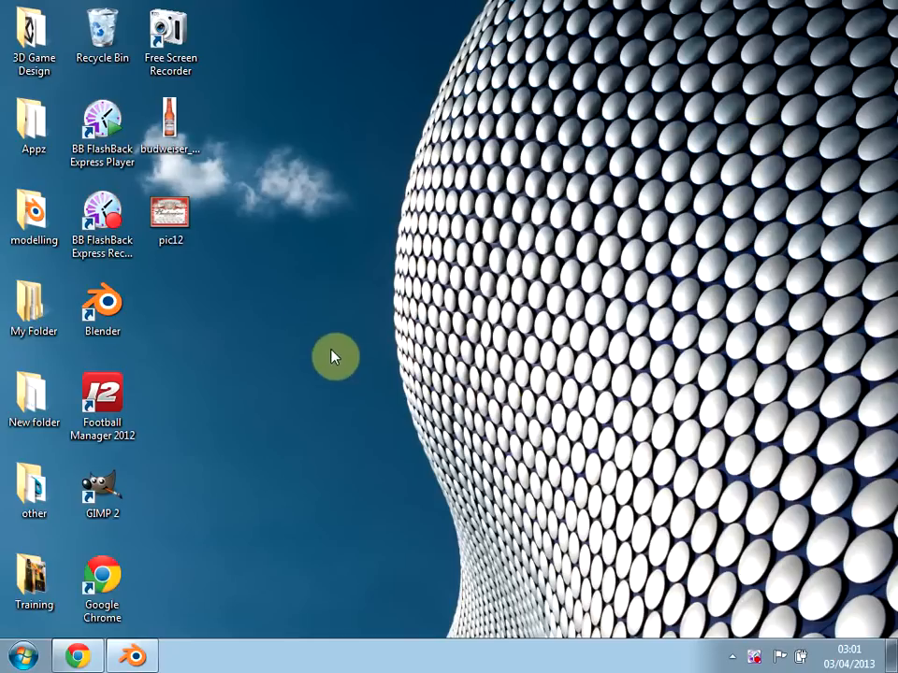
left_click_drag(238, 291, 309, 332)
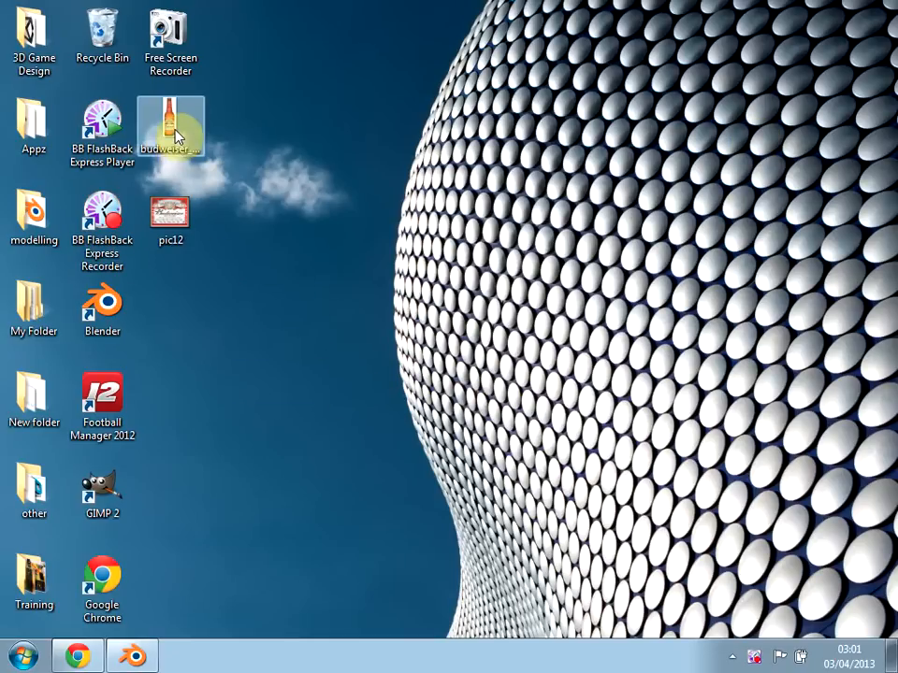
left_click(170, 140)
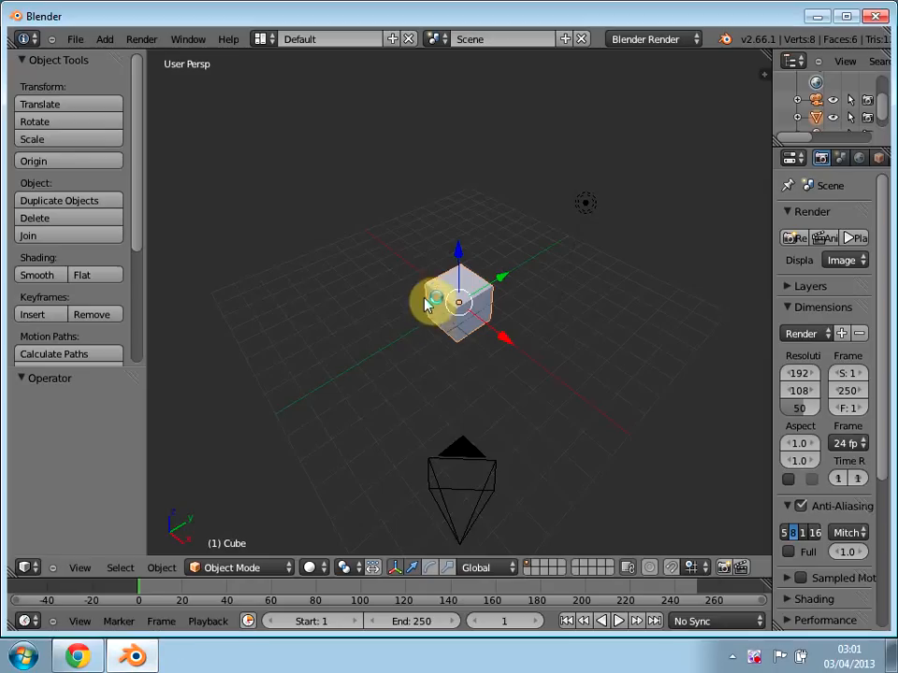
scroll(431, 358, "up", 2)
scroll(463, 393, "up", 4)
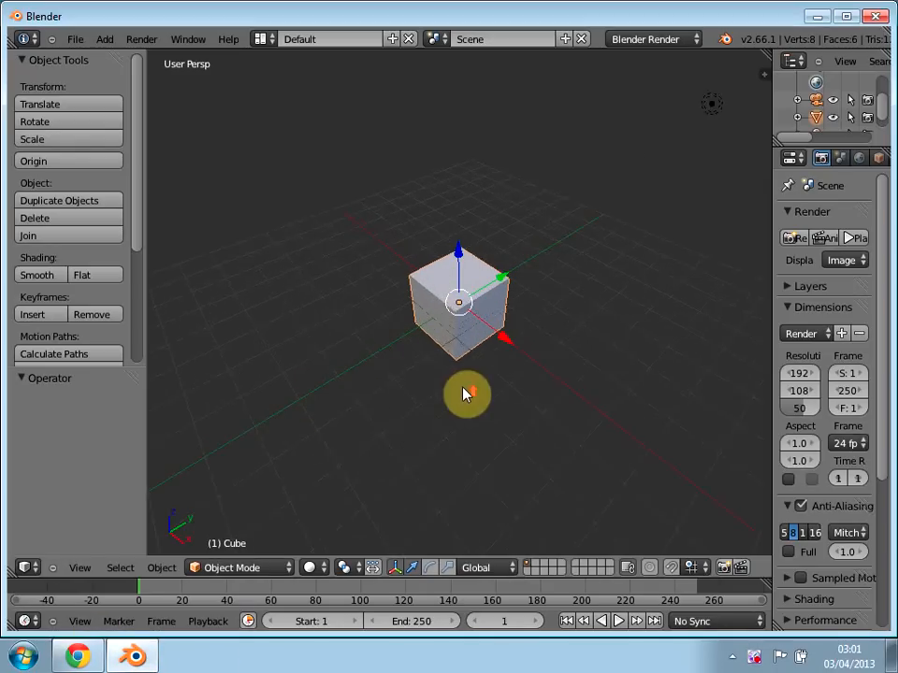
middle_click_drag(490, 415, 459, 398)
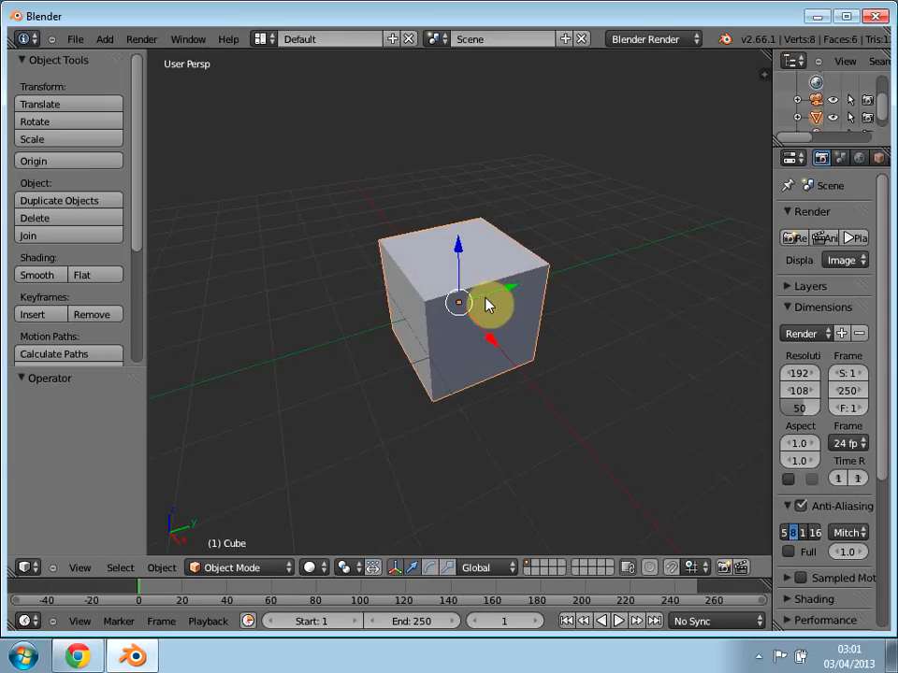
Step: Load the factory settings to reset the scene to its defaults
left_click(73, 40)
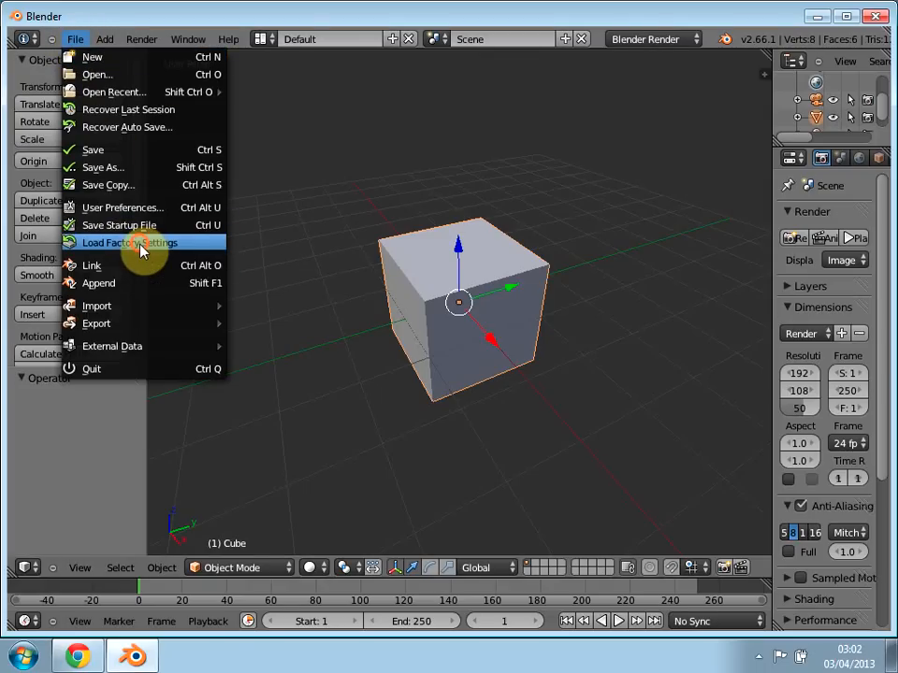
left_click(213, 244)
mouse_move(486, 349)
middle_mouse_down()
mouse_move(475, 382)
mouse_move(503, 373)
mouse_move(503, 391)
mouse_move(485, 361)
middle_mouse_up()
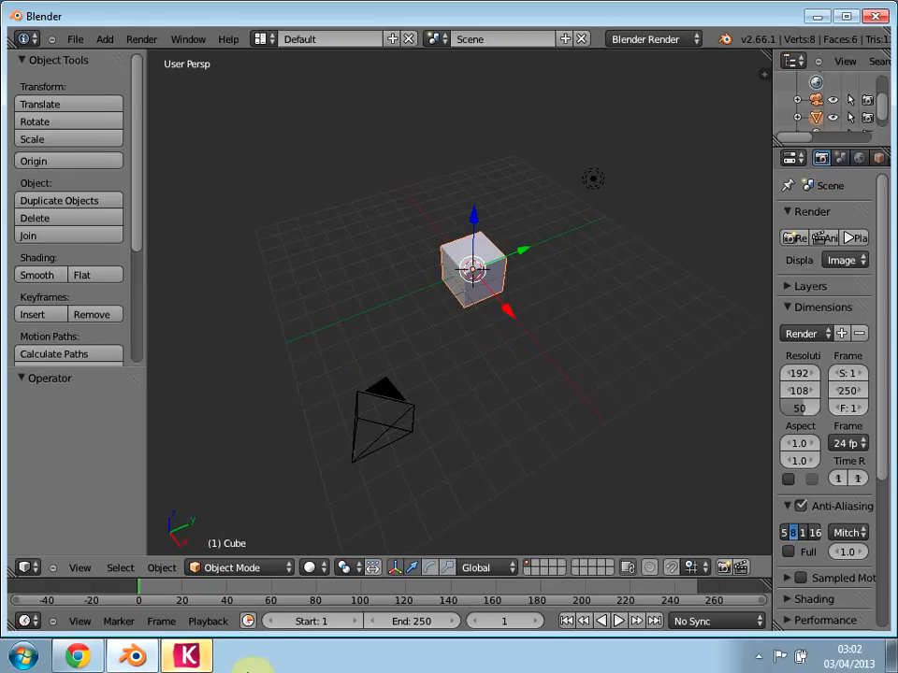
Step: View the Budweiser bottle reference picture in the Nero Kwik Media Viewer, and close the viewer
left_click(188, 655)
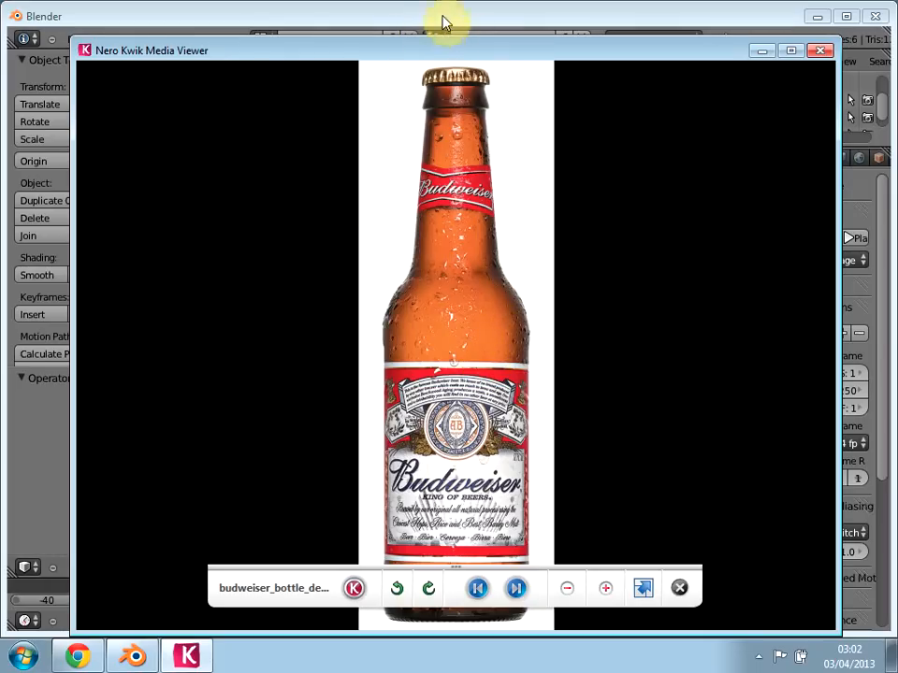
left_click(812, 54)
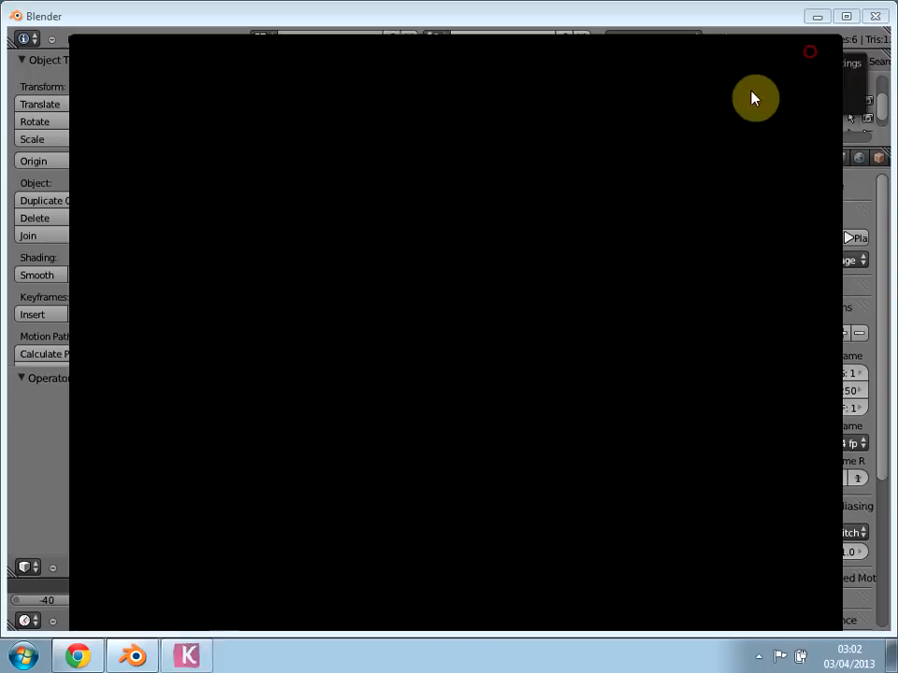
Step: Delete the default cube from the scene
middle_click_drag(540, 300, 481, 251)
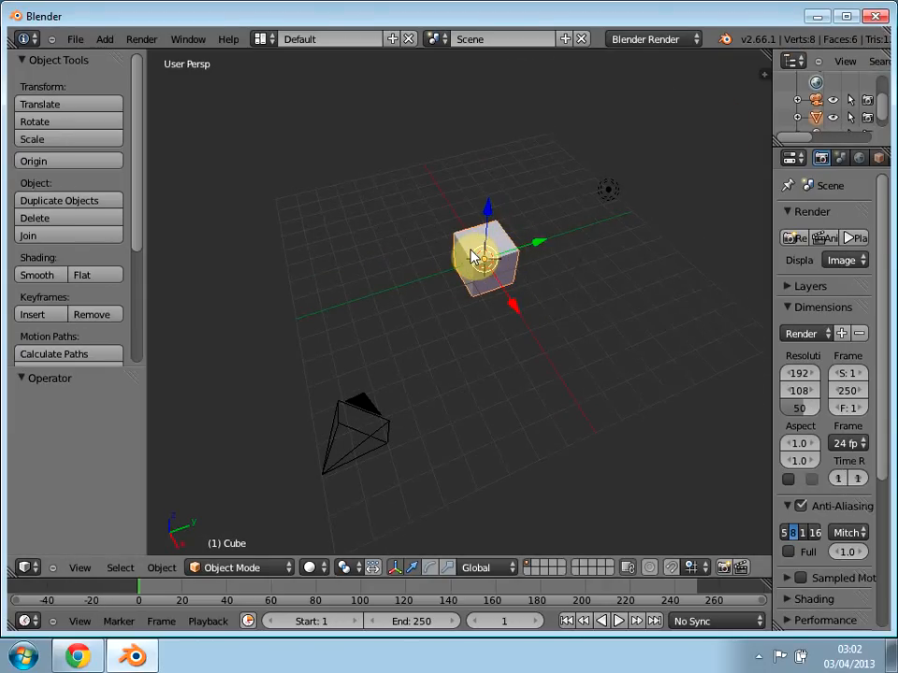
key("x")
left_click(473, 258)
Step: Add a cylinder mesh at the centre of the empty scene
scroll(463, 255, "up", 4)
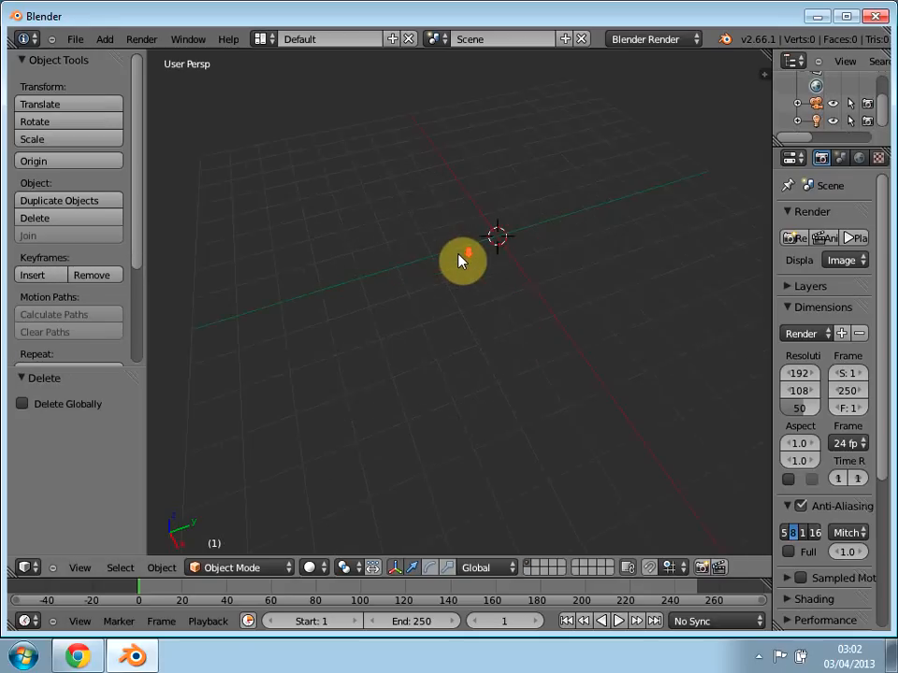
mouse_move(502, 360)
middle_mouse_down("shift")
mouse_move(426, 469)
mouse_move(517, 307)
mouse_move(497, 356)
mouse_move(435, 371)
mouse_move(483, 352)
mouse_move(527, 287)
mouse_move(446, 412)
mouse_move(550, 293)
mouse_move(575, 359)
mouse_move(457, 387)
mouse_move(445, 482)
mouse_move(471, 440)
mouse_move(439, 501)
mouse_move(477, 513)
mouse_move(418, 517)
mouse_move(440, 510)
middle_mouse_up("shift")
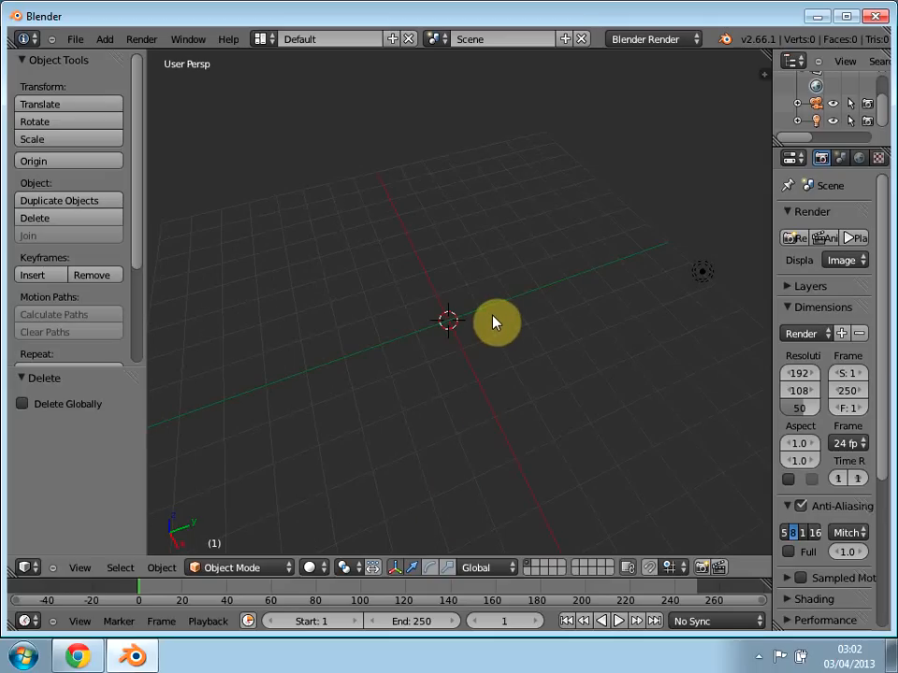
key("shift+a")
mouse_move(472, 322)
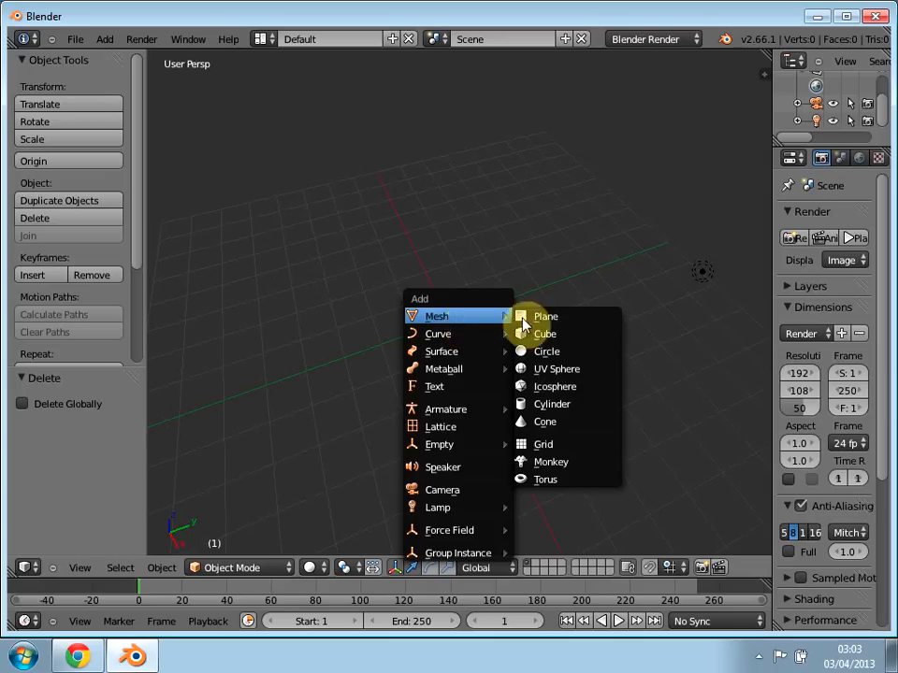
left_click(552, 404)
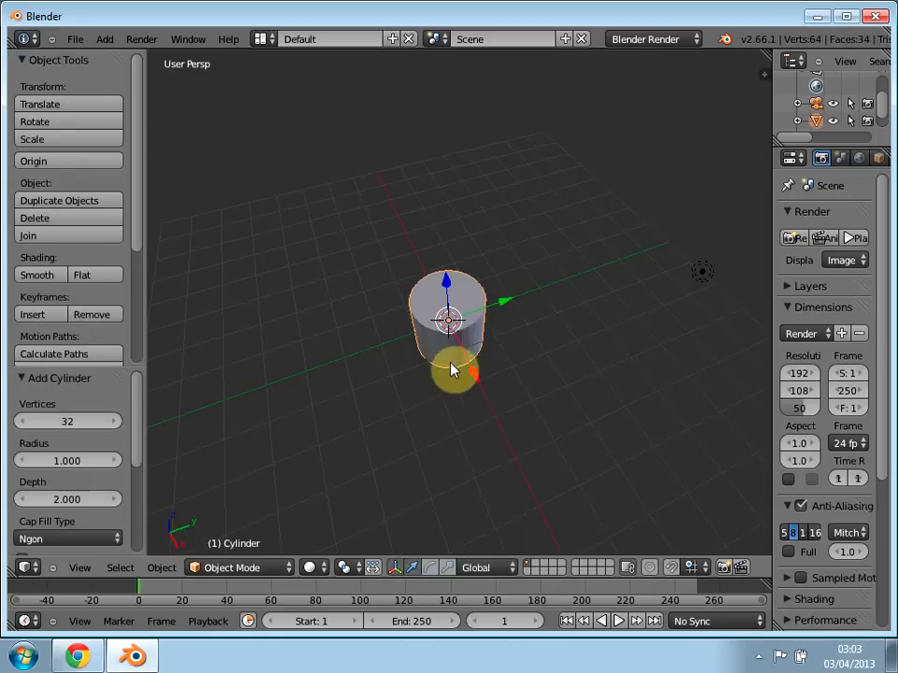
Step: Set the 3D view to front orthographic, with the cylinder near the middle of the viewport
middle_click_drag(391, 404, 456, 381)
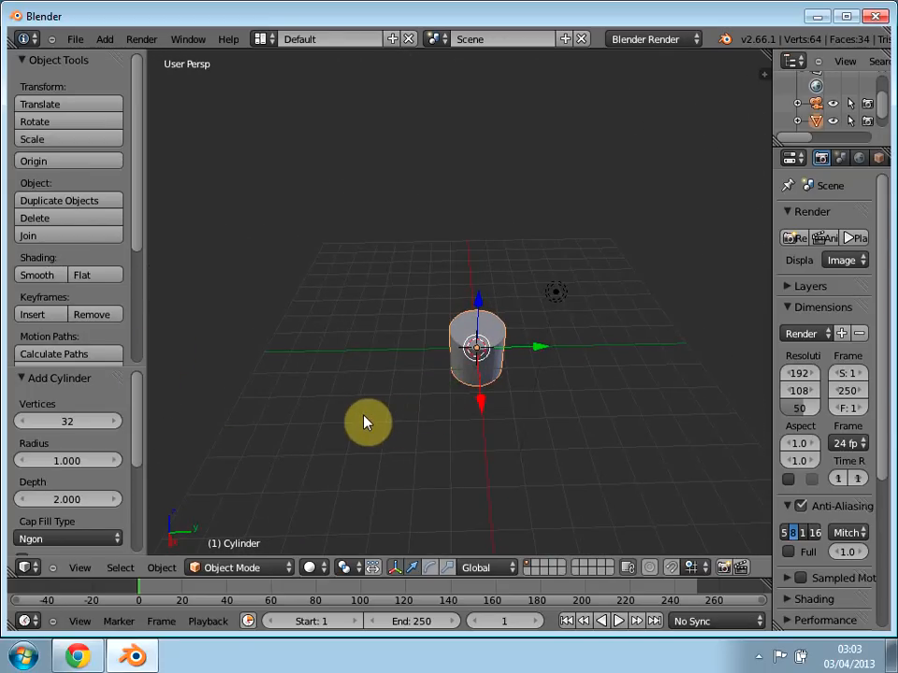
key("KP_1")
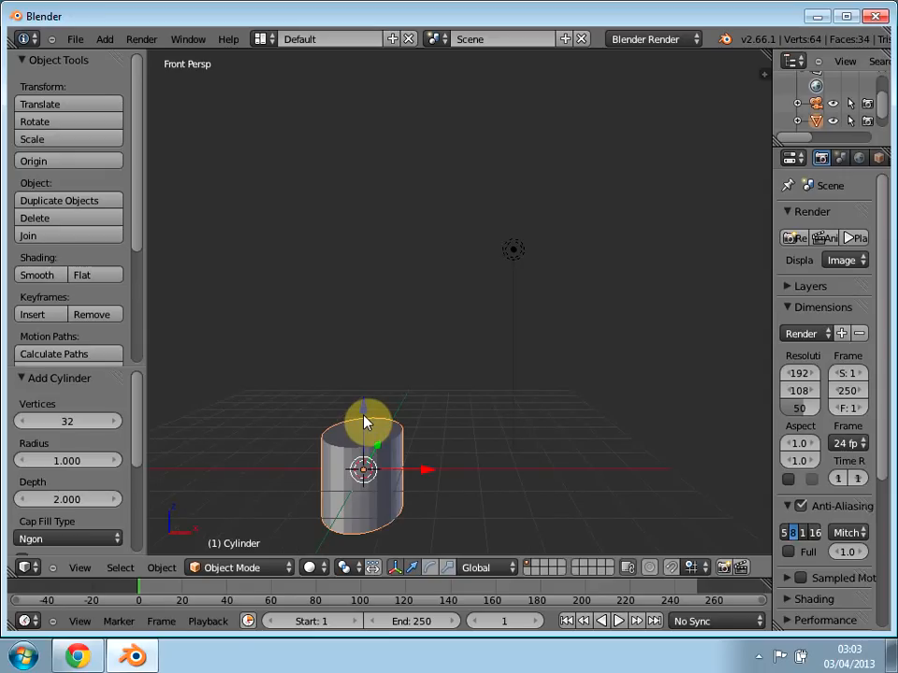
key("KP_5")
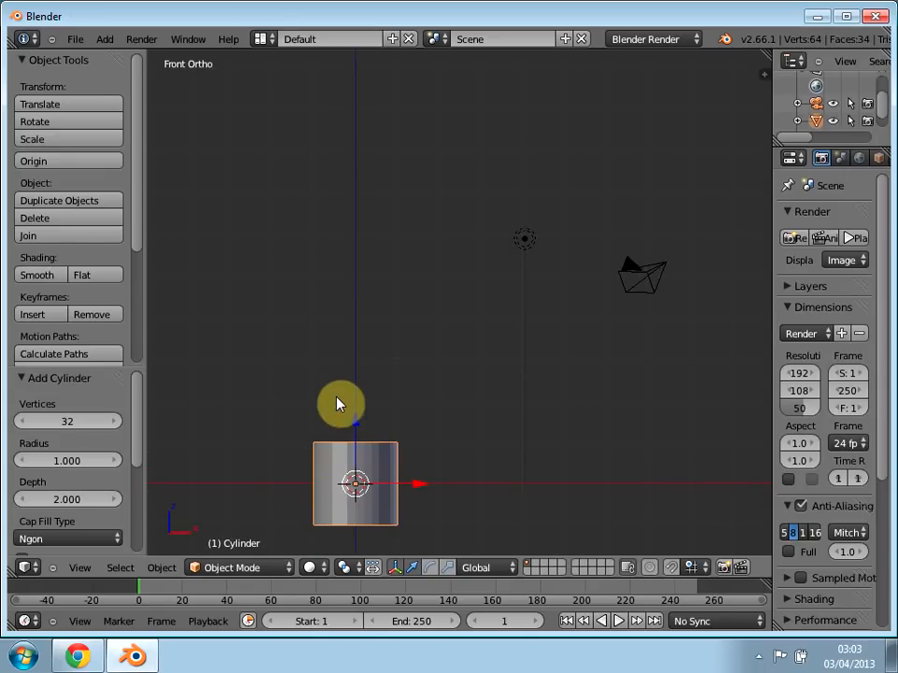
middle_click_drag(390, 356, 437, 270, "shift")
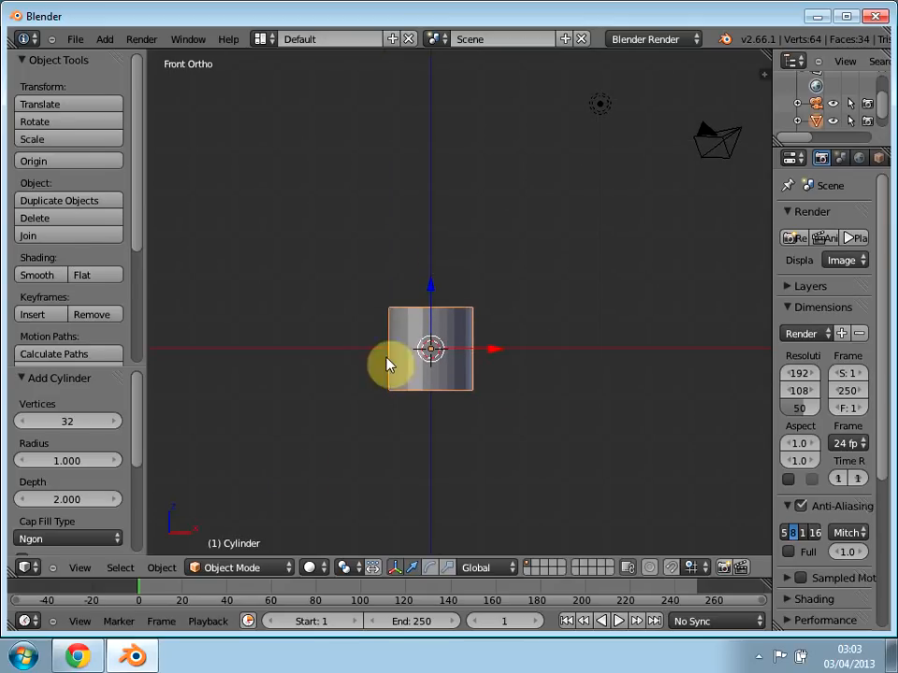
Step: Show the 3D view's properties, enable Background Images and expand its settings
left_click(80, 569)
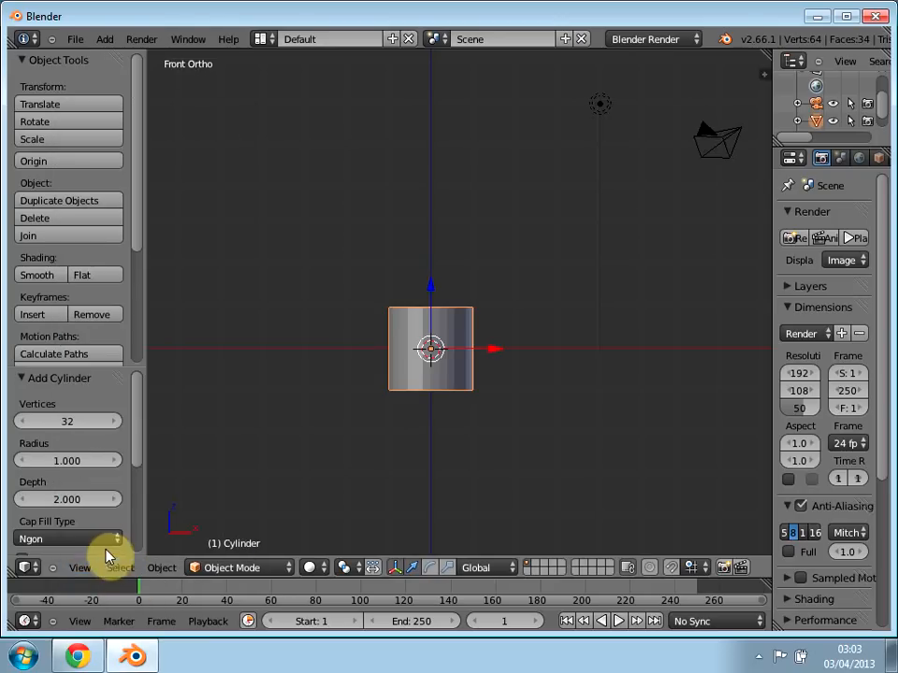
left_click(77, 570)
left_click(101, 552)
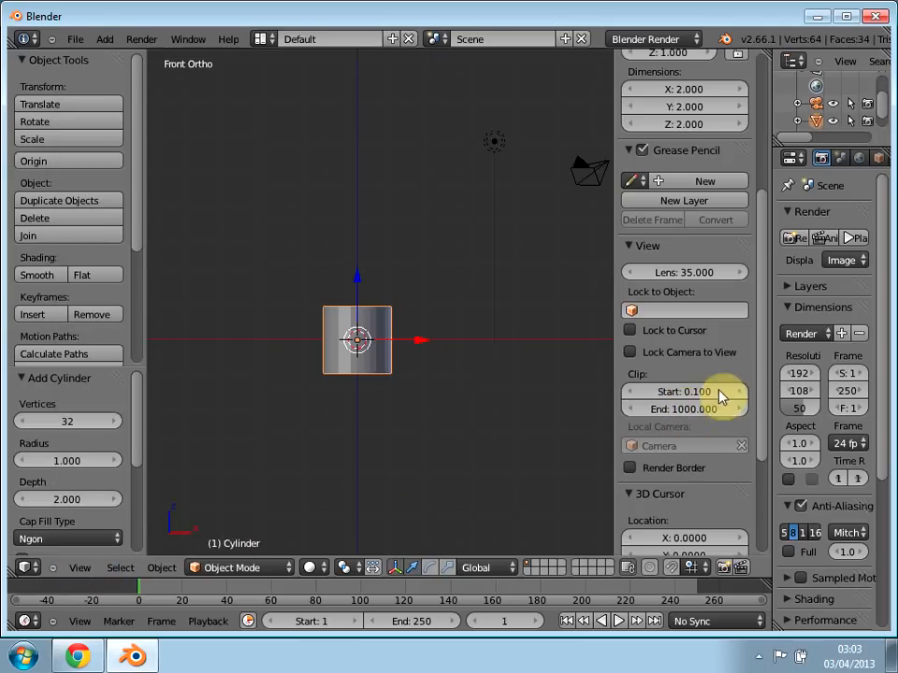
scroll(720, 445, "down", 5)
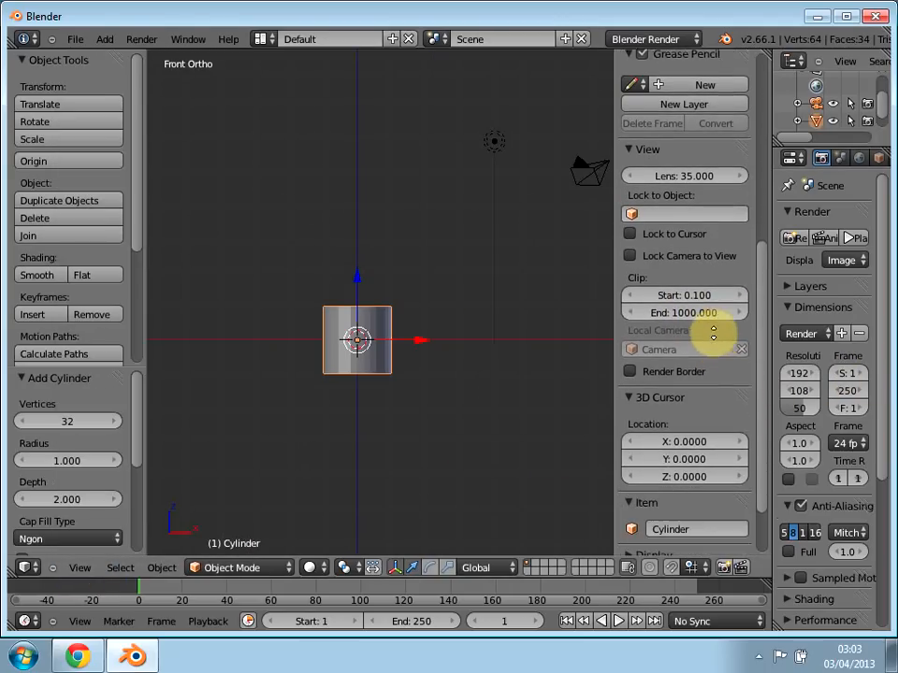
scroll(715, 407, "down", 1)
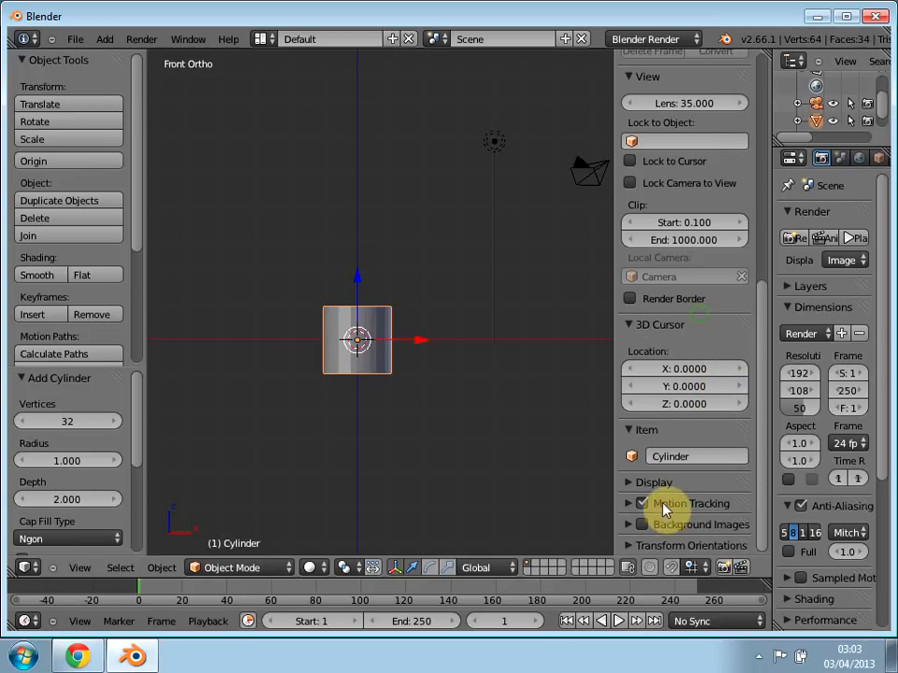
left_click(644, 527)
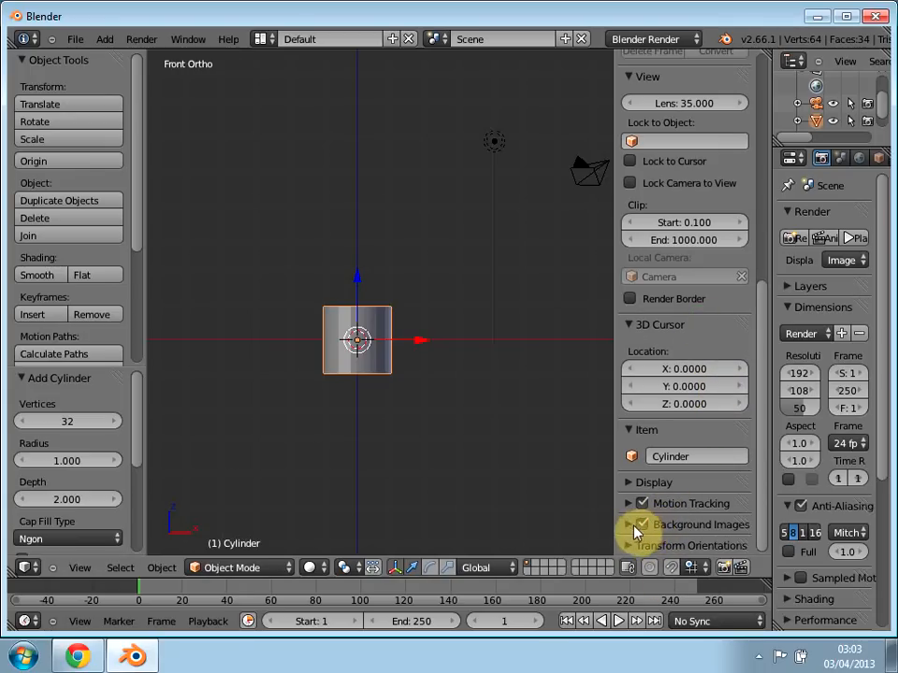
left_click(631, 526)
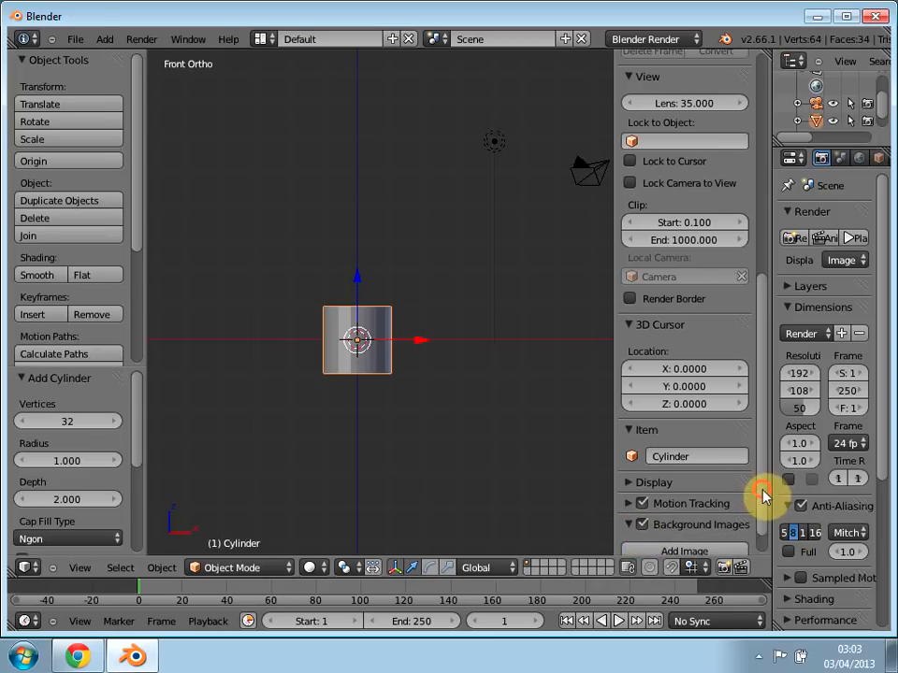
Step: Add a background image using budweiser_bottle_decal__42283.jpg from the Desktop folder
scroll(763, 495, "down", 2)
left_click(698, 523)
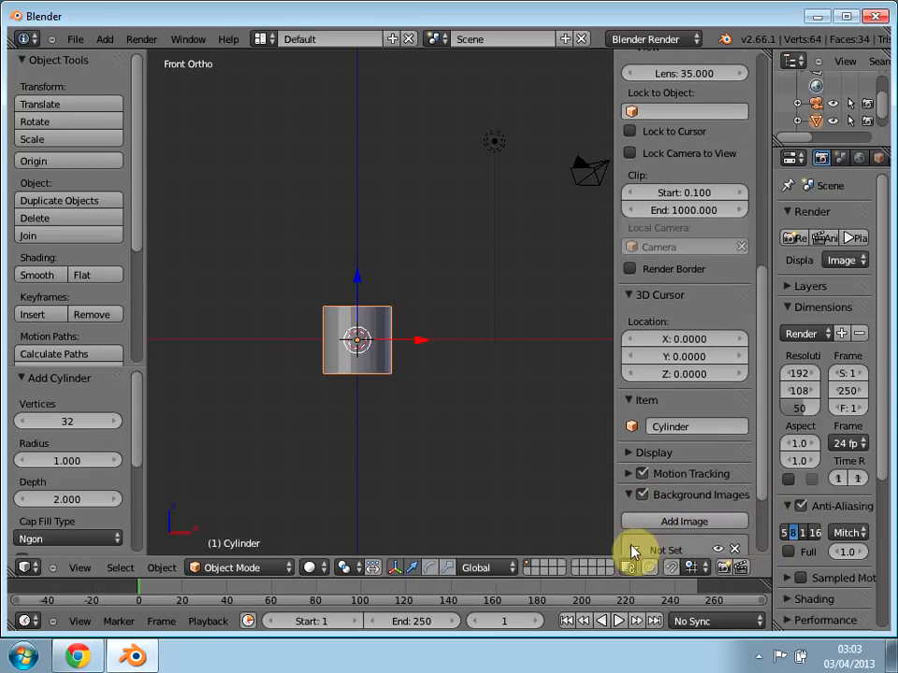
scroll(764, 530, "down", 4)
left_click(705, 517)
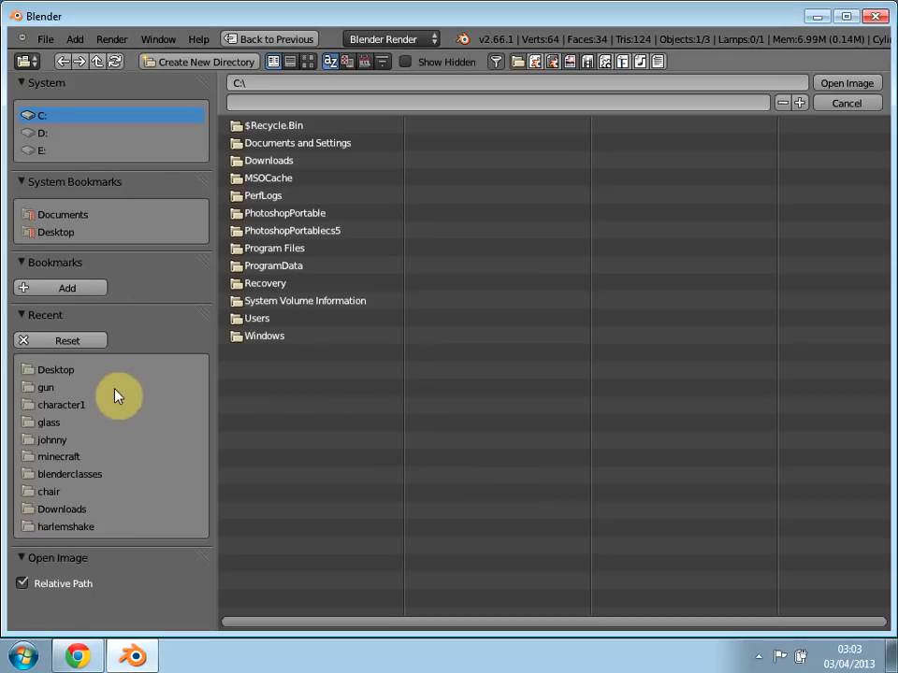
left_click(54, 374)
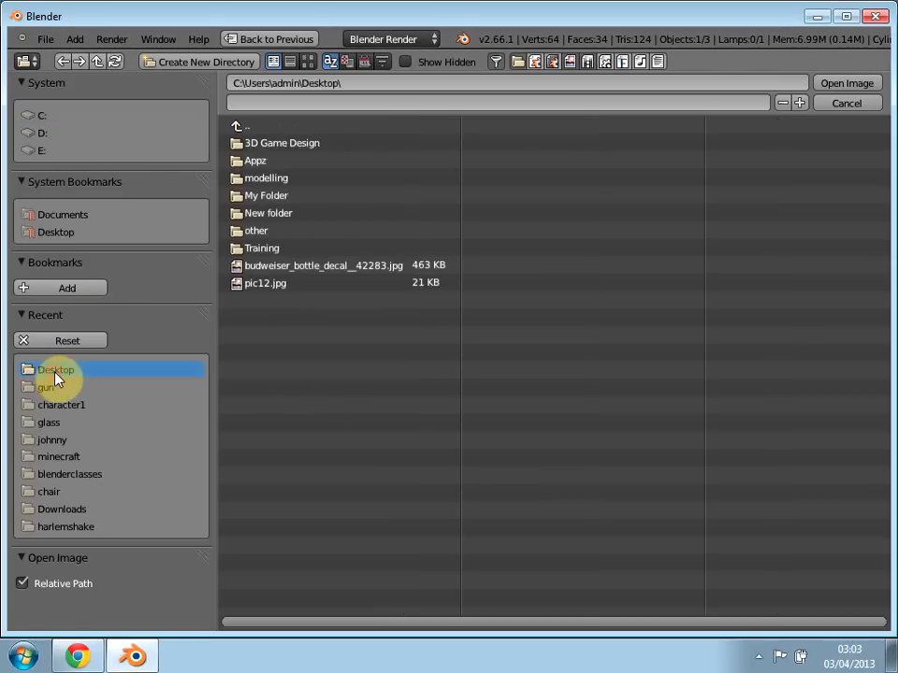
left_click(266, 271)
double_click(266, 270)
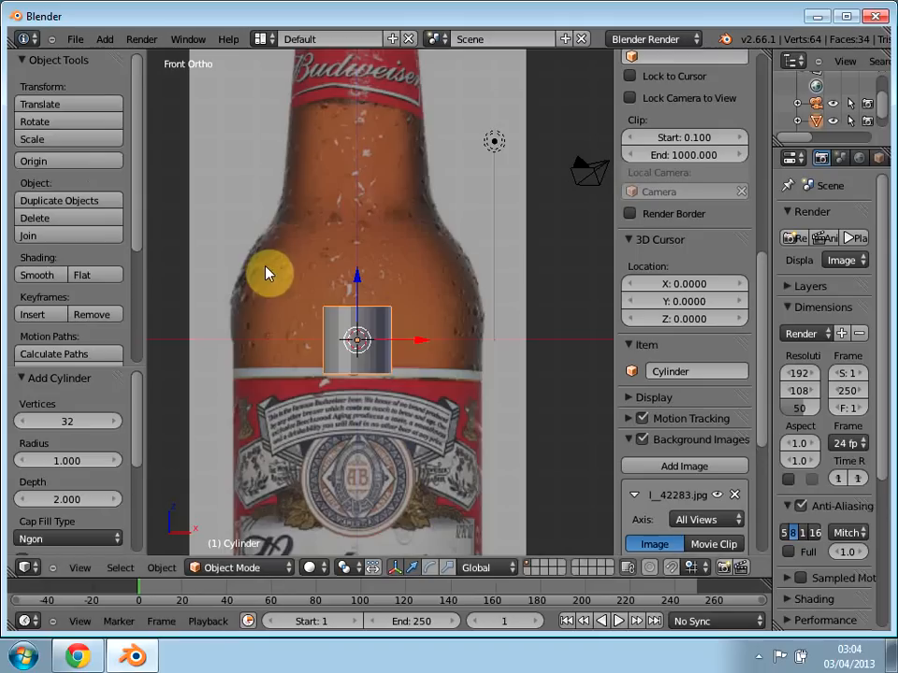
Step: Set the size of the bottle background image to 2.1
scroll(281, 360, "up", 2)
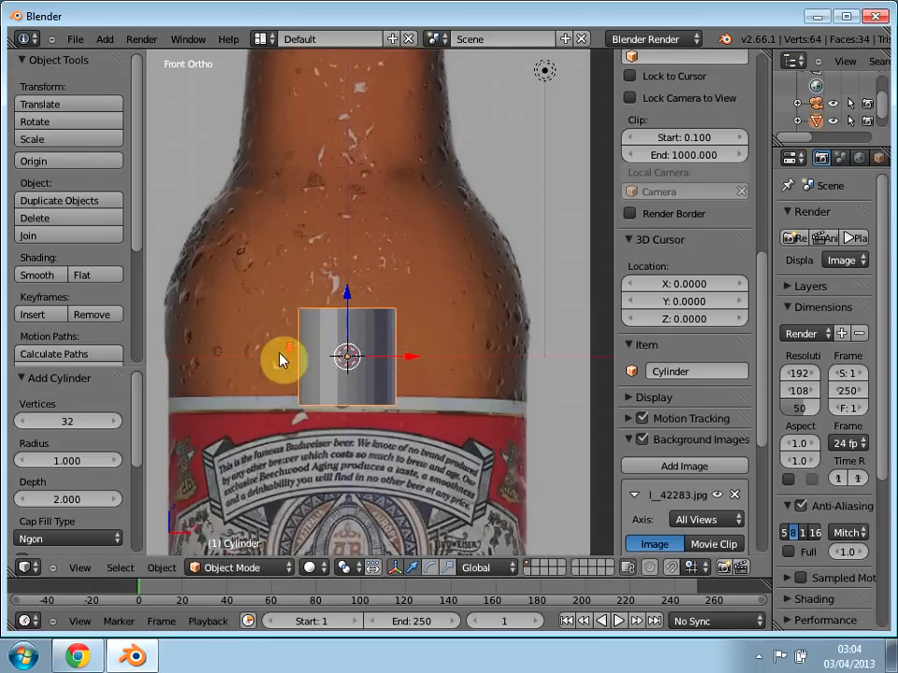
scroll(281, 360, "down", 5)
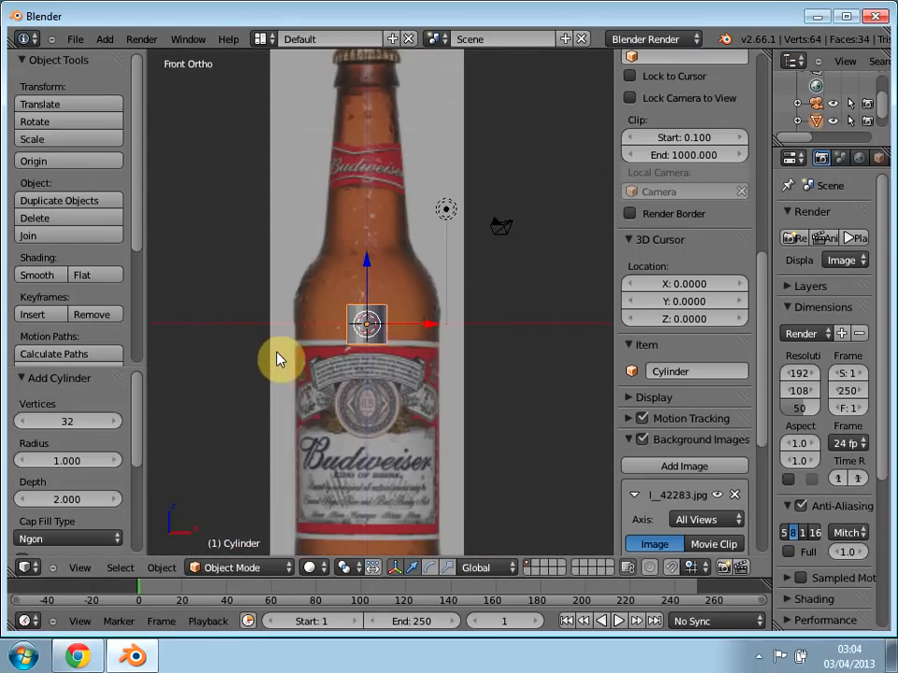
left_click_drag(762, 440, 767, 513)
left_click_drag(764, 472, 768, 517)
left_click(680, 511)
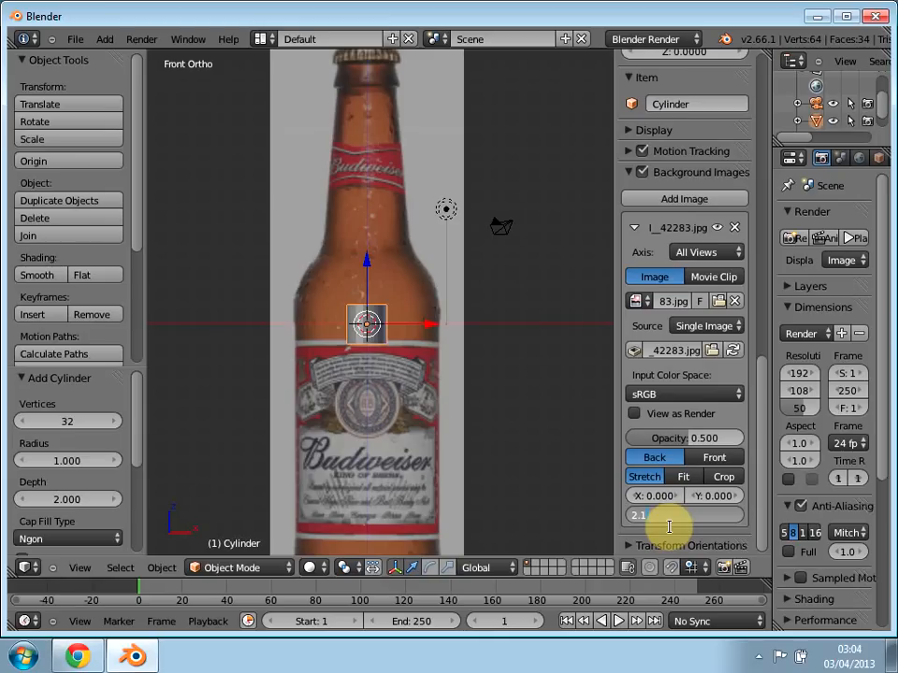
type("2.1")
key("Return")
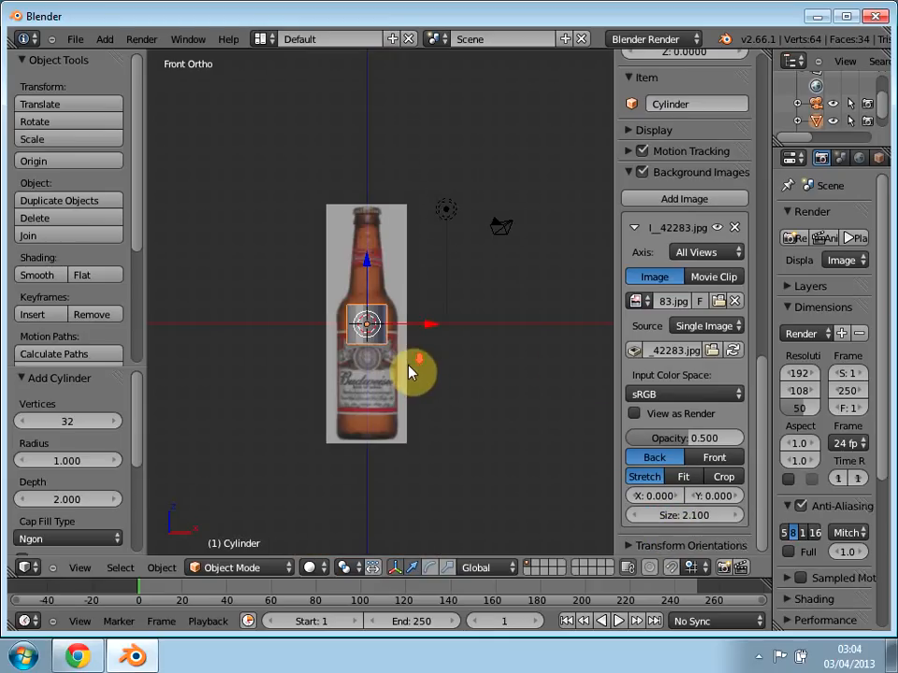
Step: Increase the bottle background image's size to 2.5 and check it against the cylinder down to the bottle's base
scroll(409, 372, "down", 4)
scroll(409, 373, "up", 3)
scroll(408, 372, "down", 2)
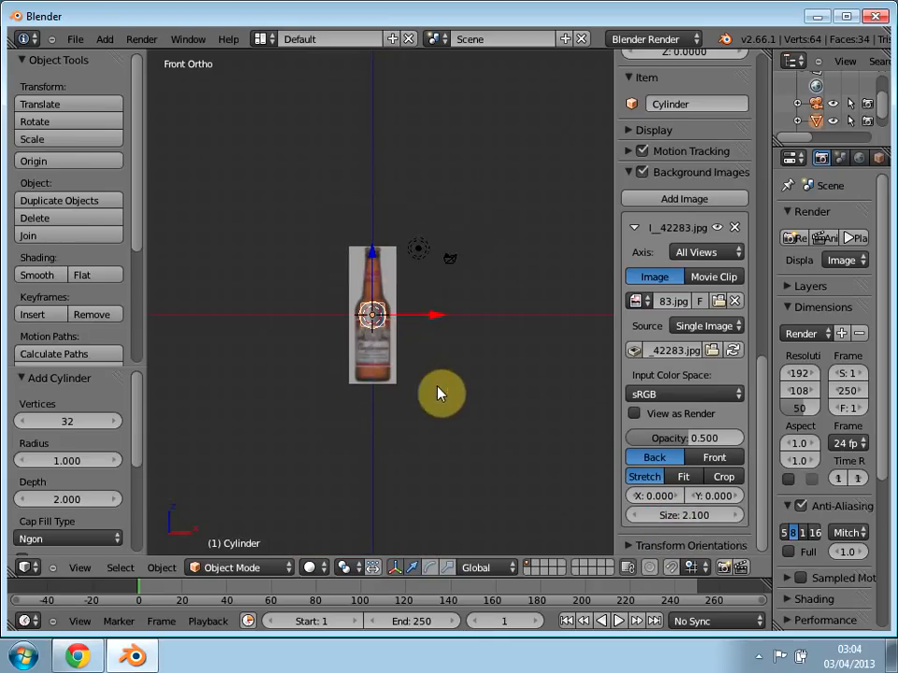
left_click(738, 517)
left_click(739, 517)
left_click(739, 517)
left_click(739, 517)
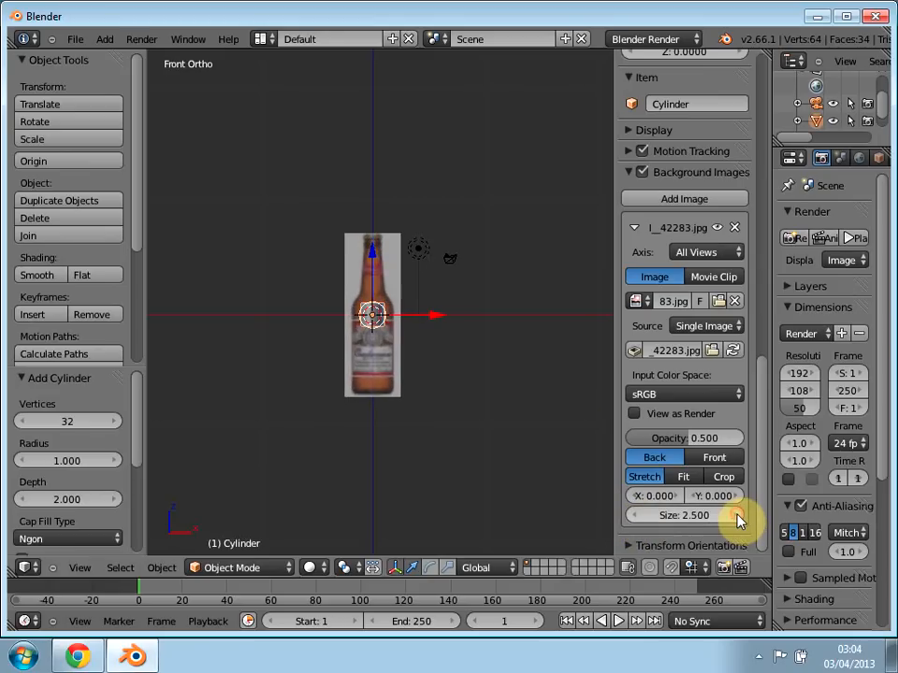
scroll(404, 355, "up", 1)
scroll(393, 361, "down", 2)
scroll(393, 361, "up", 2)
scroll(393, 361, "down", 3)
scroll(393, 361, "up", 3)
scroll(392, 361, "up", 4)
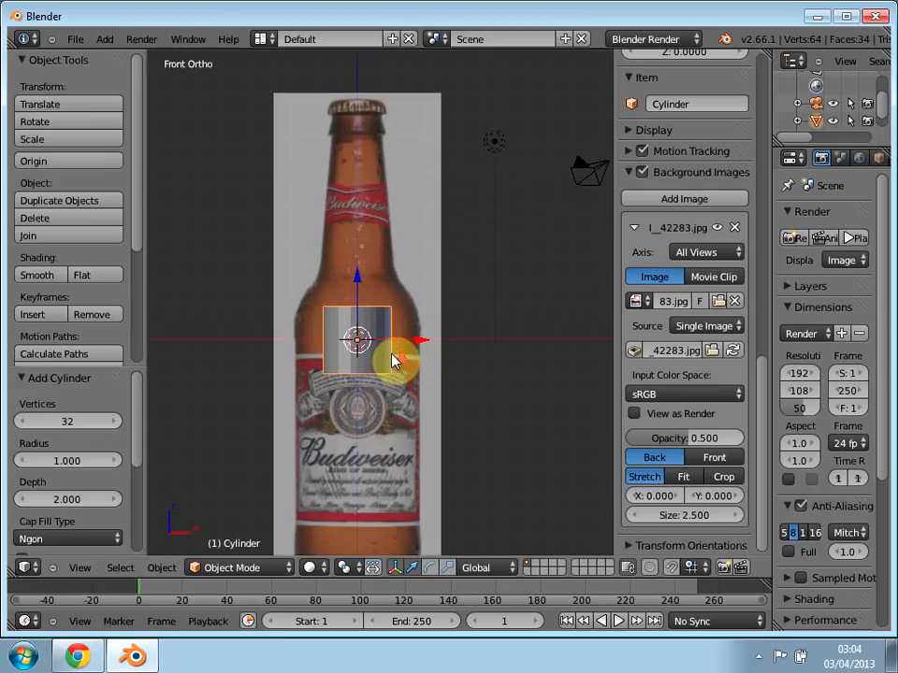
middle_click_drag(290, 357, 298, 327, "shift")
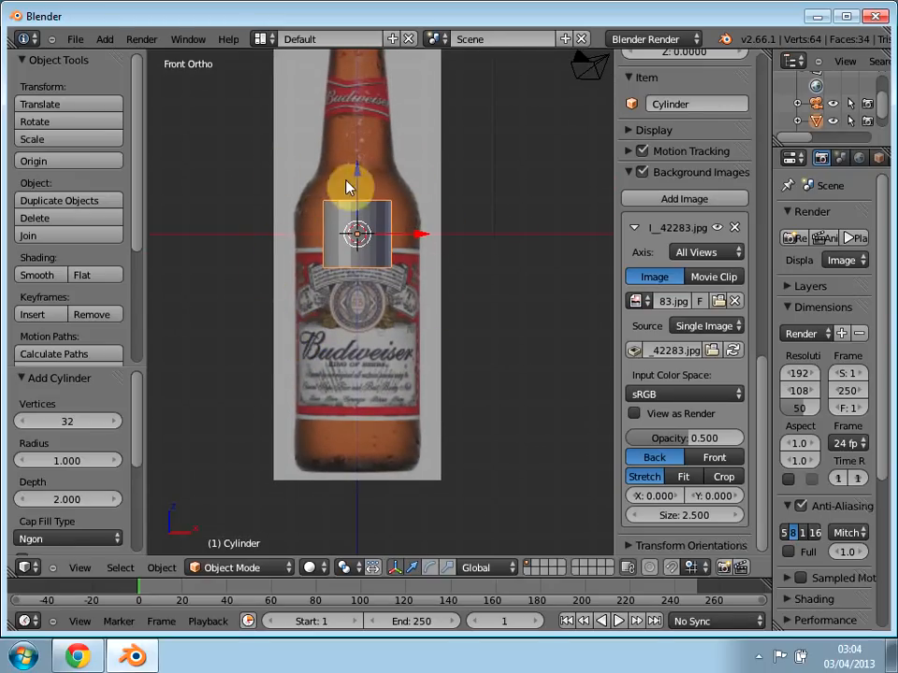
Step: Restrict the bottle background image's axis to Front and return to the front view
middle_click_drag(334, 279, 356, 281)
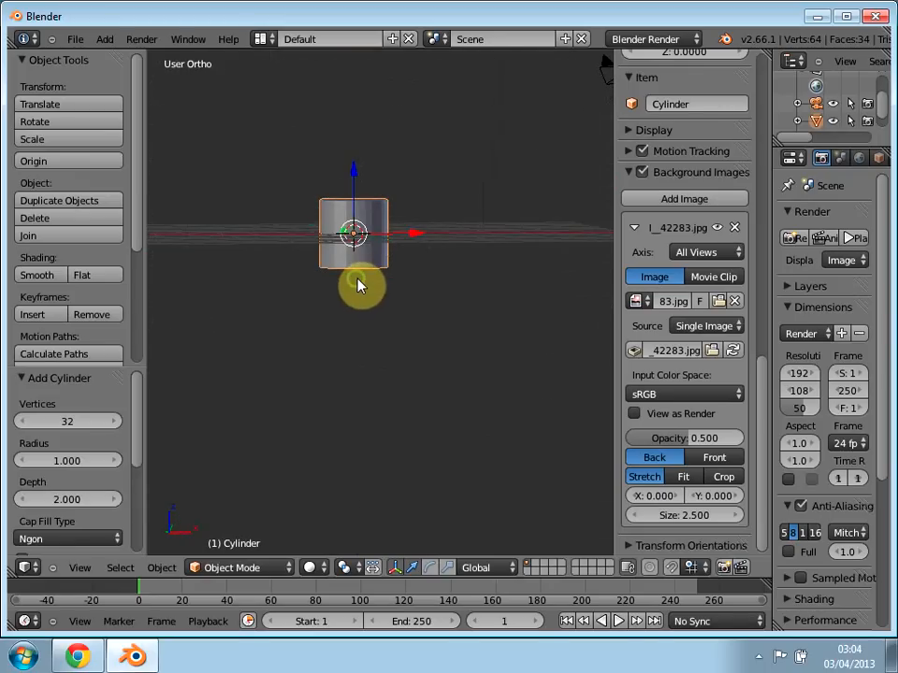
key("KP_1")
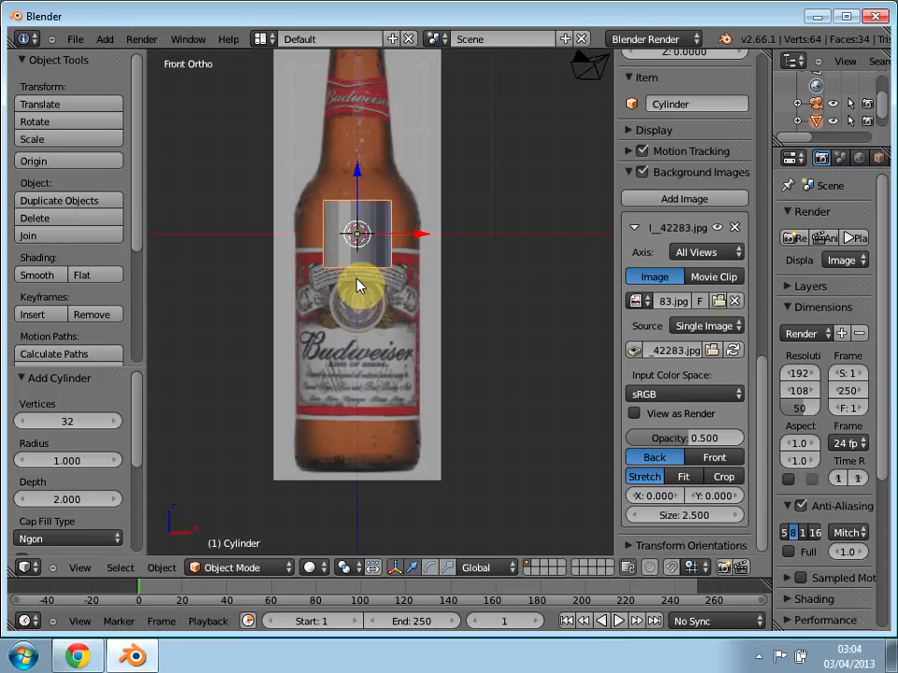
middle_click_drag(394, 263, 396, 355)
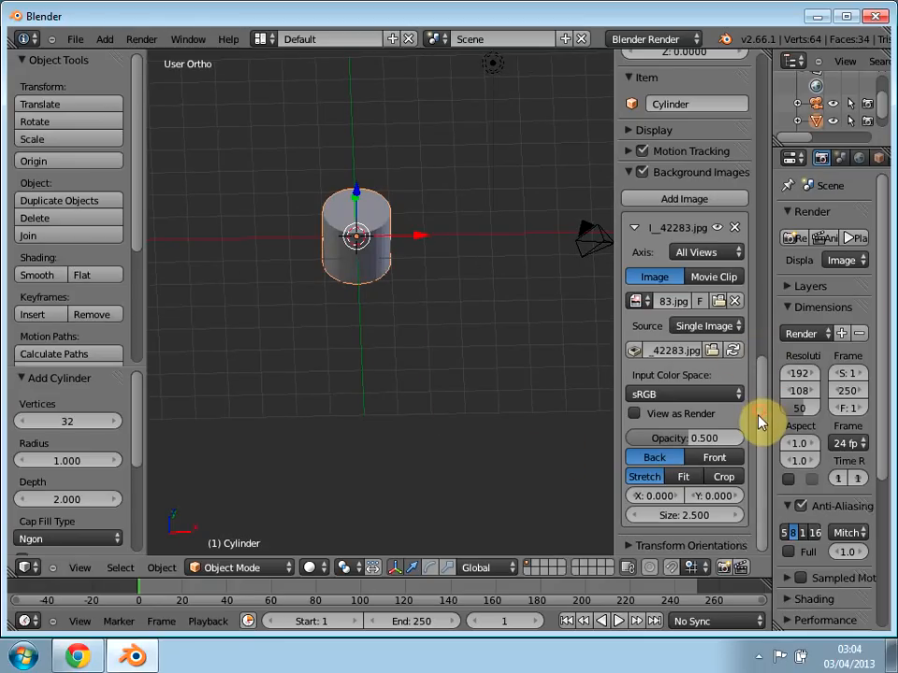
scroll(758, 410, "up", 2)
scroll(757, 412, "down", 2)
left_click(698, 253)
left_click(703, 251)
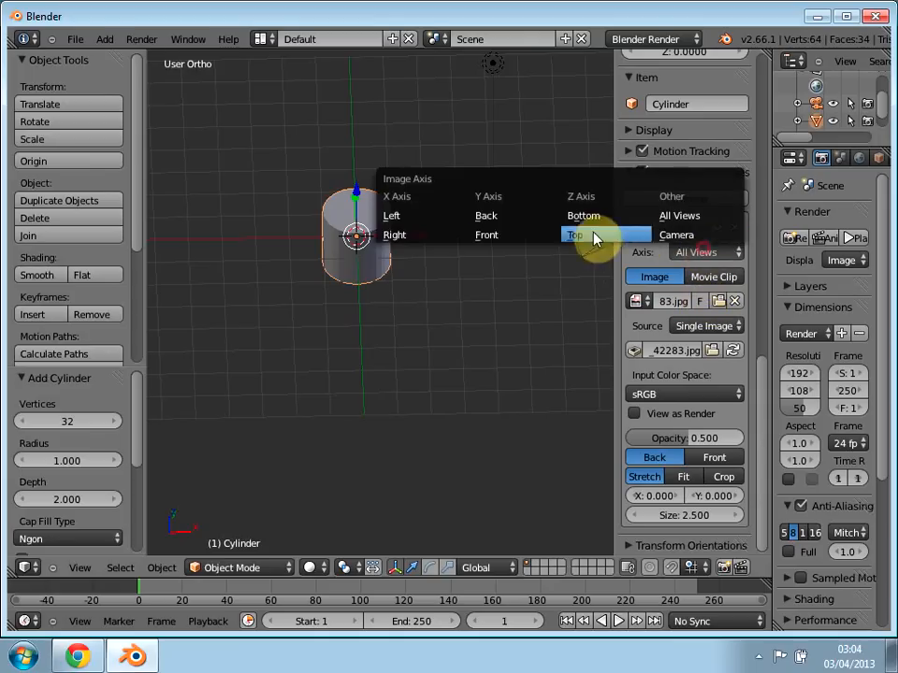
left_click(517, 237)
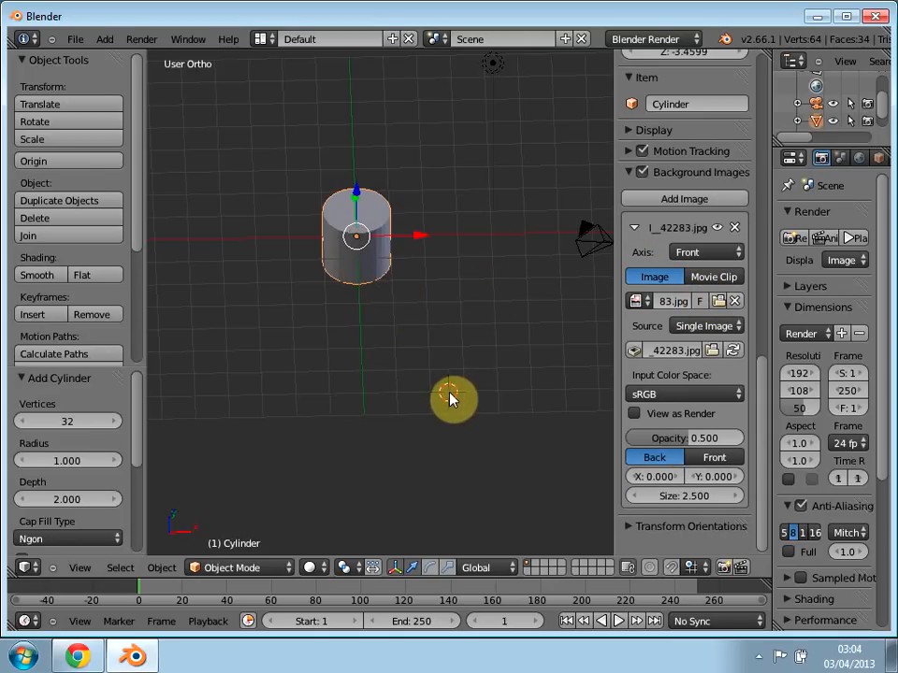
key("KP_1")
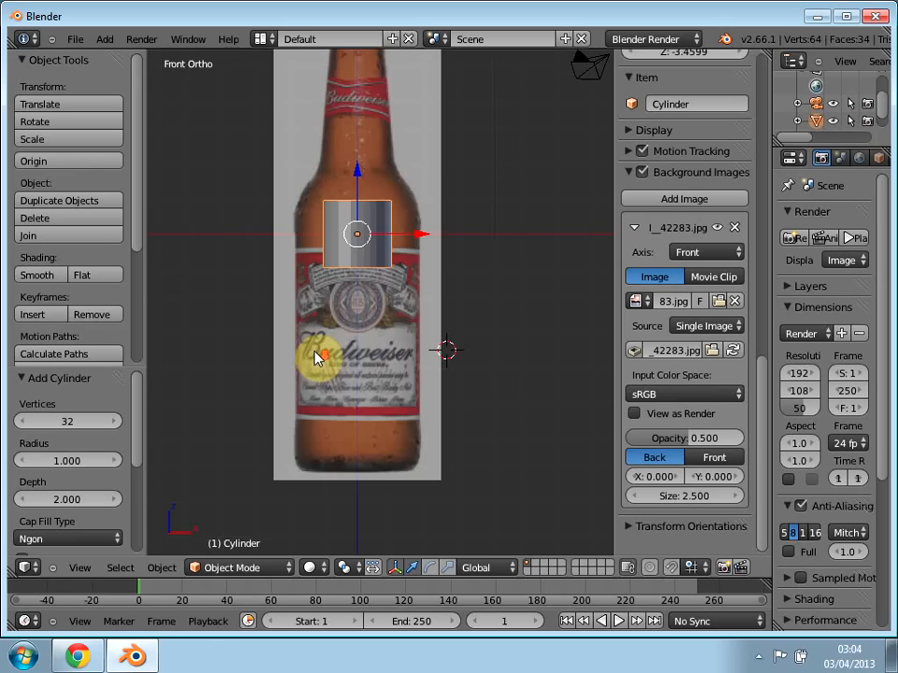
Step: Move the cylinder down about 6.1 units in total so its lower edge sits at the bottle's base
scroll(315, 361, "up", 5)
middle_click_drag(359, 294, 426, 257, "shift")
key("a")
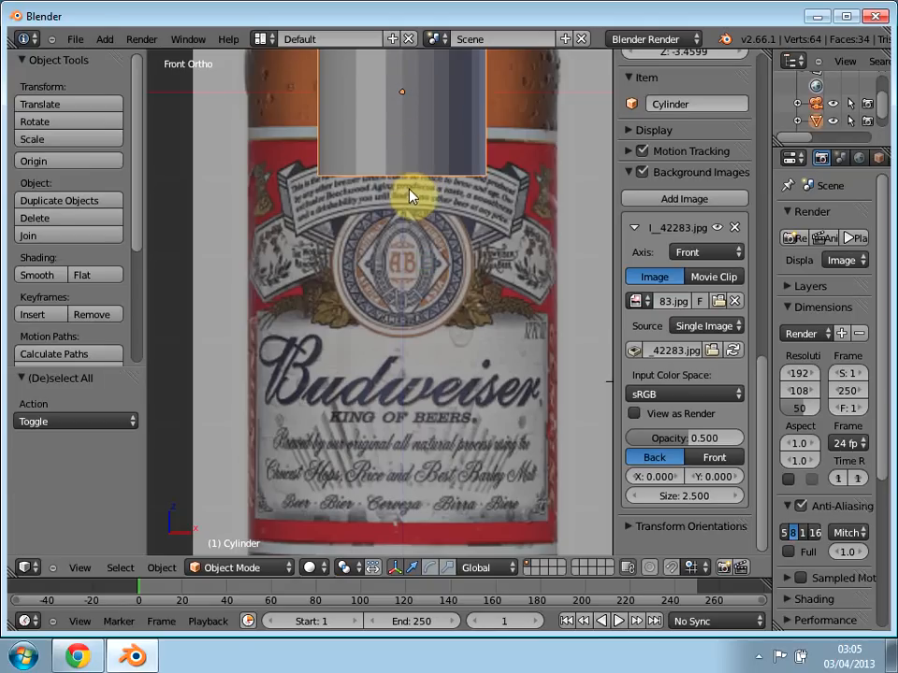
key("g")
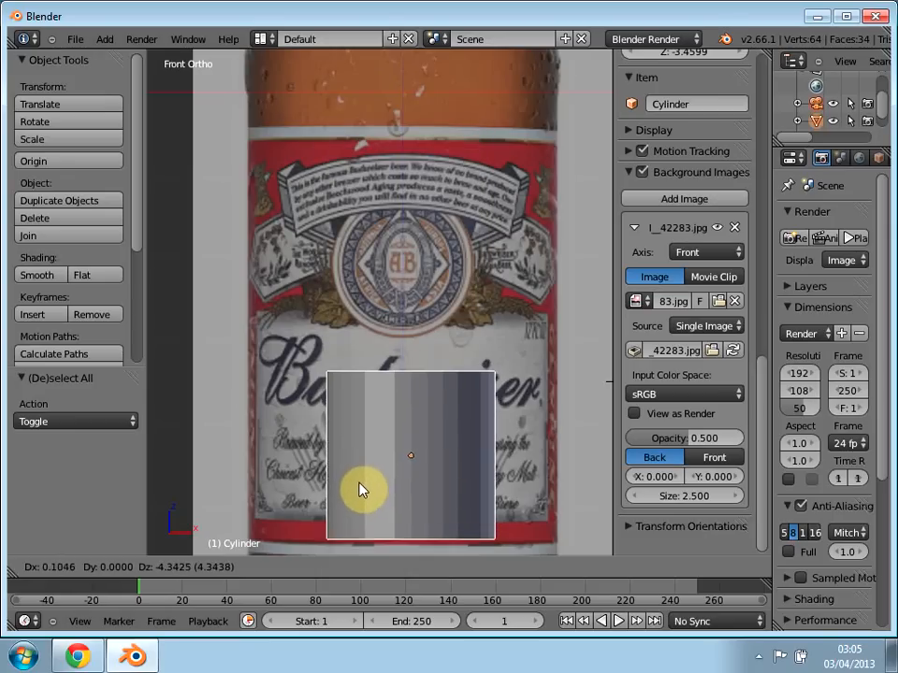
left_click(368, 507)
middle_click_drag(369, 507, 369, 276, "shift")
key("g")
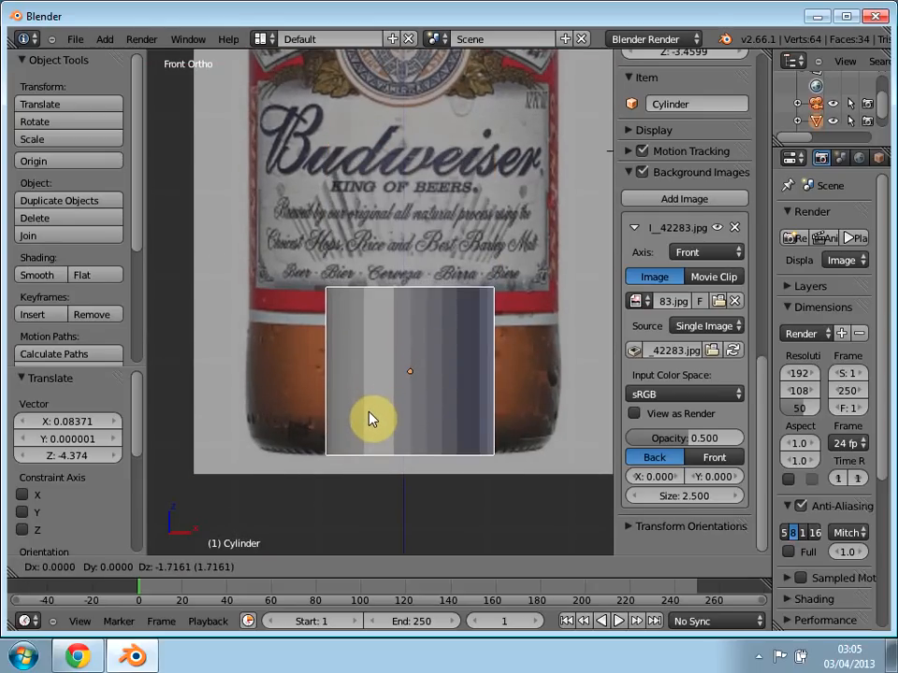
left_click(368, 415)
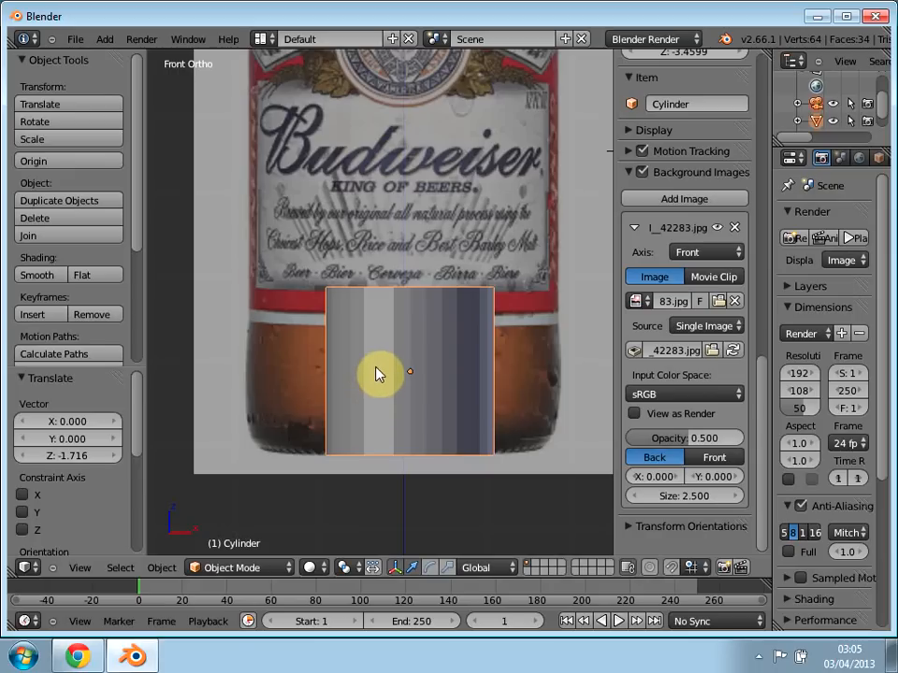
Step: Enter Edit Mode on the cylinder with wireframe shading and hide the 3D view's properties panel
key("Tab")
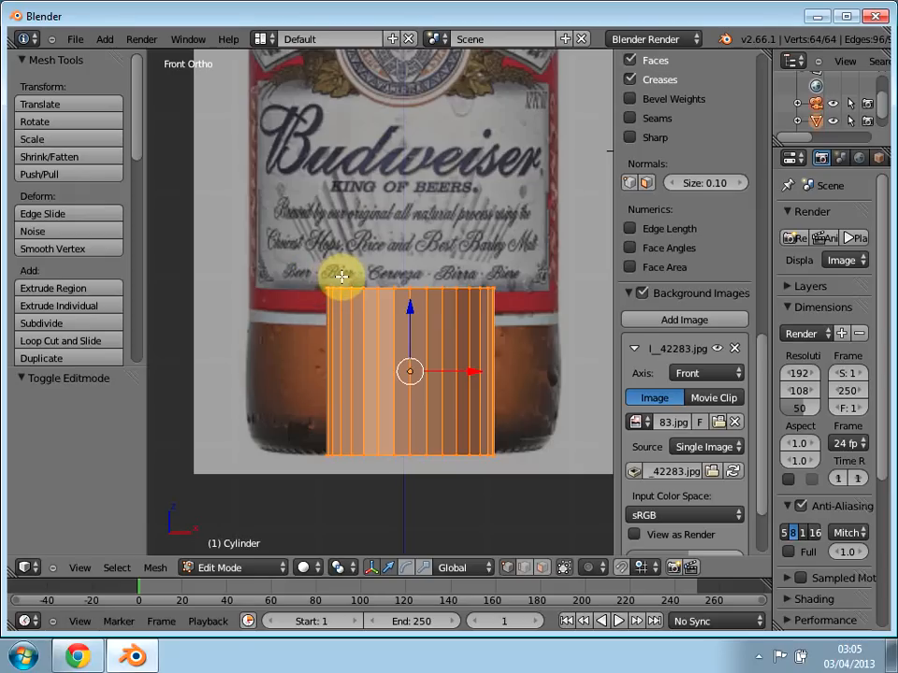
key("a")
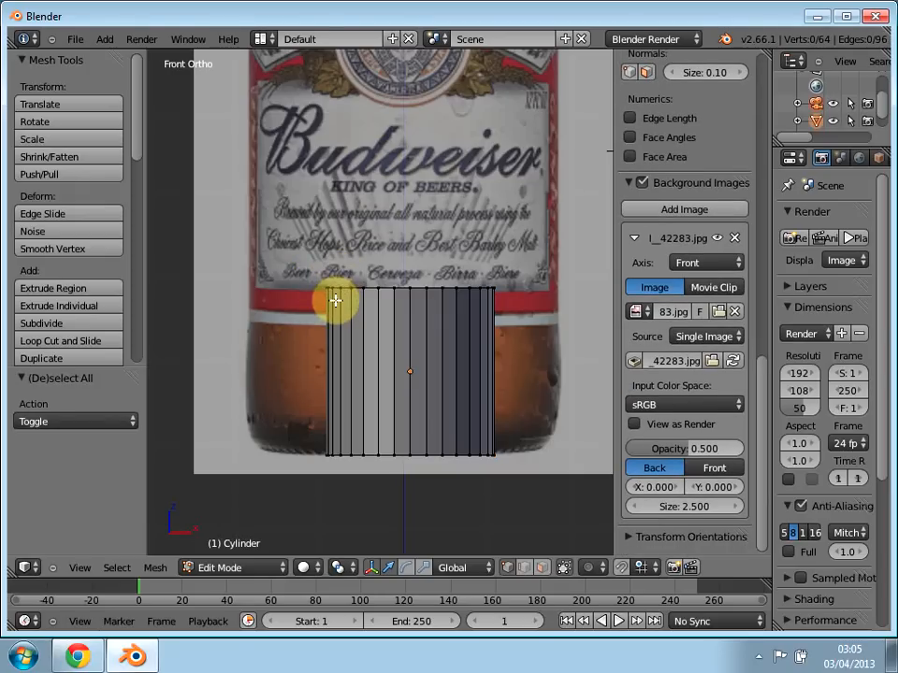
key("z")
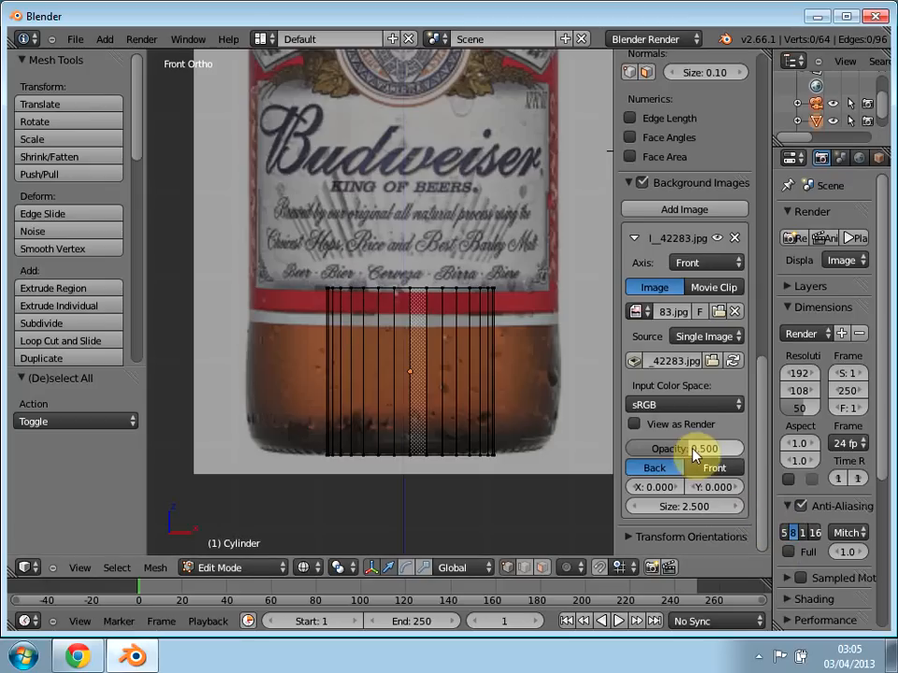
scroll(692, 430, "up", 3)
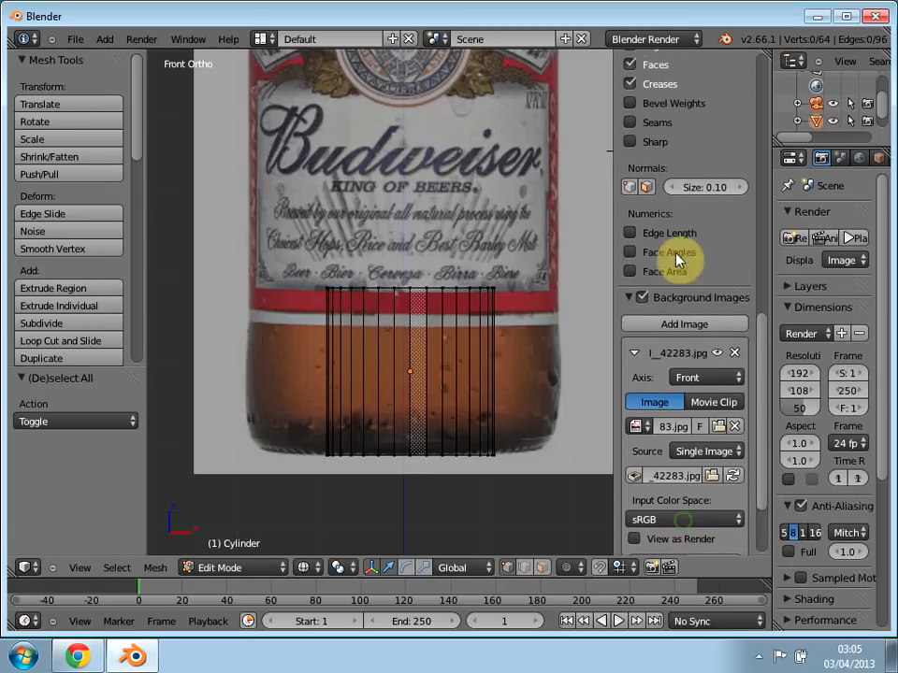
key("n")
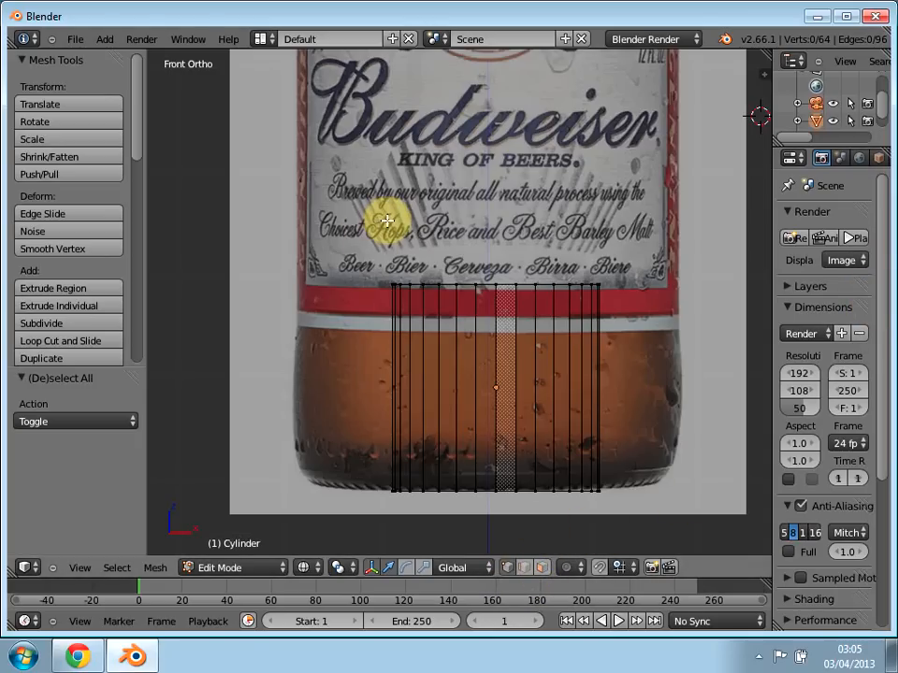
Step: Scale the whole cylinder mesh along X by about 1.848 and shift it about -0.068 in X and 0.051 in Z to match the bottle's width
key("a")
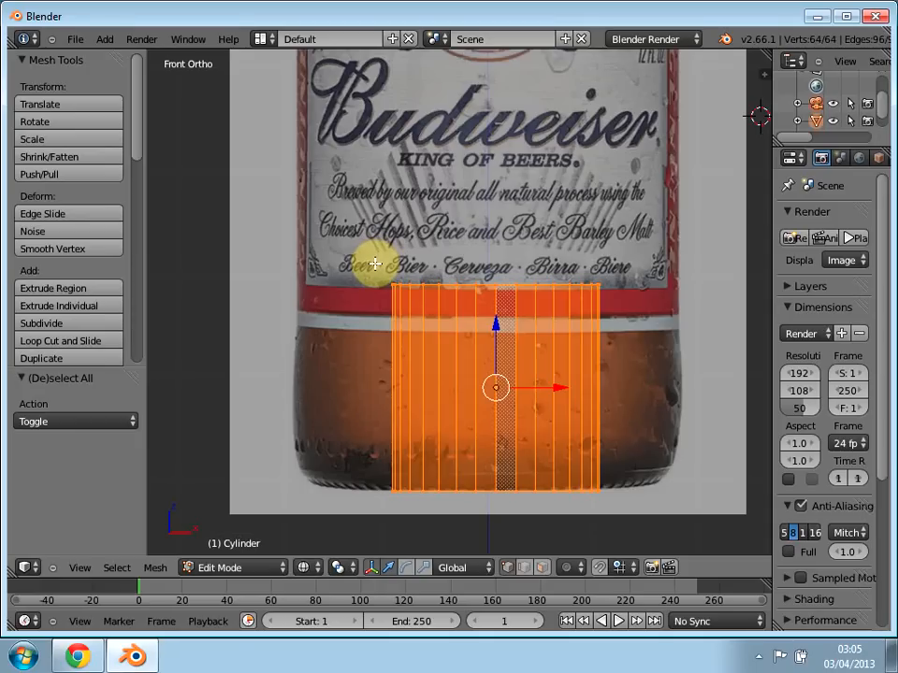
key("s")
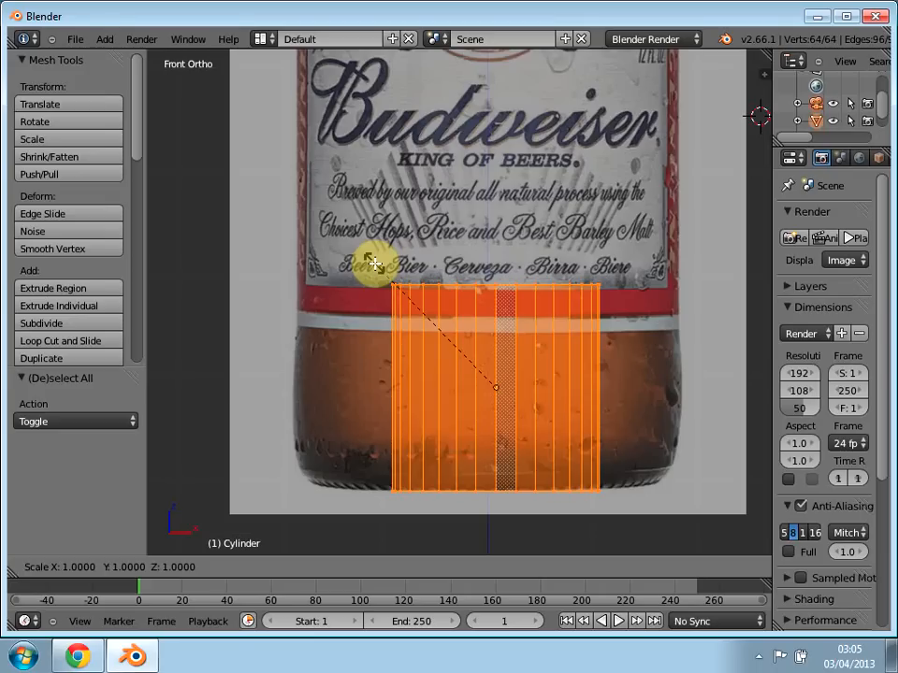
key("x")
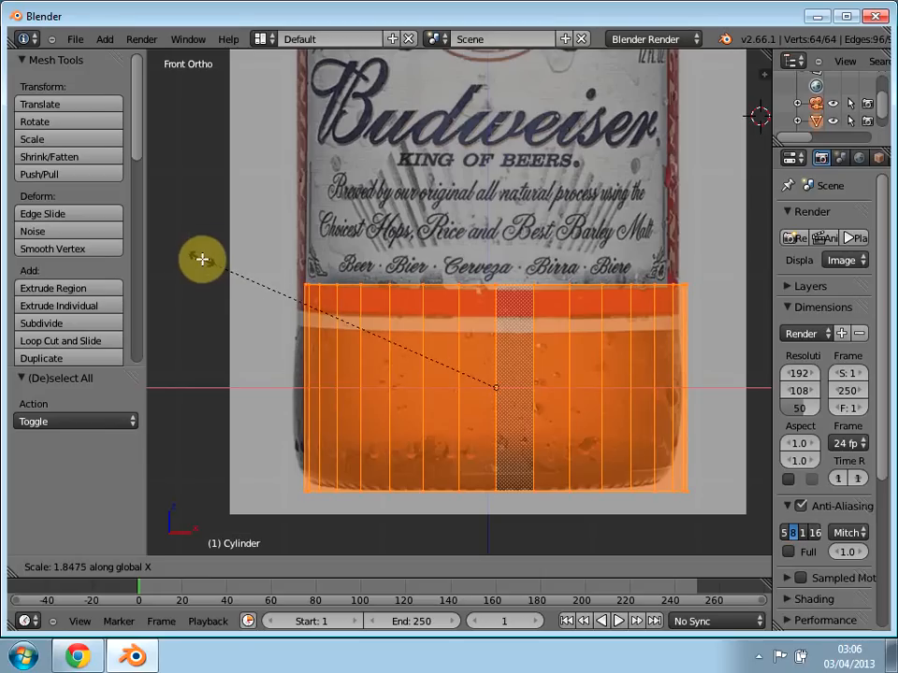
left_click(202, 259)
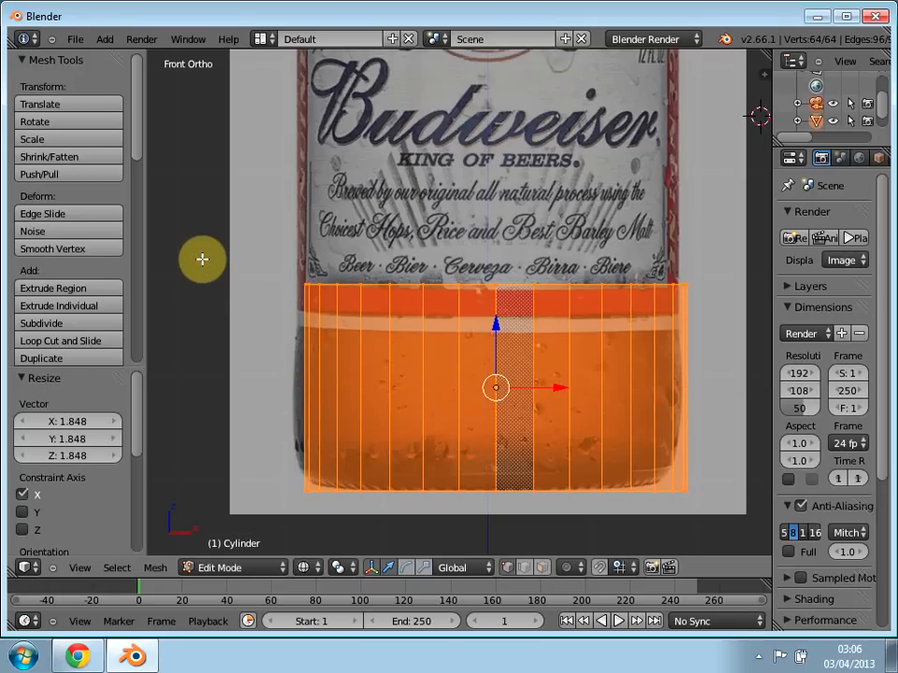
key("g")
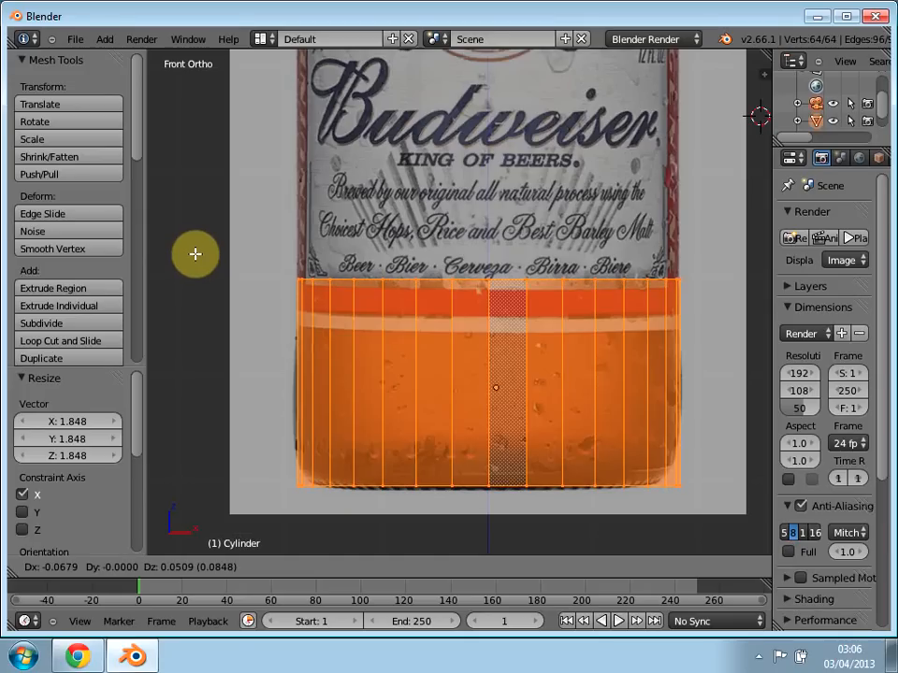
left_click(195, 254)
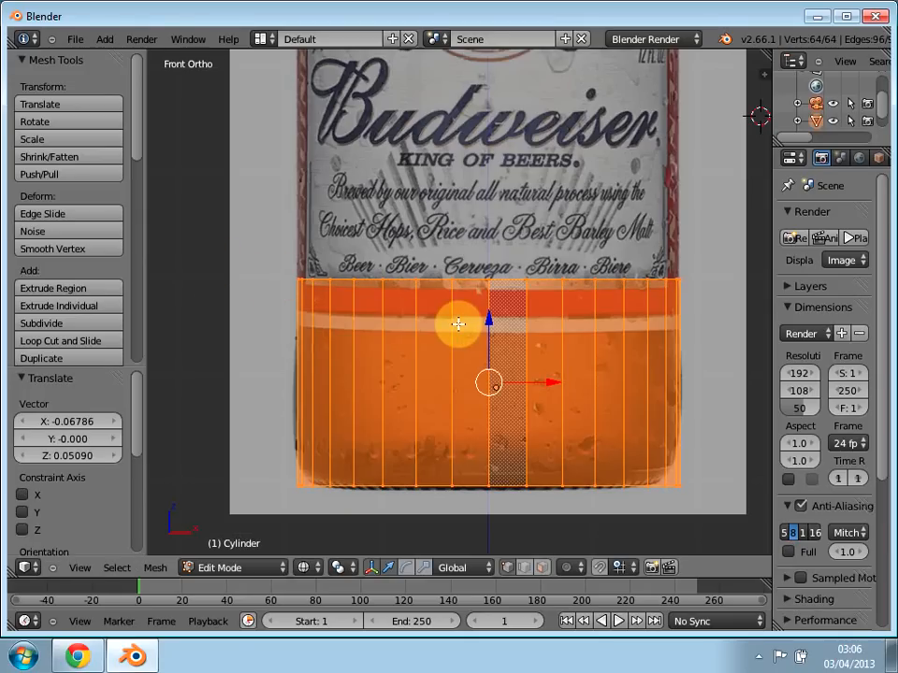
Step: Scale the whole mesh along Z to about 0.712 and lower it about 0.229 to fit the glass below the label
key("s")
key("y")
key("y")
key("z")
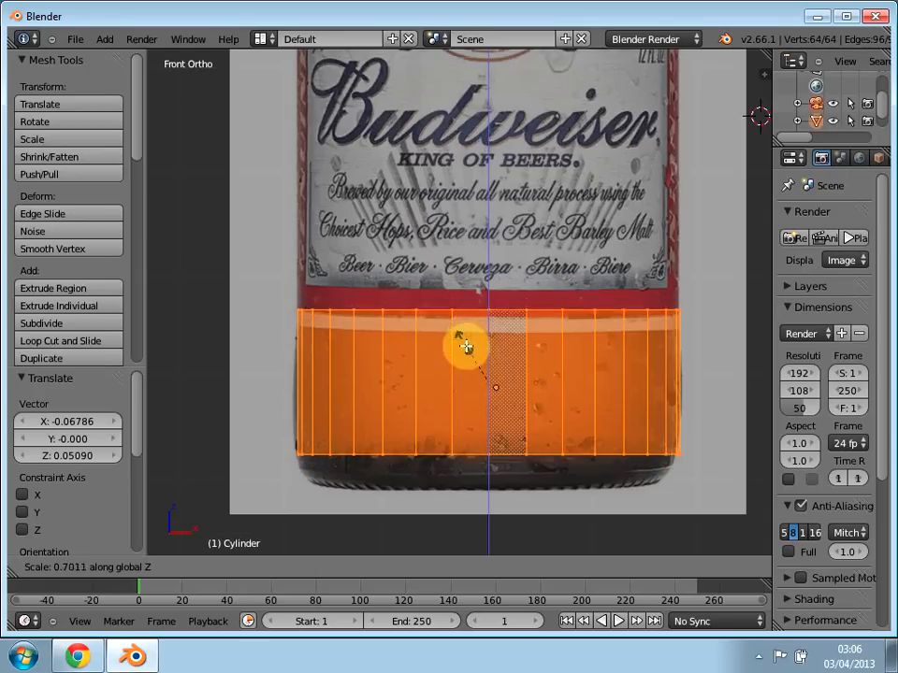
left_click(464, 342)
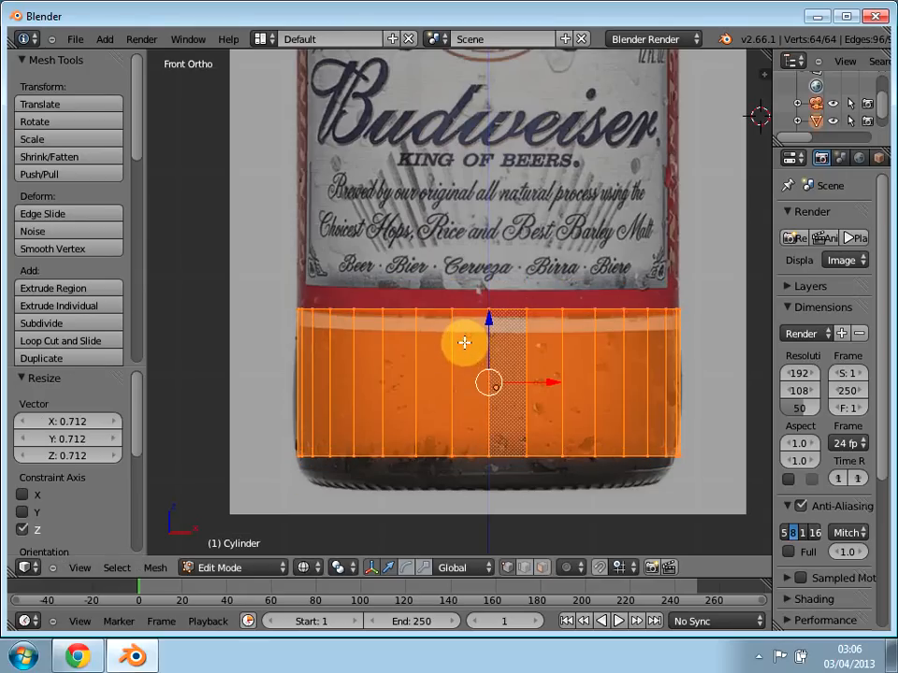
key("g")
key("z")
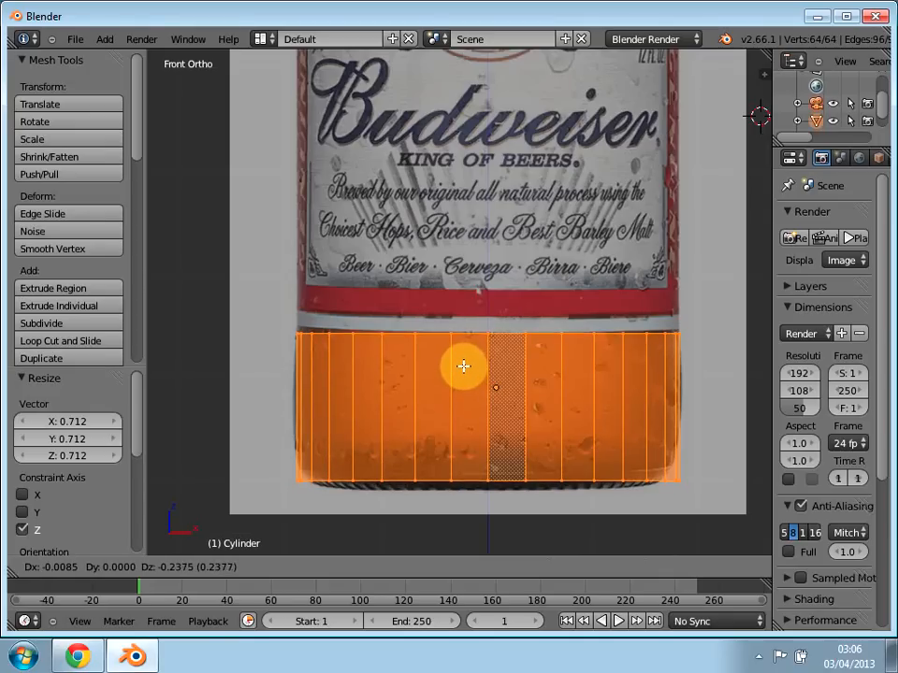
left_click(463, 366)
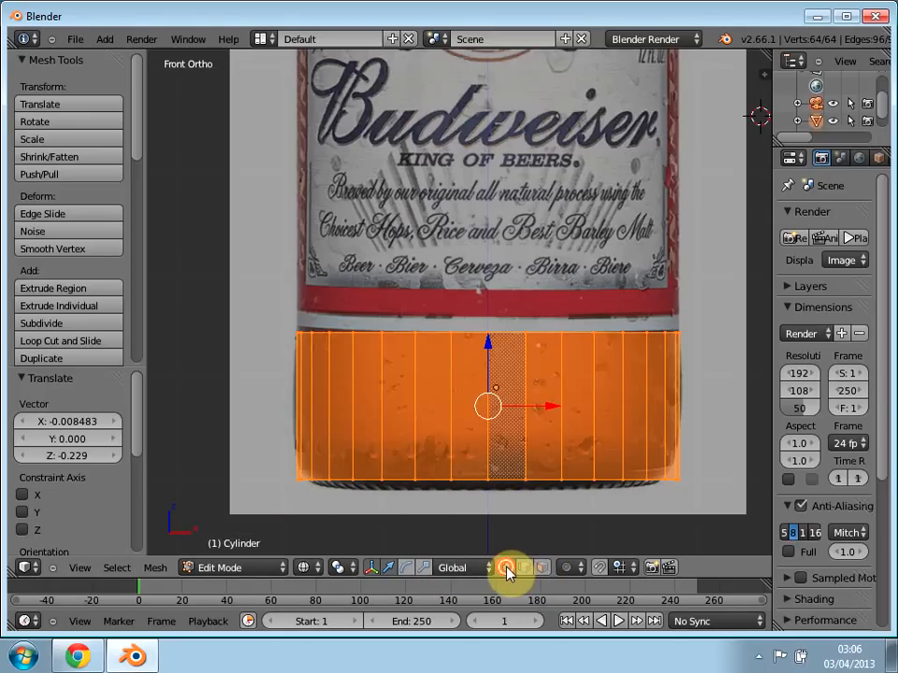
Step: Select only the cylinder's bottom ring of vertices and move it down about 0.085 along Z to the bottle's underside
key("a")
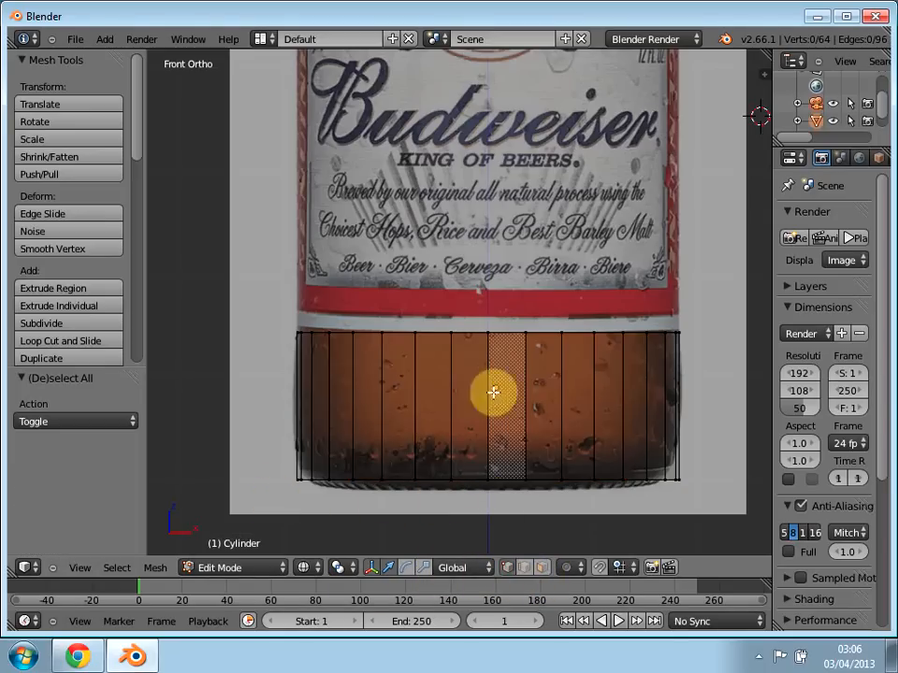
key("b")
left_click_drag(254, 505, 731, 470)
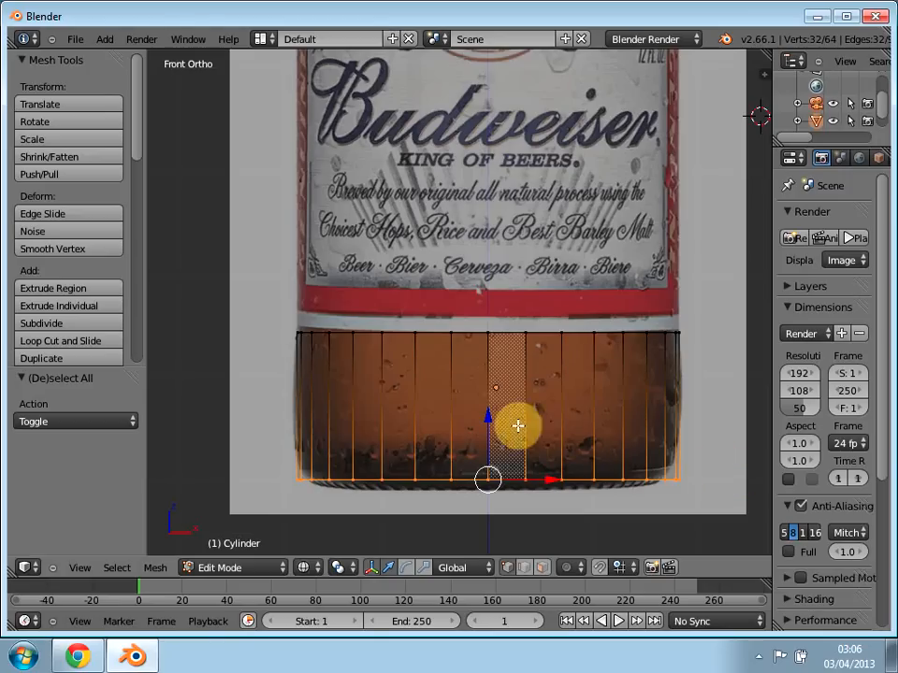
left_click_drag(489, 422, 490, 431)
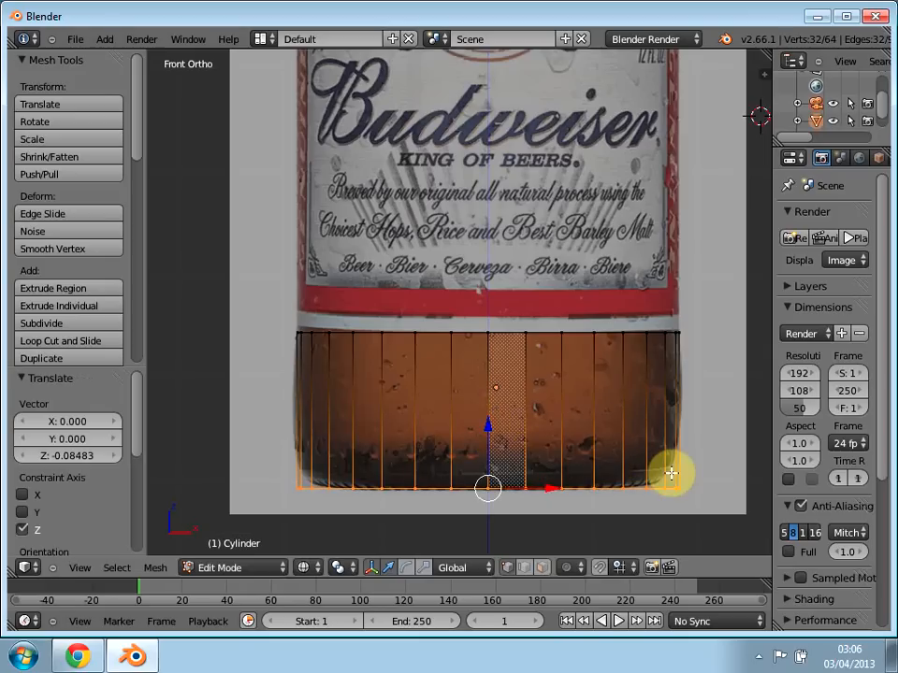
Step: Scale the bottom ring along X to about 0.981, raise it about 0.025 along Z, and check the shape from an angle
key("s")
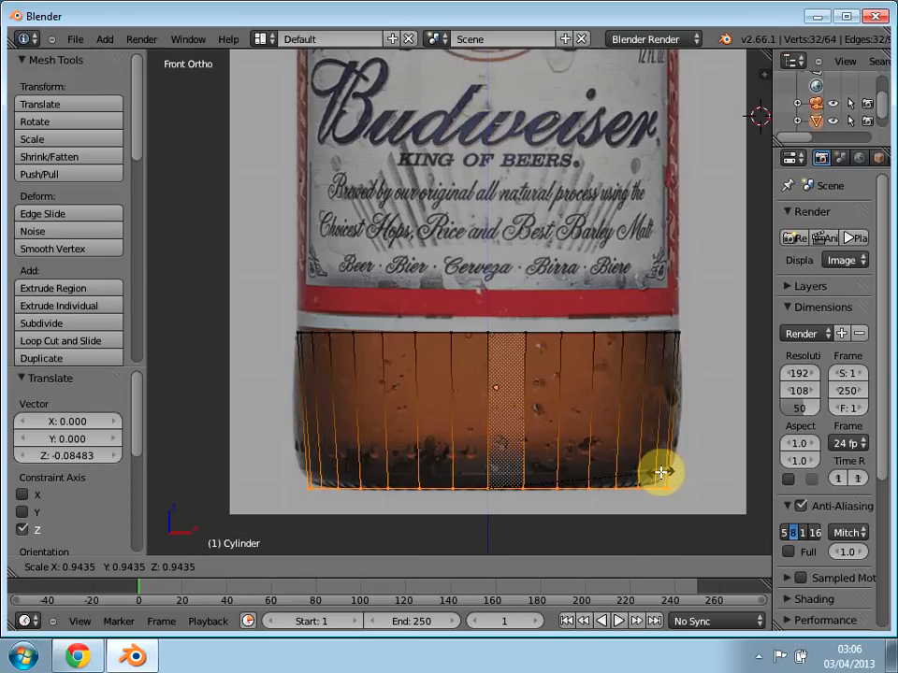
key("x")
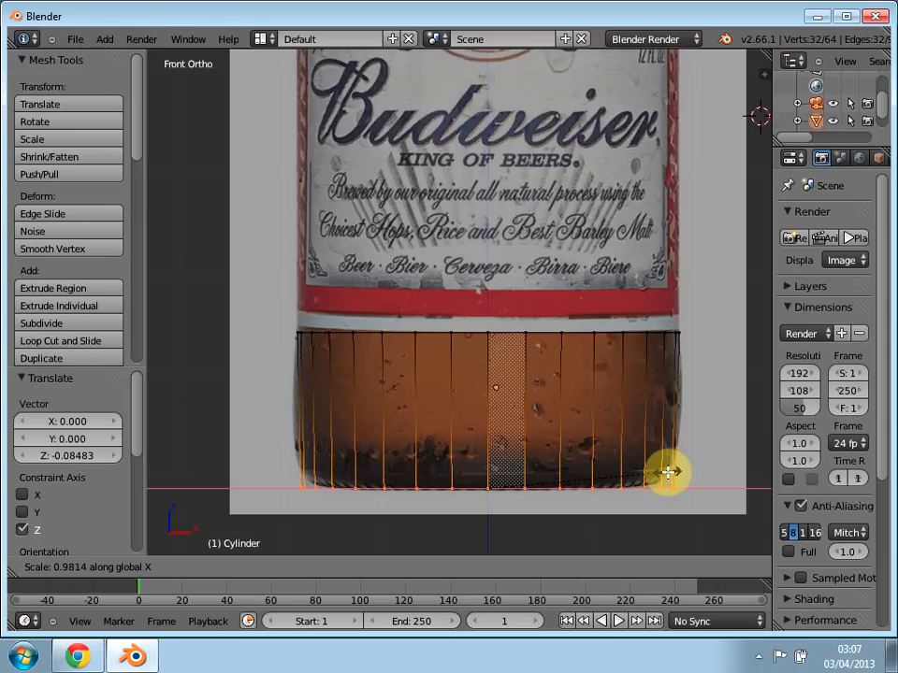
left_click(668, 474)
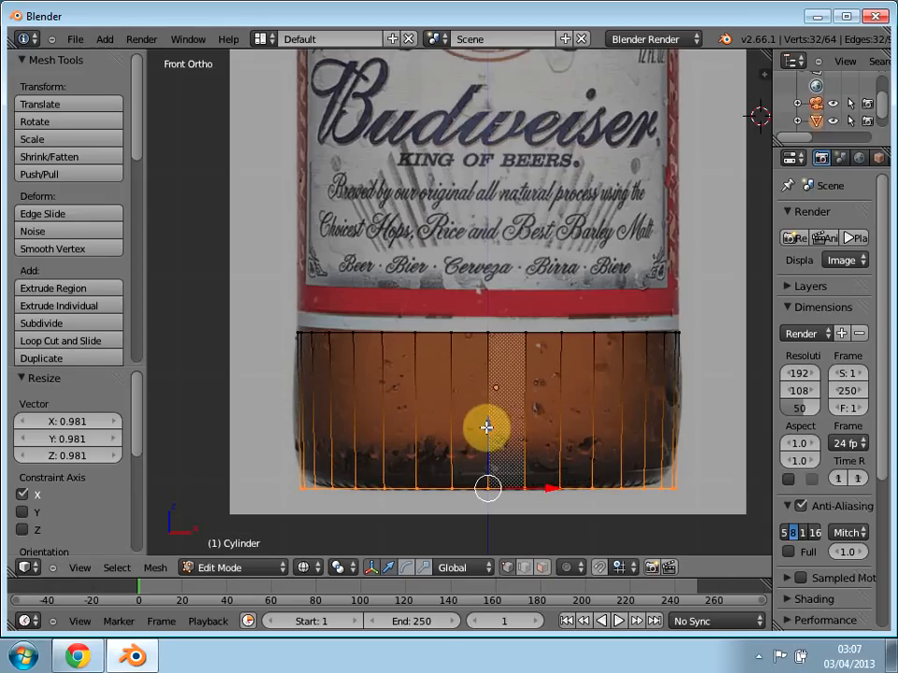
key("g")
key("z")
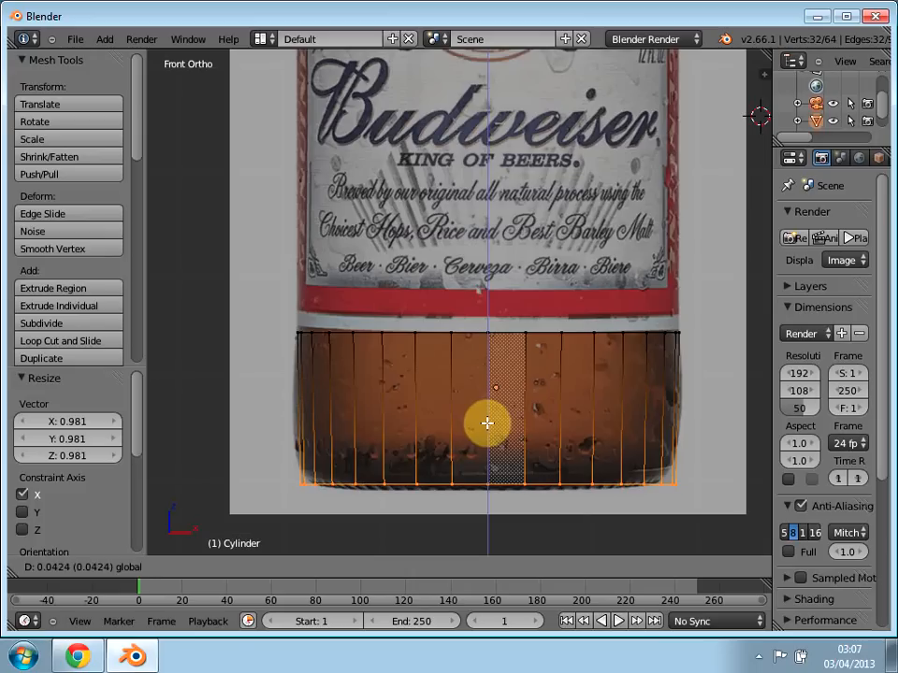
left_click(489, 424)
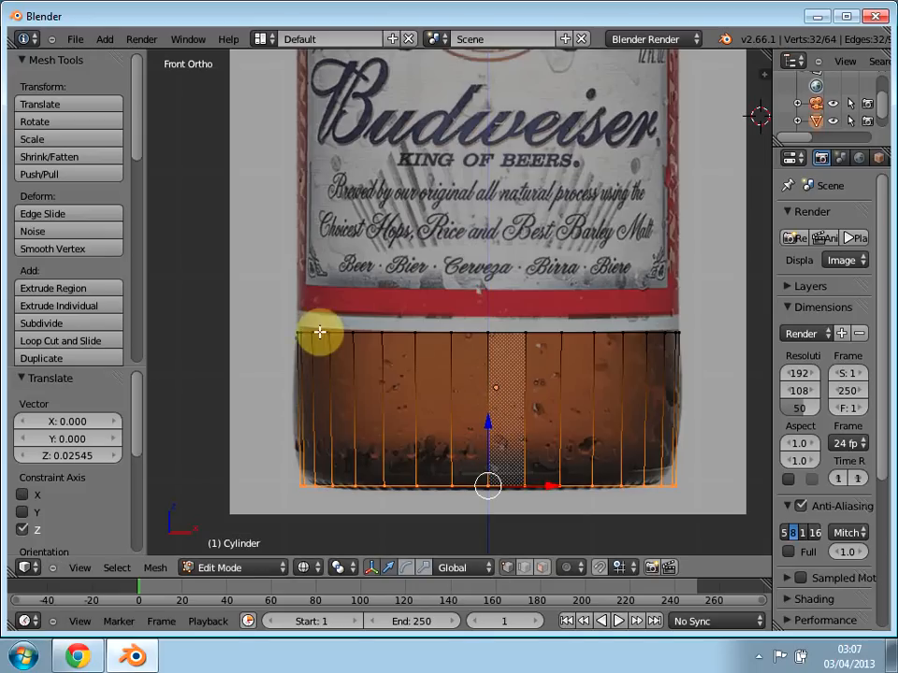
middle_click_drag(671, 393, 459, 369)
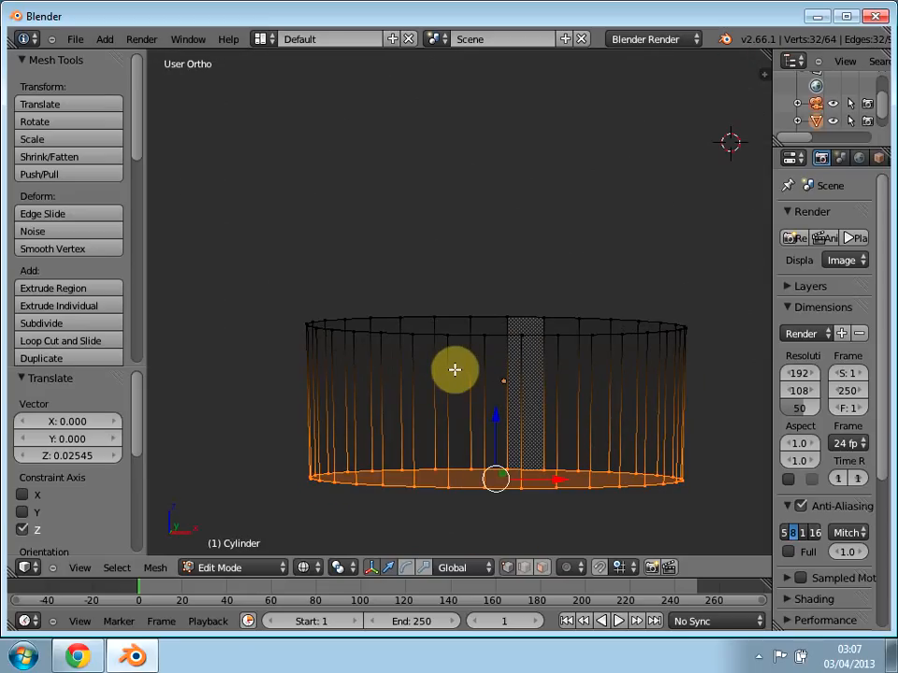
key("KP_1")
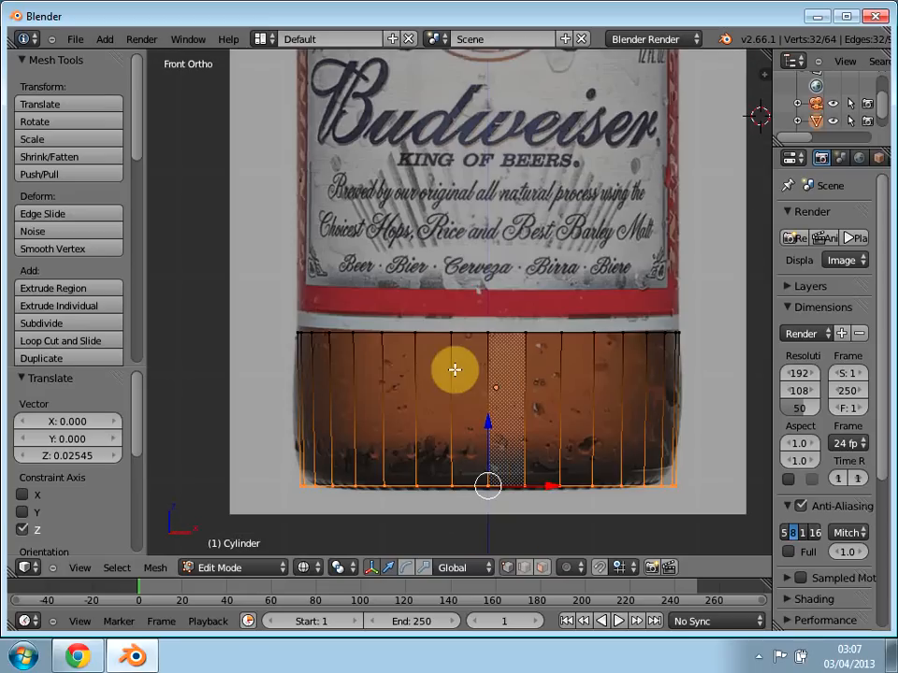
Step: Clear the selection and select only the cylinder's top ring of vertices at the label's lower edge
key("a")
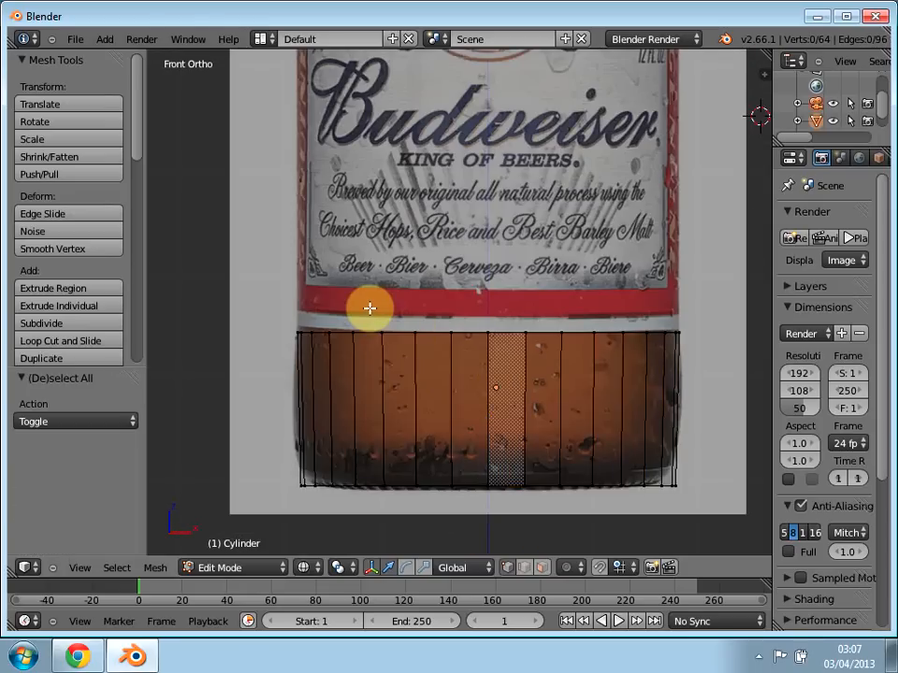
key("a")
key("a")
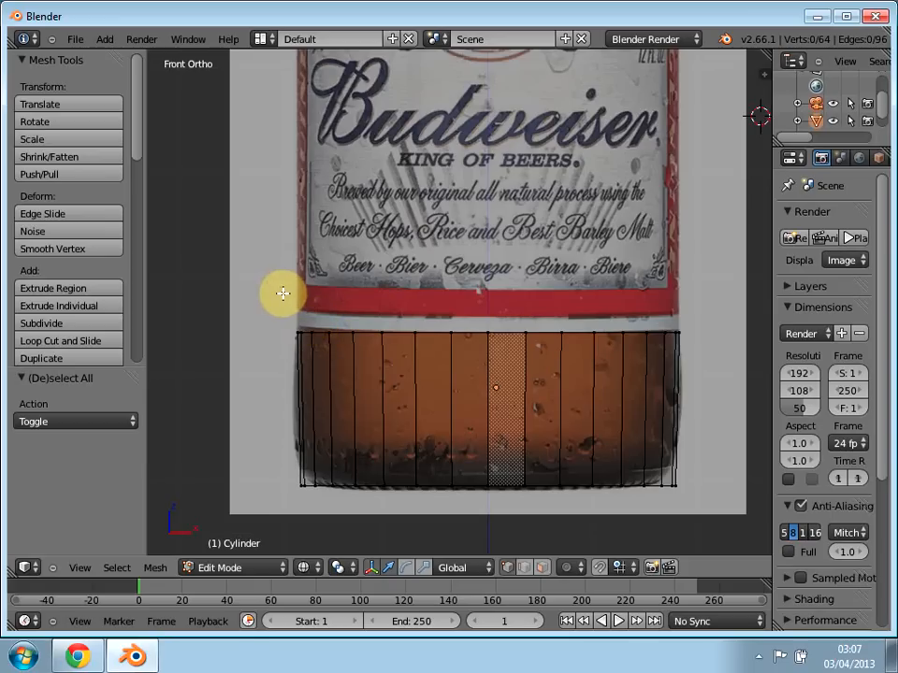
middle_click_drag(286, 244, 310, 416, "shift")
scroll(314, 421, "down", 2)
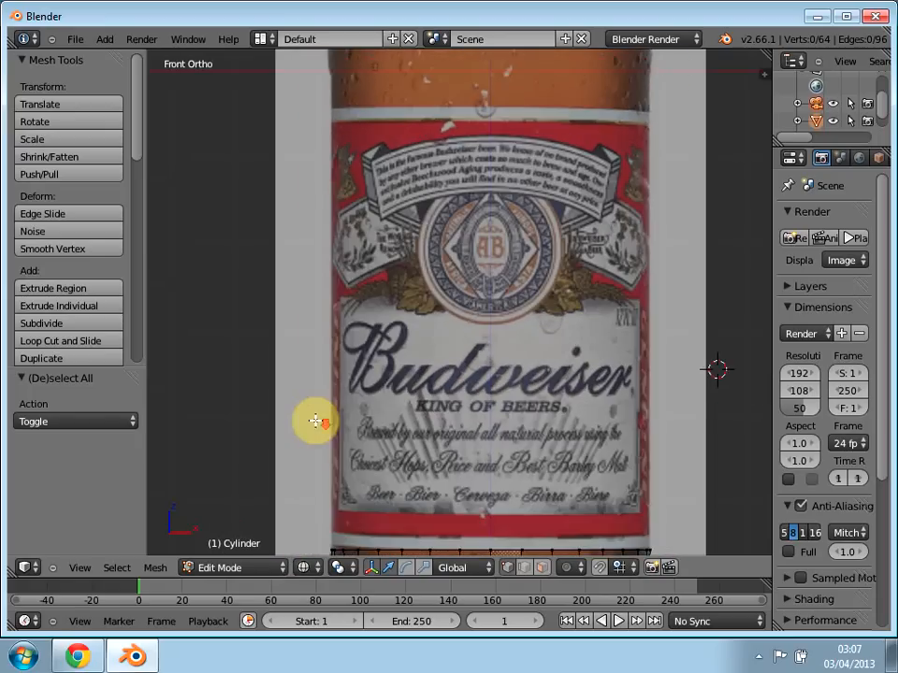
scroll(385, 310, "down", 3)
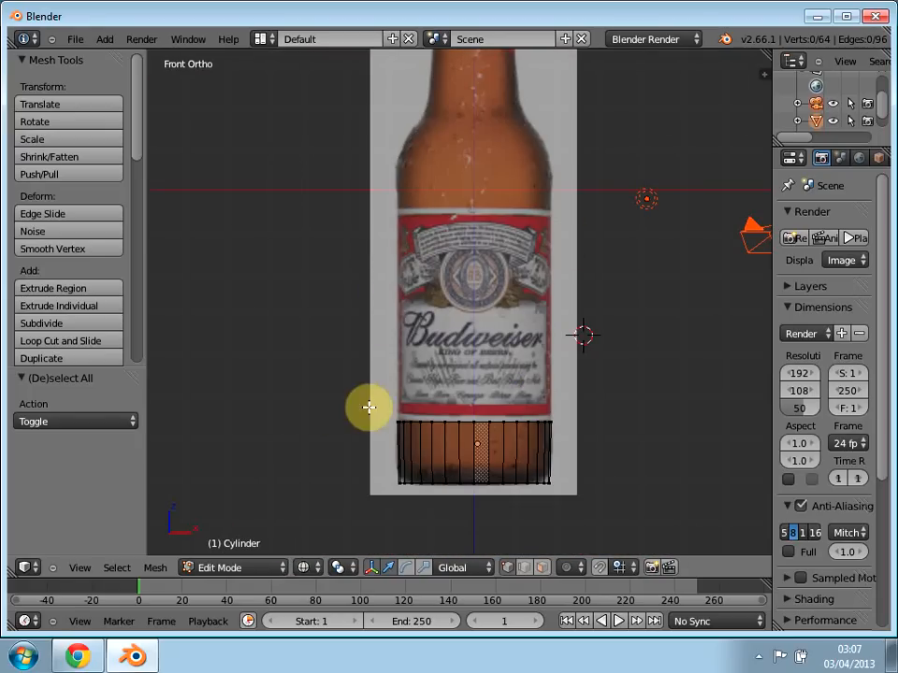
scroll(421, 266, "down", 1)
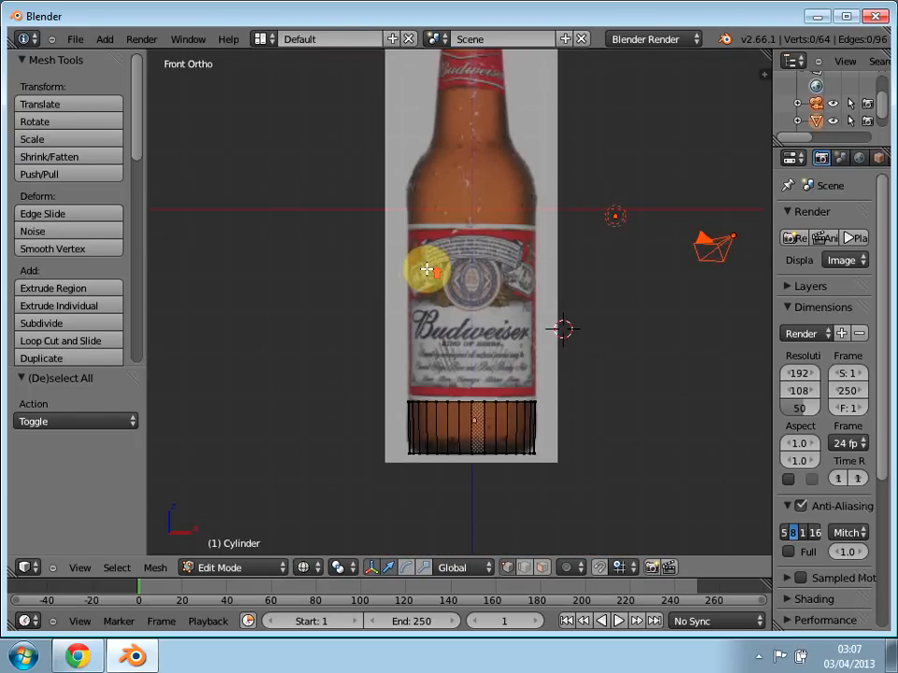
scroll(426, 269, "up", 2)
scroll(422, 268, "up", 3)
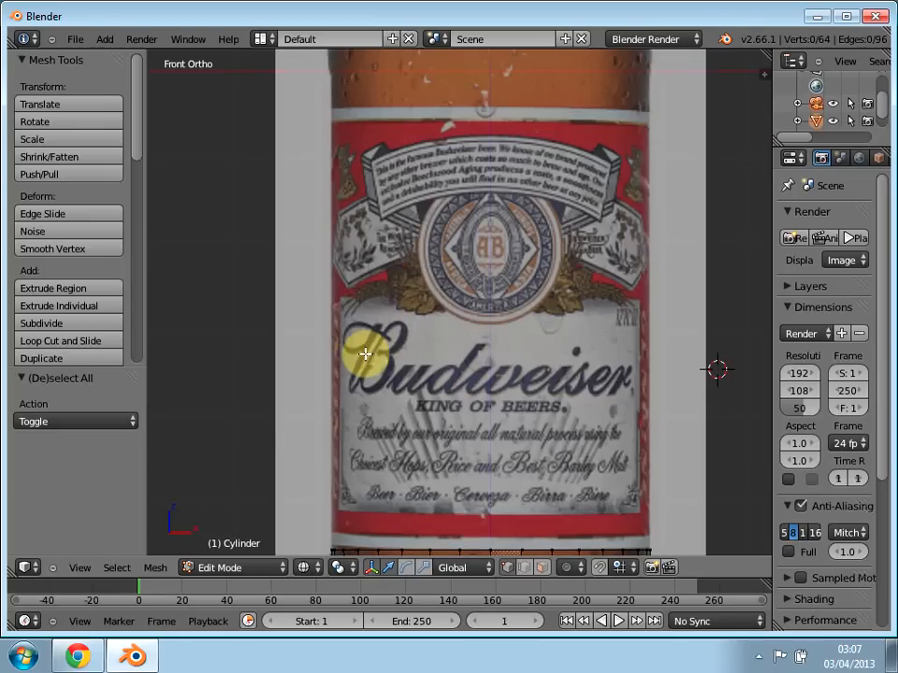
key("b")
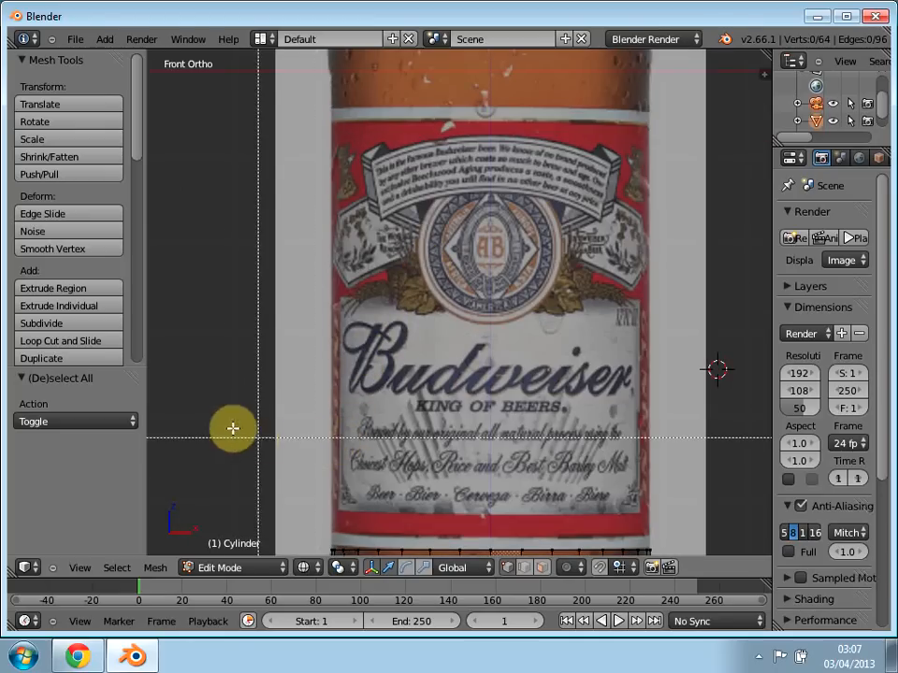
right_click(292, 440)
key("a")
key("a")
key("b")
left_click_drag(256, 422, 677, 565)
middle_click_drag(302, 447, 264, 452, "shift")
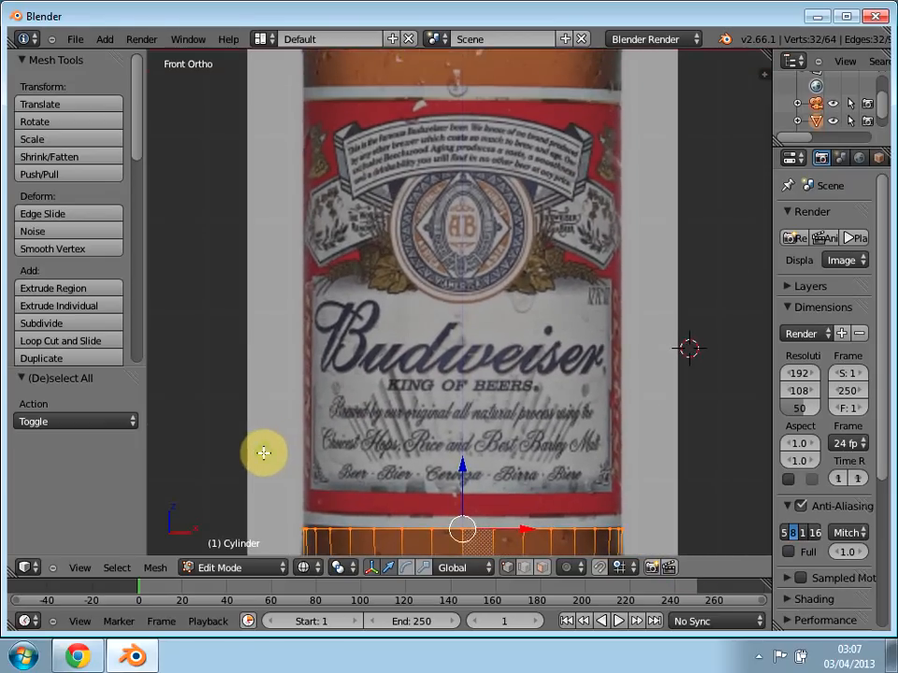
Step: Extrude the top ring 5.12 along Z to the main label's upper edge and scale it to about 1.006
key("e")
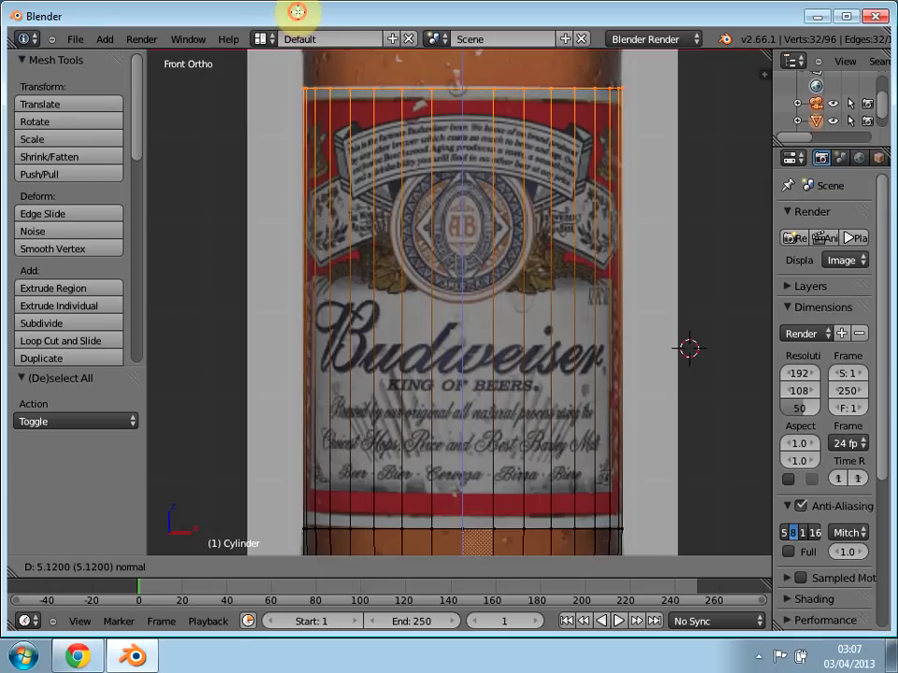
left_click(296, 11)
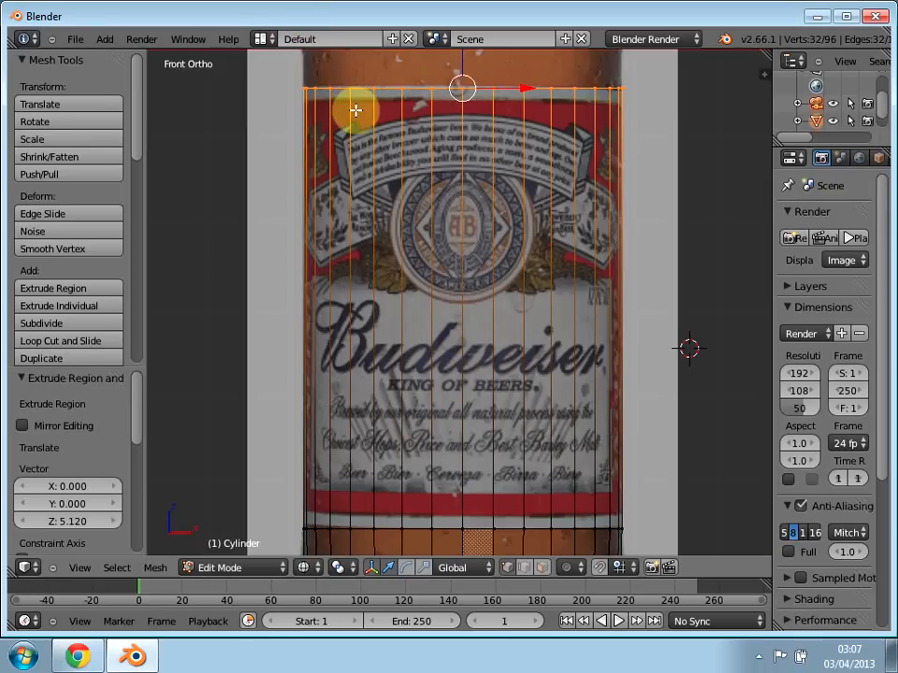
key("s")
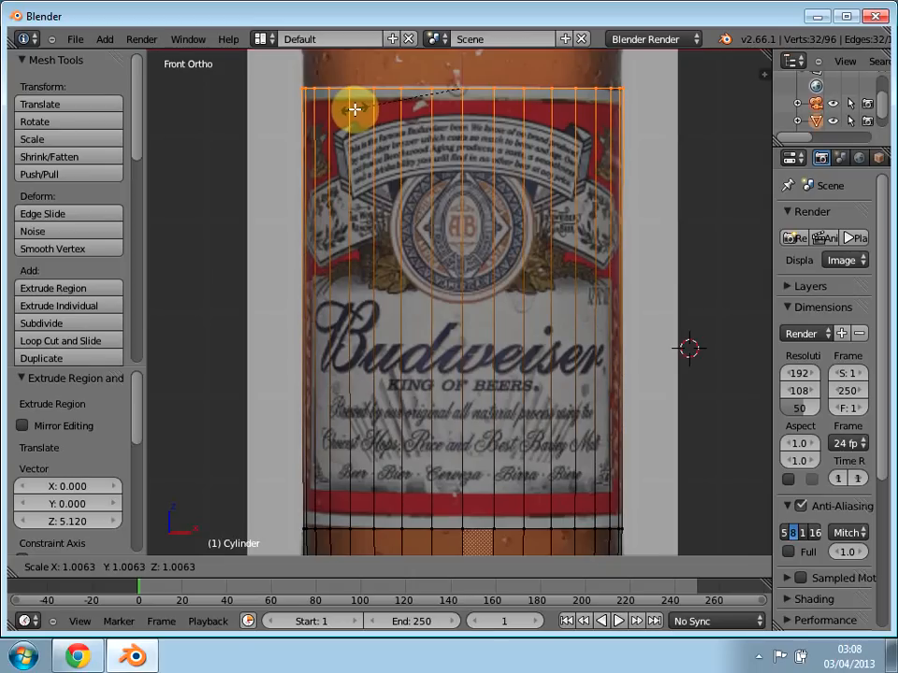
left_click(356, 110)
left_click(384, 226)
Step: Extrude the ring about 1.221 along Z to the lower shoulder and scale the new ring to about 0.969
middle_click_drag(431, 349, 417, 413, "shift")
mouse_move(433, 321)
middle_mouse_down("shift")
mouse_move(423, 440)
mouse_move(443, 463)
middle_mouse_up("shift")
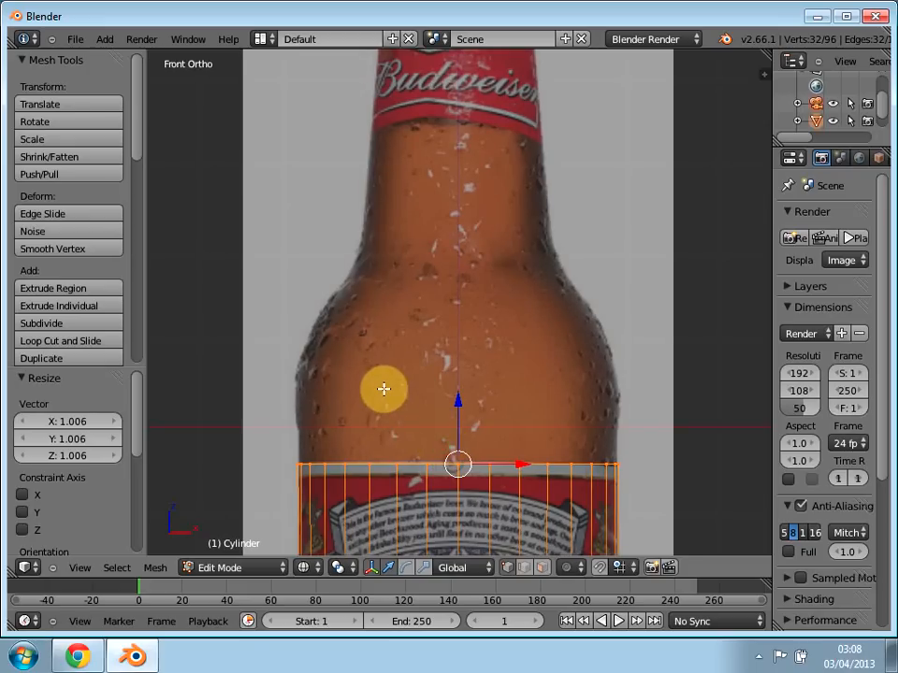
key("e")
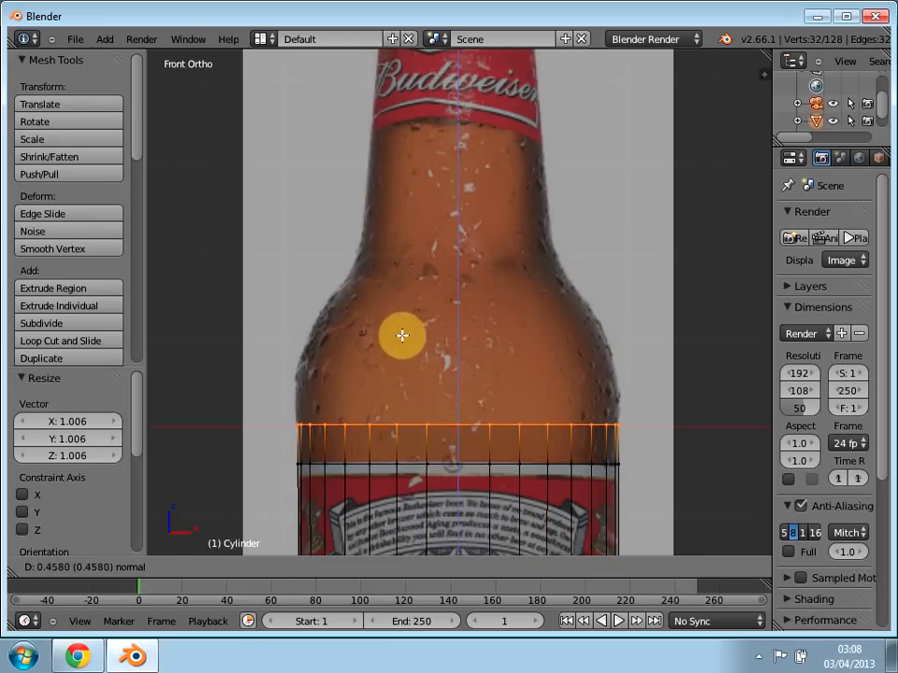
left_click(406, 284)
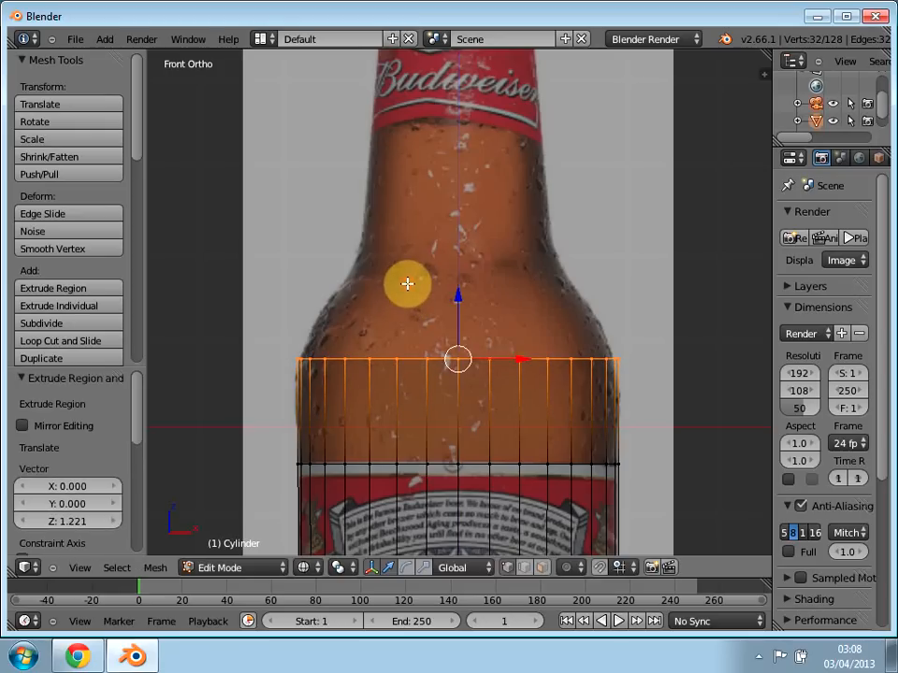
key("a")
key("a")
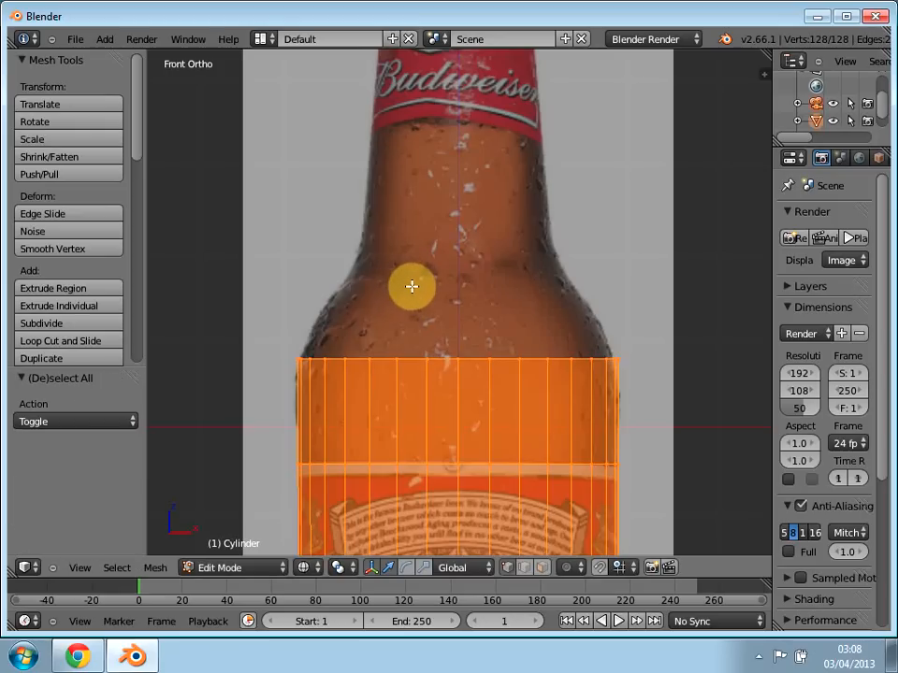
key("ctrl+z")
key("ctrl+z")
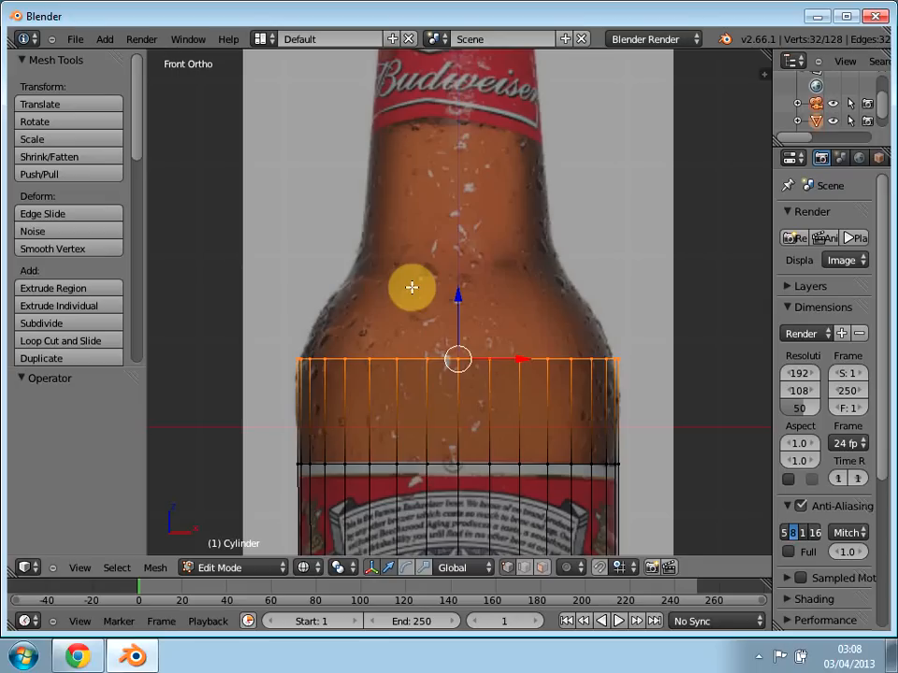
key("s")
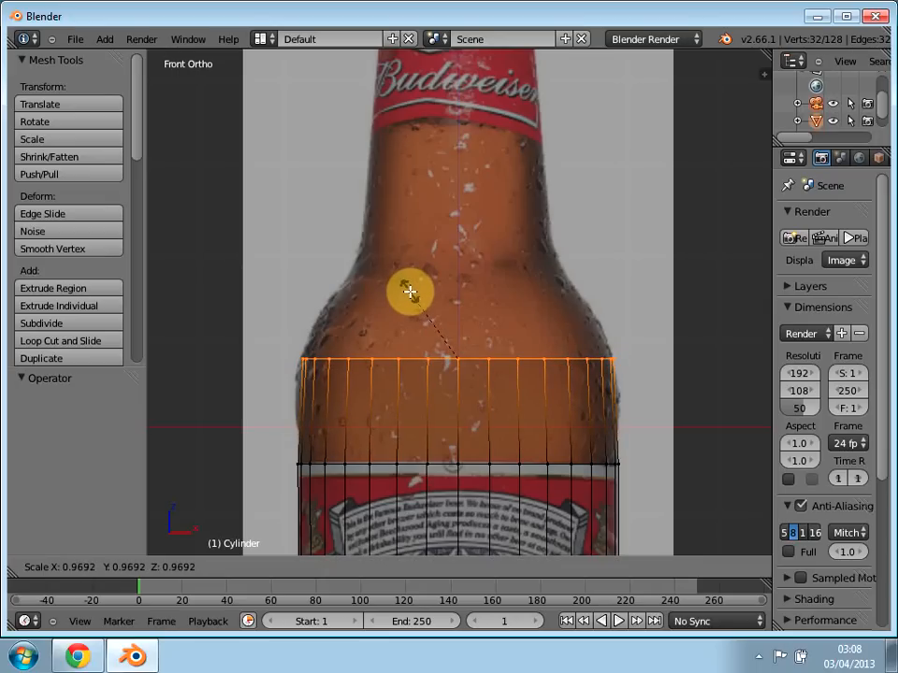
left_click(410, 292)
Step: Extrude the ring about 1.14 along Z to the neck's base and narrow it by scaling to about 0.678 and again by 0.988
key("e")
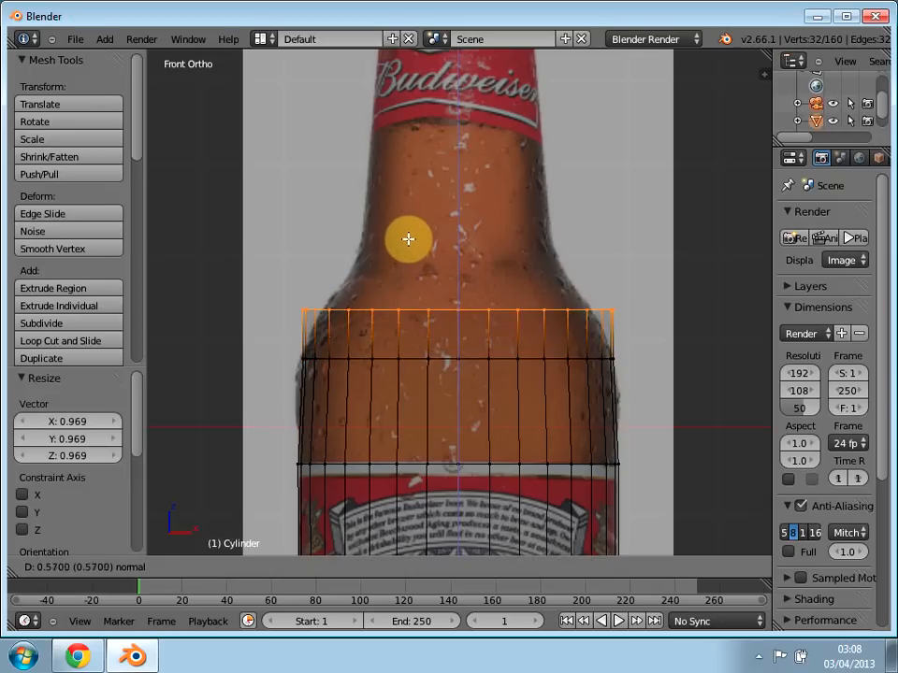
left_click(407, 193)
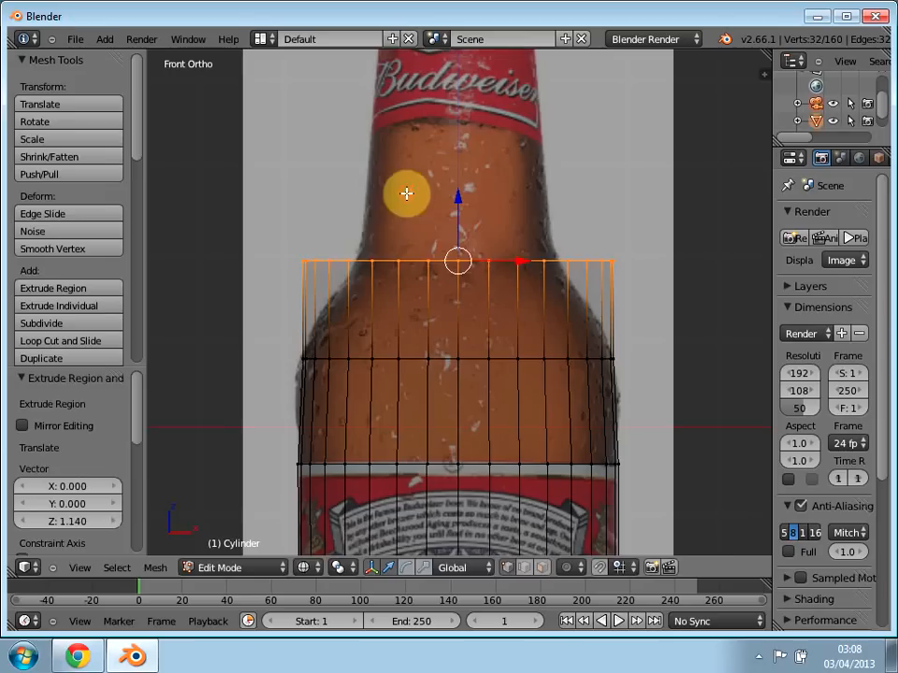
key("s")
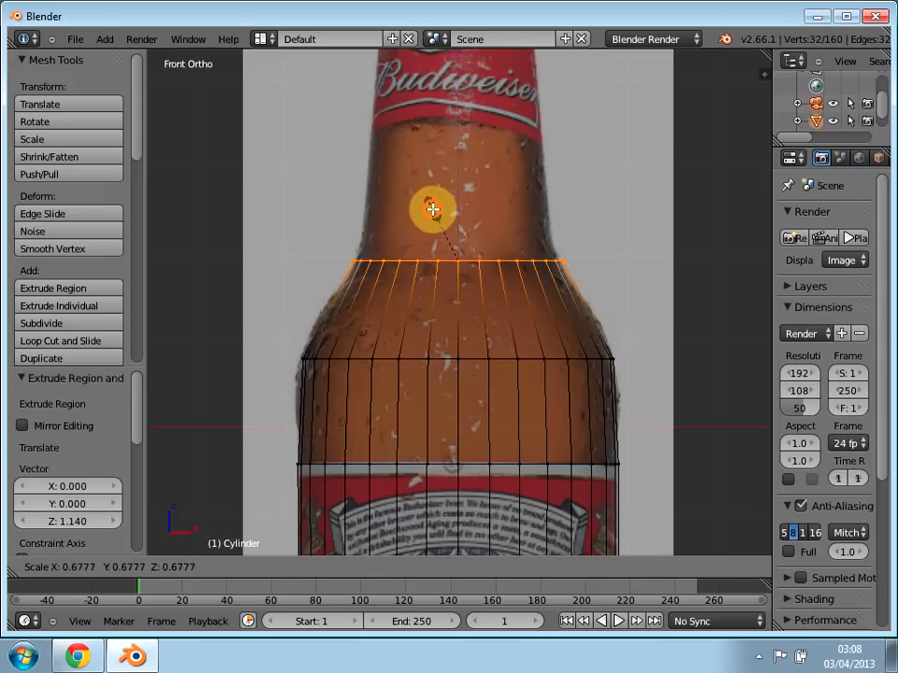
left_click(433, 211)
middle_click_drag(459, 245, 455, 394, "shift")
middle_click_drag(455, 351, 455, 352, "shift")
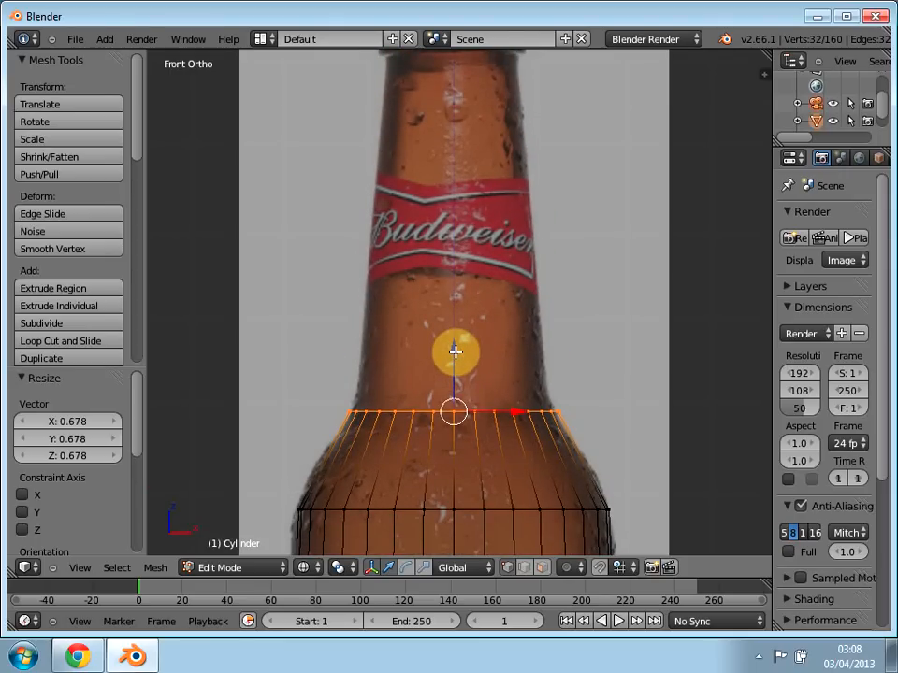
key("s")
left_click(458, 352)
key("e")
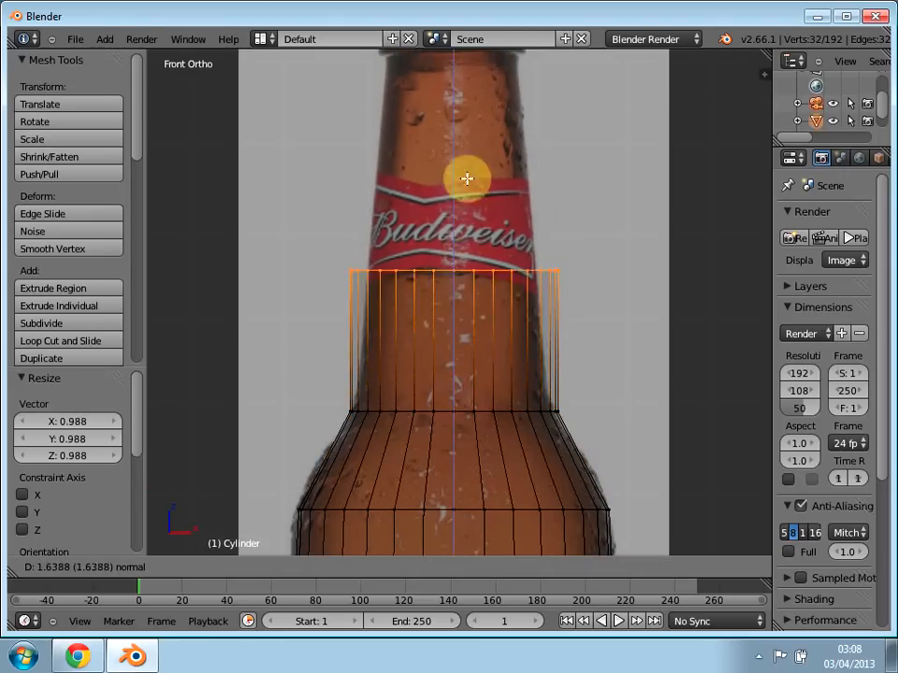
left_click(465, 71)
middle_click_drag(469, 128, 469, 315, "shift")
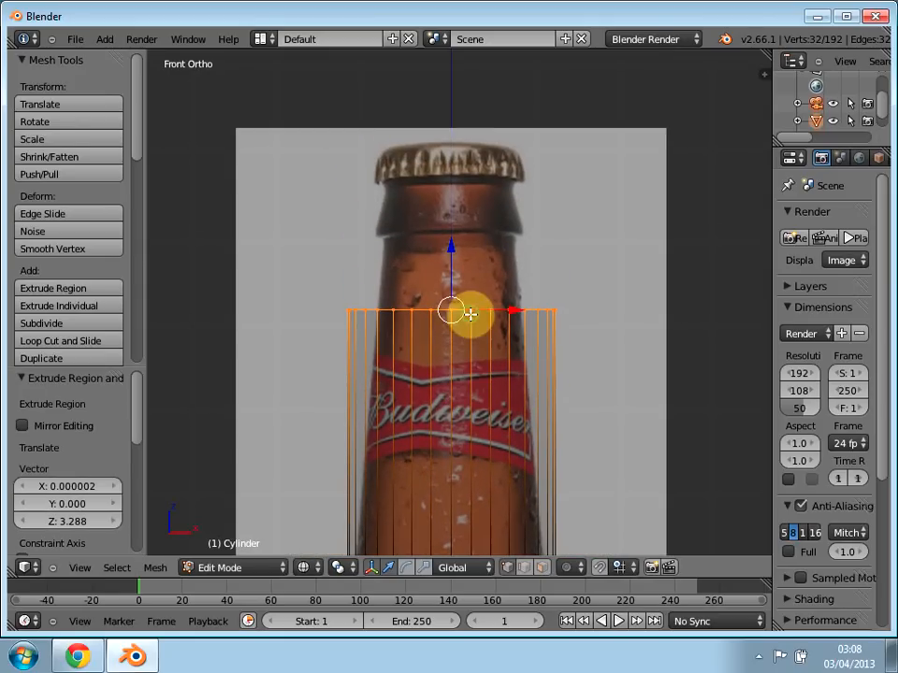
key("e")
left_click(475, 253)
key("ctrl+z")
key("ctrl+z")
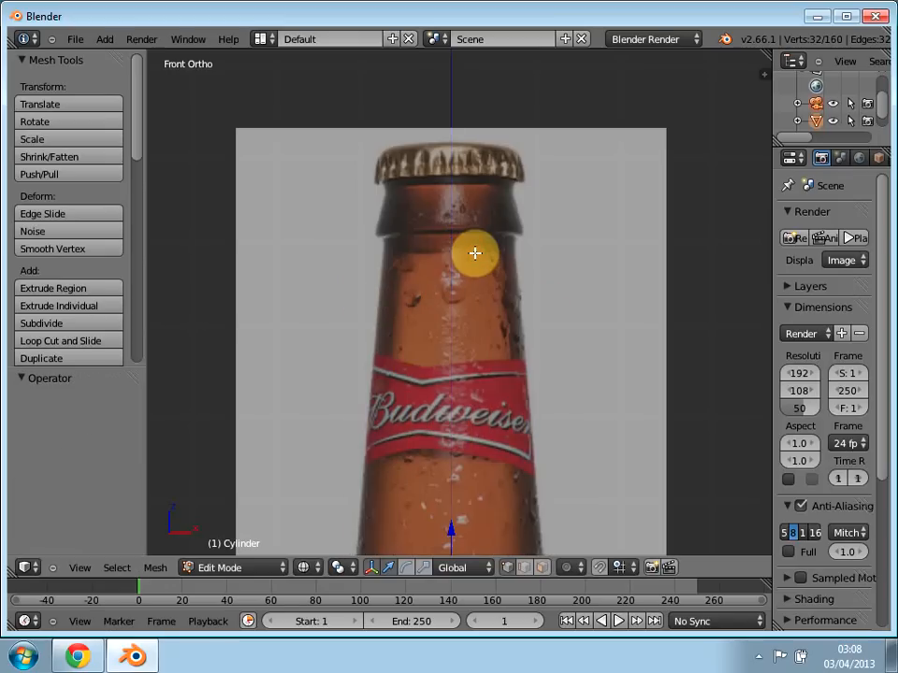
key("e")
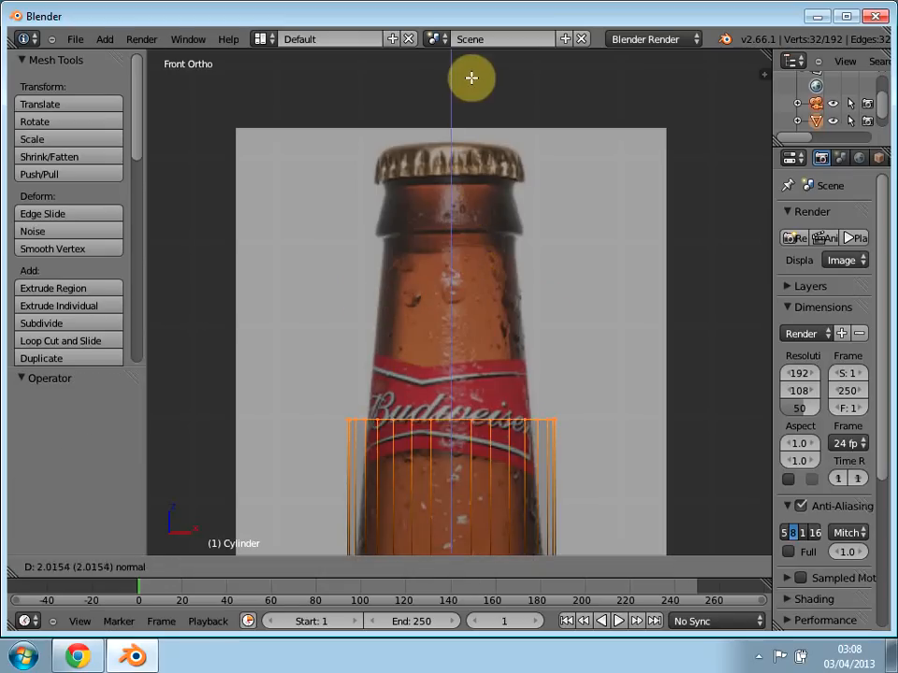
left_click(372, 157)
middle_click_drag(387, 356, 364, 305, "shift")
key("ctrl+z")
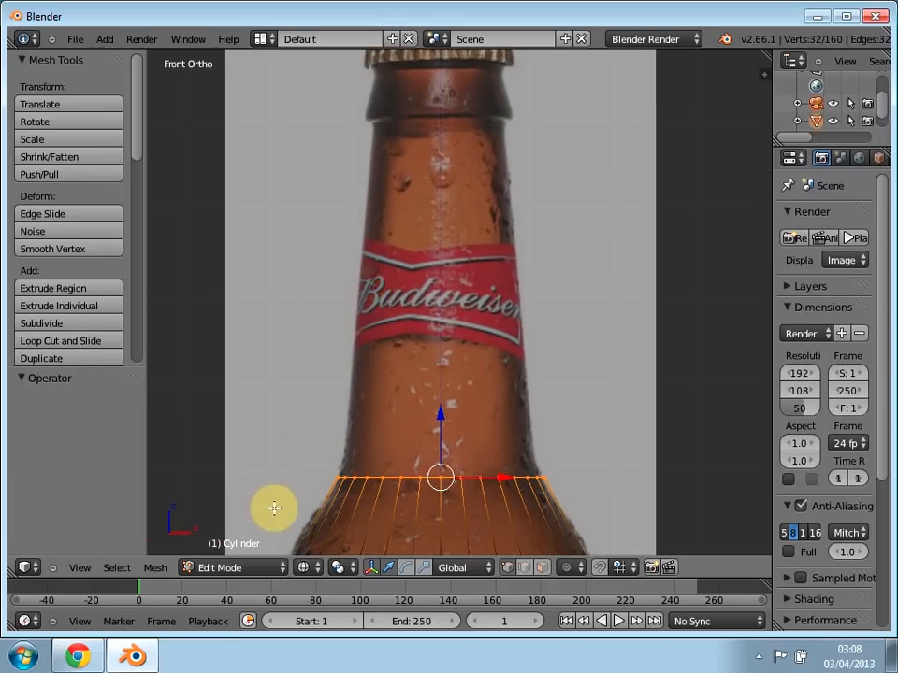
Step: Extrude the neck-base ring about 4.143 along Z to just below the bottle's lip and scale it to about 0.691
key("e")
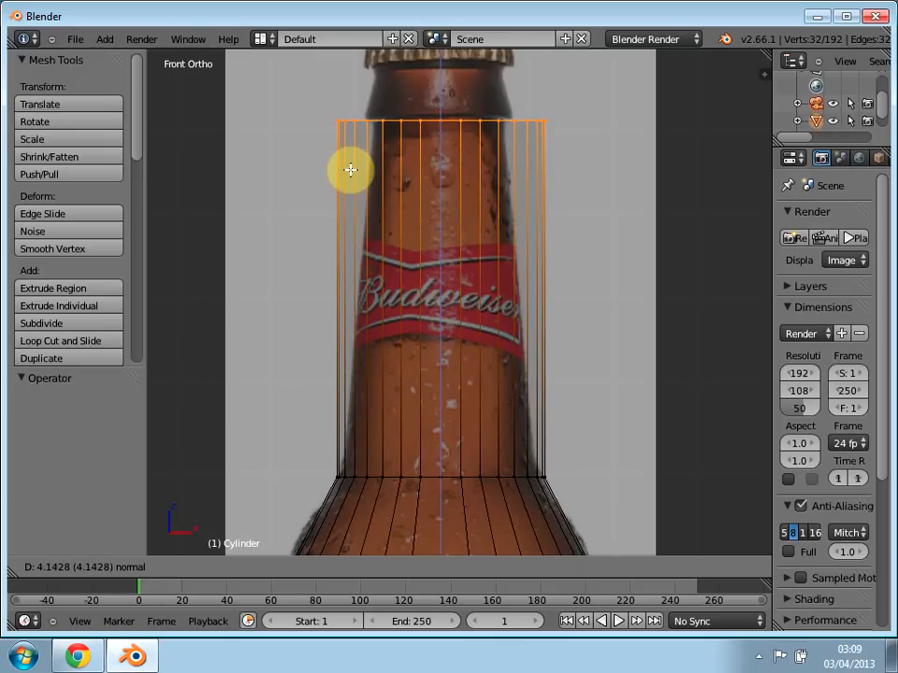
left_click(350, 169)
key("s")
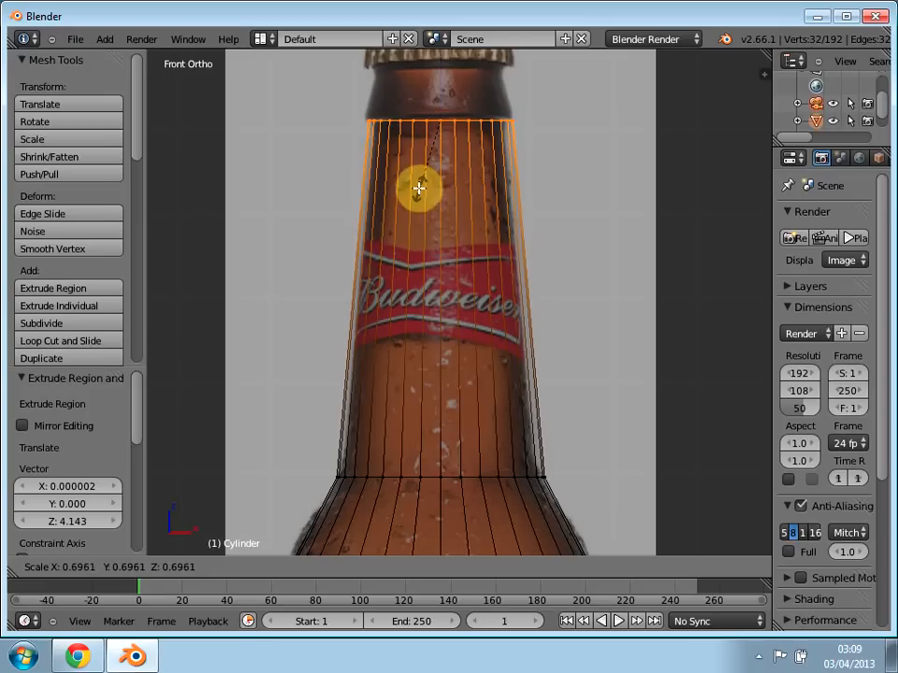
left_click(418, 189)
Step: Extrude the ring about 0.601 along Z to the cap's underside and scale the new ring to about 0.89
key("e")
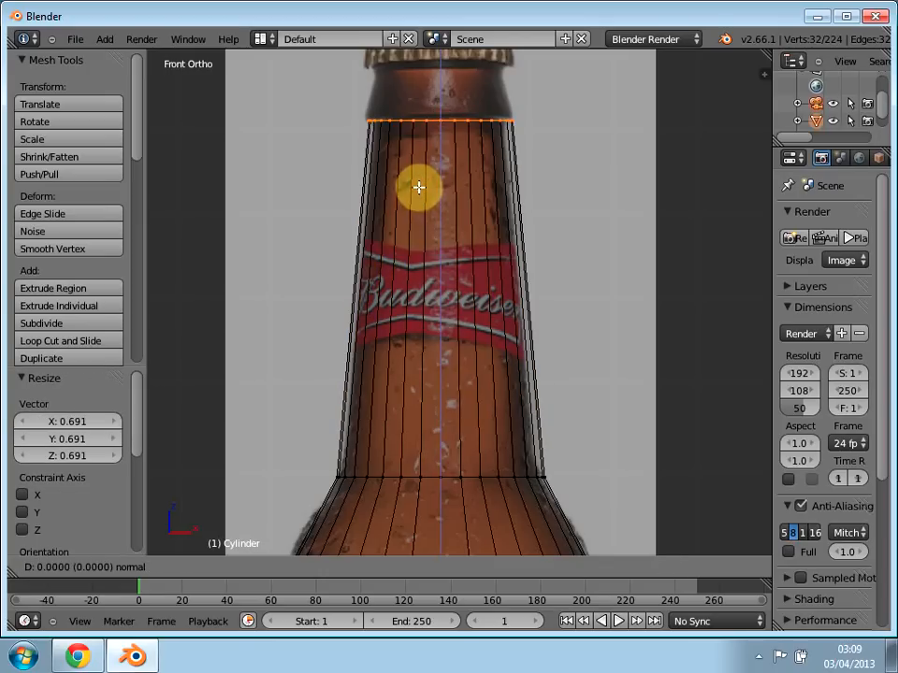
left_click(418, 136)
key("s")
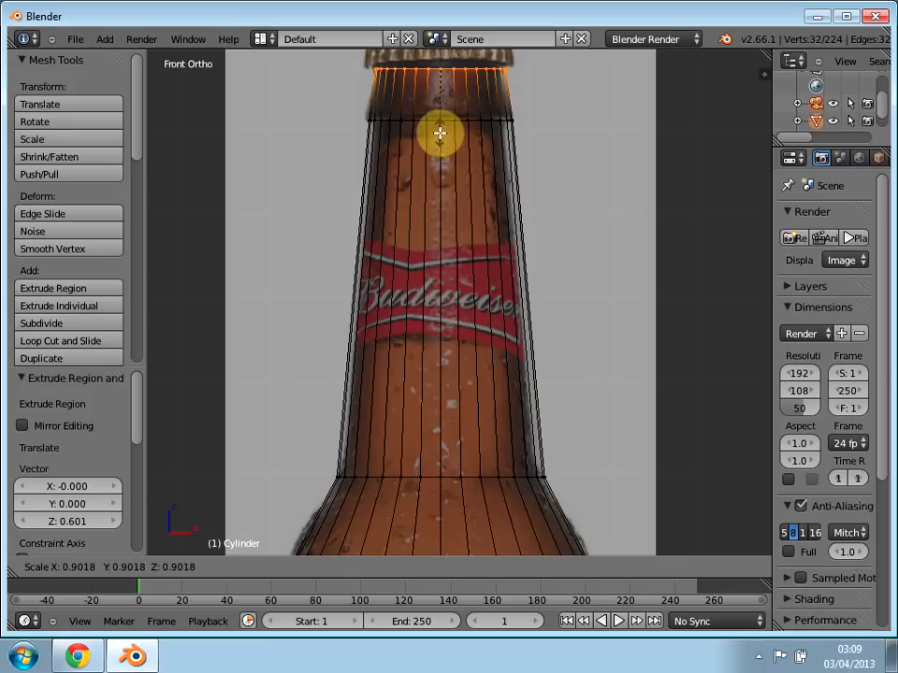
left_click(439, 132)
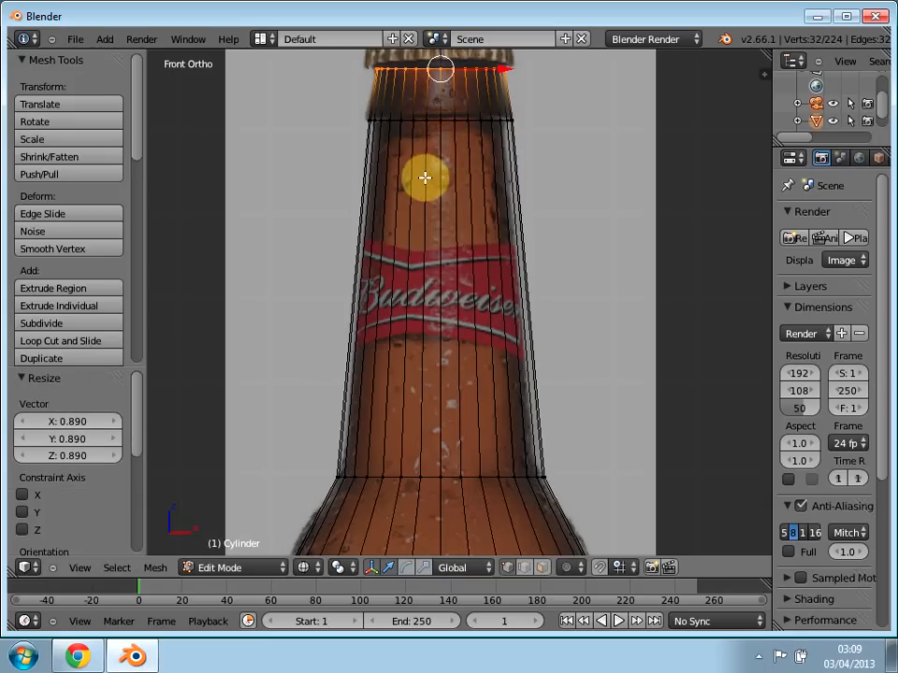
middle_click_drag(425, 178, 429, 274, "shift")
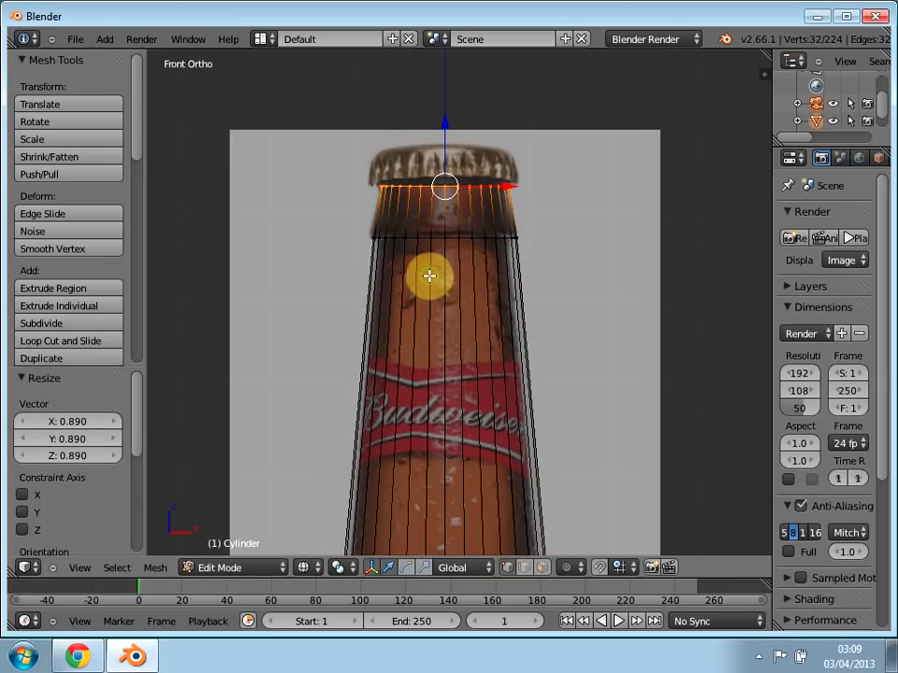
key("e")
right_click(429, 271)
key("s")
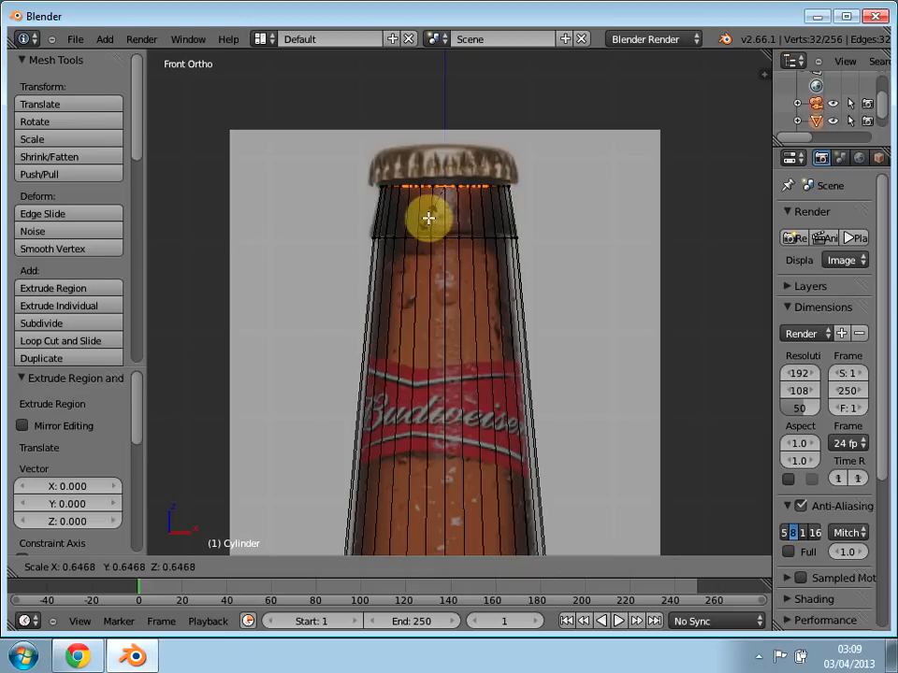
left_click(429, 218)
key("e")
right_click(428, 201)
key("ctrl+z")
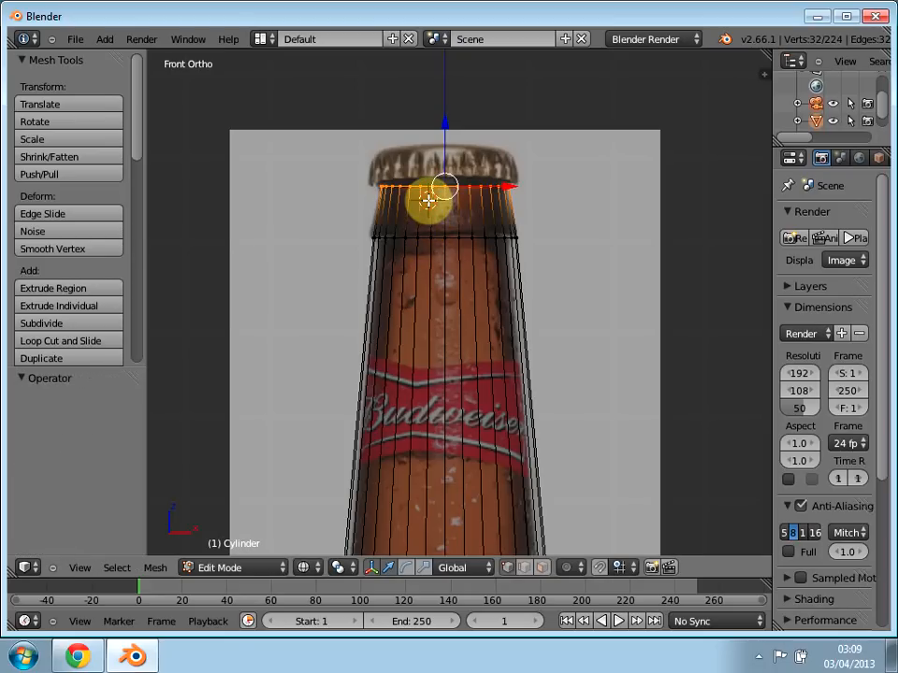
Step: Extrude the ring about 0.336 along Z into the cap and widen the new ring by scaling to about 1.086
key("e")
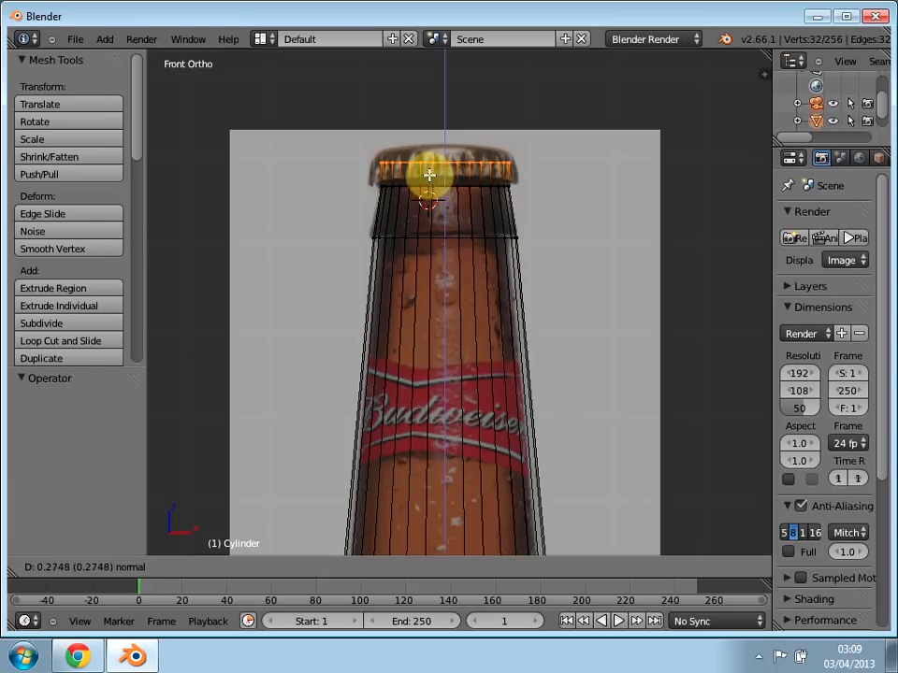
left_click(428, 172)
key("s")
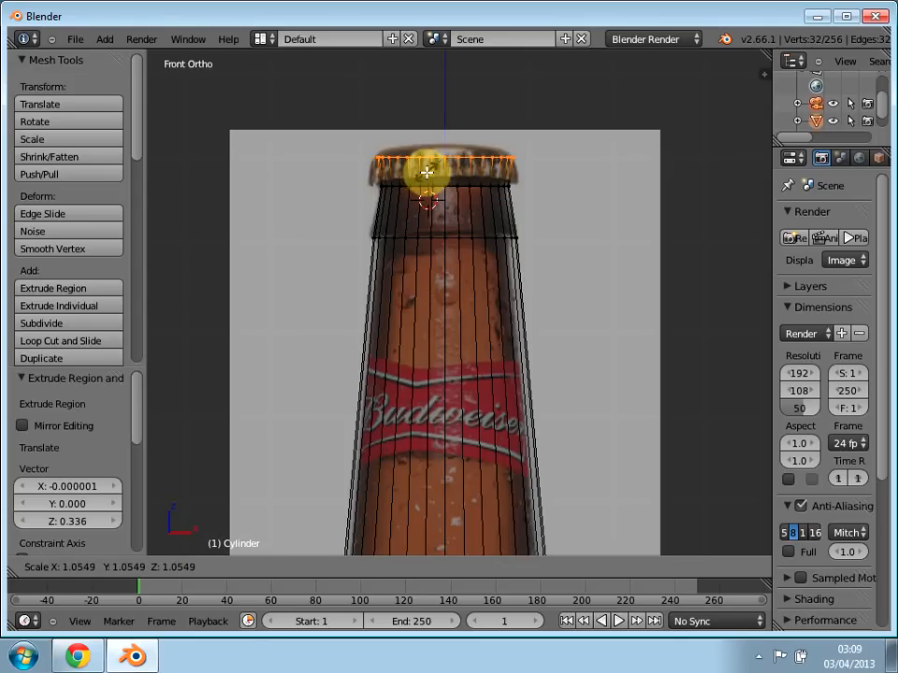
left_click(425, 171)
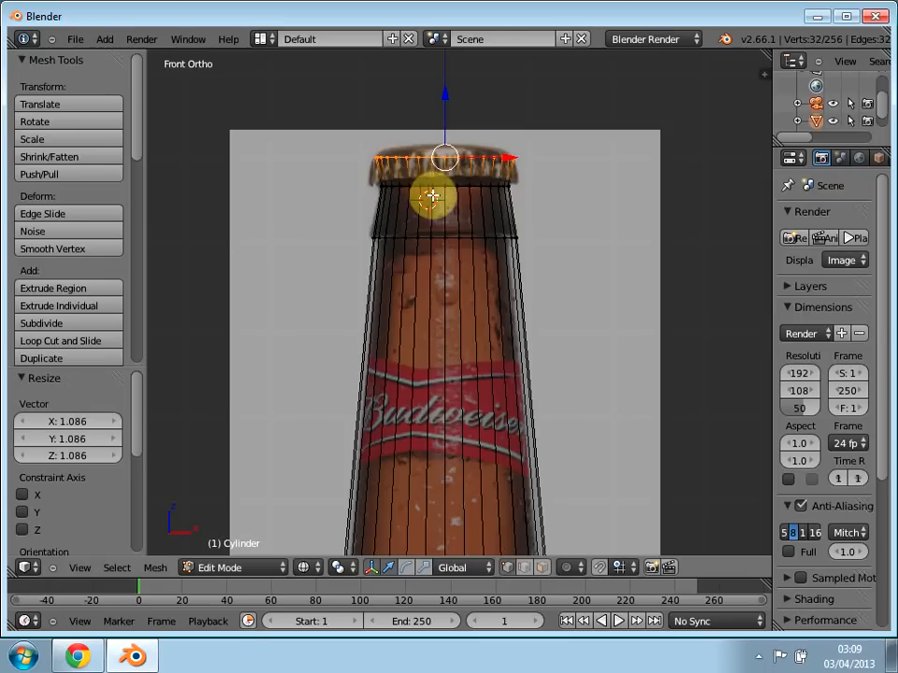
Step: Extrude the cap ring about 0.132 along Z to the cap's top and scale the new ring to about 0.925
key("e")
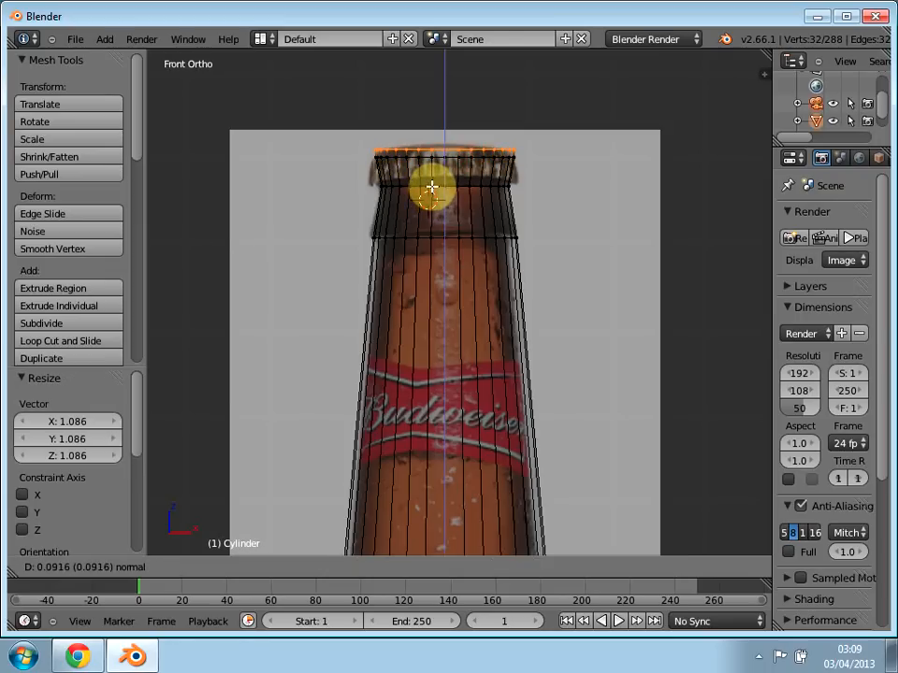
left_click(430, 184)
key("s")
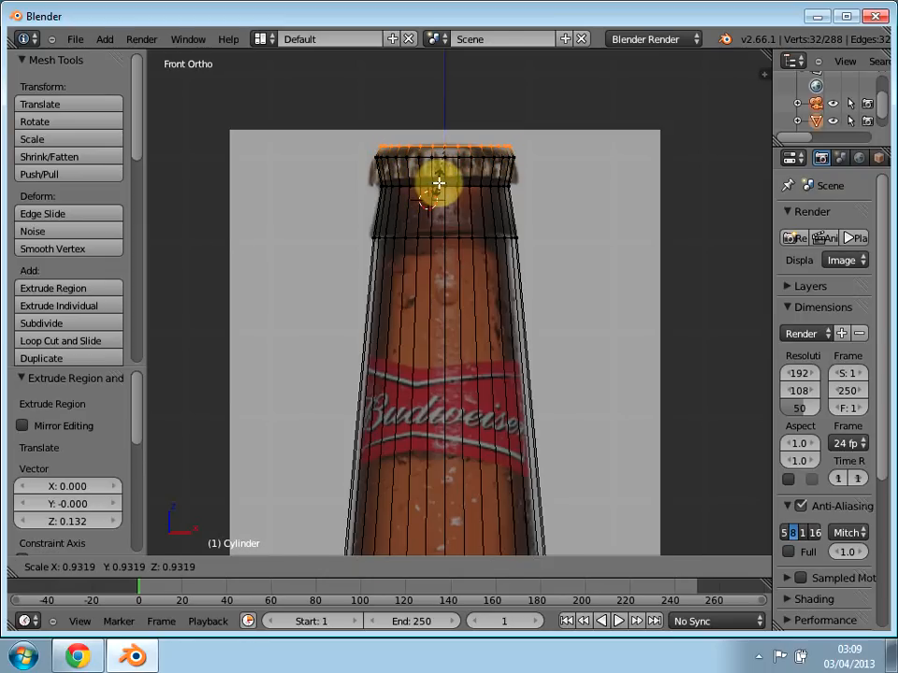
left_click(440, 183)
Step: Display the bottle in solid shading and switch the mesh to face select mode
middle_click_drag(623, 238, 264, 263)
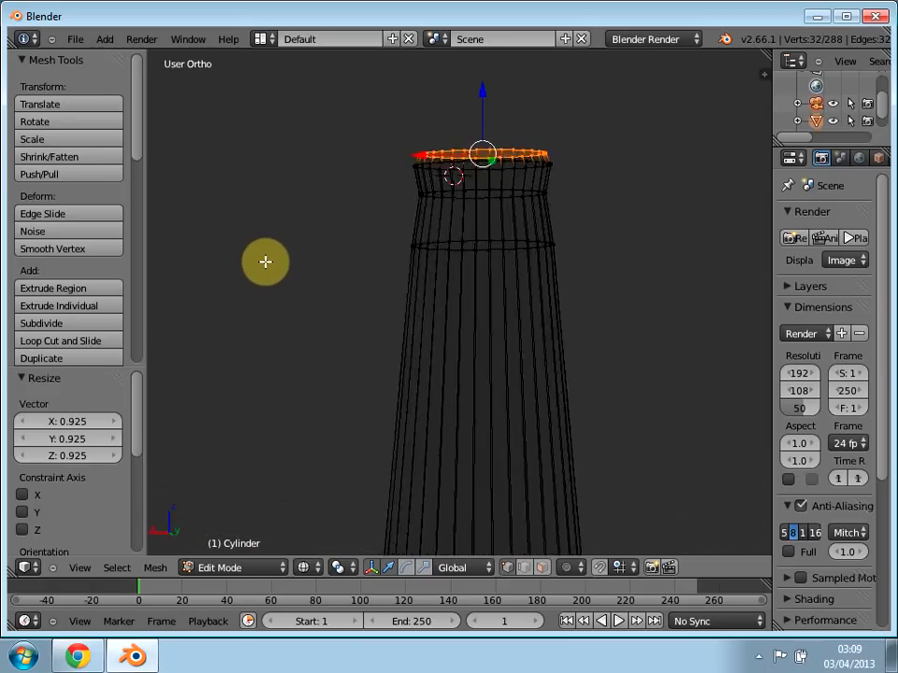
key("z")
mouse_move(323, 384)
middle_mouse_down()
mouse_move(459, 361)
mouse_move(647, 353)
mouse_move(458, 388)
middle_mouse_up()
scroll(458, 388, "up", 1)
scroll(458, 388, "down", 6)
scroll(468, 398, "up", 1)
middle_click_drag(521, 424, 507, 214)
left_click(543, 567)
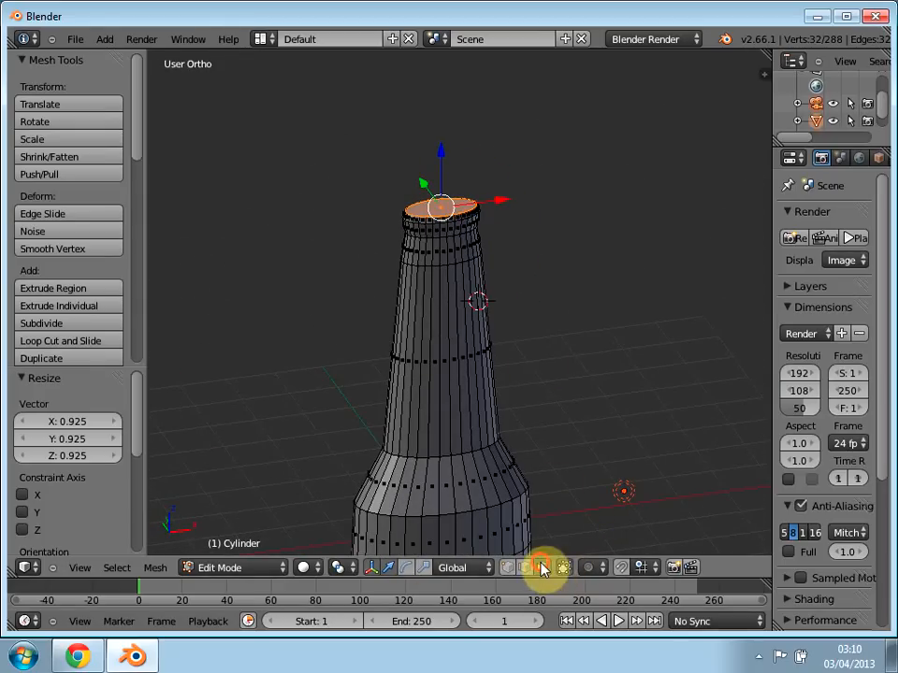
middle_click_drag(495, 219, 459, 265)
Step: Select the entire bottle mesh and scale it uniformly to about 1.026 in the right orthographic view
key("KP_1")
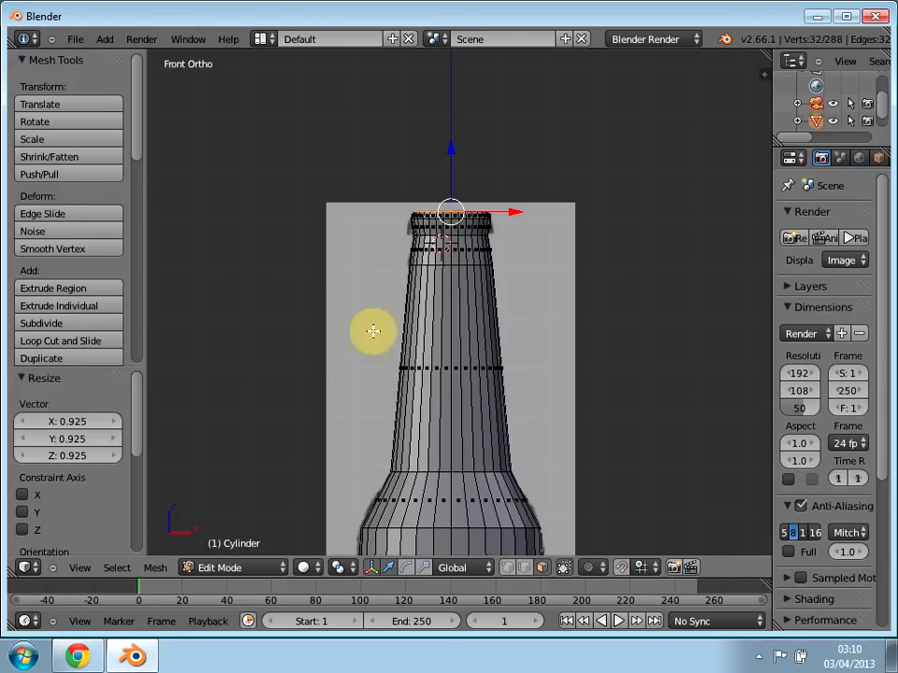
scroll(368, 354, "down", 3)
scroll(368, 352, "down", 2)
middle_click_drag(445, 454, 367, 501)
key("KP_1")
key("KP_3")
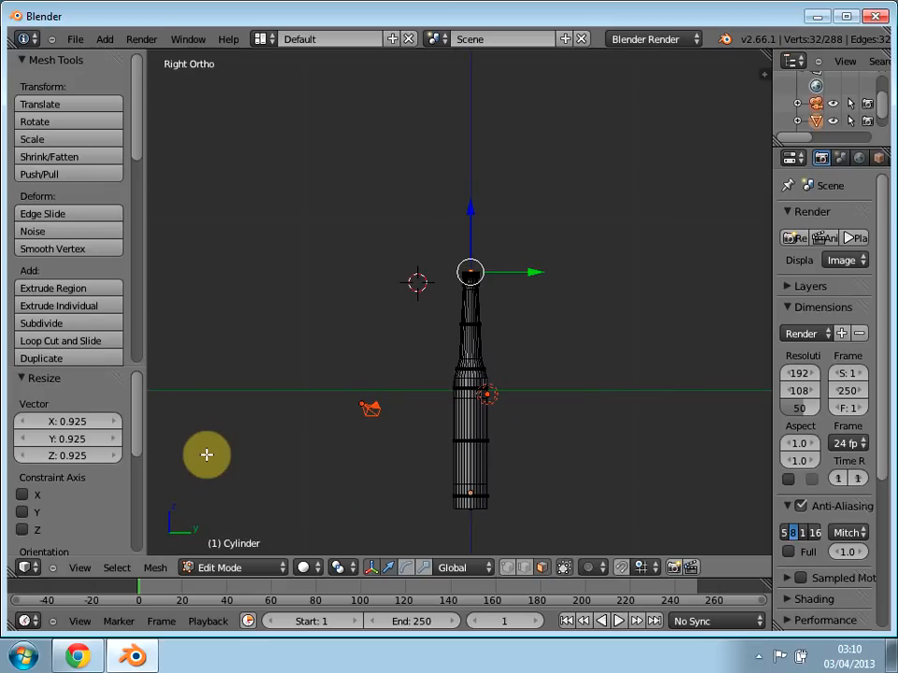
key("a")
key("a")
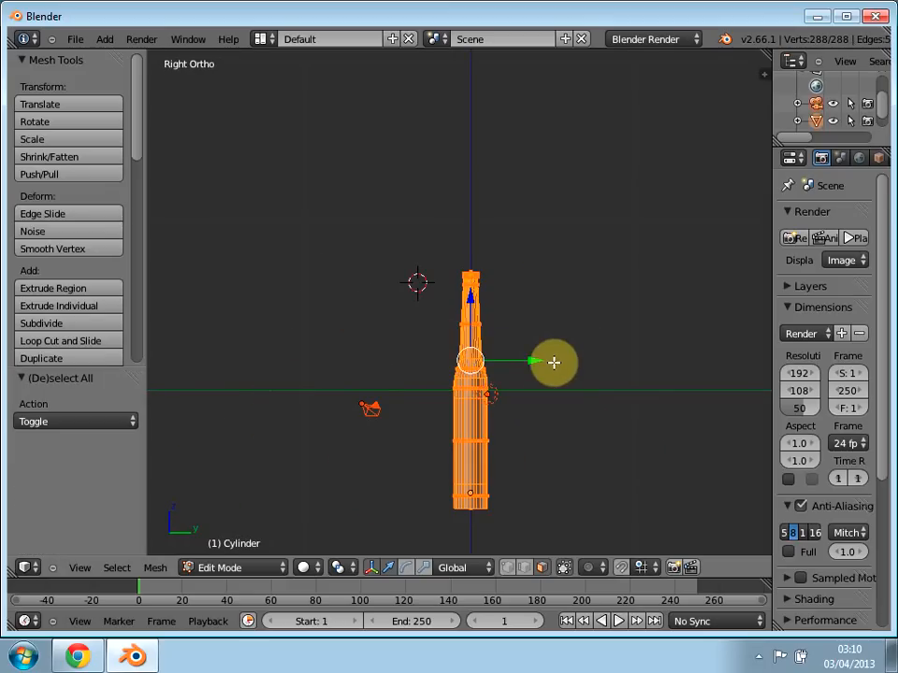
key("s")
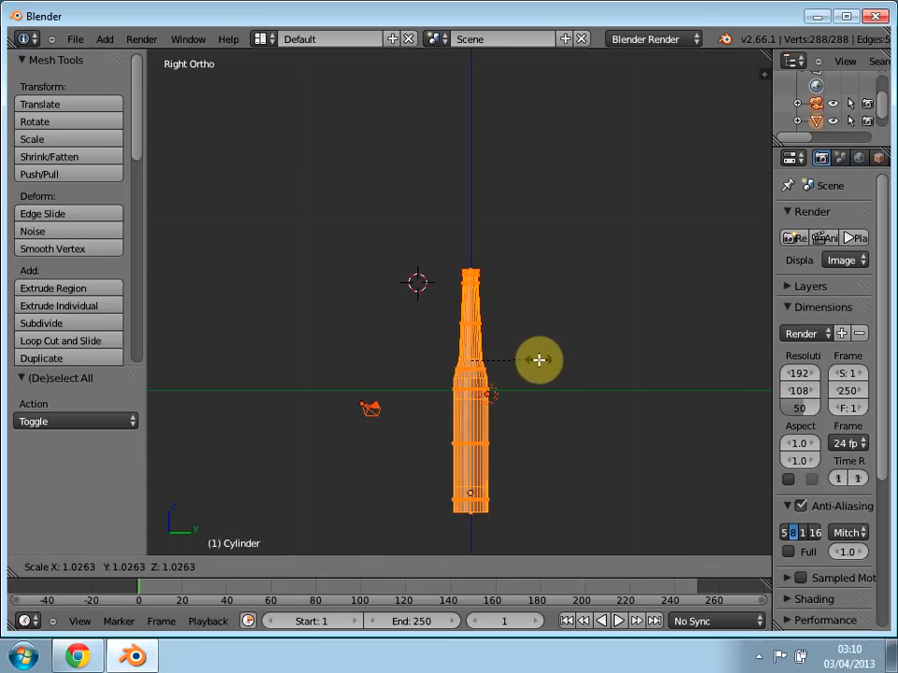
left_click(539, 360)
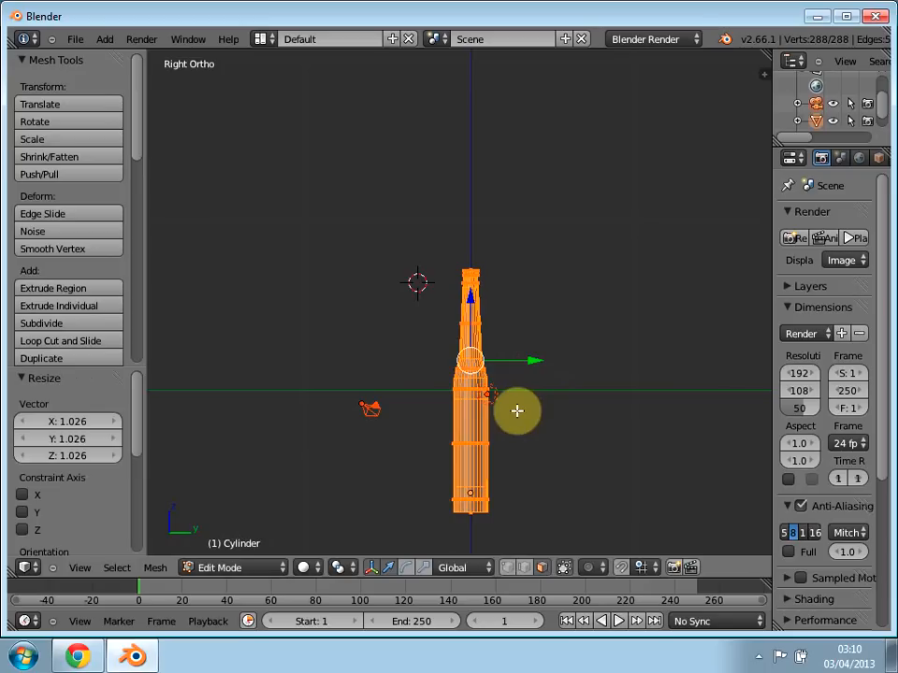
Step: Compare the whole scaled bottle with the background photo in front view and check its base
key("KP_1")
key("KP_5")
key("KP_5")
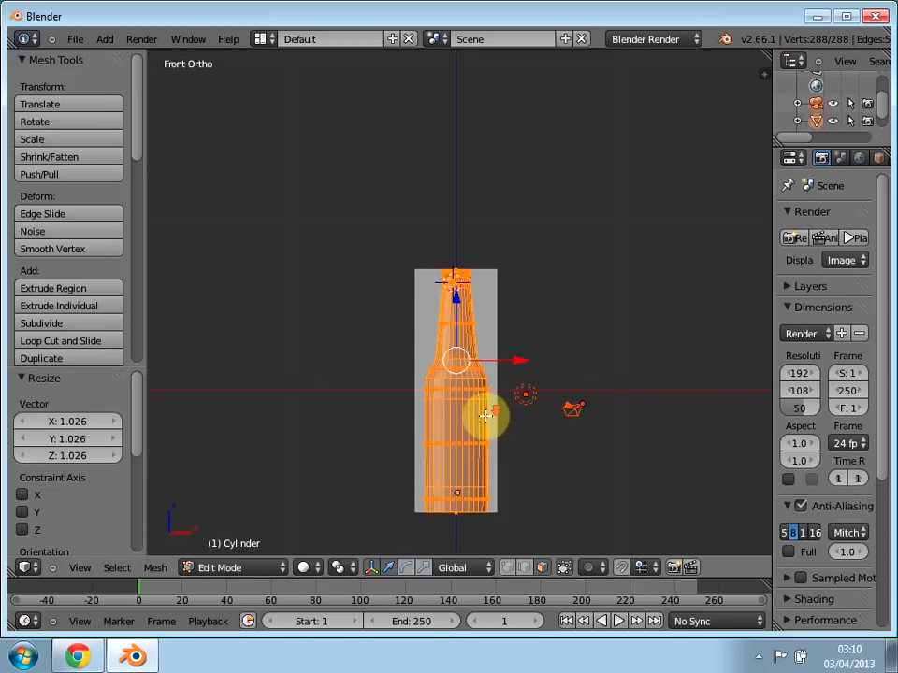
scroll(486, 416, "down", 2)
scroll(485, 416, "up", 2)
scroll(486, 416, "down", 1)
scroll(485, 417, "up", 2)
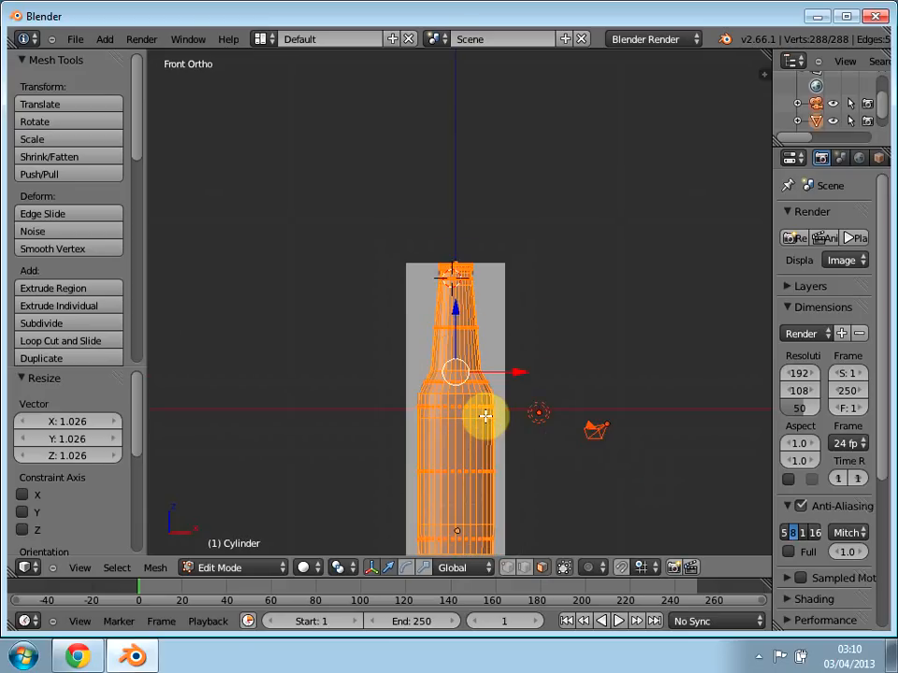
key("KP_5")
key("KP_5")
middle_click_drag(378, 451, 365, 284, "shift")
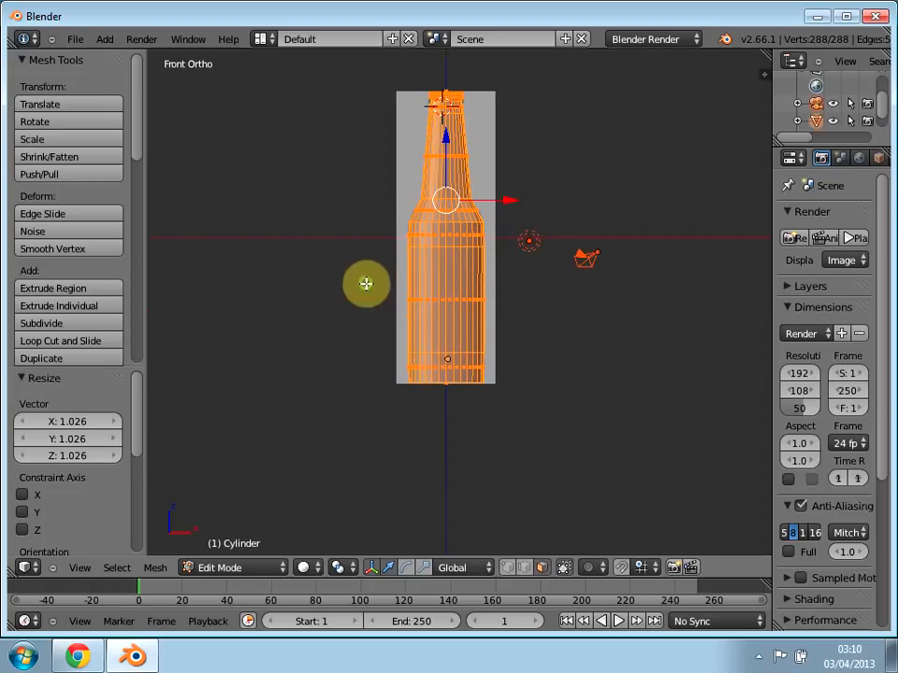
scroll(446, 339, "down", 4)
scroll(442, 345, "up", 6)
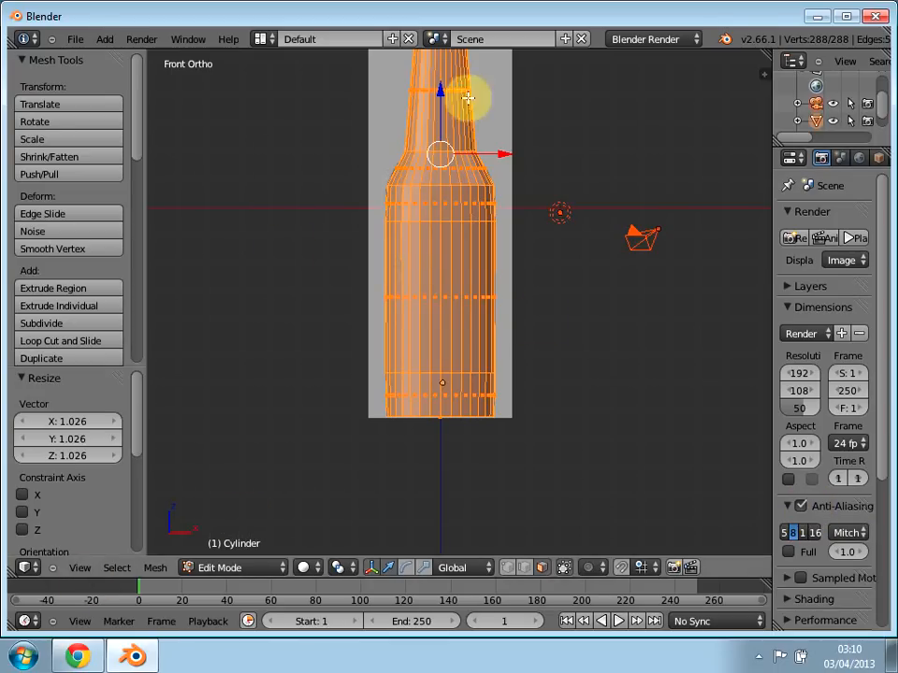
middle_click_drag(477, 244, 766, 282)
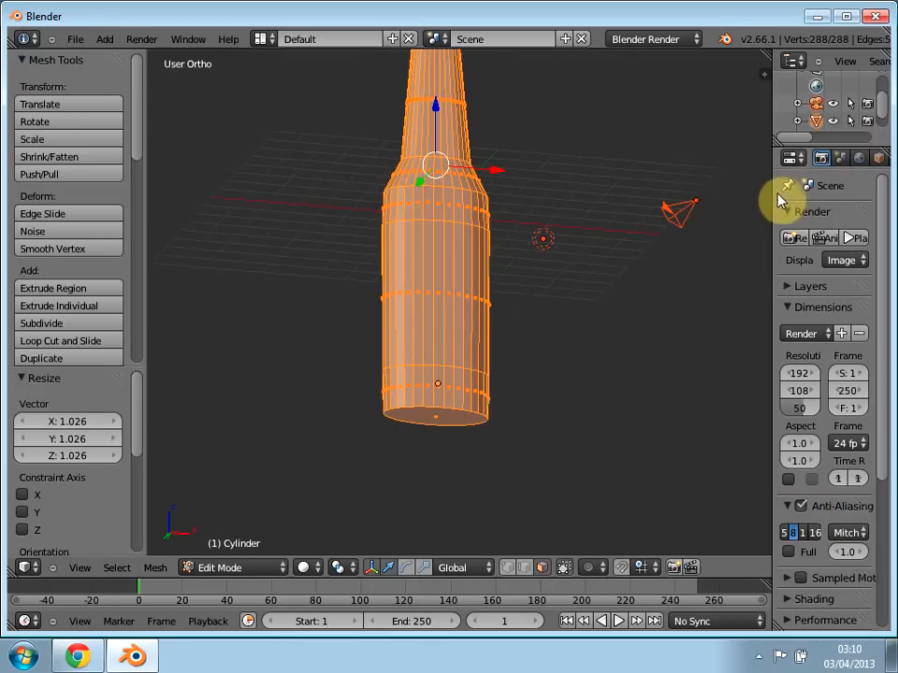
Step: Widen the properties editor and open the texture settings
left_click_drag(765, 198, 714, 215)
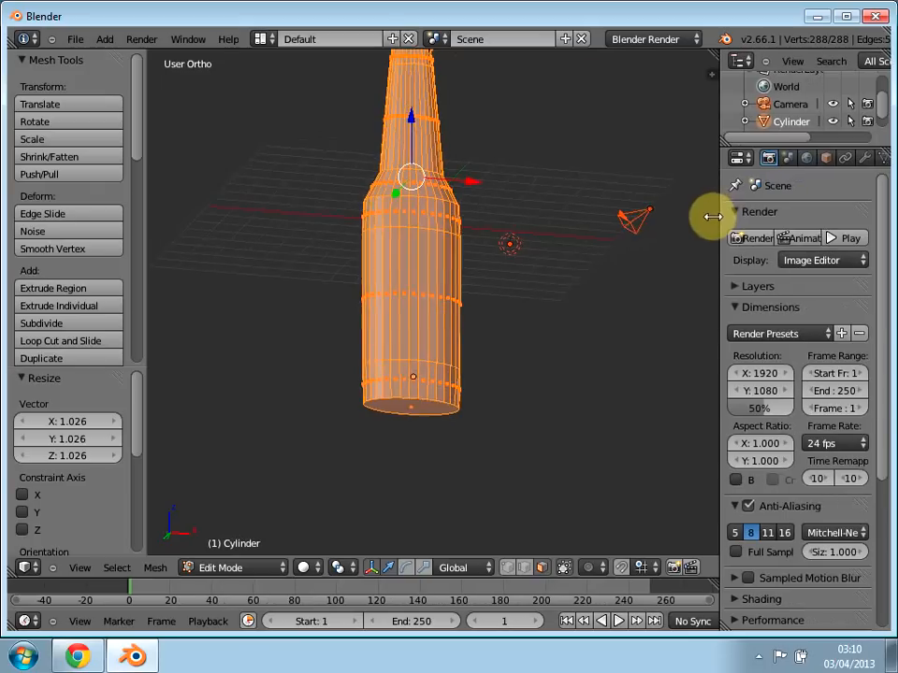
mouse_move(430, 251)
middle_mouse_down()
mouse_move(421, 303)
mouse_move(382, 395)
mouse_move(439, 224)
mouse_move(375, 356)
mouse_move(397, 346)
mouse_move(414, 251)
middle_mouse_up()
scroll(414, 252, "up", 2)
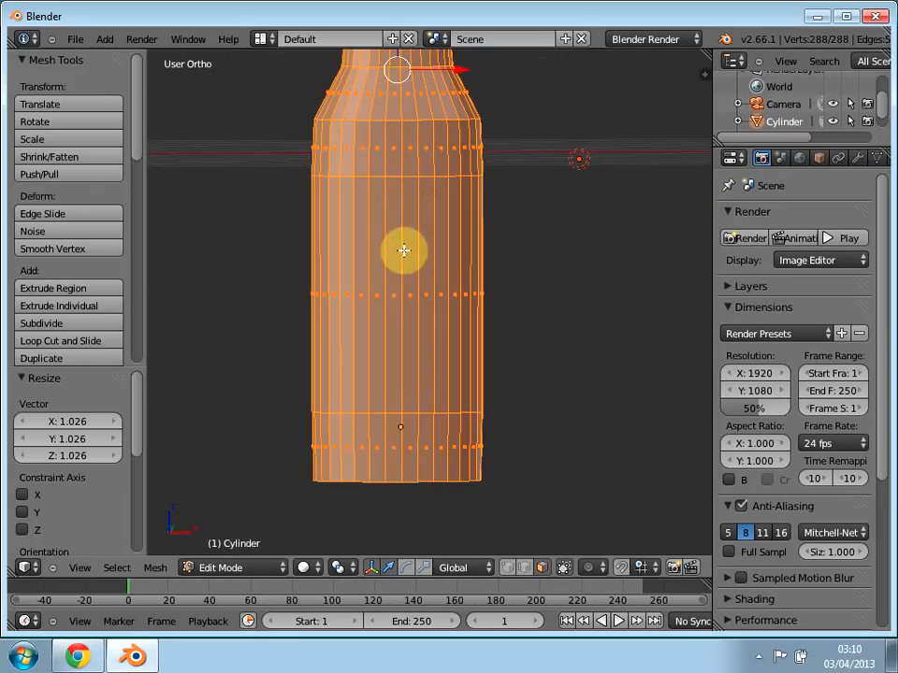
key("KP_1")
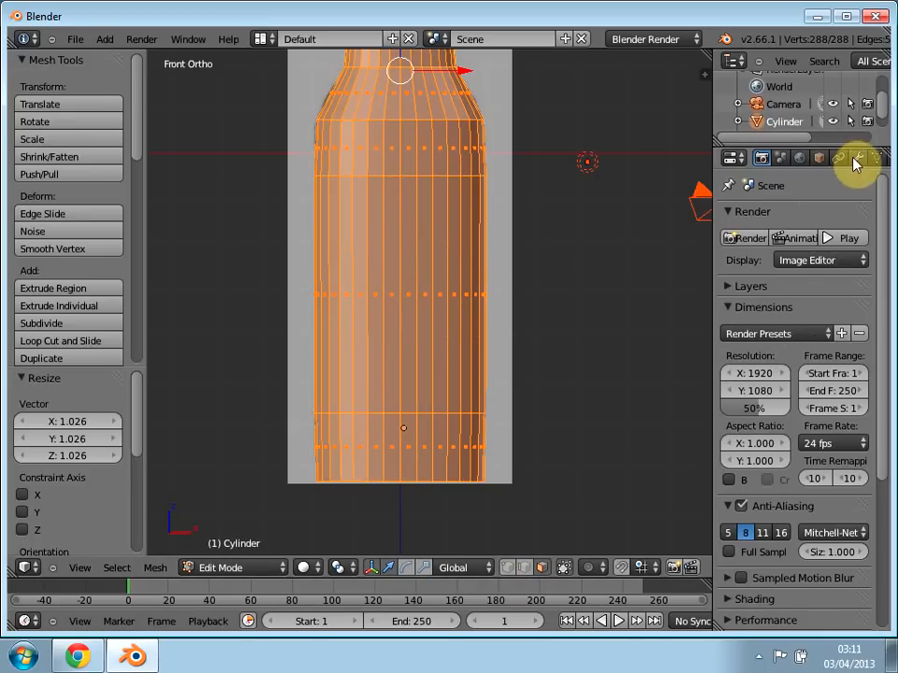
scroll(846, 161, "down", 2)
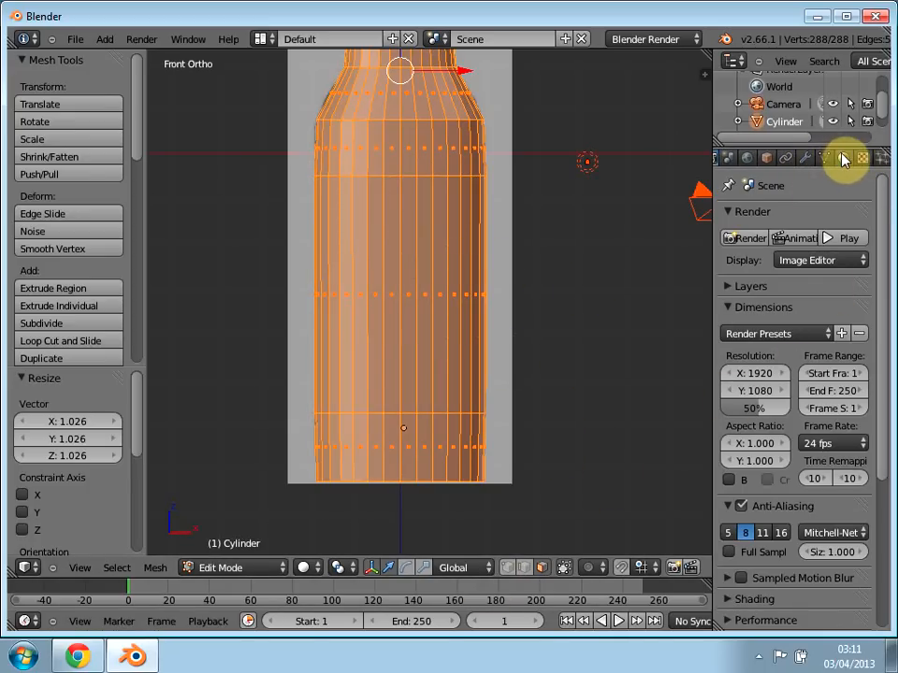
left_click(844, 159)
left_click(863, 159)
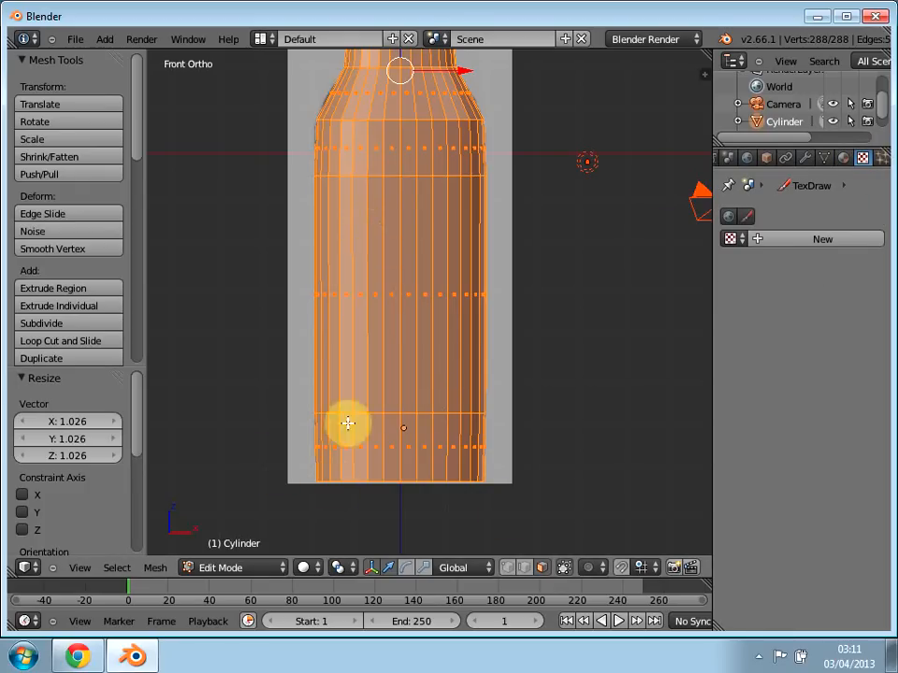
Step: Reselect the budweiser_bottle_decal image as the front background image and display the mesh in wireframe
key("t")
key("t")
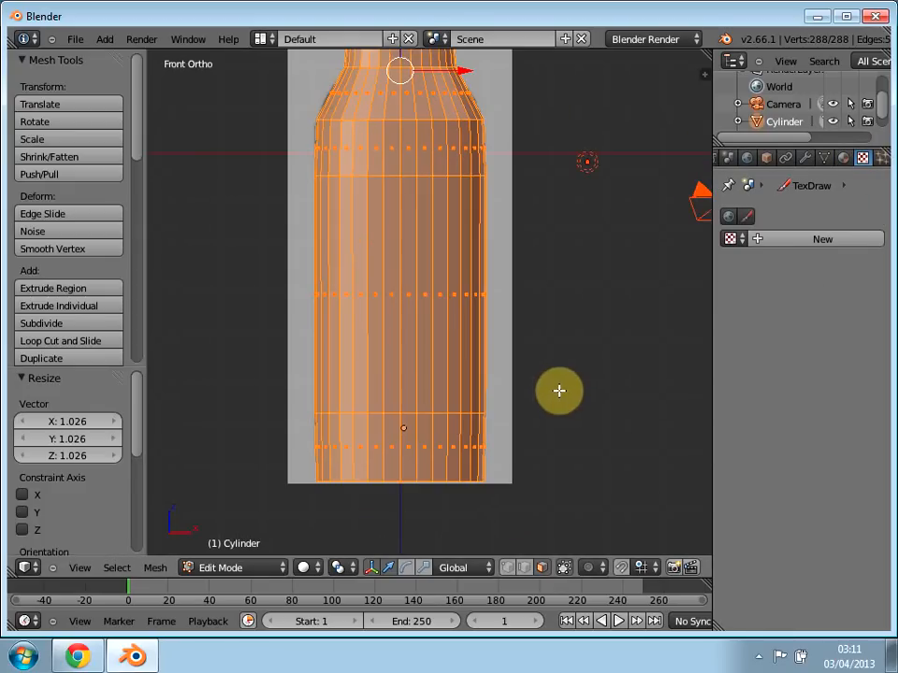
key("n")
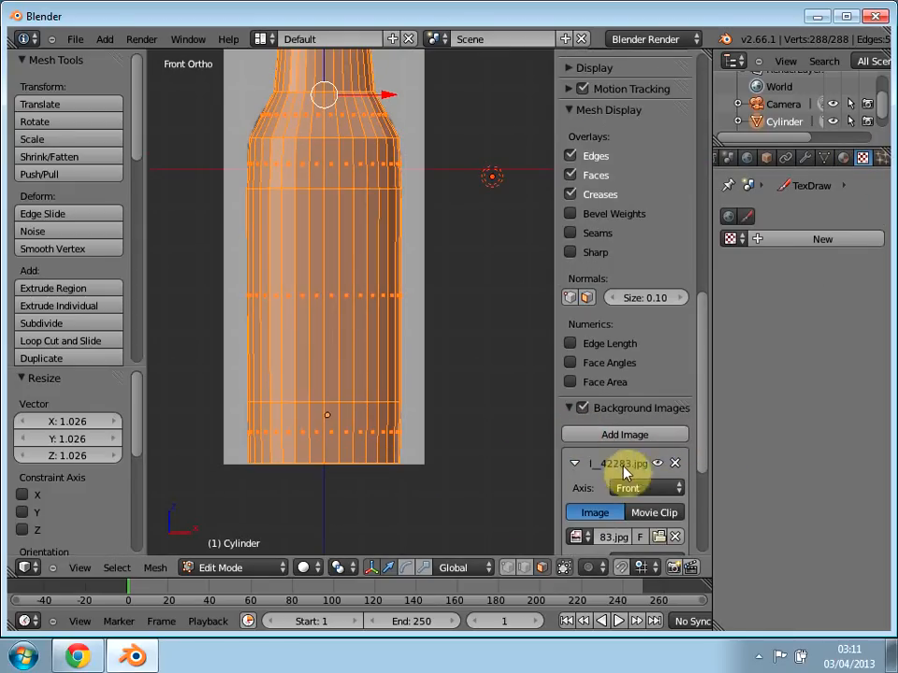
scroll(707, 495, "down", 5)
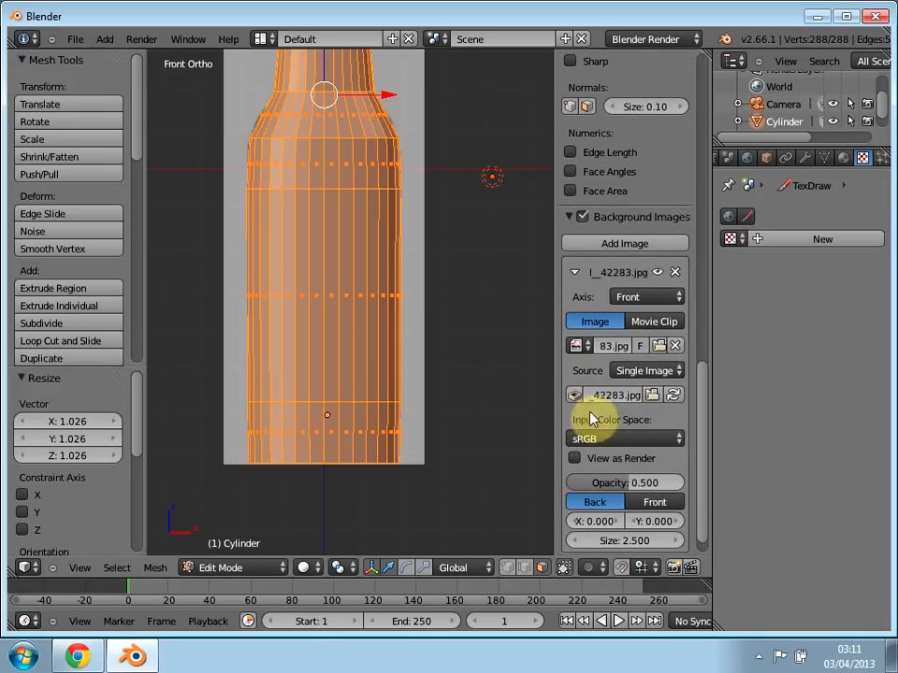
left_click(578, 345)
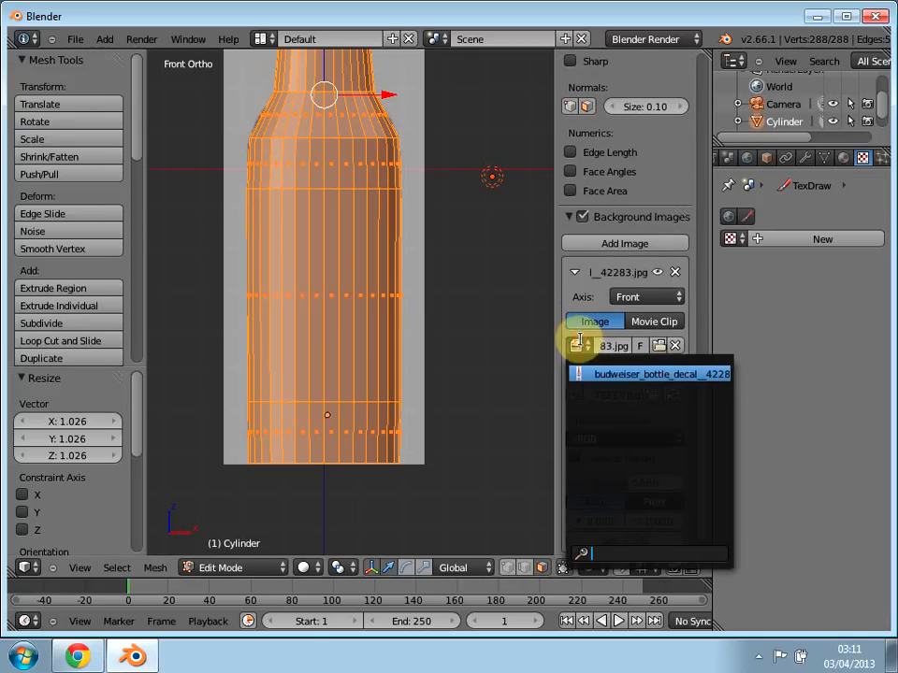
left_click(623, 384)
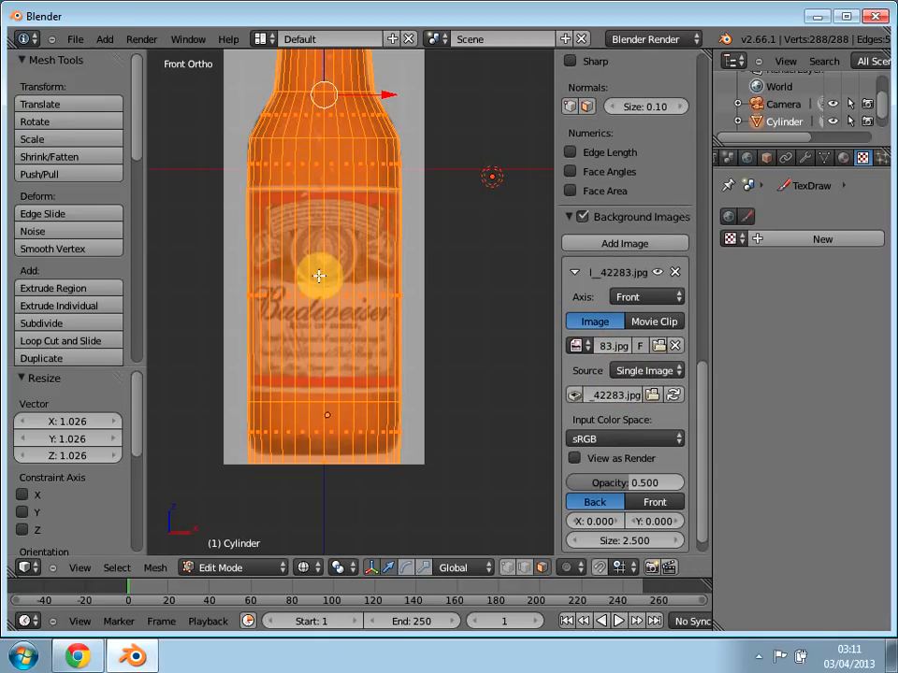
Step: Check the wireframe against the photo, switch to edge select mode and deselect the whole mesh
middle_click_drag(294, 277, 322, 364, "shift")
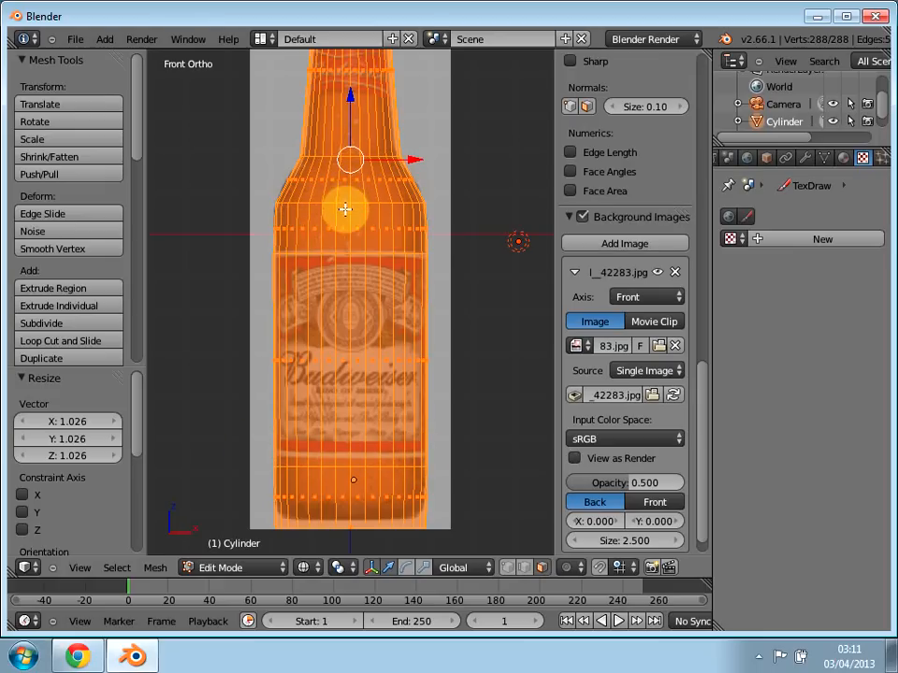
middle_click_drag(370, 235, 367, 431, "shift")
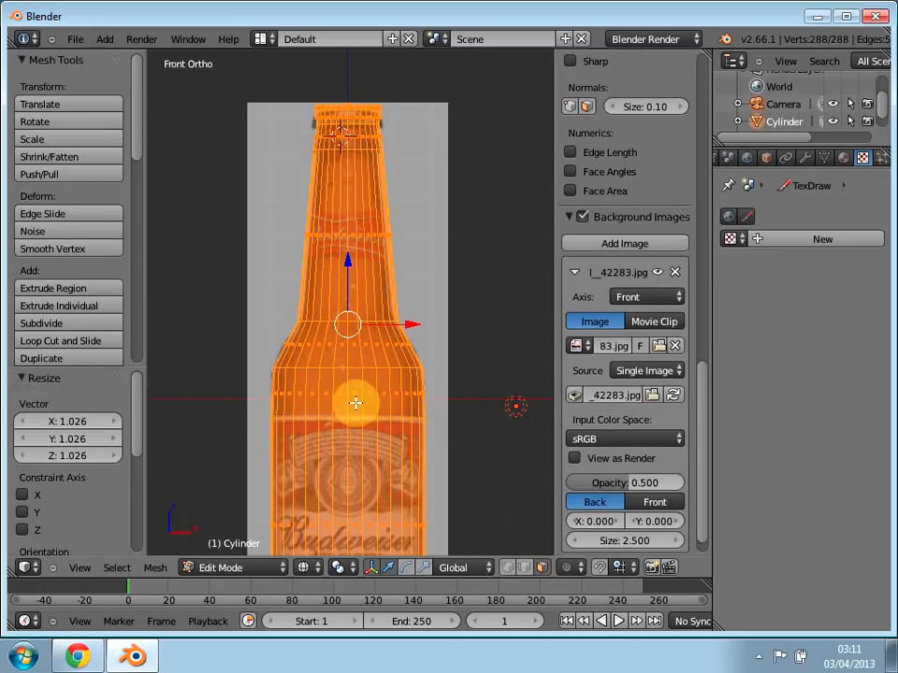
scroll(348, 403, "up", 2)
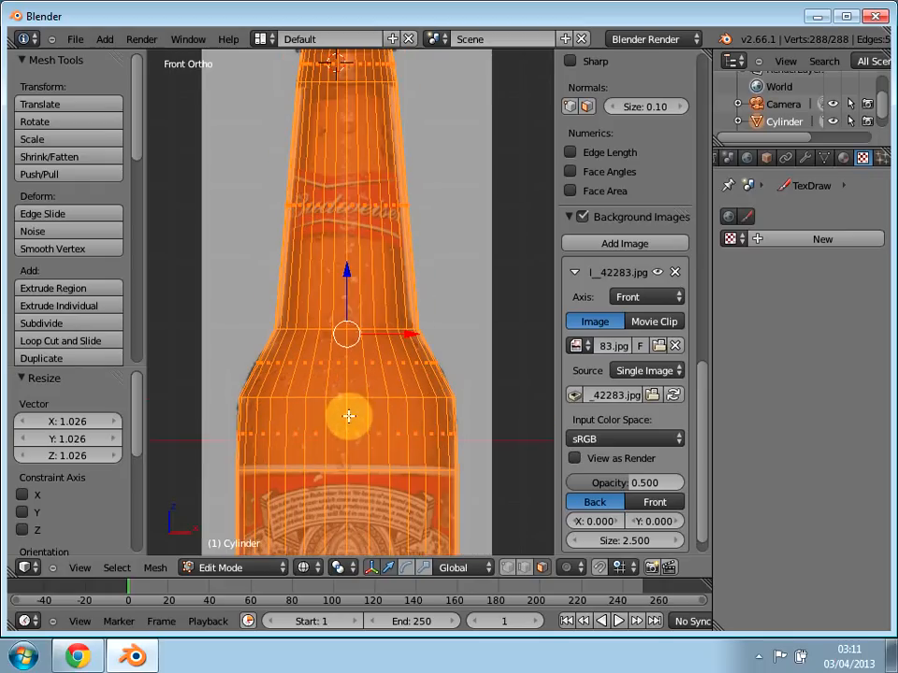
scroll(344, 426, "down", 2)
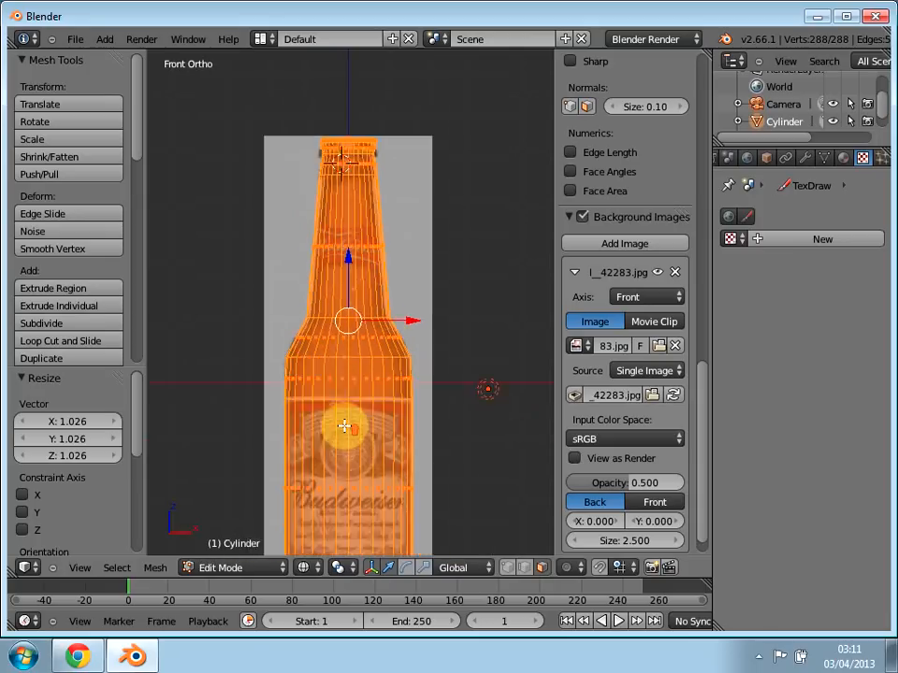
scroll(344, 426, "down", 1)
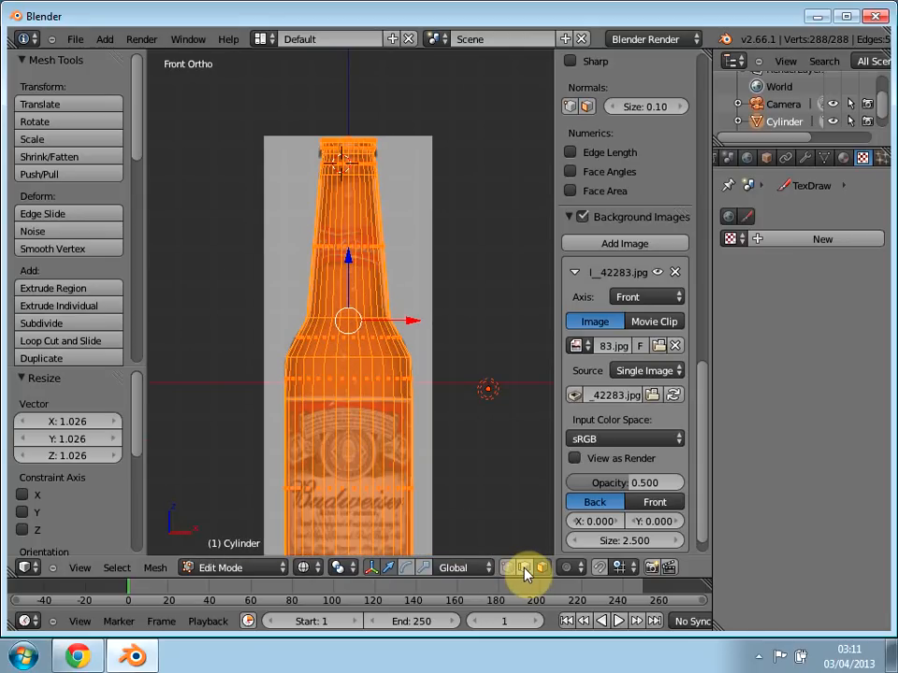
middle_click_drag(348, 467, 342, 378, "shift")
key("a")
Step: Select a single vertical edge between the label's upper border and the bottle's shoulder
scroll(344, 345, "up", 5)
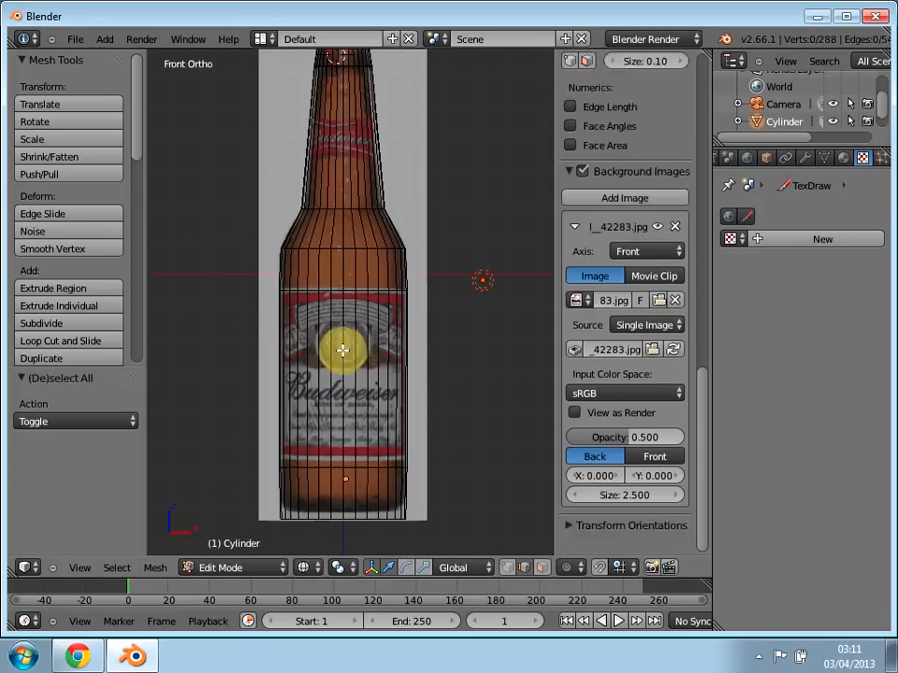
right_click(332, 251)
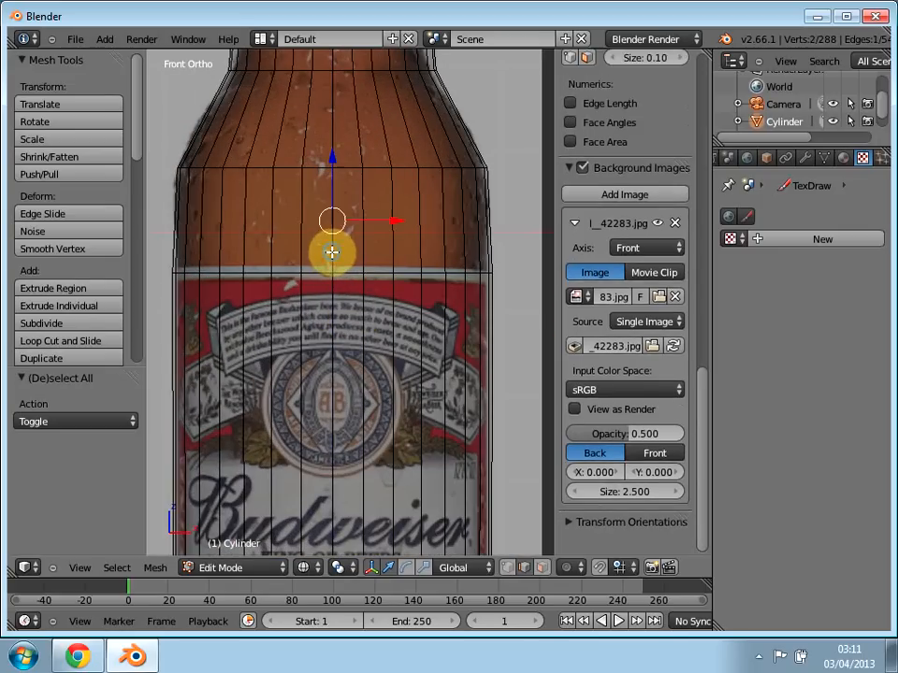
middle_click_drag(344, 256, 376, 204)
key("a")
right_click(393, 194)
mouse_move(390, 265)
middle_mouse_down()
mouse_move(374, 304)
mouse_move(379, 273)
middle_mouse_up()
key("KP_1")
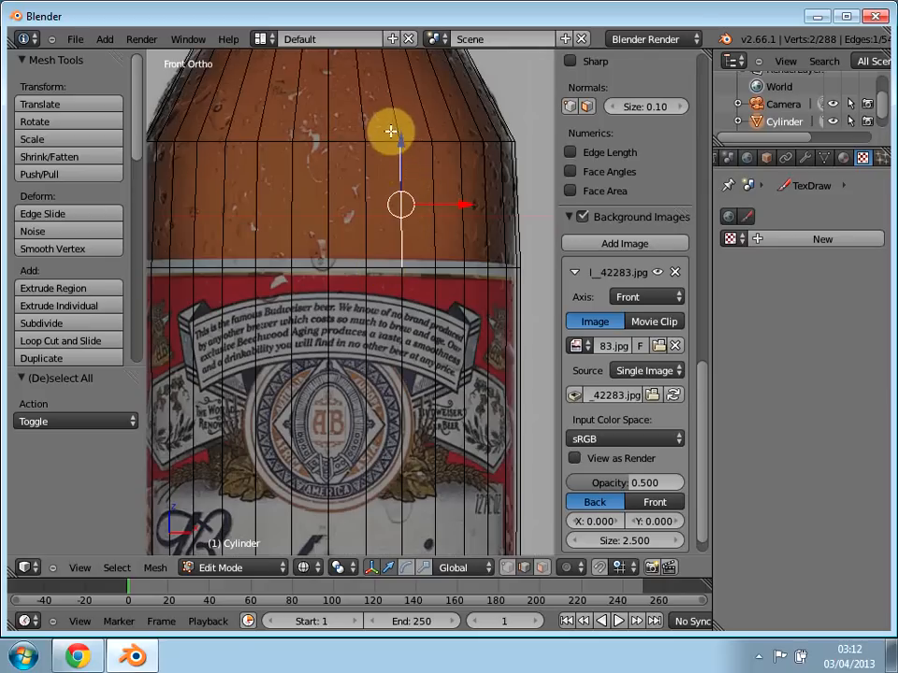
right_click(396, 121, "shift")
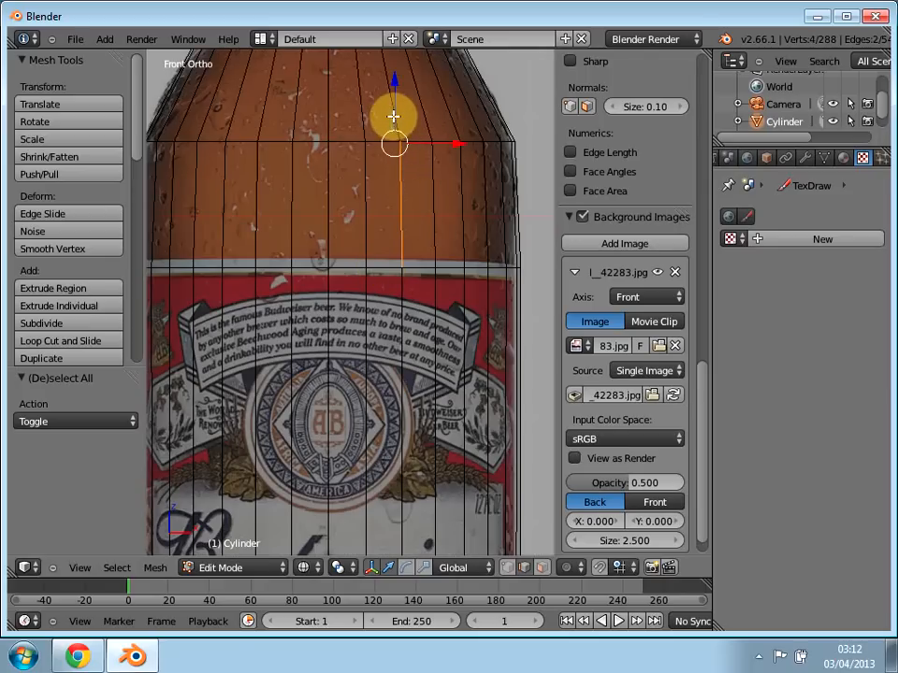
left_click(404, 131)
key("a")
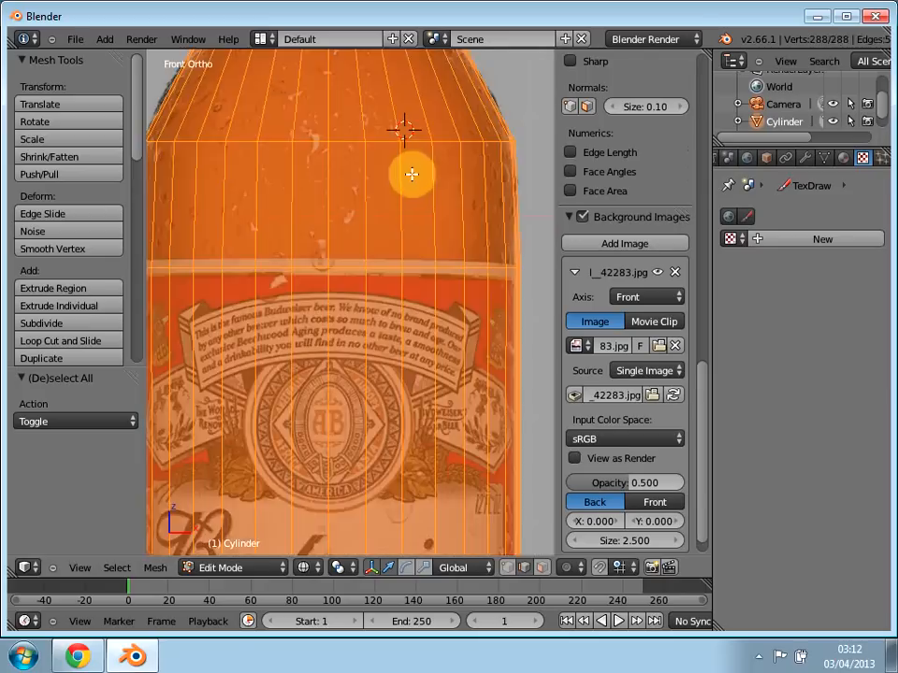
key("a")
right_click(400, 172)
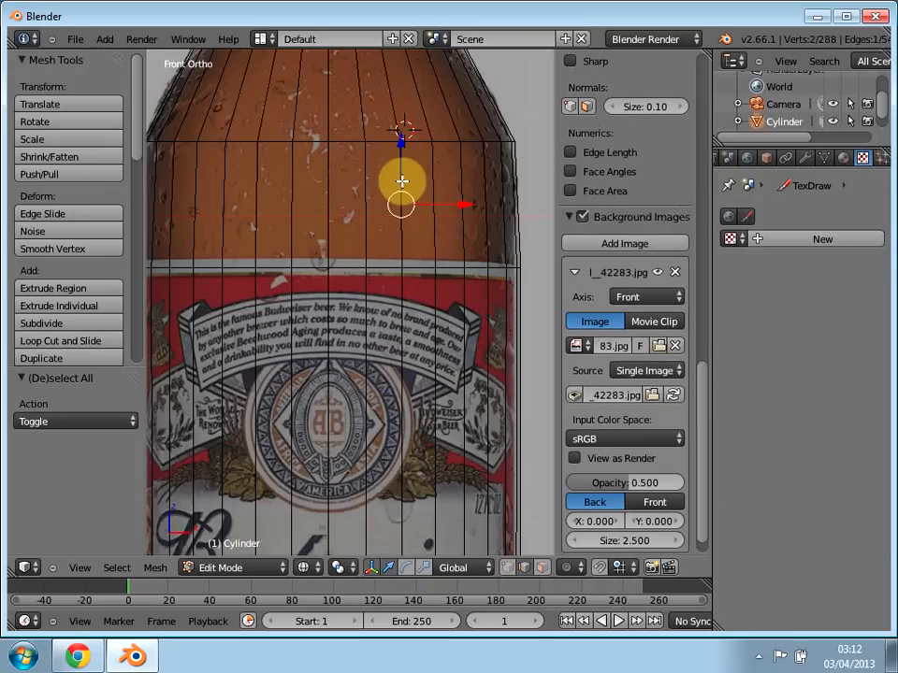
middle_click_drag(445, 226, 387, 182)
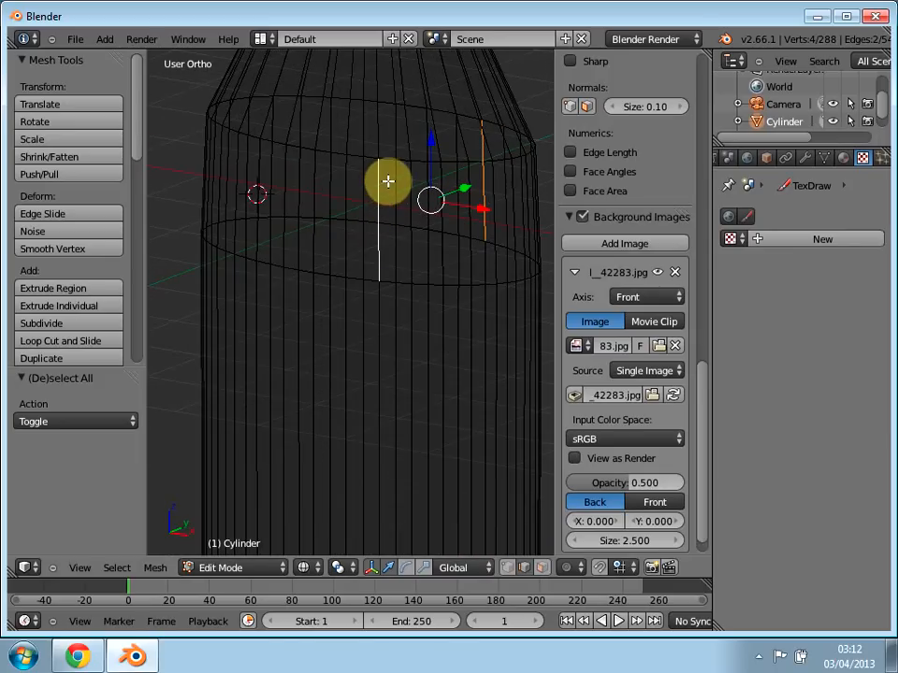
key("a")
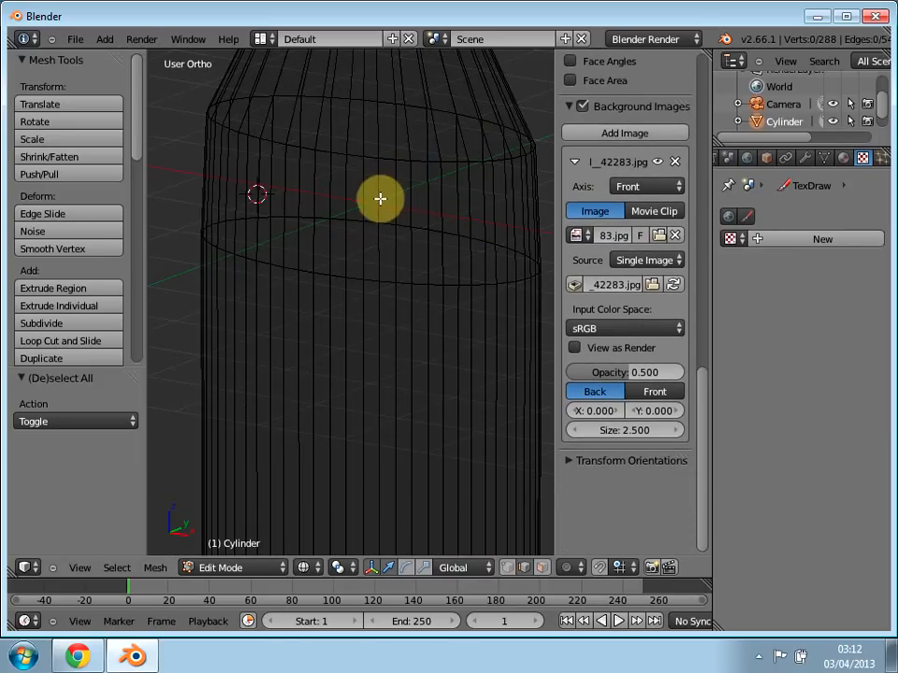
right_click(379, 202)
middle_click_drag(384, 235, 354, 475, "shift")
key("a")
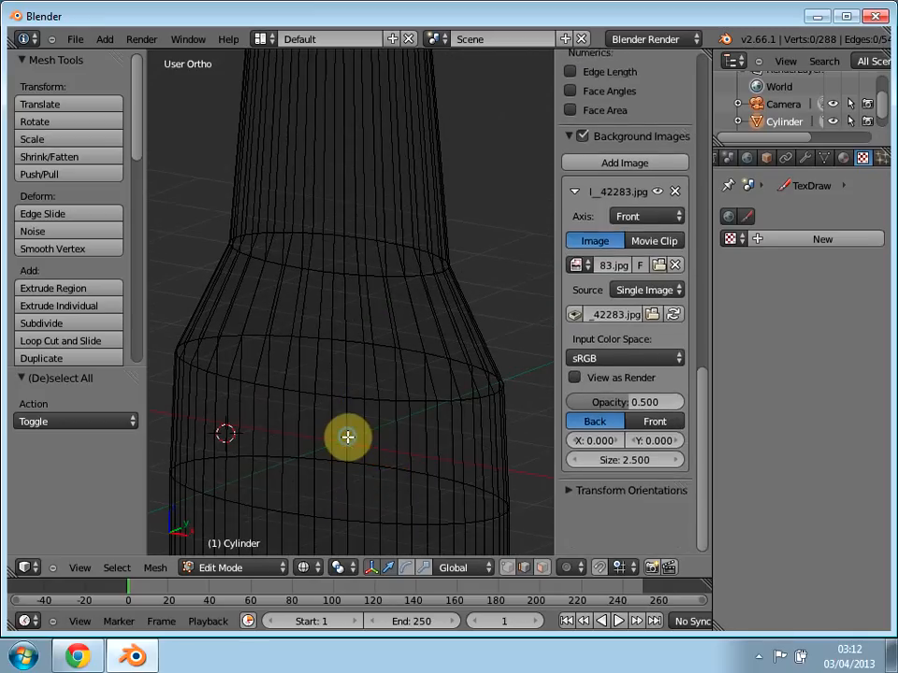
Step: Select one continuous vertical line of edges from the label's upper border up the shoulder and neck to the bottle's mouth
right_click(348, 460)
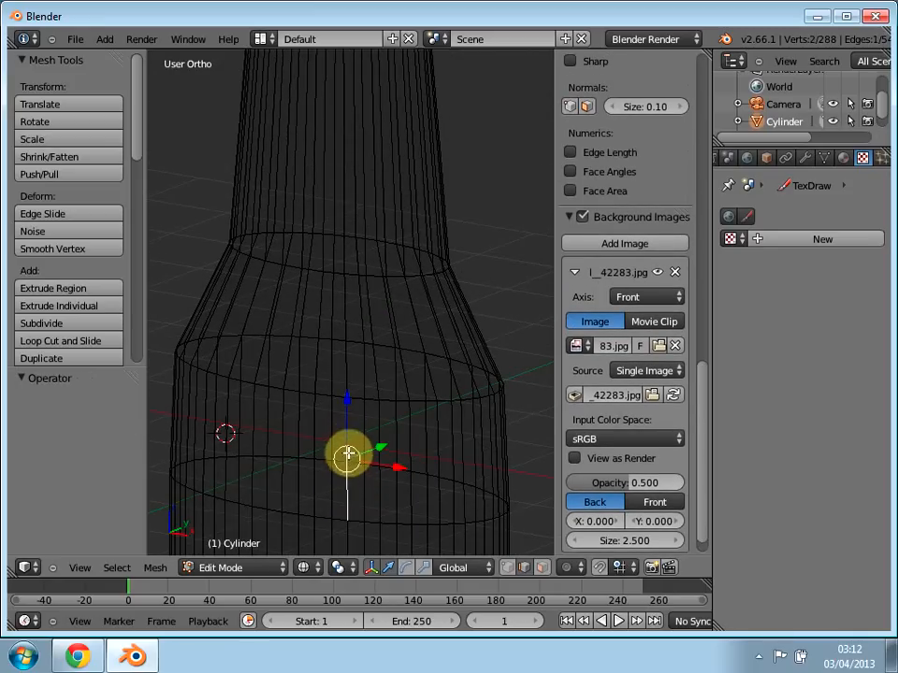
middle_click_drag(300, 427, 332, 395)
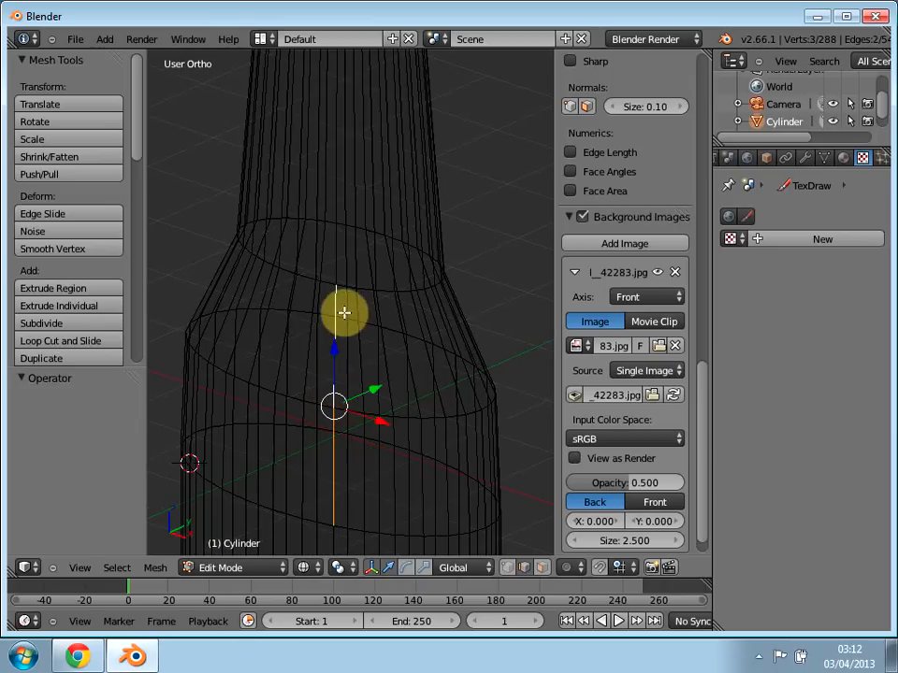
middle_click_drag(377, 251, 342, 395)
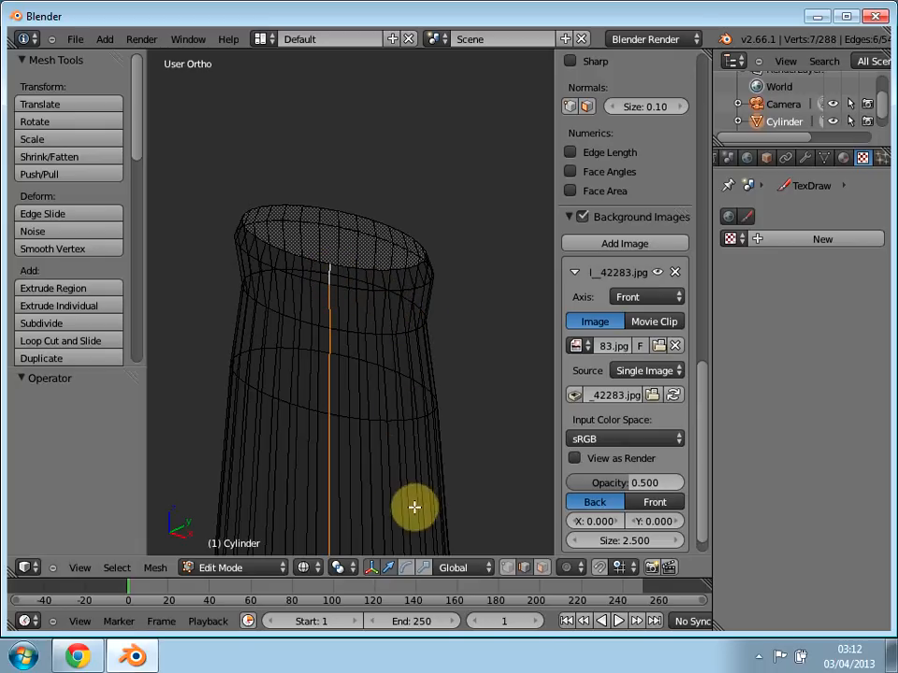
Step: Add all the edges of the horizontal ring at the label's upper border to the selection, going fully around the bottle
middle_click_drag(363, 519, 318, 110, "shift")
mouse_move(296, 510)
middle_mouse_down("shift")
mouse_move(312, 227)
mouse_move(370, 17)
middle_mouse_up("shift")
mouse_move(337, 397)
middle_mouse_down("shift")
mouse_move(334, 376)
mouse_move(255, 246)
middle_mouse_up("shift")
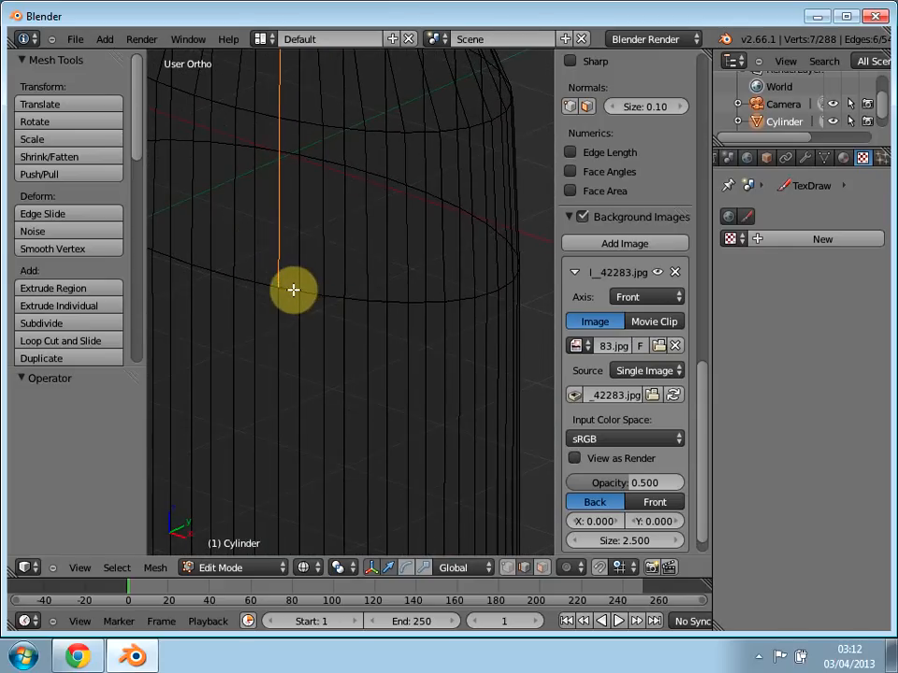
right_click(374, 300, "shift")
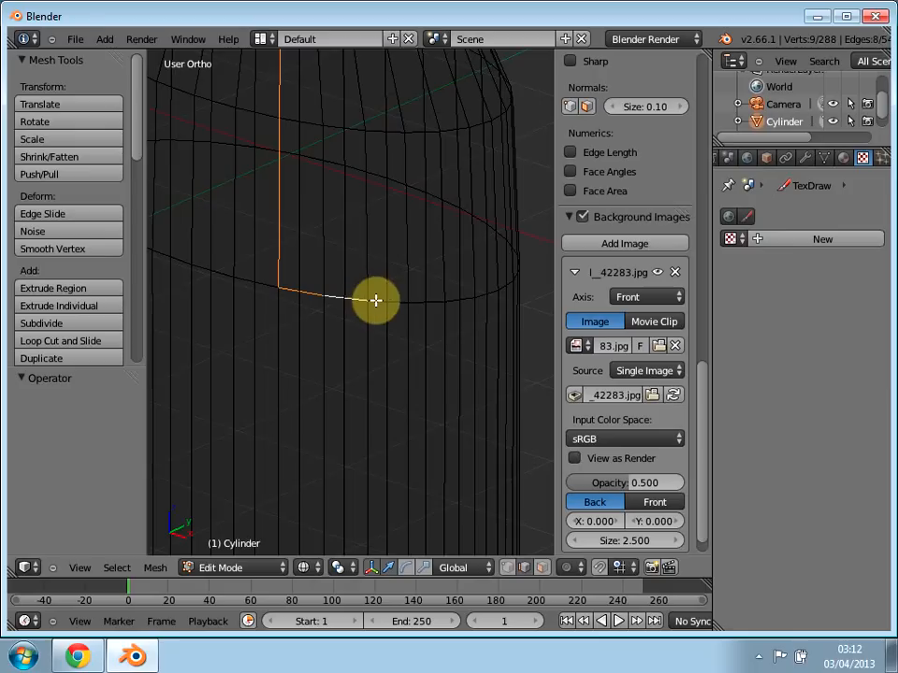
right_click(426, 301, "shift")
right_click(456, 299, "shift")
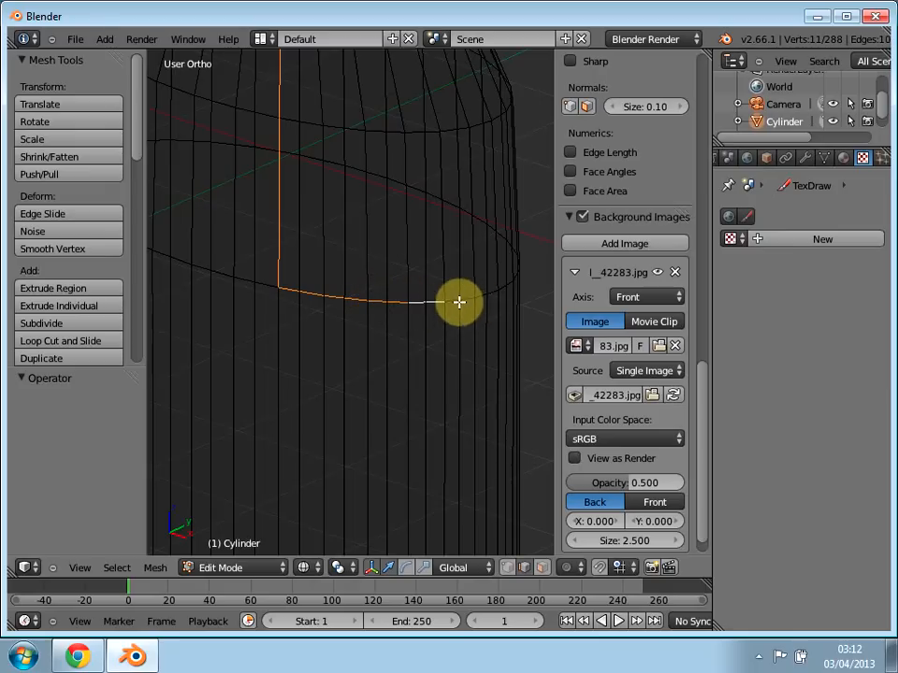
middle_click_drag(401, 342, 352, 400)
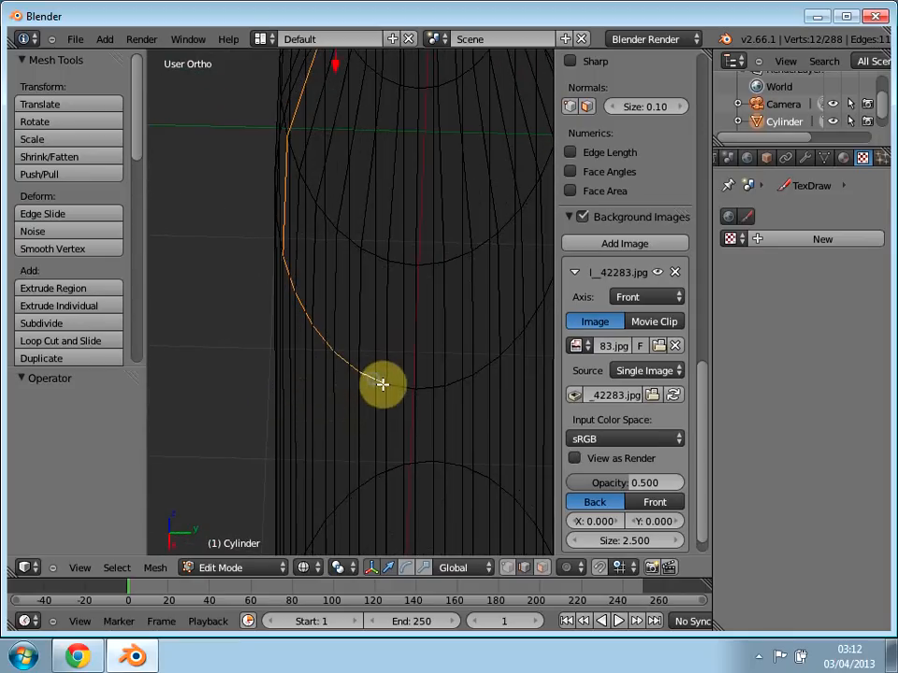
right_click(414, 387, "shift")
middle_click_drag(398, 375, 418, 360)
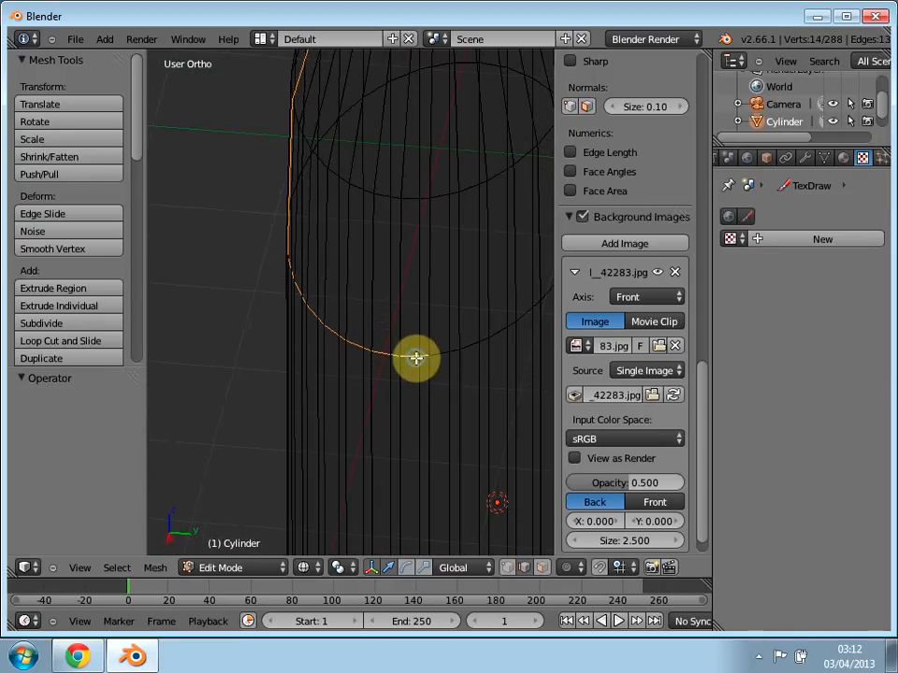
right_click(455, 353, "shift")
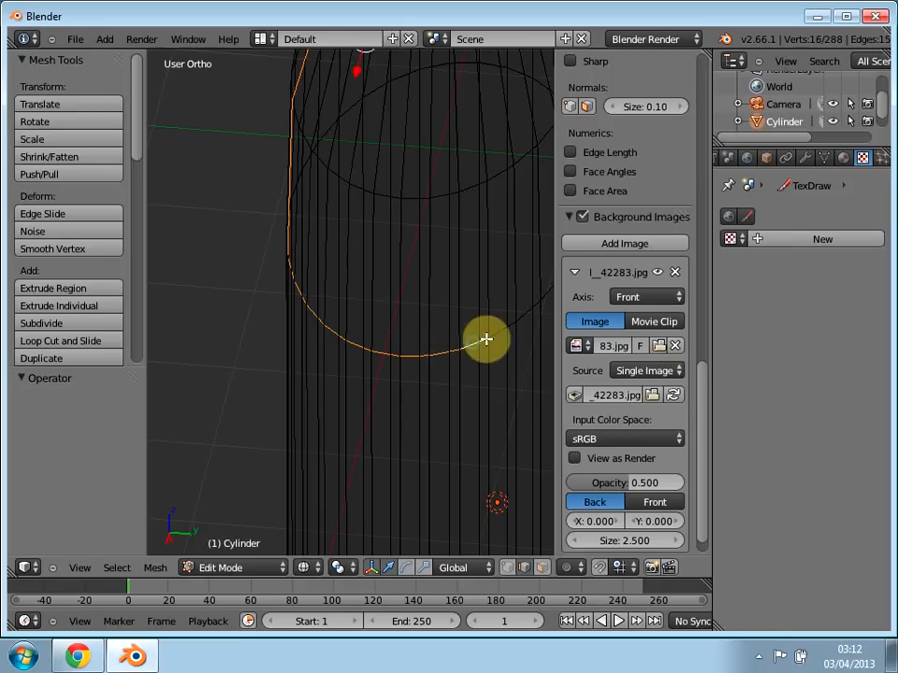
middle_click_drag(449, 379, 348, 380)
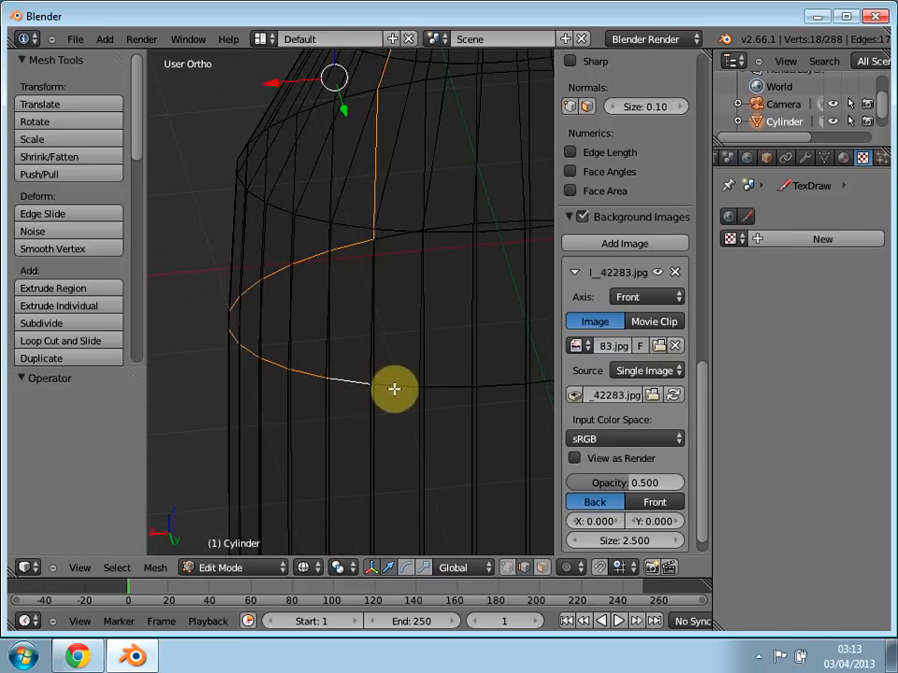
right_click(440, 384, "shift")
right_click(489, 383, "shift")
middle_click_drag(492, 408, 402, 408)
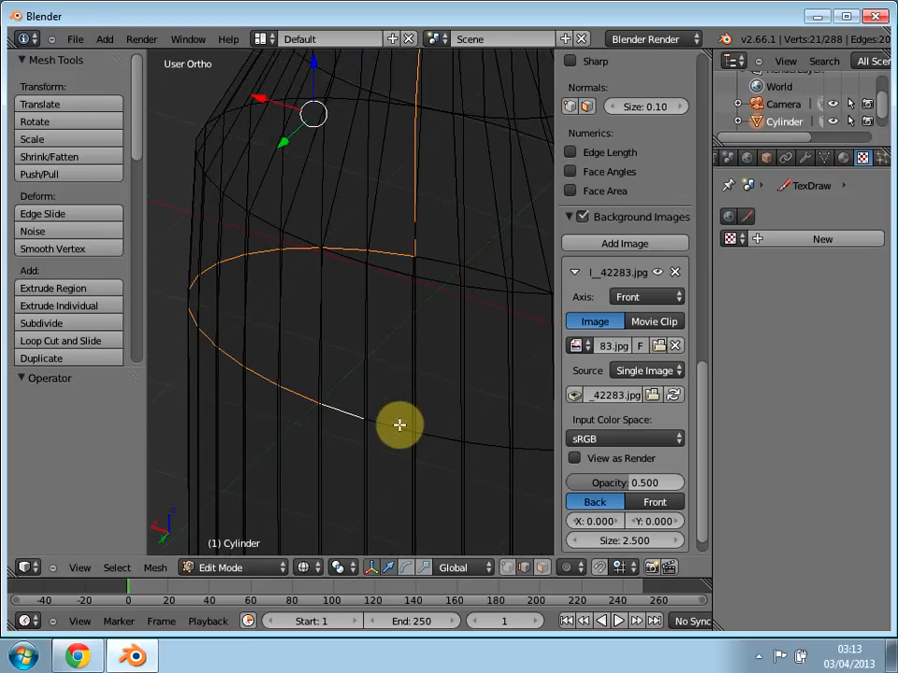
right_click(430, 434, "shift")
right_click(445, 437, "shift")
right_click(487, 445, "shift")
right_click(463, 478, "shift")
middle_click_drag(438, 479, 363, 473)
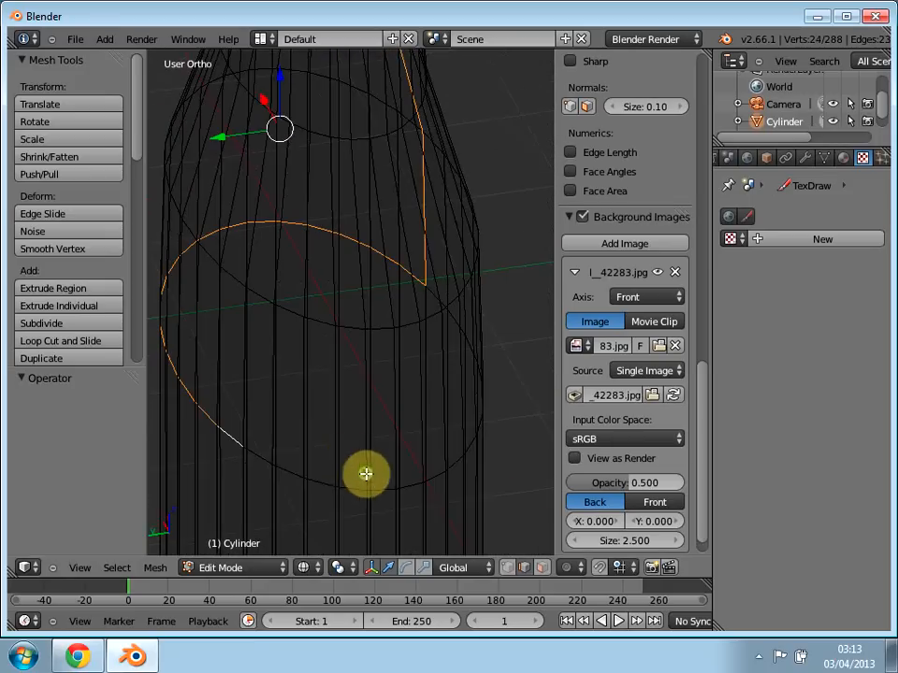
right_click(281, 468, "shift")
right_click(301, 474, "shift")
right_click(332, 483, "shift")
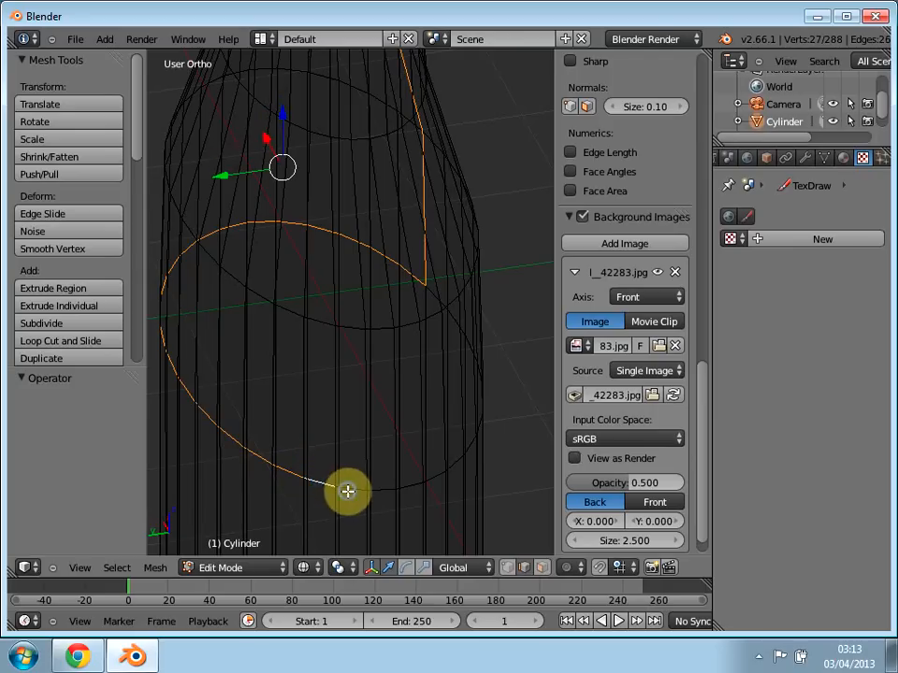
right_click(381, 491, "shift")
right_click(437, 477, "shift")
right_click(463, 489, "shift")
middle_click_drag(463, 489, 308, 496)
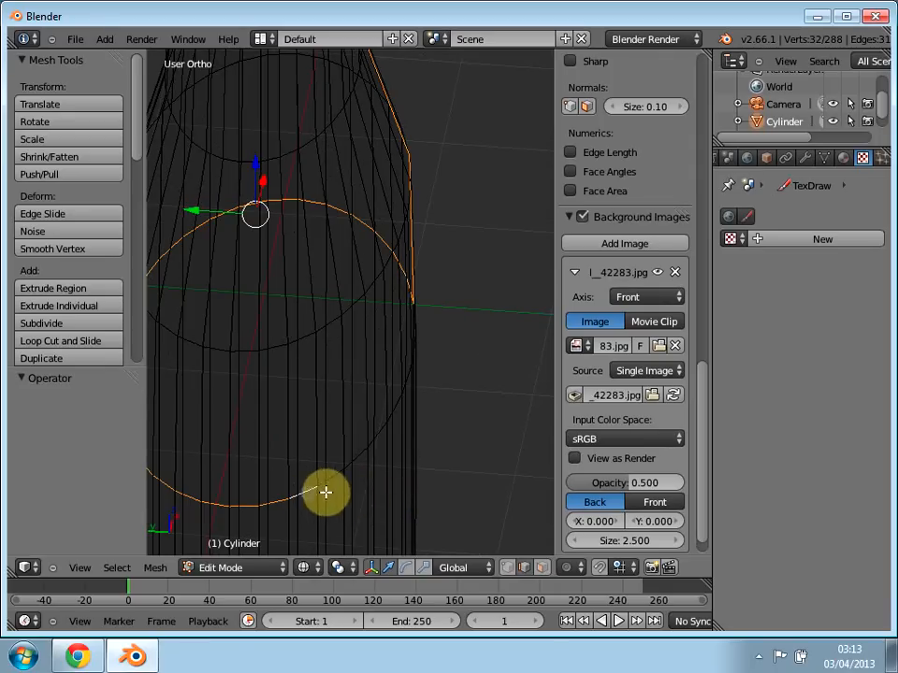
middle_click_drag(360, 455, 276, 468)
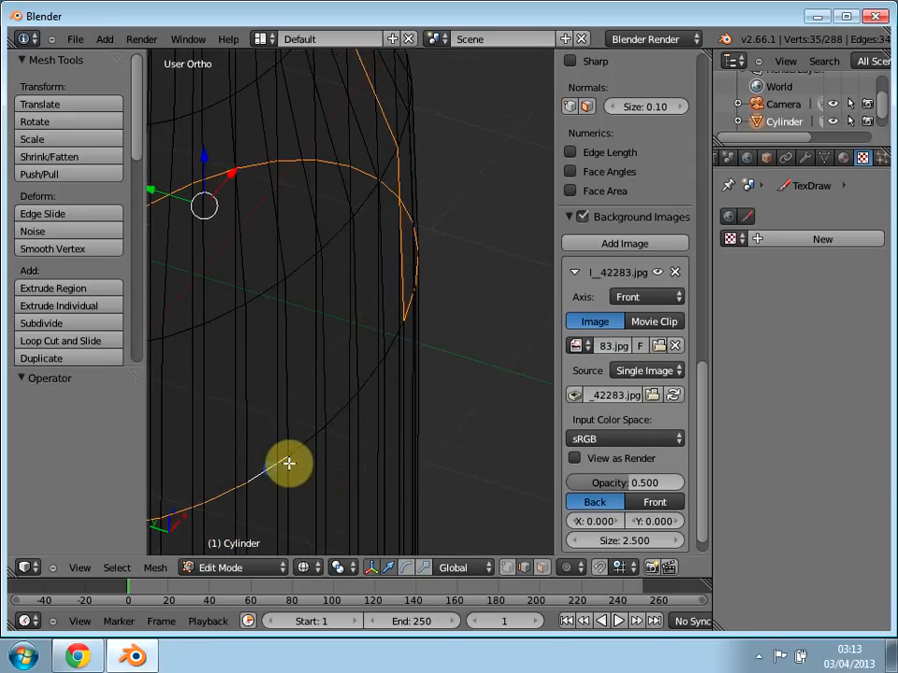
left_click(379, 365, "ctrl")
right_click(389, 348, "shift")
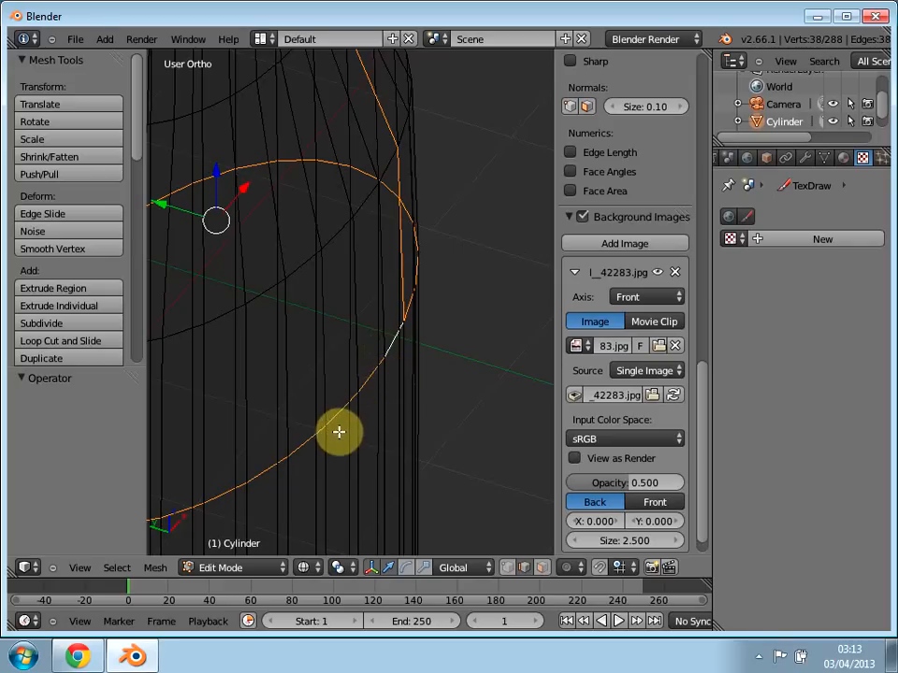
Step: Mark the selected vertical edge line and horizontal ring as a seam
scroll(339, 431, "down", 3)
scroll(344, 430, "up", 5)
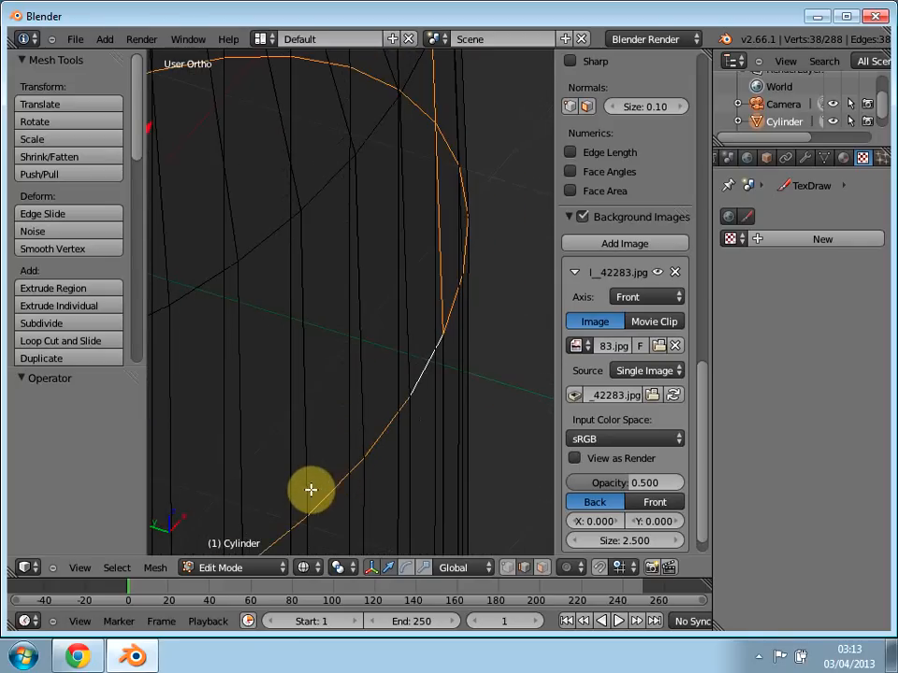
scroll(313, 455, "down", 4)
scroll(313, 455, "down", 4)
middle_click_drag(302, 459, 189, 532)
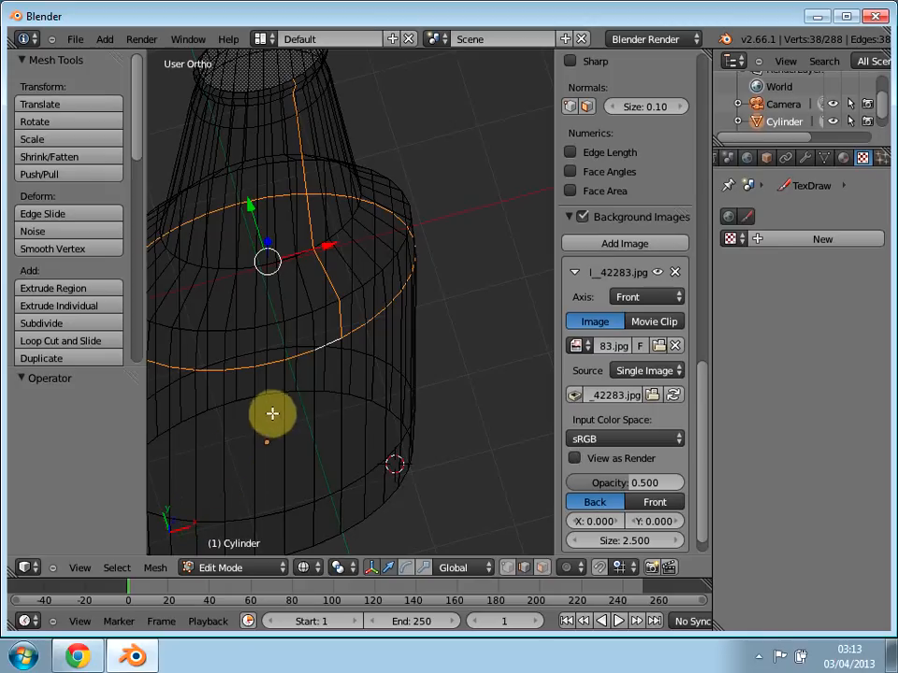
key("ctrl+e")
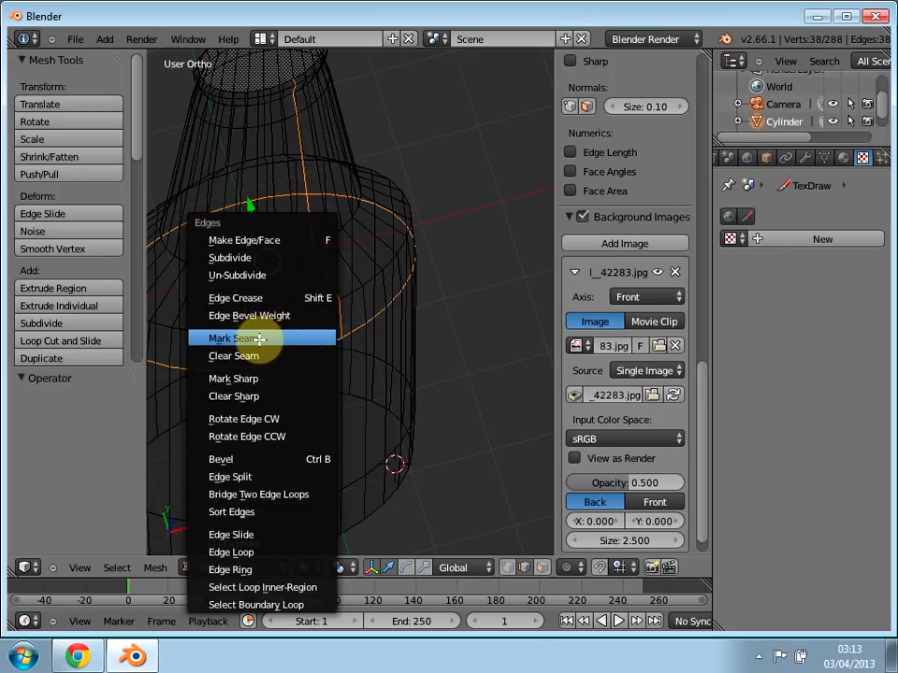
left_click(261, 339)
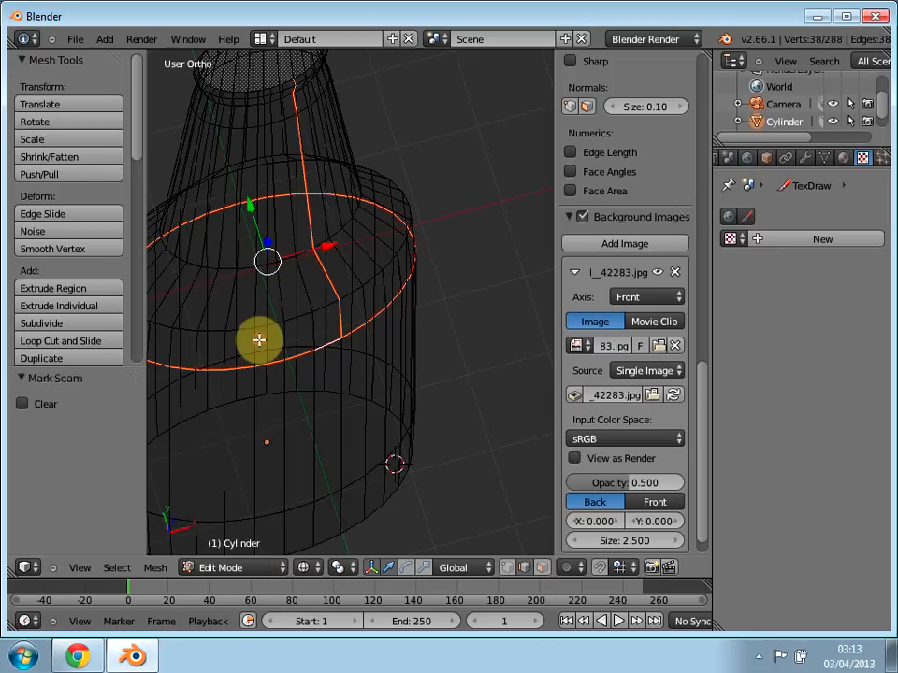
Step: Switch to the UV Editing screen layout and narrow the Grease Pencil sidebar to expose the full UV grid
left_click(261, 38)
left_click(278, 190)
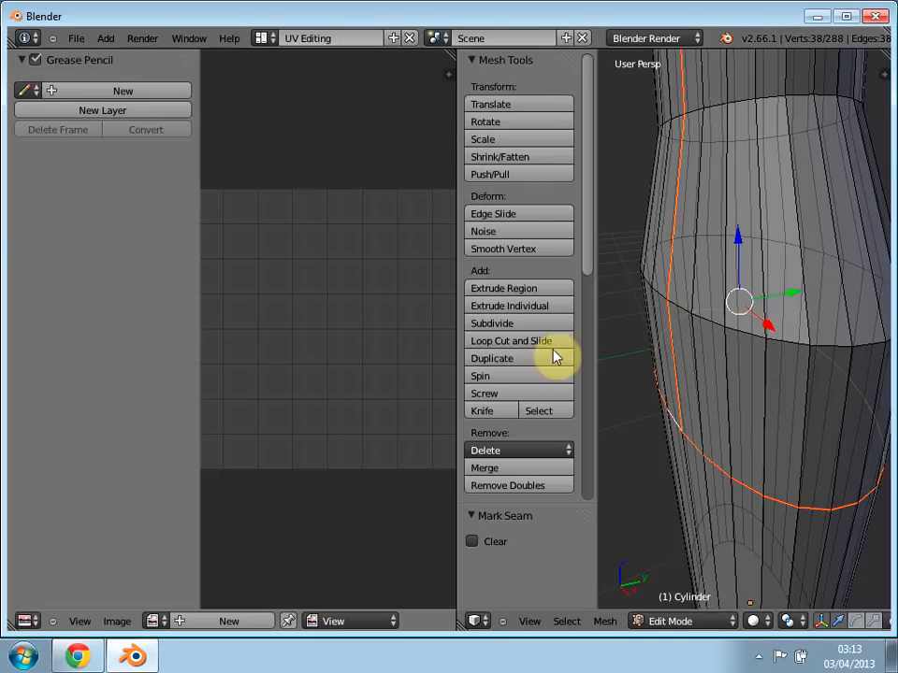
left_click(266, 328)
left_click_drag(197, 145, 79, 163)
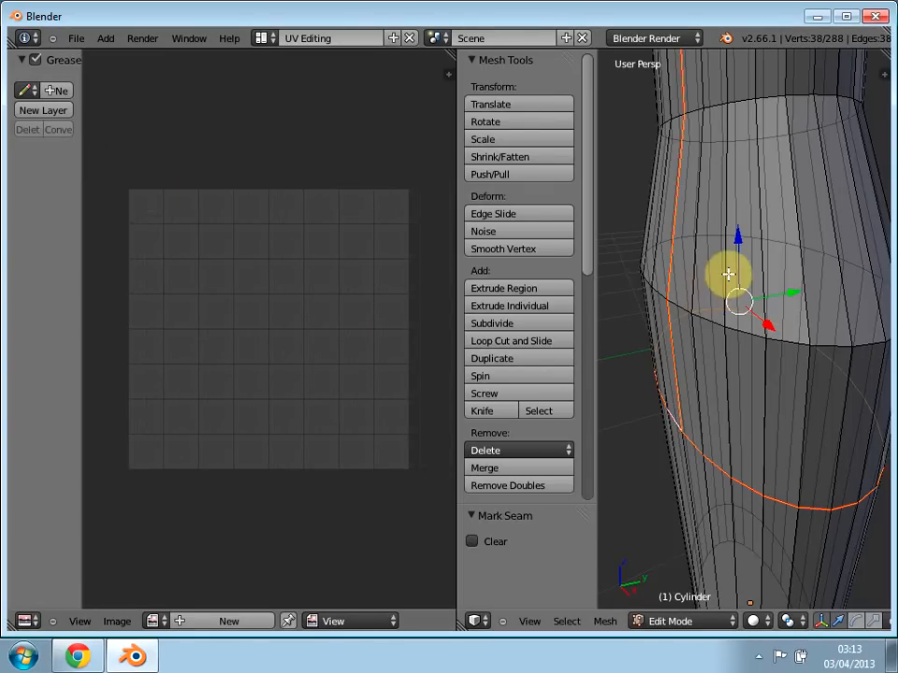
Step: Select the whole bottle mesh and unwrap it along the marked seams
key("a")
key("a")
key("u")
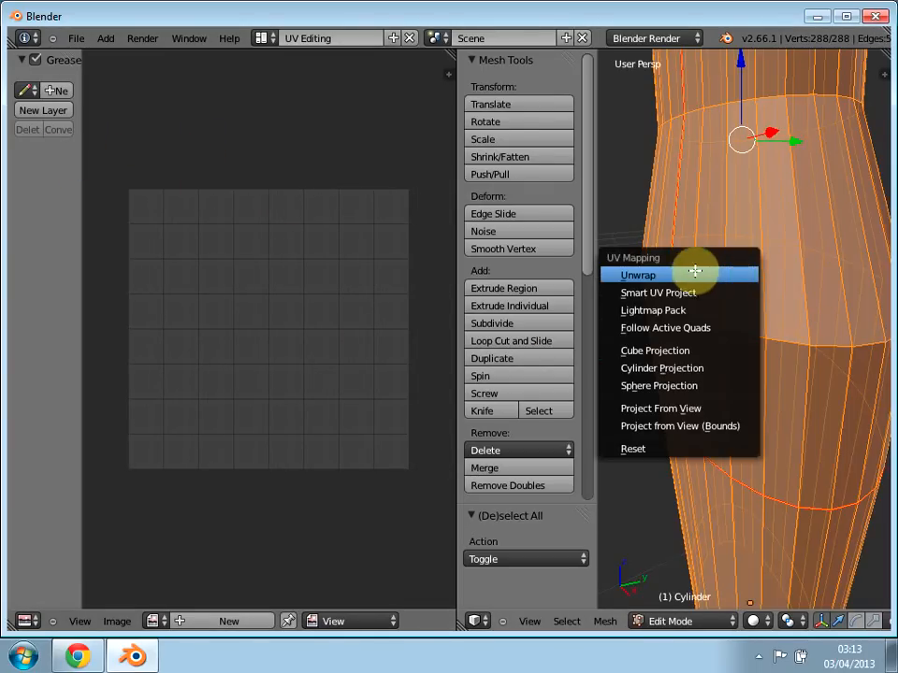
left_click(671, 274)
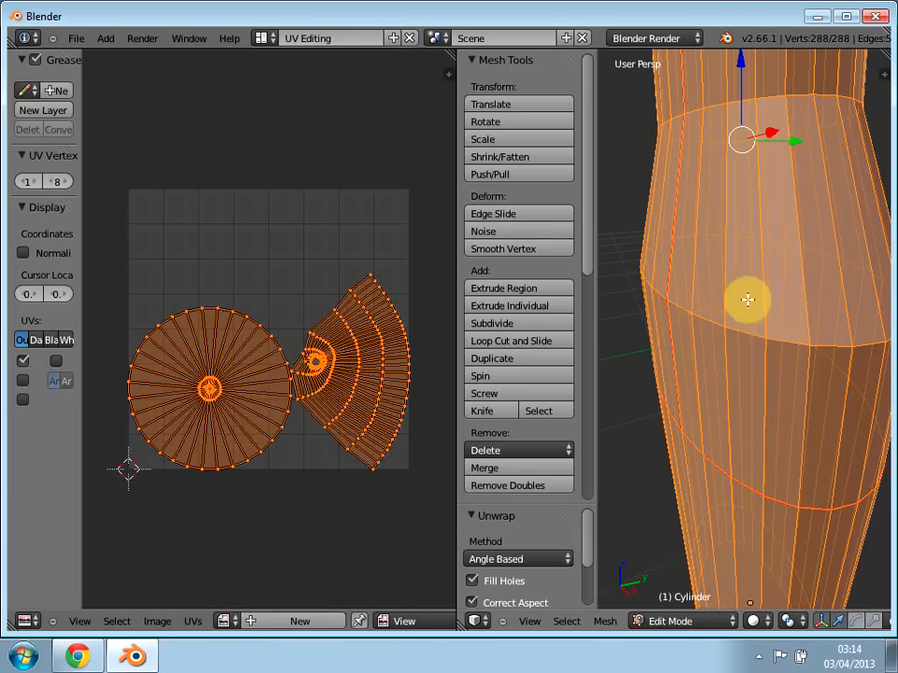
Step: Return to the Default screen layout and deselect the whole mesh, ready to work around the bottle's mouth
left_click(264, 38)
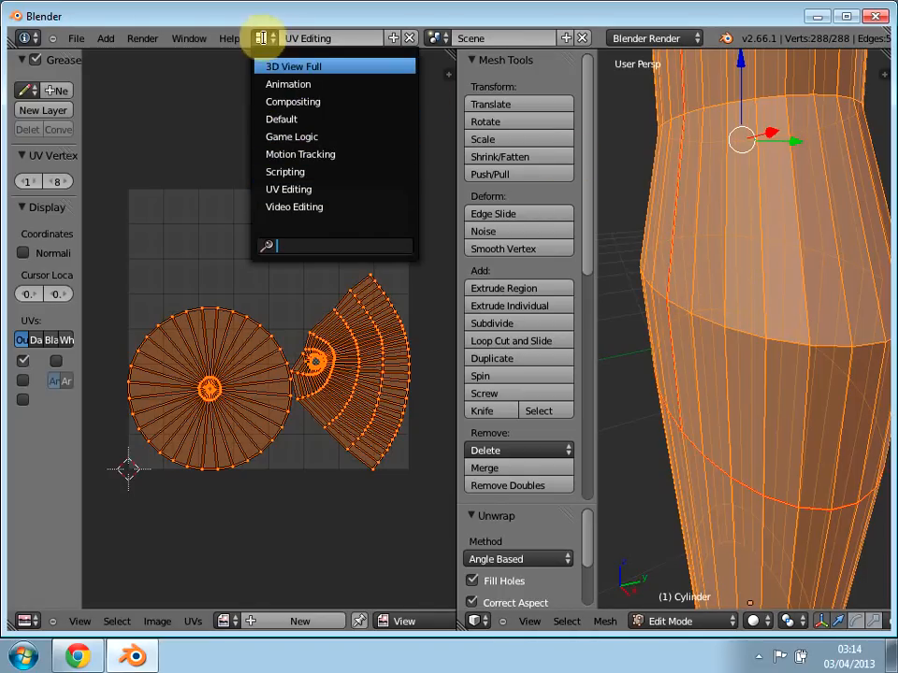
left_click(280, 119)
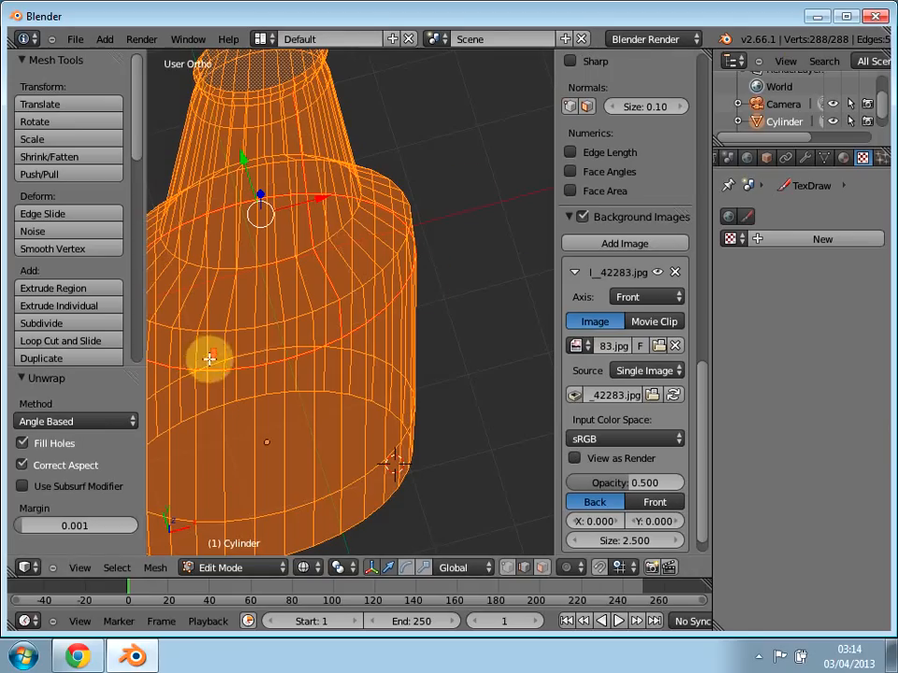
scroll(279, 387, "up", 1)
key("a")
scroll(280, 388, "down", 3)
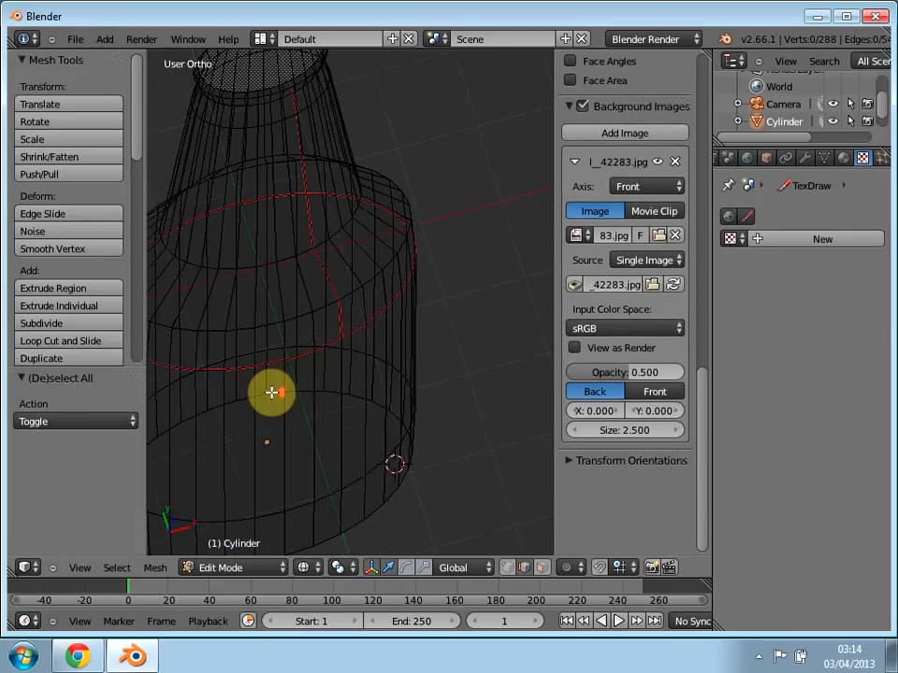
scroll(316, 184, "up", 3)
middle_click_drag(317, 184, 469, 395)
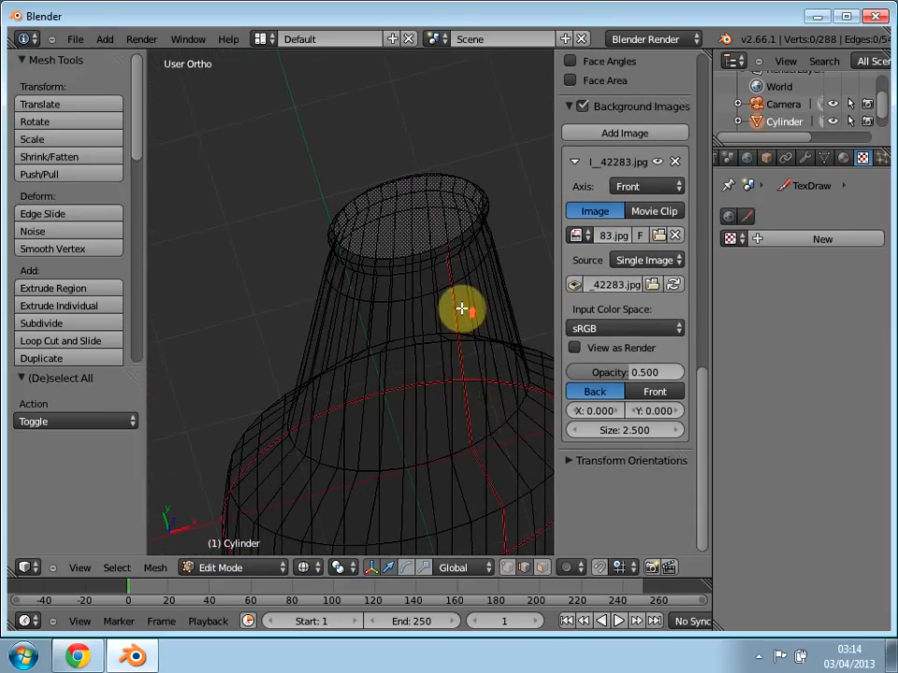
scroll(461, 308, "up", 1)
mouse_move(266, 465)
middle_mouse_down()
mouse_move(297, 479)
mouse_move(296, 499)
mouse_move(258, 481)
middle_mouse_up()
scroll(258, 481, "up", 1)
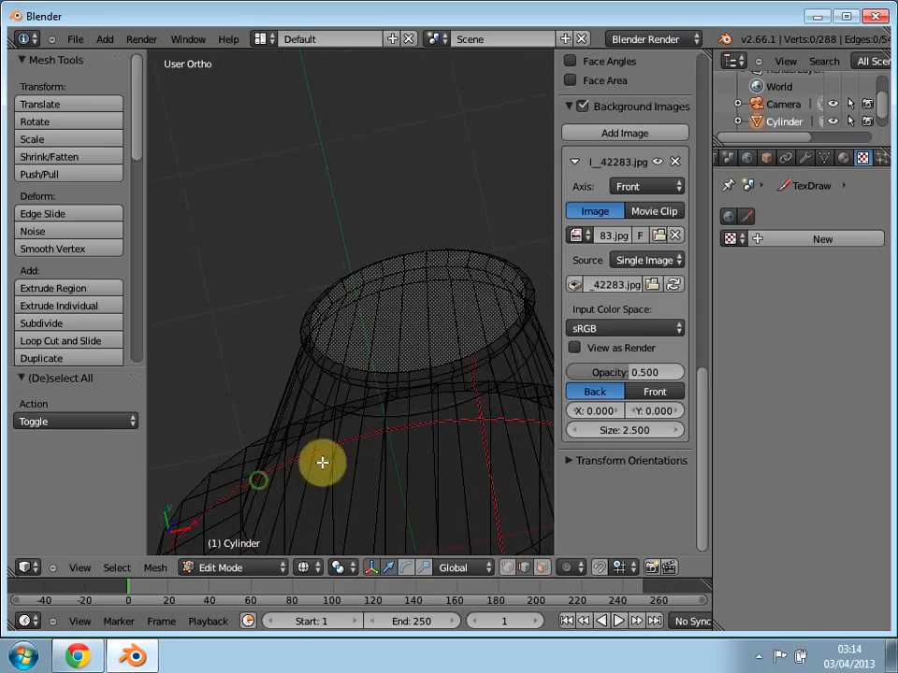
scroll(477, 376, "up", 1)
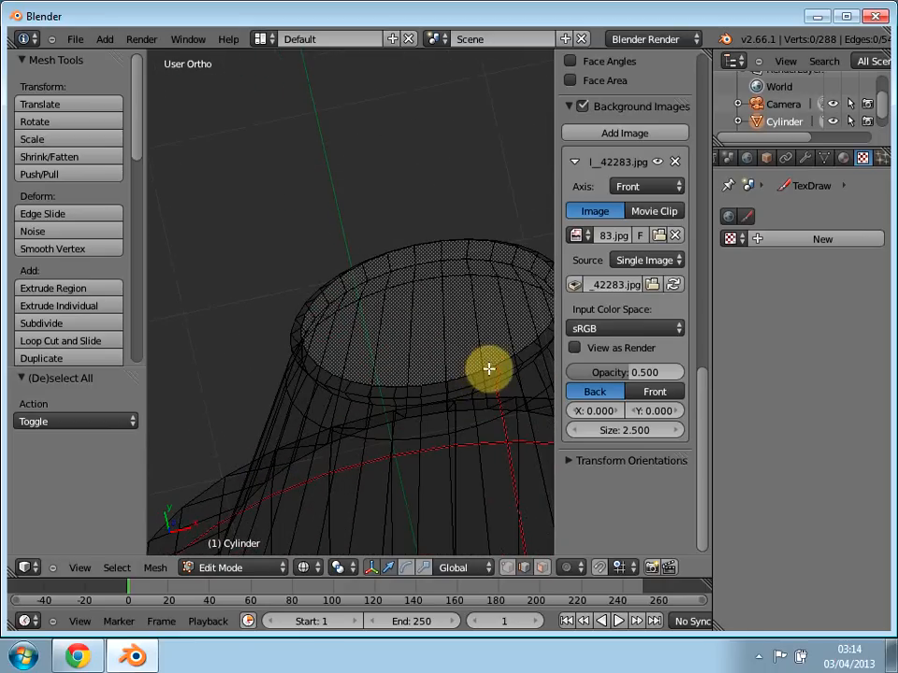
scroll(488, 370, "up", 2)
middle_click_drag(501, 380, 400, 339)
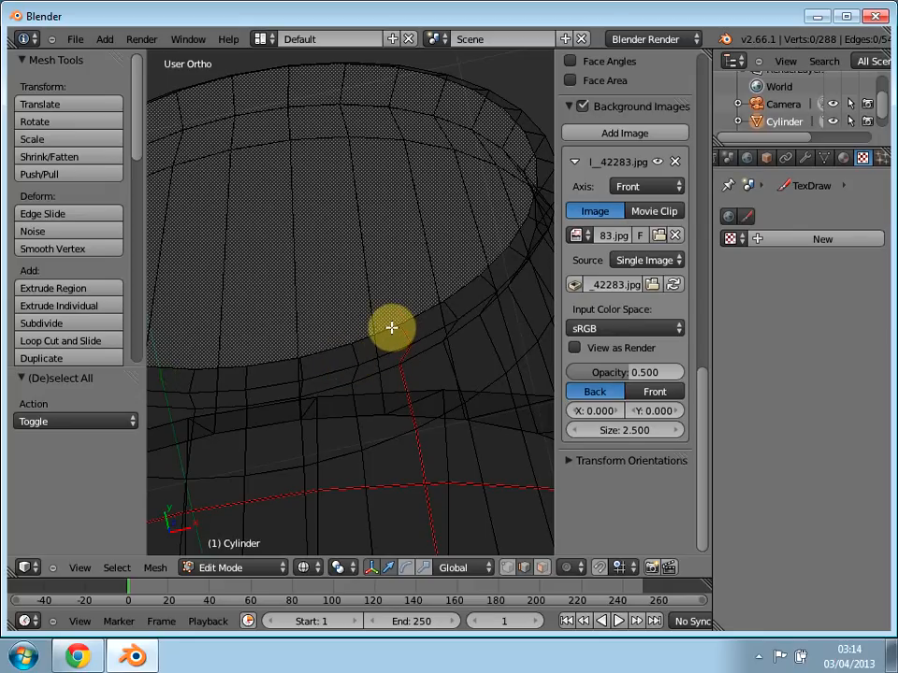
right_click(391, 327)
right_click(291, 357, "shift")
right_click(263, 363, "shift")
right_click(237, 367, "shift")
mouse_move(247, 410)
middle_mouse_down()
mouse_move(277, 412)
mouse_move(264, 407)
middle_mouse_up()
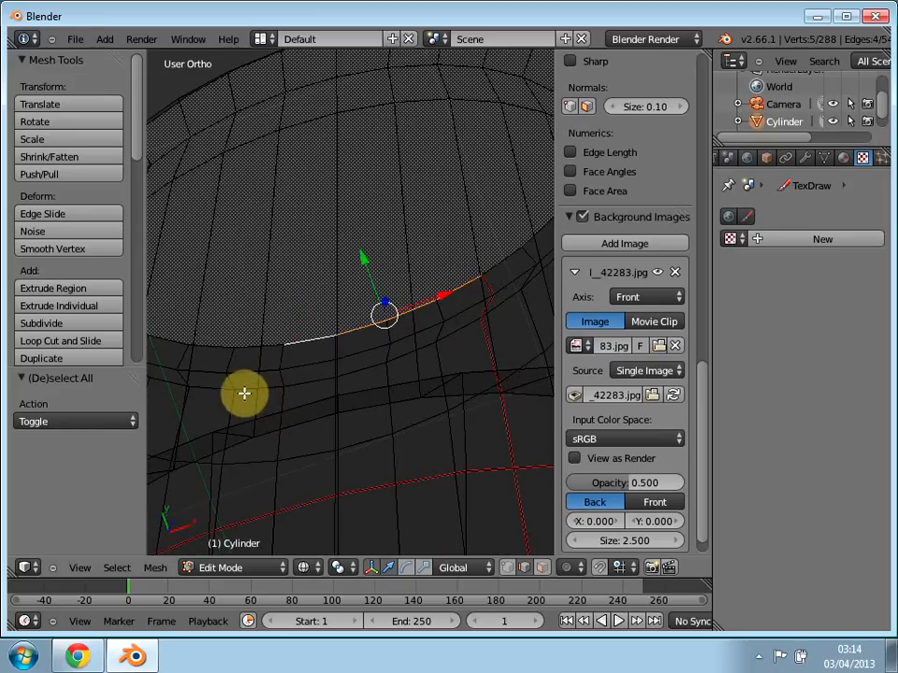
right_click(293, 281)
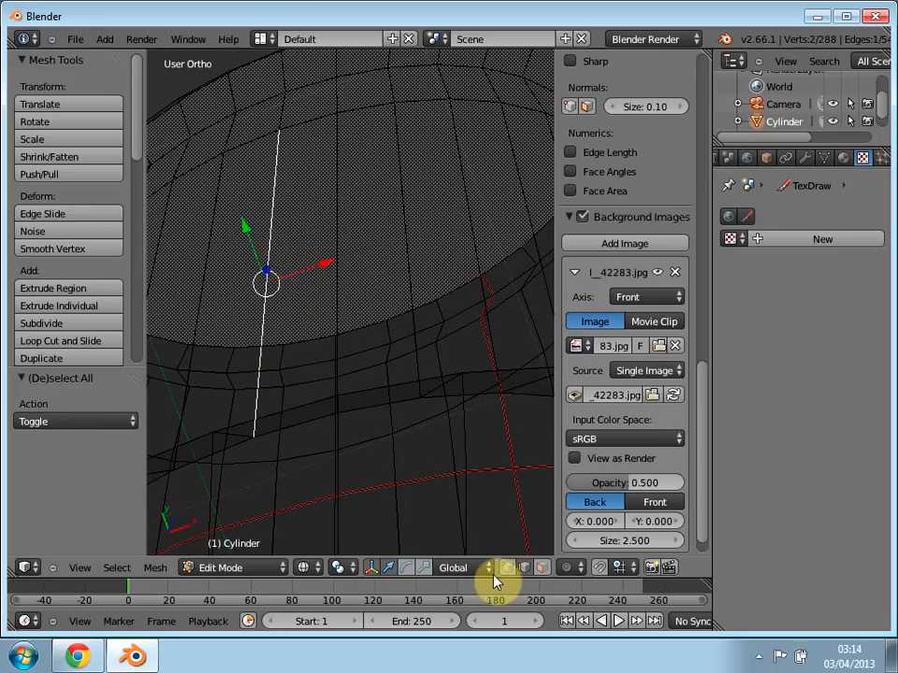
Step: Switch to face selection, select the face closing the bottle's mouth and mark its surrounding edges as a seam
left_click(541, 568)
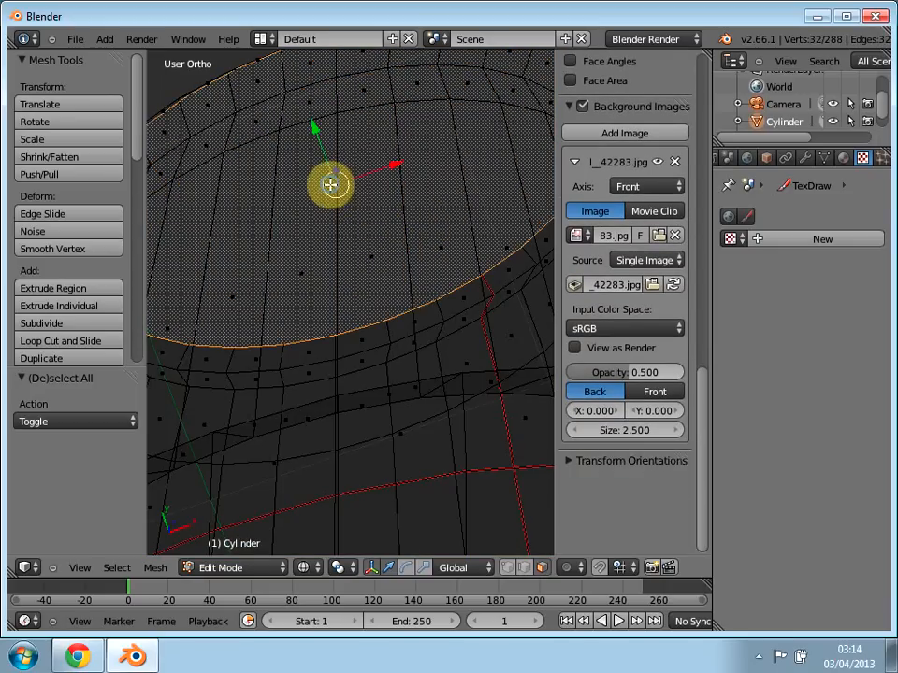
right_click(330, 184)
key("ctrl+e")
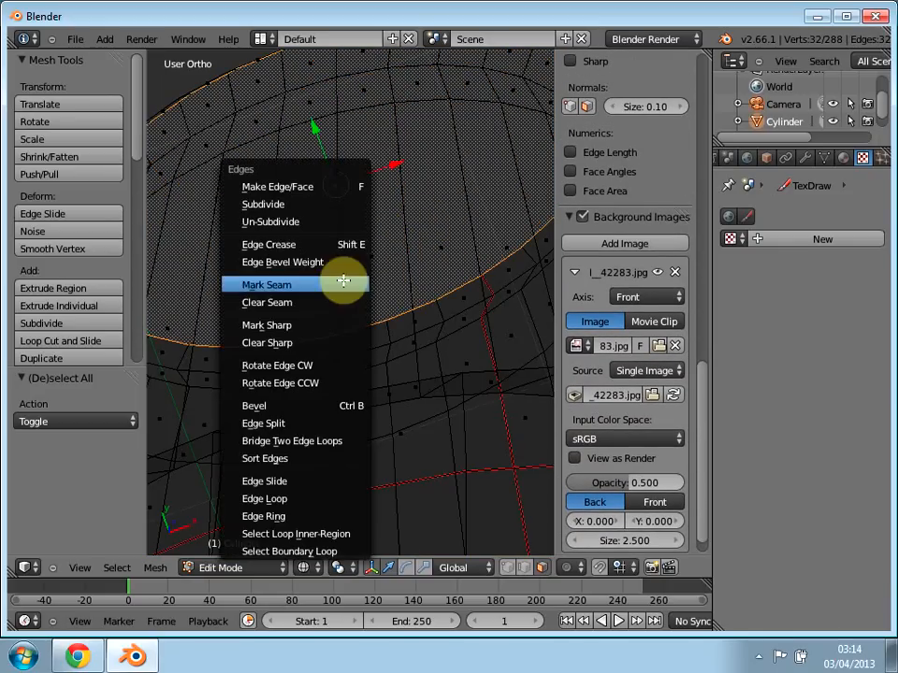
left_click(296, 287)
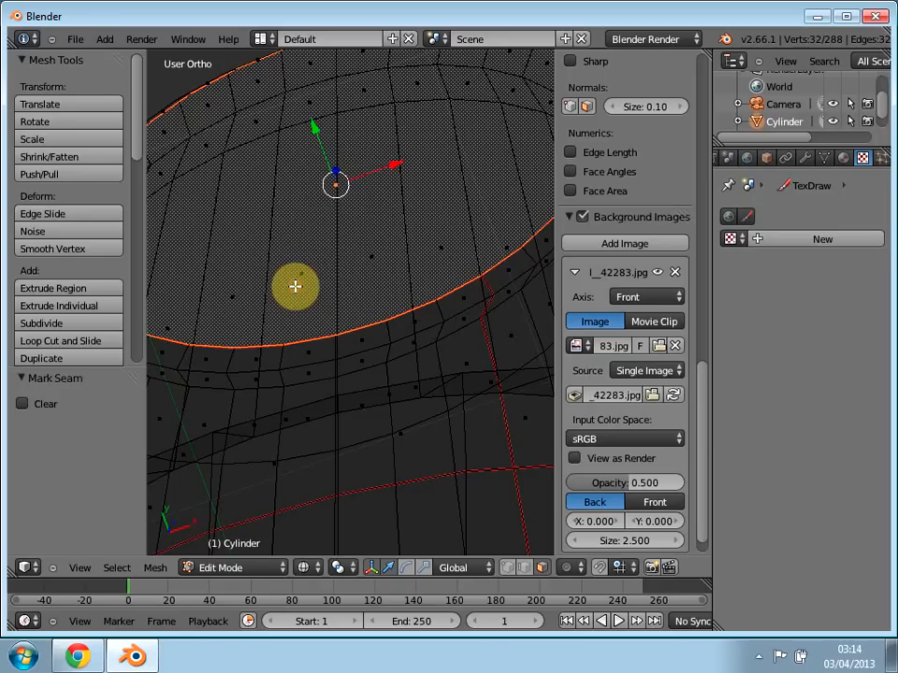
Step: Switch to the UV Editing screen layout, select the whole bottle mesh and unwrap it again along the seams
left_click(262, 41)
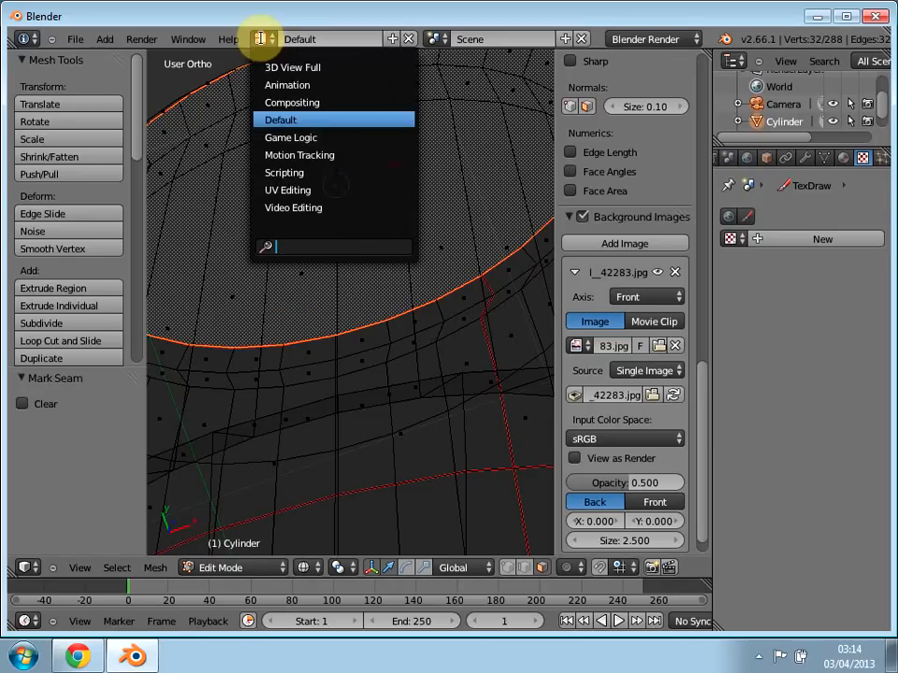
left_click(280, 189)
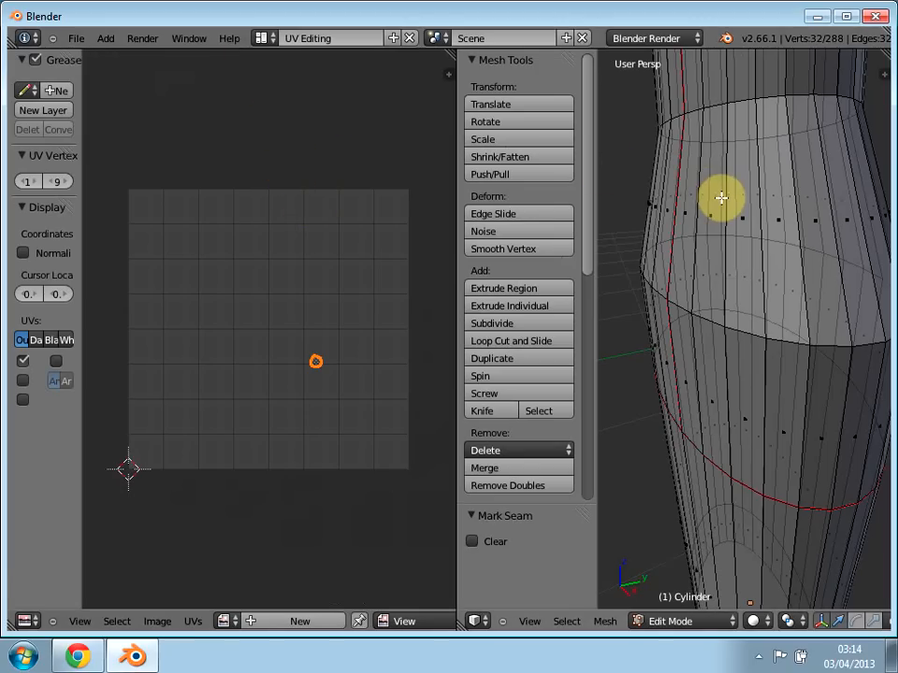
key("a")
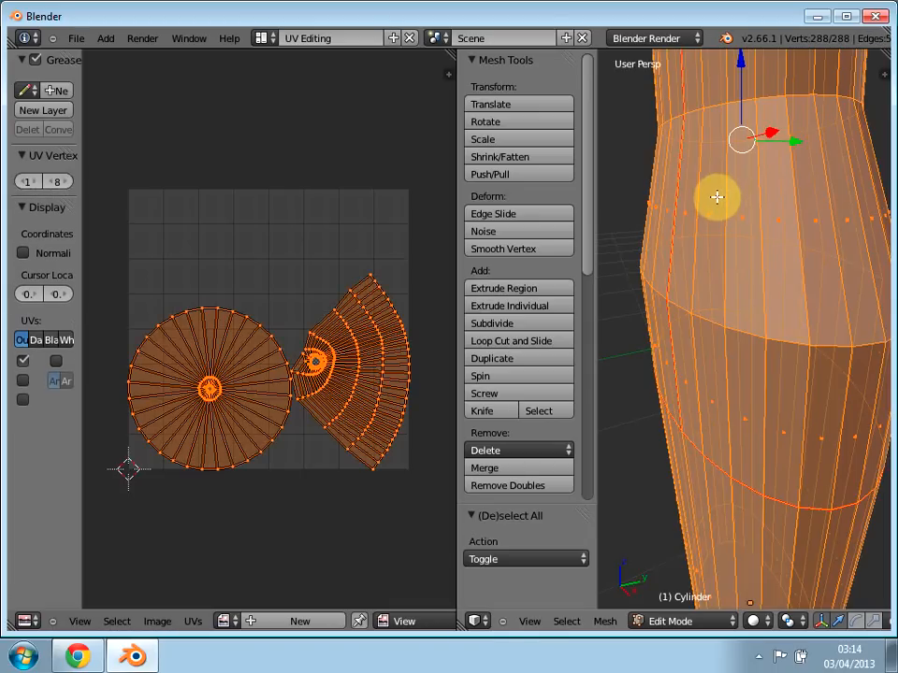
key("u")
left_click(652, 200)
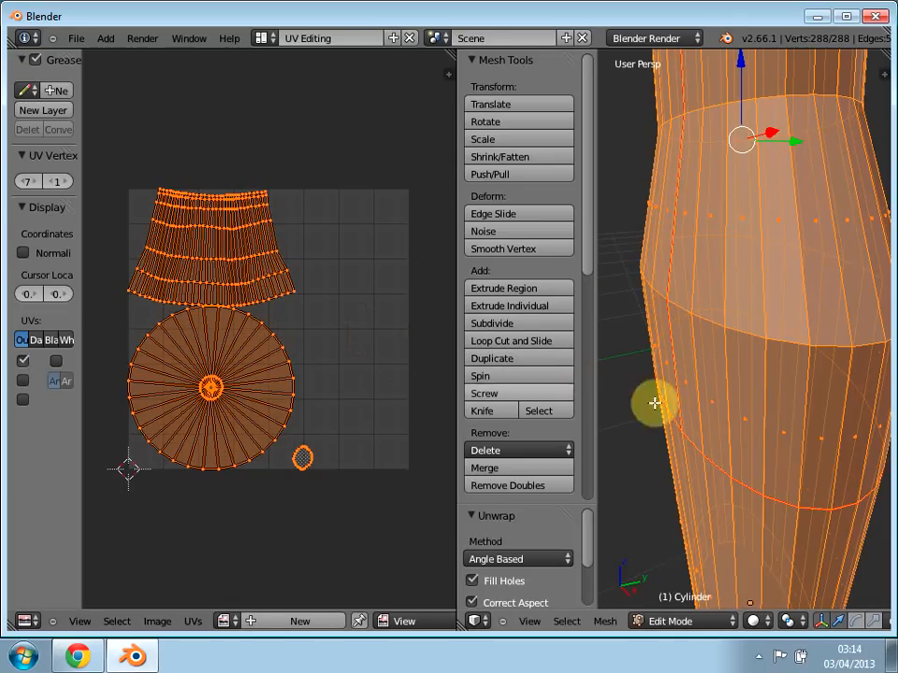
Step: Examine the bottle from several sides and from above, checking how the seams run along the neck, shoulder and body
scroll(760, 377, "down", 3)
middle_click_drag(702, 407, 799, 206)
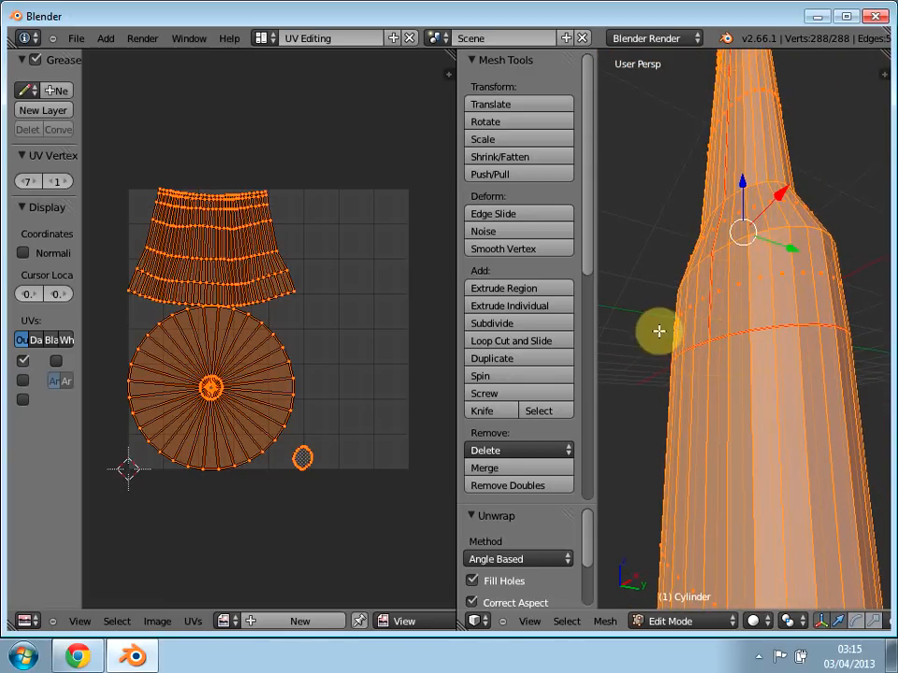
middle_click_drag(658, 332, 697, 311)
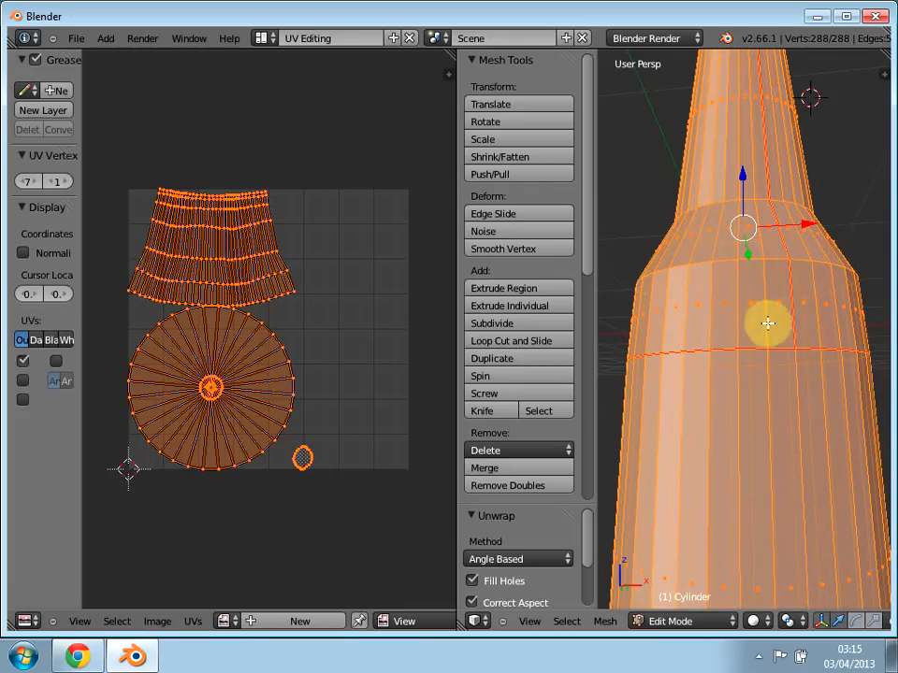
middle_click_drag(650, 248, 760, 417)
scroll(760, 417, "up", 2)
scroll(759, 417, "down", 6)
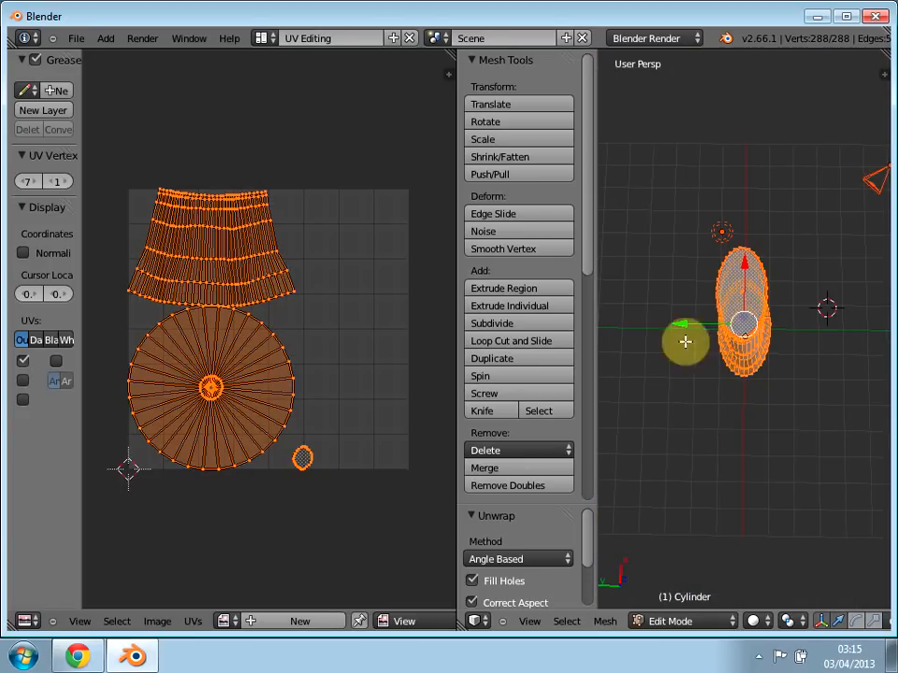
middle_click_drag(737, 443, 765, 274)
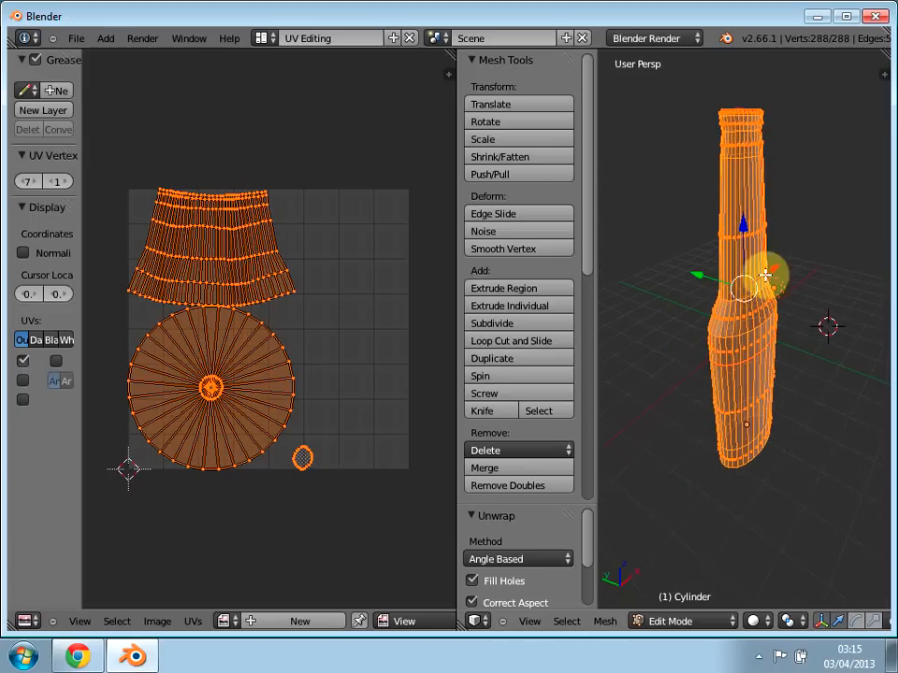
scroll(711, 310, "up", 5)
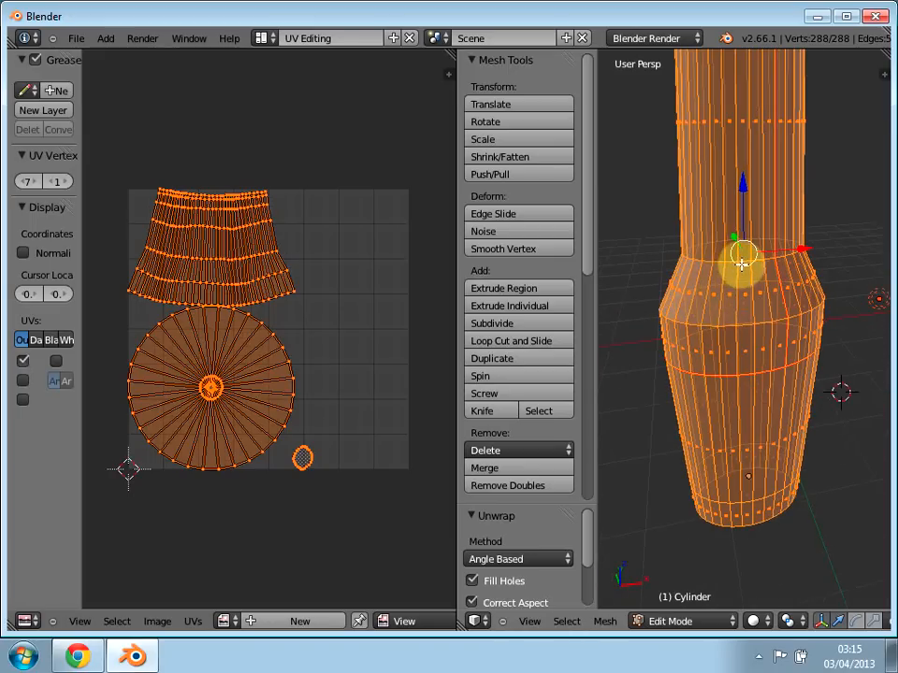
Step: Deselect the whole mesh and turn on selection sync between the UV layout and the 3D mesh
key("a")
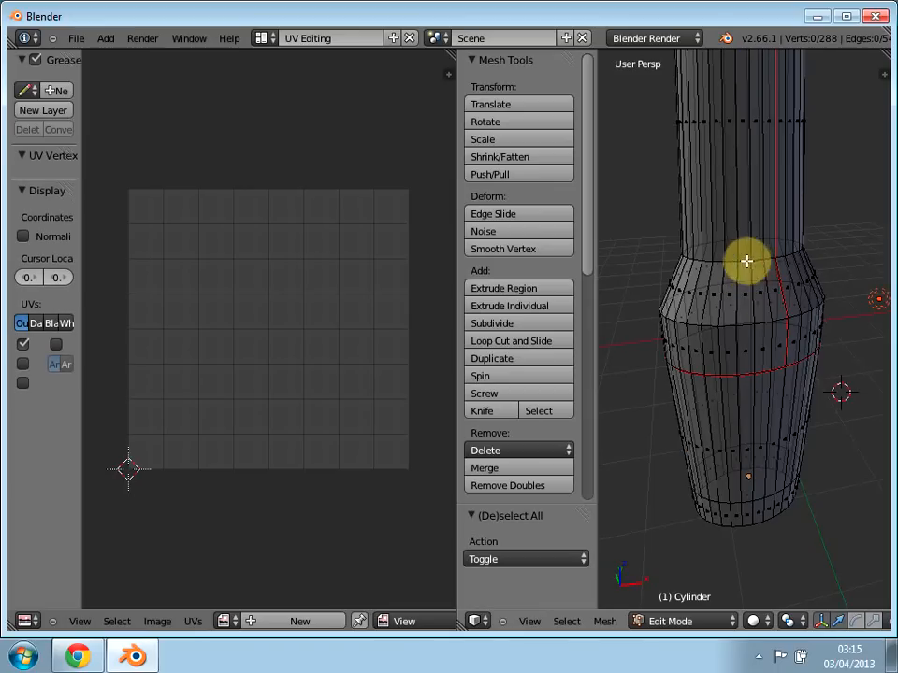
right_click(749, 374)
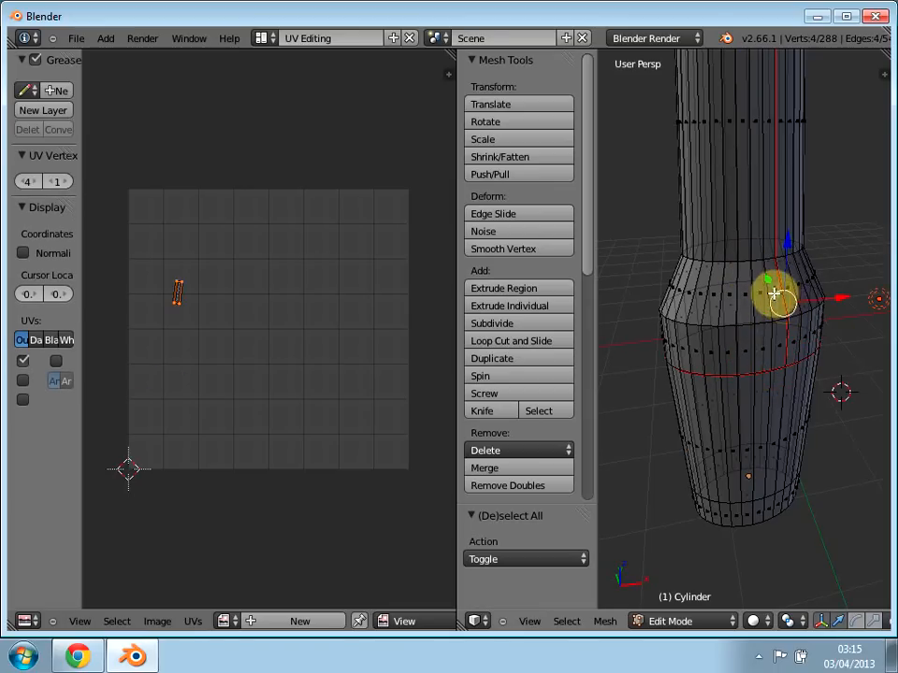
right_click(716, 219)
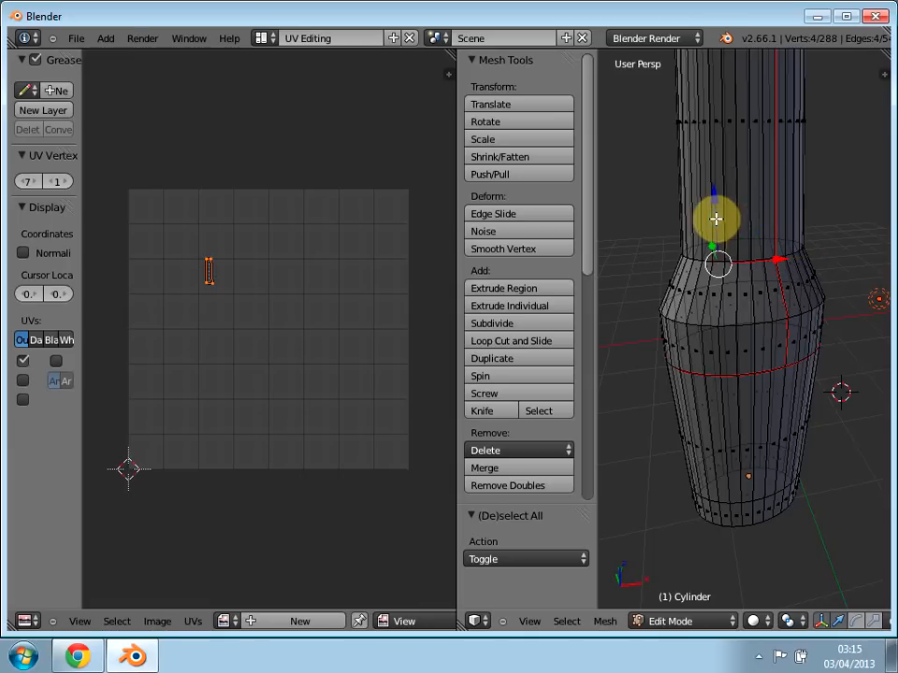
scroll(402, 621, "down", 8)
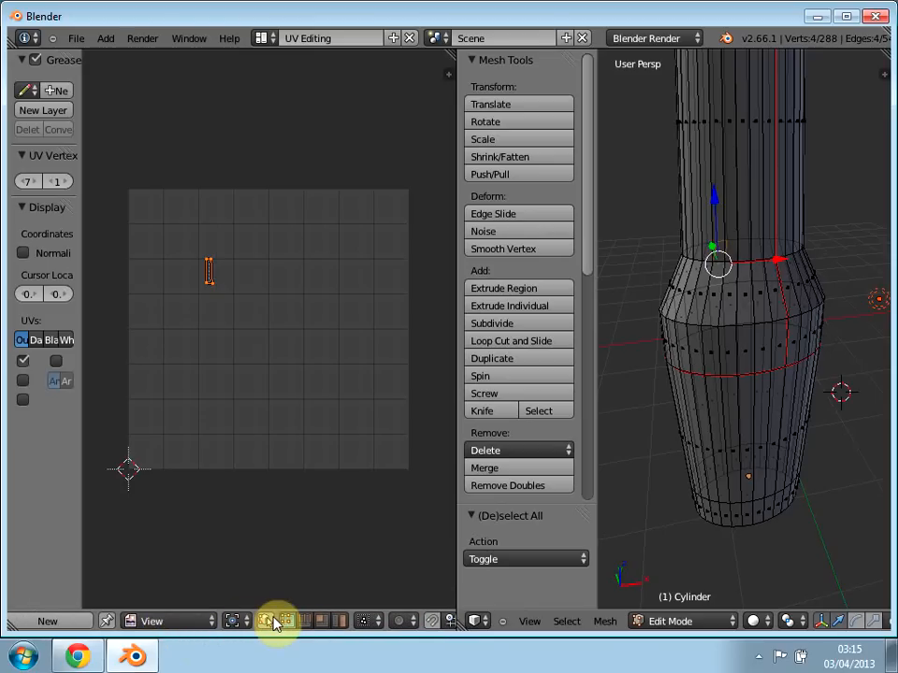
left_click(266, 622)
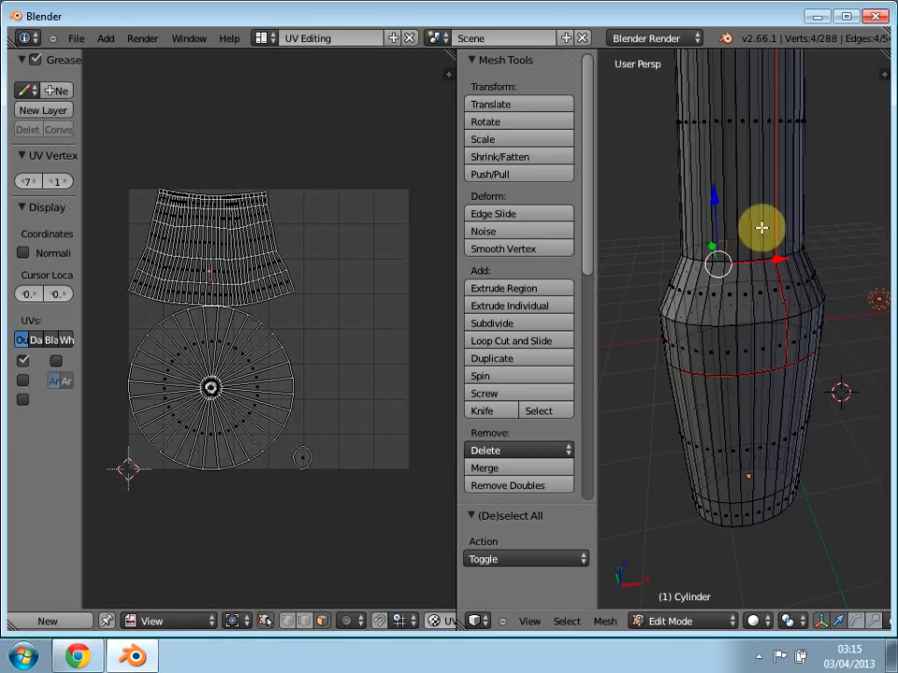
Step: Circle-select the faces around the shoulder and the body below it to compare them with the UV layout, and clear the selection
key("c")
mouse_move(737, 278)
left_mouse_down()
mouse_move(728, 312)
mouse_move(653, 305)
mouse_move(789, 309)
mouse_move(827, 298)
left_mouse_up()
middle_click_drag(825, 316, 754, 319)
right_click(753, 319)
middle_click_drag(801, 294, 599, 298)
key("c")
mouse_move(705, 297)
left_mouse_down()
mouse_move(782, 314)
mouse_move(802, 307)
left_mouse_up()
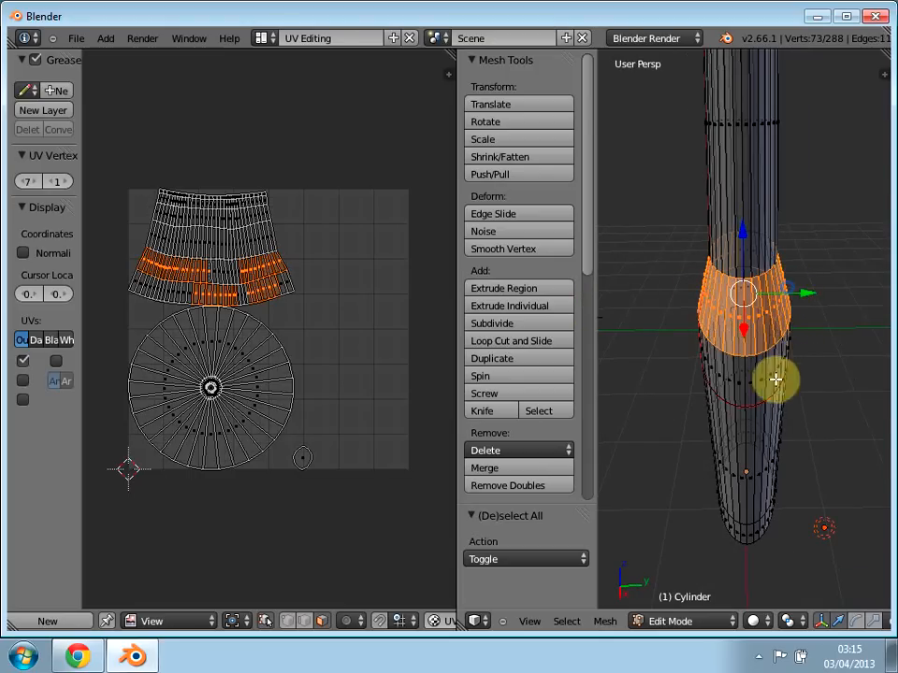
left_click_drag(781, 367, 702, 375)
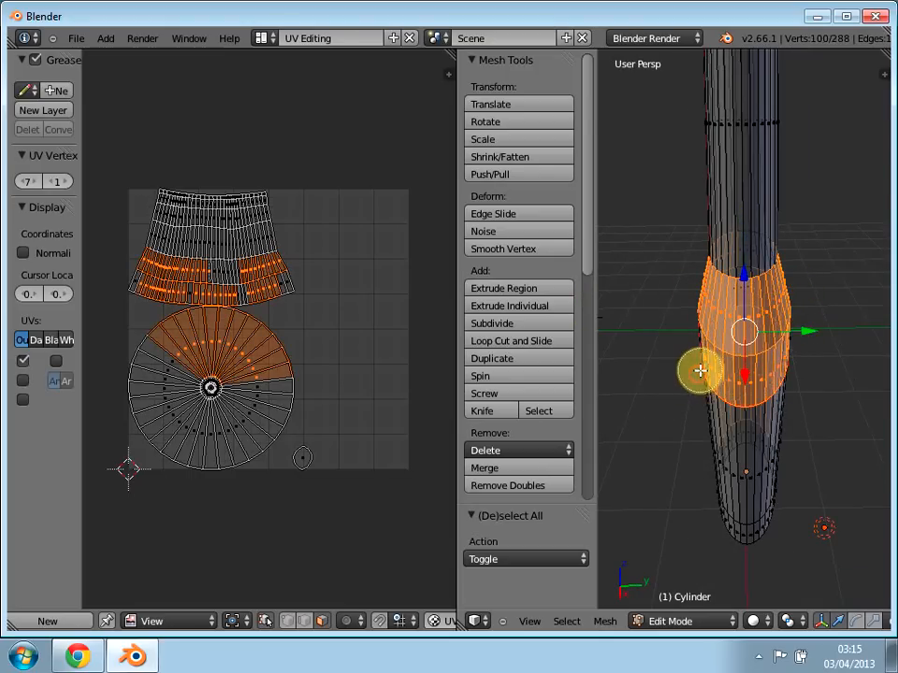
middle_click_drag(692, 385, 835, 344)
left_click_drag(788, 341, 696, 331)
mouse_move(669, 343)
middle_mouse_down()
mouse_move(677, 395)
mouse_move(796, 361)
middle_mouse_up()
mouse_move(796, 361)
left_mouse_down()
mouse_move(745, 417)
mouse_move(675, 429)
left_mouse_up()
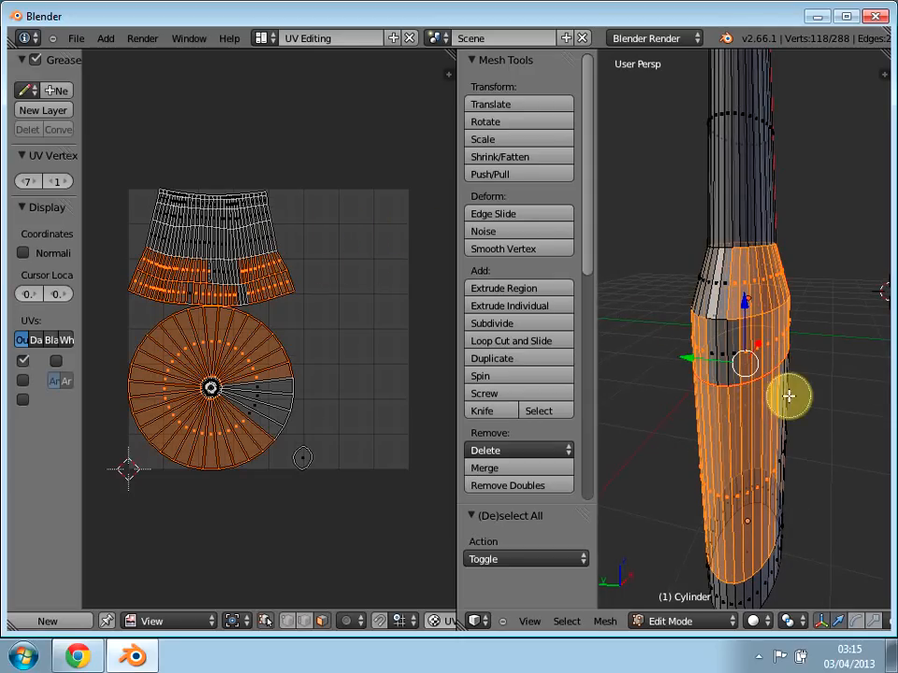
key("a")
Step: Leave the whole mesh deselected and switch the mesh to edge selection mode
middle_click_drag(778, 426, 588, 353)
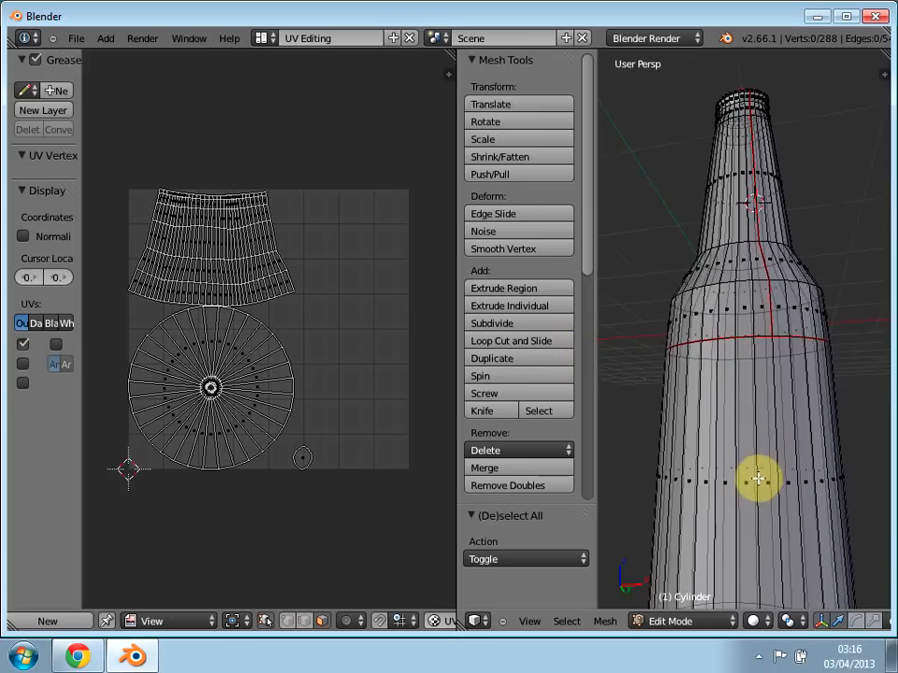
scroll(764, 447, "down", 1)
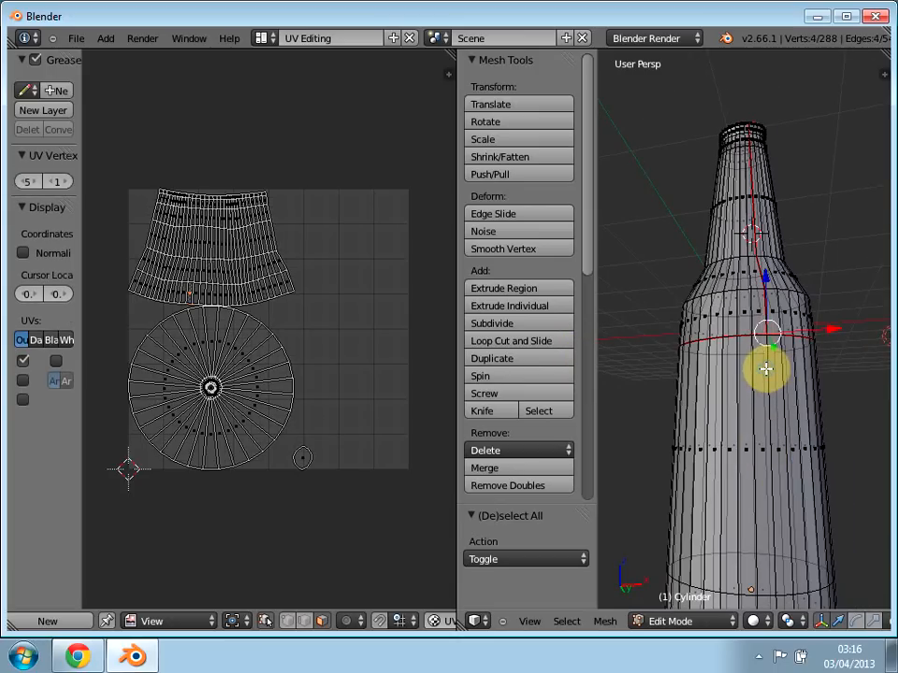
key("a")
key("a")
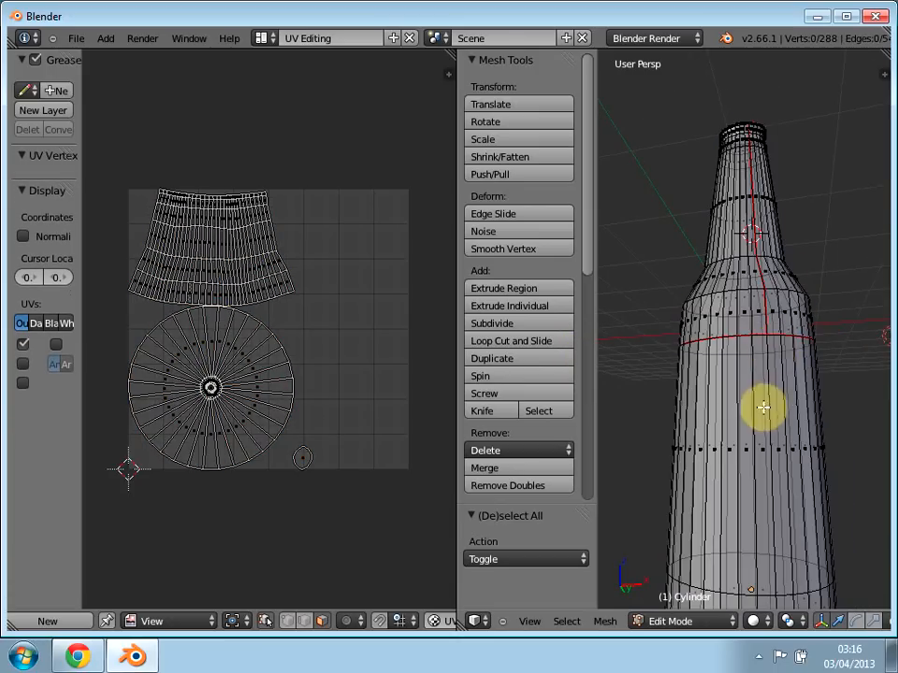
middle_click_drag(804, 619, 711, 615)
left_click(880, 621)
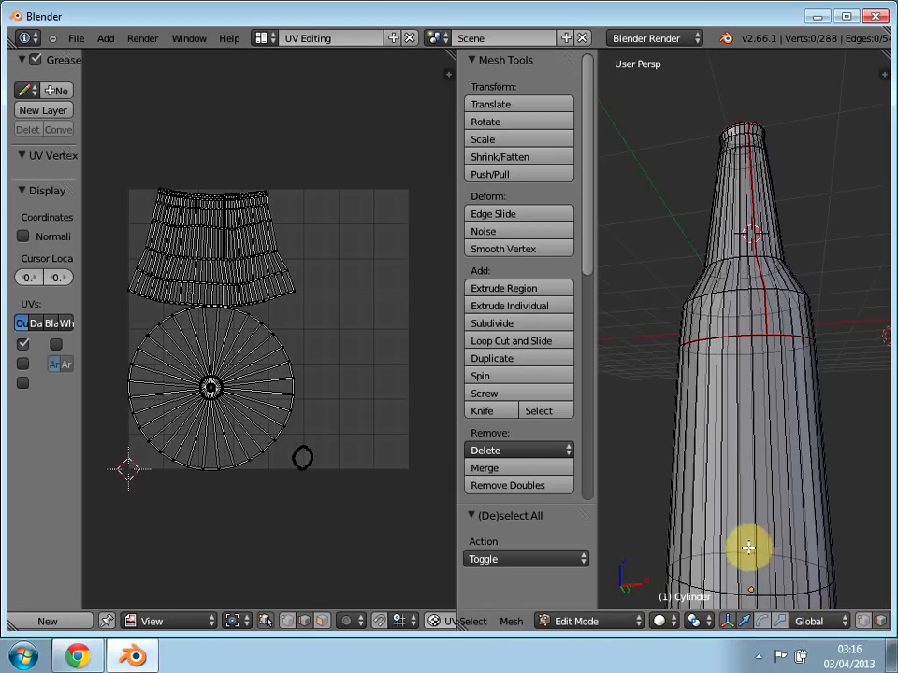
Step: Select one vertical edge running down the bottle's body from the horizontal seam ring
middle_click_drag(748, 553, 666, 597)
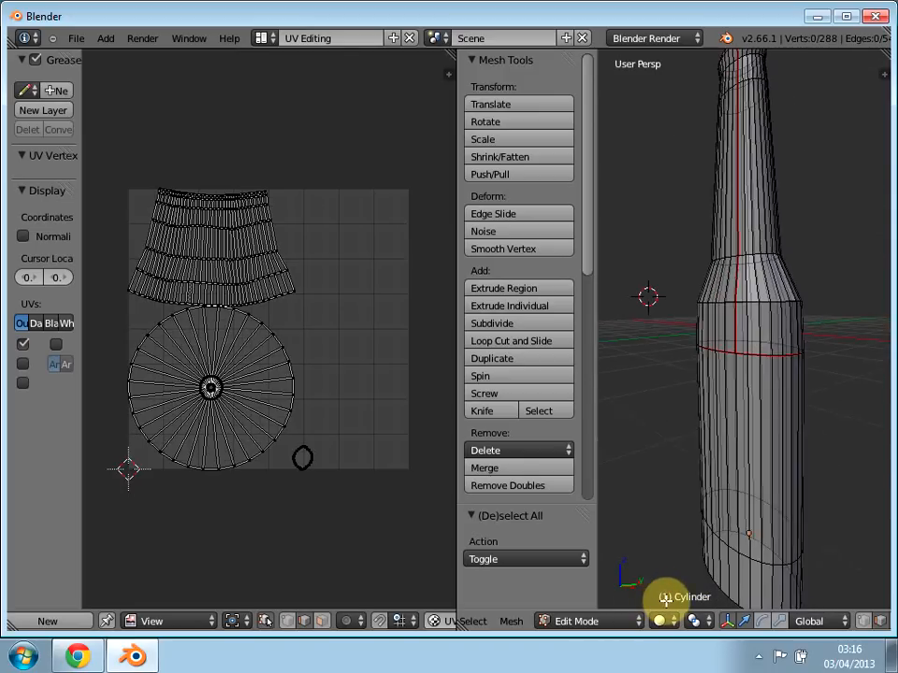
middle_click_drag(741, 511, 696, 513)
right_click(750, 375)
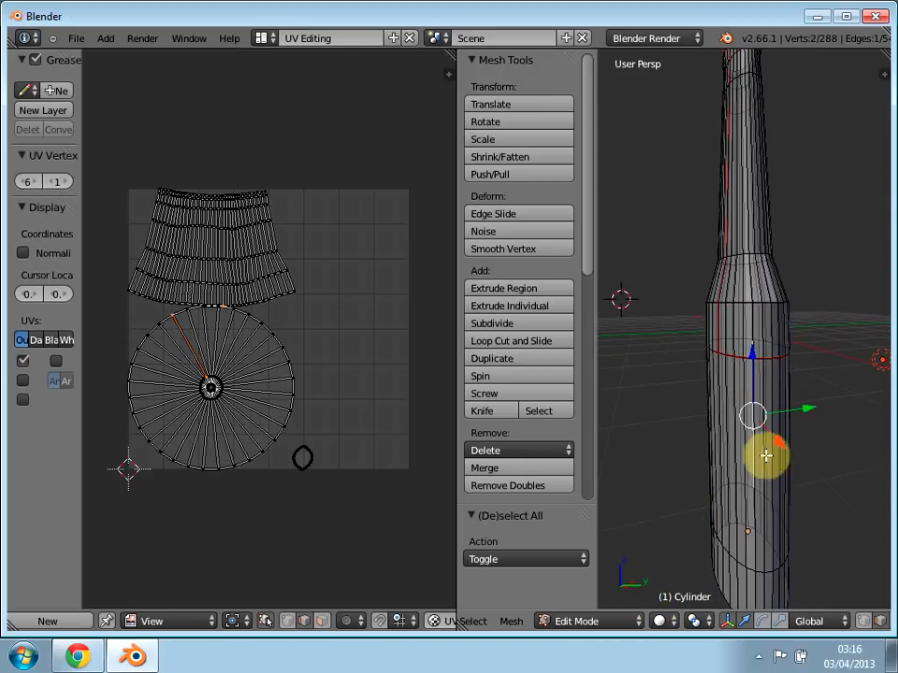
middle_click_drag(777, 487, 436, 439)
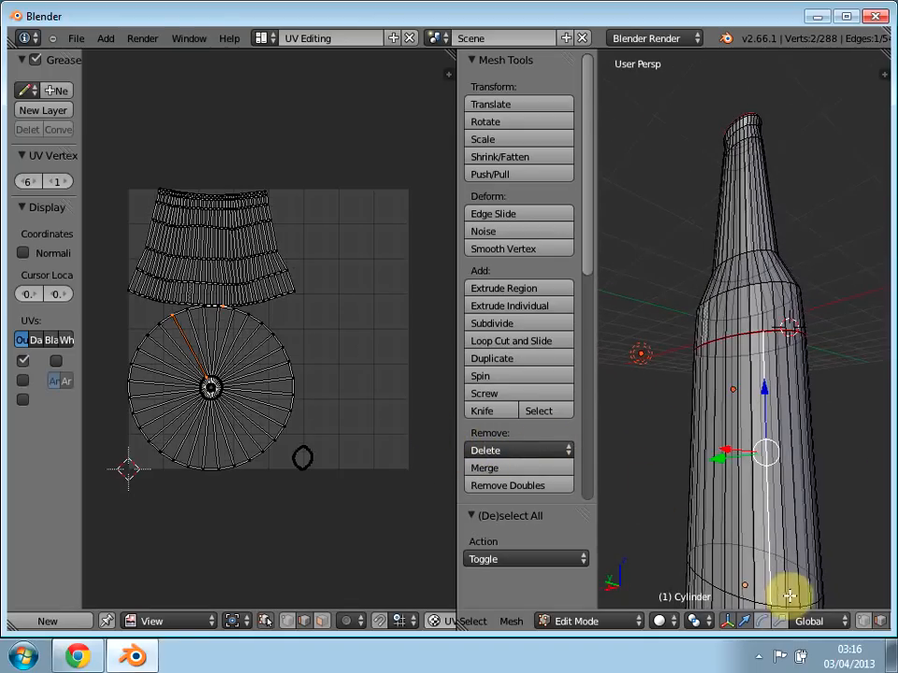
Step: Extend the vertical edge selection with the first few adjoining edges of the horizontal ring near the bottle's base
middle_click_drag(769, 587, 745, 284)
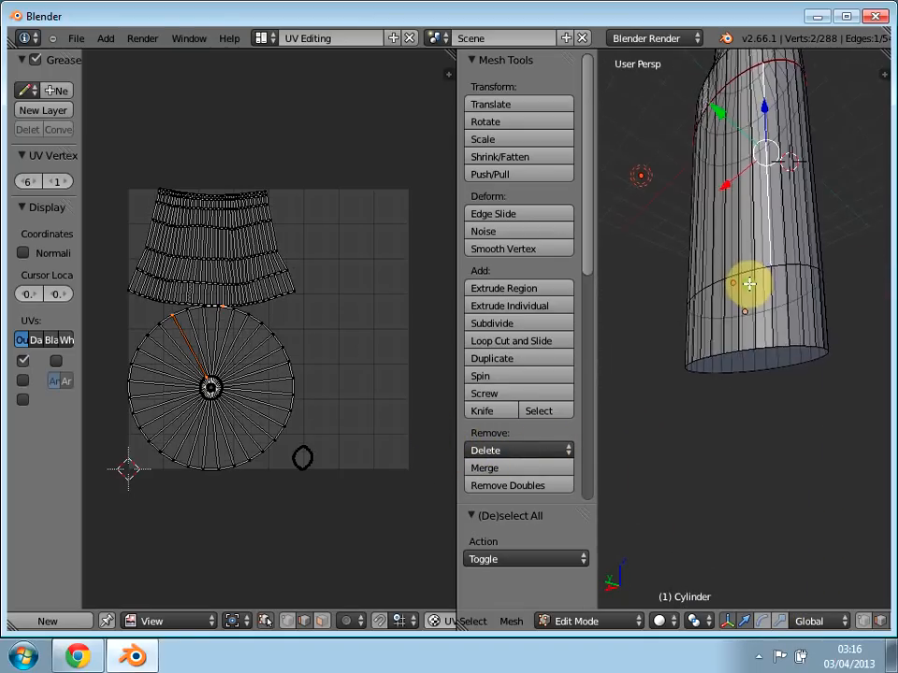
scroll(805, 346, "up", 5)
middle_click_drag(790, 312, 777, 477)
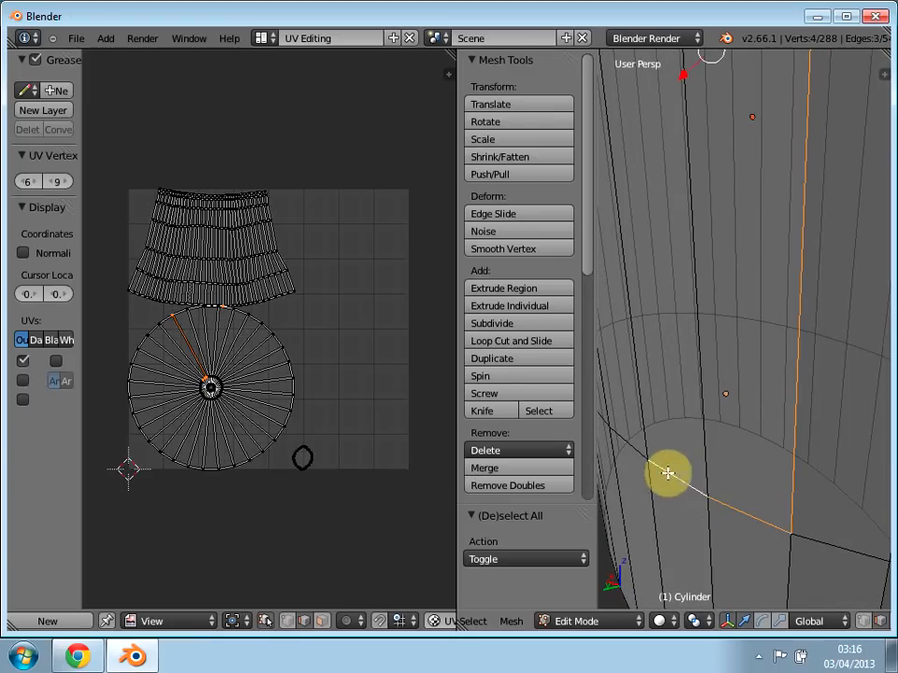
right_click(631, 444, "shift")
scroll(655, 453, "up", 1)
middle_click_drag(661, 454, 684, 457)
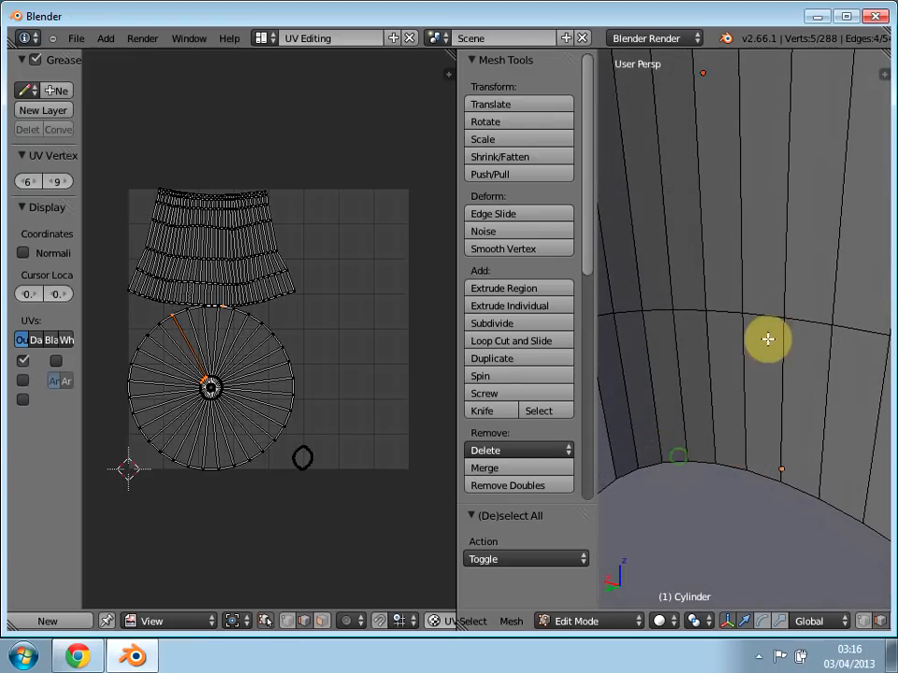
Step: Add the edges along the opposite side of the same lower body ring to the selection
right_click(767, 317, "shift")
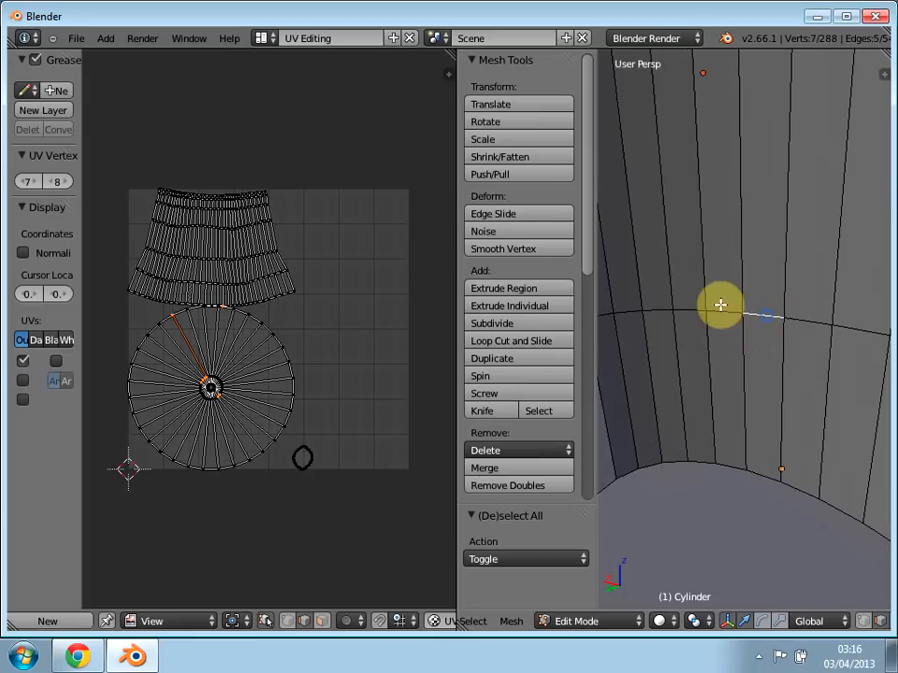
right_click(655, 310, "shift")
right_click(626, 312, "shift")
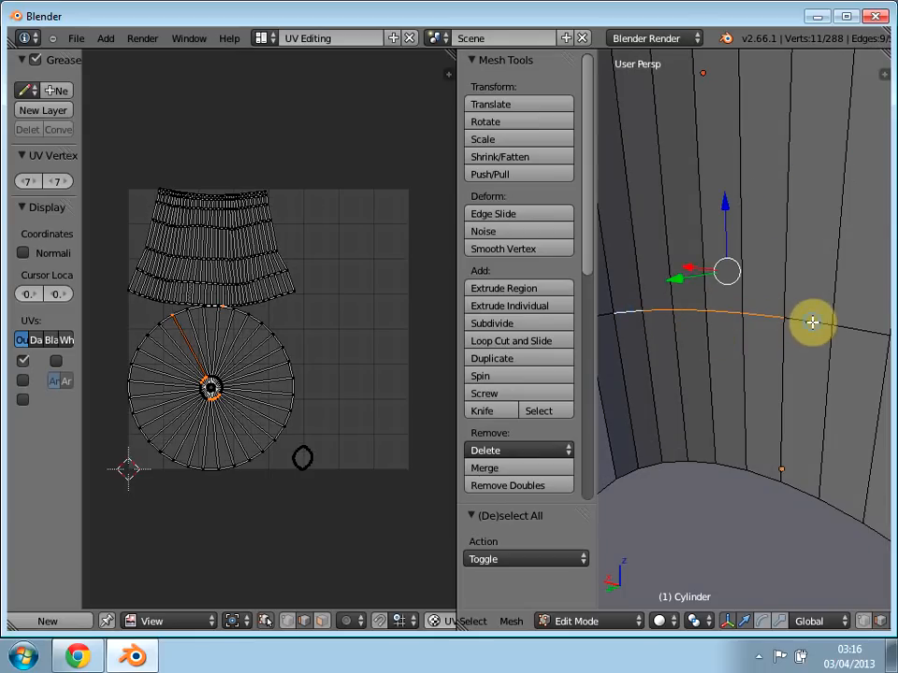
right_click(856, 324, "shift")
middle_click_drag(682, 358, 755, 340)
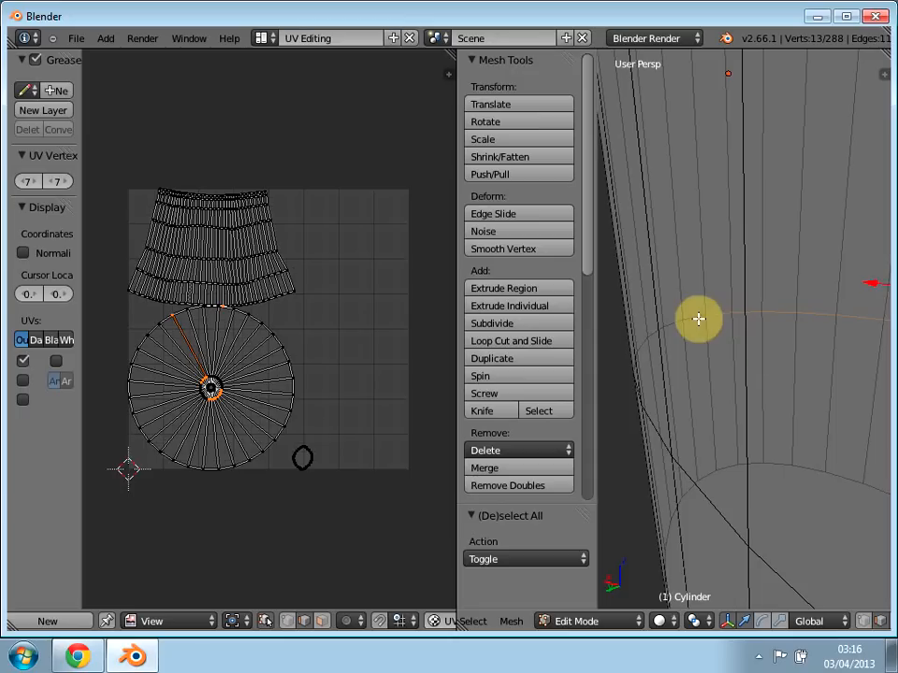
Step: Undo the stray edge pick and continue the edge selection around the side of the lower body ring
middle_click_drag(642, 369, 798, 440)
key("ctrl+z")
middle_click_drag(791, 481, 748, 279)
right_click(856, 310, "shift")
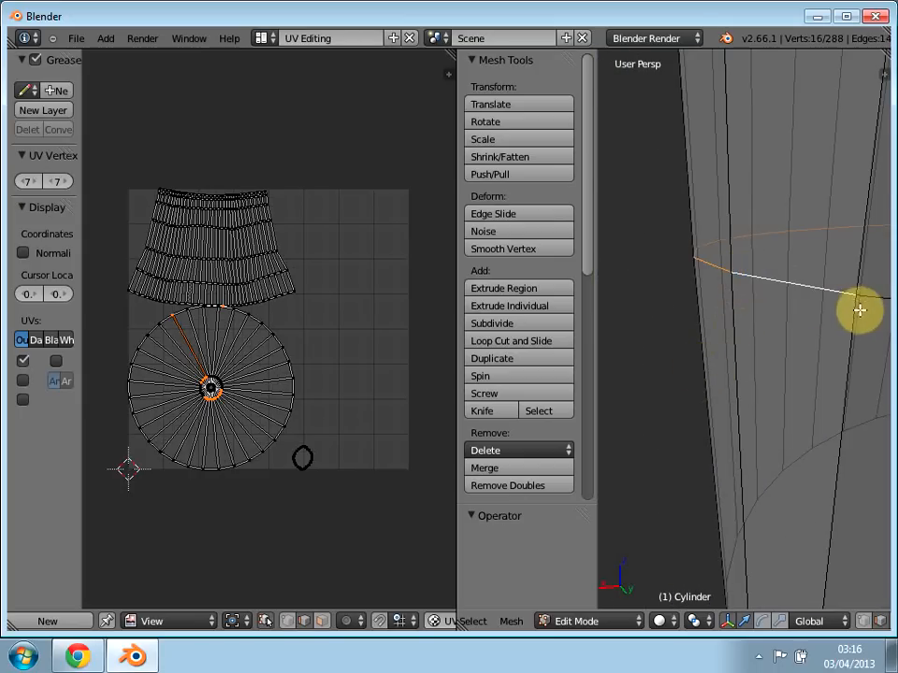
middle_click_drag(857, 426, 731, 374)
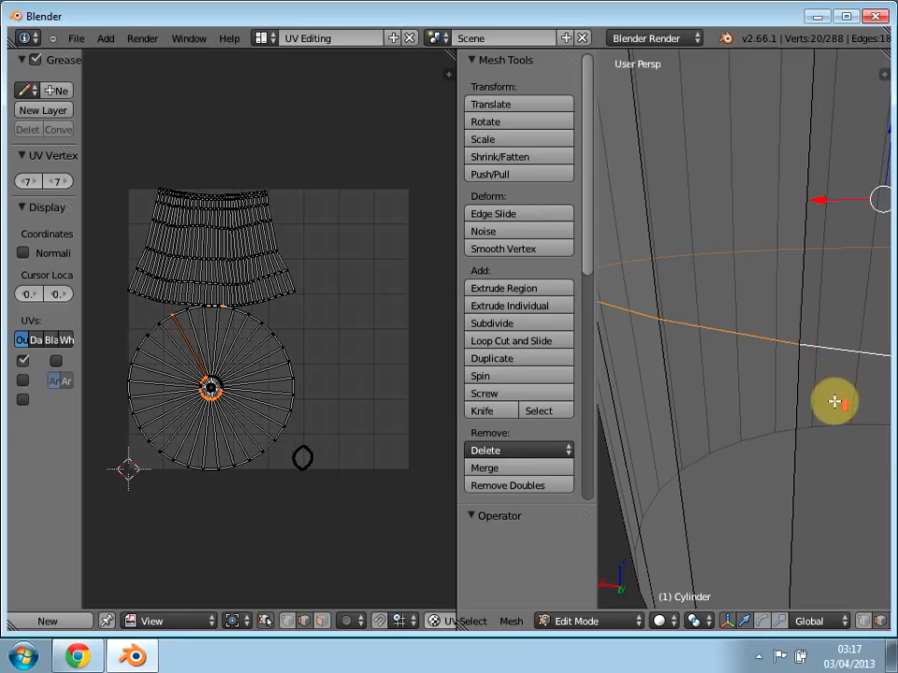
Step: Add the next few neighbouring edges along the lower body ring to the selection
middle_click_drag(834, 401, 832, 401)
middle_click_drag(807, 442, 762, 376)
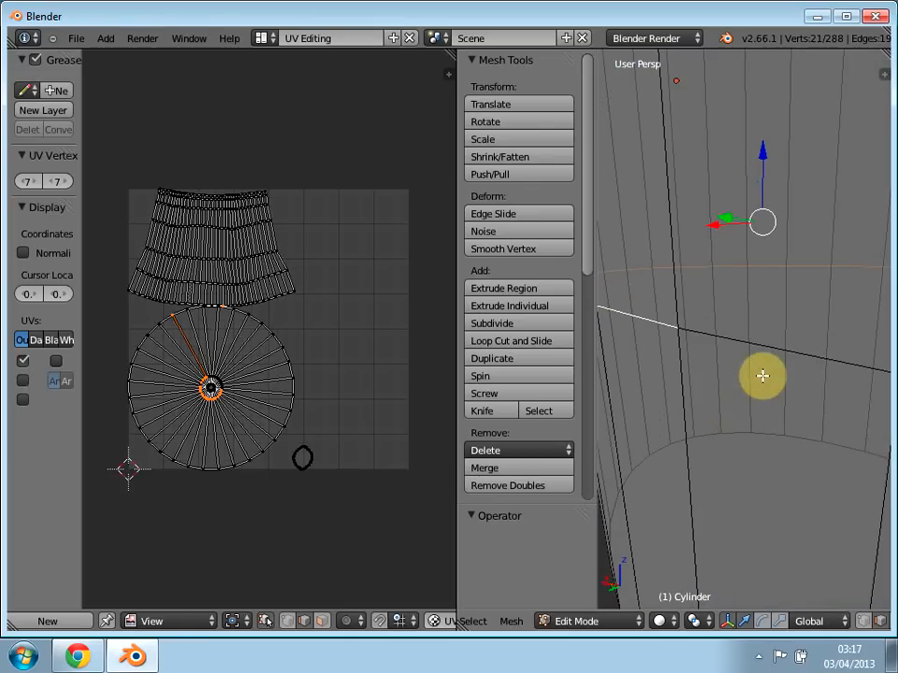
right_click(726, 338, "shift")
scroll(760, 420, "up", 4)
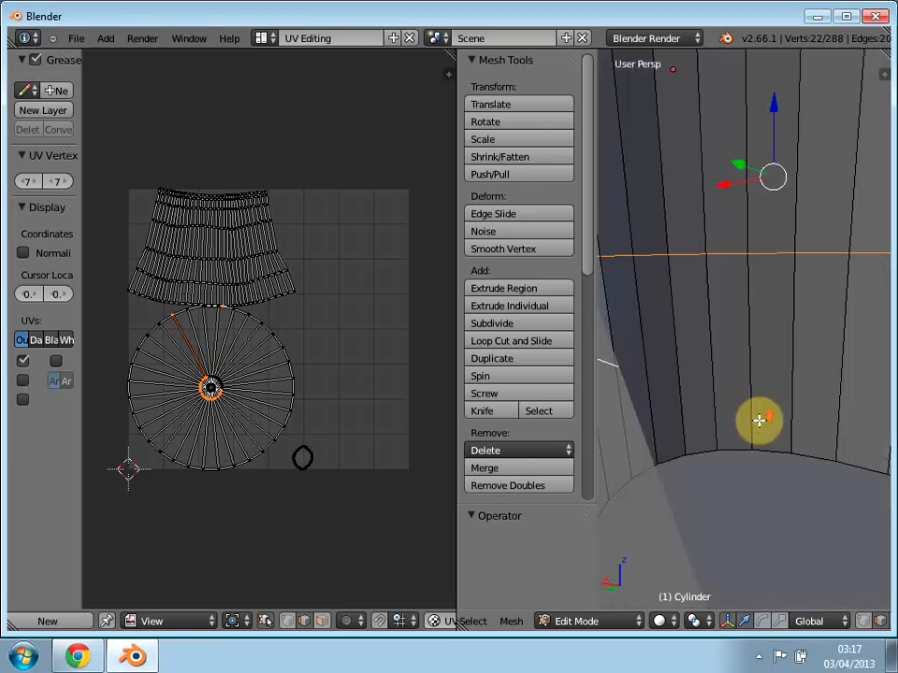
middle_click_drag(744, 424, 892, 426)
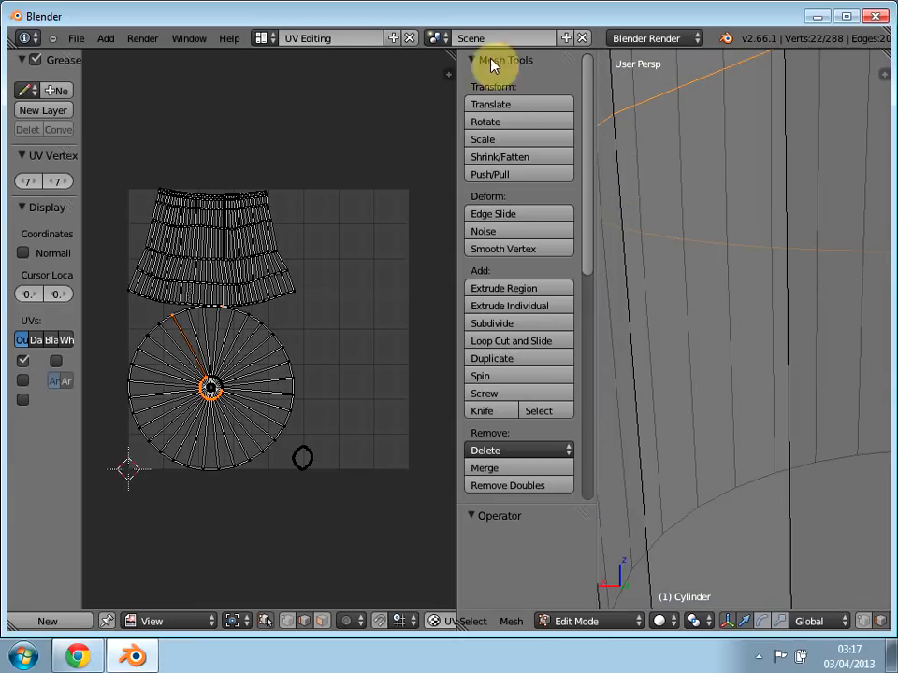
Step: Return to the Default screen layout, keeping the partial ring selection in wireframe
left_click(261, 38)
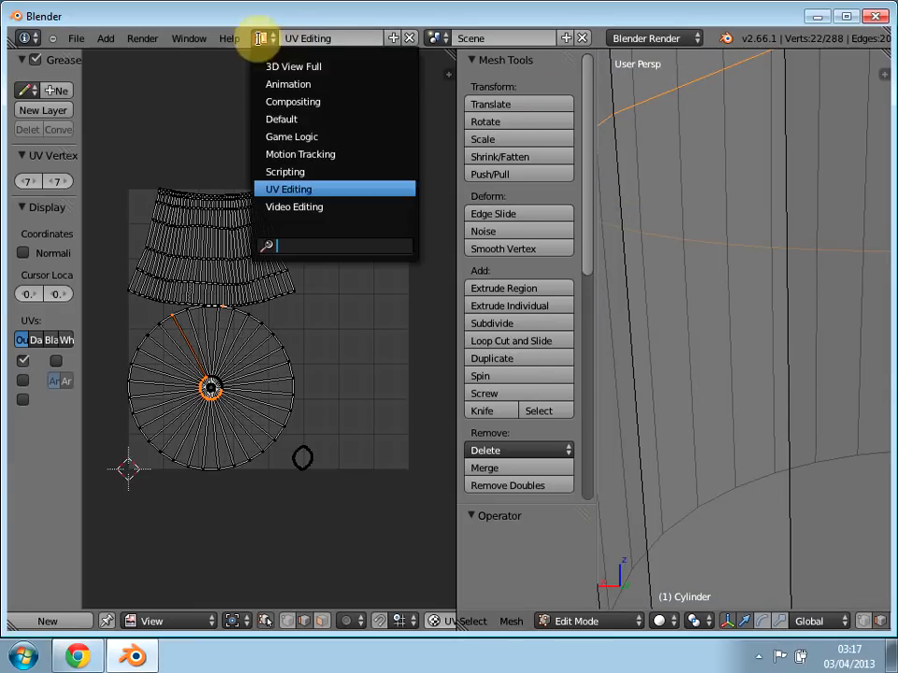
left_click(290, 120)
scroll(440, 370, "down", 6)
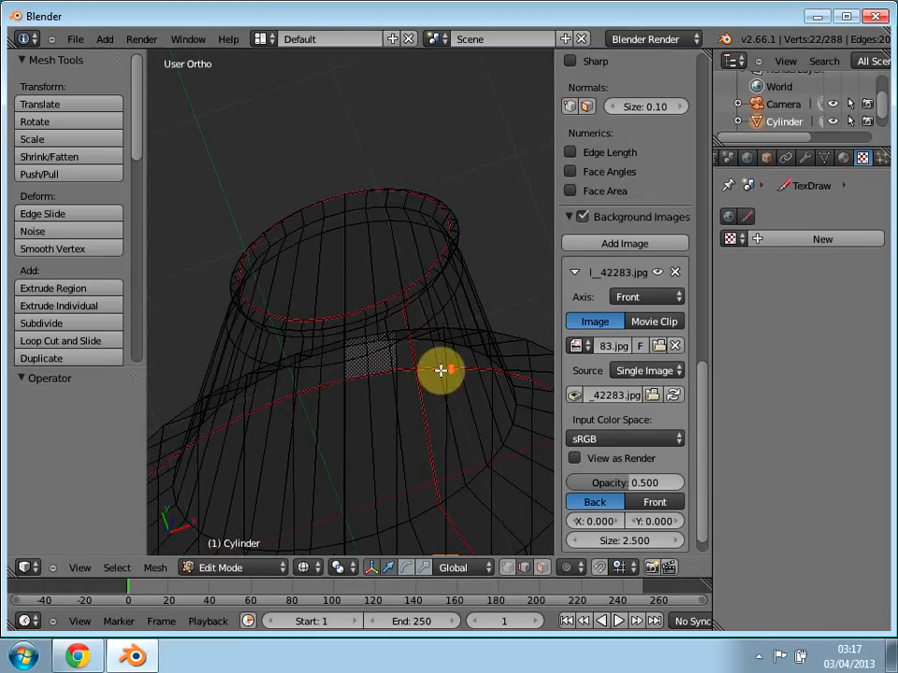
scroll(440, 370, "up", 3)
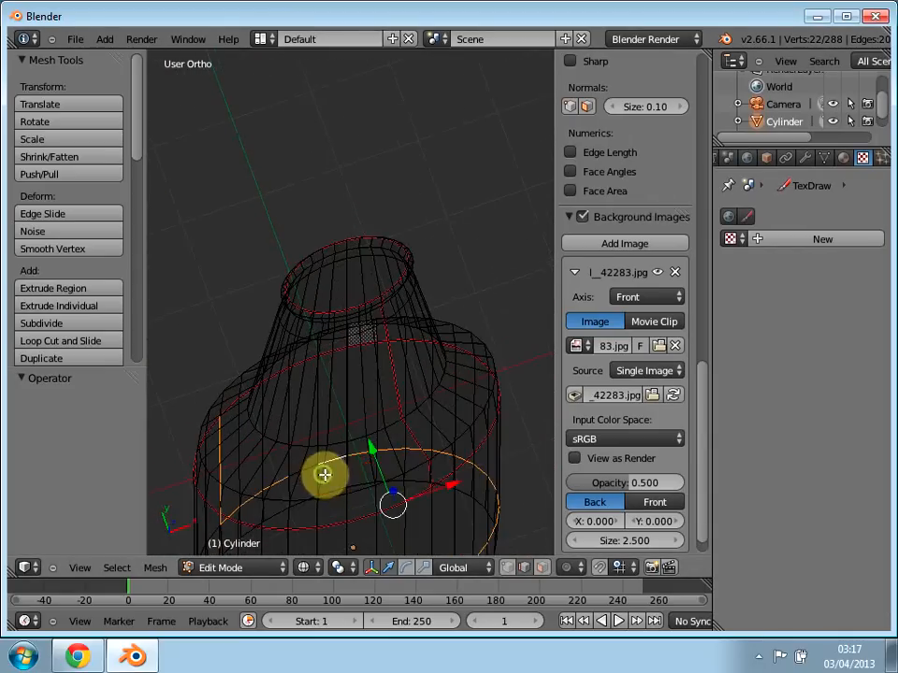
Step: Extend the selection with more of the unselected edges along the lower body ring in the wireframe
middle_click_drag(323, 475, 399, 329)
middle_click_drag(347, 445, 361, 32, "shift")
scroll(364, 387, "up", 1)
scroll(363, 388, "down", 1)
scroll(363, 387, "up", 1)
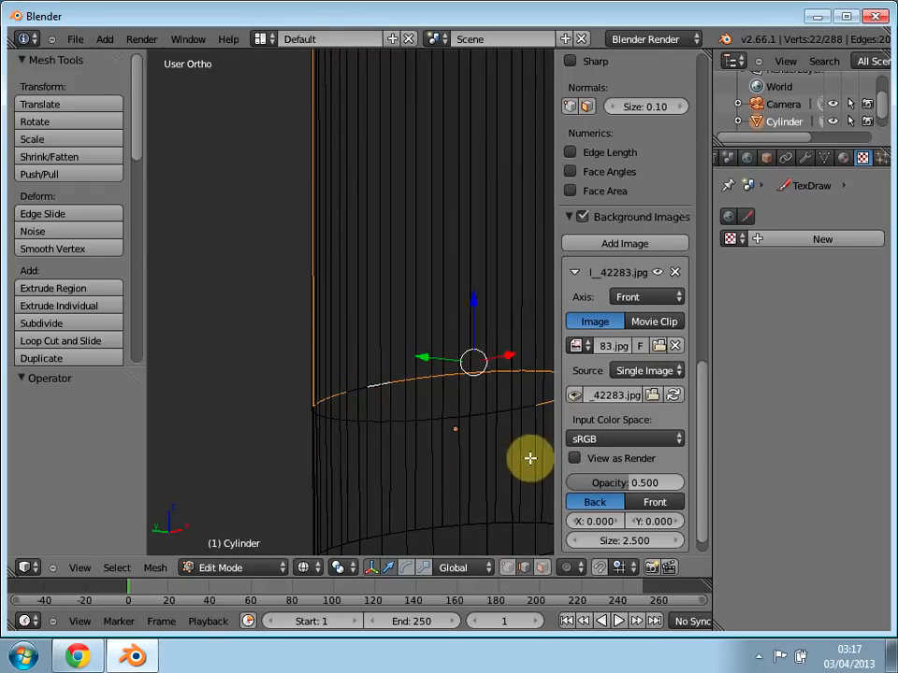
middle_click_drag(465, 441, 405, 433)
scroll(405, 429, "down", 2)
scroll(405, 427, "up", 5)
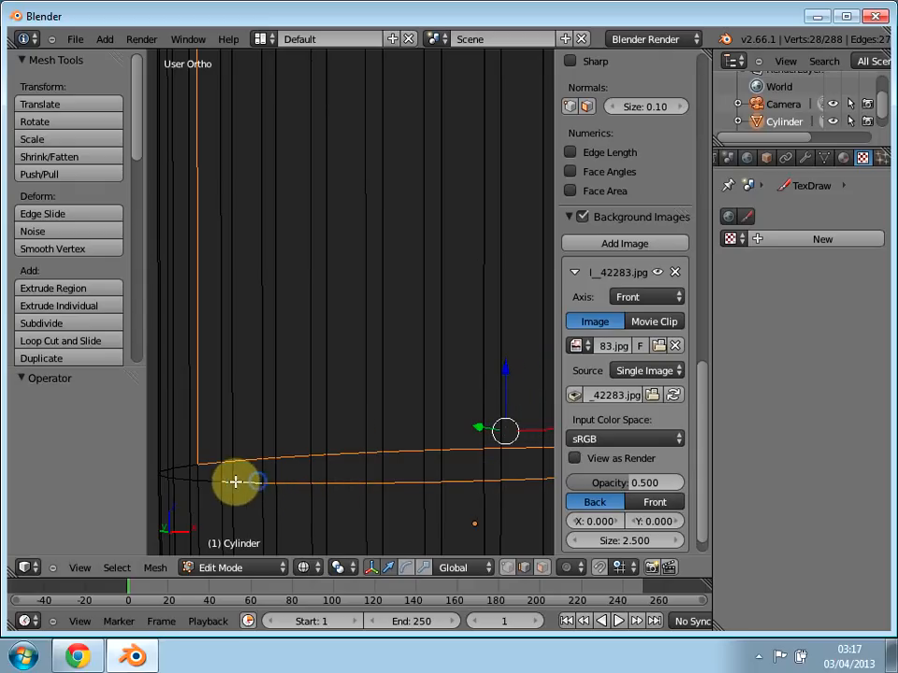
Step: Add the remaining edges near the vertical edge to close the selection around the whole lower body ring
middle_click_drag(226, 489, 333, 489)
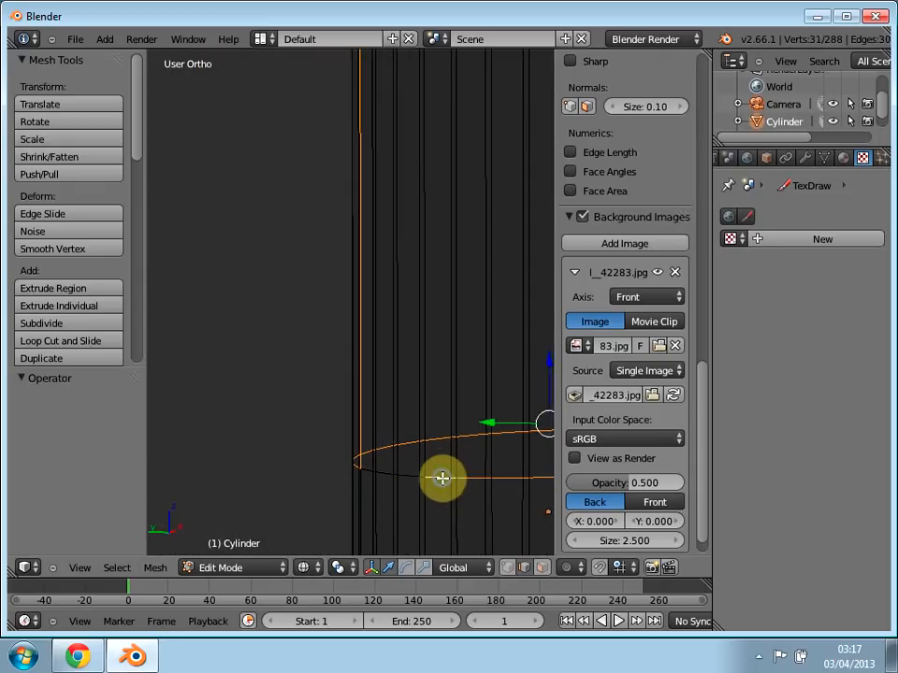
right_click(380, 475, "shift")
right_click(367, 466, "shift")
middle_click_drag(417, 502, 270, 483)
scroll(271, 479, "down", 6)
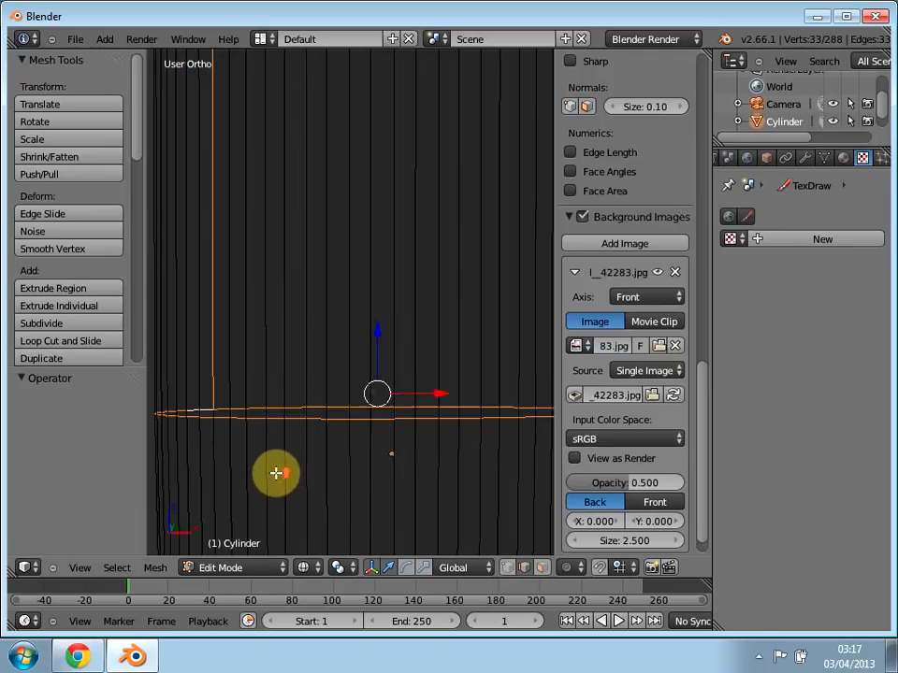
Step: Mark the selected vertical edge and the lower body ring as a seam
middle_click_drag(381, 399, 336, 453)
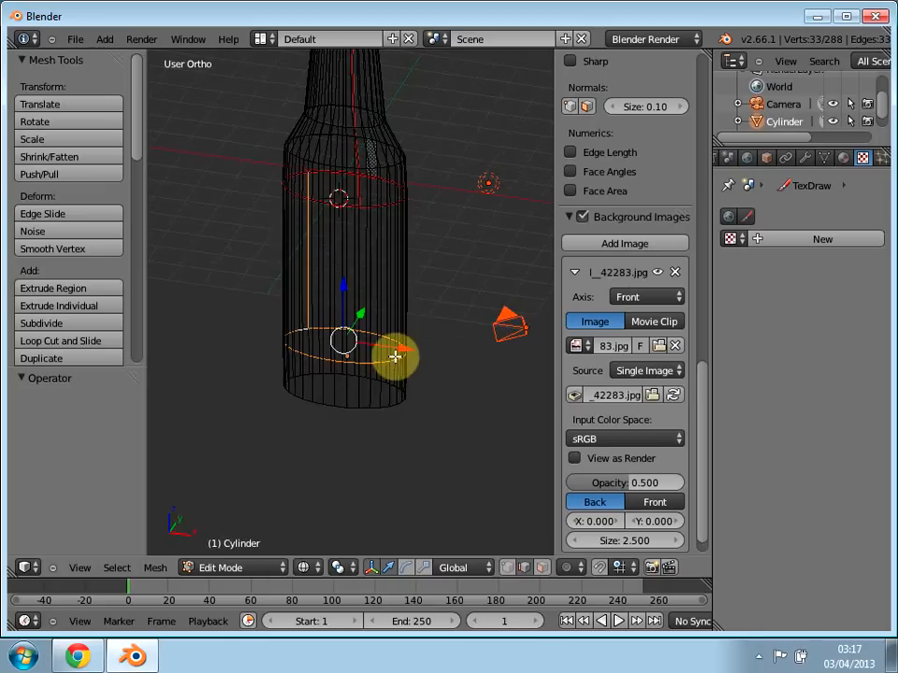
key("ctrl+e")
left_click(345, 349)
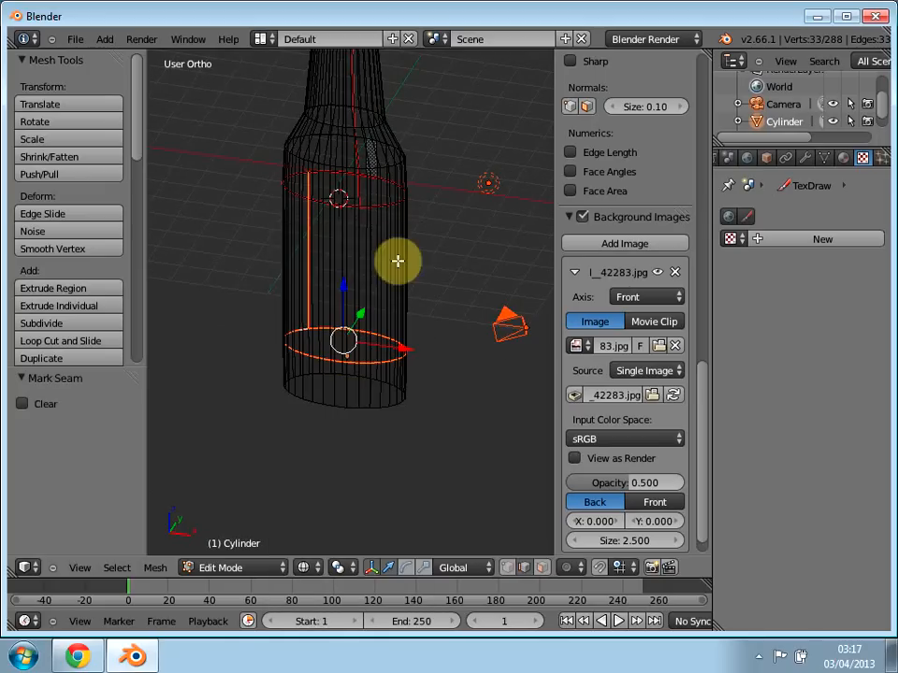
Step: Switch to the UV Editing layout and unwrap the entire bottle mesh with the plain Unwrap method
left_click(260, 40)
left_click(260, 40)
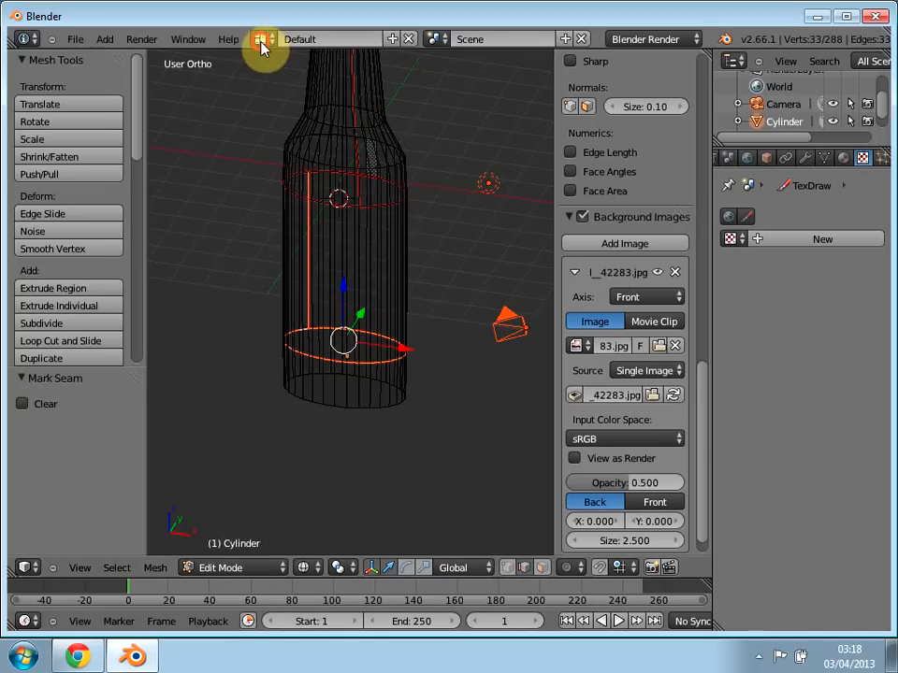
left_click(260, 41)
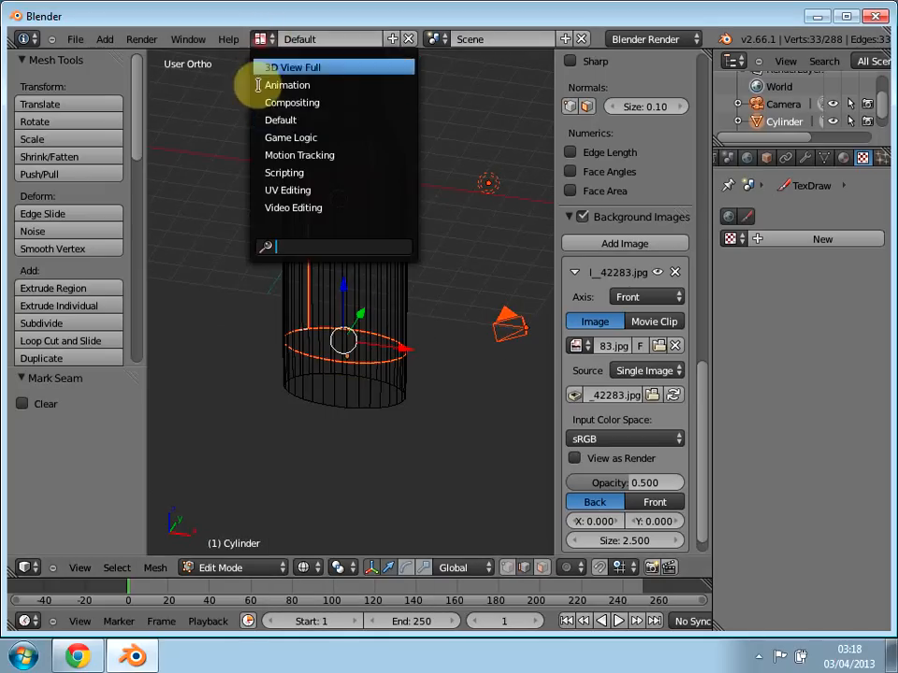
left_click(280, 190)
key("a")
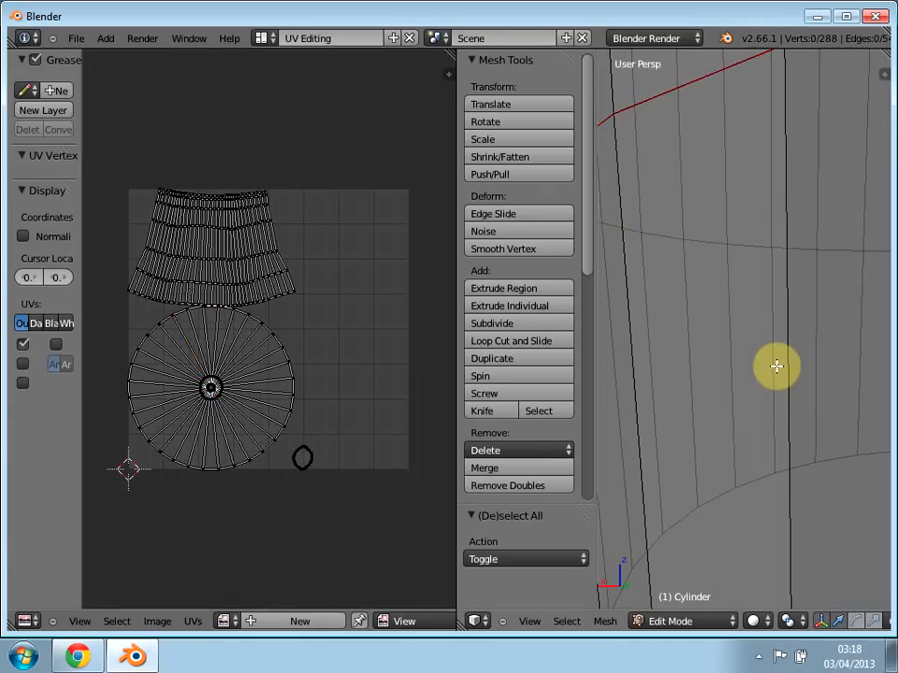
key("a")
key("u")
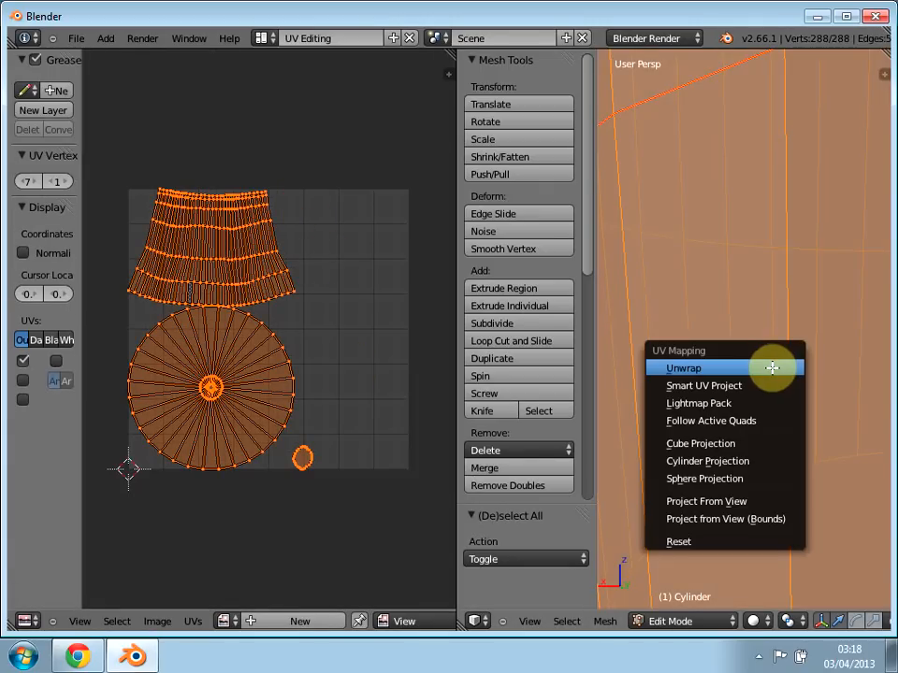
left_click(739, 368)
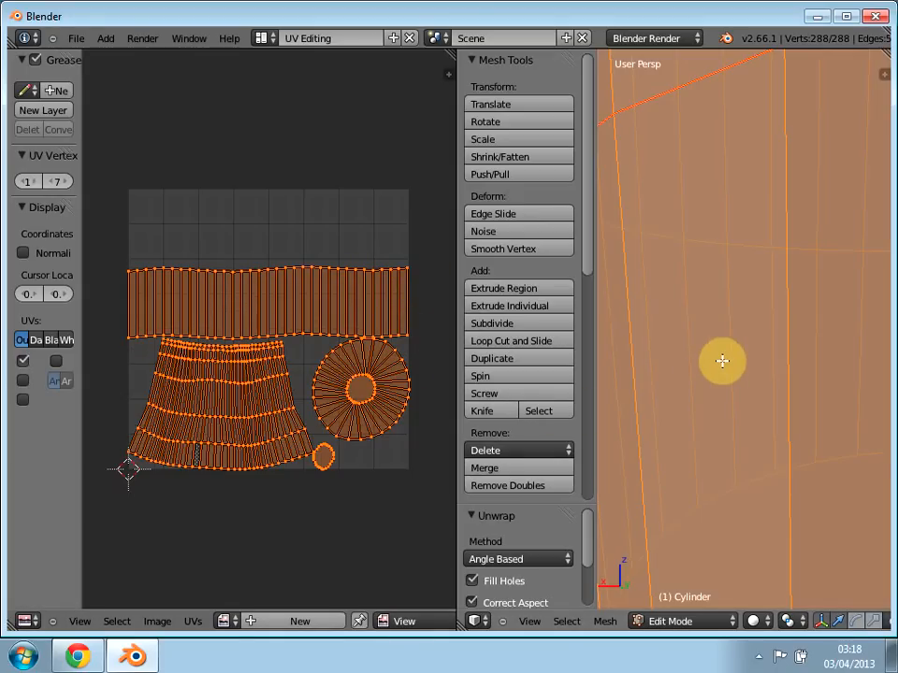
Step: Check the seams on the lower part of the unwrapped bottle and go back to the Default screen layout
key("KP_1")
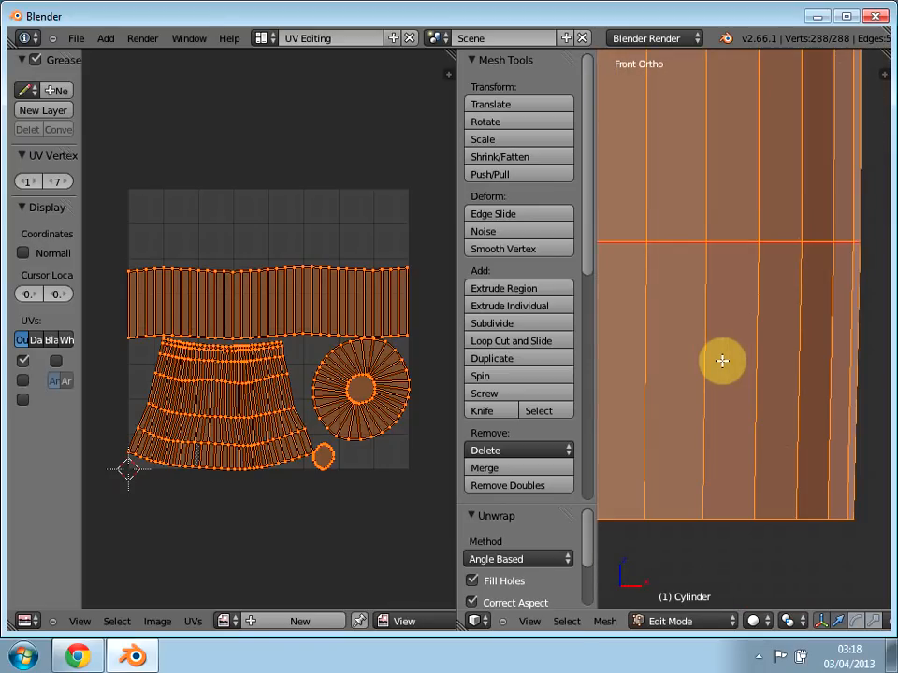
scroll(677, 405, "down", 2)
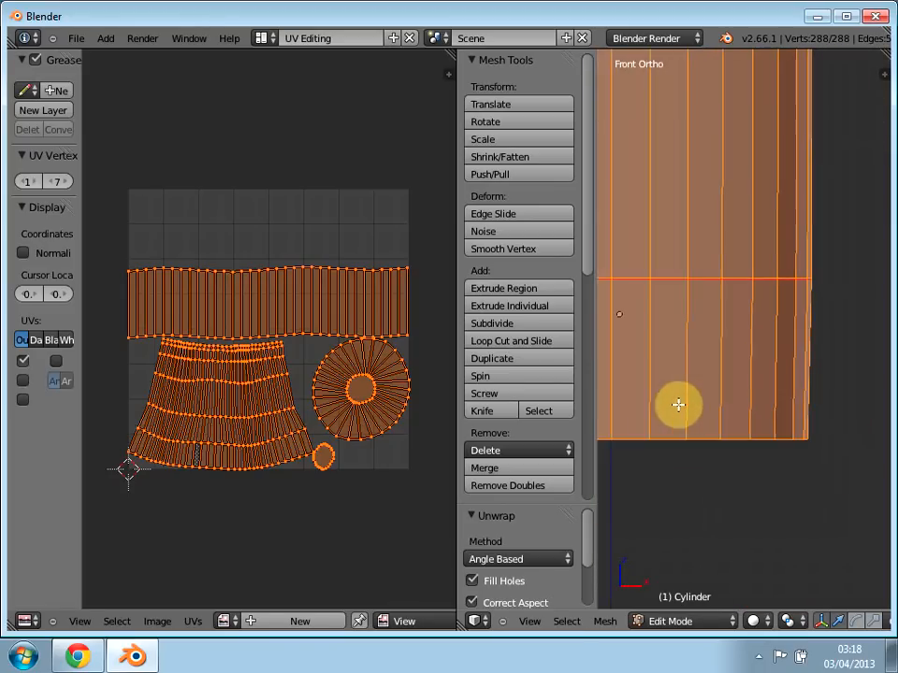
scroll(677, 405, "down", 3)
middle_click_drag(674, 405, 720, 429)
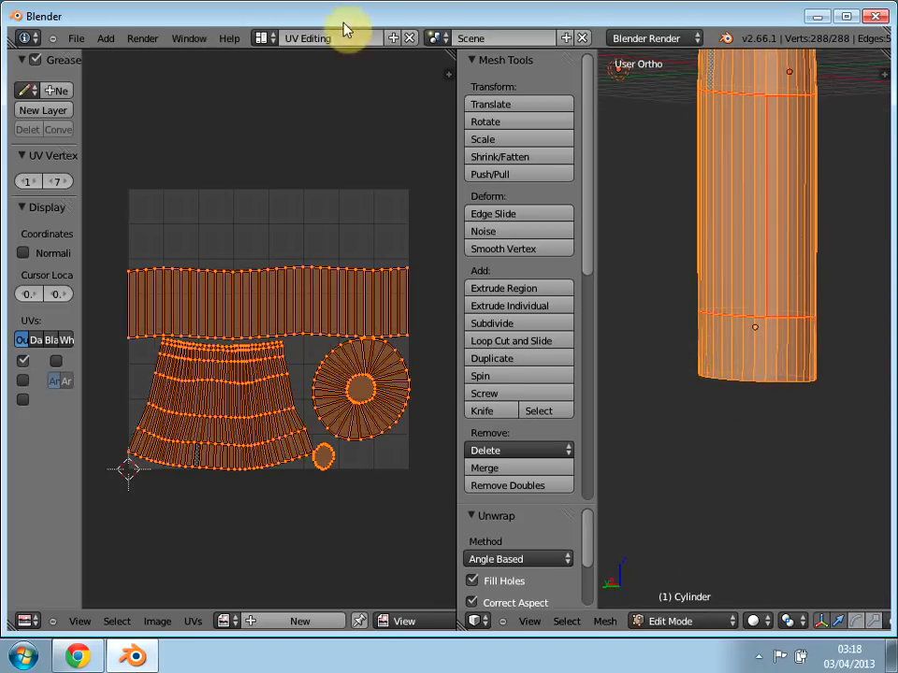
left_click(263, 37)
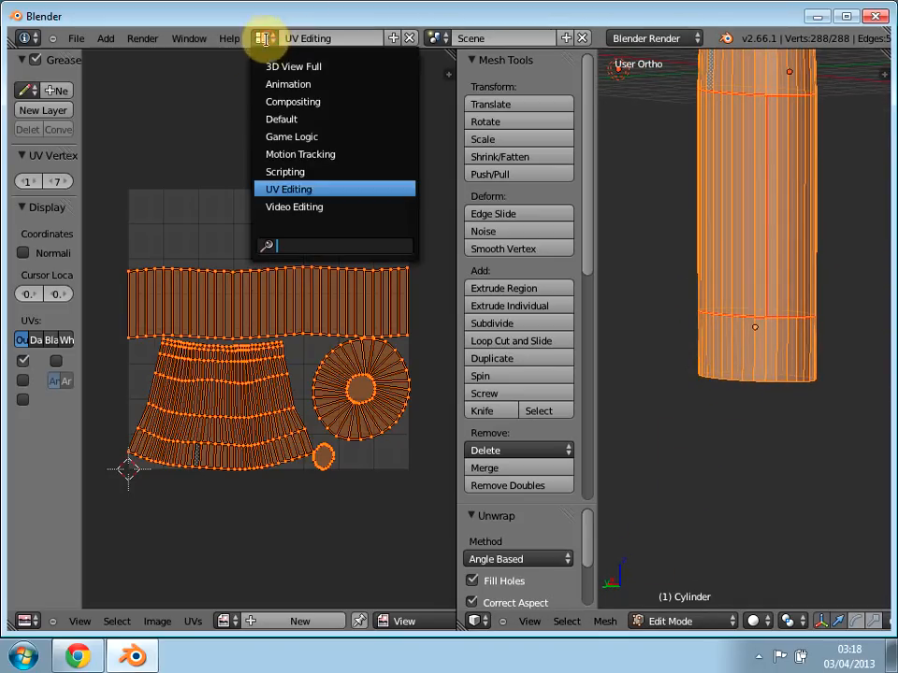
left_click(292, 116)
Step: Leave the whole bottle mesh deselected, ready for picking edges below the lower seam ring
middle_click_drag(419, 413, 439, 348)
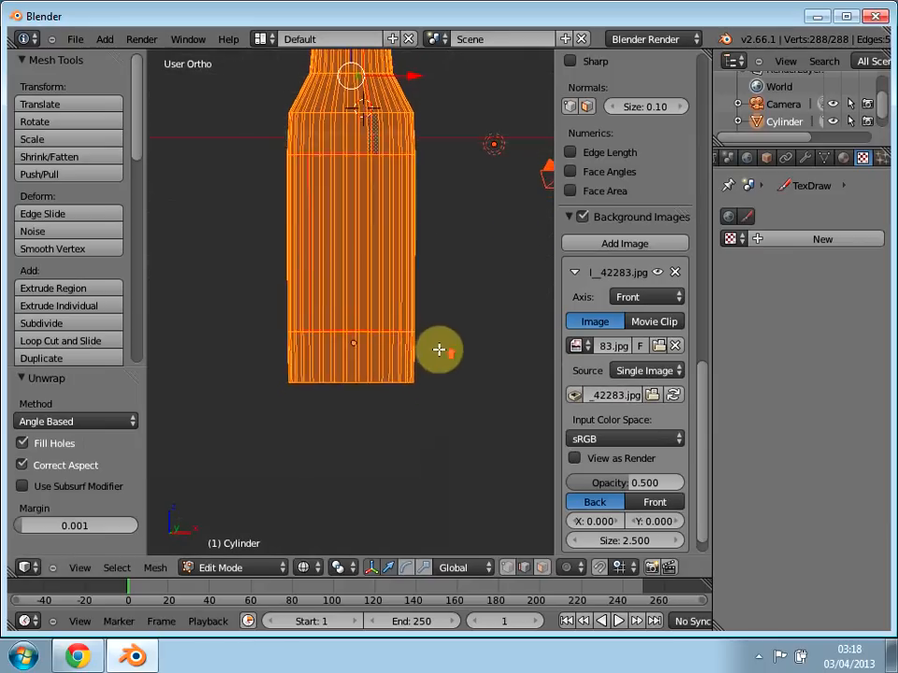
scroll(399, 352, "up", 3)
right_click(379, 388)
middle_click_drag(383, 415, 419, 453)
scroll(419, 453, "up", 2)
key("a")
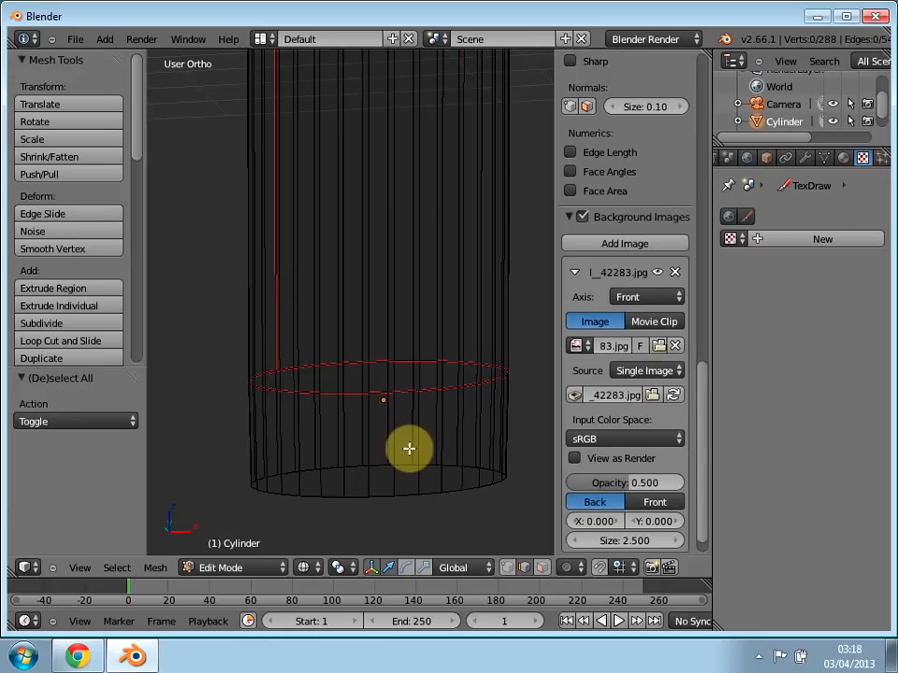
key("a")
Step: Select a vertical edge from the lower seam ring down to the base rim, plus two adjoining rim edges
scroll(399, 470, "up", 1)
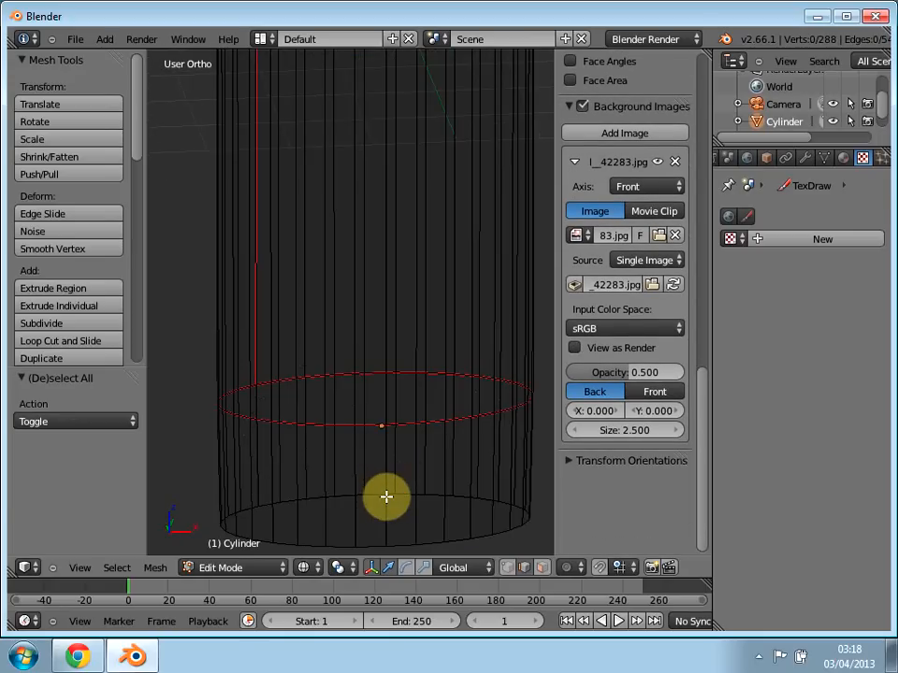
middle_click_drag(311, 521, 329, 495, "shift")
middle_click_drag(370, 523, 386, 348)
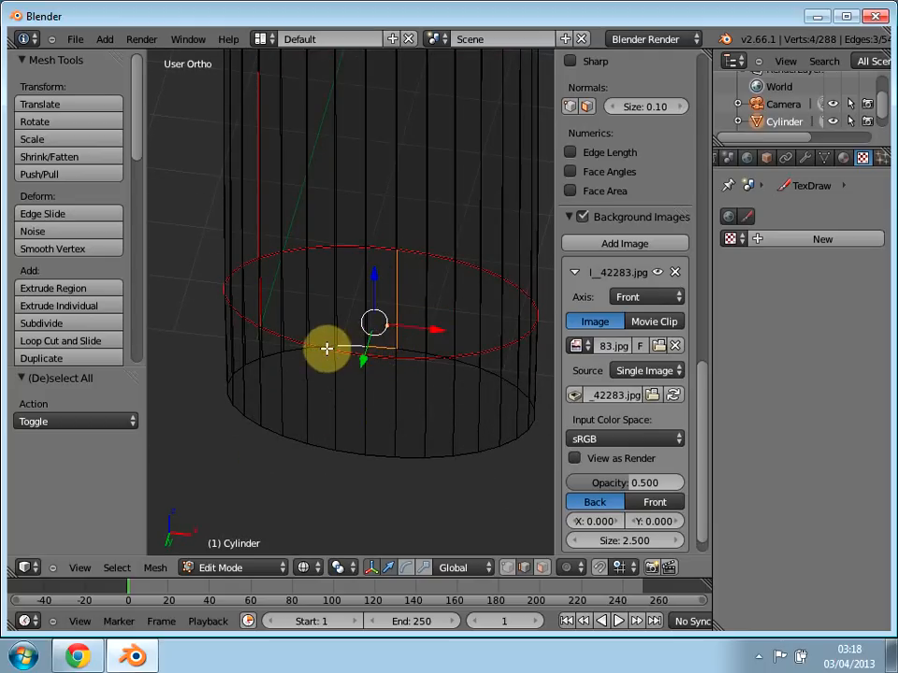
Step: Add the base-rim edges along the far side of the bottle to the selection, undoing stray vertical-edge picks
middle_click_drag(310, 366, 292, 427)
key("ctrl+z")
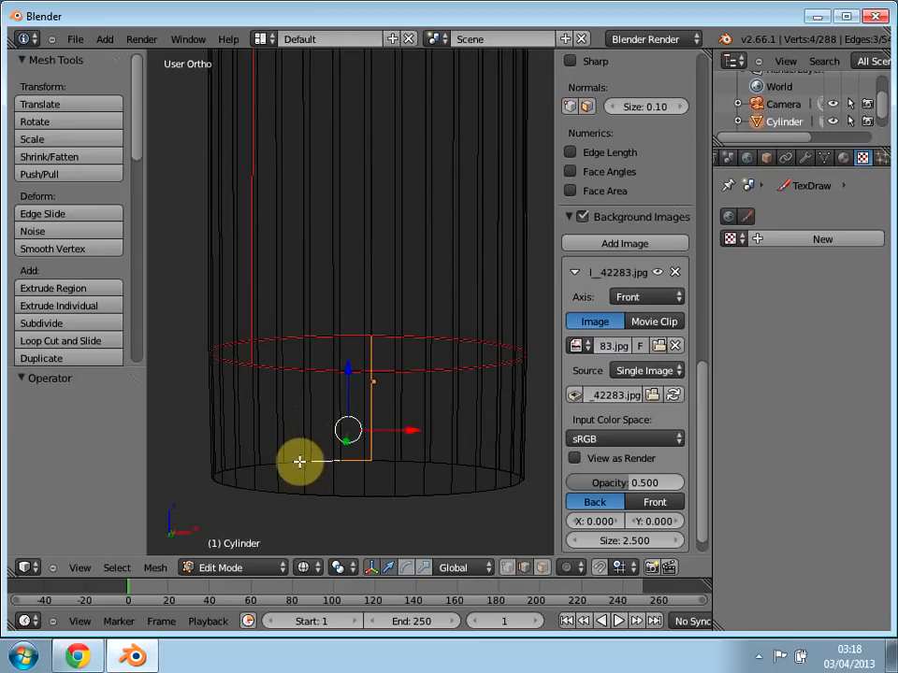
right_click(297, 462, "shift")
right_click(271, 463, "shift")
right_click(246, 464, "shift")
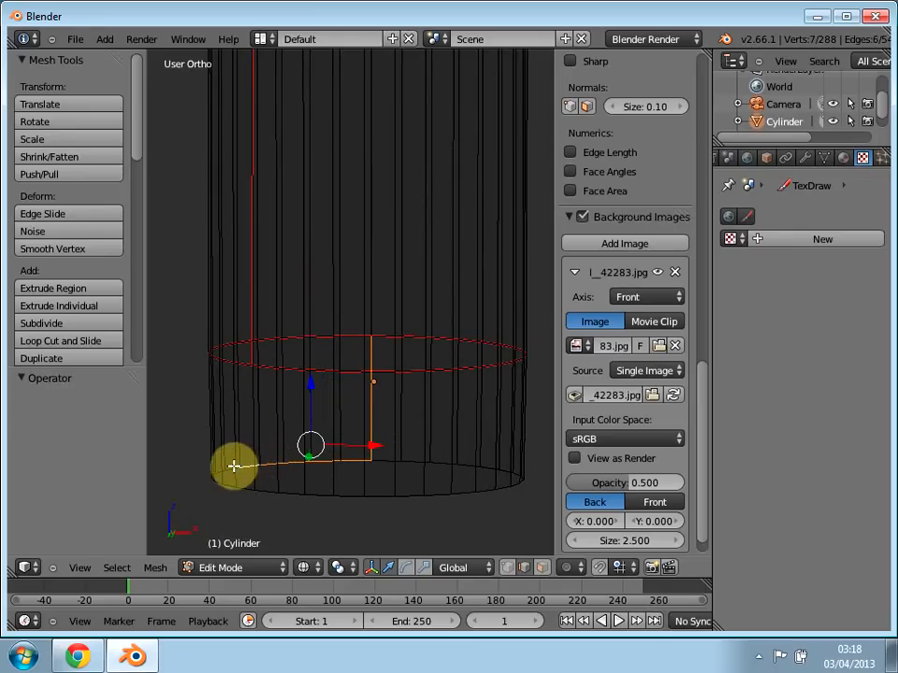
middle_click_drag(222, 473, 248, 361)
scroll(455, 464, "up", 2)
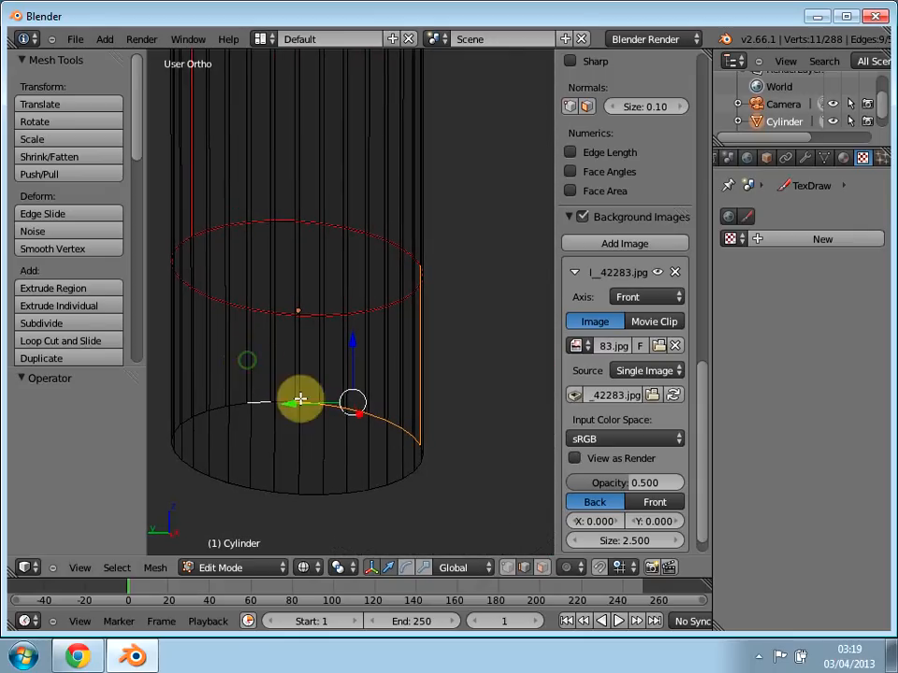
left_click(231, 408, "ctrl")
right_click(222, 410, "shift")
right_click(192, 413, "shift")
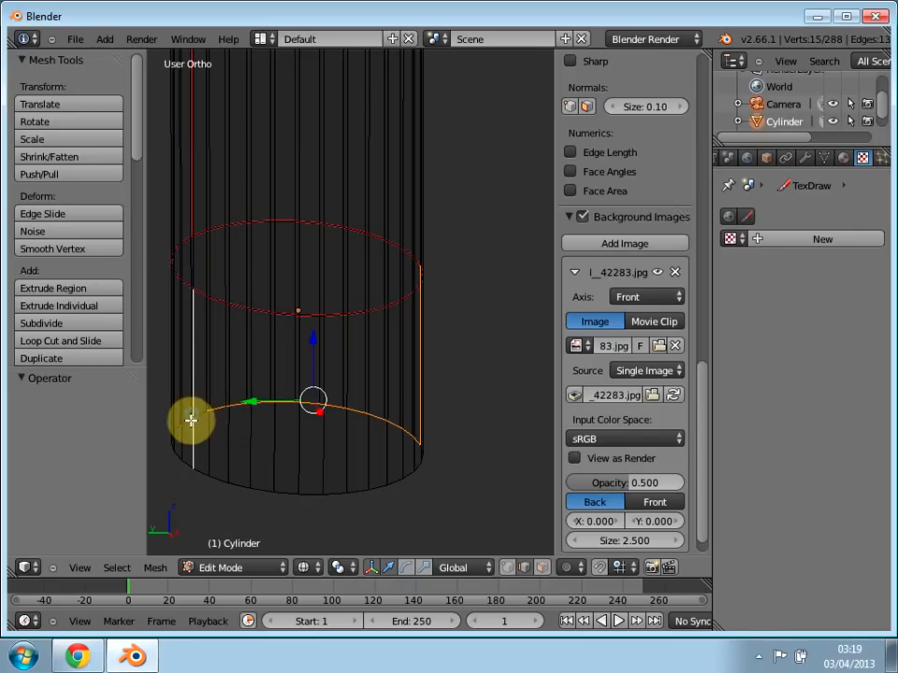
key("ctrl+z")
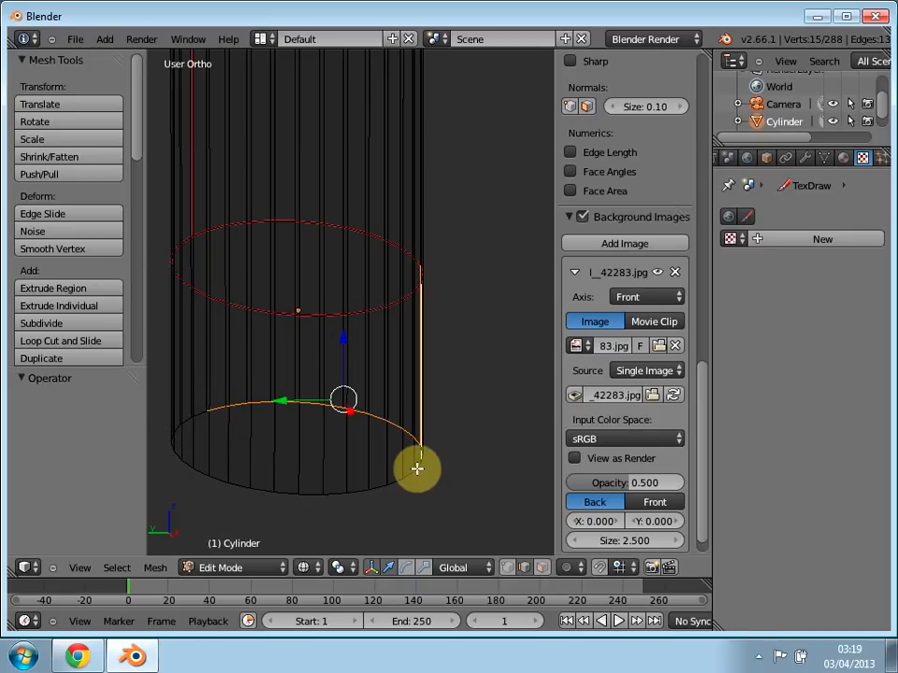
key("ctrl+z")
Step: Extend the edge selection around the base rim past the selected vertical edge and along the near side
scroll(418, 479, "up", 1)
middle_click_drag(417, 482, 344, 483)
right_click(360, 476, "shift")
right_click(407, 479, "shift")
right_click(440, 481, "shift")
right_click(486, 480, "shift")
right_click(499, 478, "shift")
middle_click_drag(501, 477, 377, 511)
right_click(404, 518, "shift")
right_click(426, 515, "shift")
right_click(448, 513, "shift")
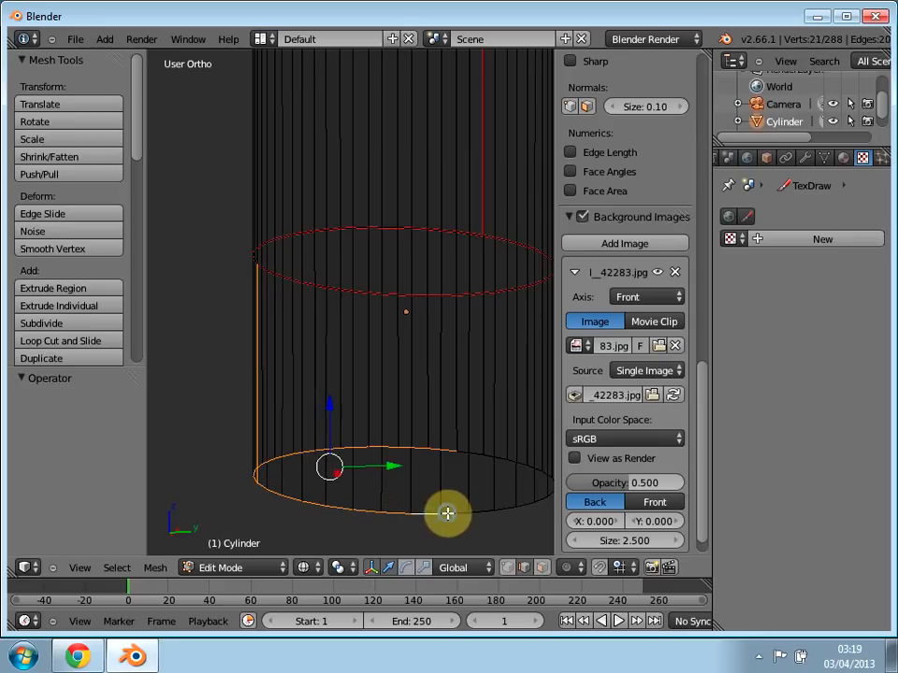
Step: Select the remaining base-rim edges so the ring closes and the bottle's base face is included
right_click(503, 510, "shift")
right_click(532, 508, "shift")
middle_click_drag(530, 504, 370, 521)
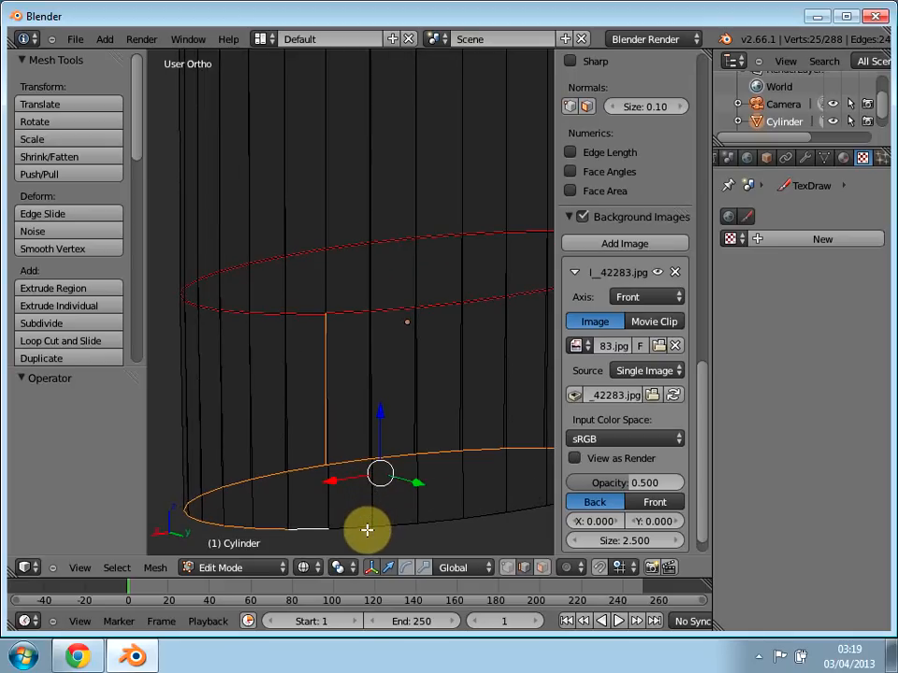
right_click(498, 520, "shift")
middle_click_drag(481, 521, 391, 521)
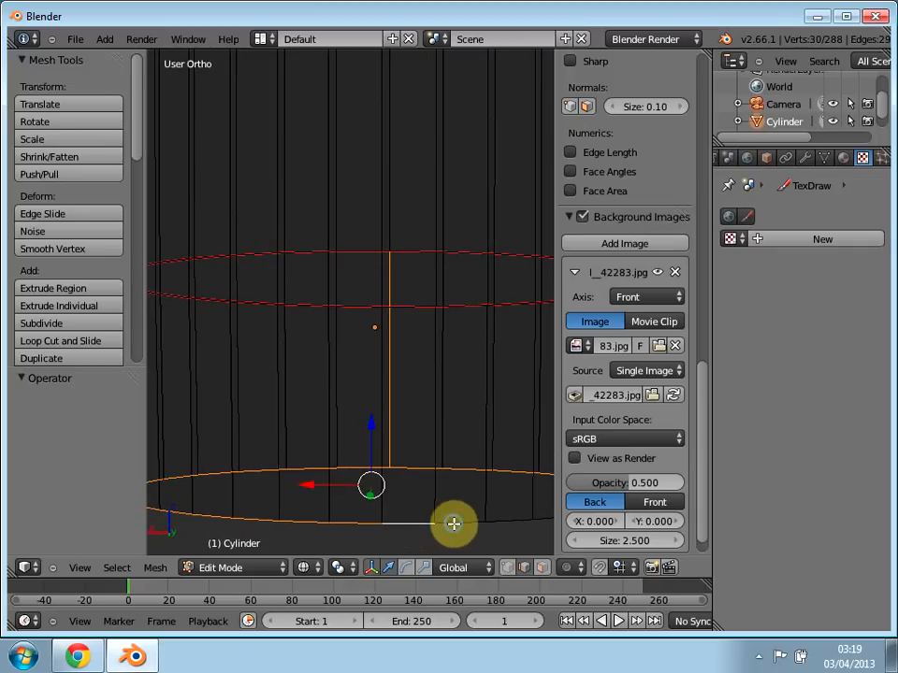
right_click(491, 524, "shift")
middle_click_drag(512, 525, 416, 485)
right_click(389, 531, "shift")
key("f")
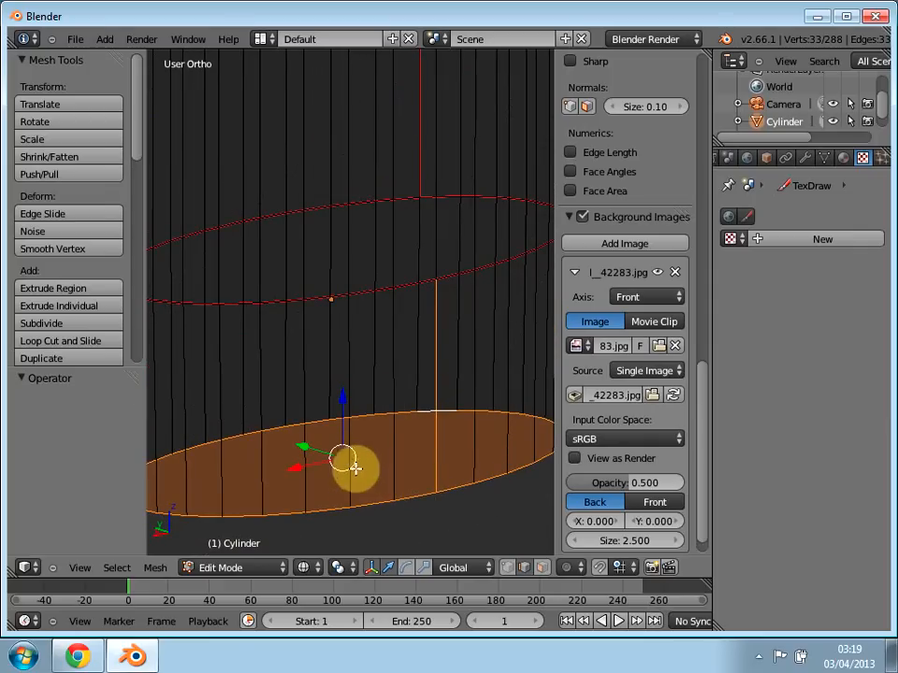
Step: Restrict the selection to the base face in face select mode and mark its outline as a seam
left_click(542, 568)
middle_click_drag(387, 472, 387, 437)
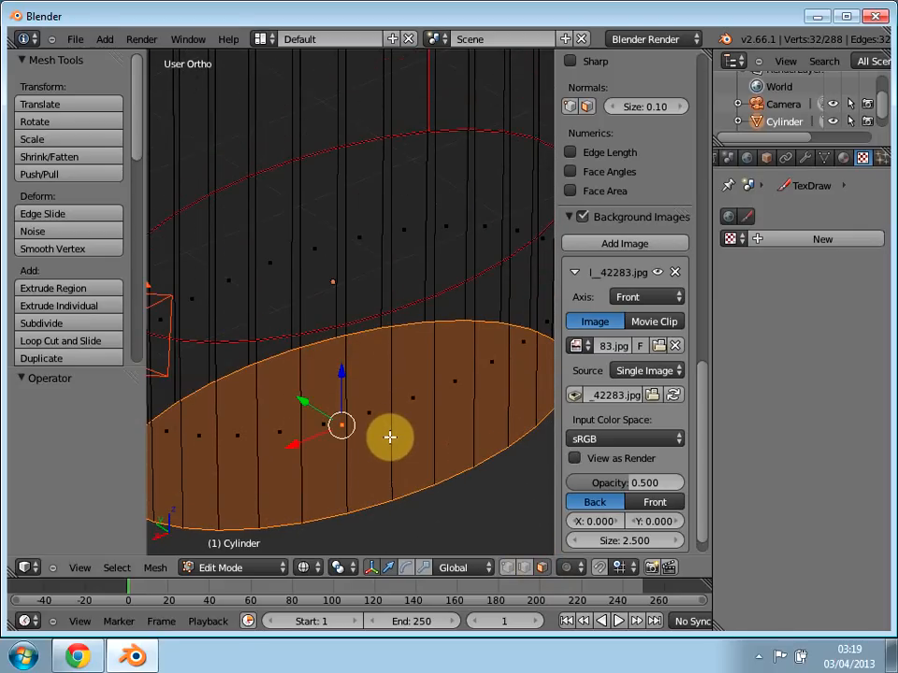
key("ctrl+e")
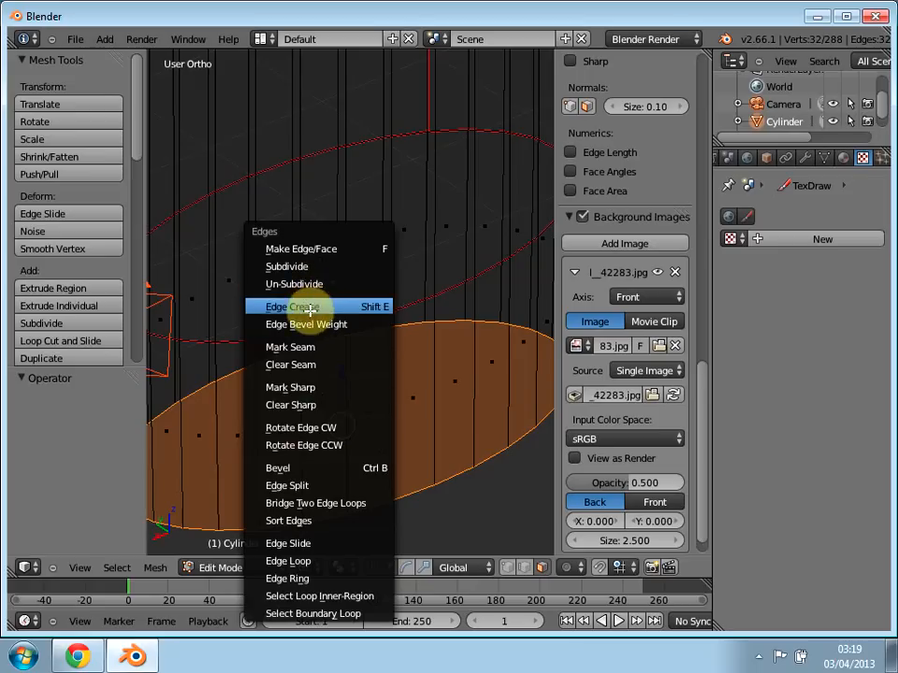
left_click(315, 347)
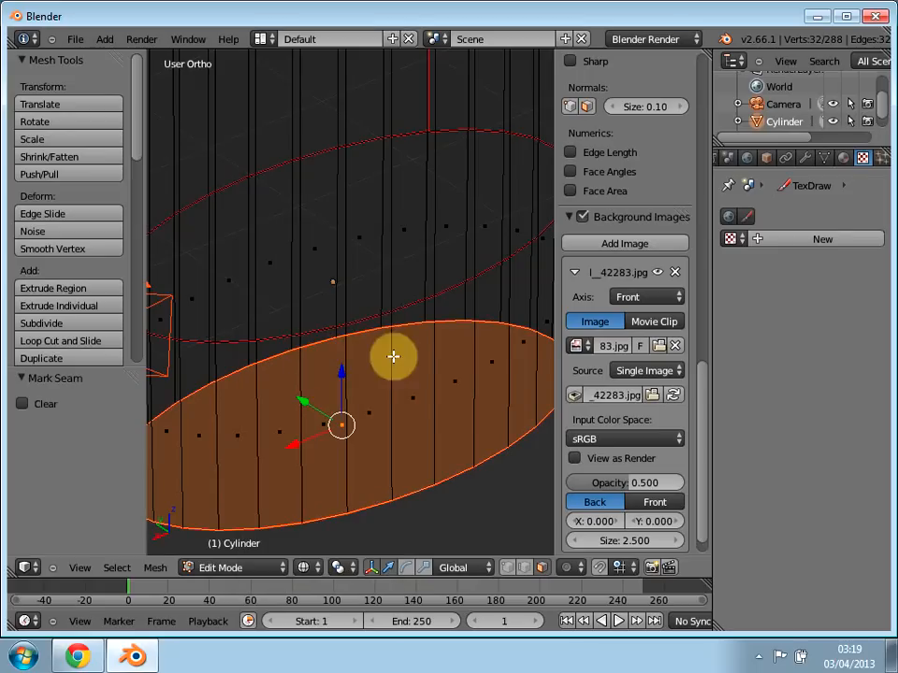
Step: Select one vertical edge between the lower seam ring and the base rim and mark it as a seam
middle_click_drag(419, 339, 432, 506)
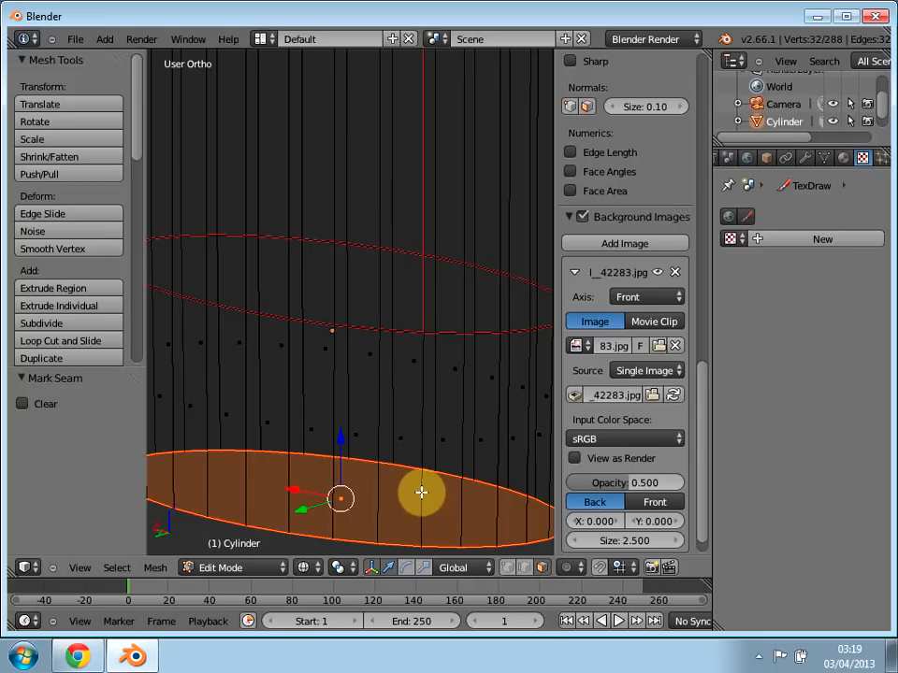
right_click(461, 477)
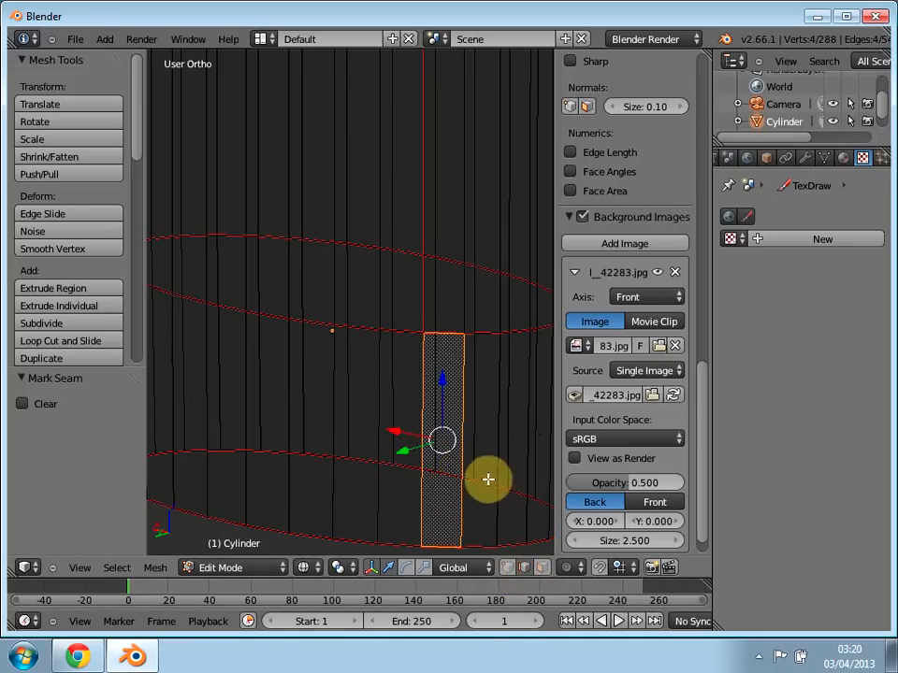
right_click(462, 465)
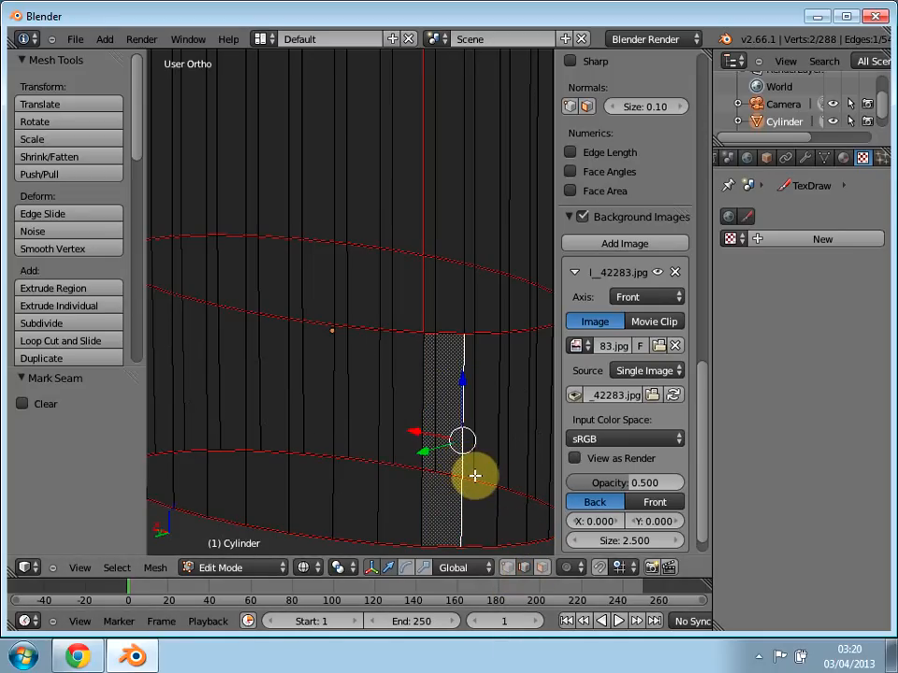
key("a")
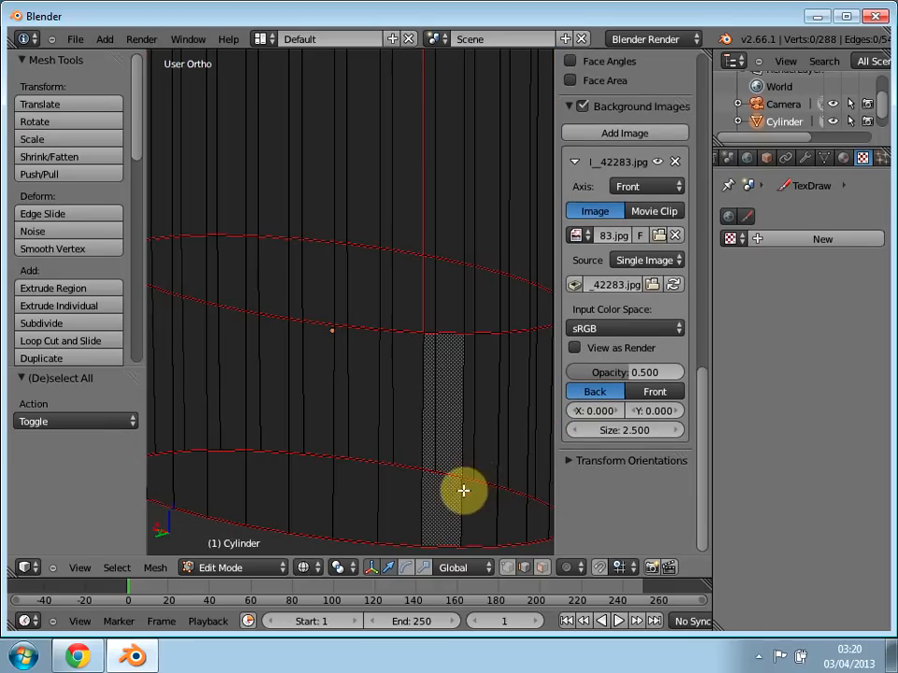
right_click(460, 490)
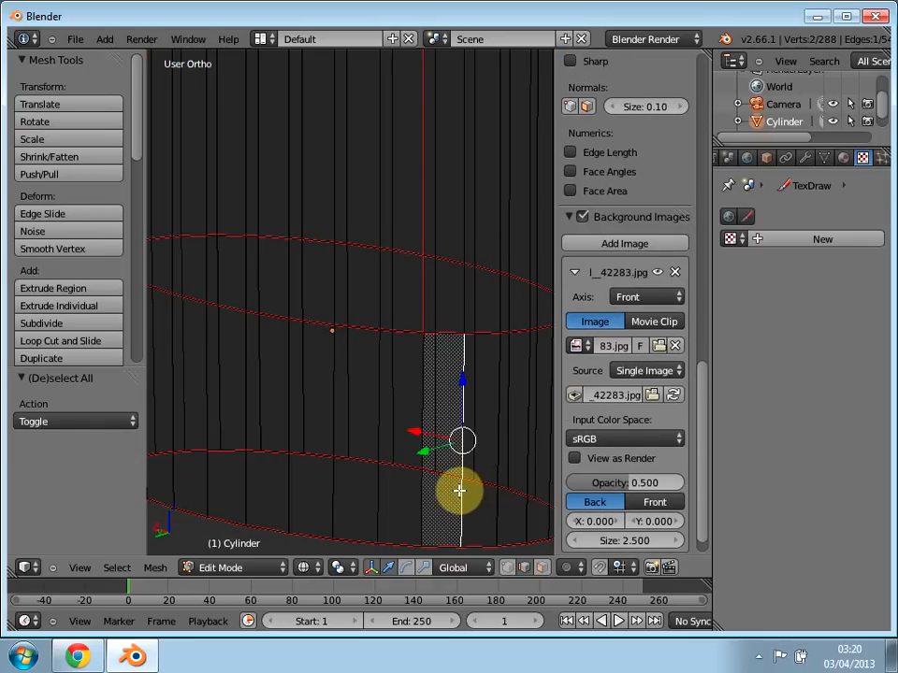
key("ctrl+e")
left_click(458, 347)
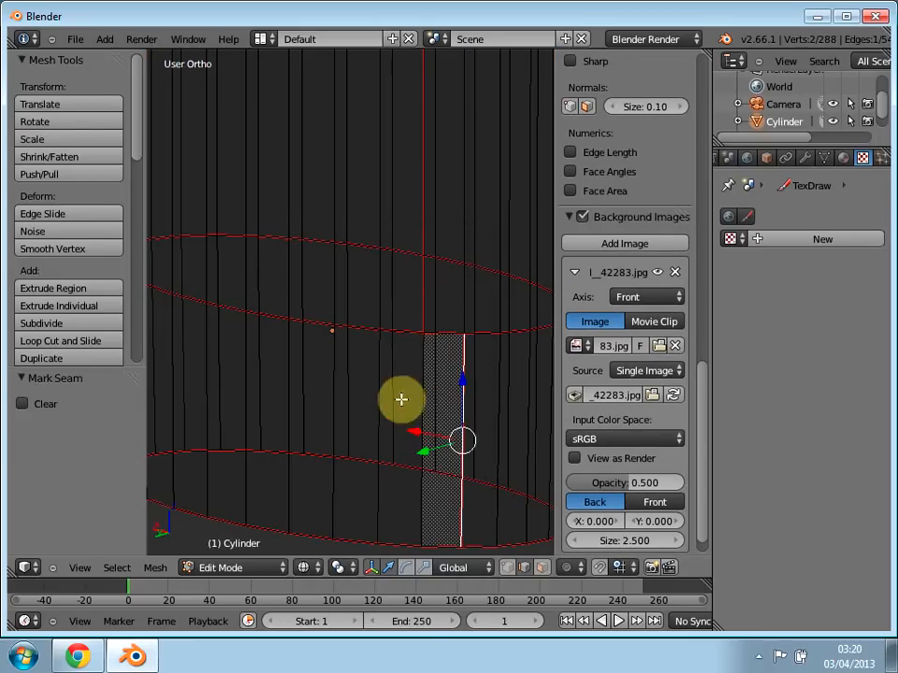
Step: Examine the bottle's seams from the base up to the neck, comparing them with the reference photo in front orthographic view
scroll(364, 273, "up", 1)
scroll(363, 273, "down", 5)
middle_click_drag(359, 287, 387, 371)
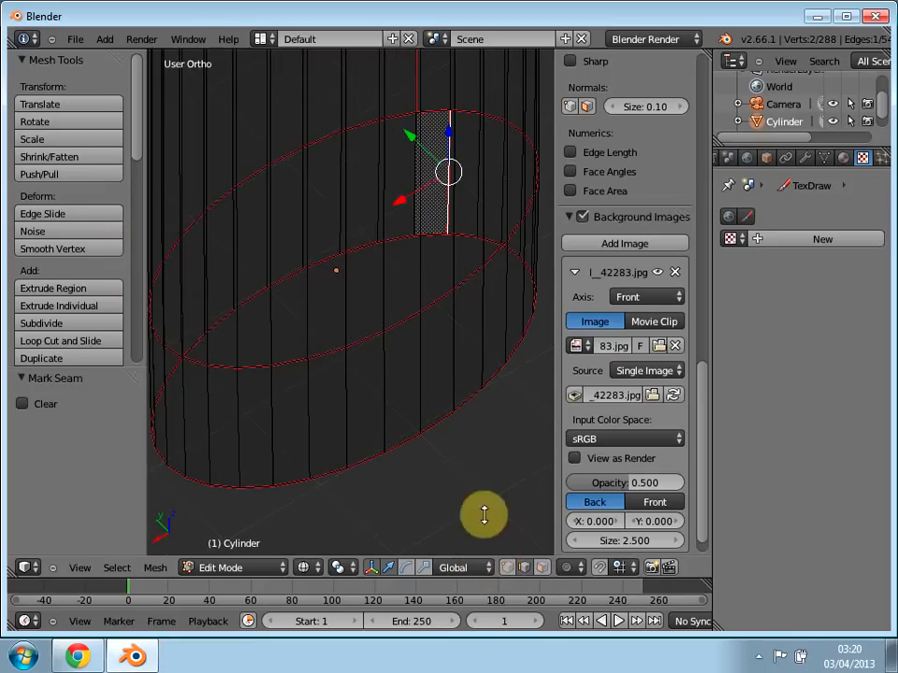
scroll(341, 236, "up", 2)
scroll(340, 246, "down", 3)
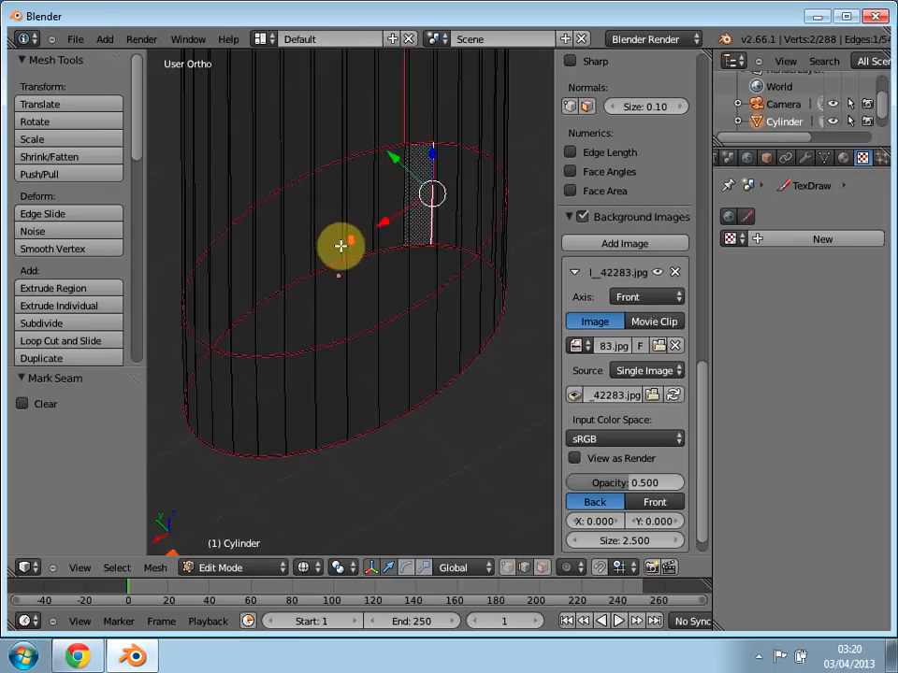
middle_click_drag(340, 245, 349, 304)
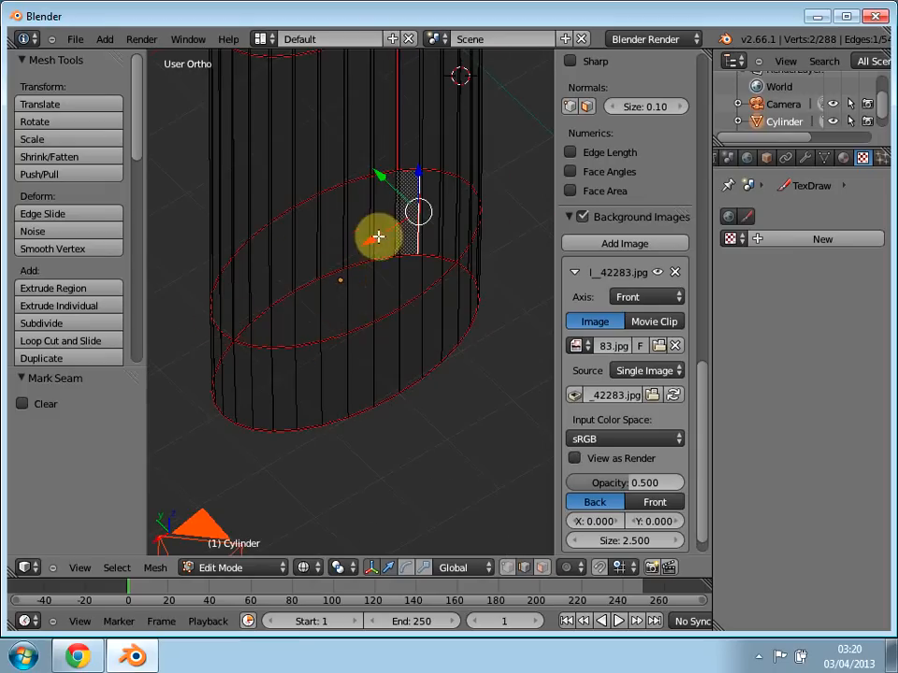
middle_click_drag(365, 258, 312, 323)
key("KP_1")
key("KP_5")
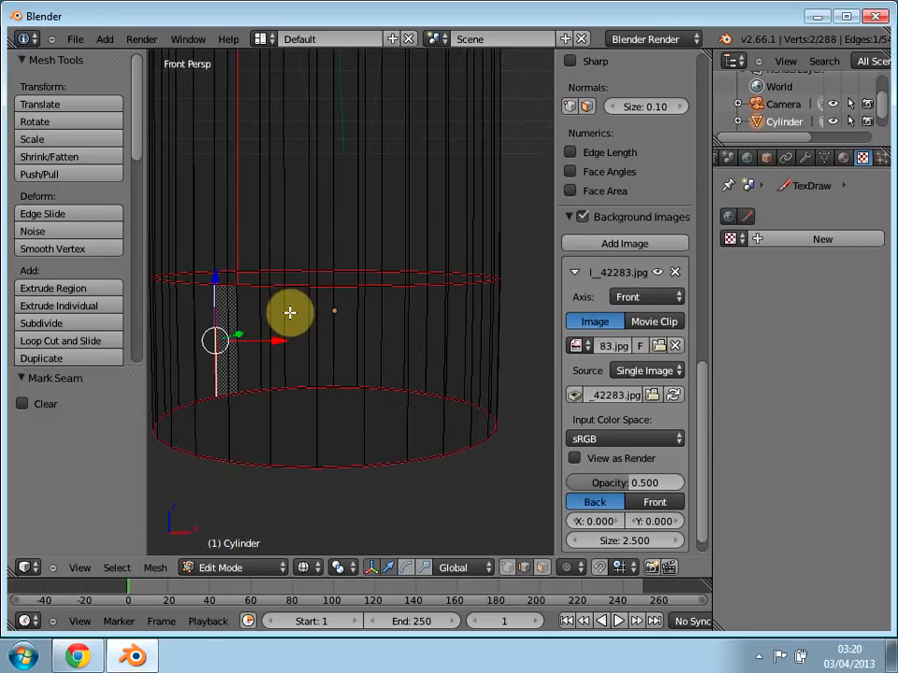
key("KP_5")
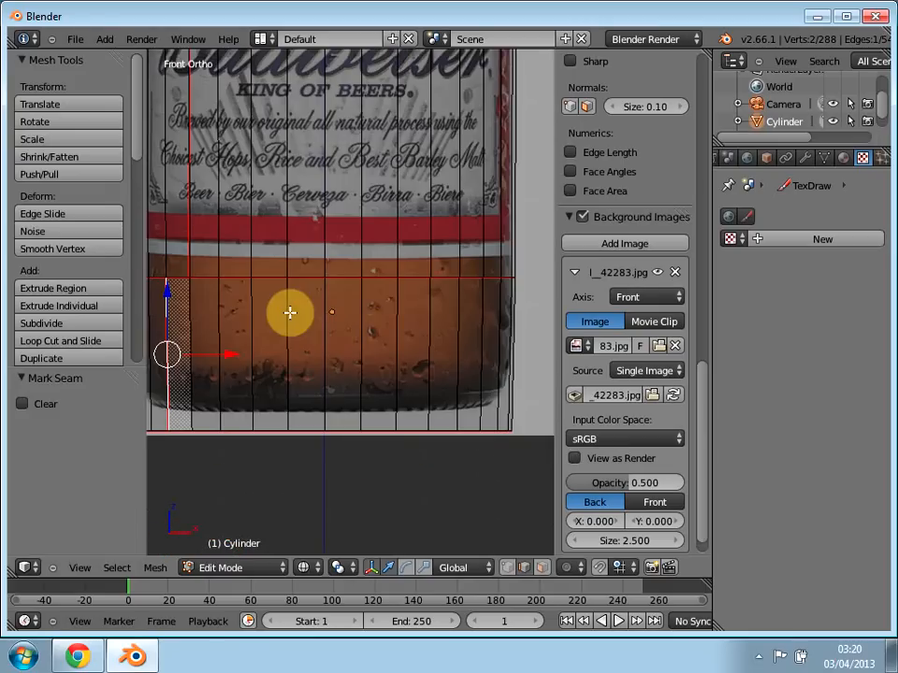
scroll(336, 377, "down", 2)
scroll(300, 294, "up", 1)
middle_click_drag(303, 326, 345, 624, "shift")
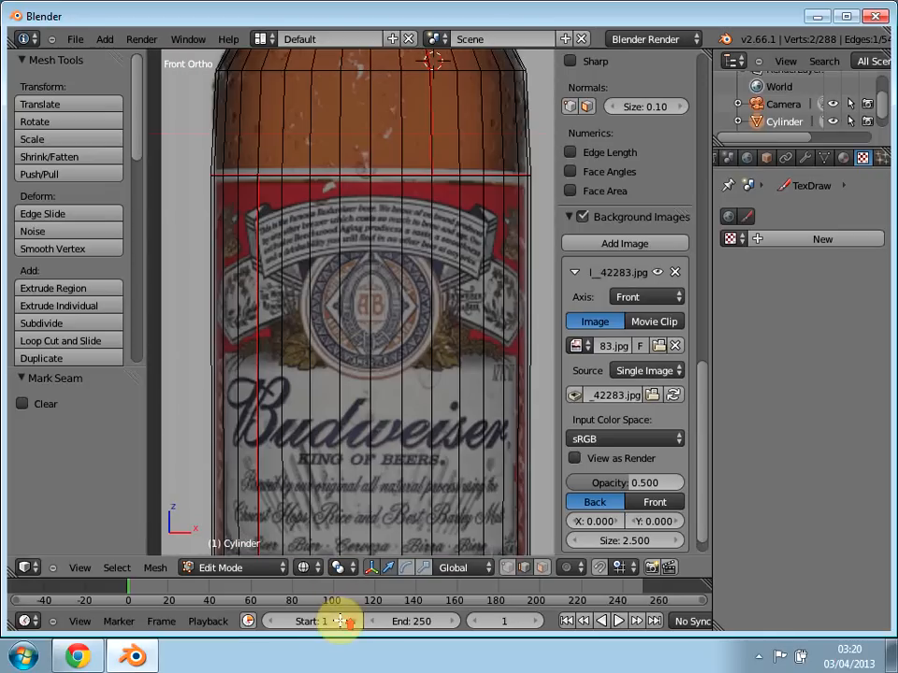
middle_click_drag(329, 252, 315, 547, "shift")
middle_click_drag(359, 257, 356, 439, "shift")
scroll(433, 366, "up", 1, "shift")
scroll(439, 241, "down", 1, "shift")
middle_click_drag(343, 217, 347, 273)
scroll(252, 140, "up", 2)
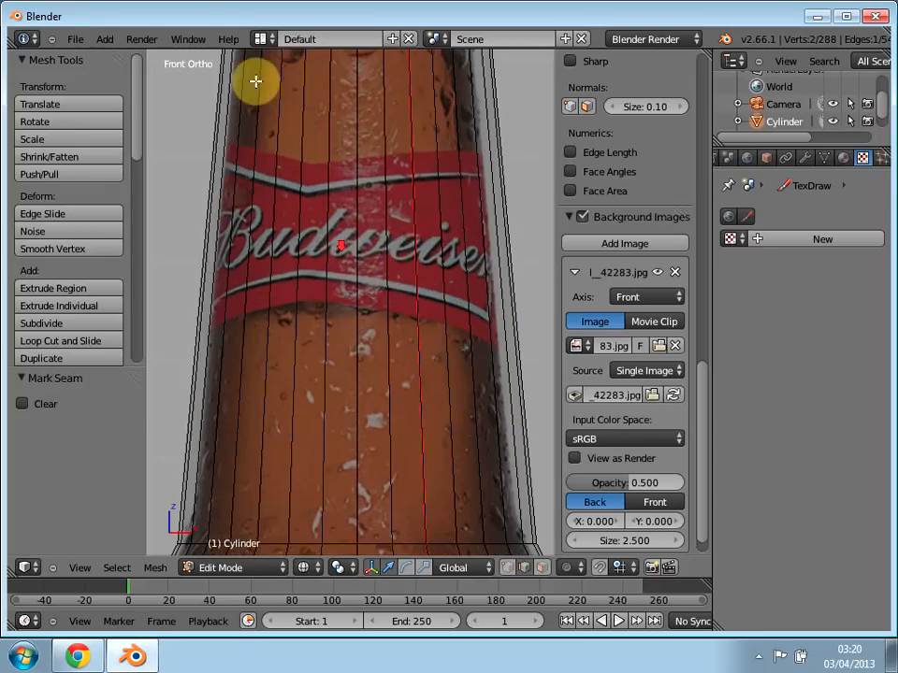
Step: Switch to the UV Editing layout, select the whole bottle mesh and unwrap it again with the new base seams using Unwrap
left_click(261, 38)
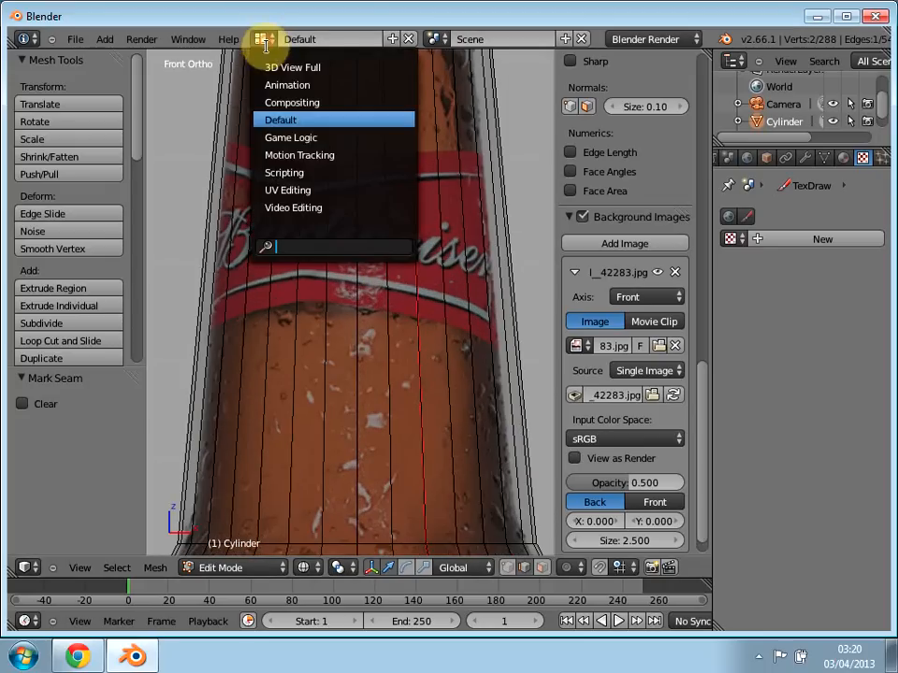
left_click(316, 189)
scroll(307, 227, "down", 2)
key("a")
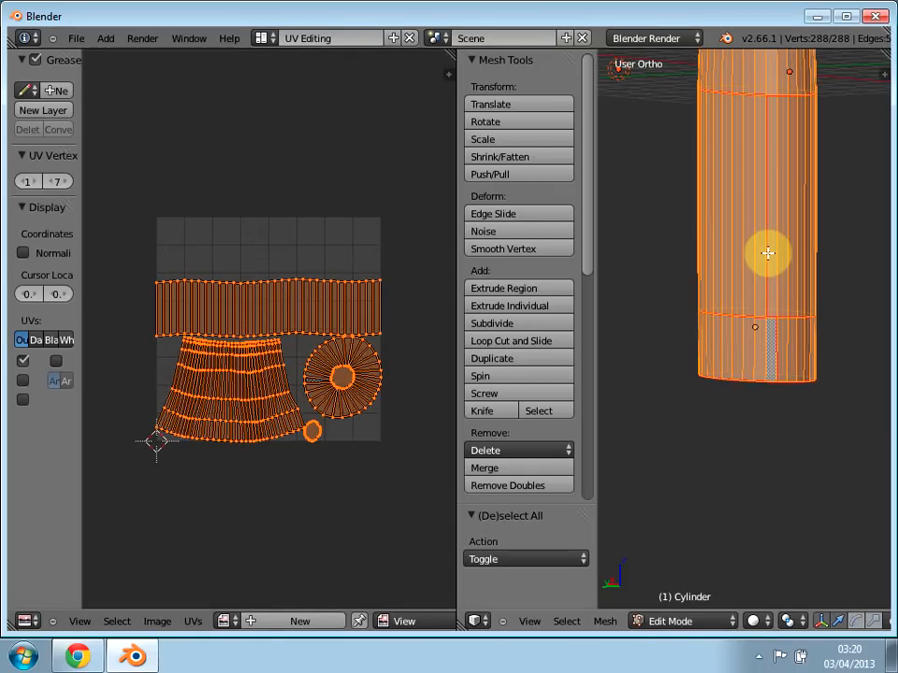
key("a")
key("a")
key("u")
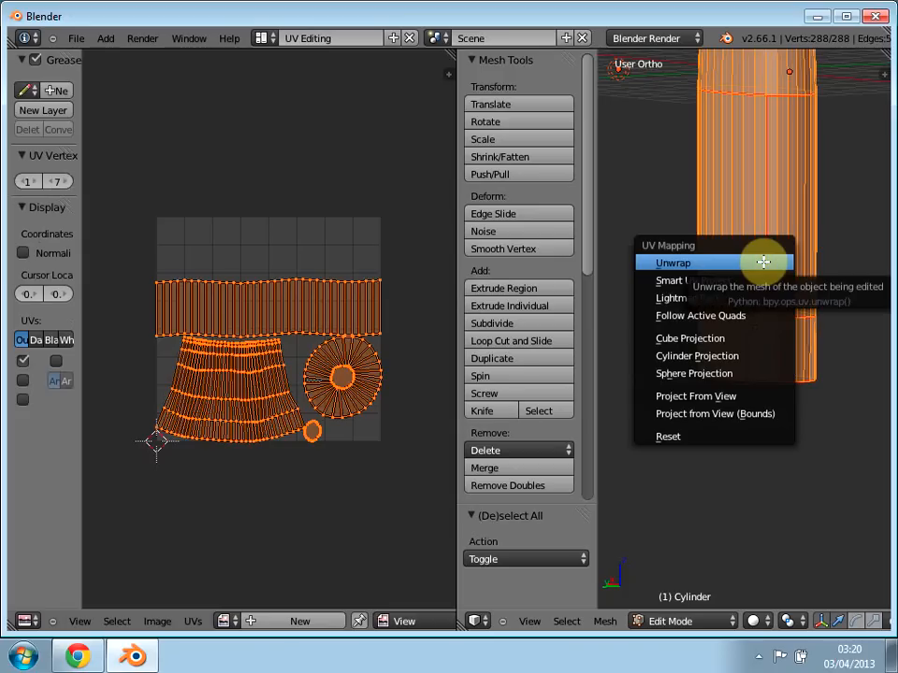
left_click(758, 263)
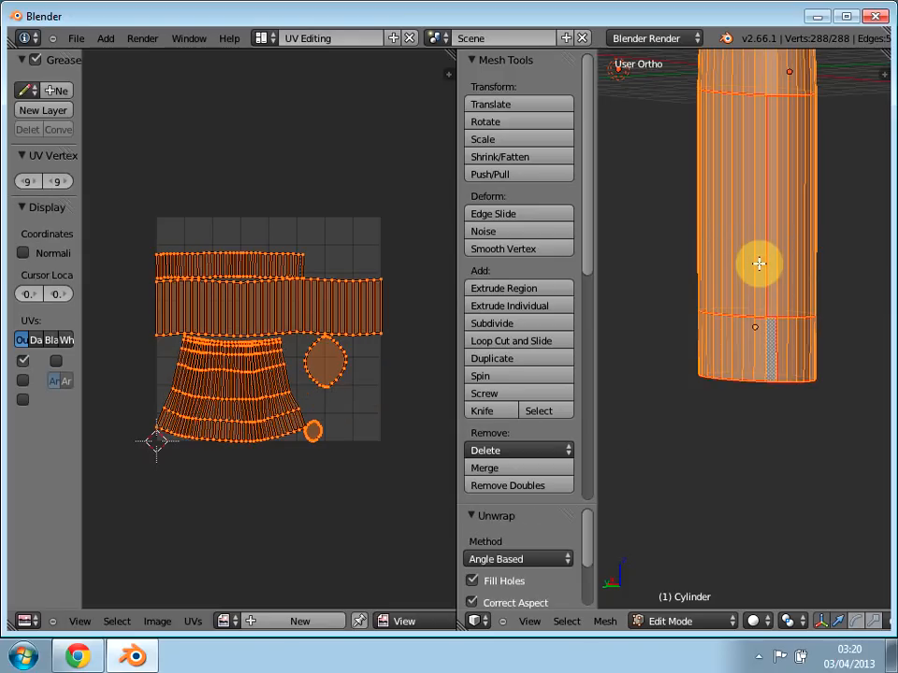
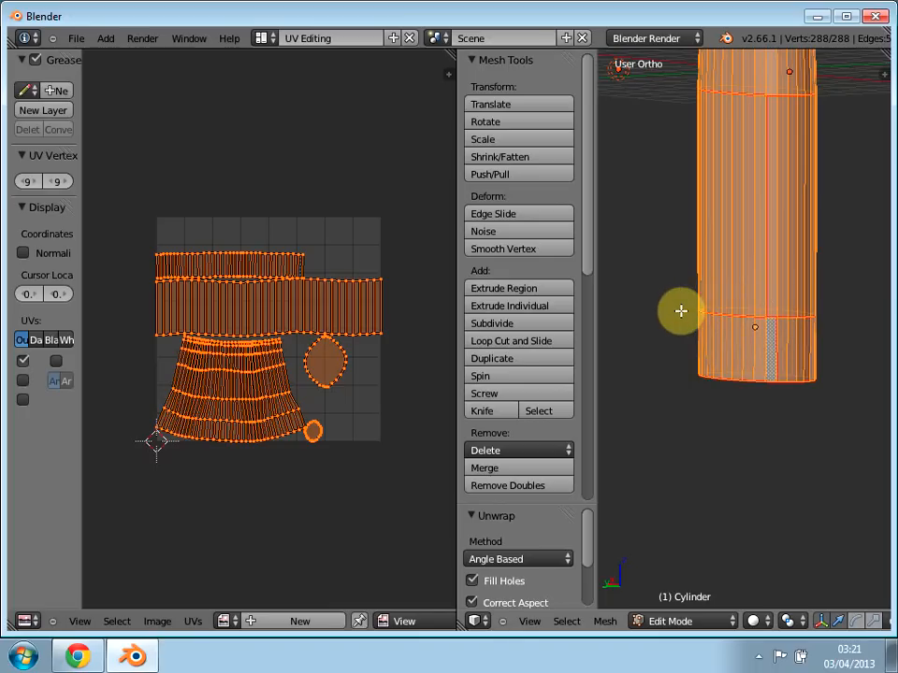
Step: Deselect the mesh, show the bottle in front orthographic view and circle-select its base band to identify the matching UV island
middle_click_drag(682, 306, 705, 518, "shift")
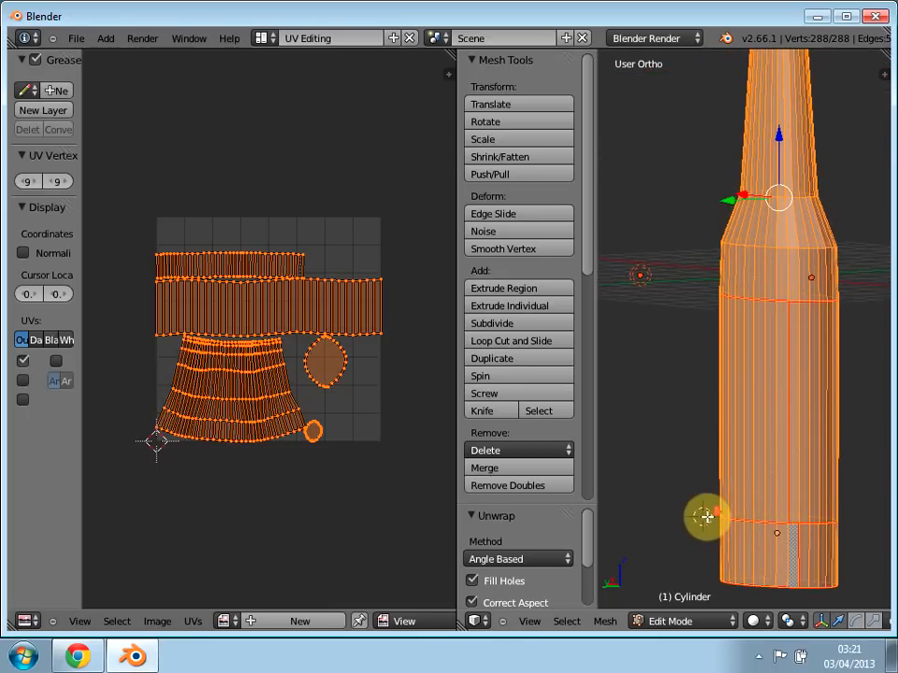
scroll(708, 398, "down", 5)
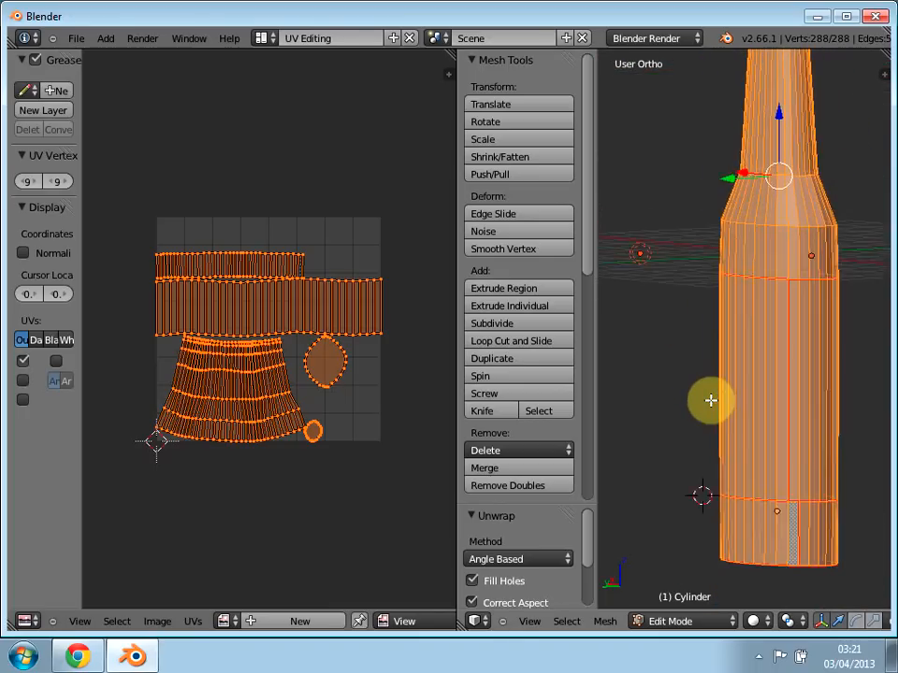
key("a")
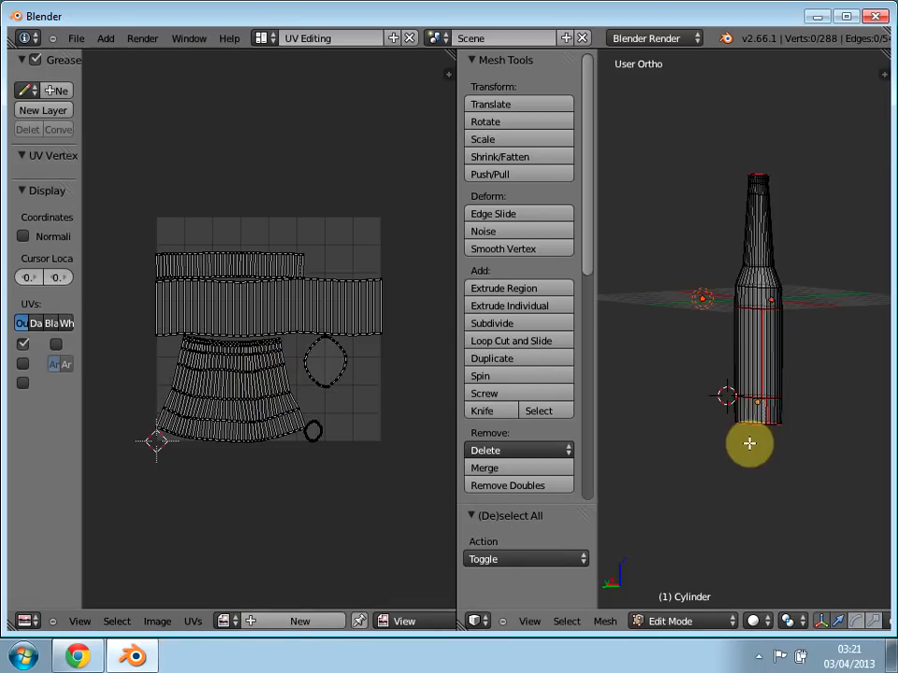
key("KP_5")
key("KP_1")
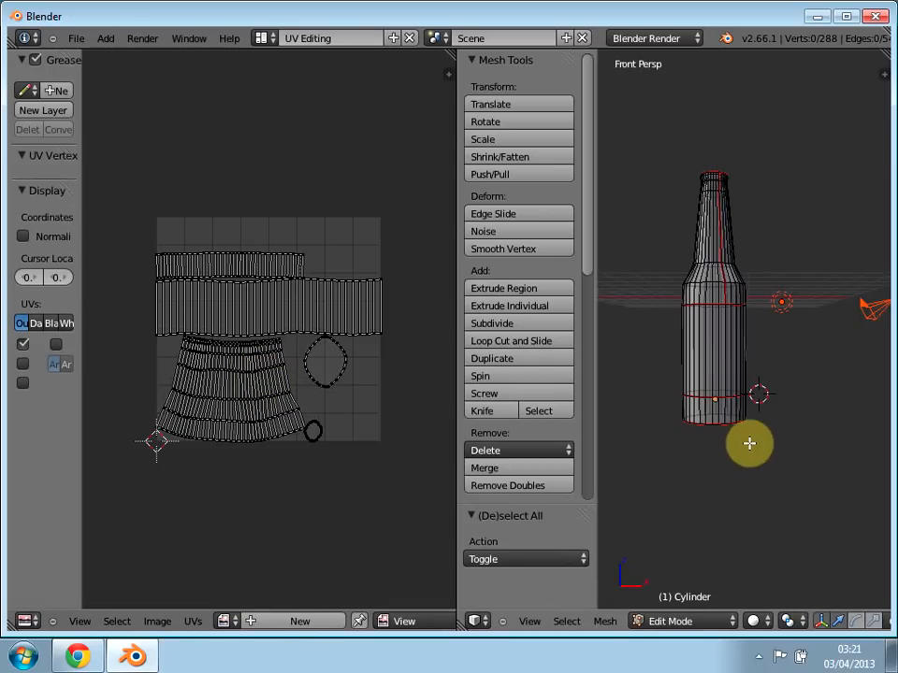
key("KP_5")
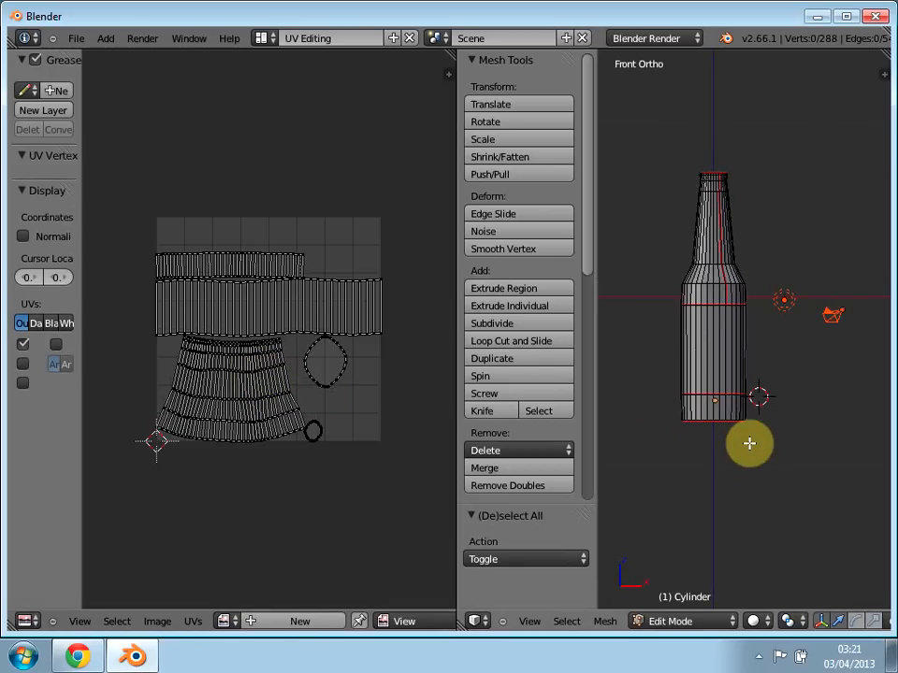
key("c")
left_click_drag(683, 416, 738, 417)
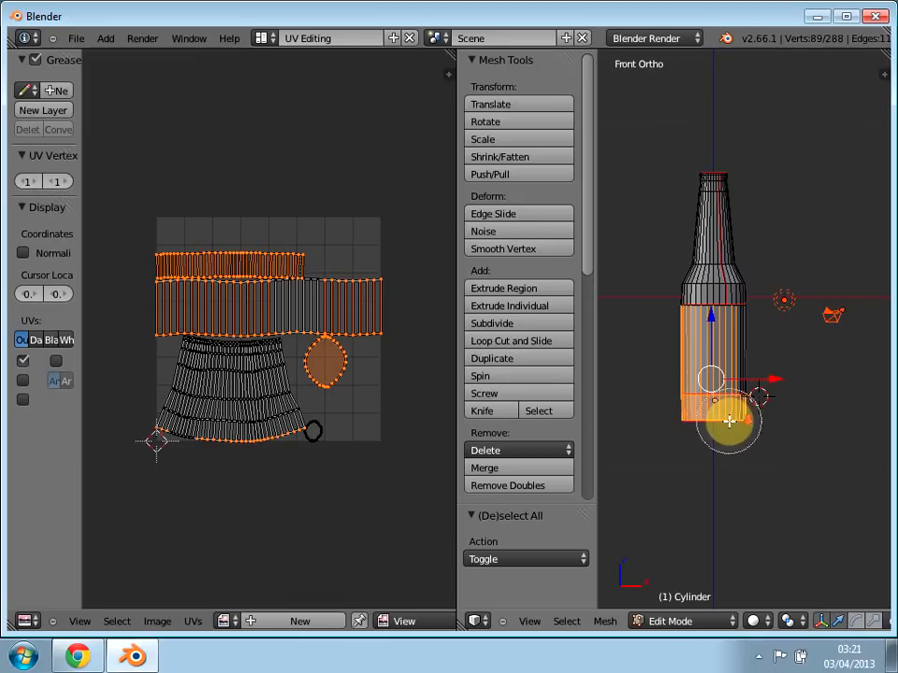
scroll(729, 422, "up", 2)
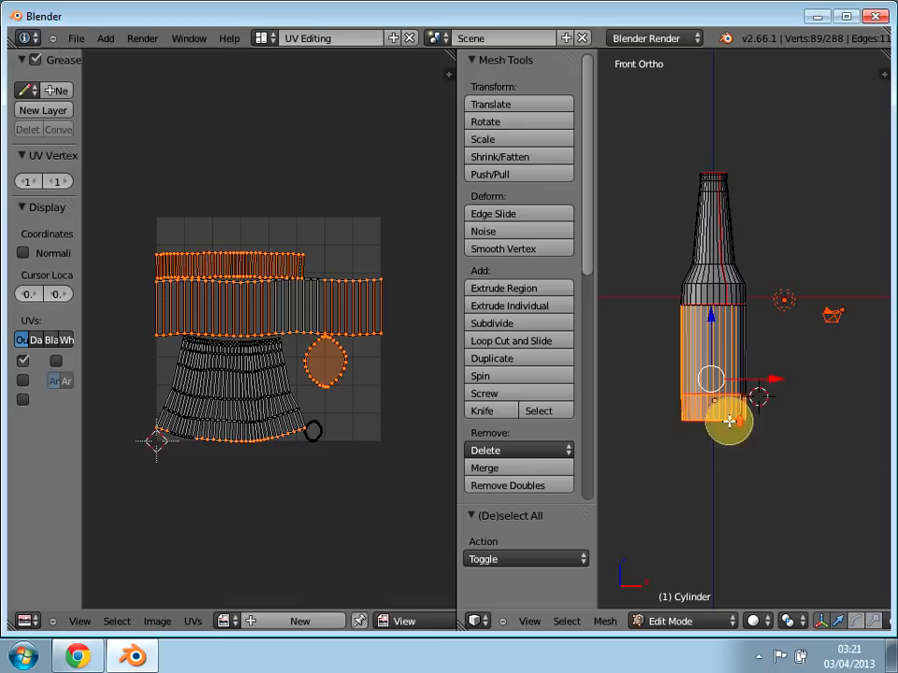
Step: Clear the selection, circle-select only the band above the base with a smaller brush, and deselect everything
key("a")
key("a")
key("a")
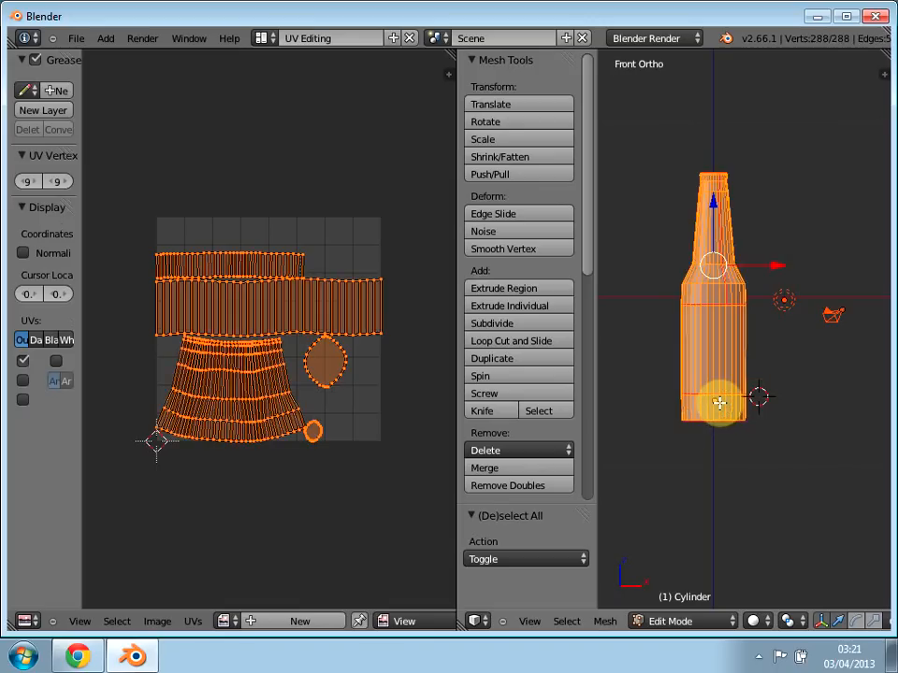
left_click_drag(701, 415, 716, 419)
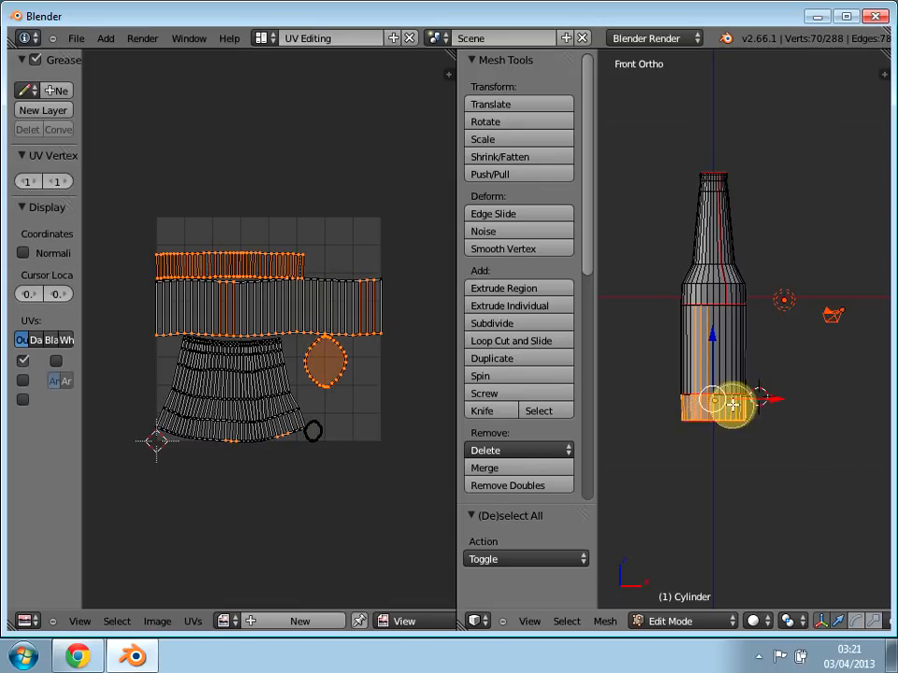
right_click(673, 441)
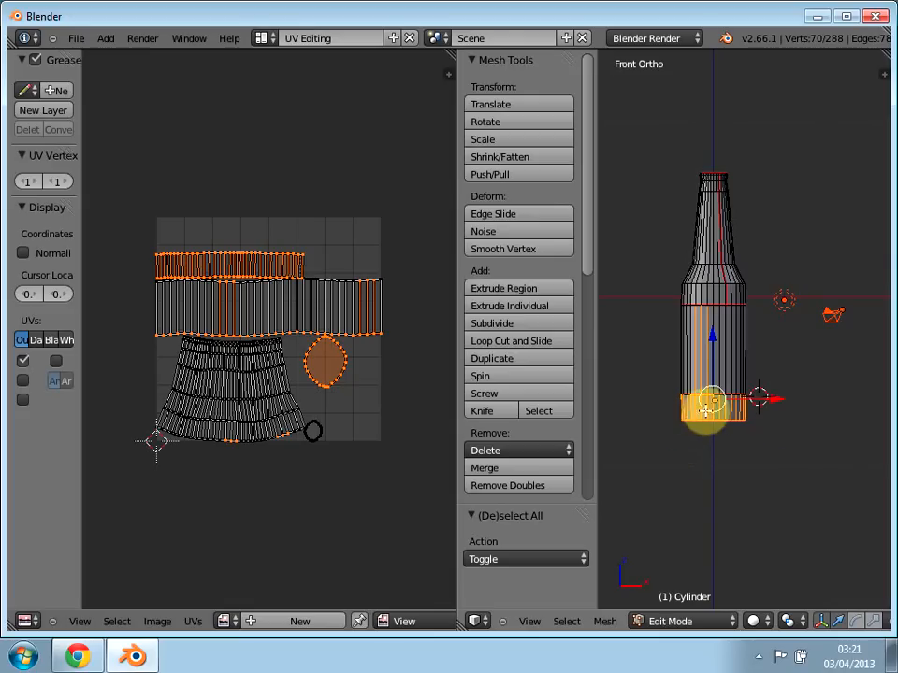
key("a")
key("a")
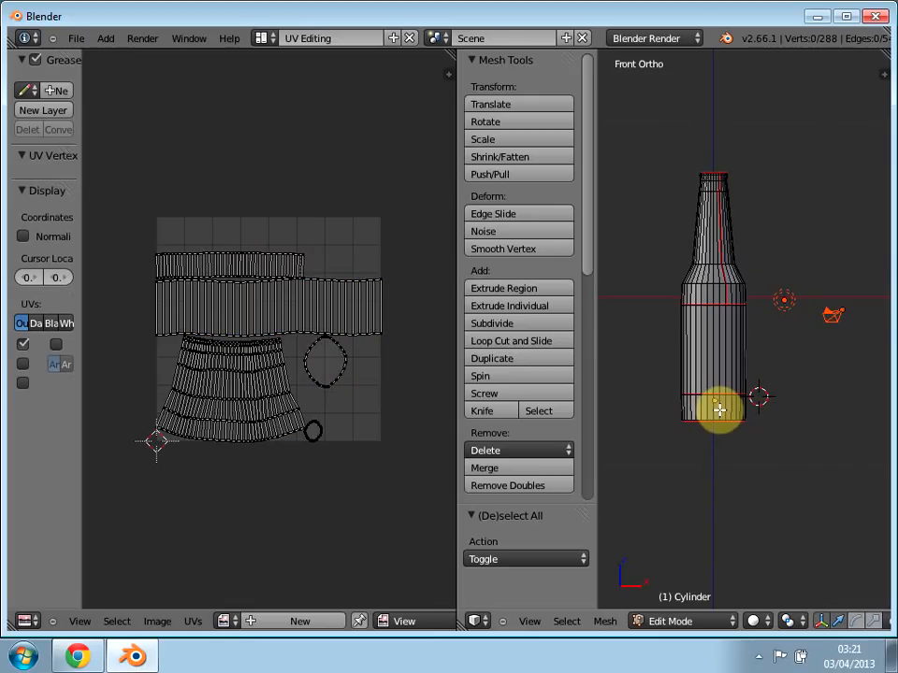
Step: In face select mode, select single faces on the bottle's side, base and mouth in turn to match them with their UV islands
scroll(692, 617, "down", 8)
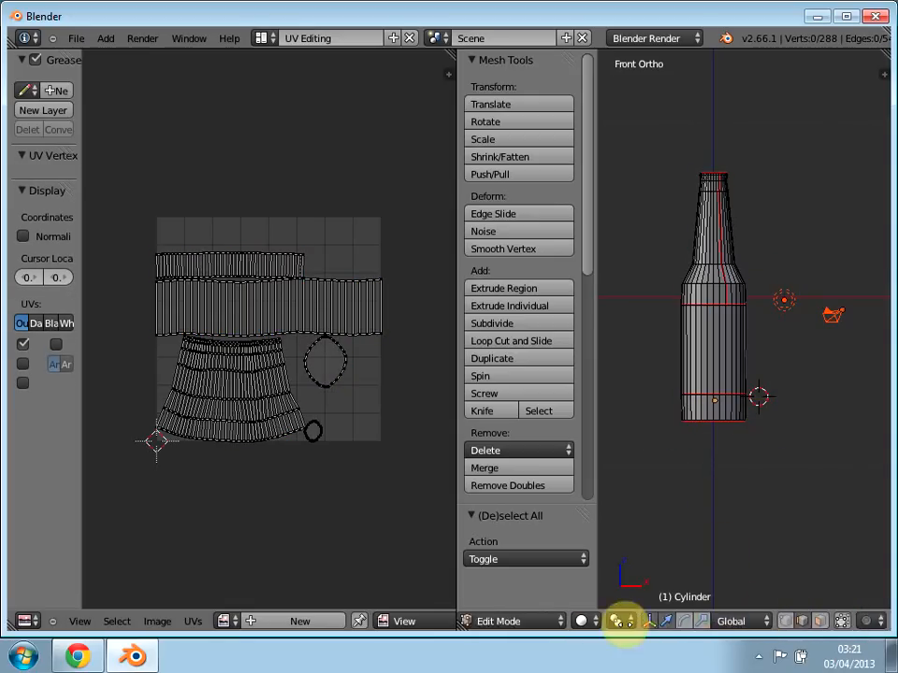
left_click(739, 617)
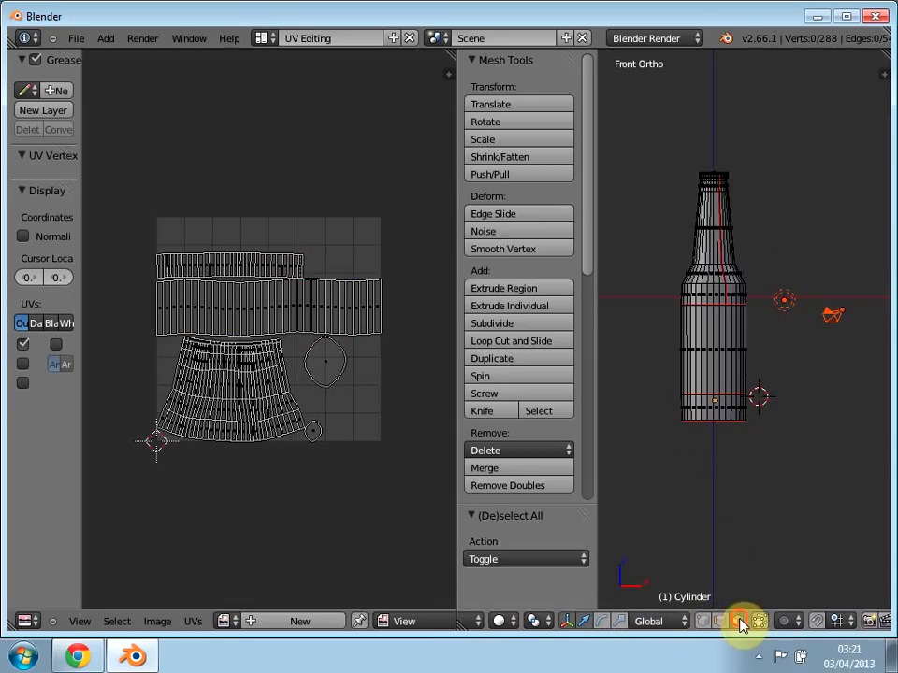
right_click(717, 405)
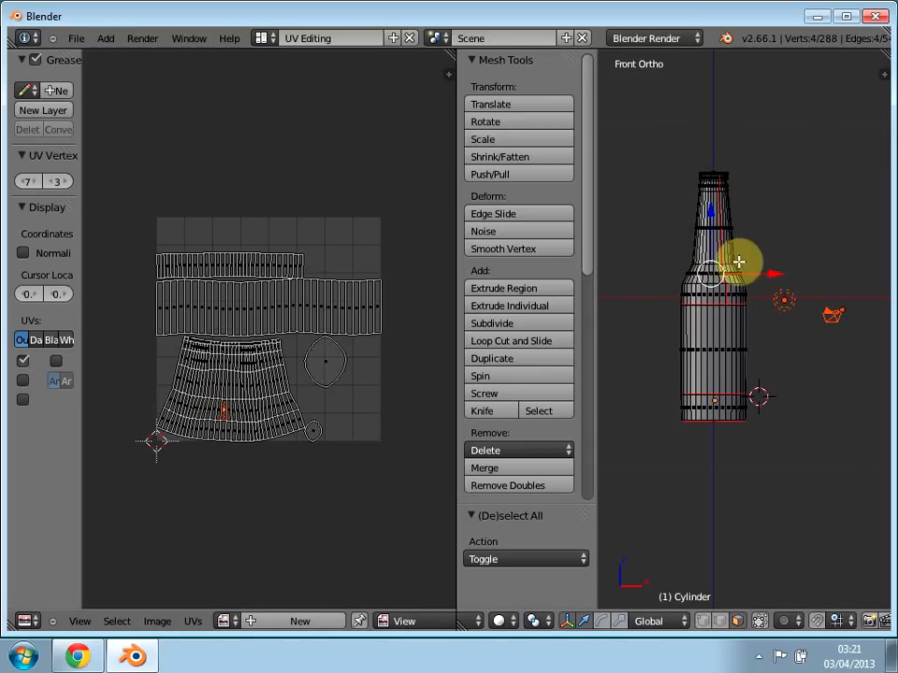
middle_click_drag(740, 393, 714, 413)
right_click(714, 414)
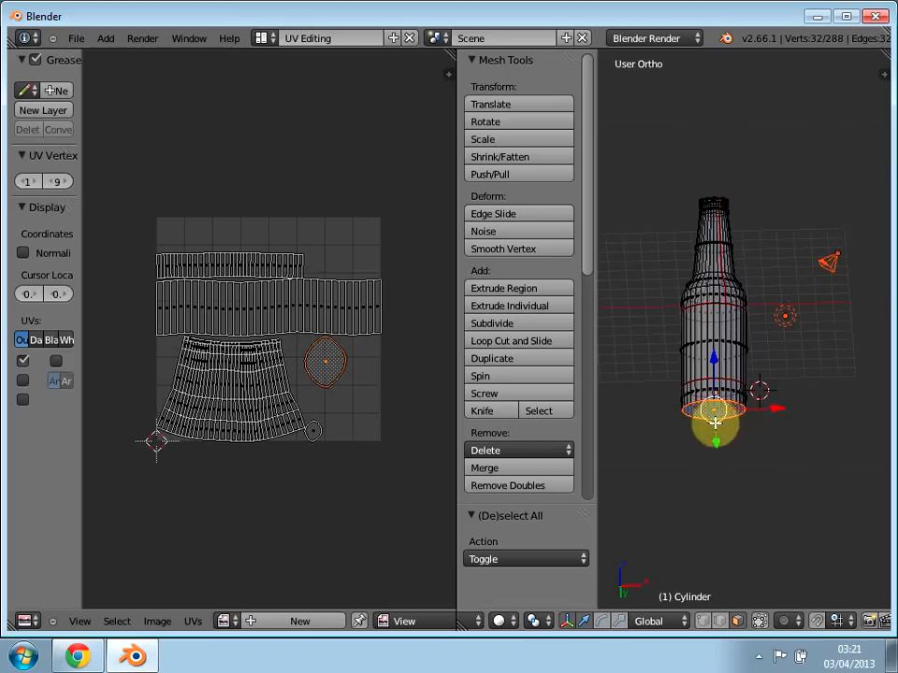
middle_click_drag(691, 295, 714, 264)
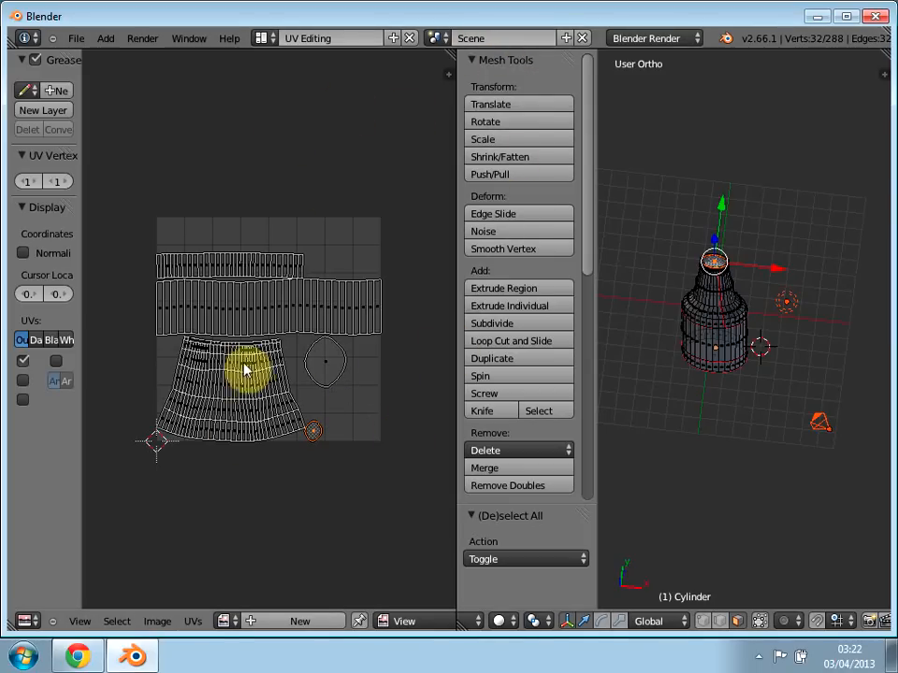
Step: Switch to the Default layout and examine the bottle's neck mesh against the label in the reference photo
left_click(264, 38)
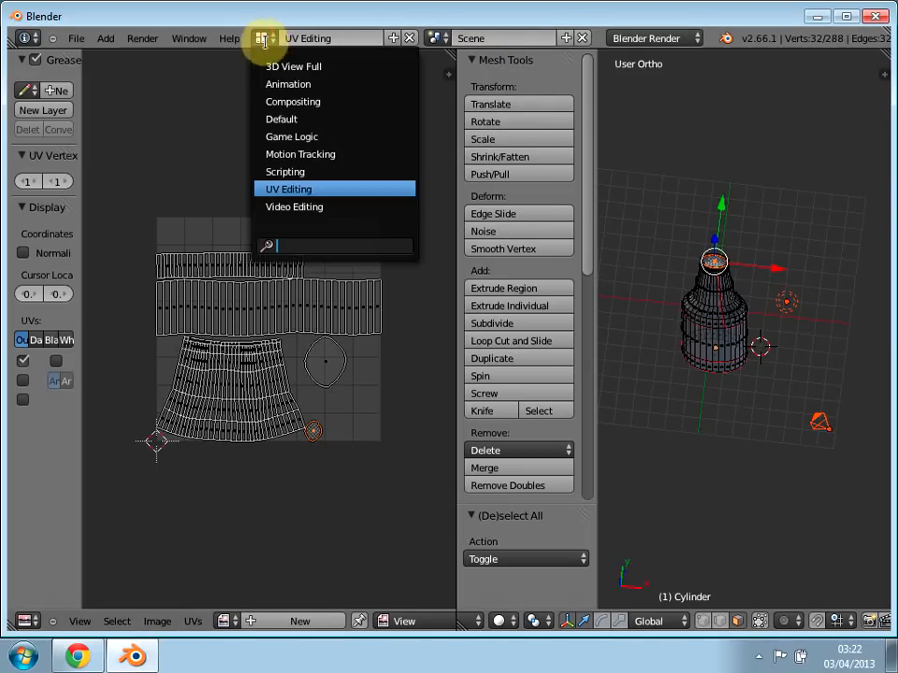
left_click(297, 118)
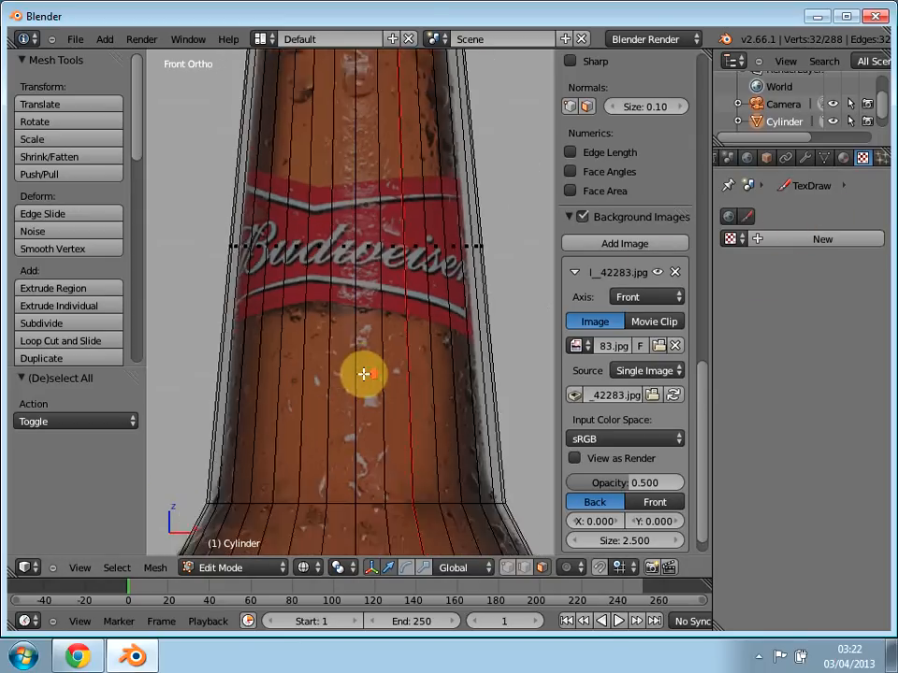
scroll(363, 374, "up", 4)
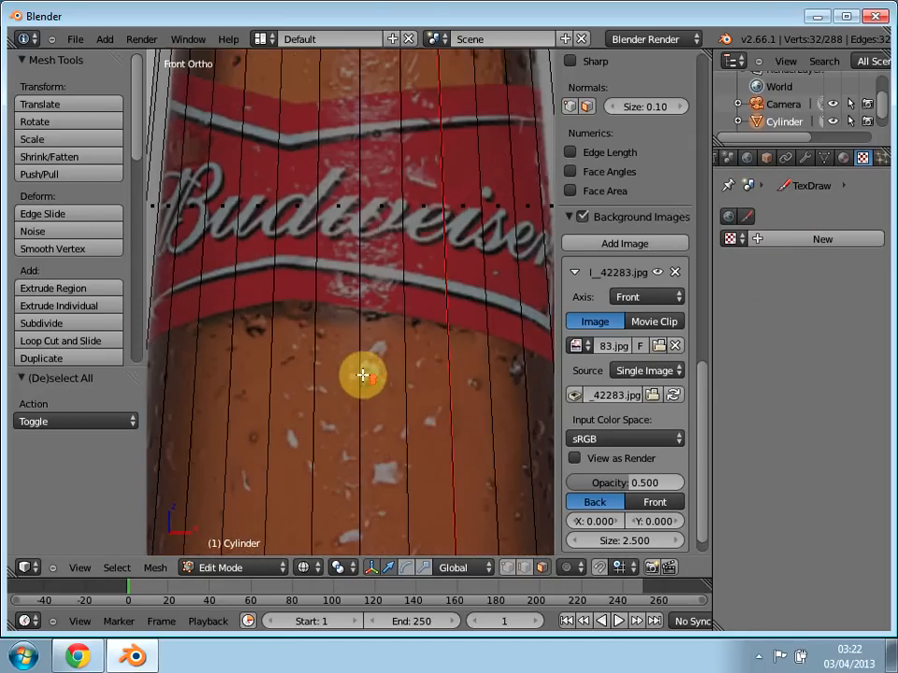
scroll(360, 384, "down", 4)
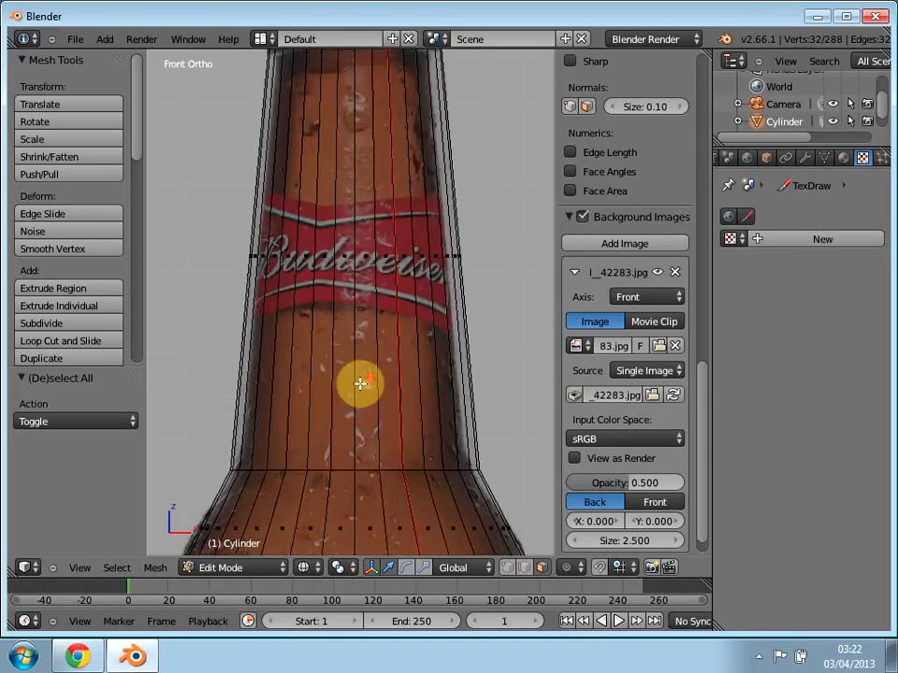
scroll(361, 383, "down", 3)
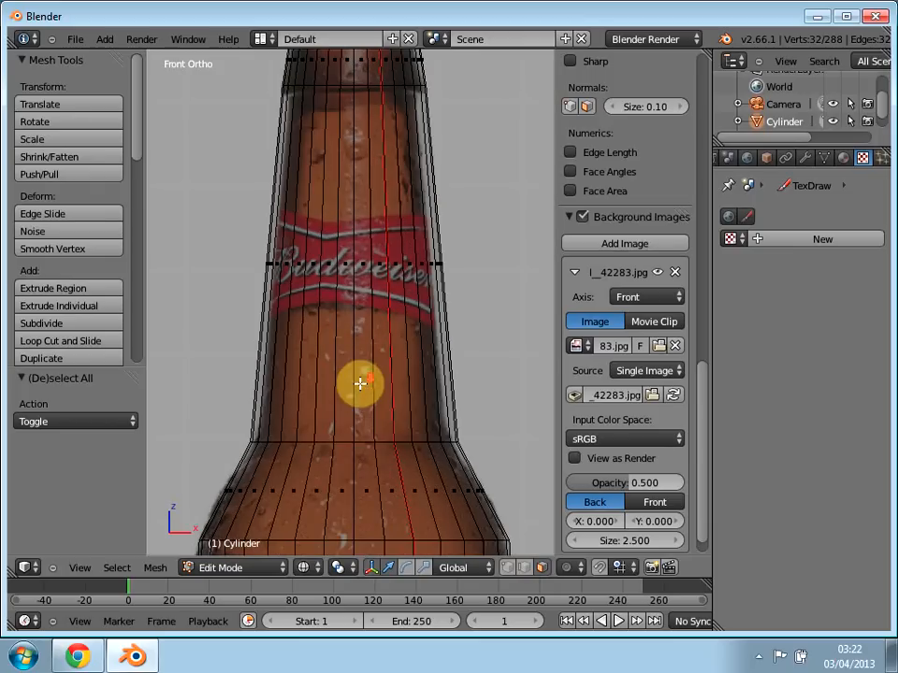
scroll(435, 292, "down", 1)
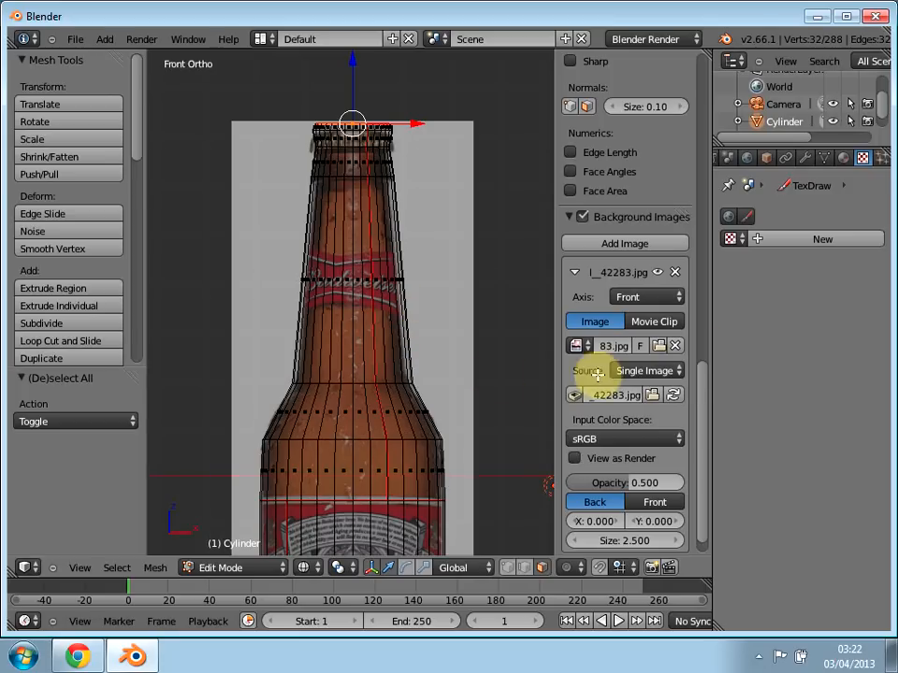
Step: Add a new material to the bottle
middle_click_drag(859, 155, 820, 157)
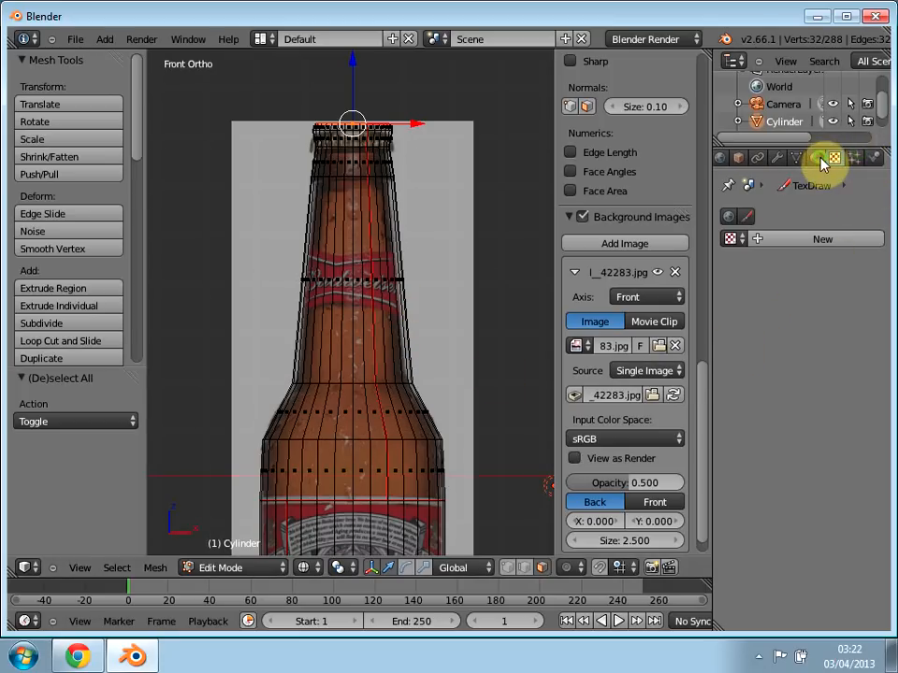
left_click(816, 158)
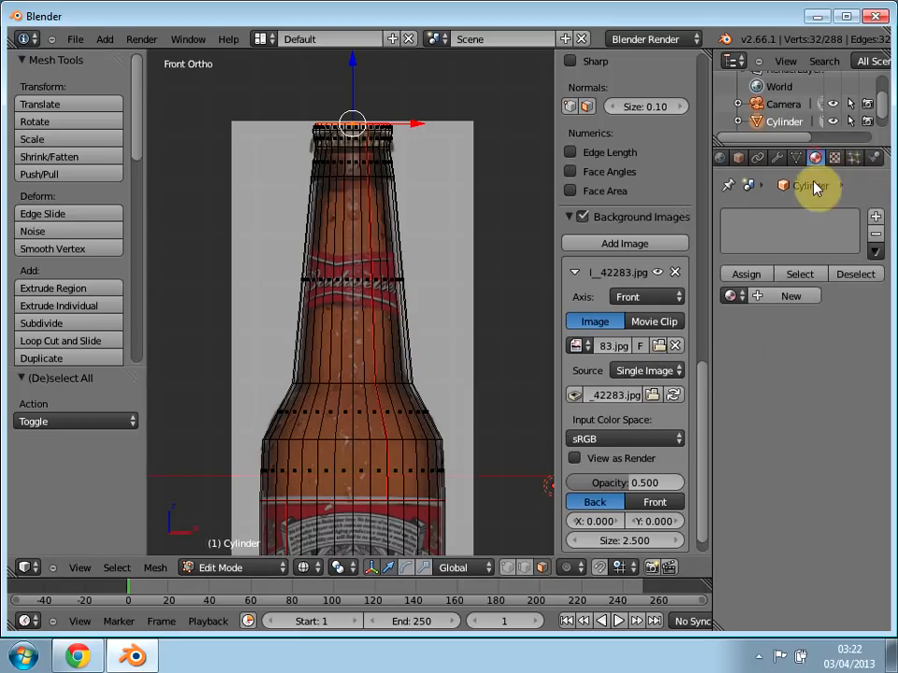
left_click(776, 299)
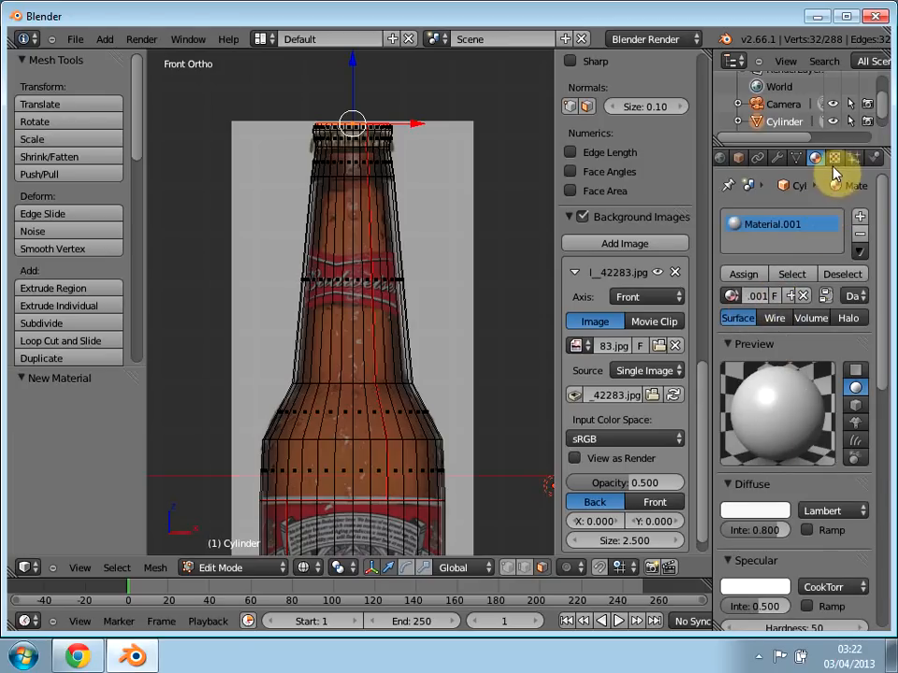
Step: Add a new texture to the bottle's material and set its type to Image or Movie
left_click(834, 159)
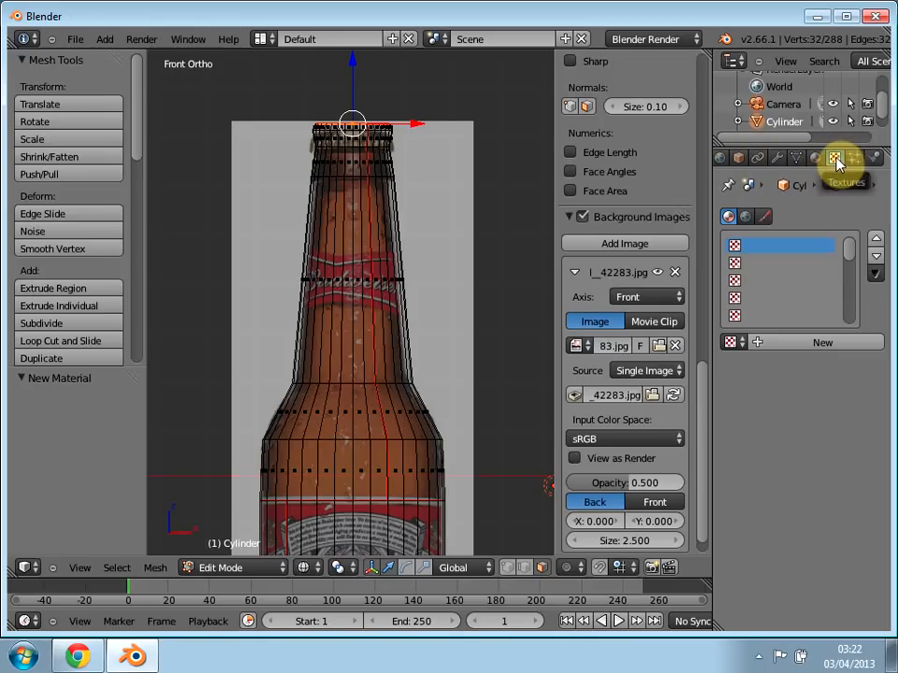
left_click(810, 342)
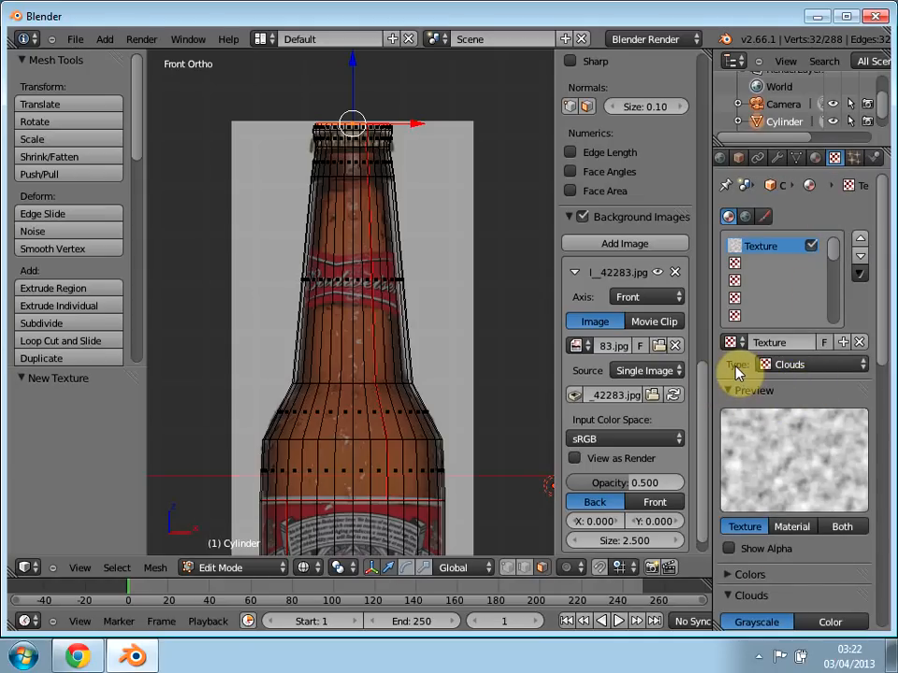
left_click(812, 365)
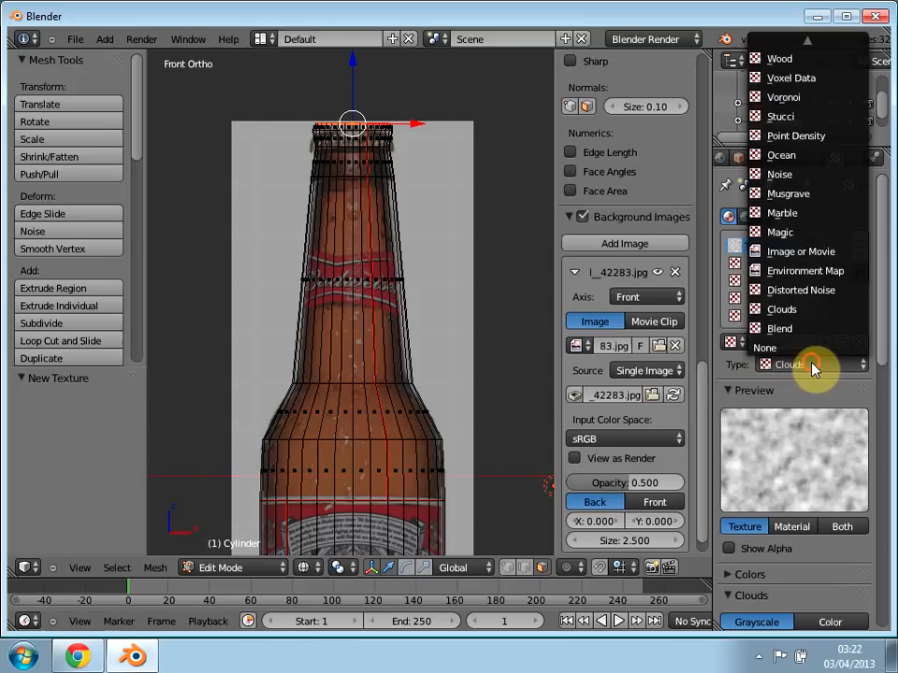
left_click(801, 252)
Step: Load budweiser_bottle_decal__42283.jpg from the Desktop folder as the texture's image
left_click_drag(882, 363, 876, 493)
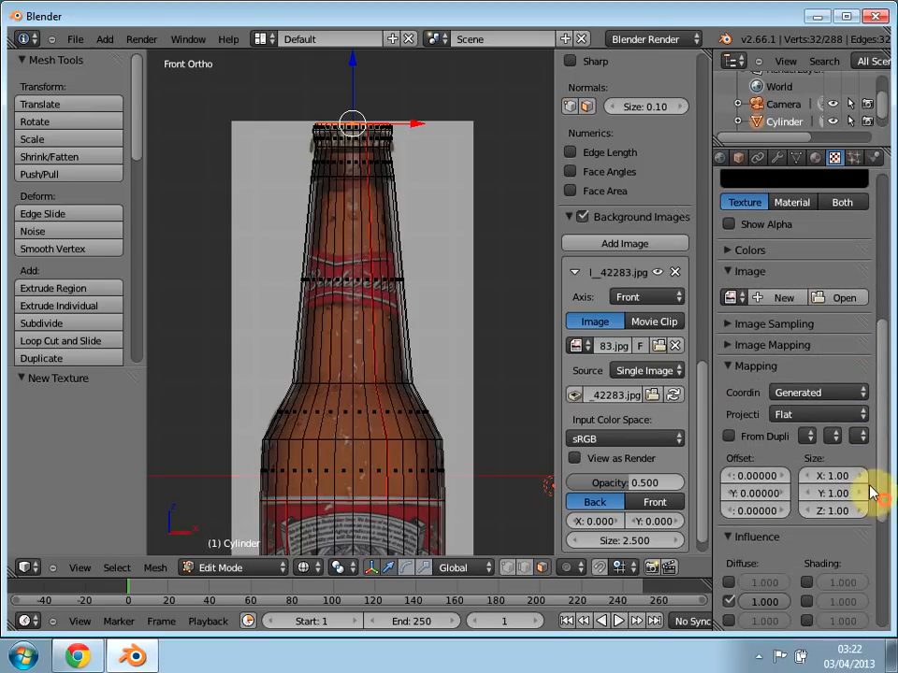
left_click(837, 299)
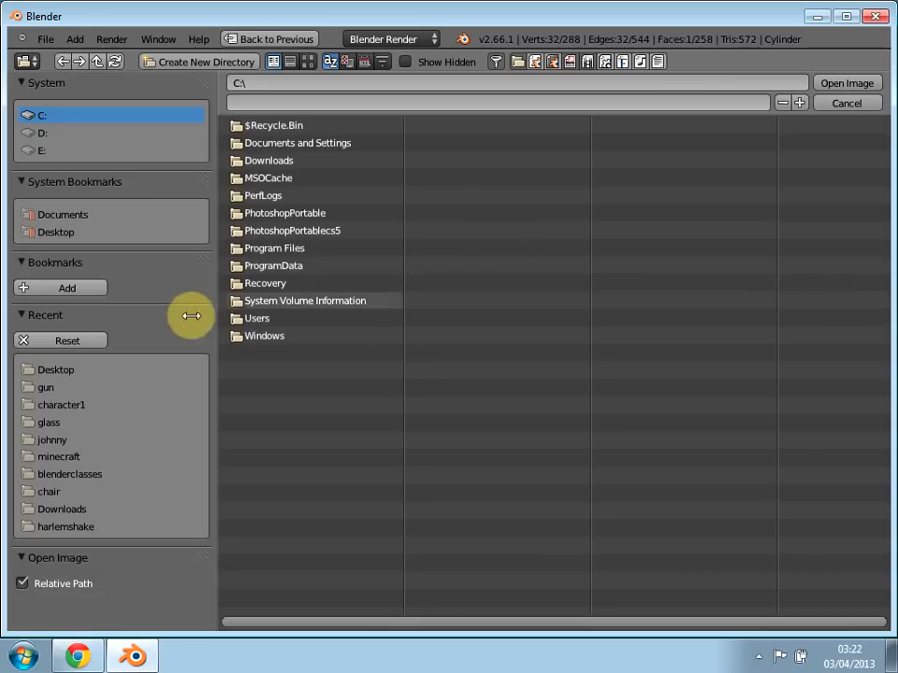
left_click(59, 372)
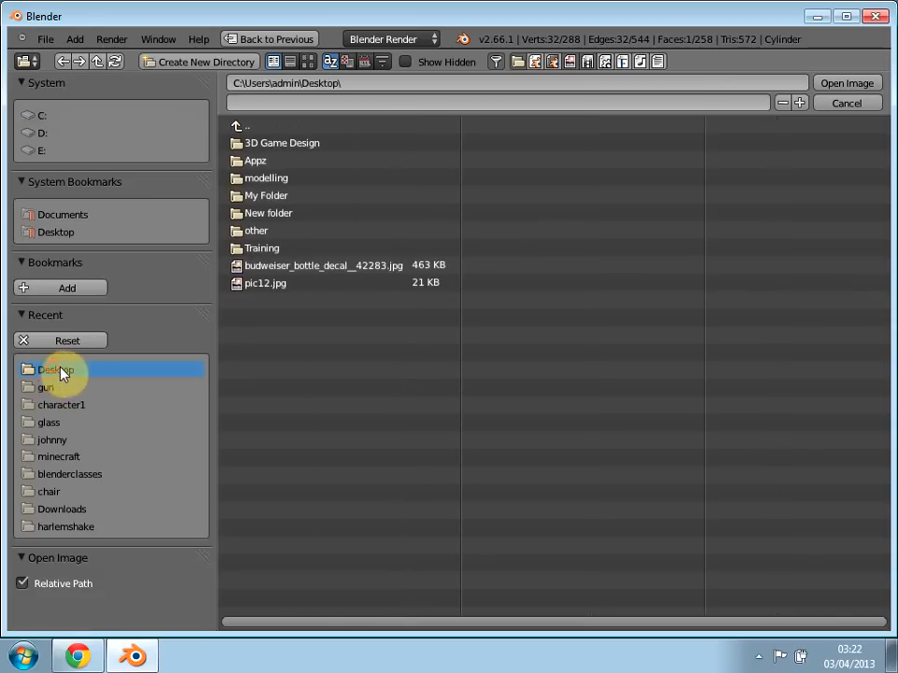
double_click(372, 267)
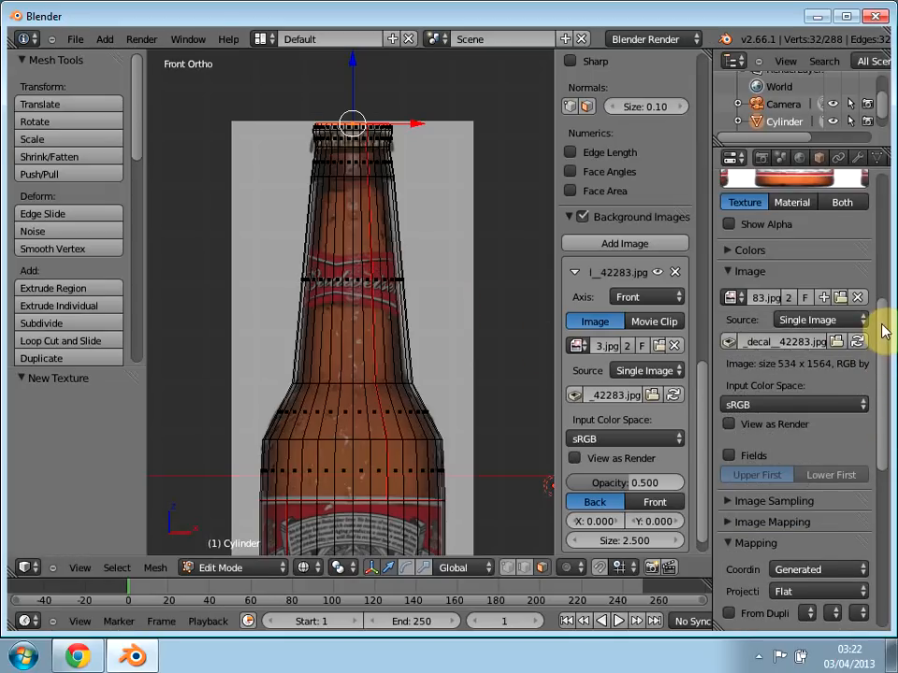
Step: Set the texture's mapping coordinates to UV
left_click_drag(882, 346, 878, 419)
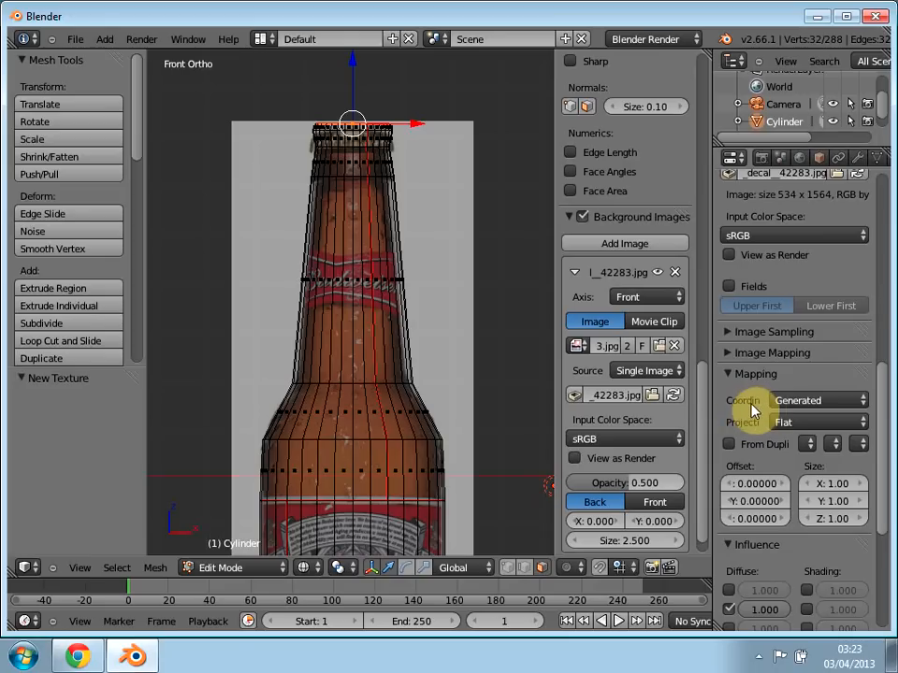
left_click(802, 401)
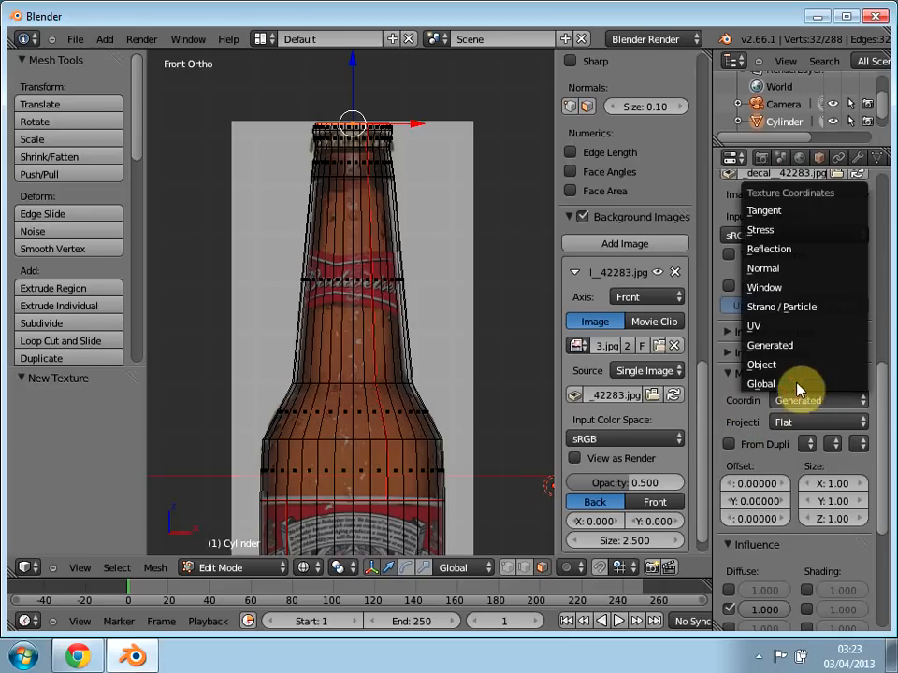
left_click(763, 328)
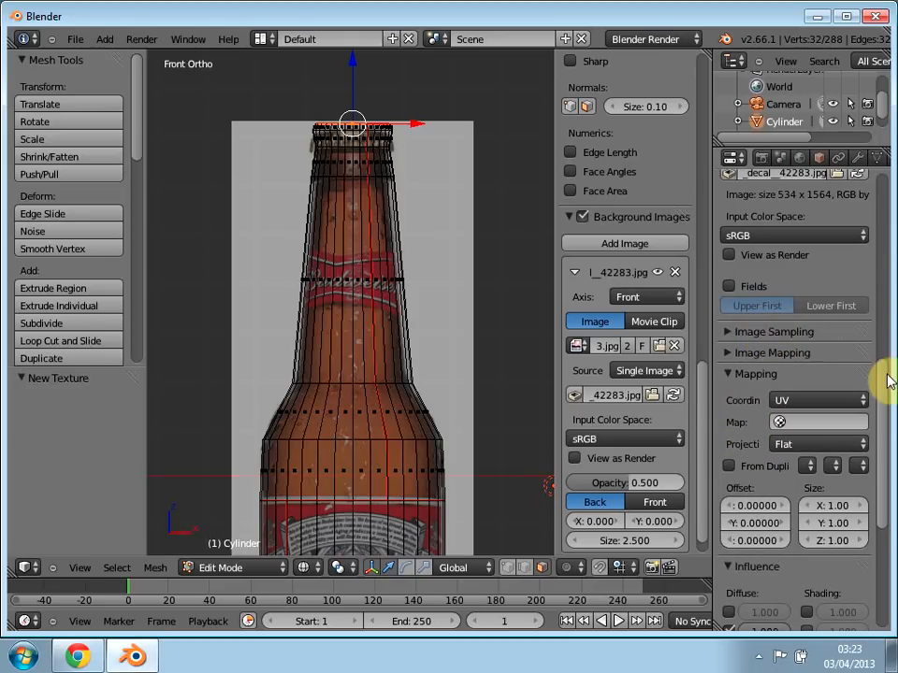
Step: Review the bottle's texture preview and return to its material settings
left_click_drag(884, 384, 882, 251)
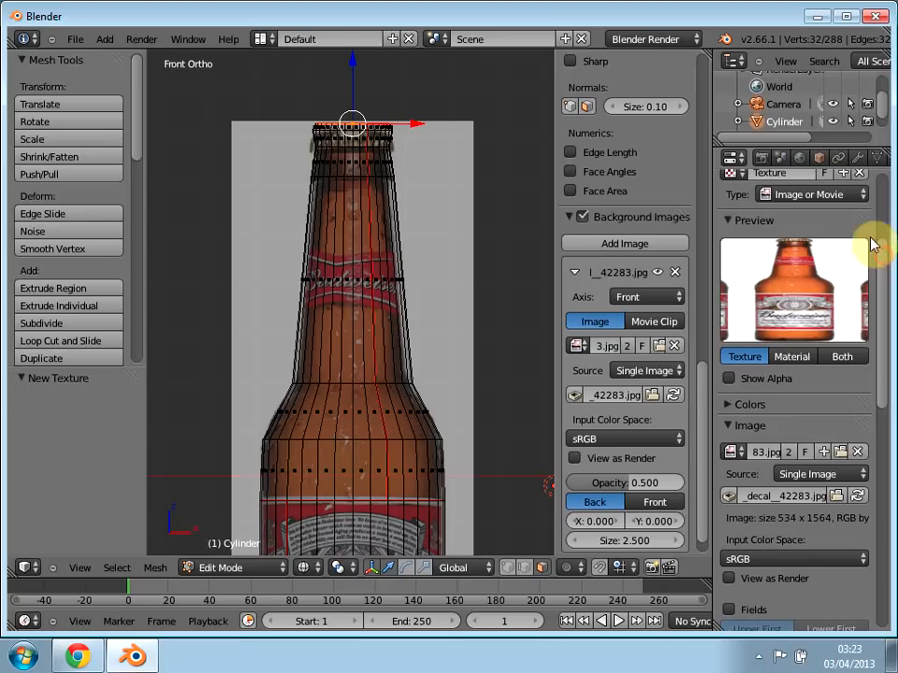
middle_click_drag(861, 165, 790, 163)
left_click(817, 158)
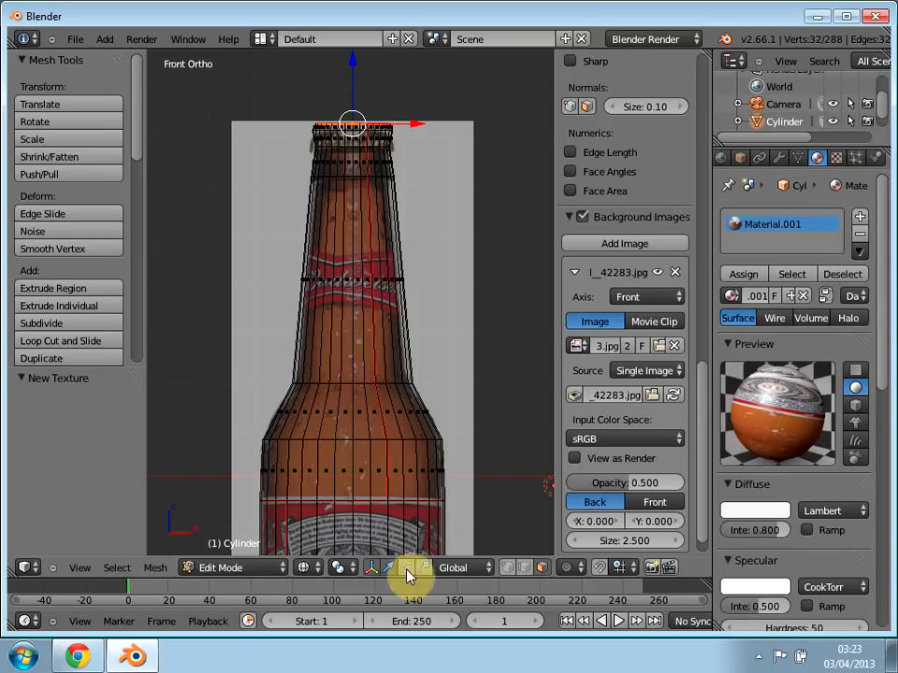
Step: Set the viewport to solid shading and inspect the bottle in Texture Paint mode before returning to Edit Mode
left_click(223, 571)
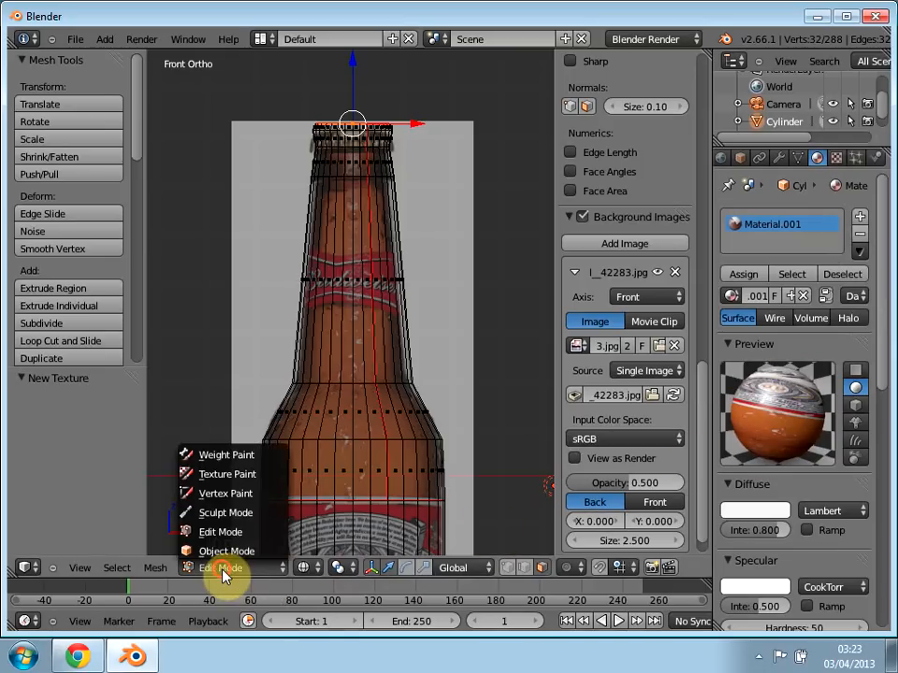
left_click(217, 474)
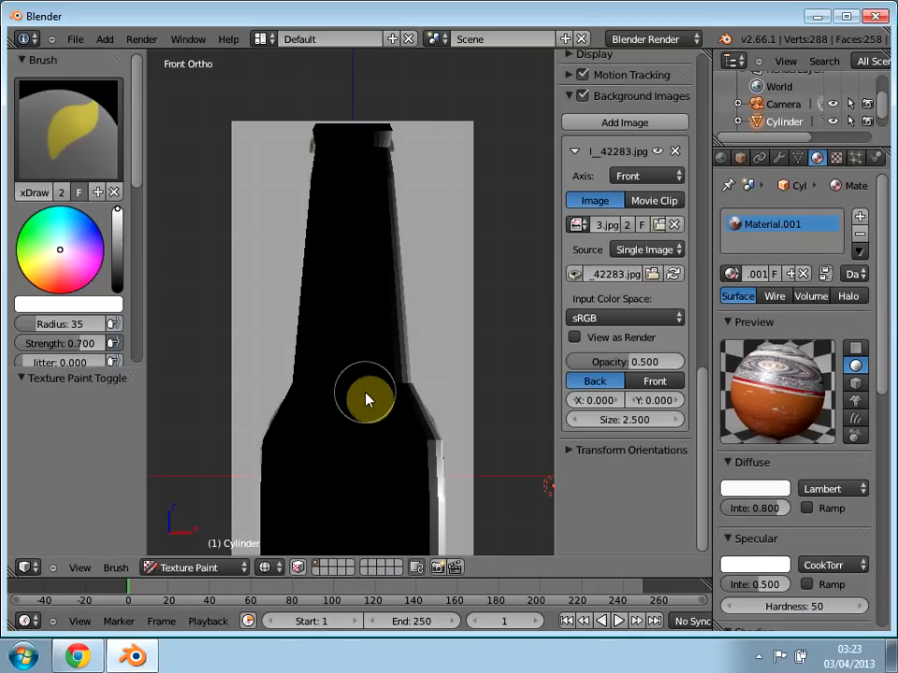
key("z")
mouse_move(312, 440)
middle_mouse_down()
mouse_move(447, 401)
mouse_move(363, 502)
mouse_move(256, 565)
mouse_move(210, 559)
middle_mouse_up()
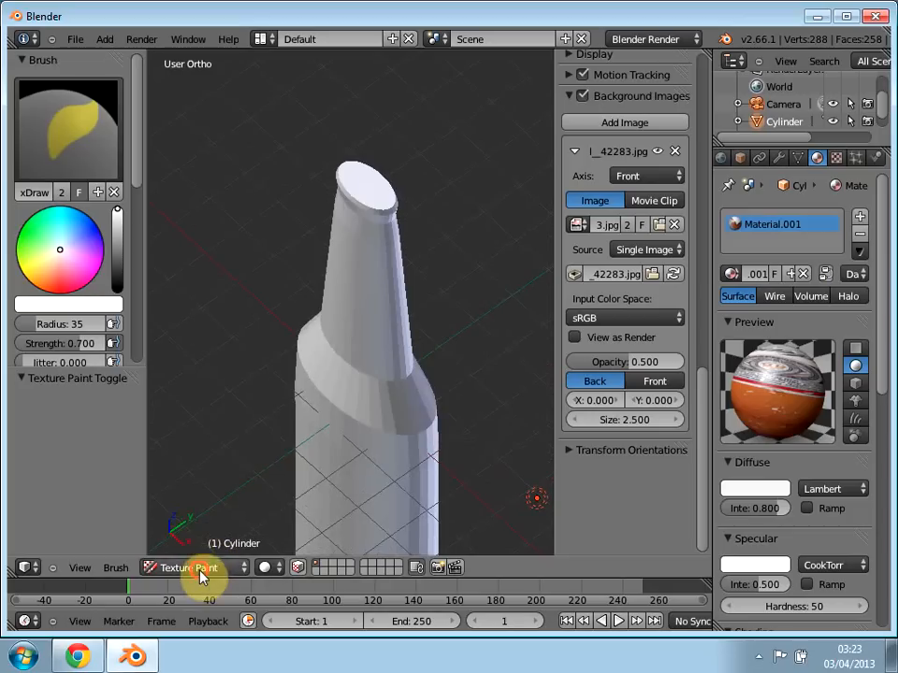
left_click(200, 568)
left_click(187, 532)
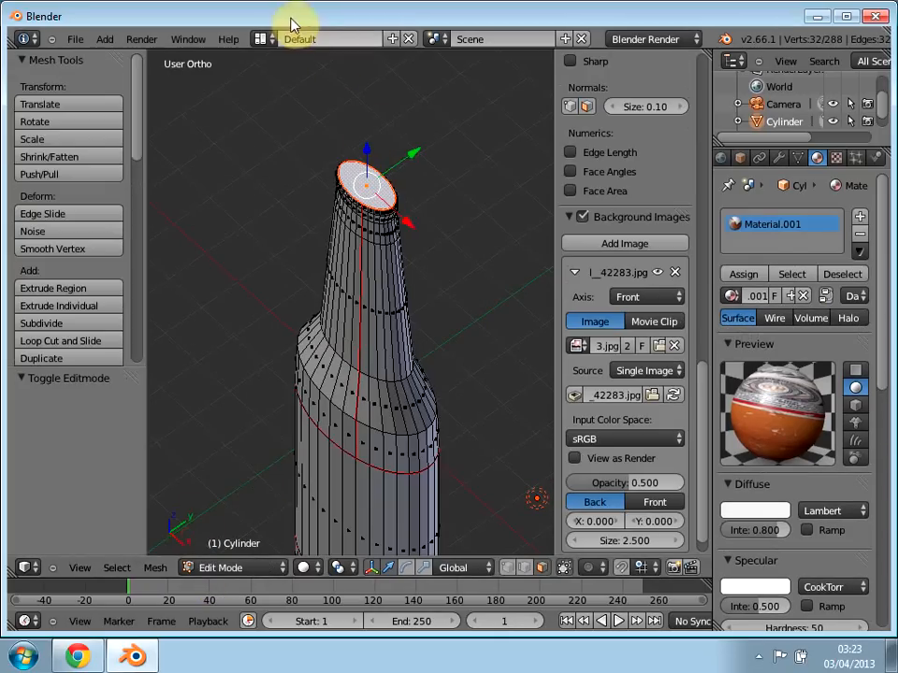
Step: Switch to the UV Editing layout and create a blank 1024 × 1024 image named untitled behind the UV map
left_click(262, 40)
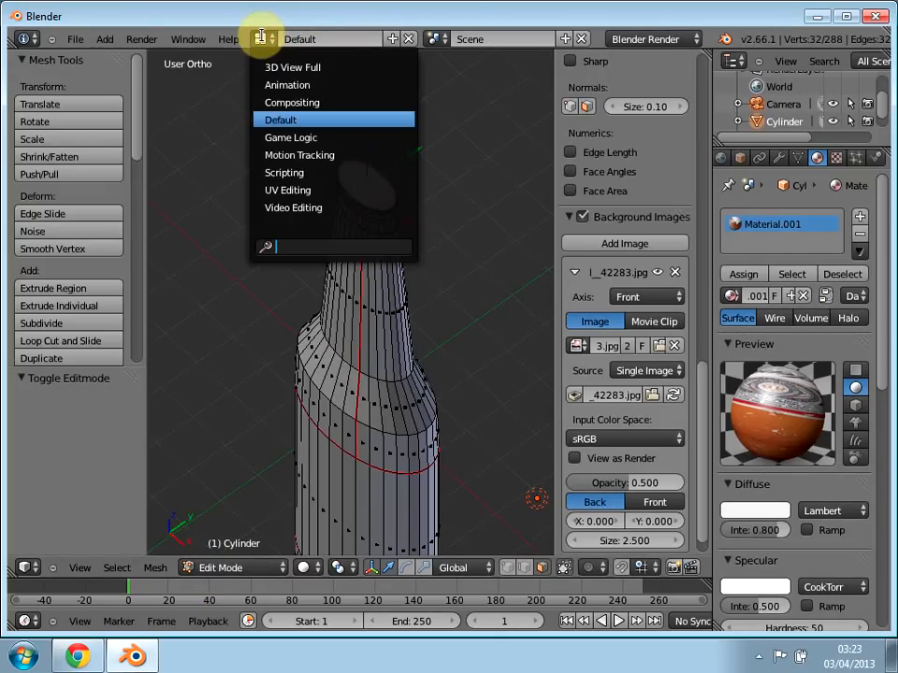
left_click(291, 190)
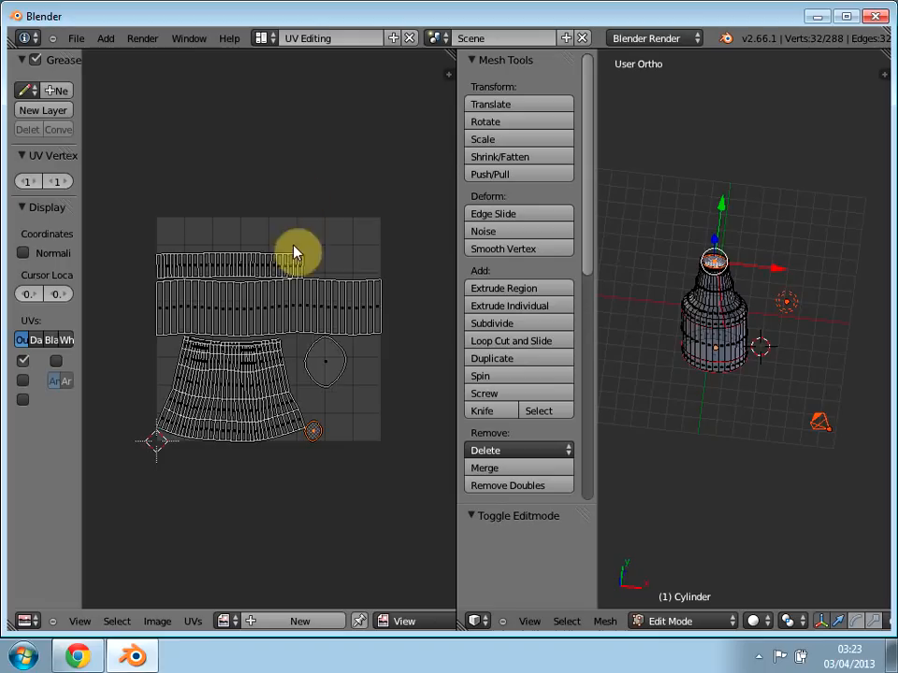
scroll(251, 386, "down", 3)
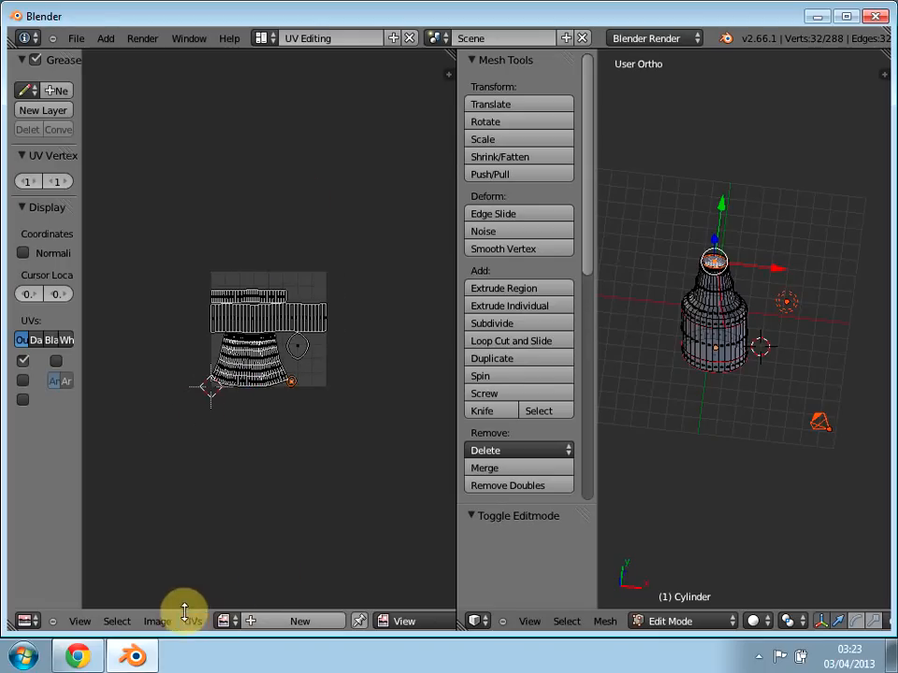
left_click(267, 622)
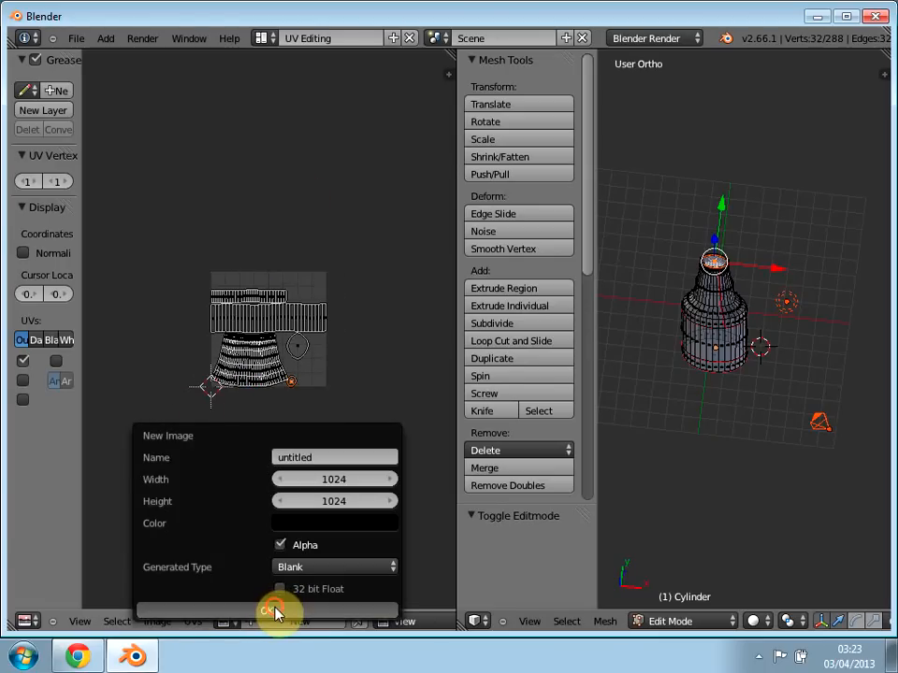
left_click(274, 606)
scroll(263, 261, "down", 3)
scroll(261, 316, "down", 3)
scroll(246, 337, "up", 1)
scroll(254, 337, "down", 2)
scroll(251, 341, "up", 3)
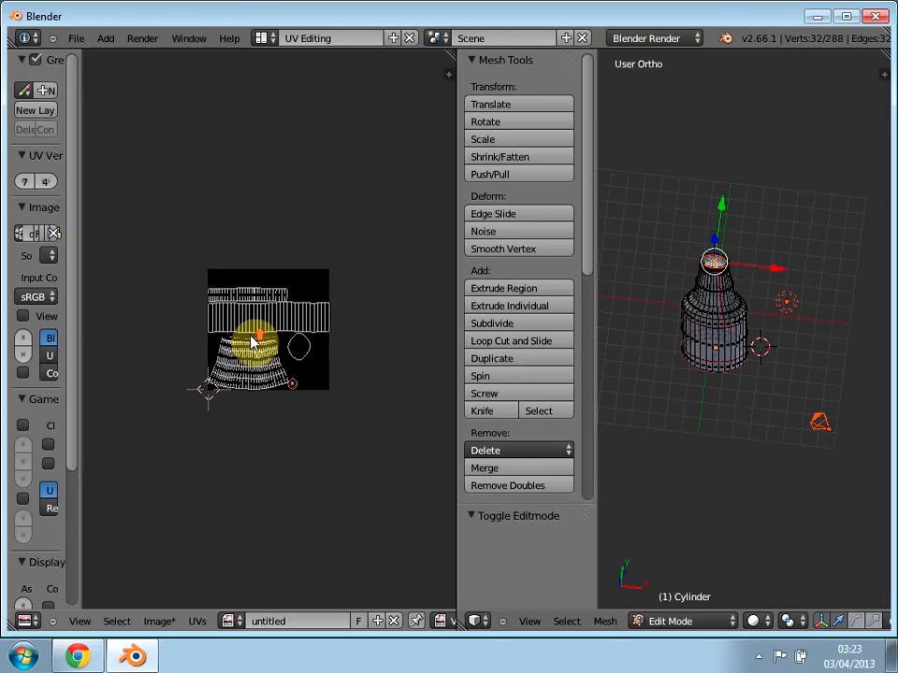
Step: Select a single face near the bottle's base and open budweiser_bottle_decal__42283.jpg from the Desktop folder as its UV image
right_click(727, 339)
right_click(696, 344)
right_click(704, 363)
scroll(234, 372, "up", 1)
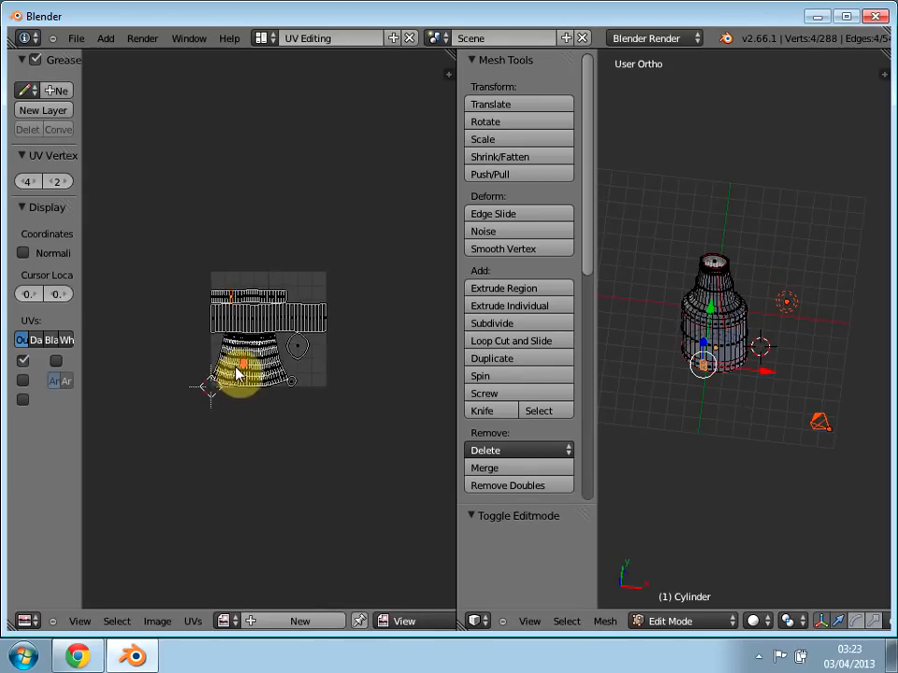
scroll(224, 409, "up", 2)
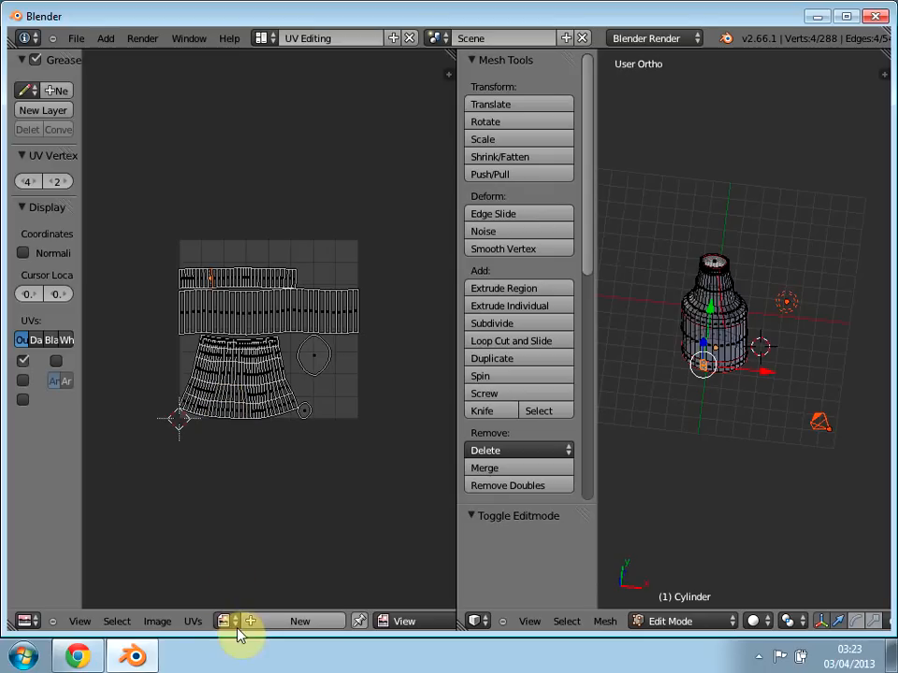
left_click(157, 622)
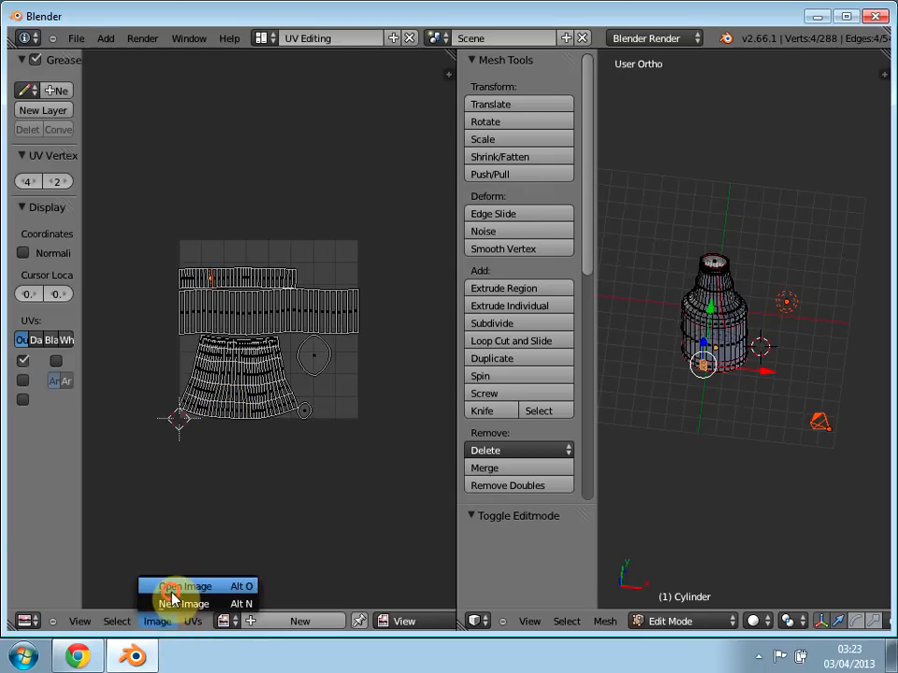
left_click(179, 586)
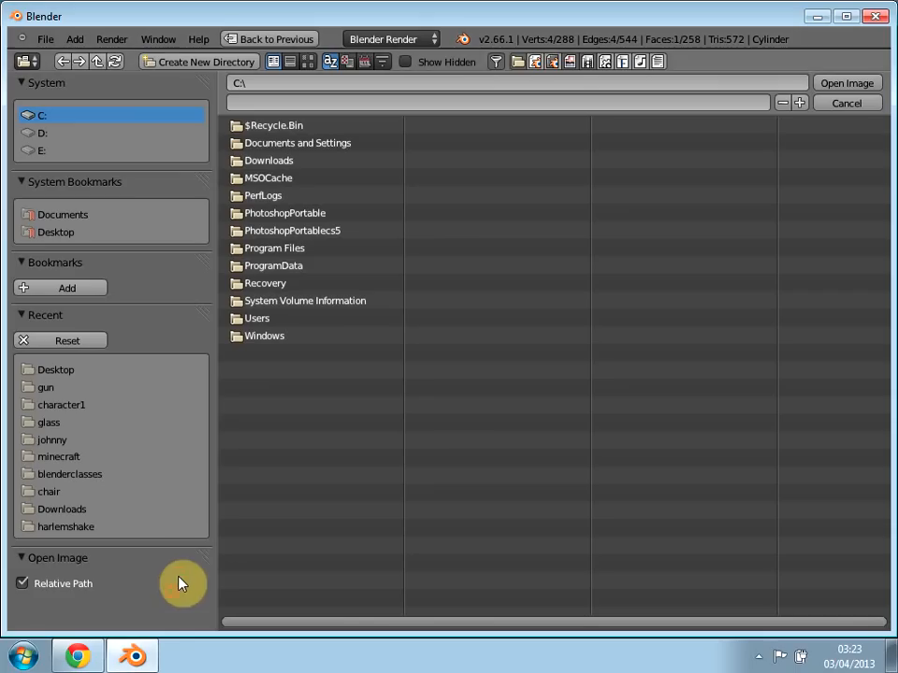
left_click(63, 374)
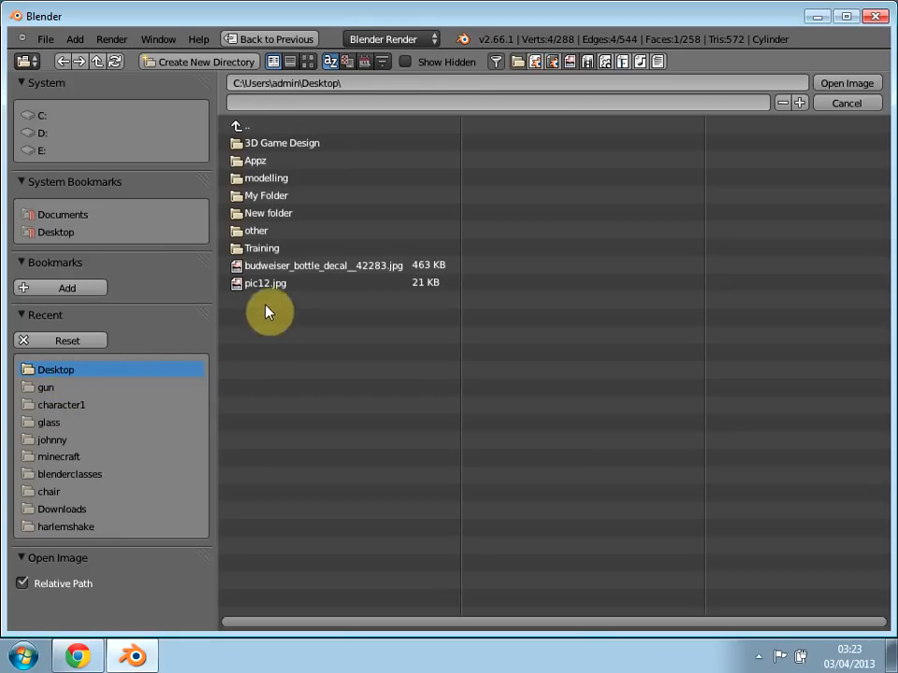
double_click(295, 267)
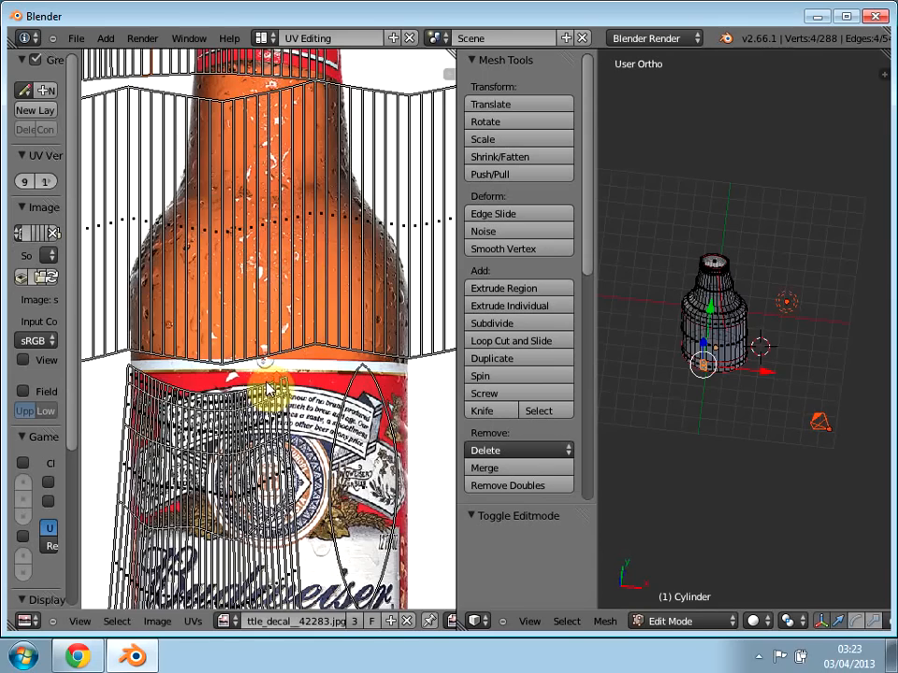
scroll(268, 388, "up", 3)
scroll(261, 391, "down", 2)
scroll(261, 391, "up", 2)
scroll(215, 299, "down", 2)
Step: Inspect the whole bottle from several angles in Texture Paint mode beside the loaded image
left_click(674, 621)
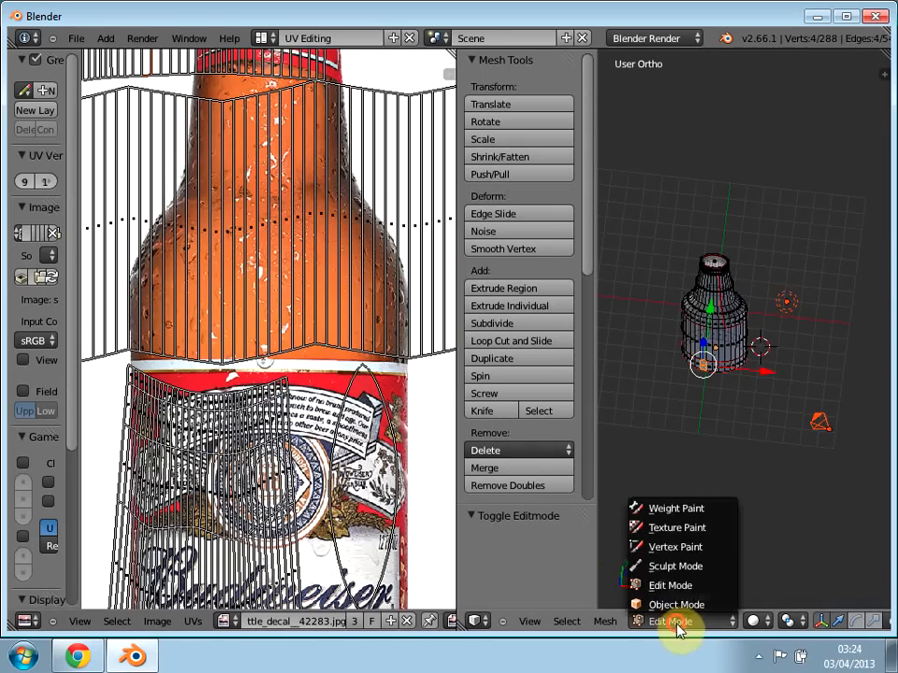
left_click(680, 527)
mouse_move(711, 489)
middle_mouse_down()
mouse_move(717, 395)
mouse_move(790, 325)
mouse_move(890, 294)
mouse_move(850, 374)
mouse_move(542, 401)
mouse_move(407, 400)
mouse_move(575, 531)
mouse_move(756, 369)
mouse_move(311, 261)
middle_mouse_up()
scroll(219, 285, "up", 3)
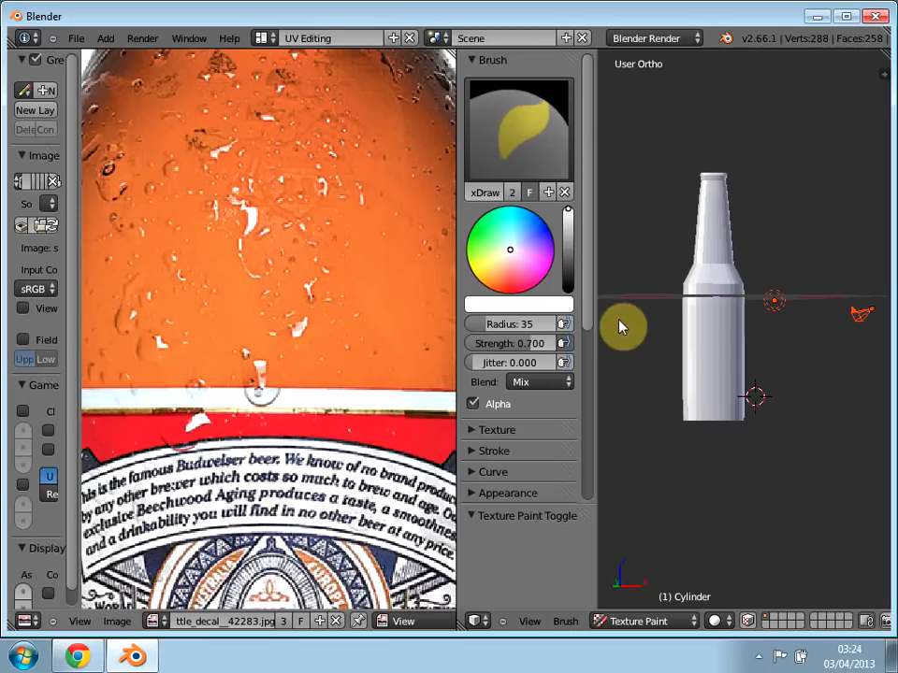
middle_click_drag(654, 296, 711, 285)
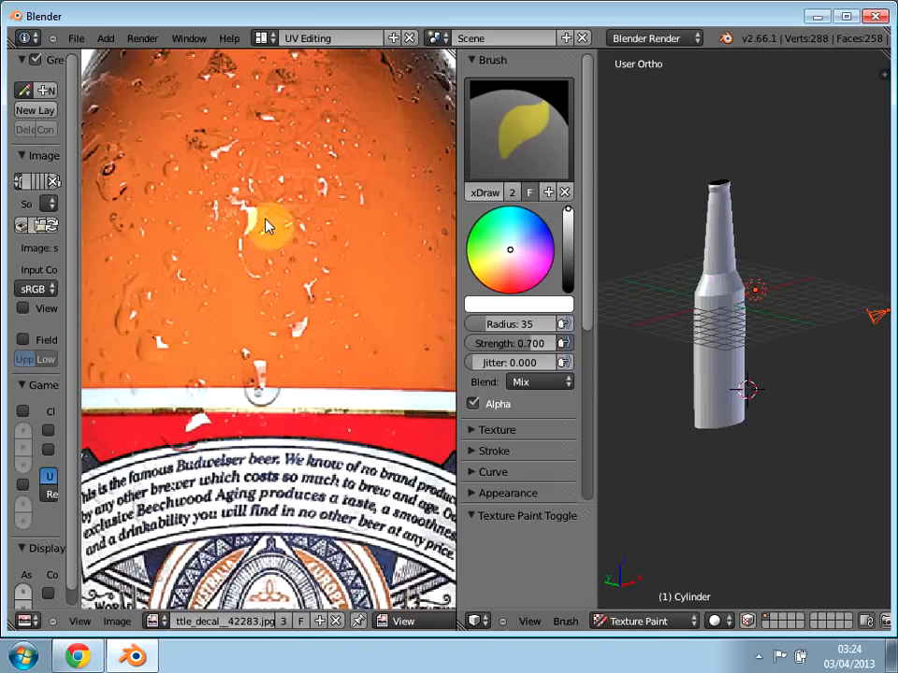
Step: Return to the Default layout and put the bottle back into Edit Mode
left_click(265, 38)
left_click(349, 119)
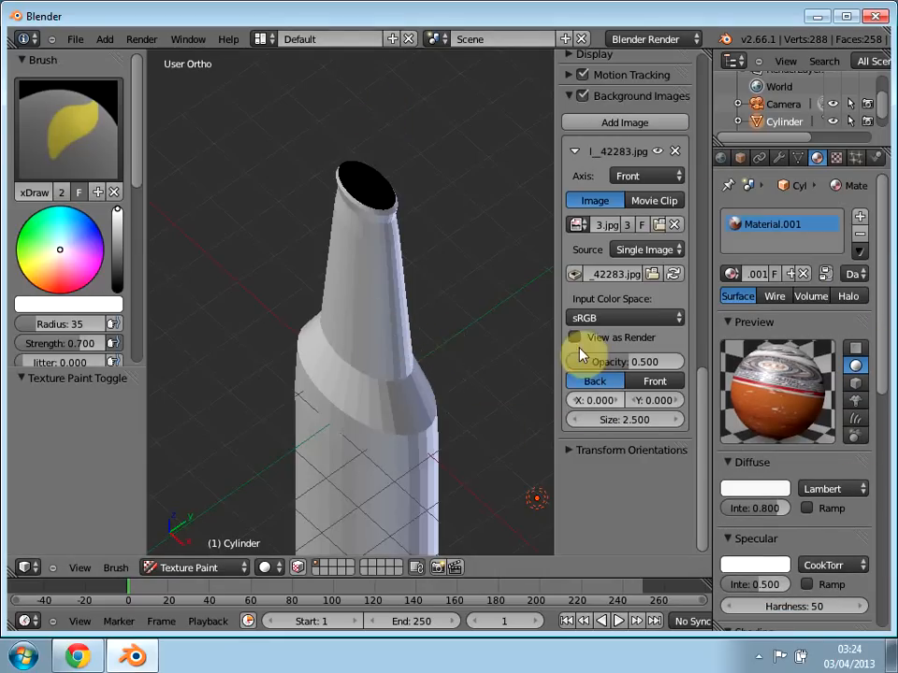
key("Tab")
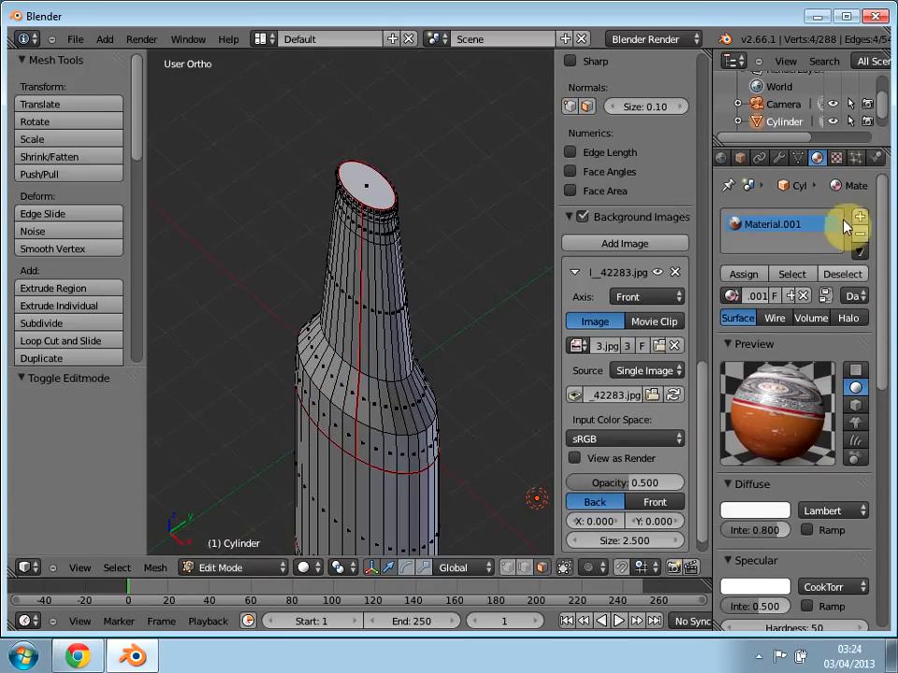
Step: Check the mapping coordinates of the bottle's texture and return to the material settings
left_click(837, 159)
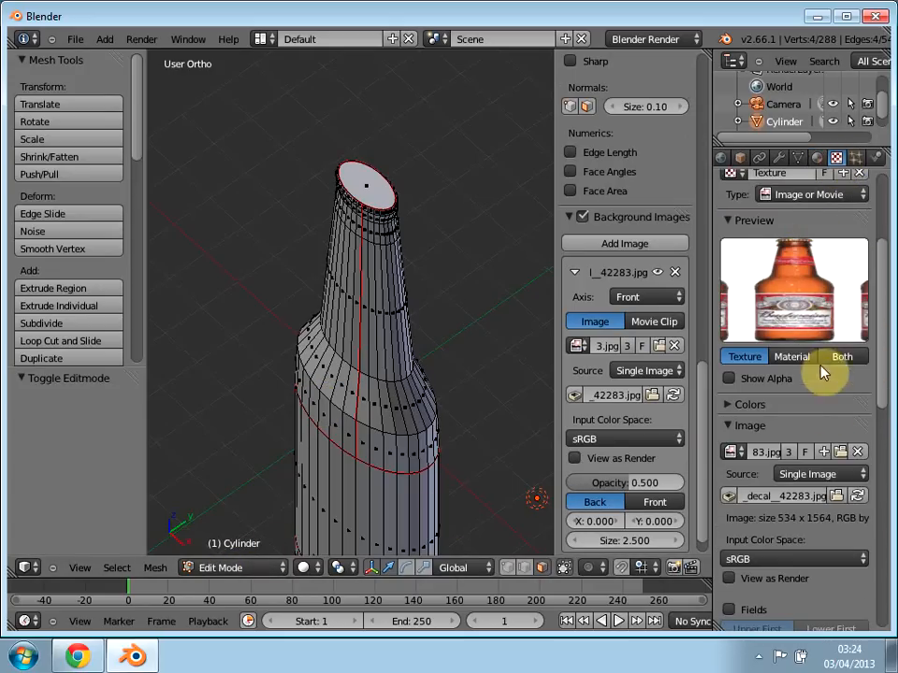
left_click_drag(886, 391, 892, 509)
left_click(790, 411)
left_click(790, 412)
left_click(790, 412)
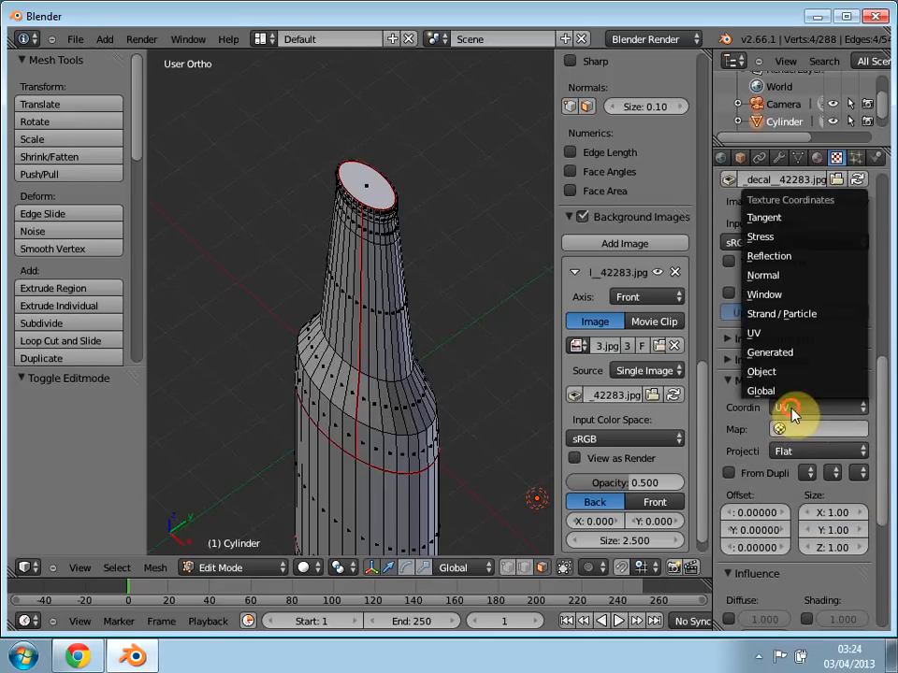
left_click_drag(883, 381, 859, 164)
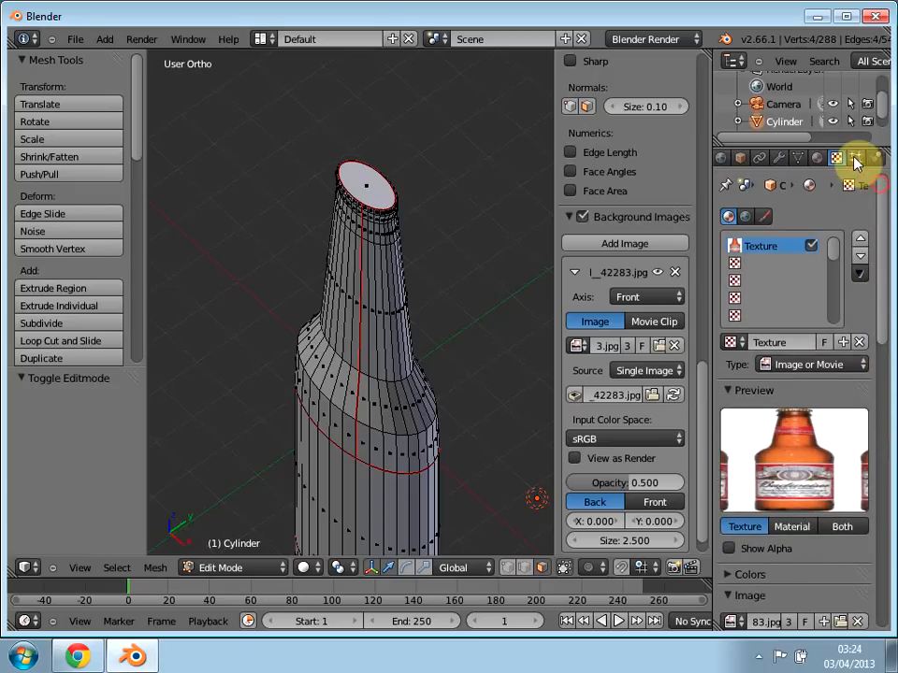
left_click(823, 161)
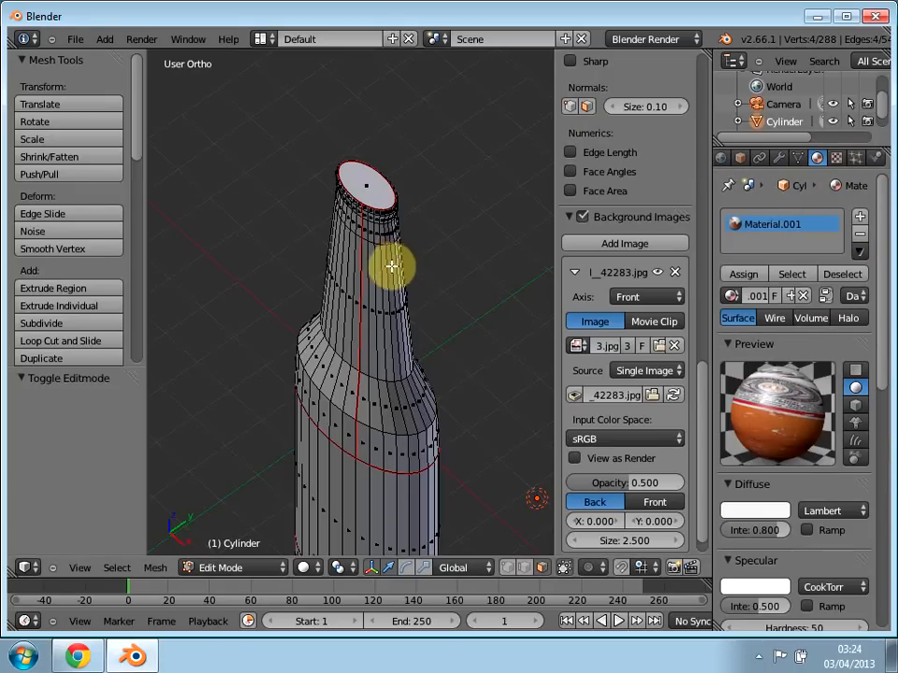
Step: Check the bottle through the camera, deselect all of its geometry, and return to the user view
key("KP_0")
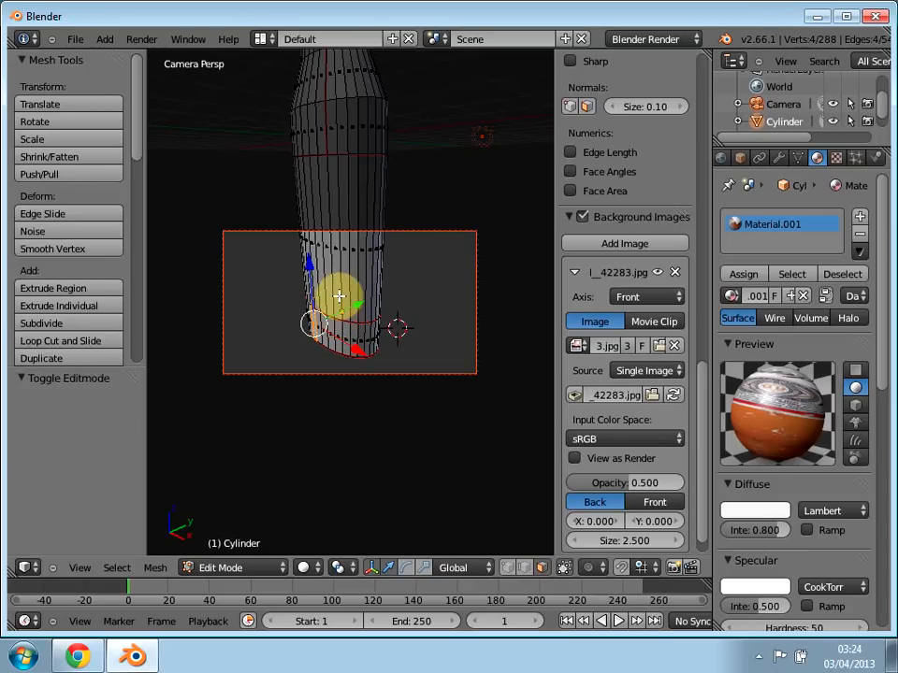
key("a")
key("a")
key("a")
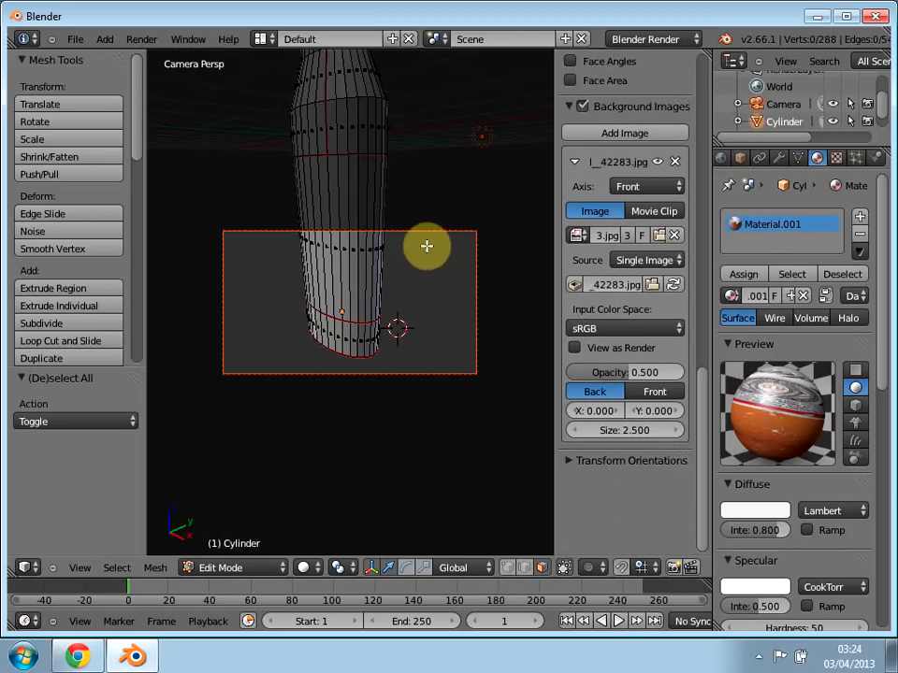
key("KP_0")
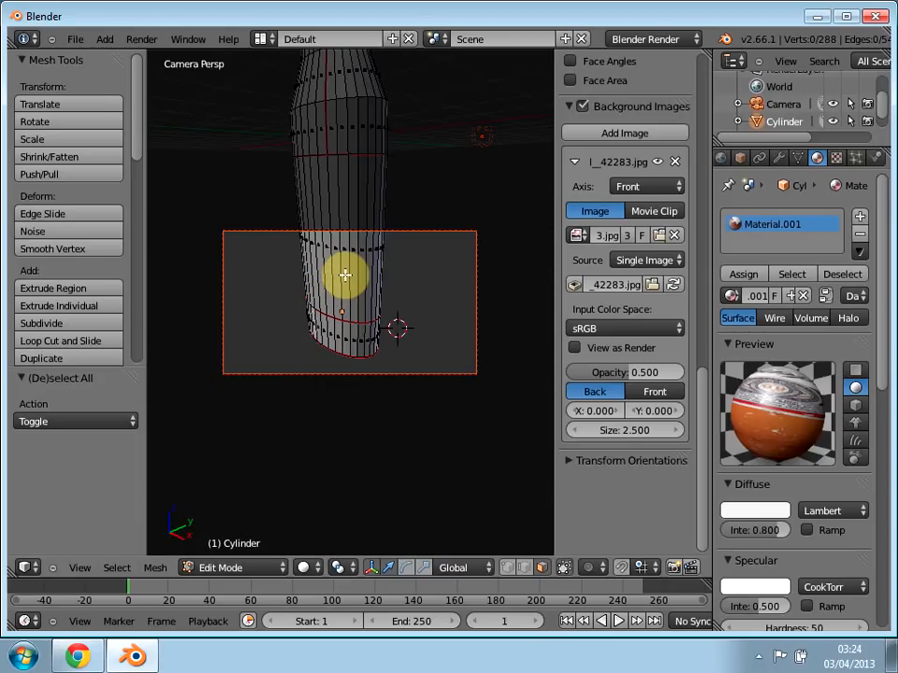
key("KP_0")
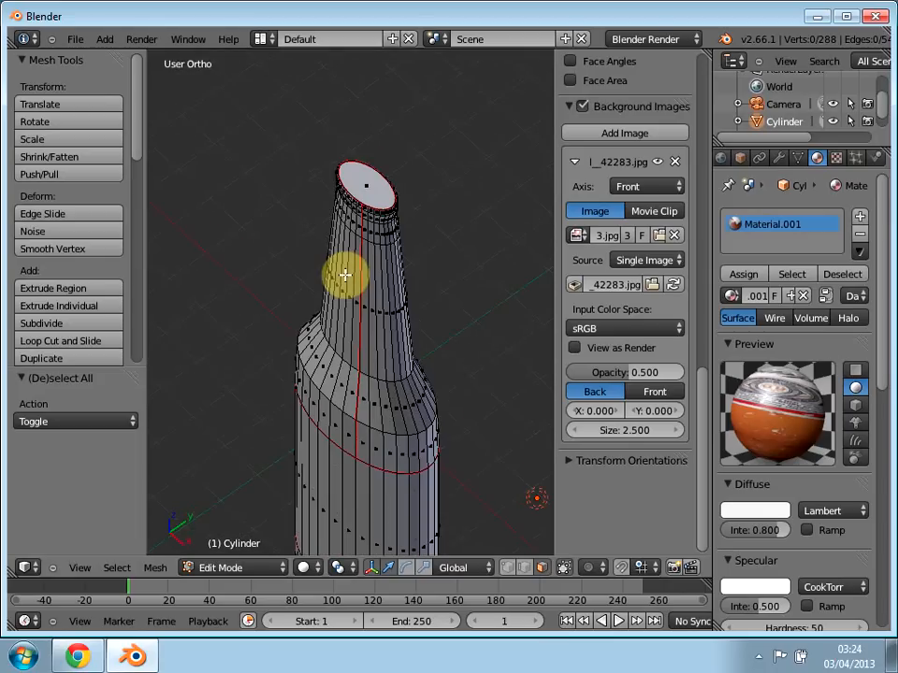
Step: Test render the current frame to check the bottle's texture, and return to the 3D view
key("F12")
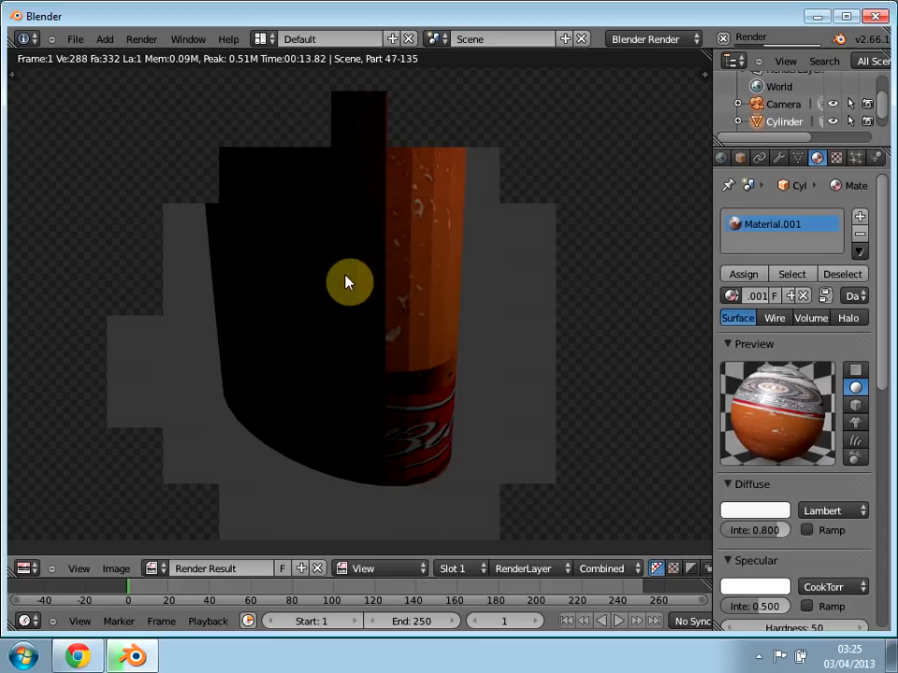
key("Escape")
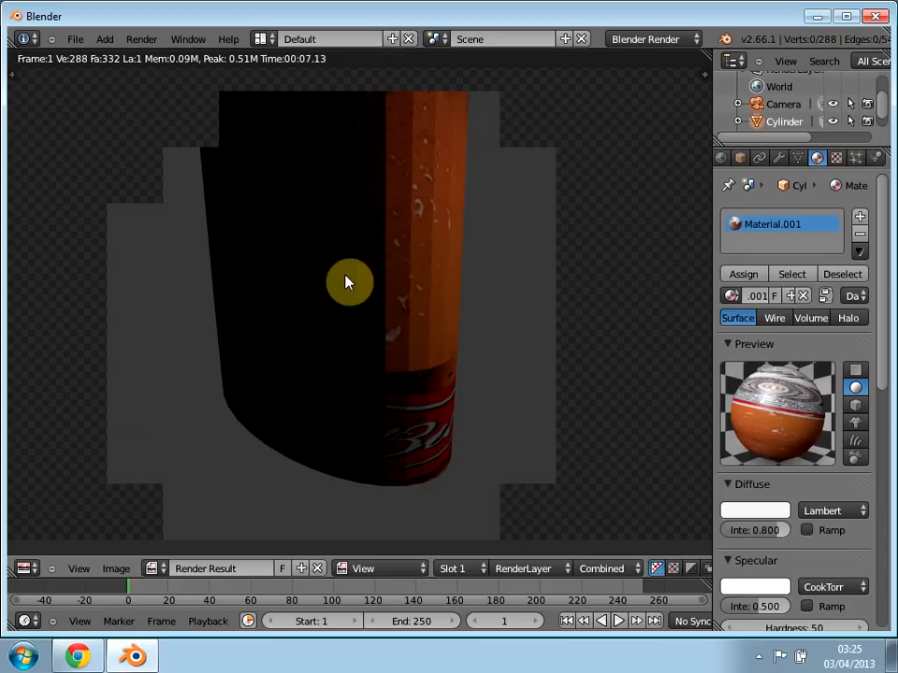
left_click(389, 251)
key("Escape")
right_click(394, 341)
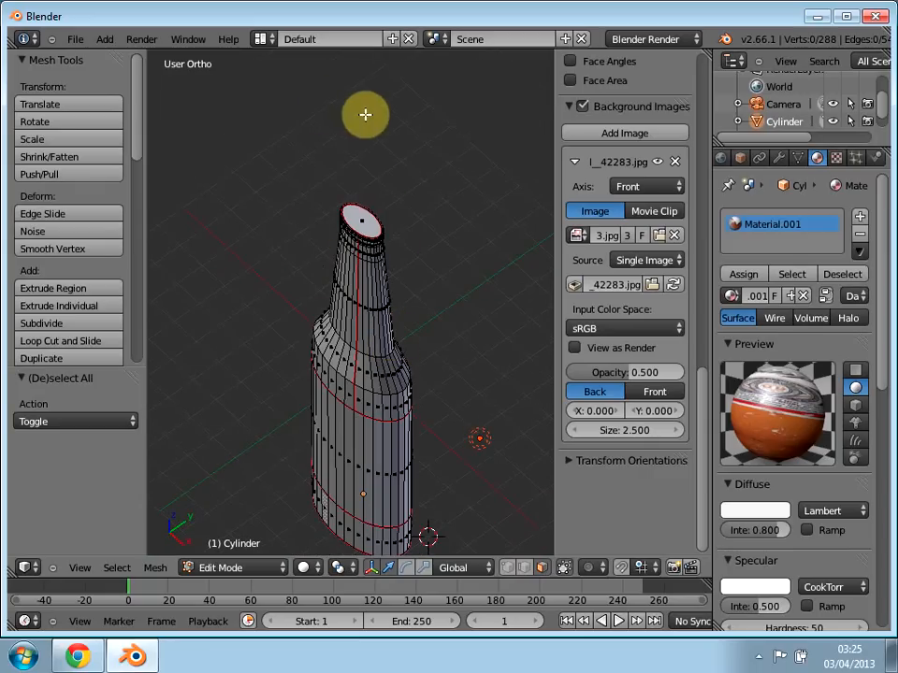
Step: Switch to the UV Editing layout to view the bottle's UV islands over the decal image
left_click(261, 37)
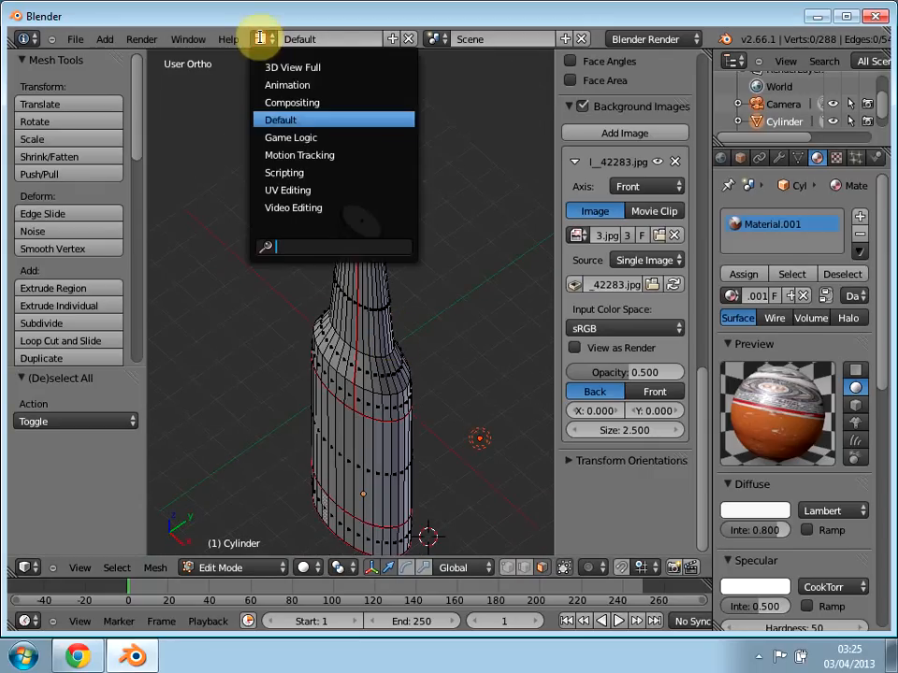
left_click(281, 186)
scroll(311, 335, "down", 4)
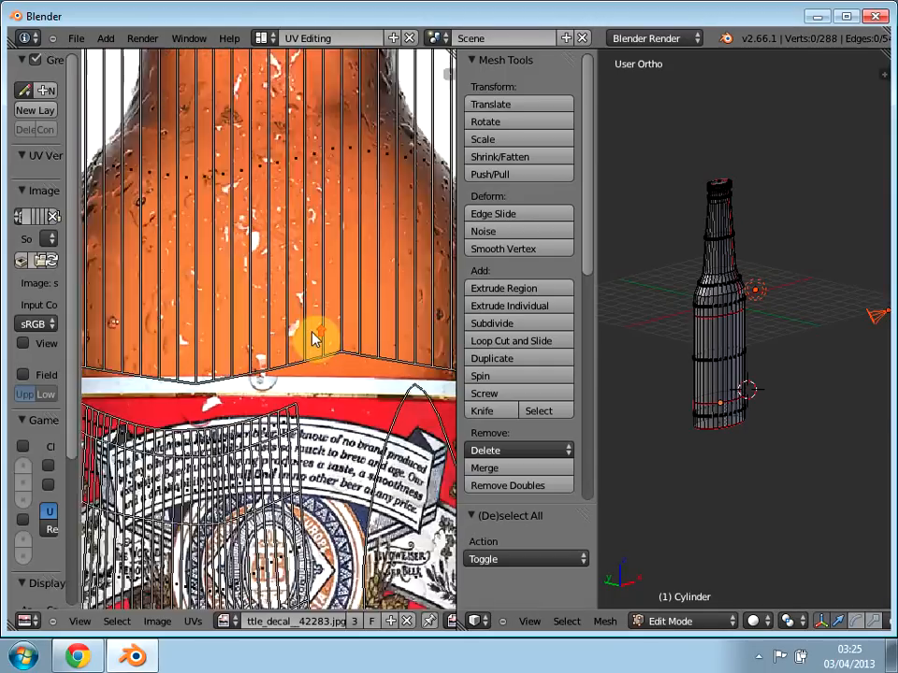
Step: Box-select the band of faces at the bottle's base in face mode from the front orthographic view and try to pick its UV island
scroll(313, 338, "down", 1)
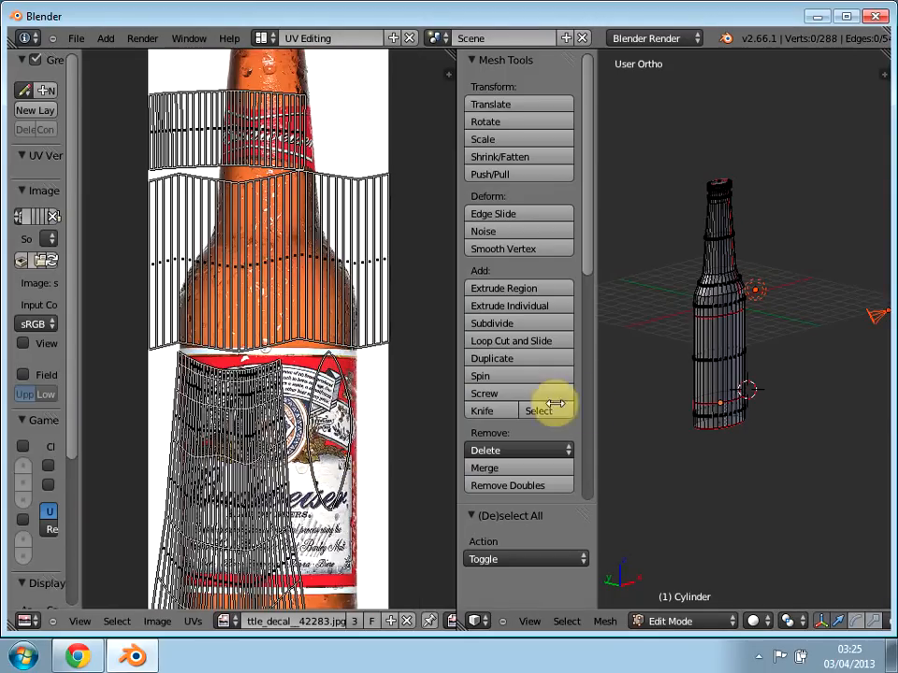
key("KP_1")
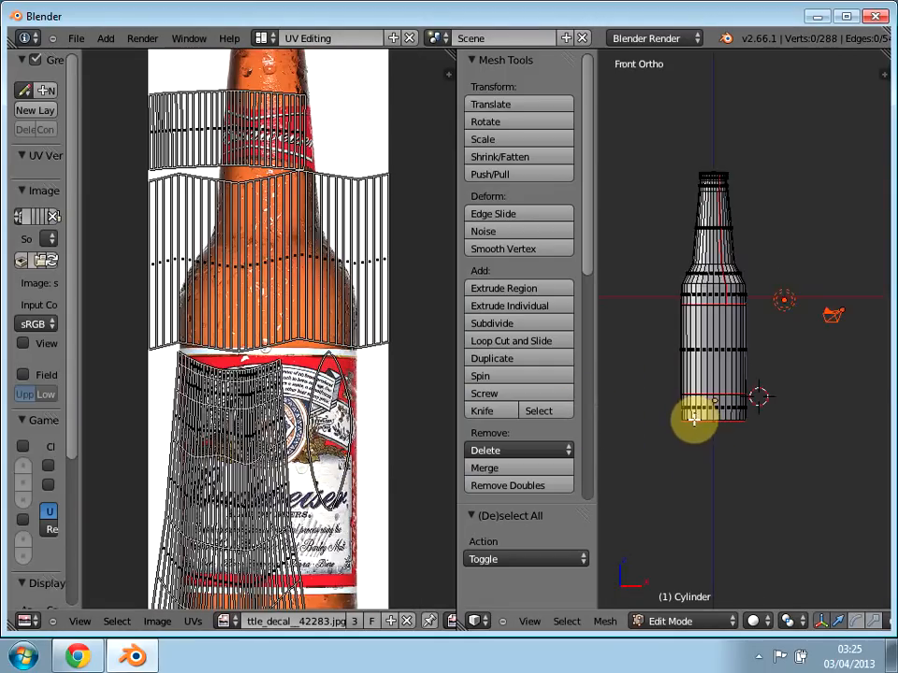
key("KP_5")
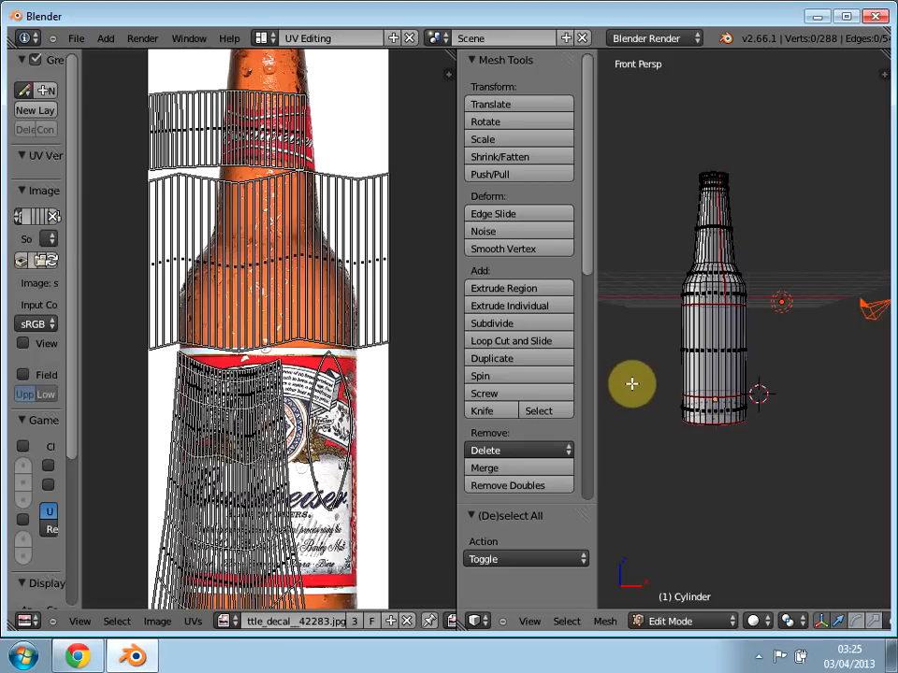
key("KP_5")
scroll(686, 456, "up", 2)
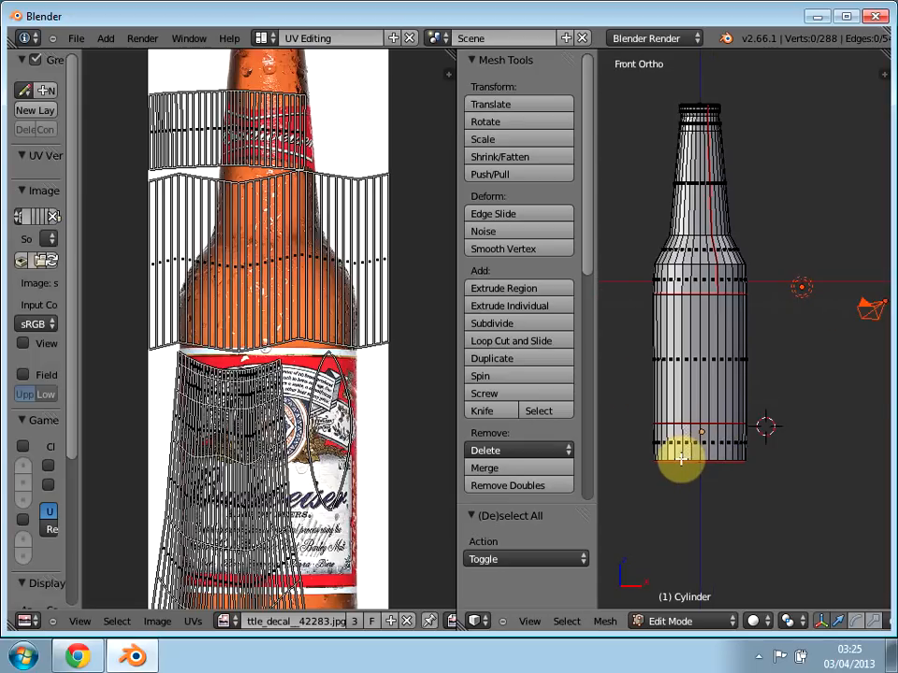
middle_click_drag(850, 623, 630, 631)
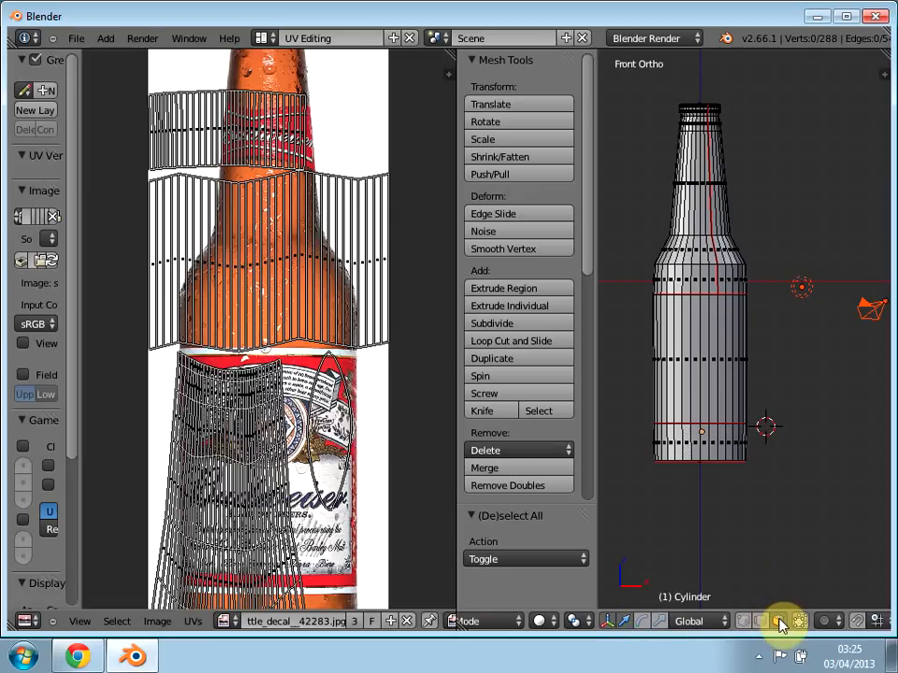
key("b")
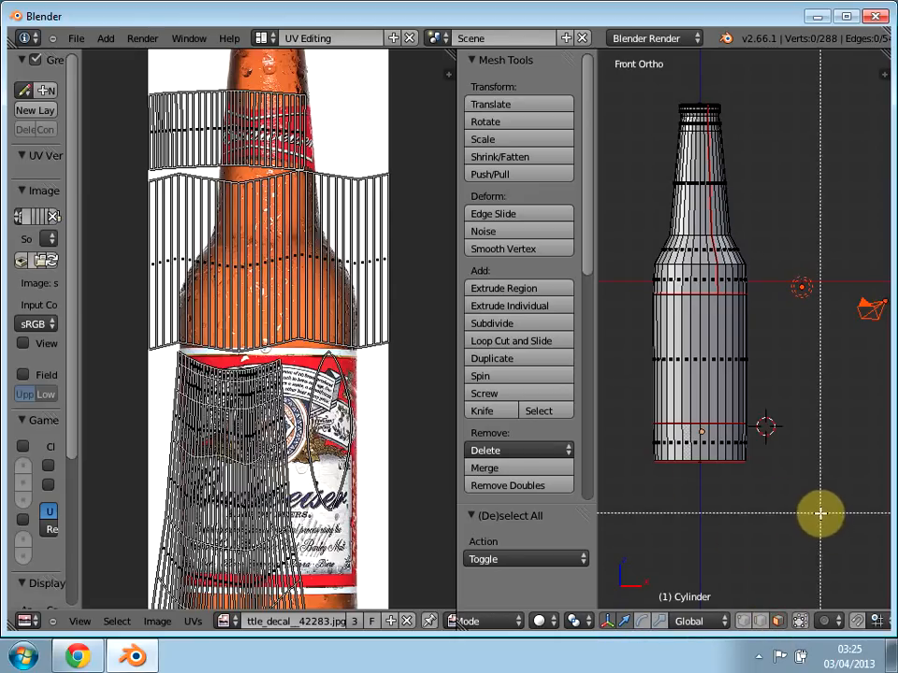
left_click_drag(839, 540, 597, 425)
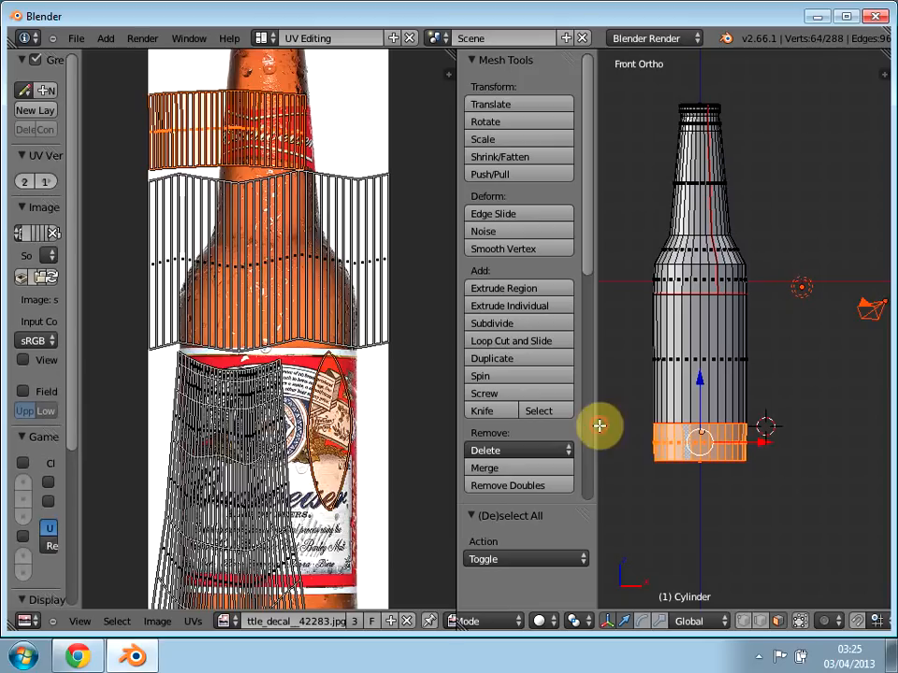
middle_click_drag(654, 529, 700, 535)
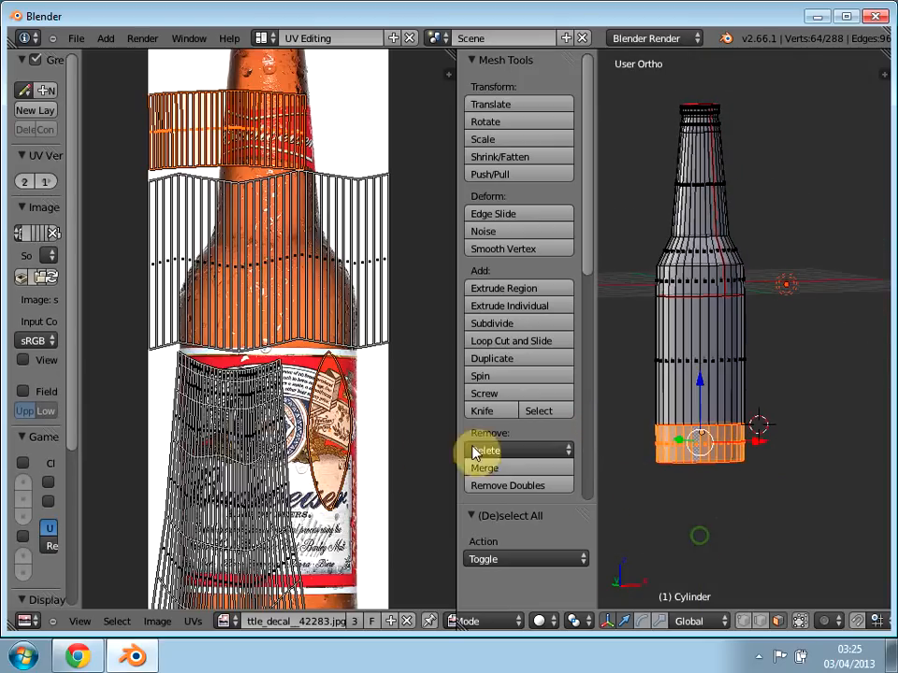
right_click(327, 433)
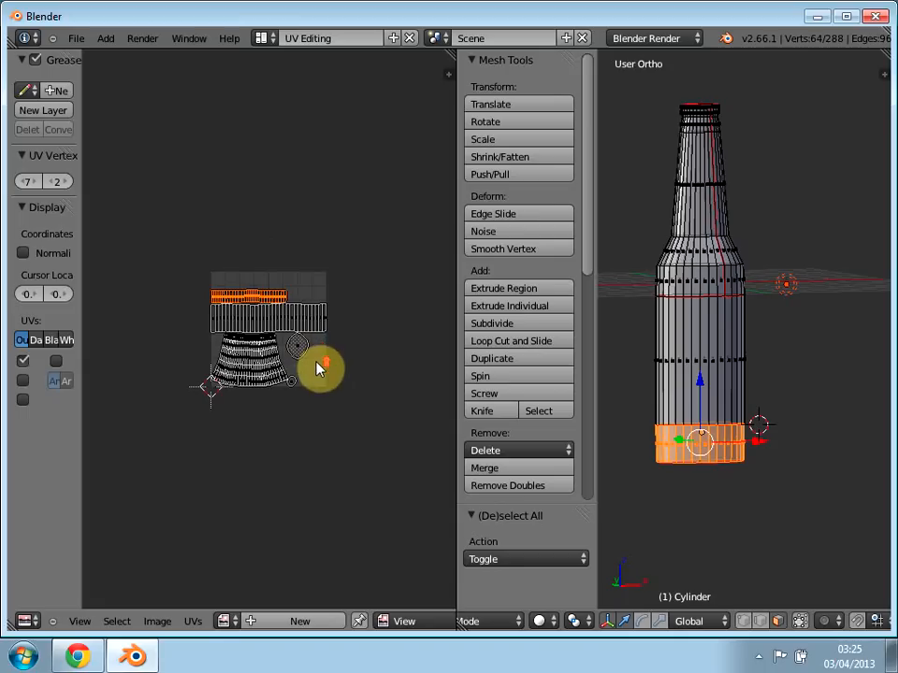
Step: Try to assign budweiser_bottle_decal__42283.jpg to the selected faces from the loaded images and from the Desktop folder
scroll(280, 355, "up", 4)
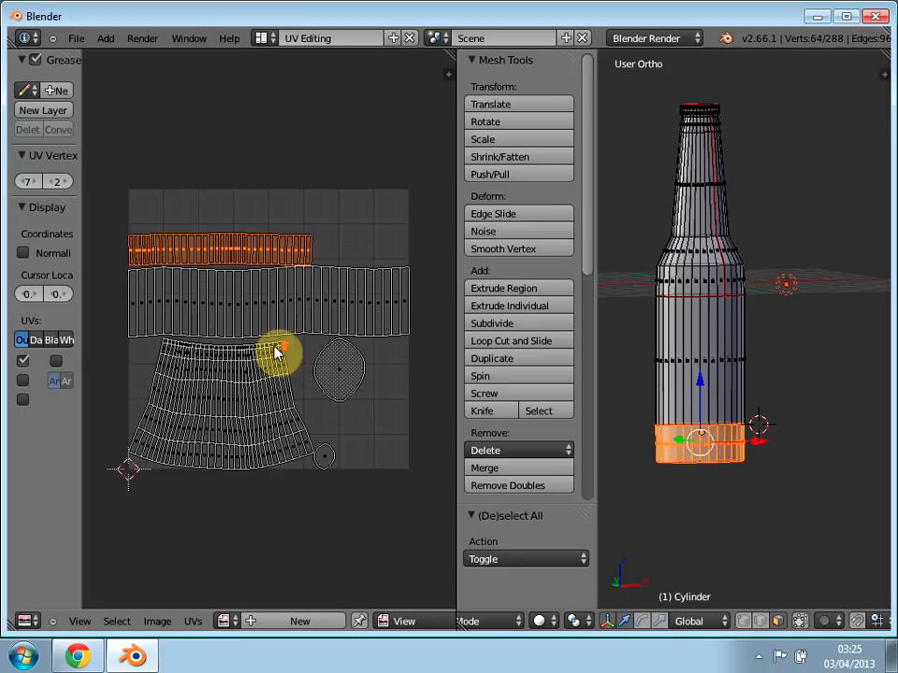
left_click(224, 622)
left_click(279, 436)
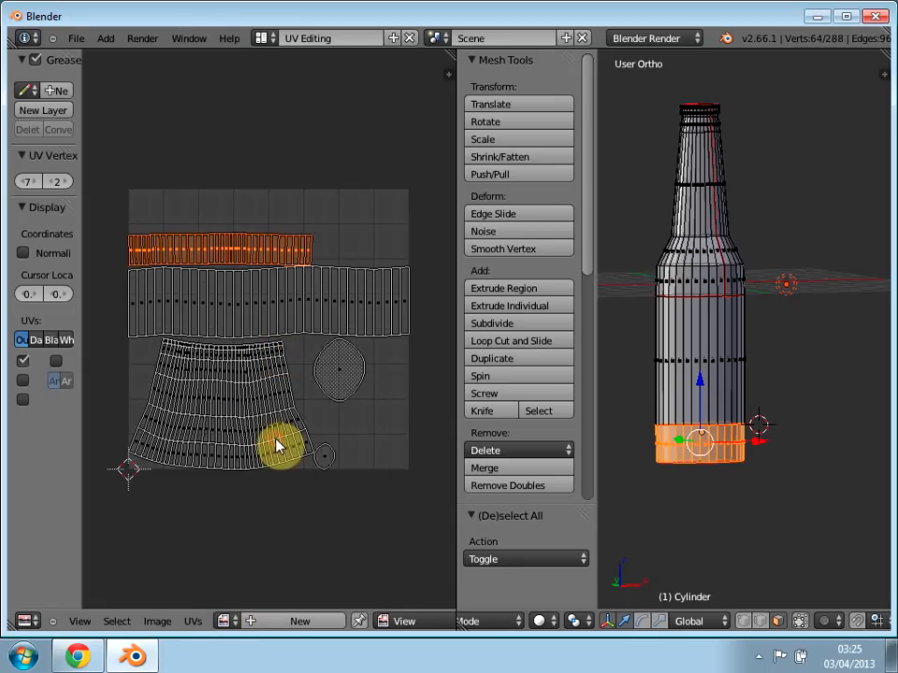
left_click(161, 622)
left_click(165, 584)
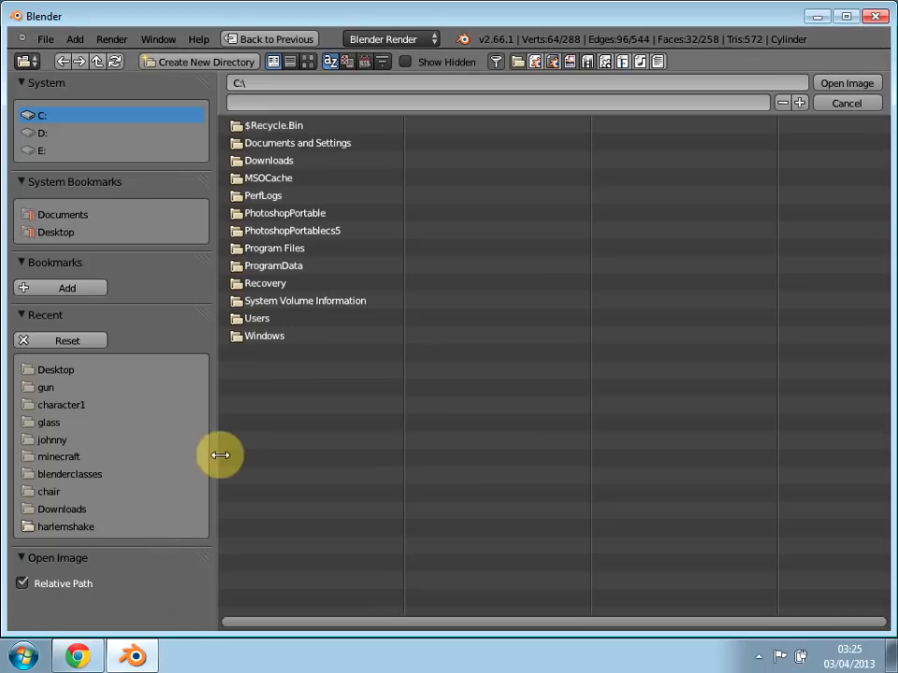
left_click(73, 371)
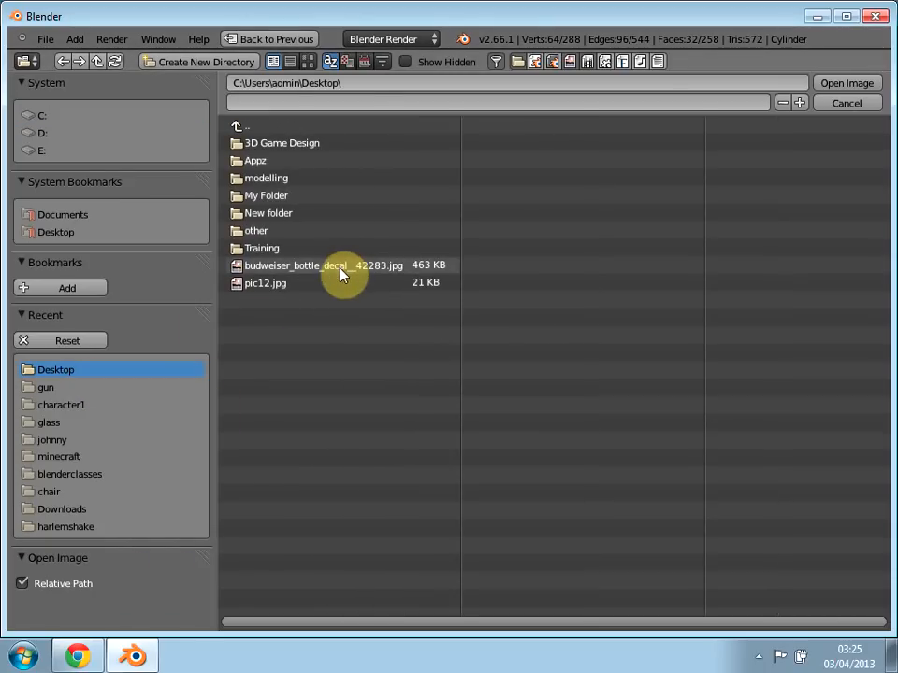
double_click(338, 268)
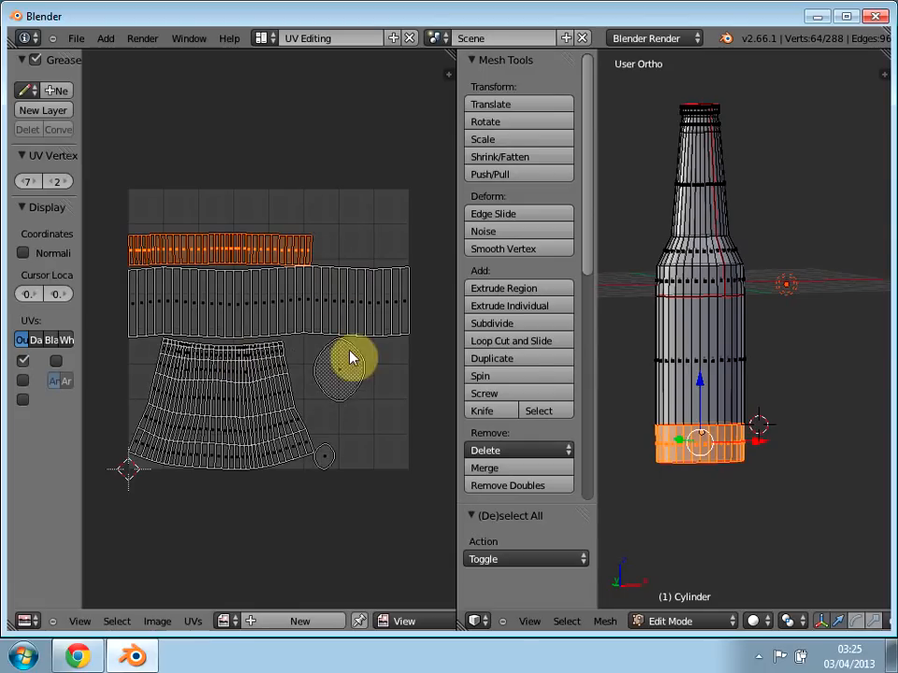
Step: Deselect all of the bottle's geometry and try to open budweiser_bottle_decal__42283.jpg from the Desktop behind the UV layout
key("a")
scroll(647, 454, "down", 3)
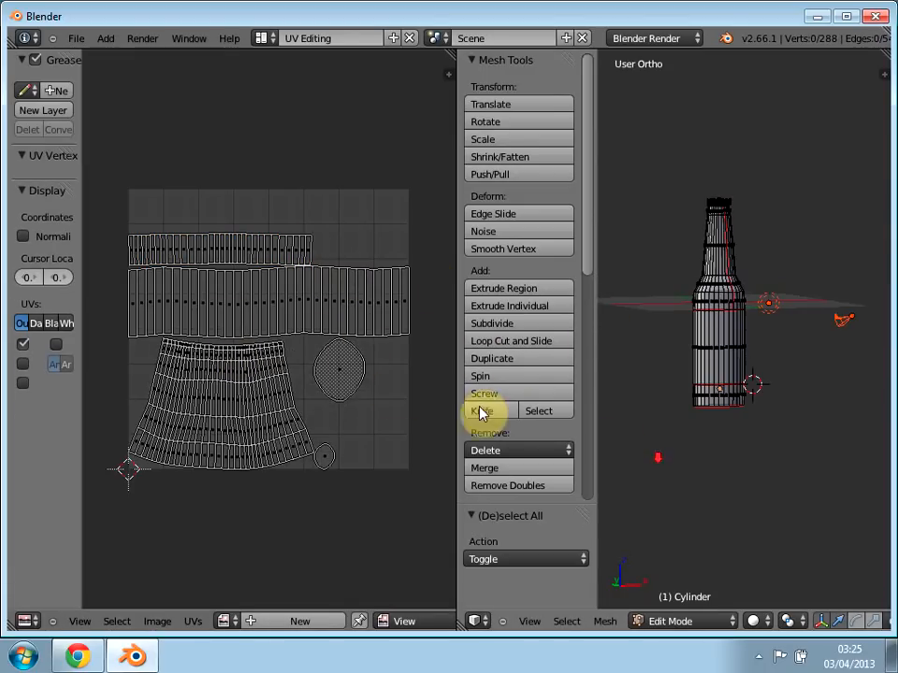
scroll(758, 423, "down", 1)
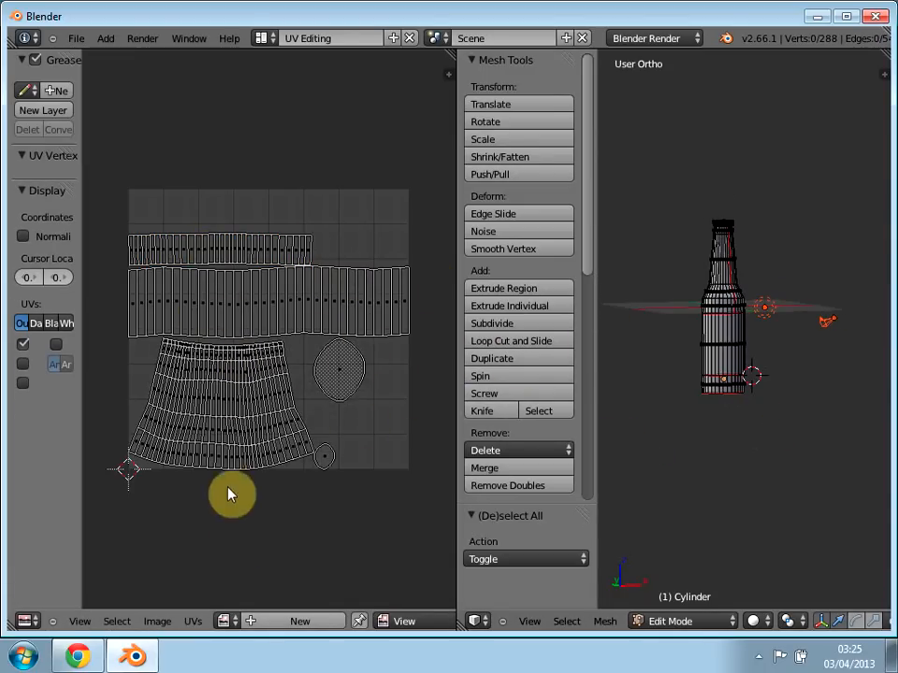
left_click(309, 619)
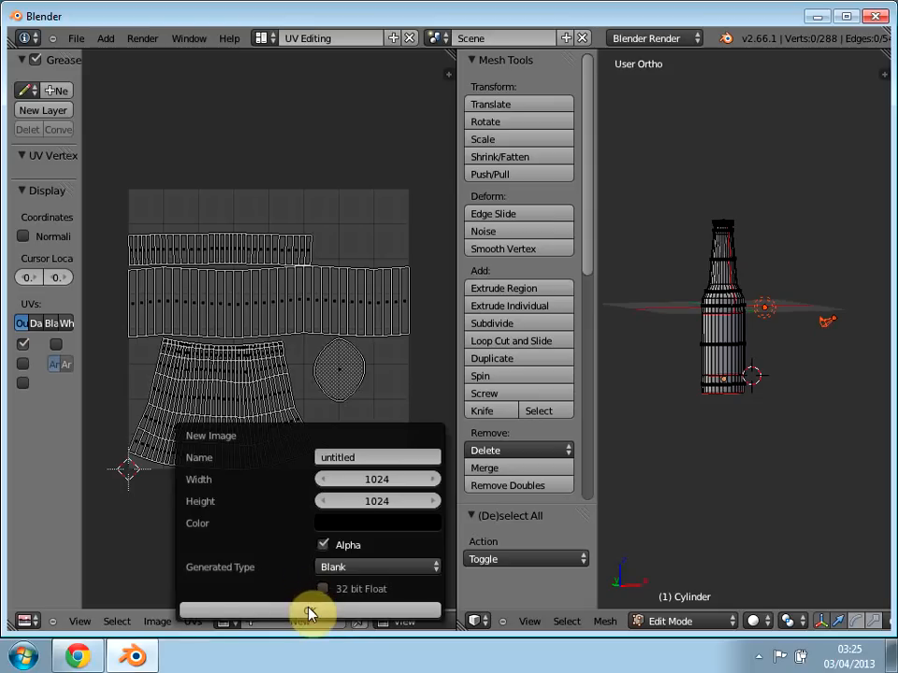
left_click(156, 622)
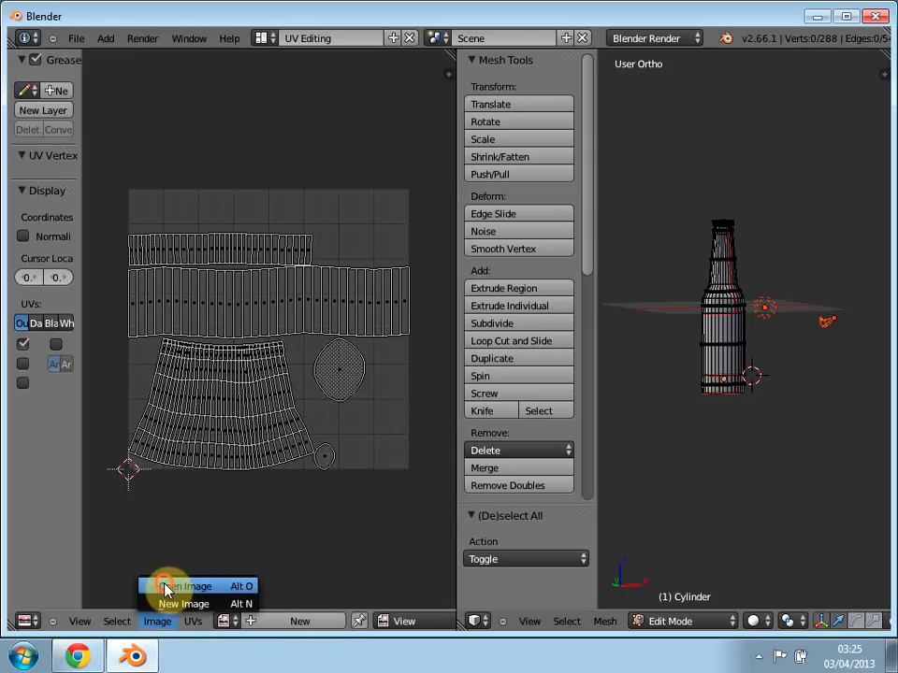
left_click(167, 585)
left_click(47, 366)
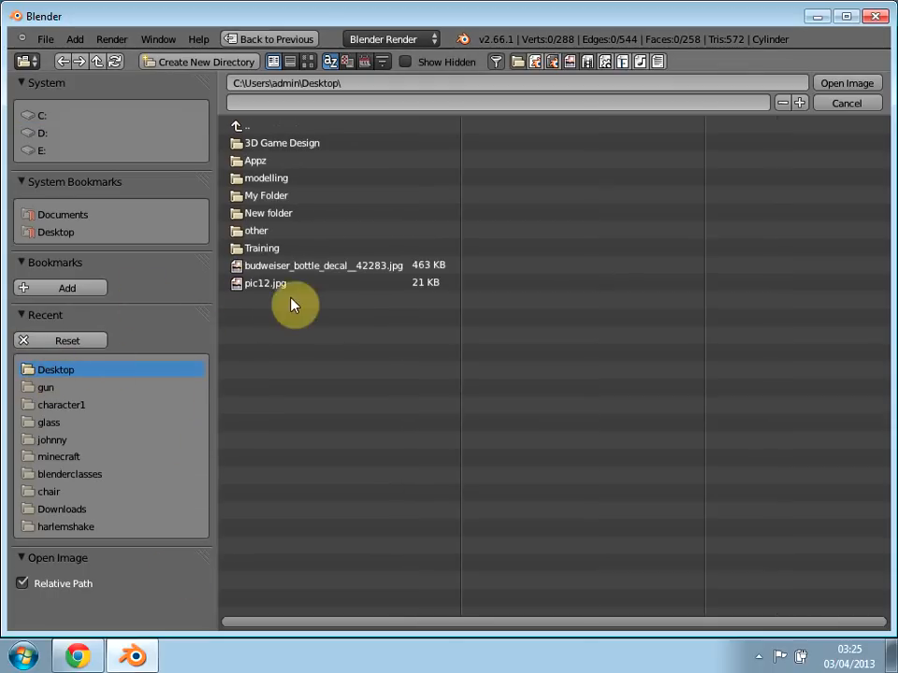
double_click(292, 269)
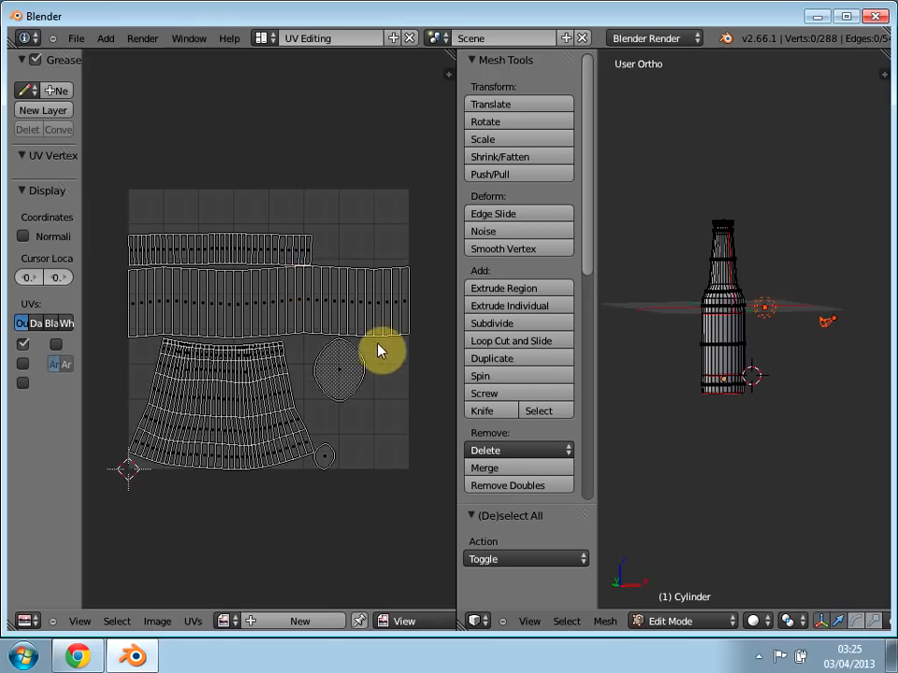
Step: Leave and re-enter Edit Mode, display the Render Result in the image editor, and unlink it
key("Tab")
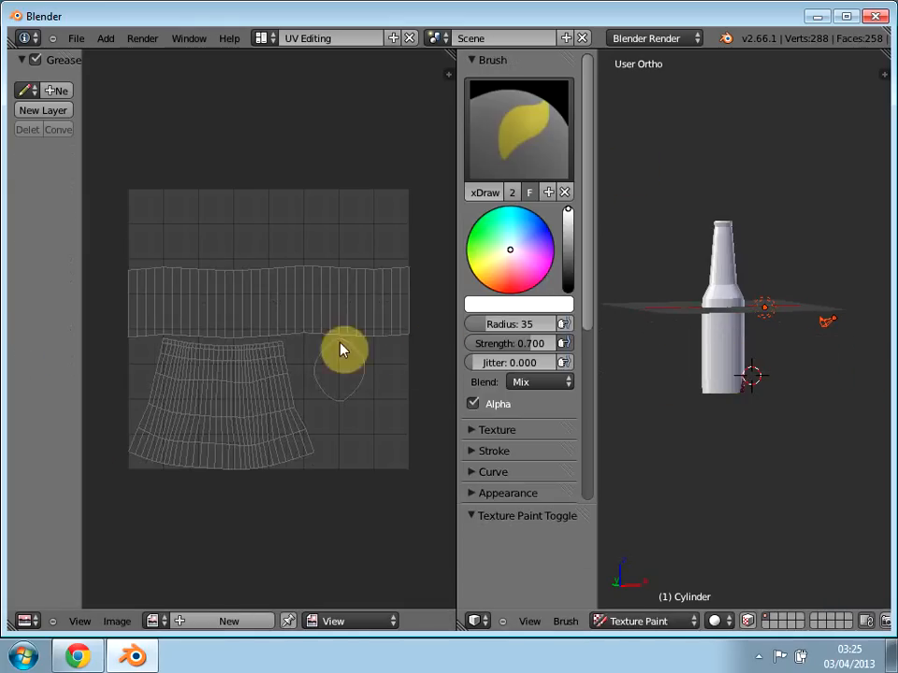
key("Tab")
mouse_move(378, 390)
middle_mouse_down()
mouse_move(372, 449)
mouse_move(360, 410)
middle_mouse_up()
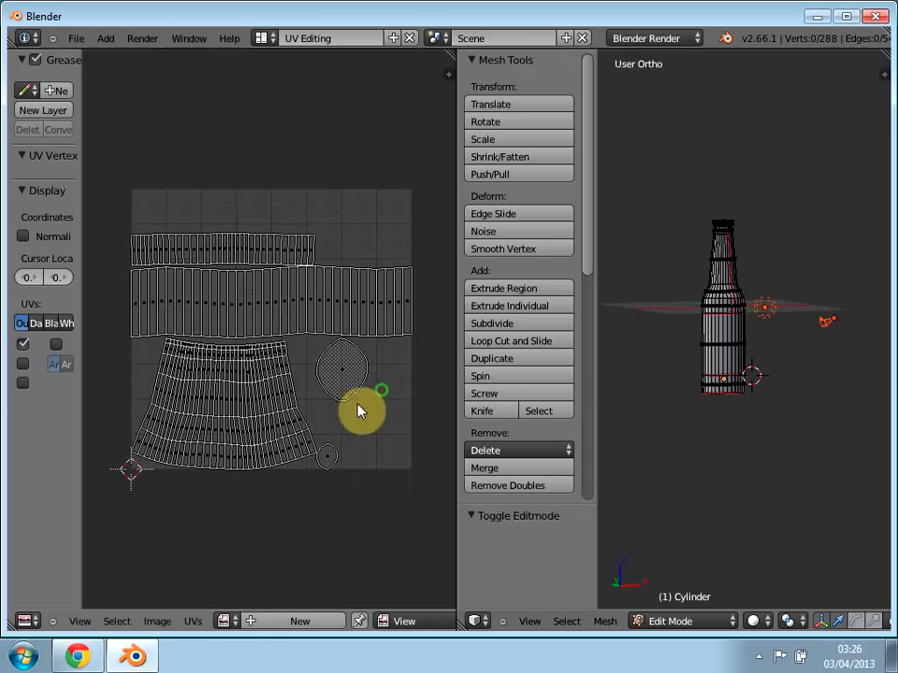
left_click(225, 621)
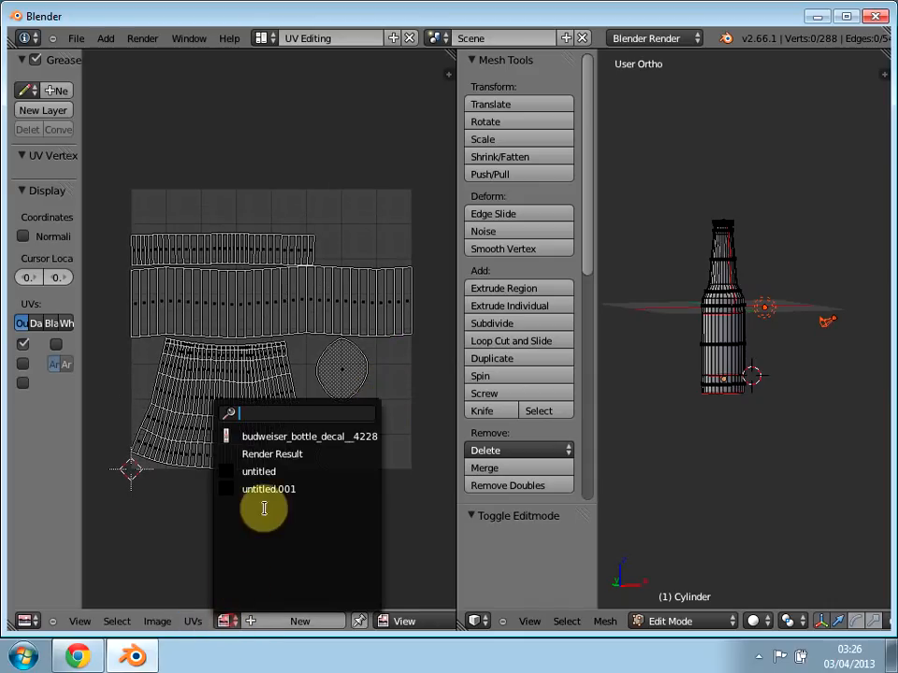
left_click(281, 453)
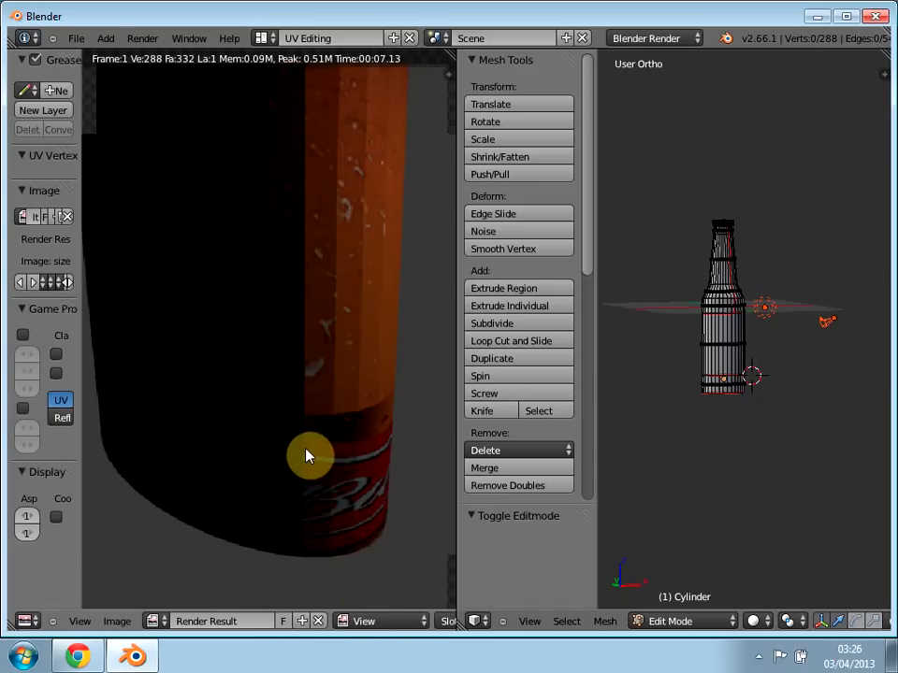
left_click(309, 456)
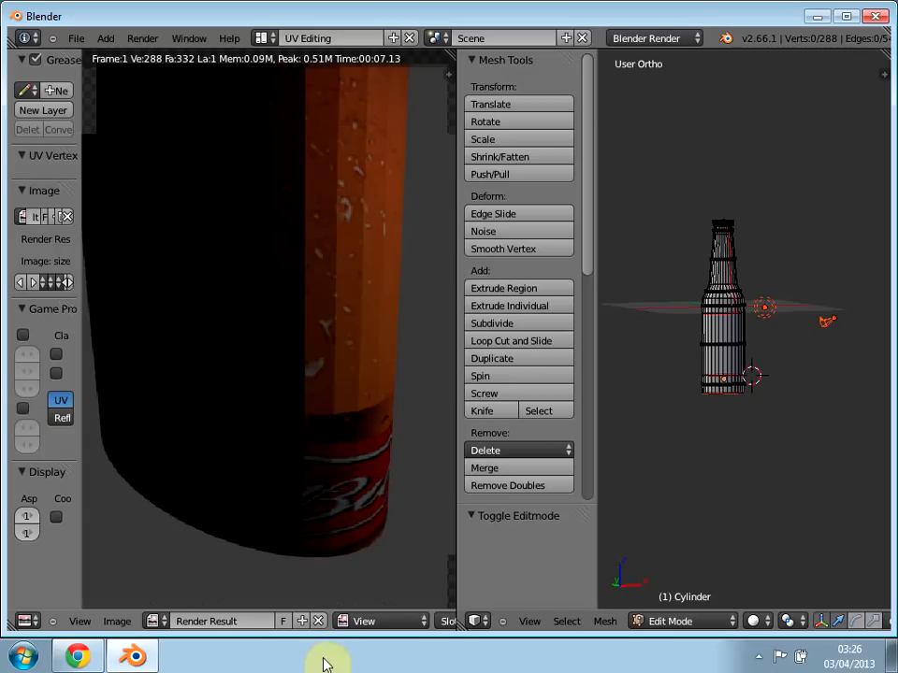
left_click(317, 621)
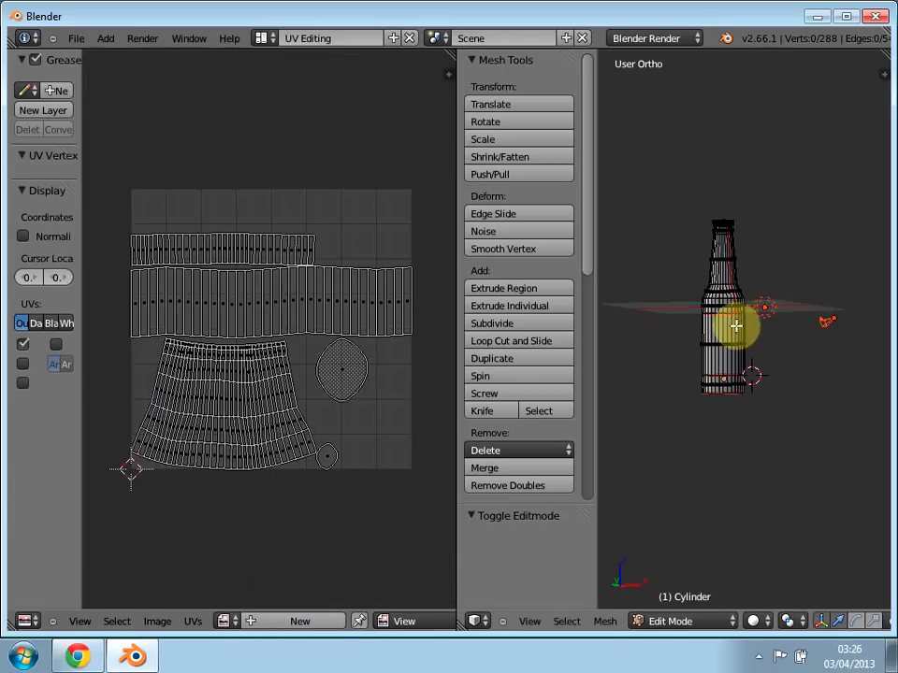
Step: Select the entire bottle mesh and unwrap it along its marked seams
key("a")
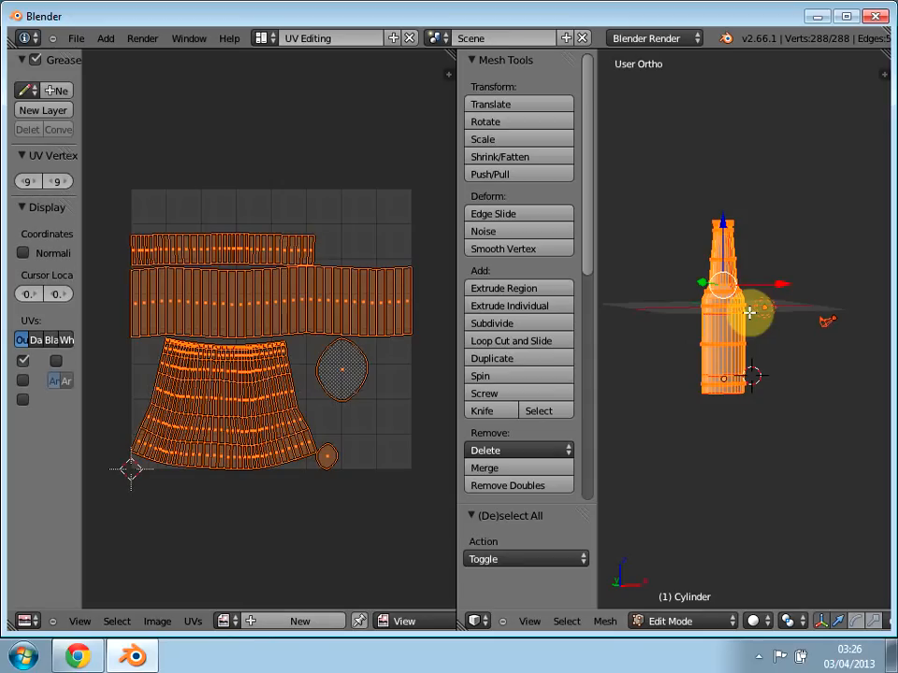
key("u")
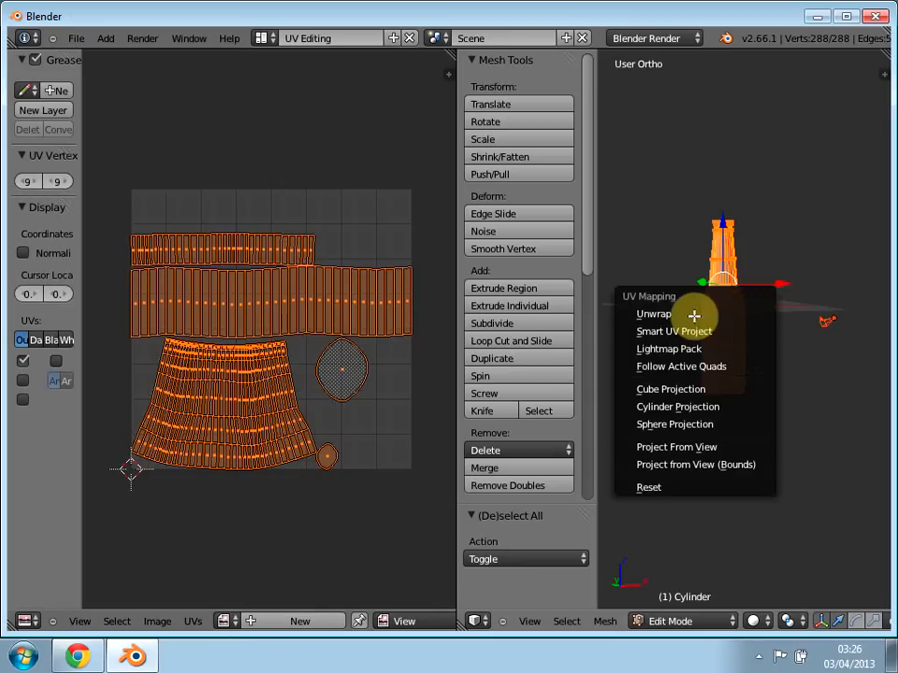
left_click(674, 313)
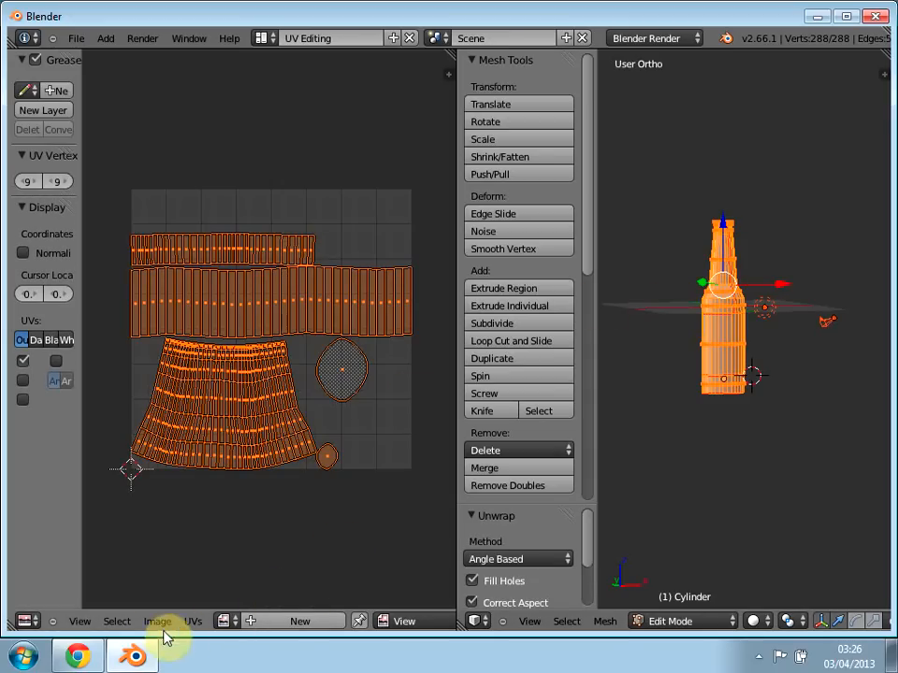
Step: Open budweiser_bottle_decal__42283.jpg from the Desktop as the image behind the unwrapped UV islands
left_click(157, 623)
left_click(173, 587)
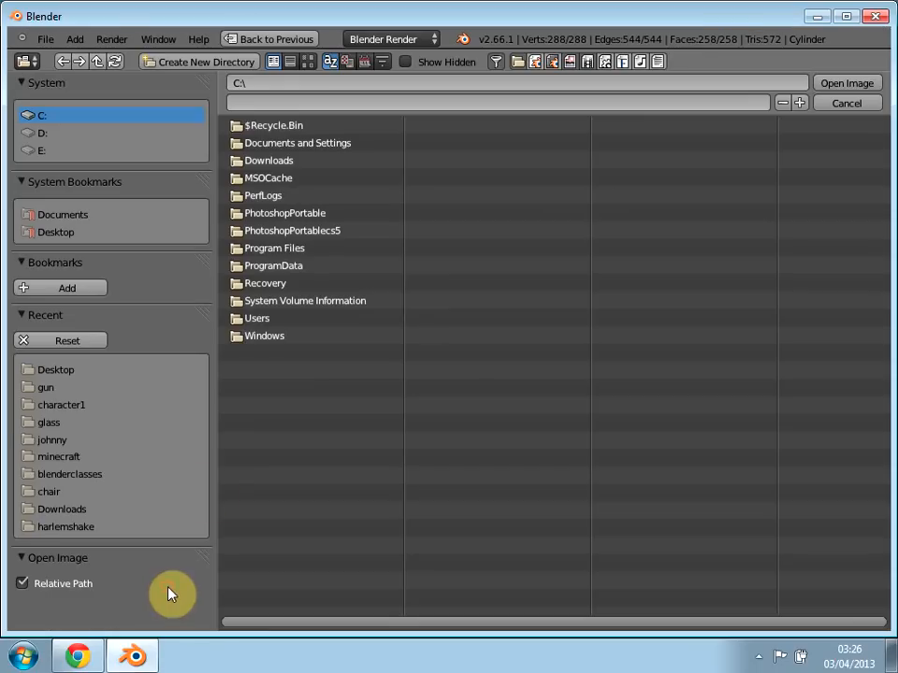
left_click(70, 371)
left_click(265, 268)
double_click(264, 269)
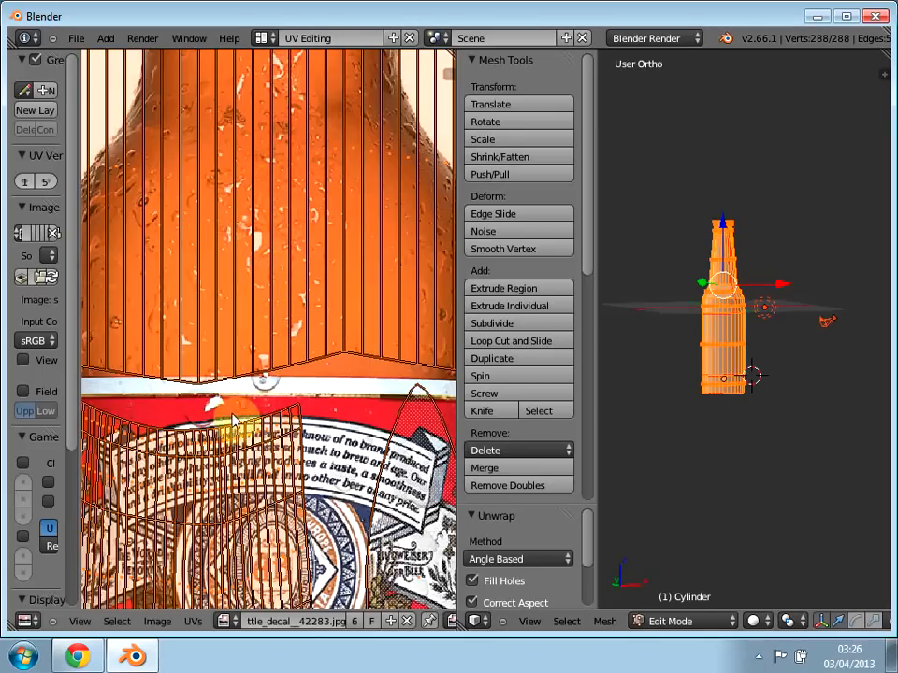
scroll(234, 421, "down", 3)
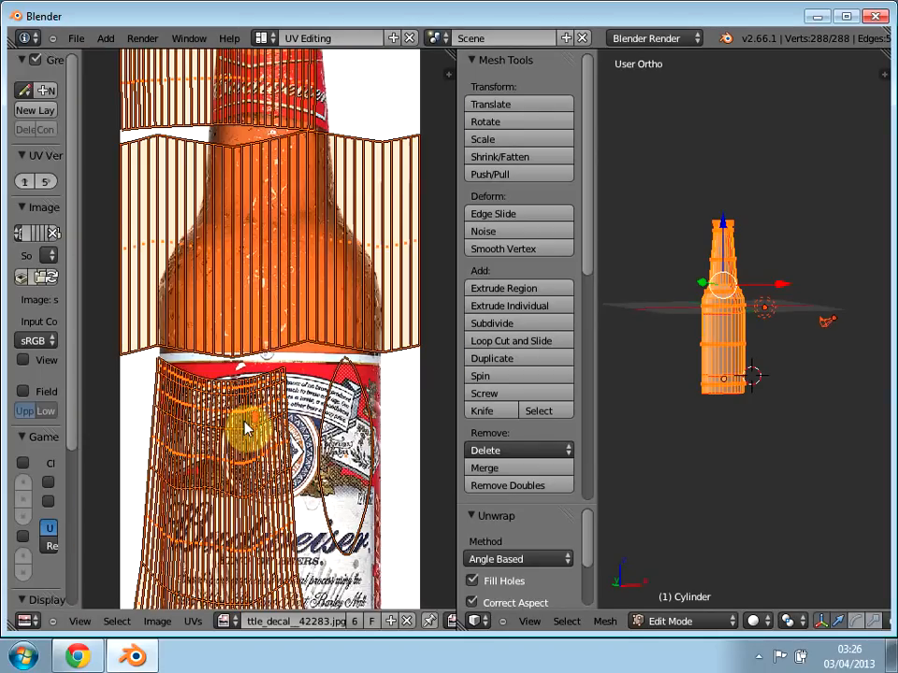
scroll(245, 428, "down", 1)
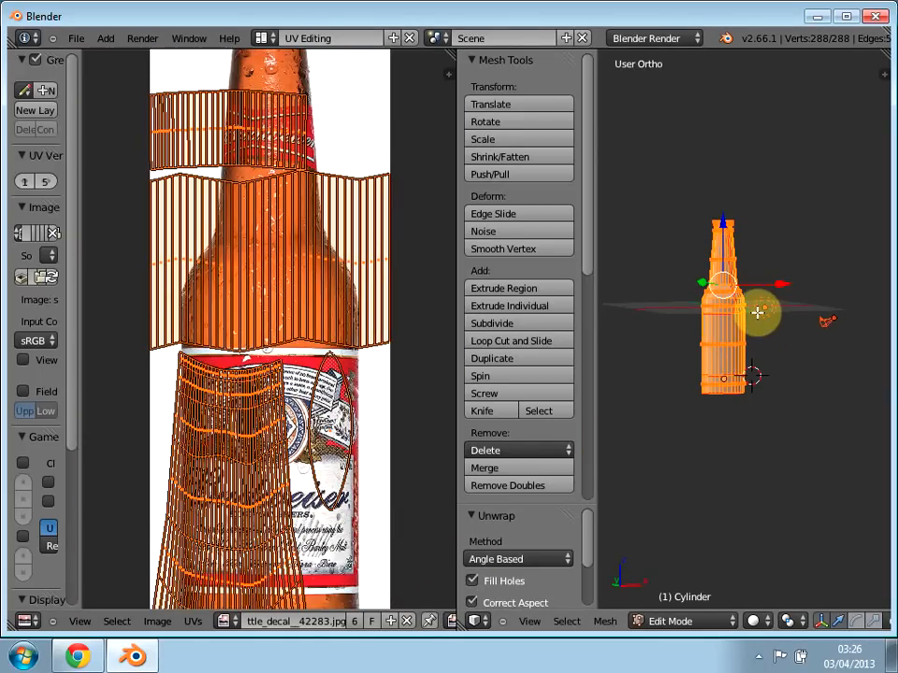
Step: Deselect all of the bottle's geometry and set the 3D view to front orthographic
key("a")
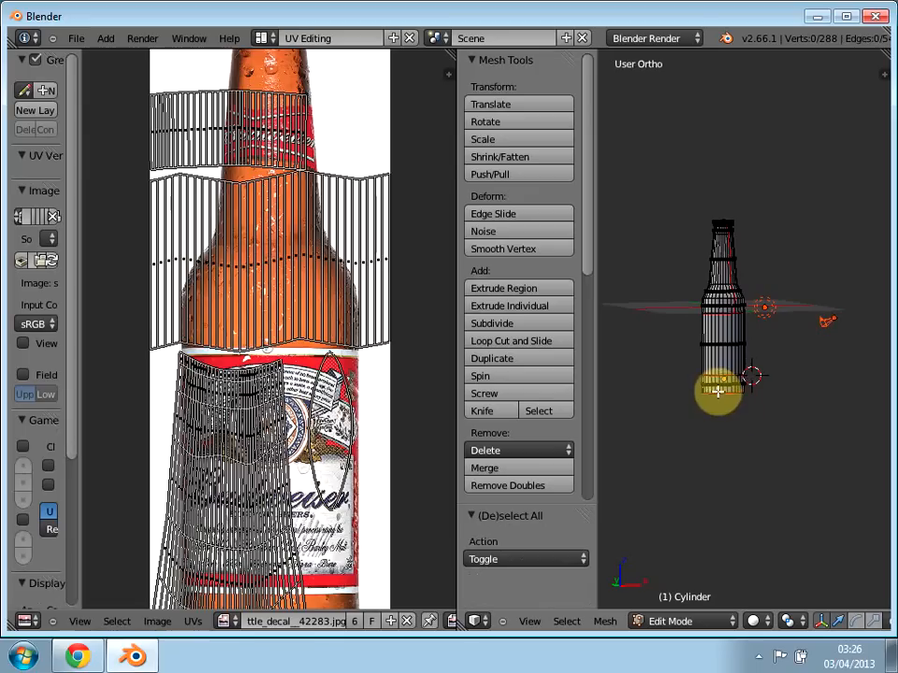
key("KP_1")
key("KP_5")
key("KP_5")
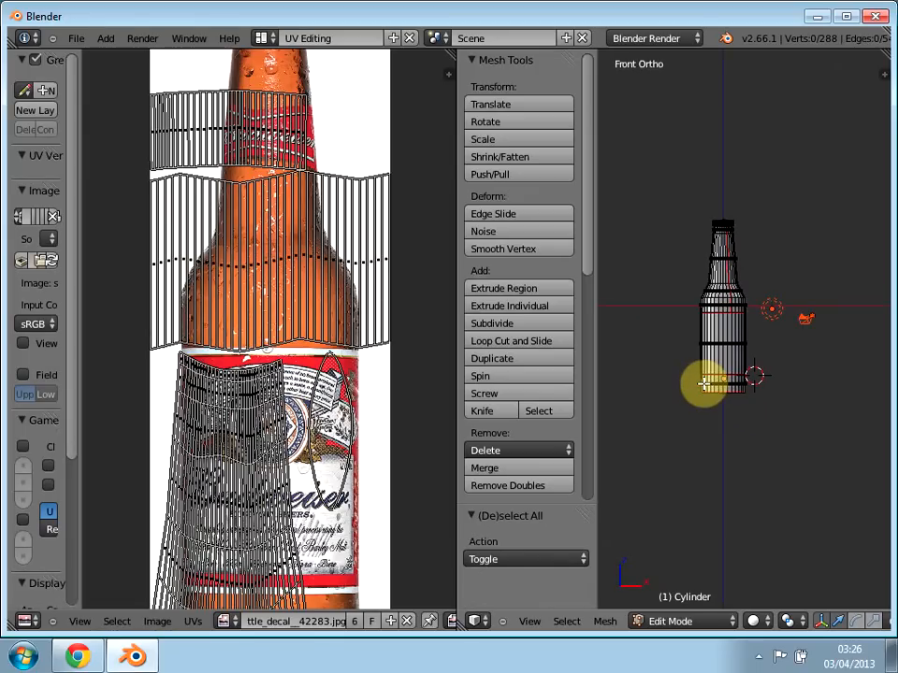
Step: Select the bottle's base section and move its UV islands off the decal image by about 0.77 in X and 0.65 in Y
key("b")
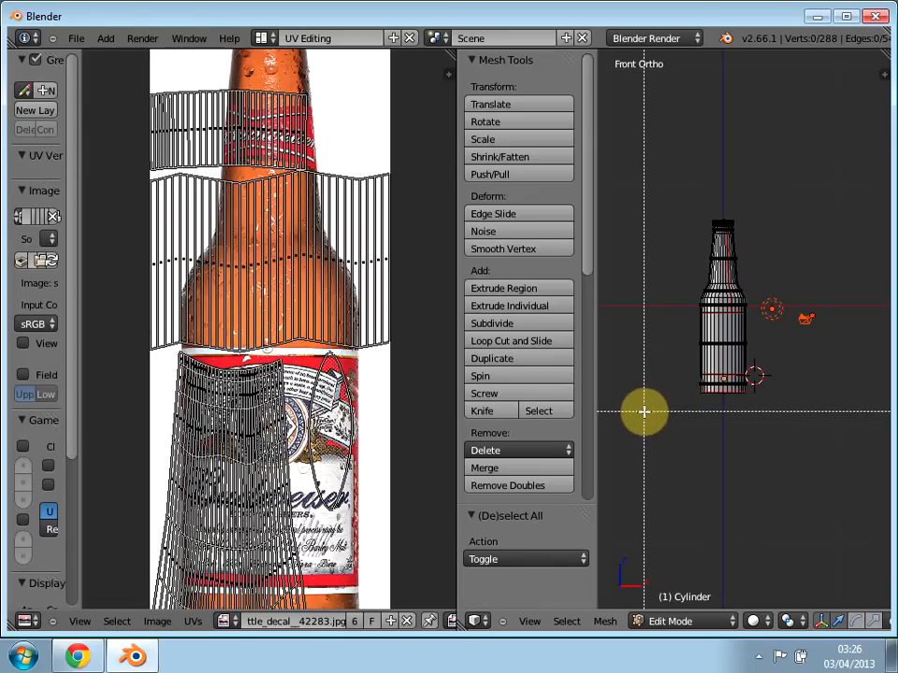
left_click_drag(643, 412, 789, 375)
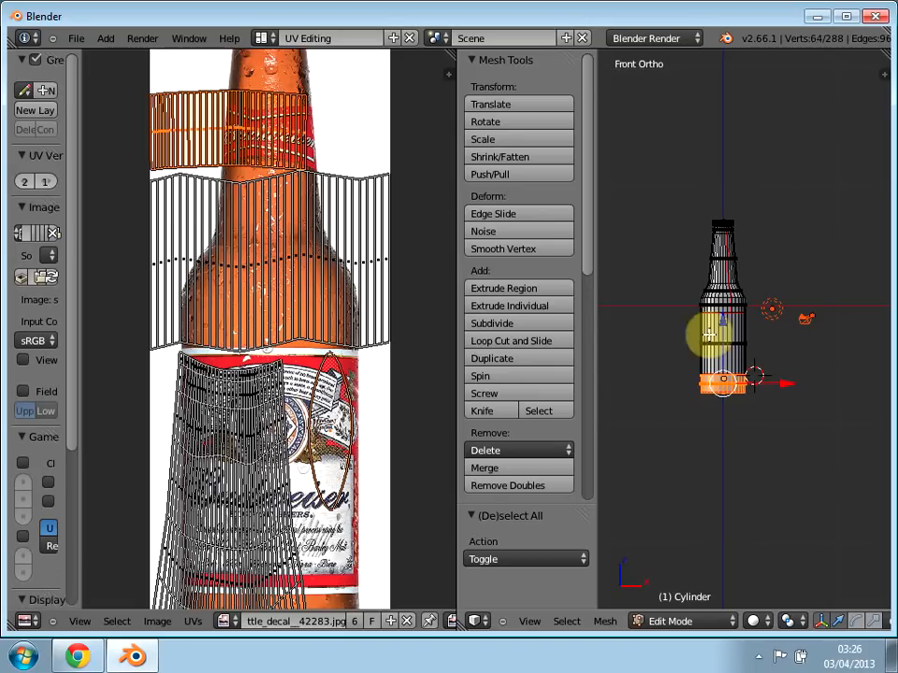
scroll(257, 128, "down", 2)
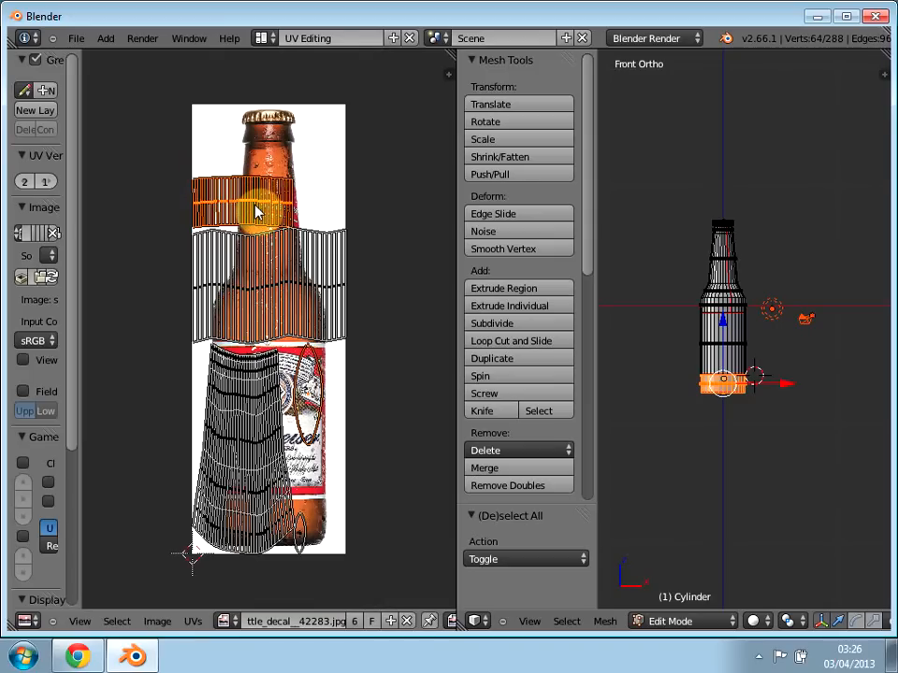
key("g")
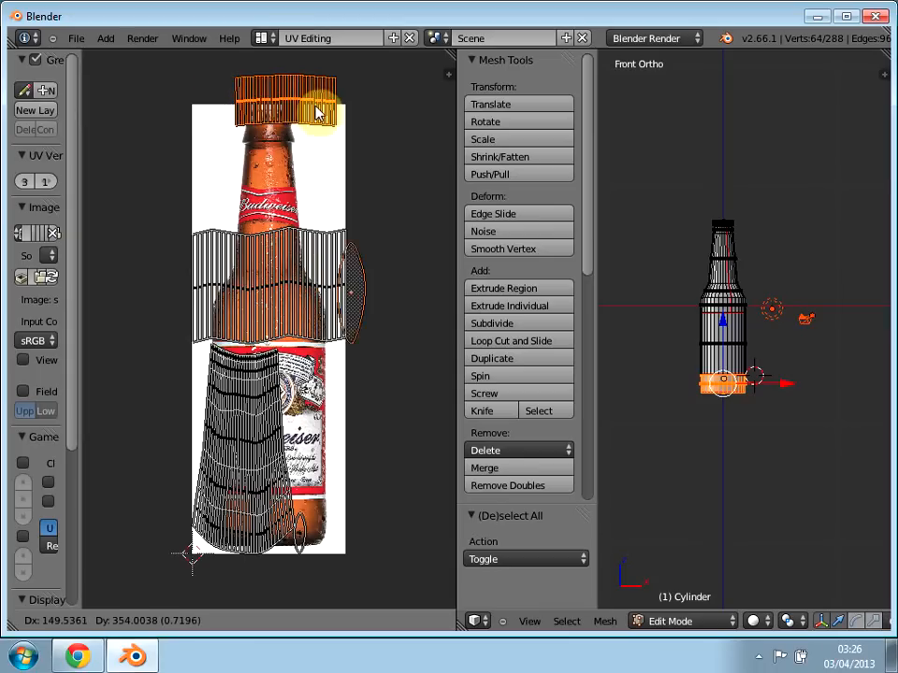
left_click(373, 111)
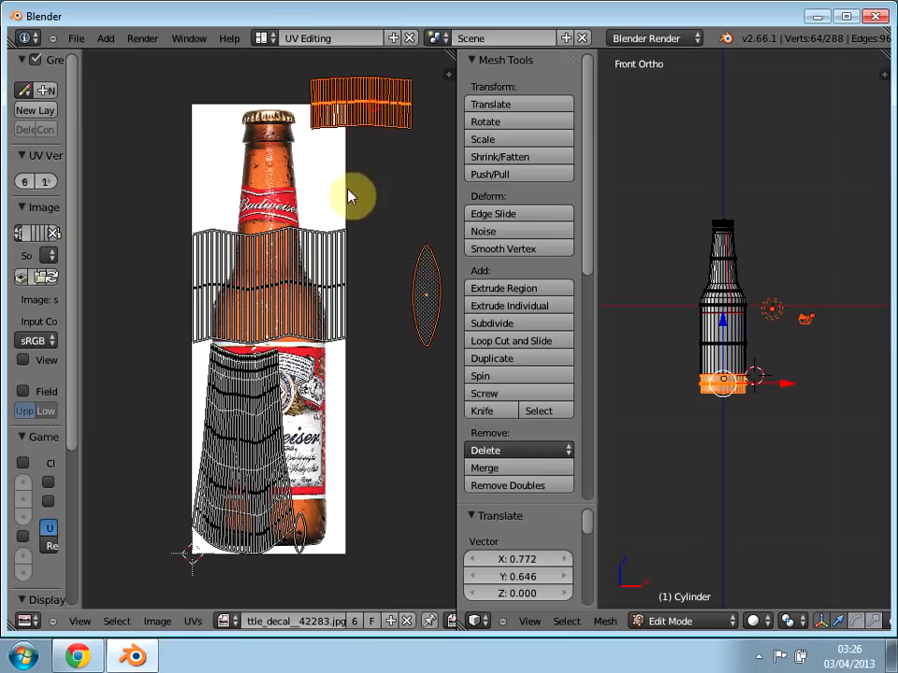
Step: Move the small UV island of the bottle's top cap off the image by about 0.69 in X and 0.73 in Y
right_click(306, 538)
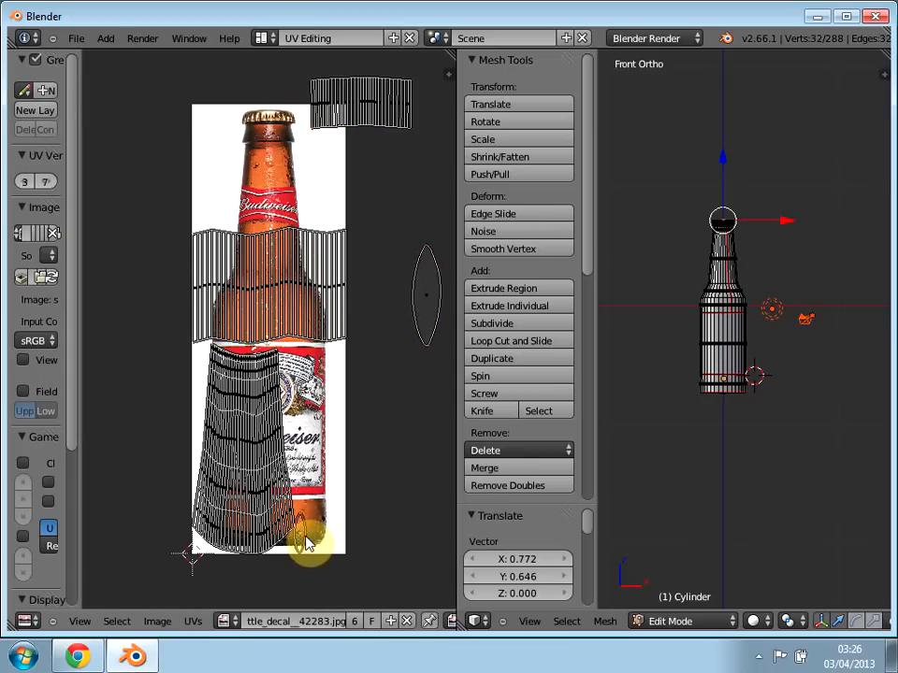
key("g")
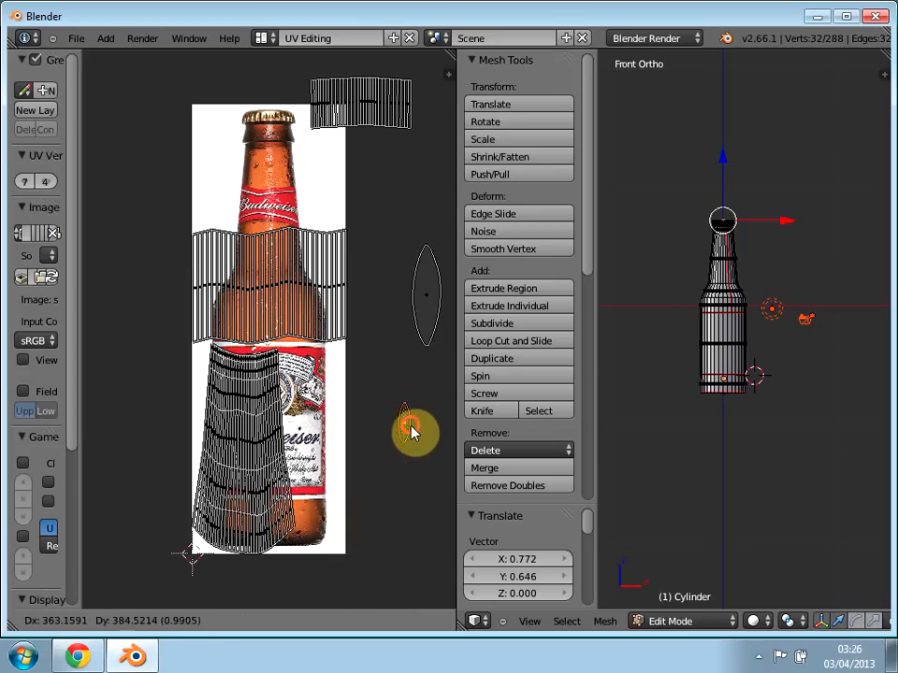
left_click(411, 430)
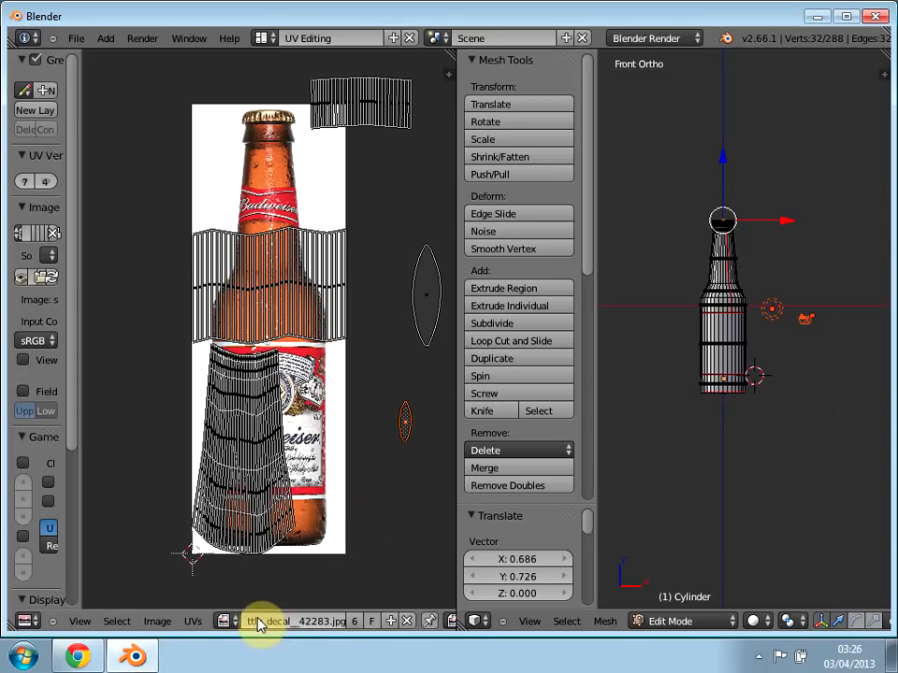
Step: Select only the bottle's neck and shoulder UV island and move it off the image by about -0.71 in X and 1.74 in Y
key("a")
key("a")
key("a")
key("b")
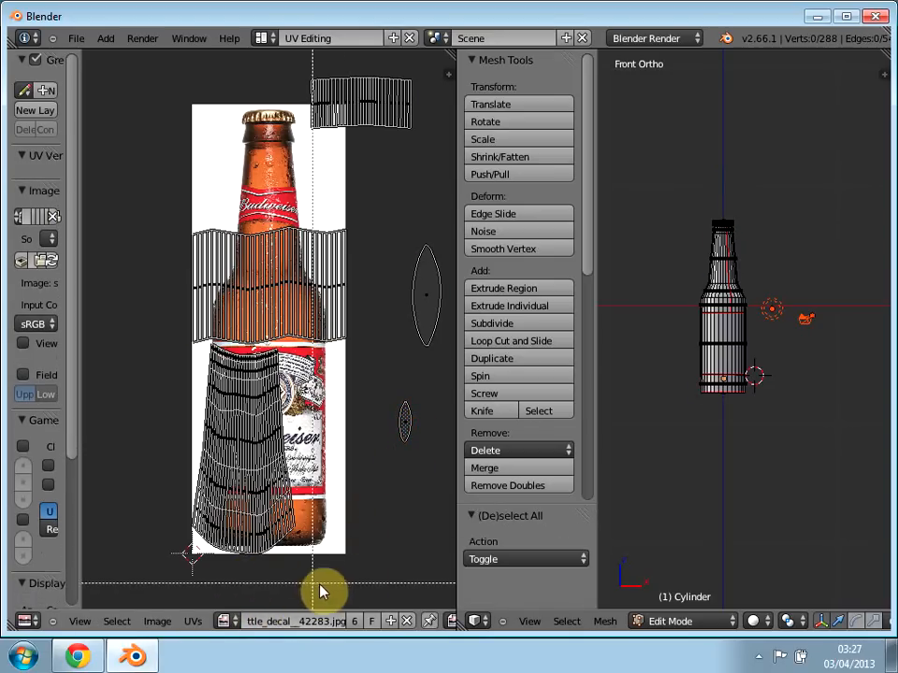
left_click_drag(359, 583, 164, 352)
key("g")
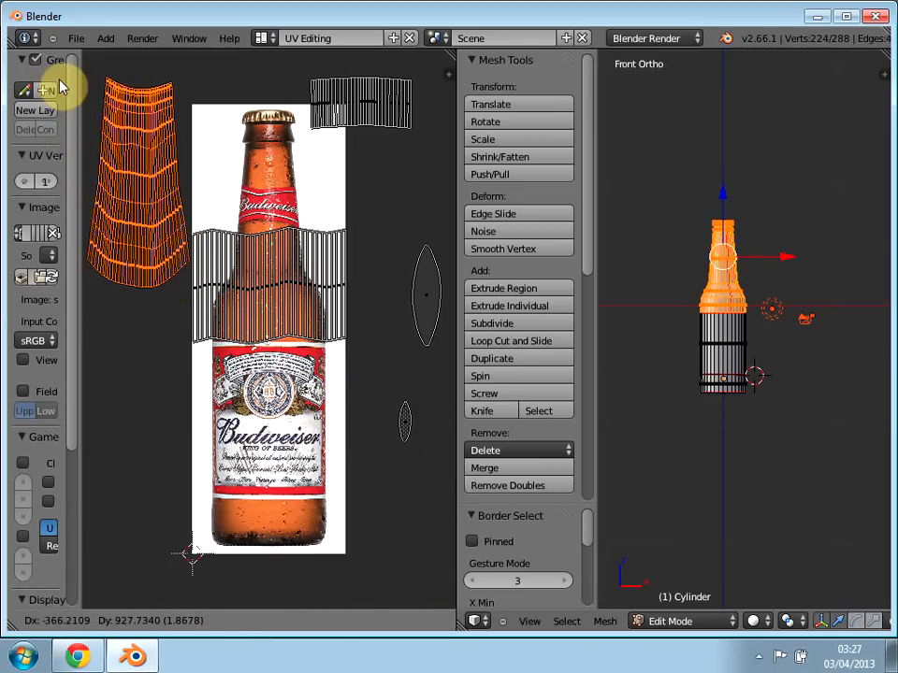
left_click(42, 59)
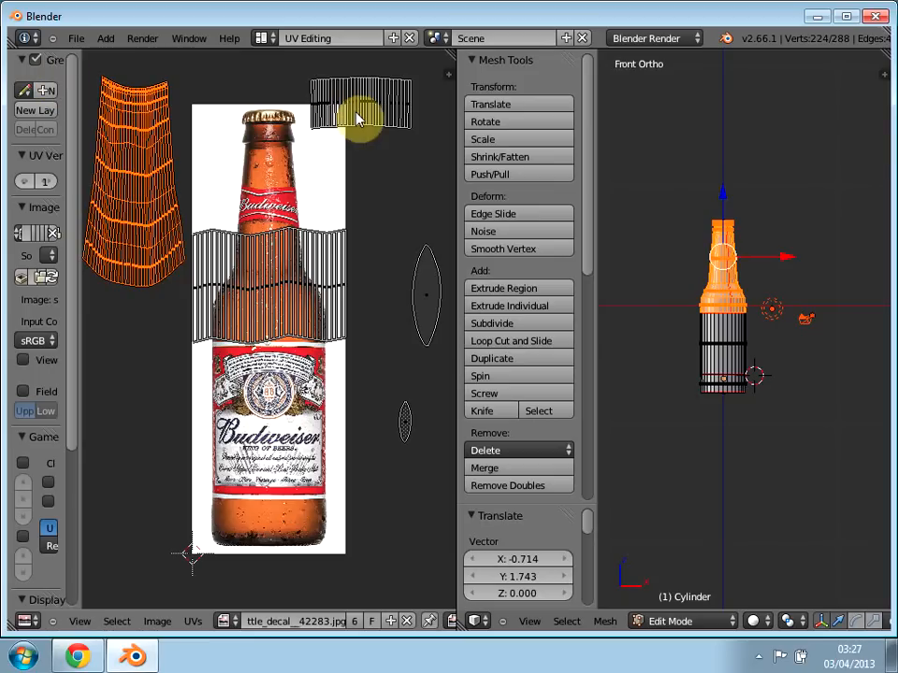
Step: Select only the base band's UV island and move it onto the amber glass below the label in the image
key("a")
key("b")
left_click_drag(426, 154, 281, 75)
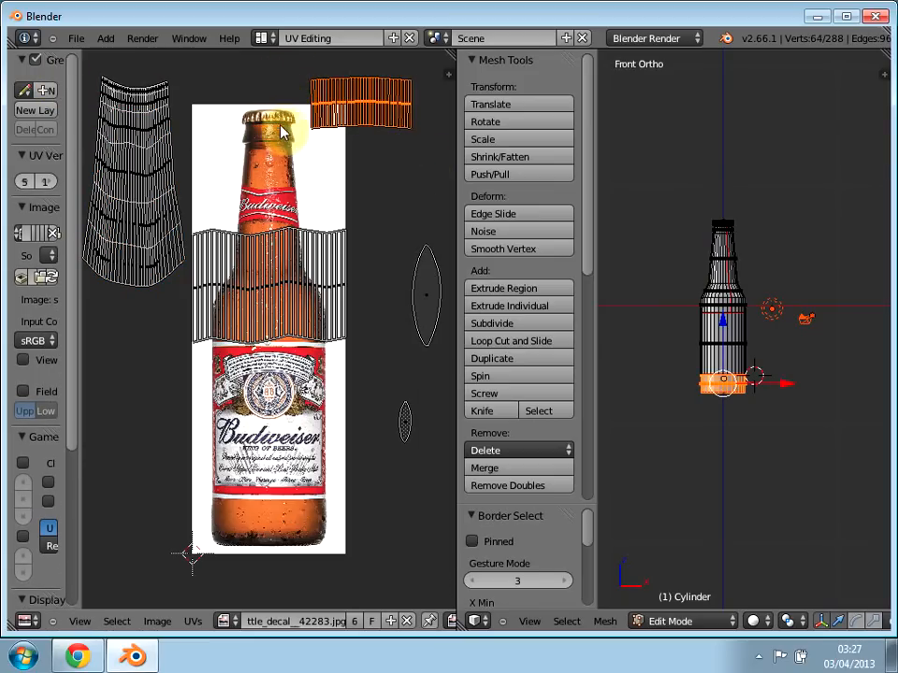
key("g")
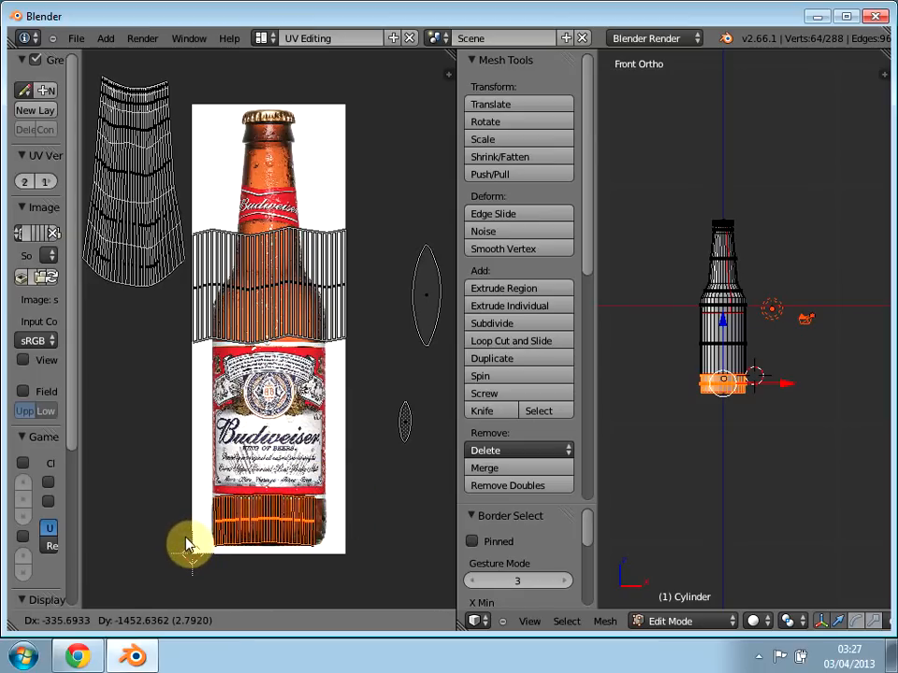
left_click(187, 545)
Step: Rotate the base band's UV island by about -179° so its curve follows the bottom of the pictured bottle
scroll(191, 543, "up", 4)
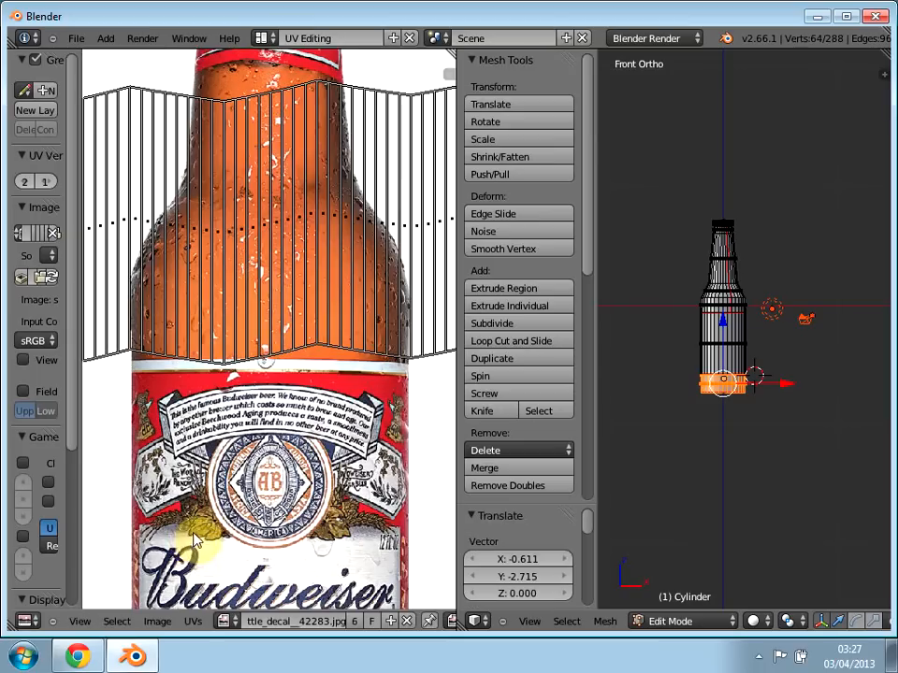
middle_click_drag(208, 426, 209, 122)
middle_click_drag(341, 436, 343, 271)
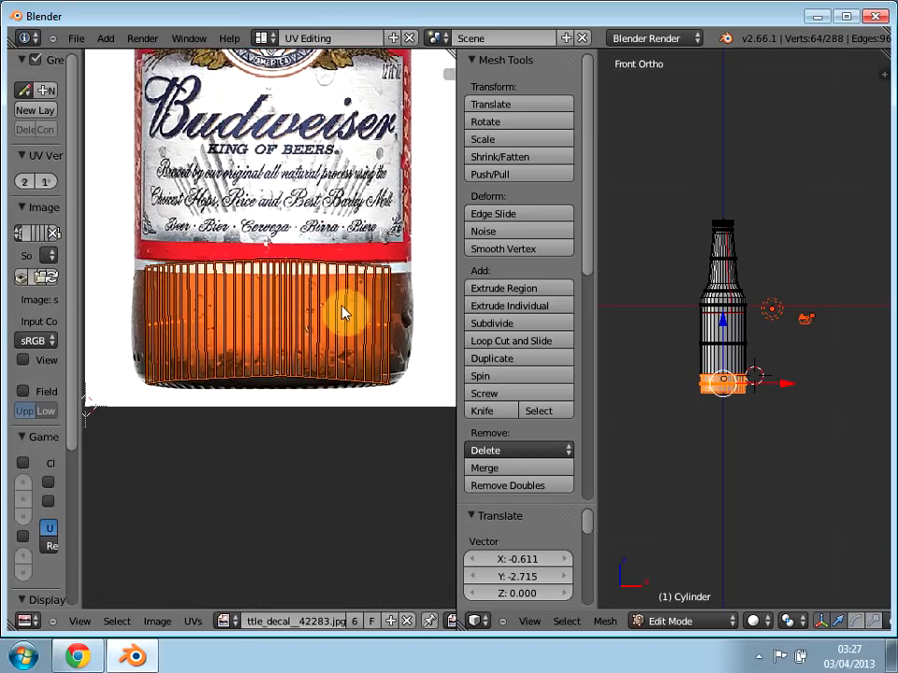
key("r")
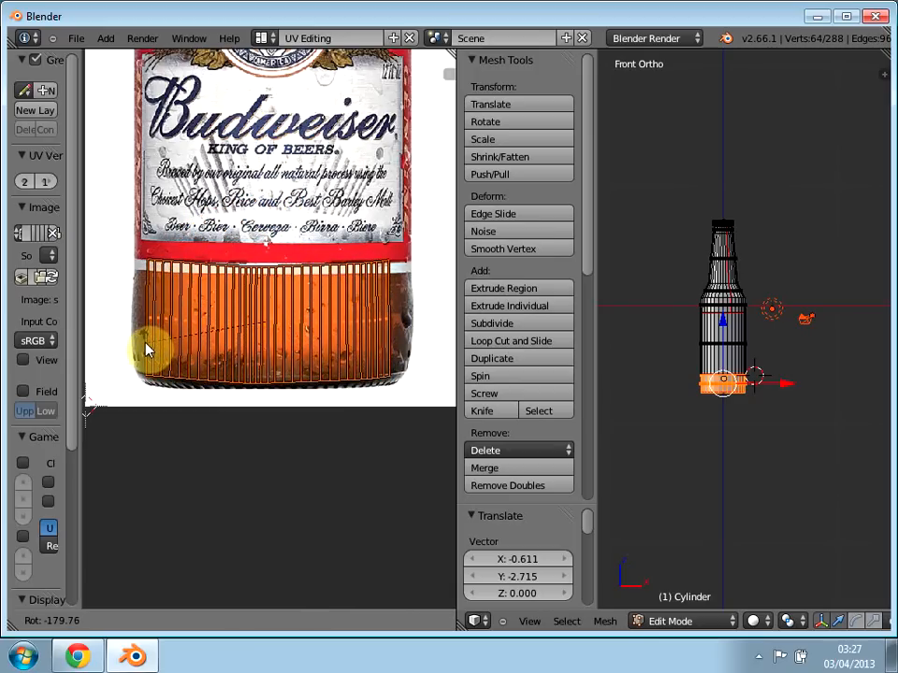
left_click(145, 348)
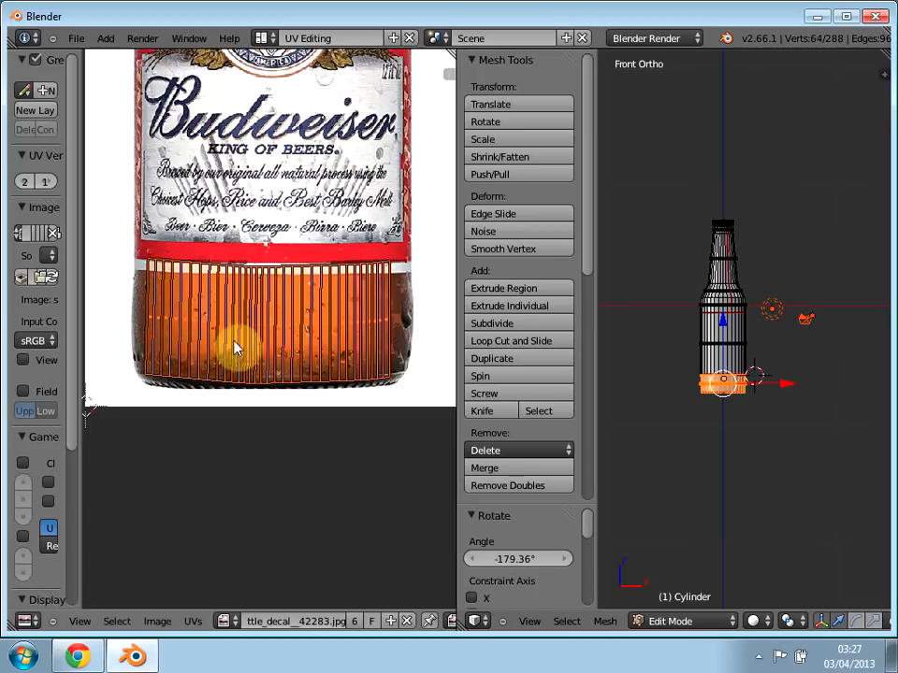
Step: Scale the base band's UV island by about 1.11 and shift it about 0.009 in X to match the bottle's width
key("s")
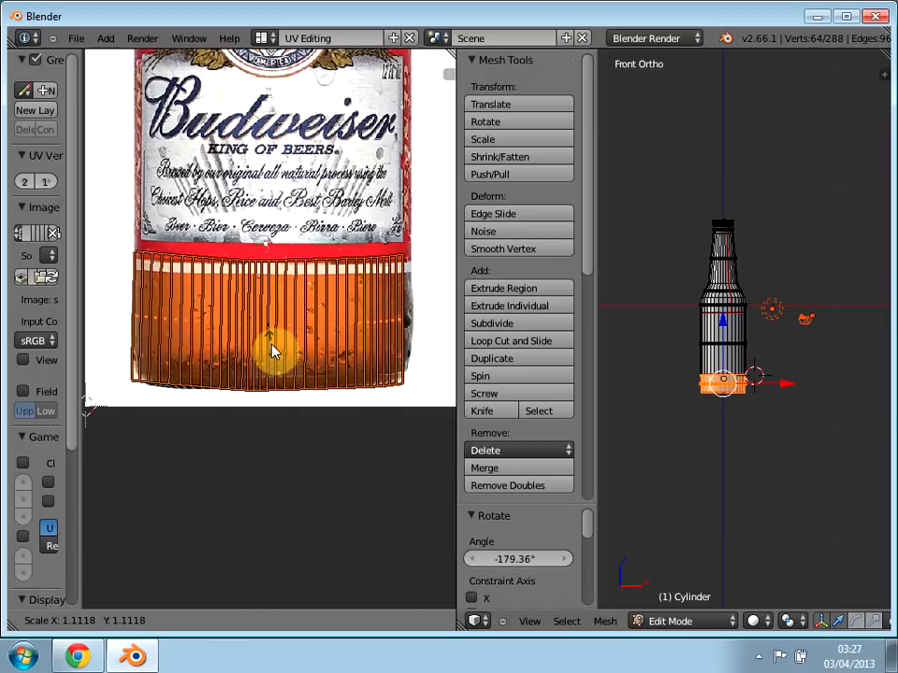
left_click(272, 352)
key("g")
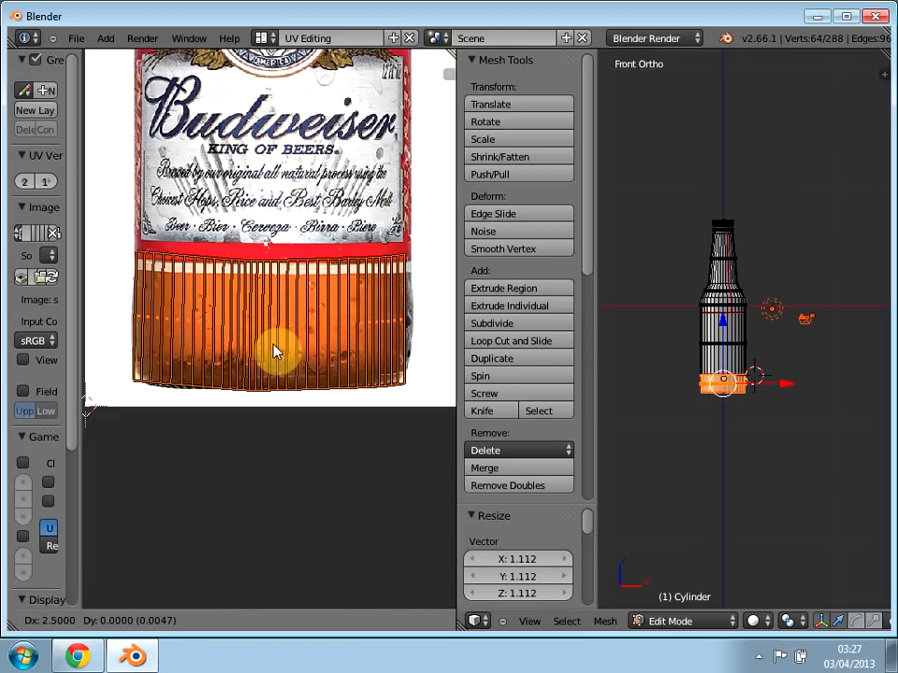
key("Return")
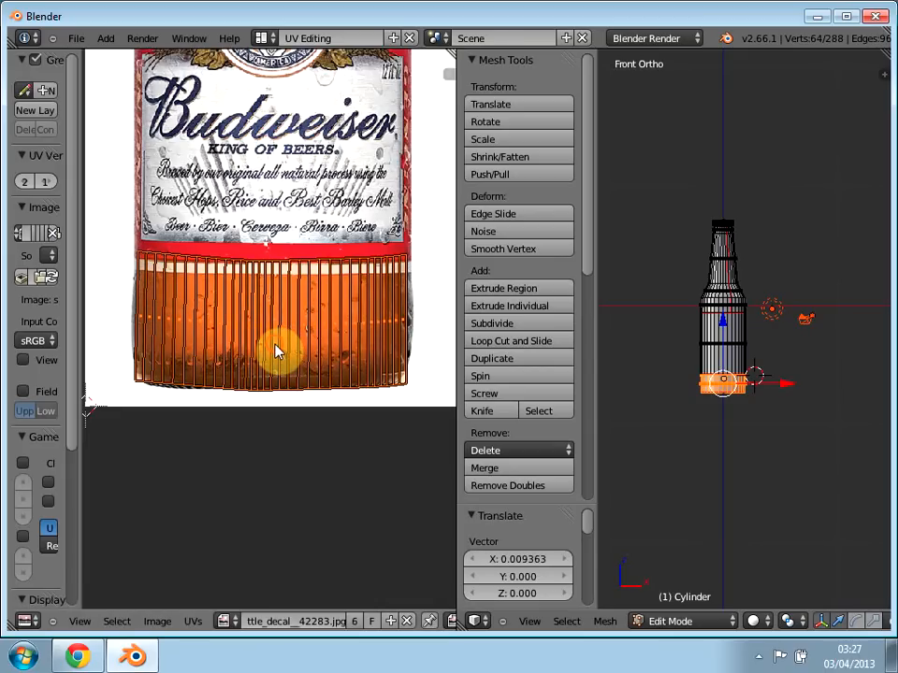
Step: Scale the base band's UV island by about 1.02 along X and 0.78 along Y to fit the glass below the label
key("s")
key("x")
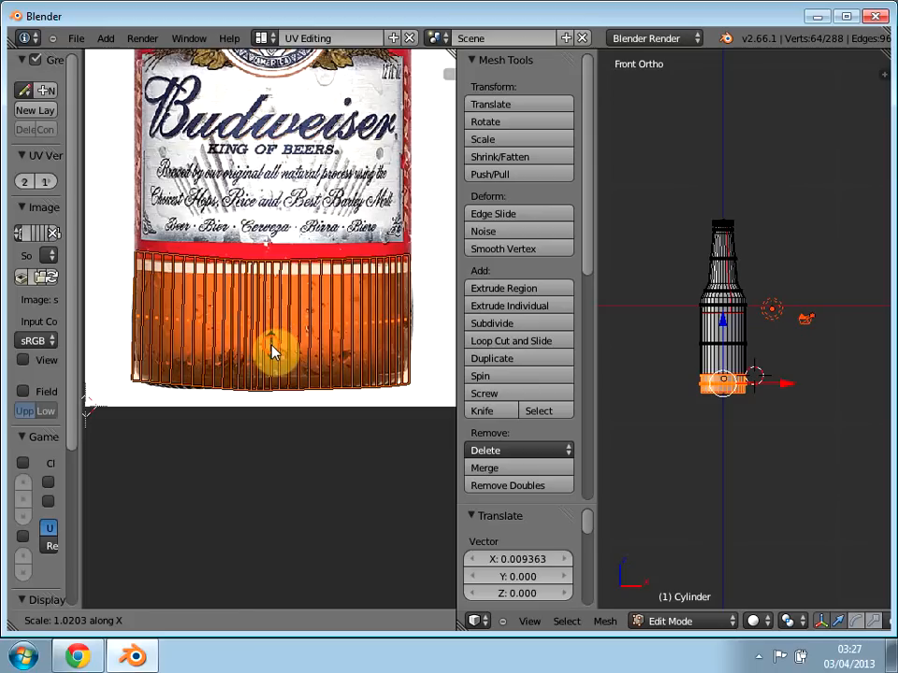
key("Return")
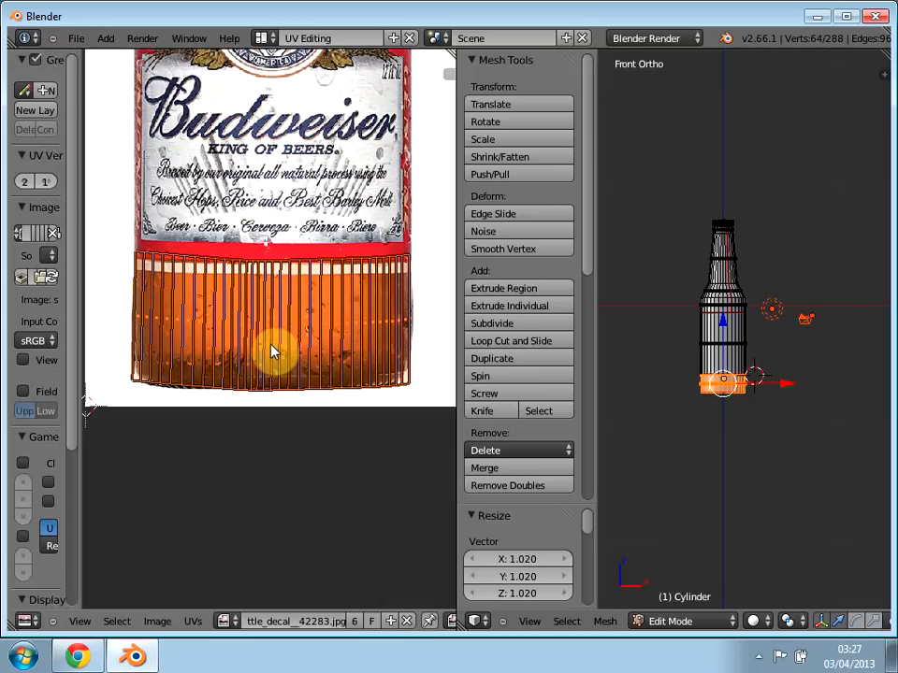
key("s")
key("y")
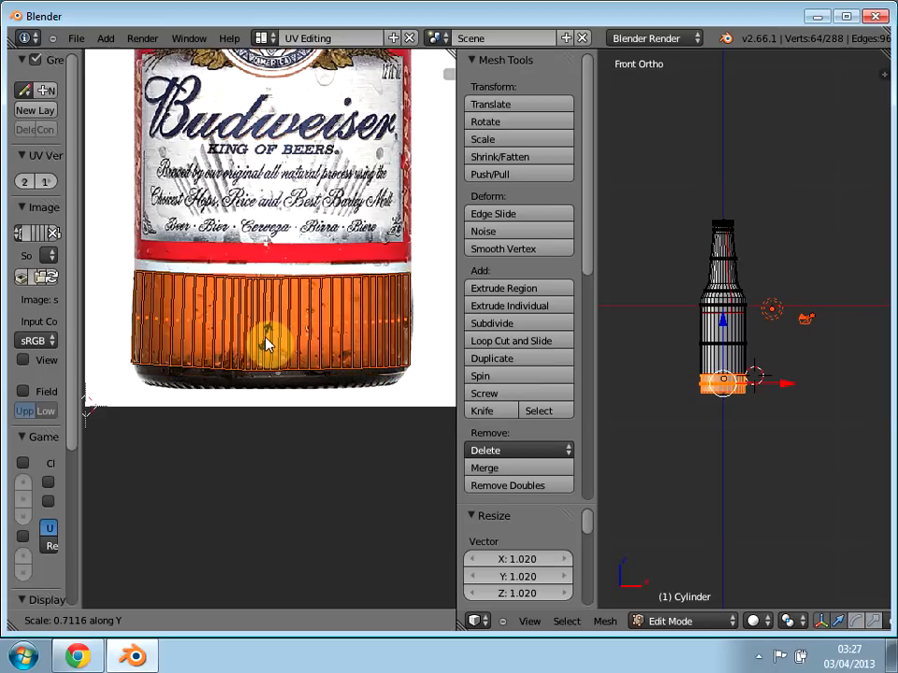
left_click(266, 346)
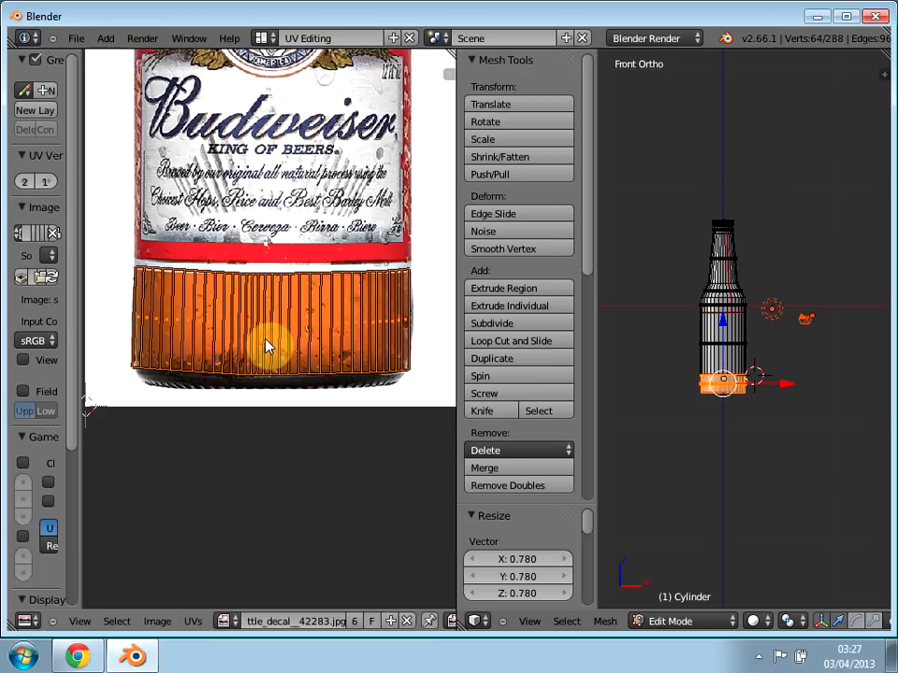
Step: Move the base band's UV island about -0.007 in Y and scale it uniformly by about 0.97
key("g")
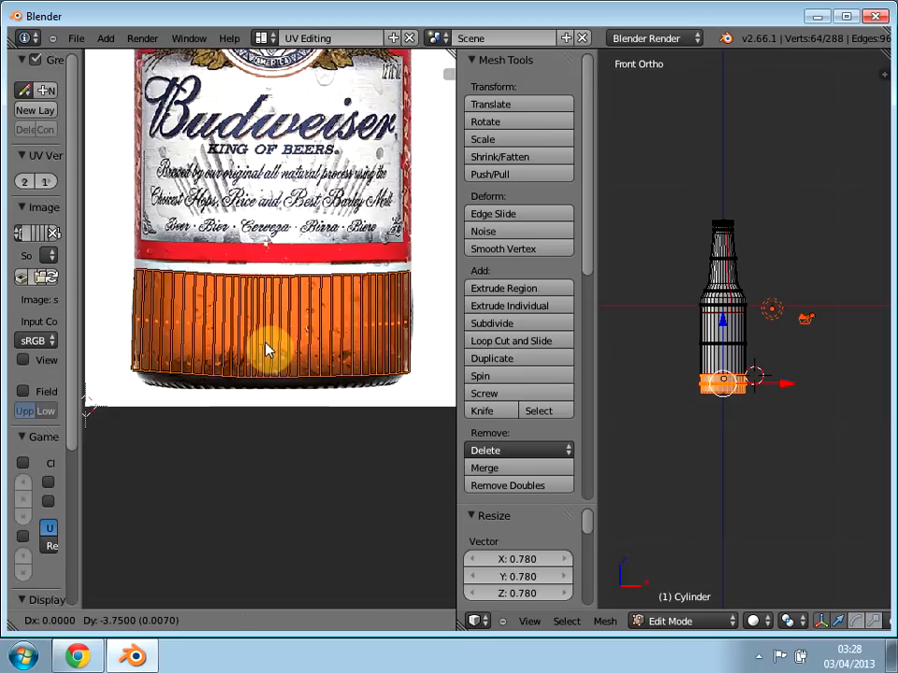
left_click(266, 346)
key("s")
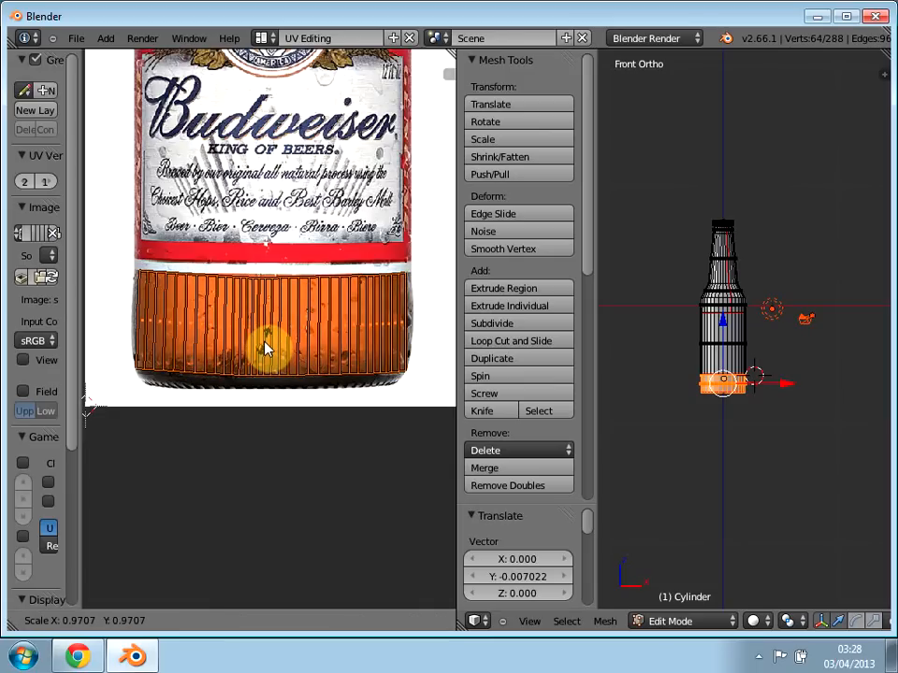
left_click(266, 349)
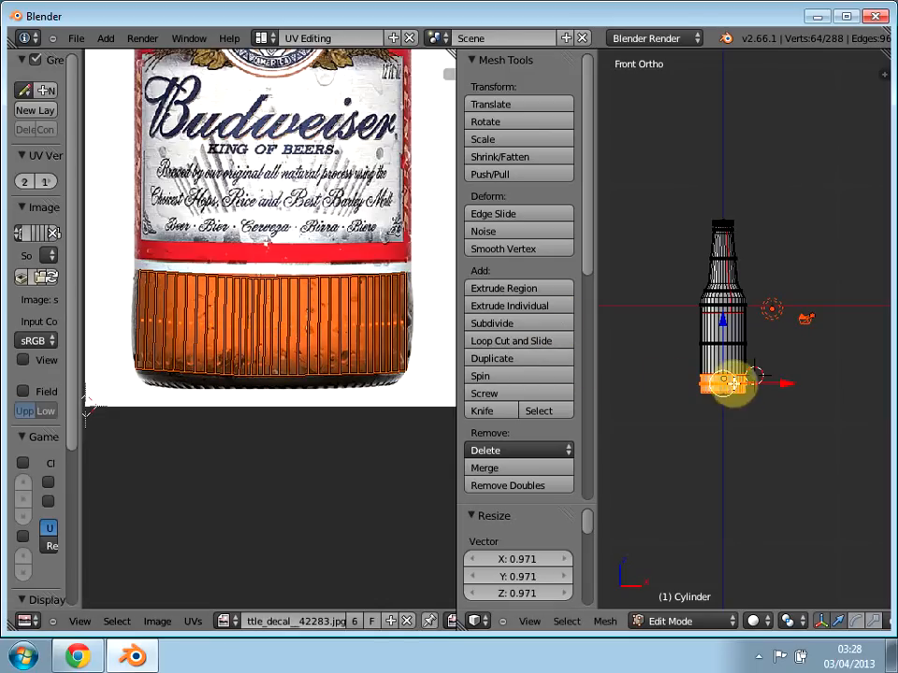
Step: Select only the bottle's middle label section and move its UV island about -0.84 in Y onto the main Budweiser label
scroll(732, 374, "up", 3)
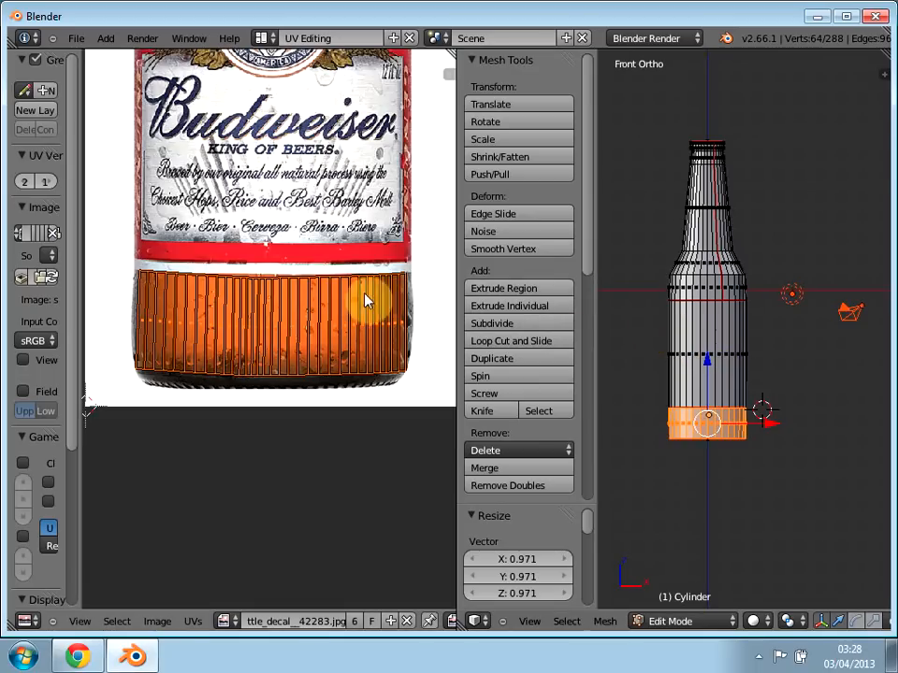
key("a")
scroll(238, 257, "down", 5)
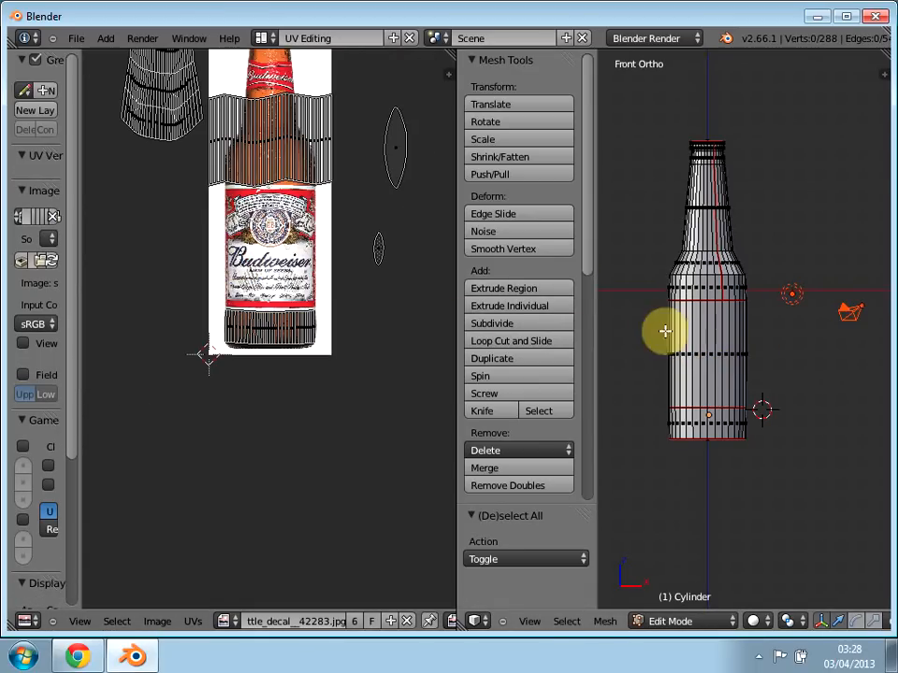
key("a")
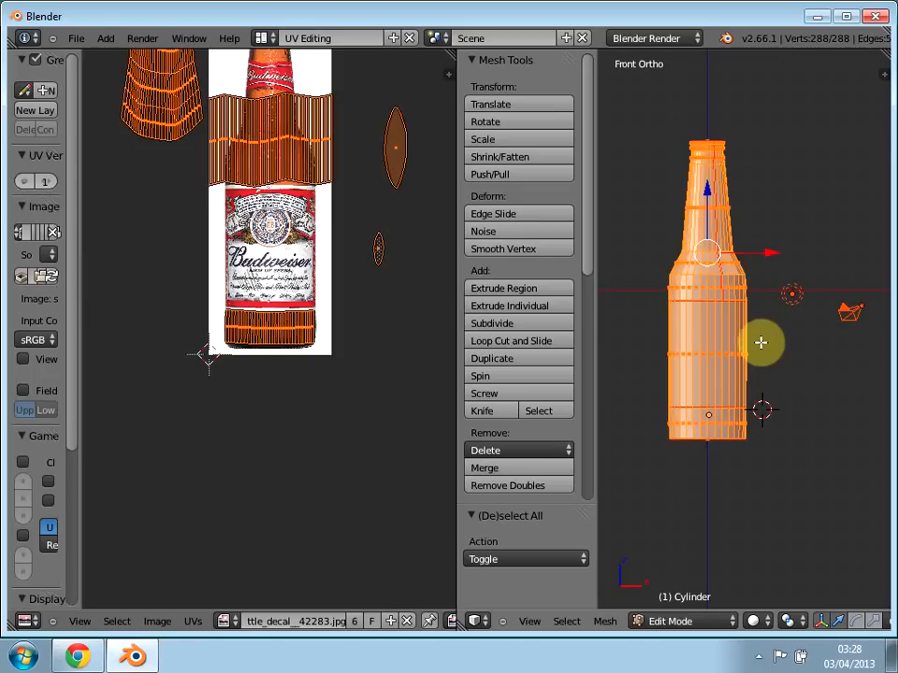
key("a")
key("b")
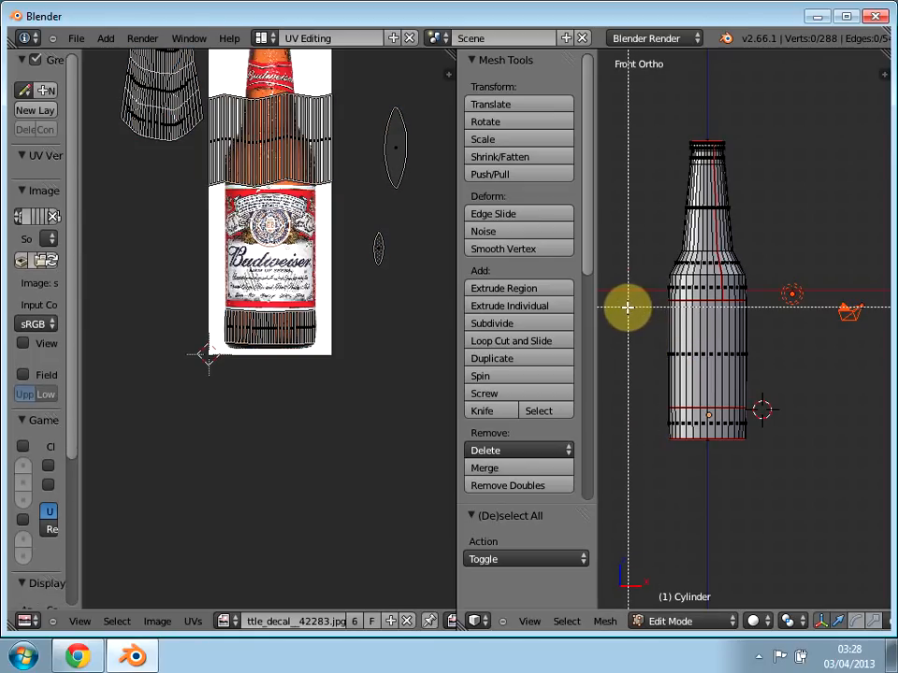
left_click_drag(627, 313, 837, 383)
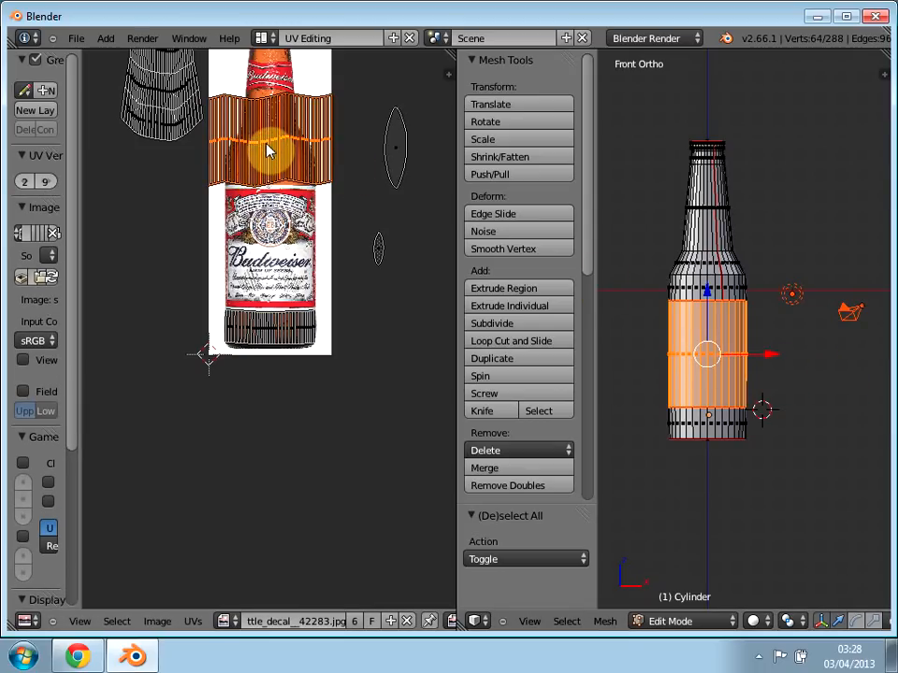
key("g")
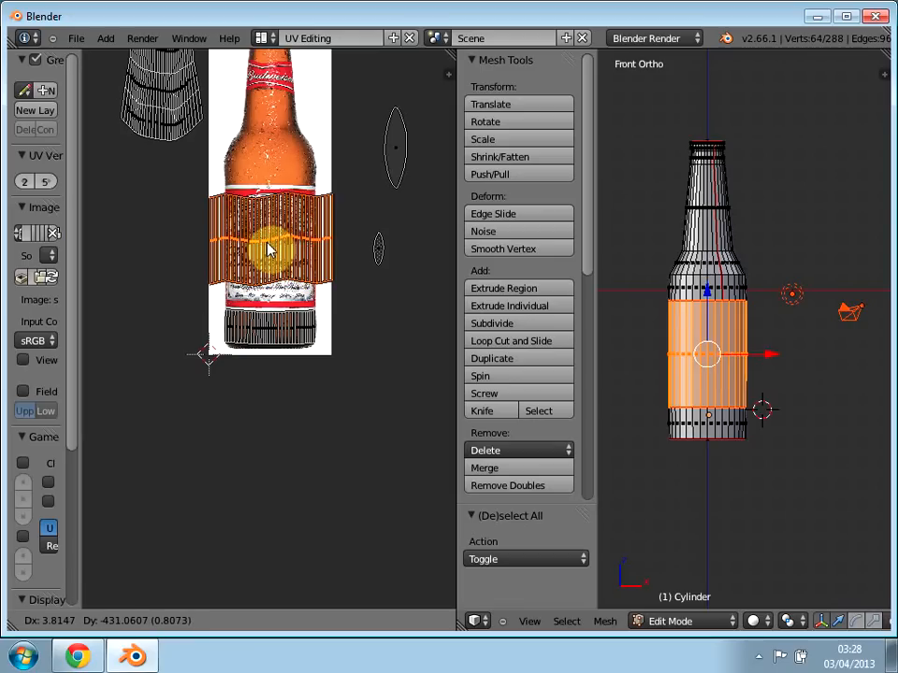
left_click(268, 253)
Step: Scale the middle label section's UV island by about 0.69 uniformly and about 2.10 along Y to cover the main label
scroll(269, 252, "up", 3)
middle_click_drag(257, 293, 258, 376)
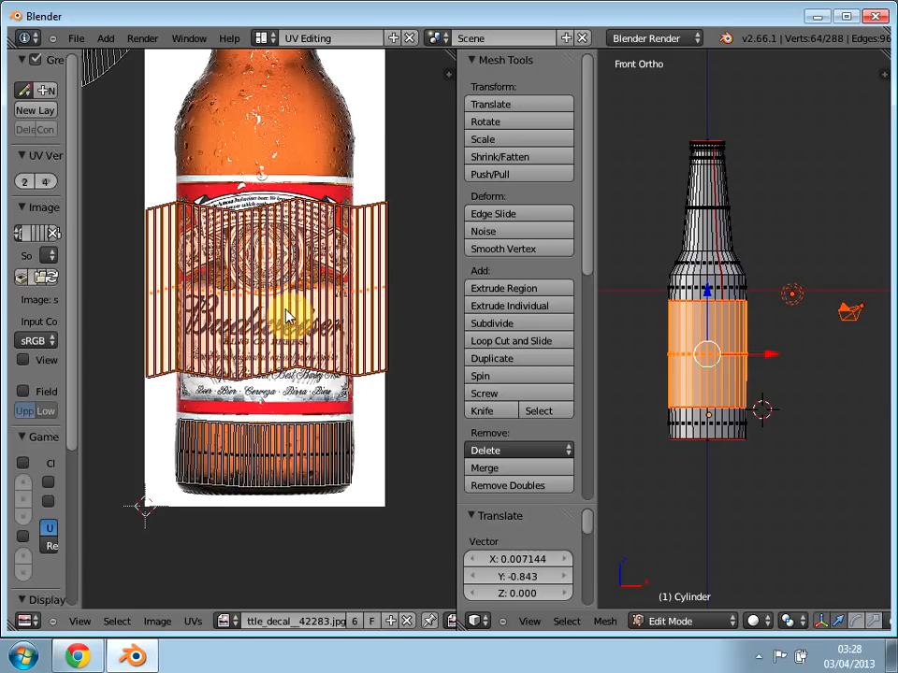
key("s")
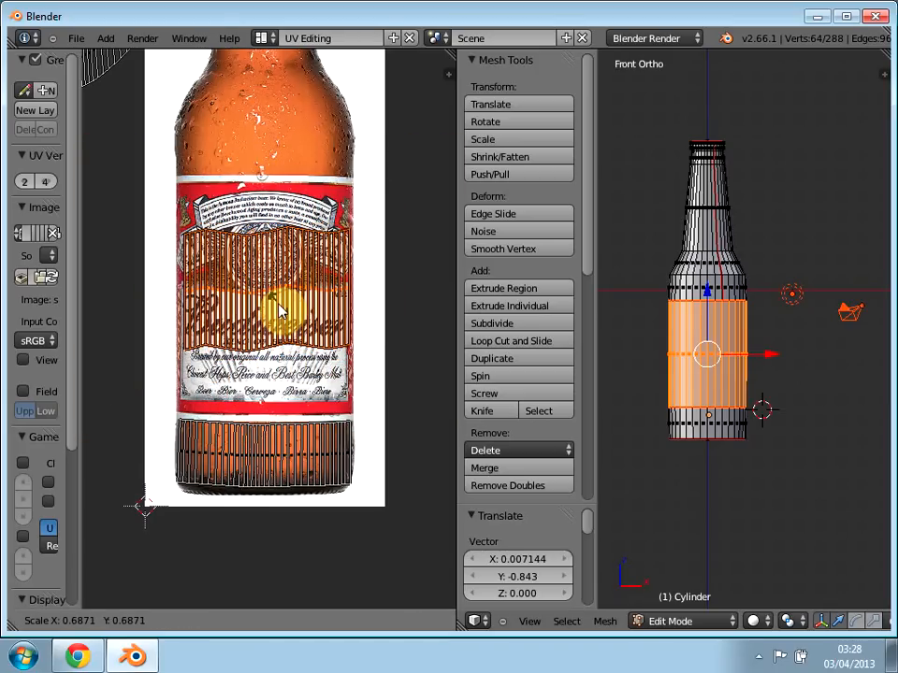
left_click(281, 312)
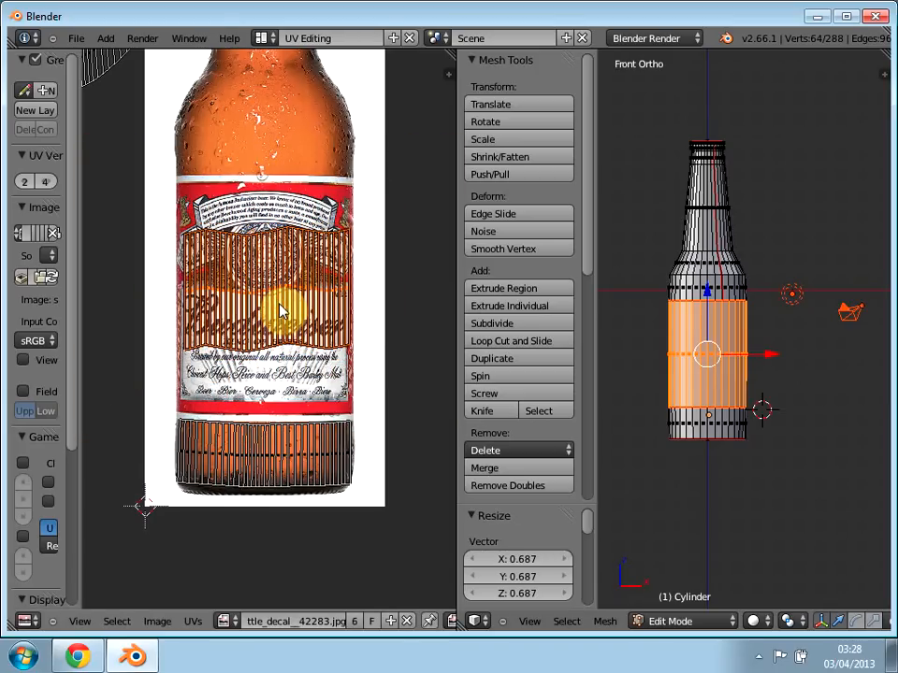
key("s")
key("y")
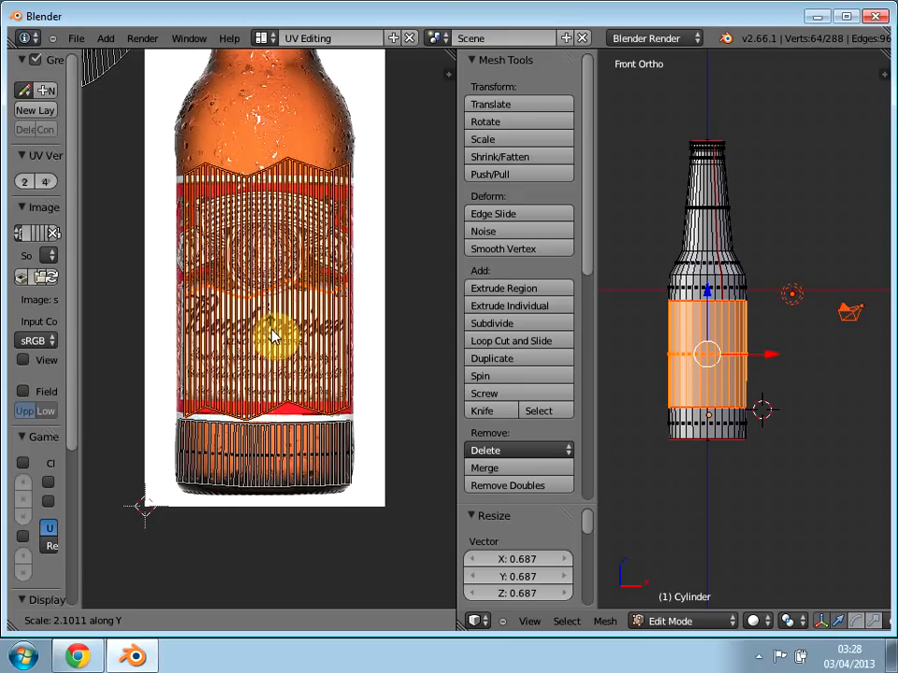
left_click(271, 336)
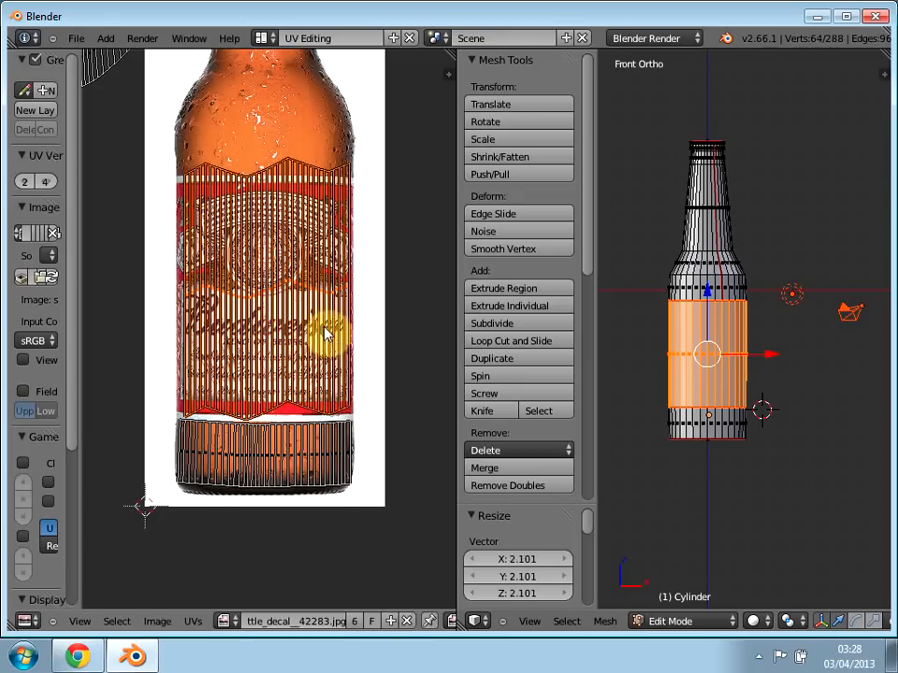
Step: Refine the label island's fit by scaling it about 0.98 uniformly and about 1.05 along X
middle_click_drag(306, 255, 290, 283)
key("s")
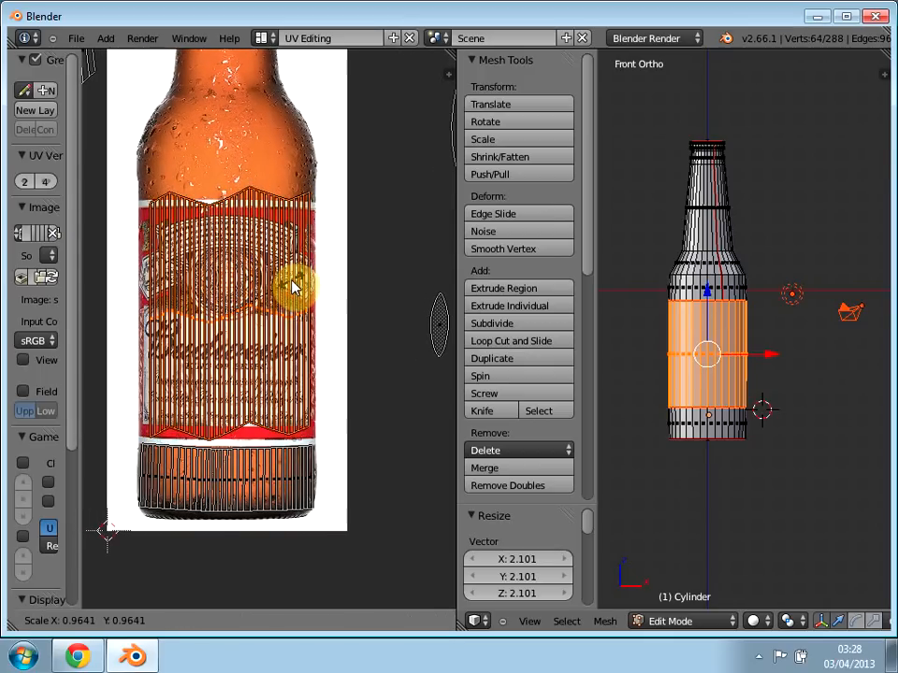
left_click(293, 286)
key("s")
key("x")
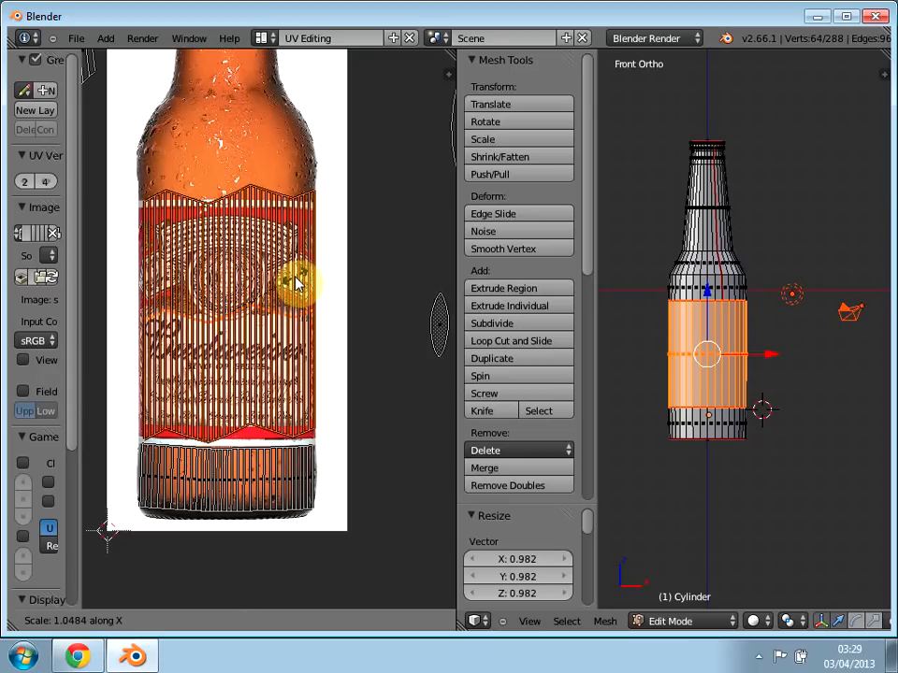
left_click(295, 284)
Step: Switch the mesh to vertex select mode for adjusting the wavy lower edge of the label's UV island
mouse_move(367, 348)
middle_mouse_down()
mouse_move(262, 367)
mouse_move(285, 373)
mouse_move(372, 339)
middle_mouse_up()
scroll(301, 388, "down", 1)
scroll(278, 412, "up", 3)
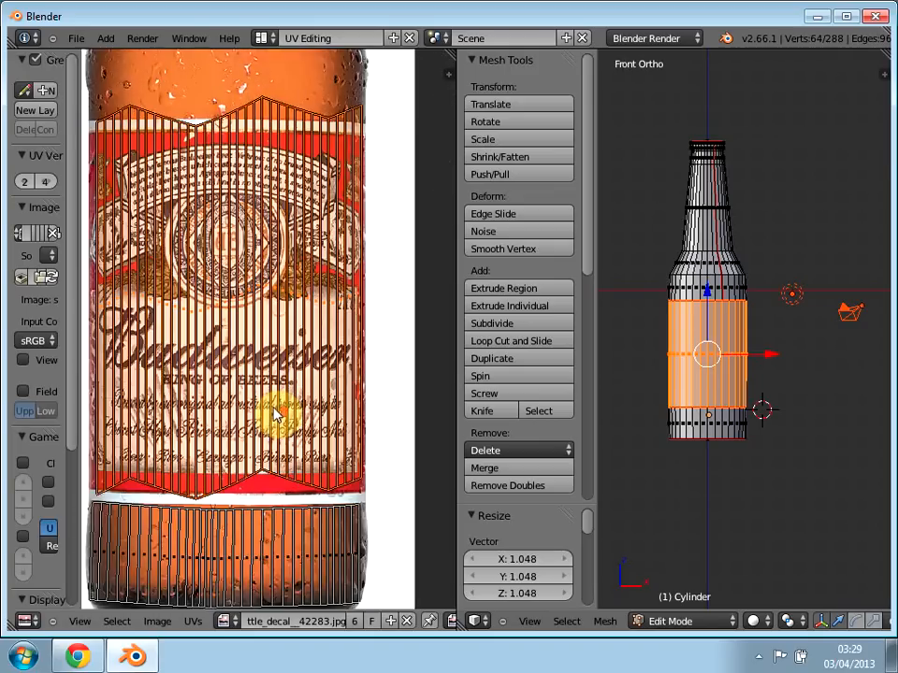
scroll(275, 415, "up", 2)
middle_click_drag(198, 474, 226, 401)
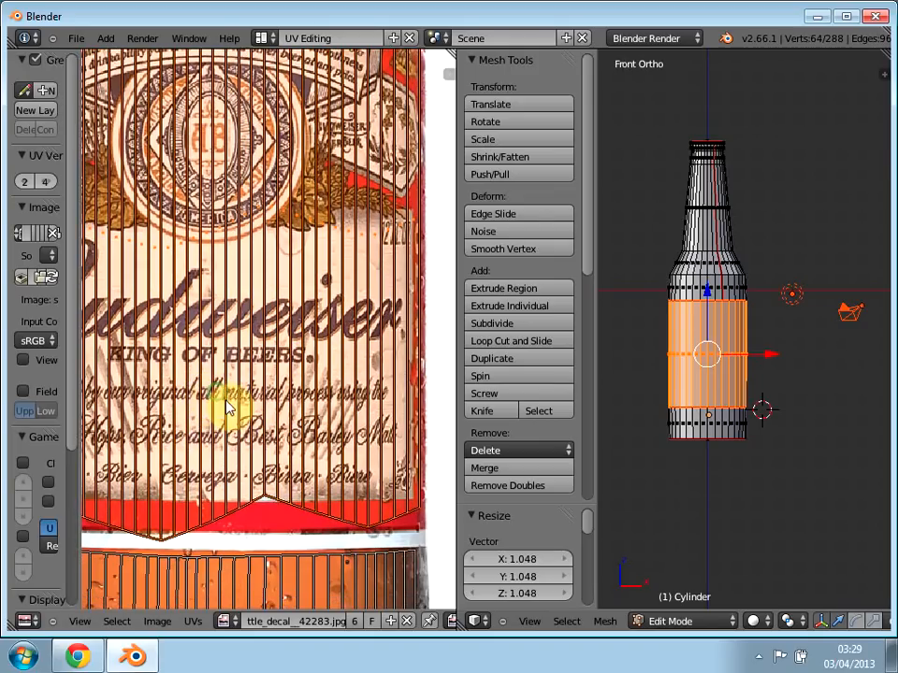
scroll(711, 624, "down", 5)
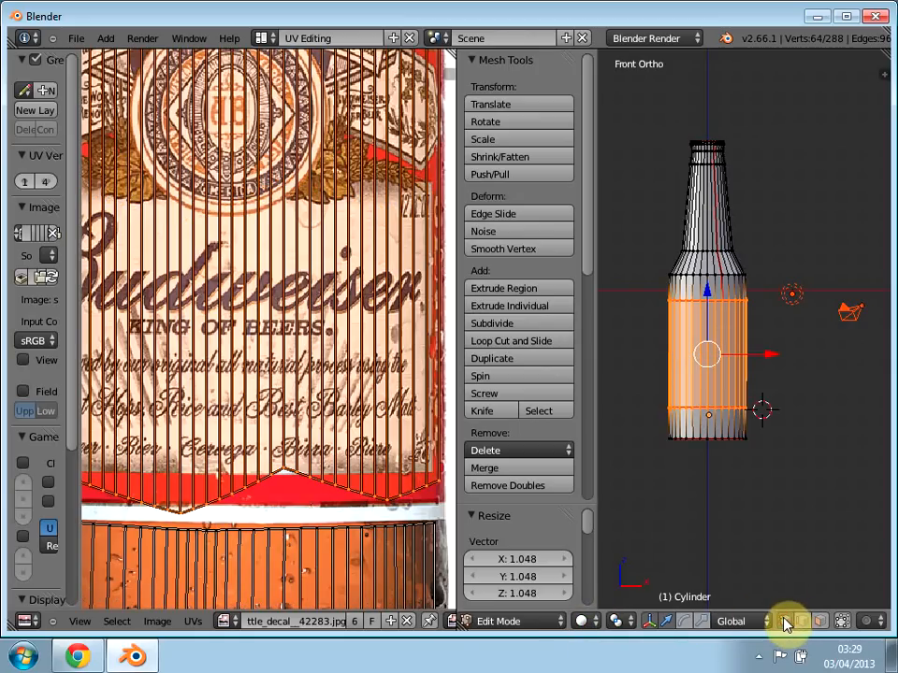
left_click(786, 622)
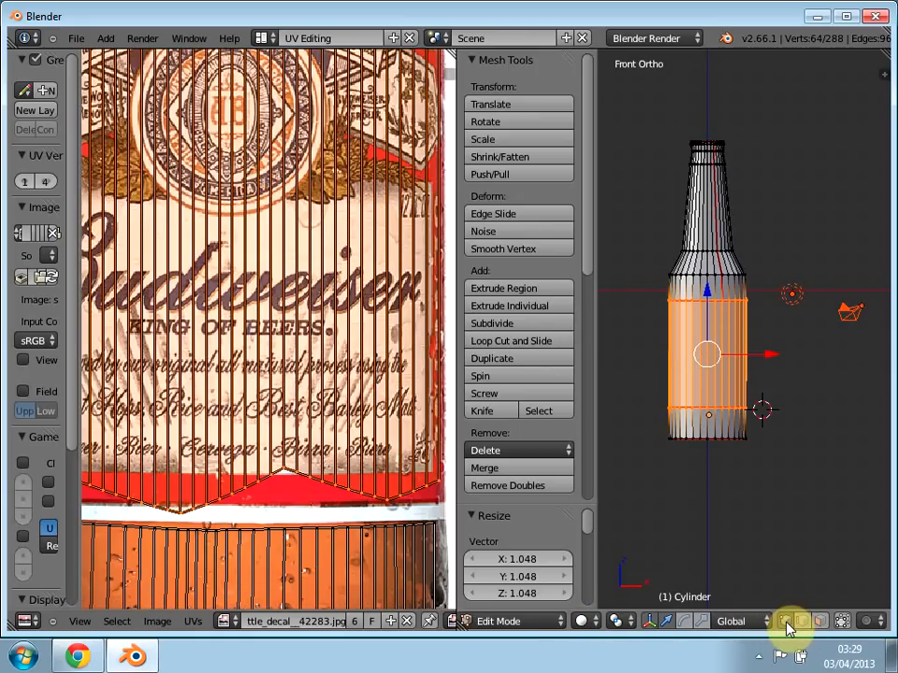
right_click(285, 475)
key("g")
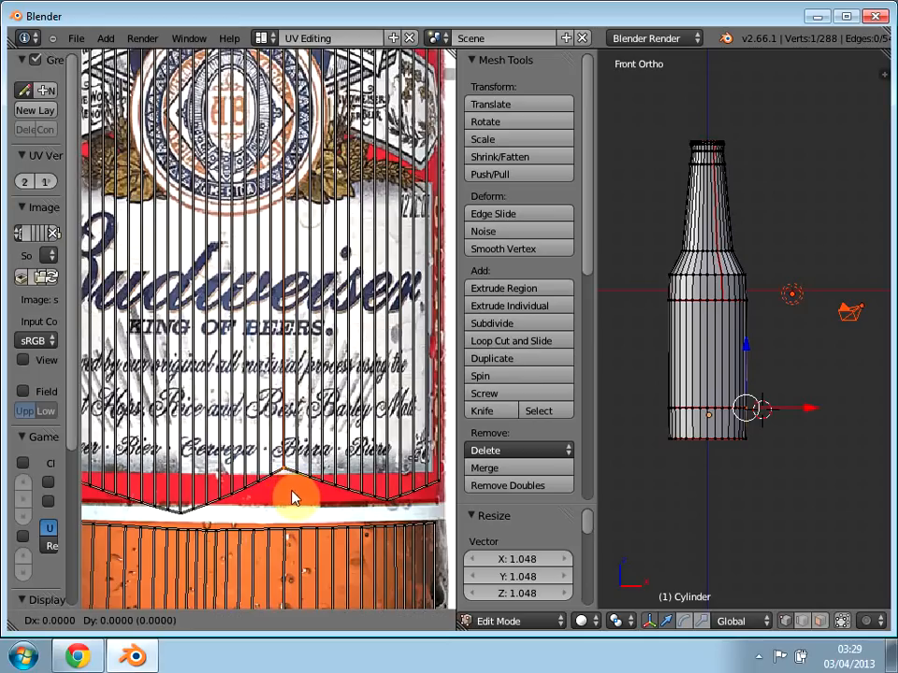
left_click(289, 496)
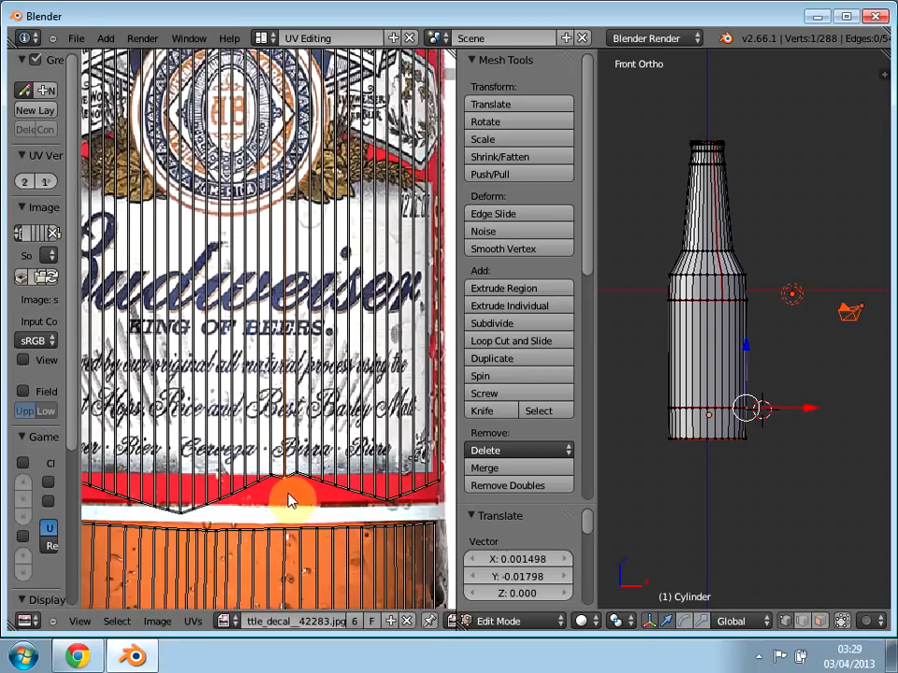
key("ctrl+z")
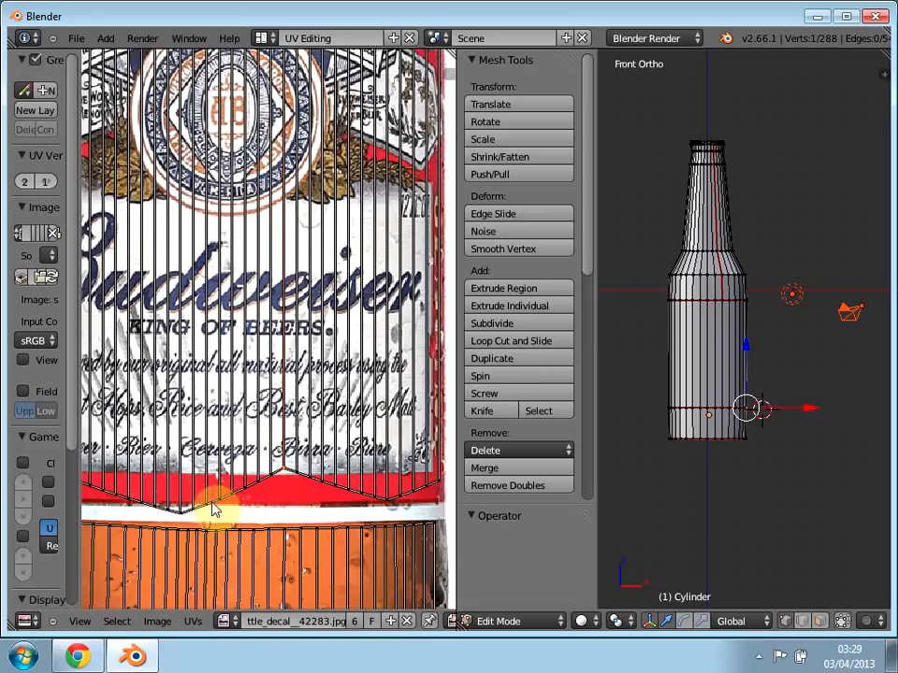
Step: Lower the UV vertices between the lower edge's central dip and peak onto the bottom border of the label's red band
right_click(228, 508)
right_click(238, 499, "shift")
key("g")
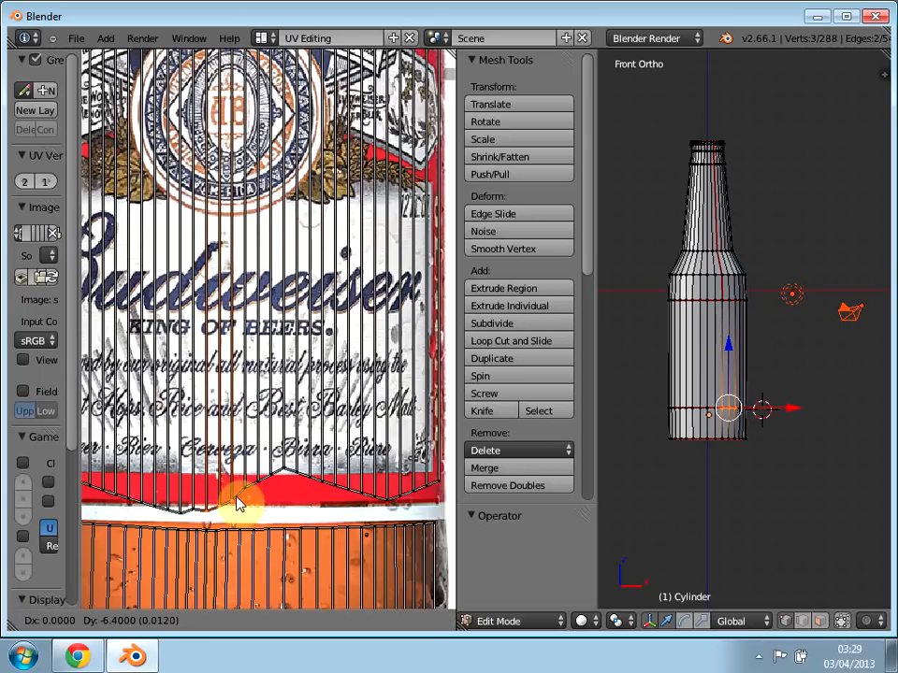
left_click(249, 496)
right_click(247, 486)
right_click(262, 480, "shift")
right_click(273, 474, "shift")
key("g")
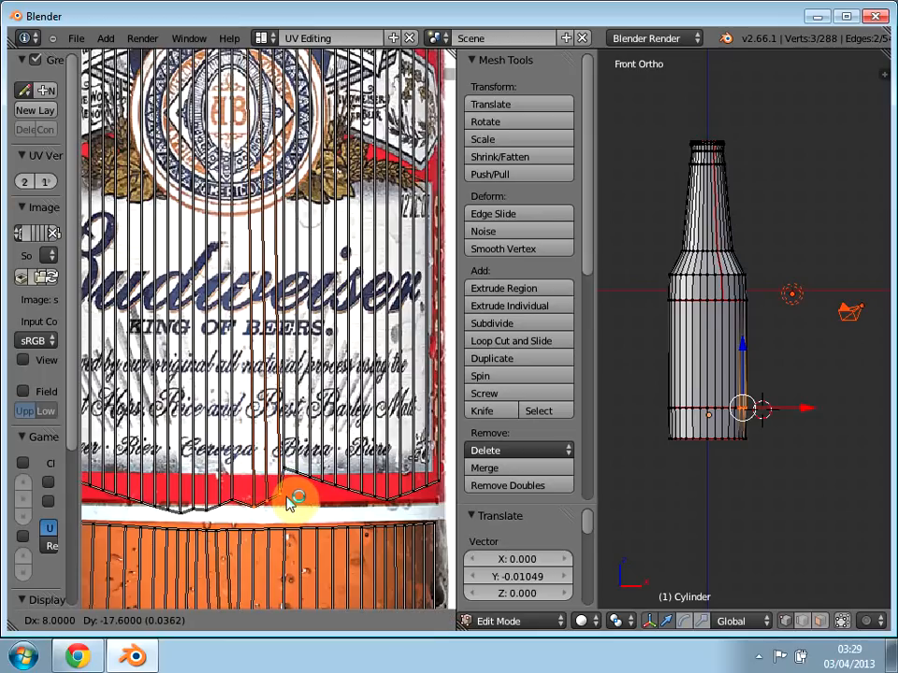
left_click(244, 505)
Step: Move a vertex left of the peak about -0.012 in Y and the peak's vertex about 0.012 in X and -0.063 in Y
right_click(233, 509)
key("g")
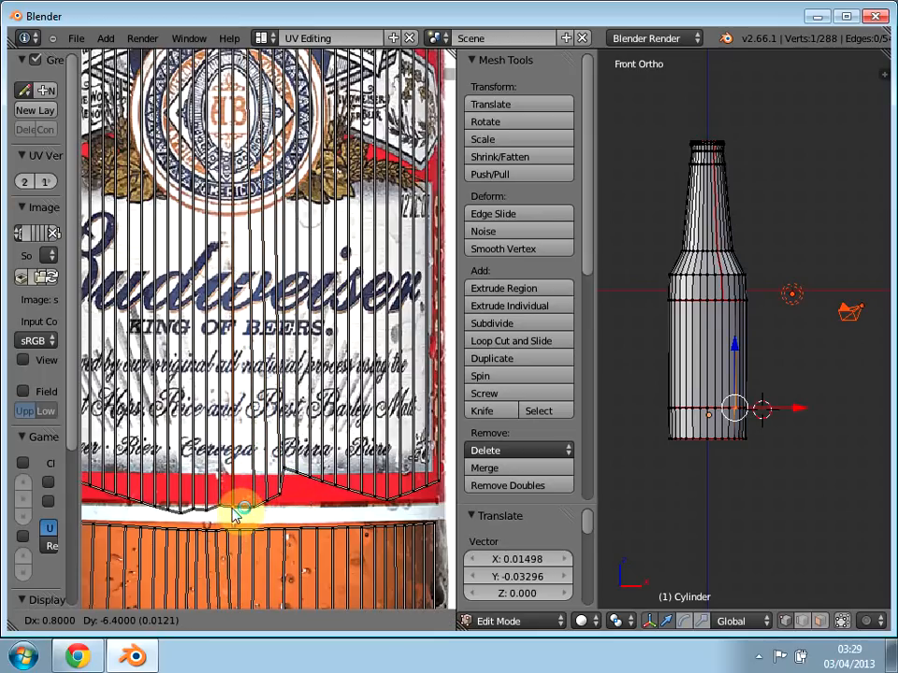
left_click(234, 513)
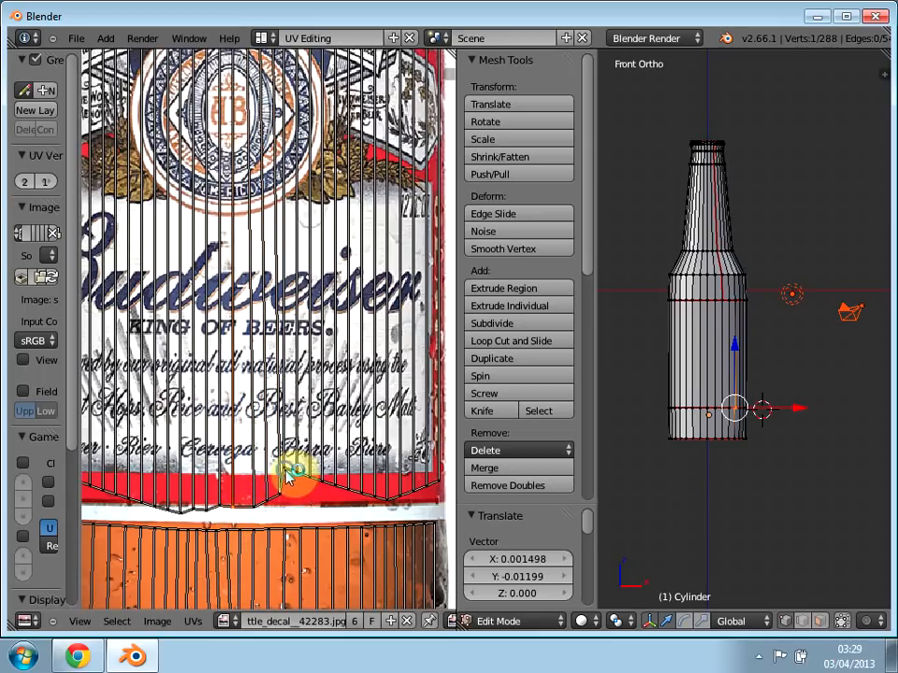
right_click(300, 496)
key("g")
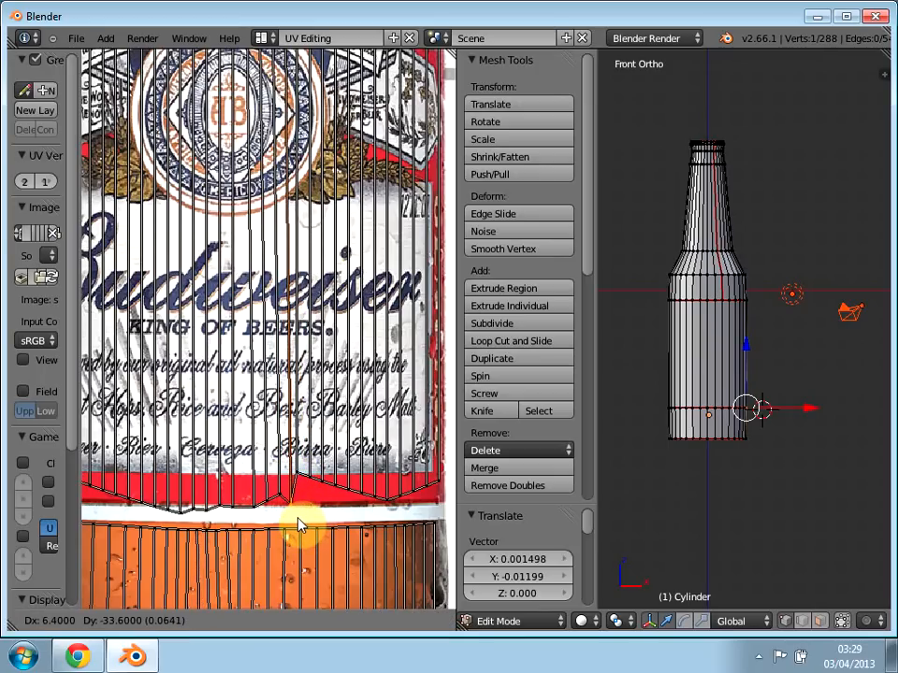
left_click(314, 514)
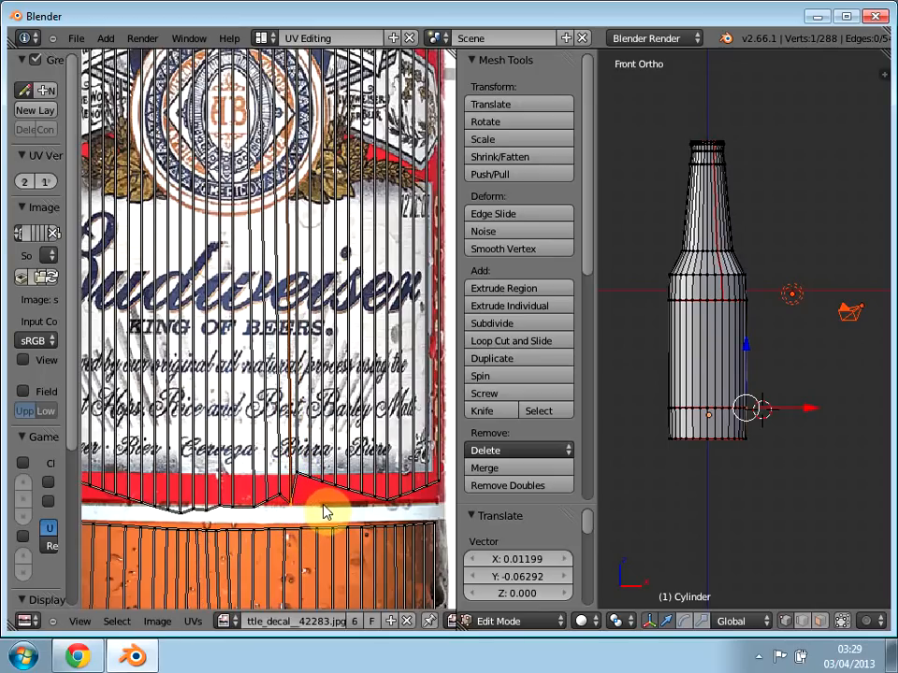
Step: Box-select the five lower-edge UV vertices sloping down right of the peak and move them about -0.025 in Y
key("a")
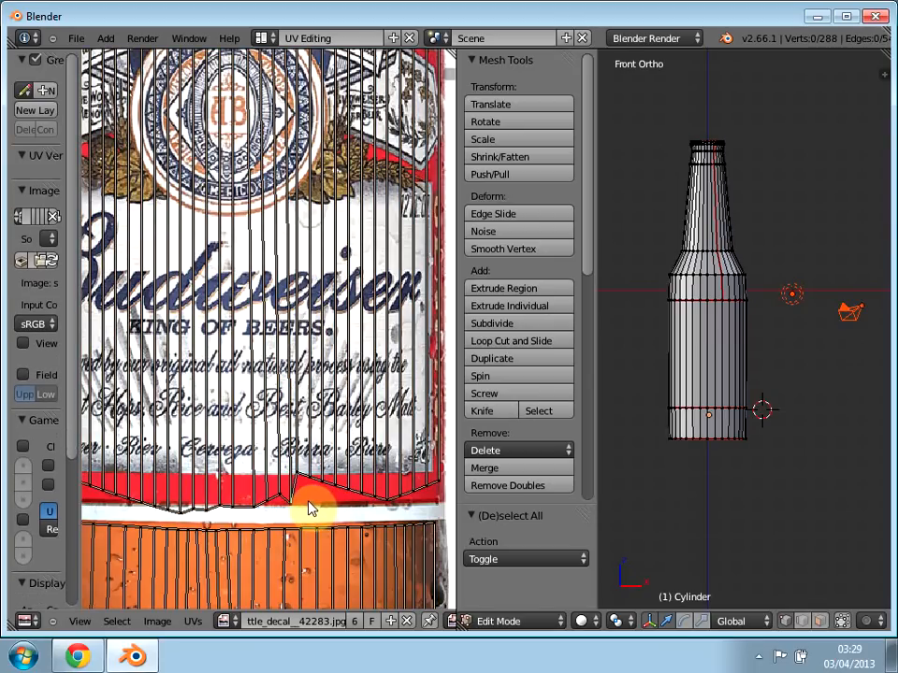
key("b")
left_click_drag(301, 496, 382, 451)
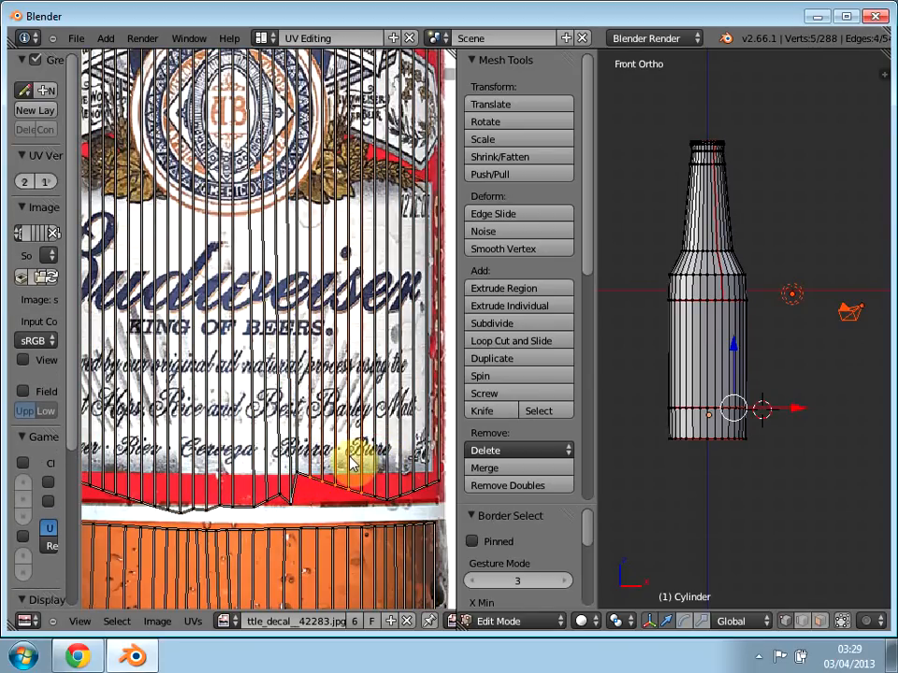
key("g")
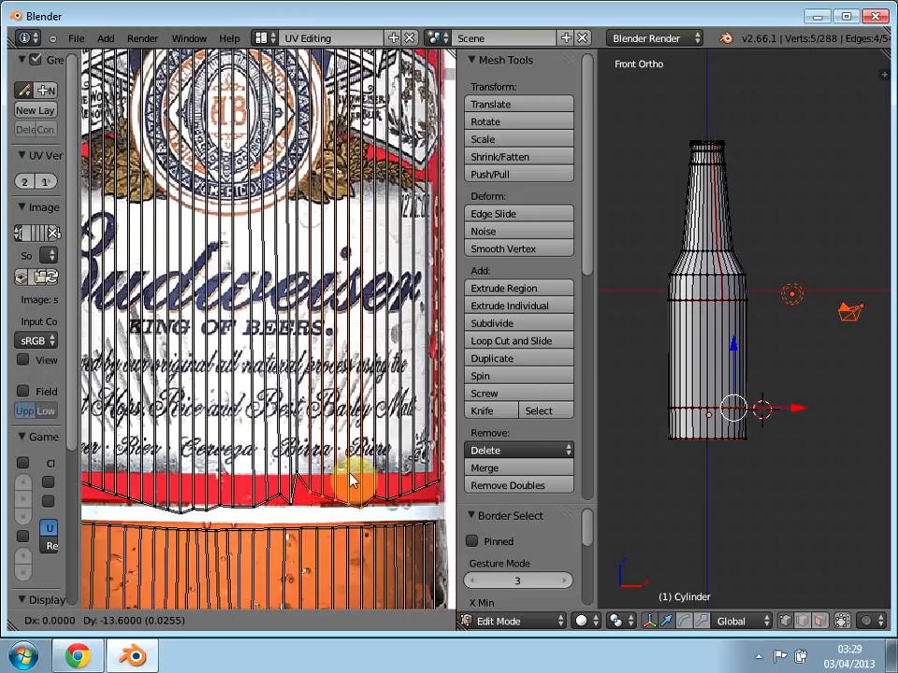
left_click(300, 480)
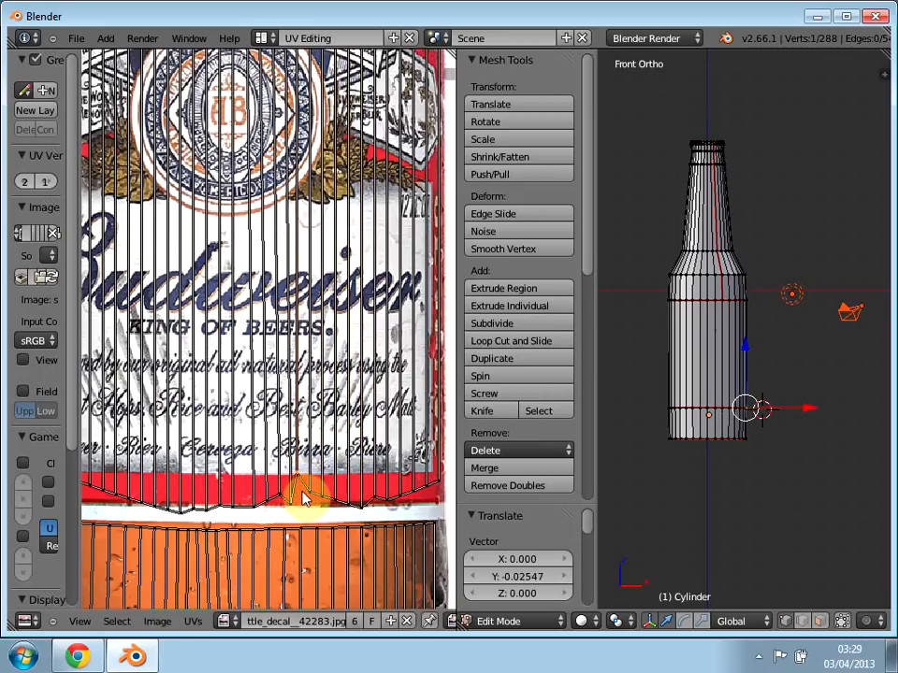
Step: Lower the three remaining raised vertices right of the peak by about 0.057, 0.025 and 0.018 in Y onto the red band's bottom border
key("g")
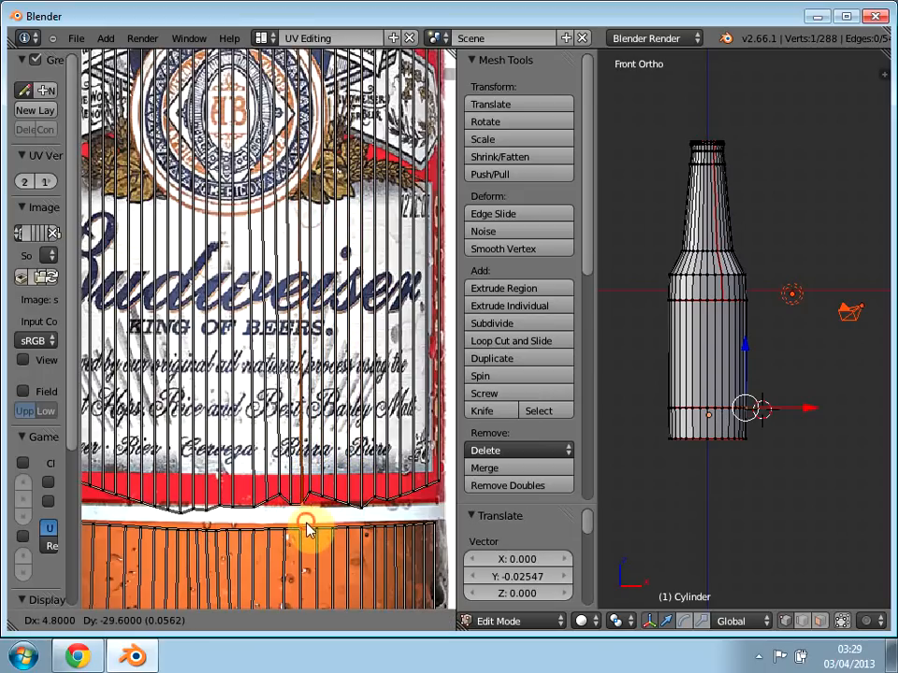
left_click(311, 502)
key("g")
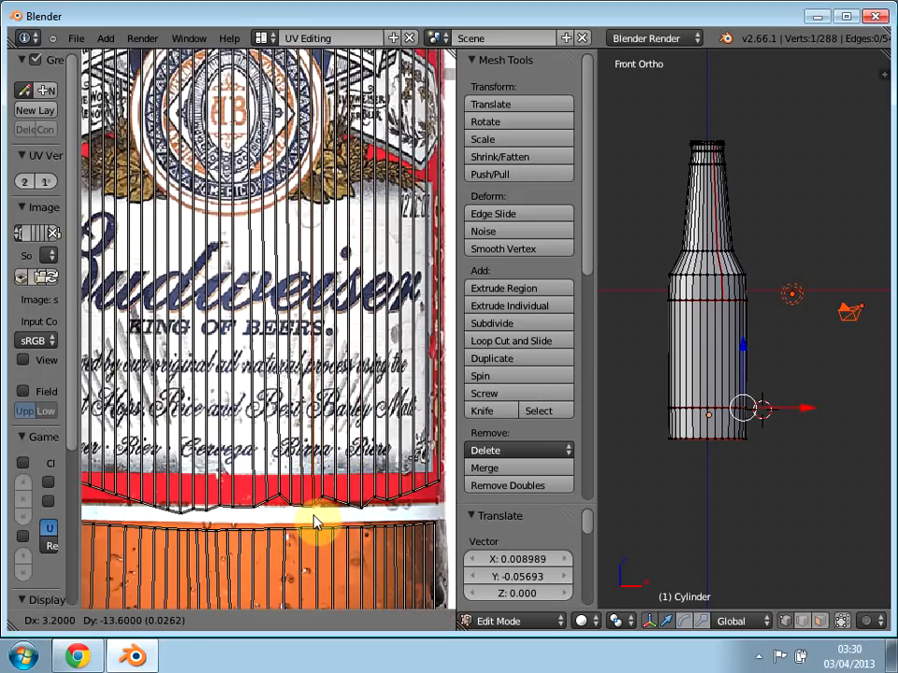
left_click(314, 514)
key("g")
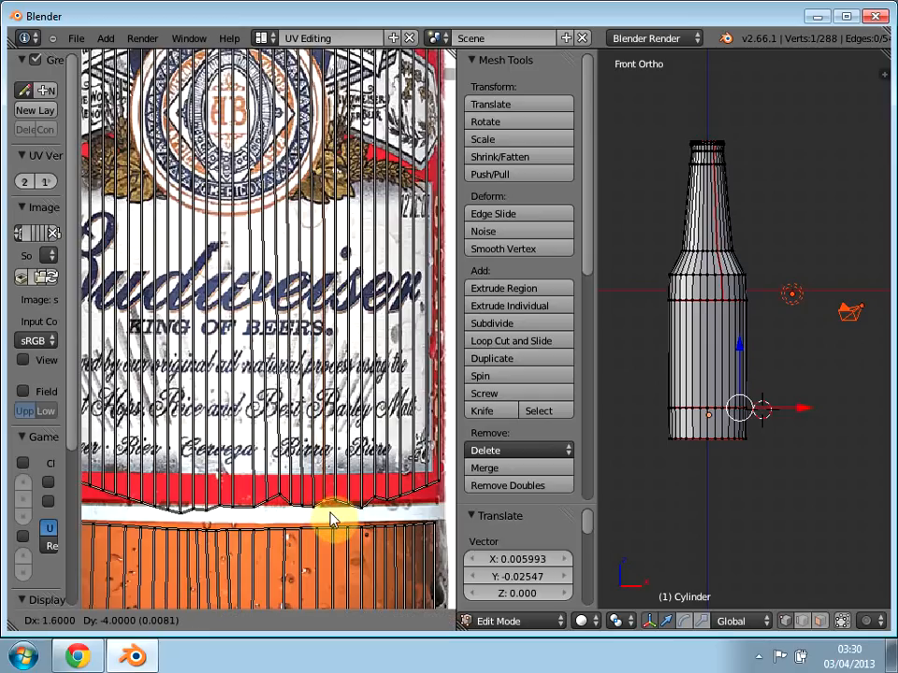
left_click(351, 514)
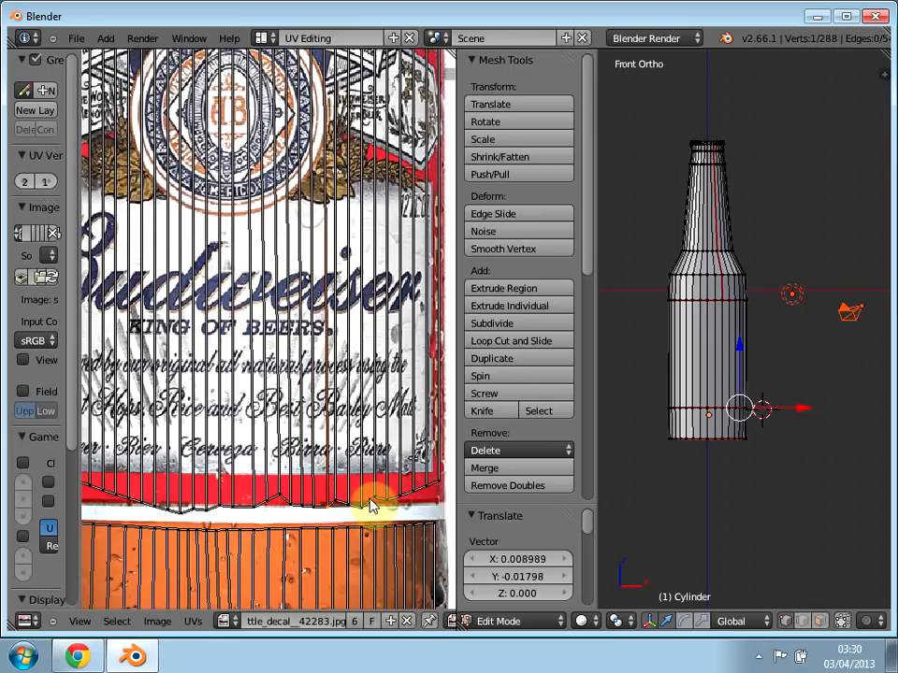
Step: Move a right-hand lower-edge UV vertex about -0.016 in Y and the remaining peak's vertex about -0.019 in Y onto the red band's bottom border
key("g")
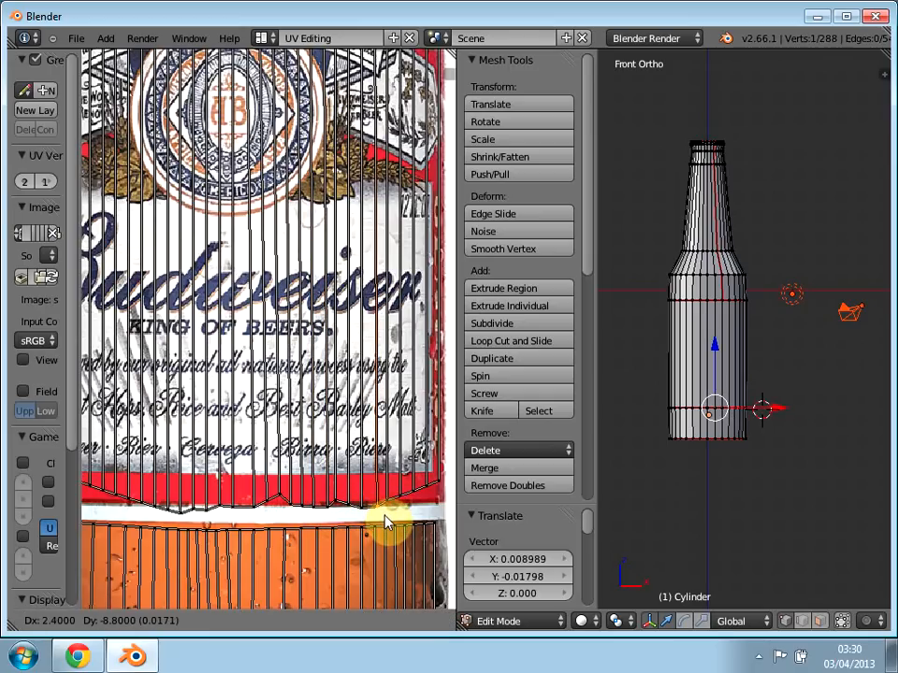
left_click(413, 512)
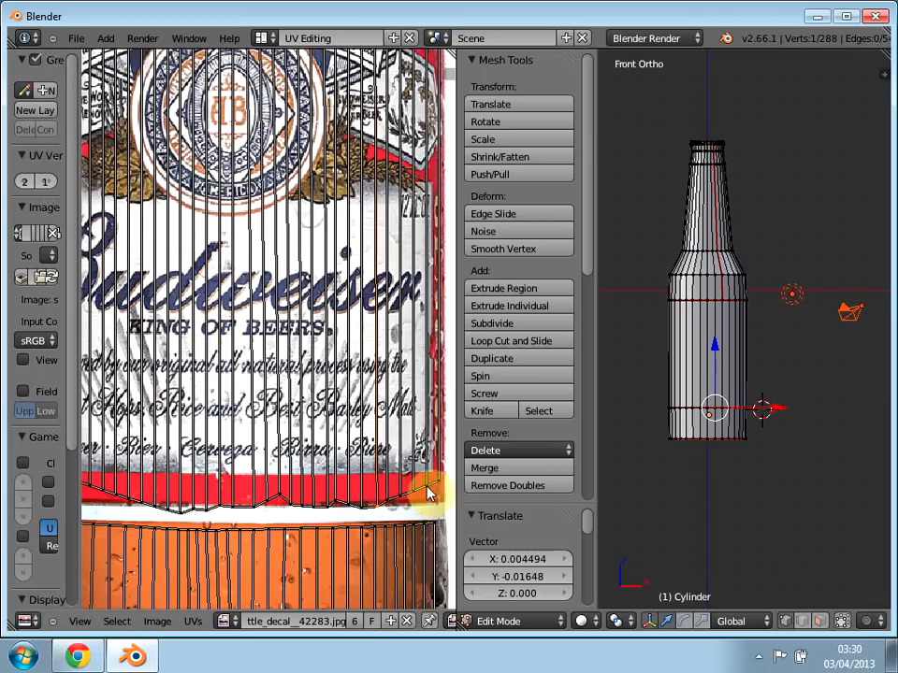
key("g")
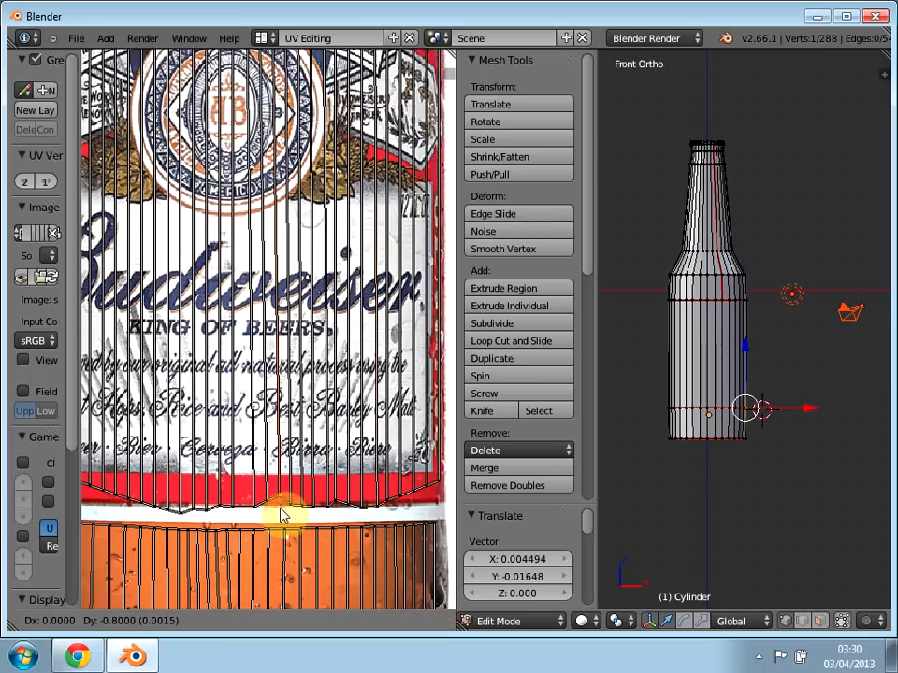
left_click(239, 525)
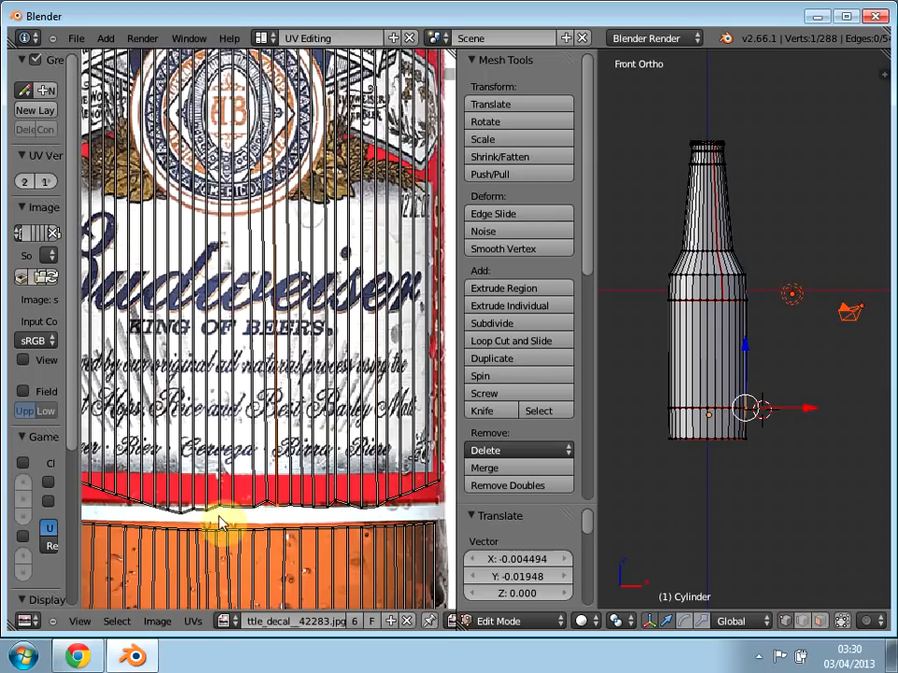
Step: Raise the central dip's UV vertex about 0.010 in Y and lower a slightly raised vertex right of the peak about 0.007 in Y
key("g")
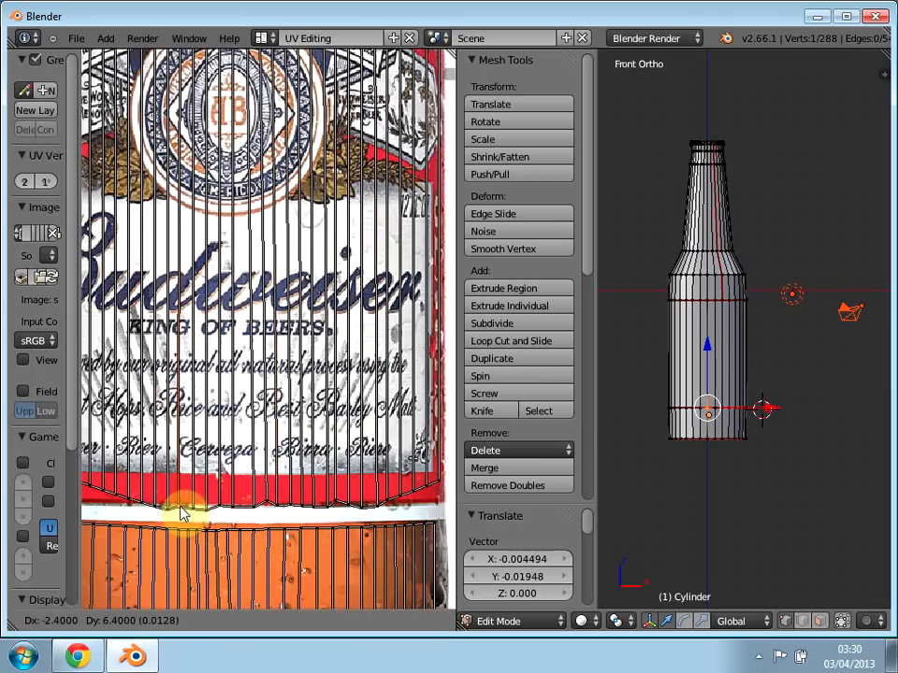
left_click(181, 511)
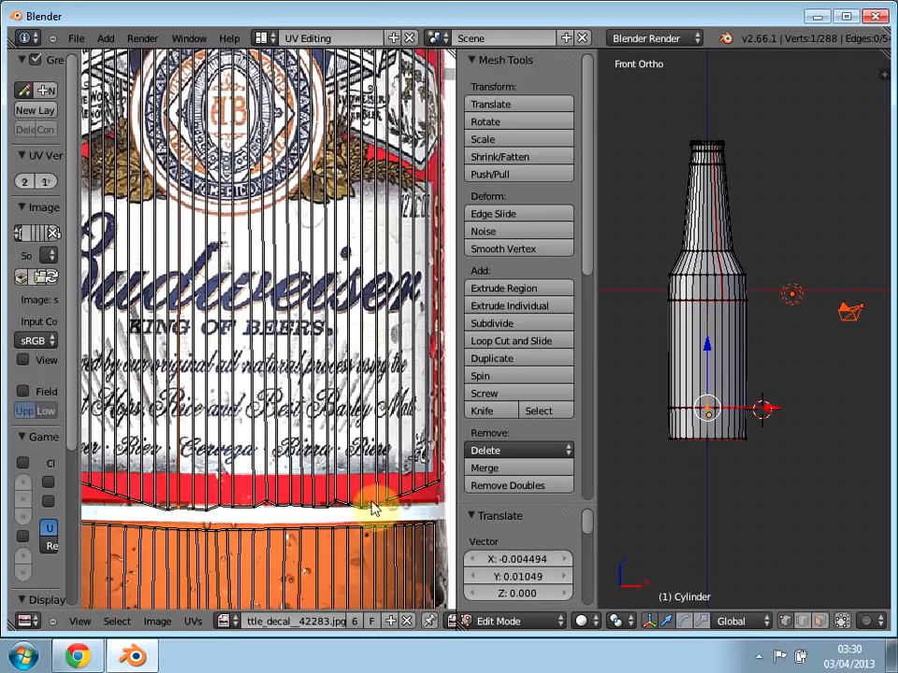
right_click(339, 500)
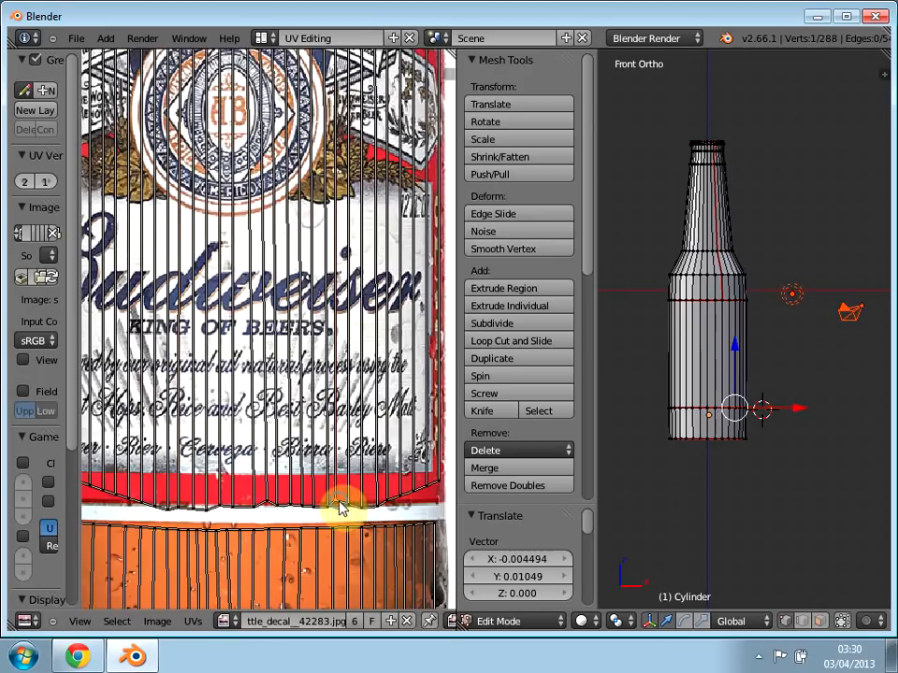
key("g")
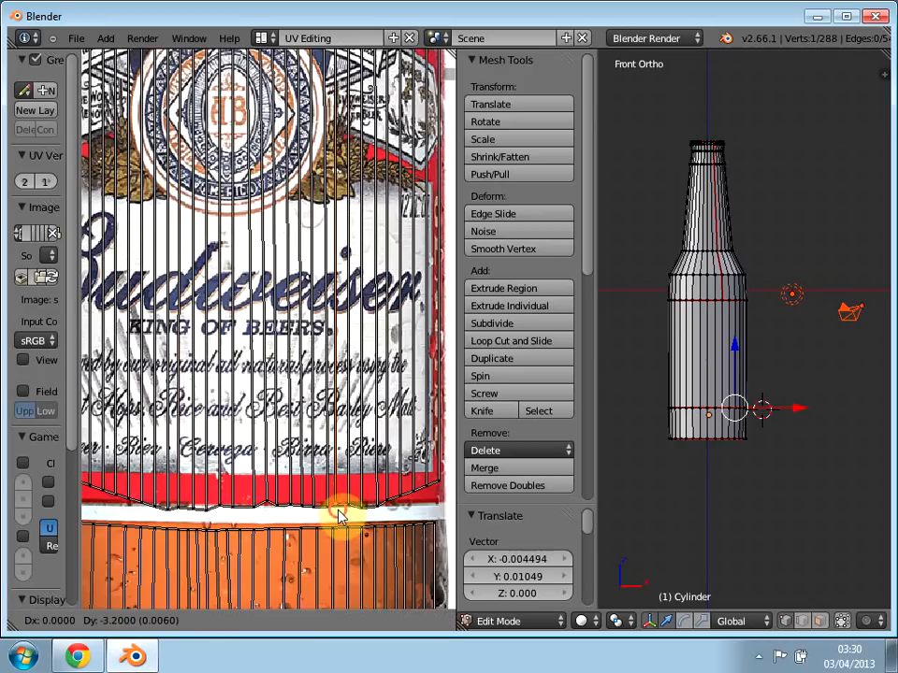
left_click(338, 514)
Step: Lower three UV vertices on the slope right of the left-hand peak by about 0.006, 0.015 and 0.019 in Y onto the band's border
middle_click_drag(220, 493, 394, 418)
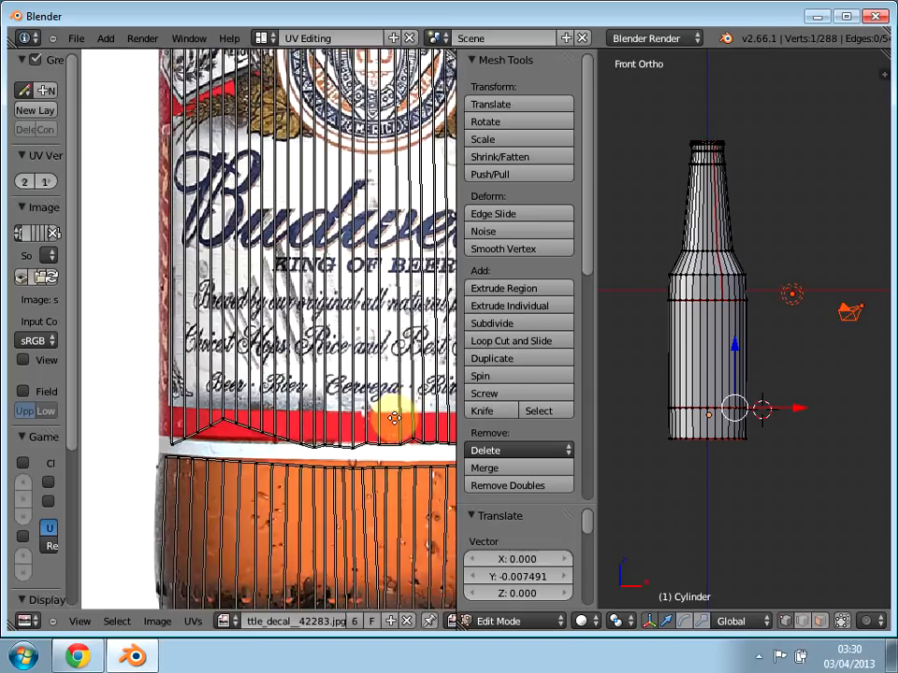
right_click(322, 430)
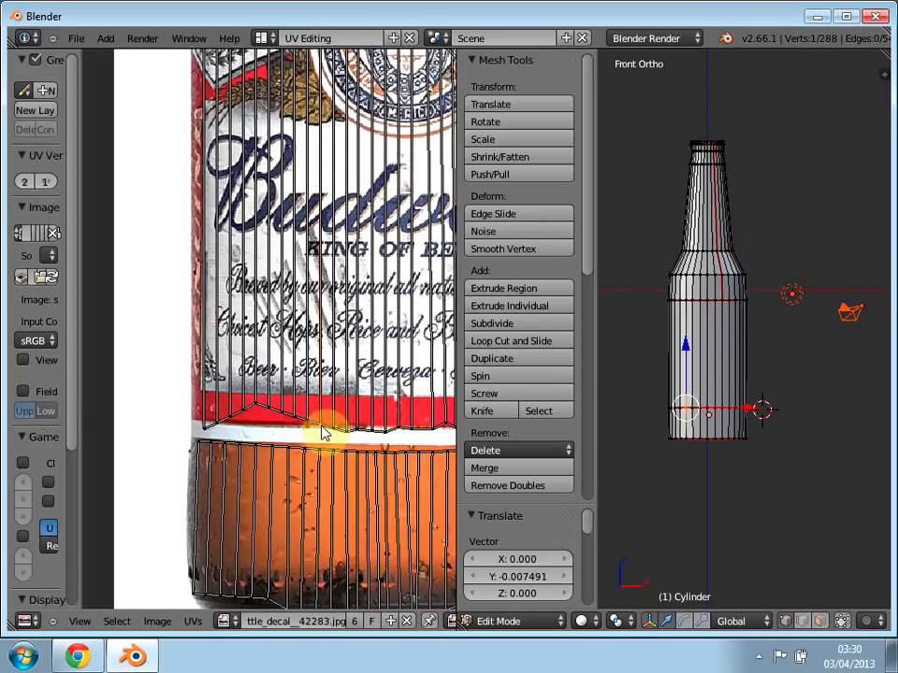
key("g")
left_click(308, 429)
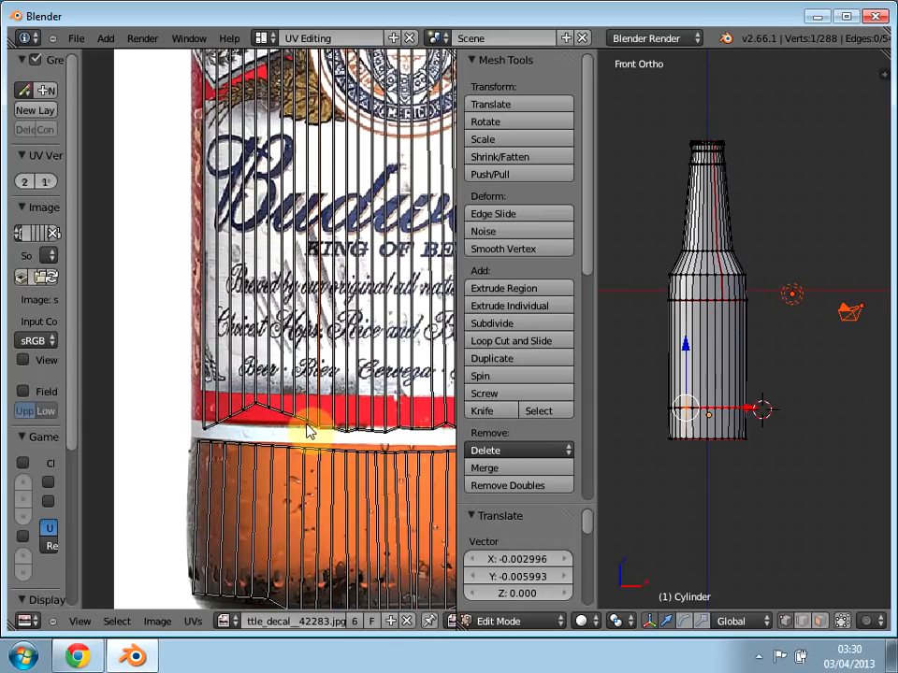
key("g")
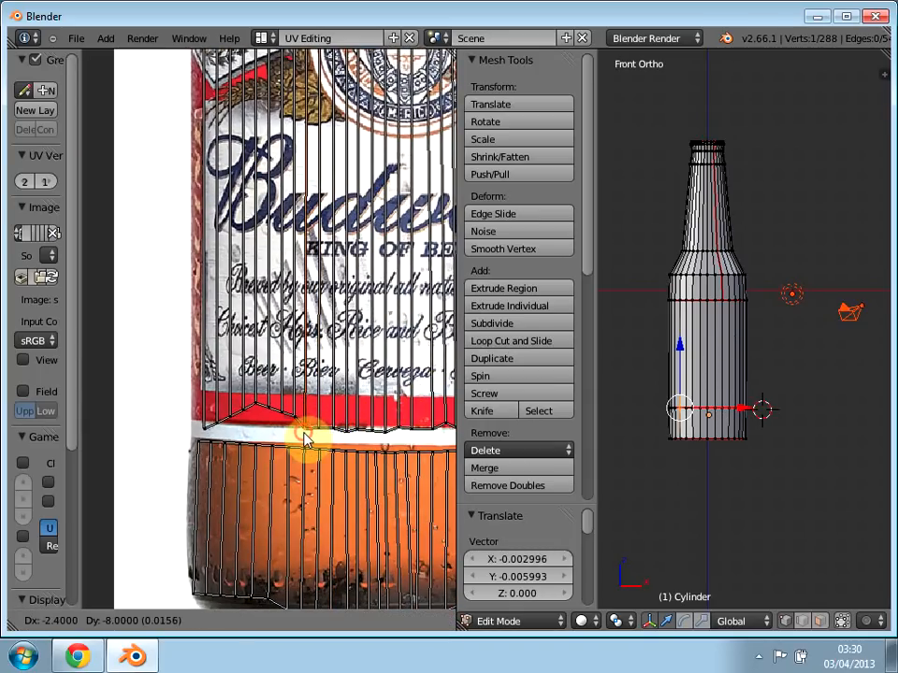
left_click(298, 425)
key("g")
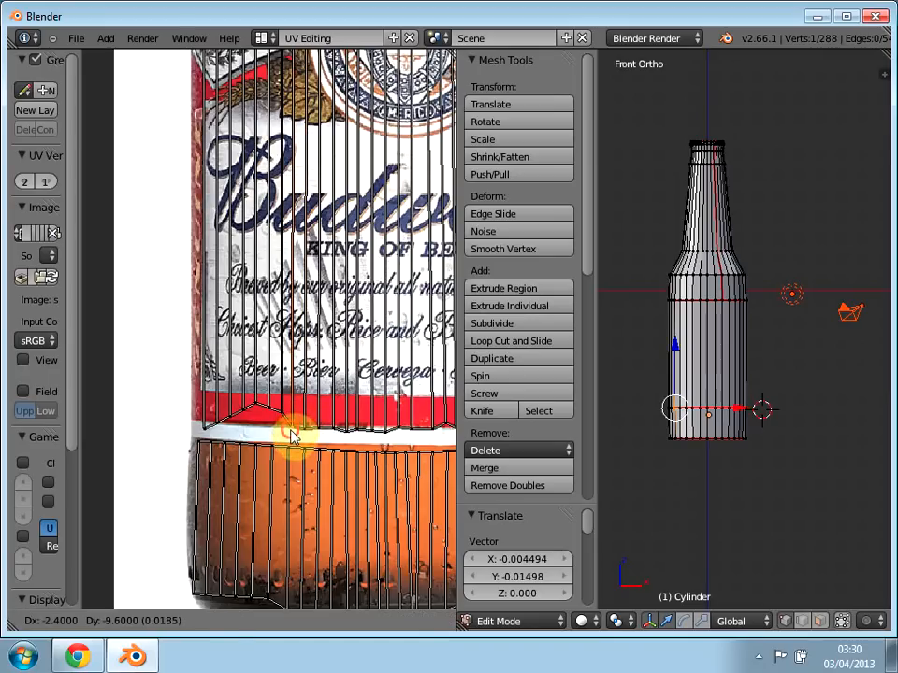
left_click(287, 422)
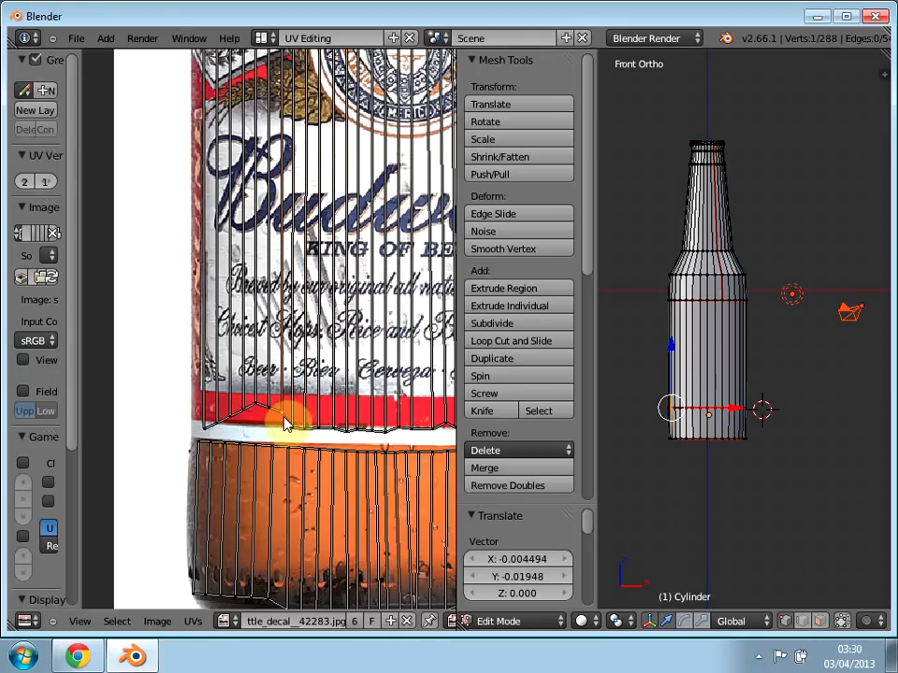
Step: Lower the last two slope vertices and the left-hand peak's vertex by about 0.019, 0.033 and 0.036 in Y onto the red band's bottom border
key("g")
left_click(281, 432)
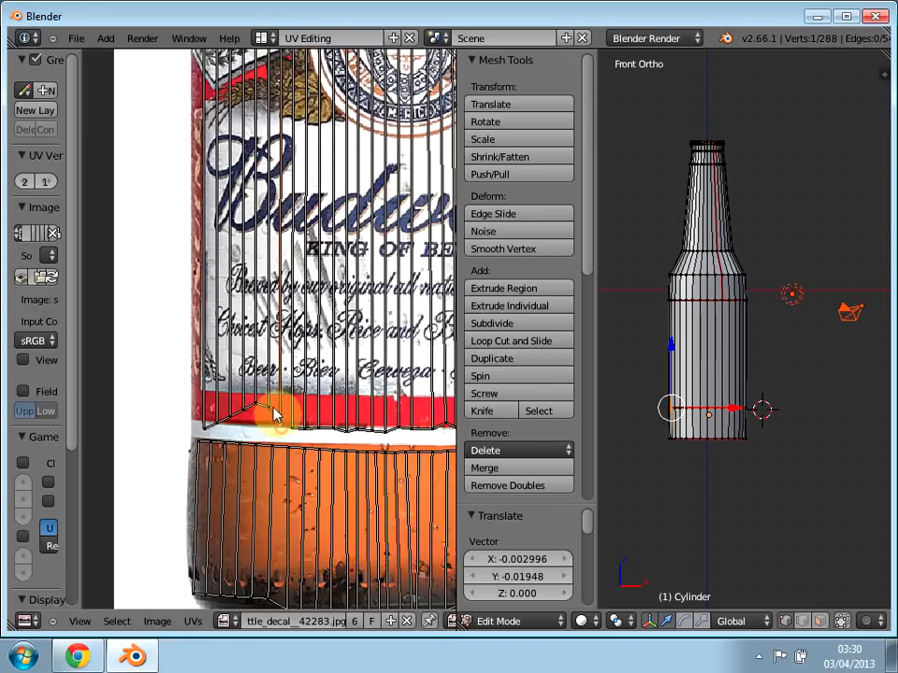
key("g")
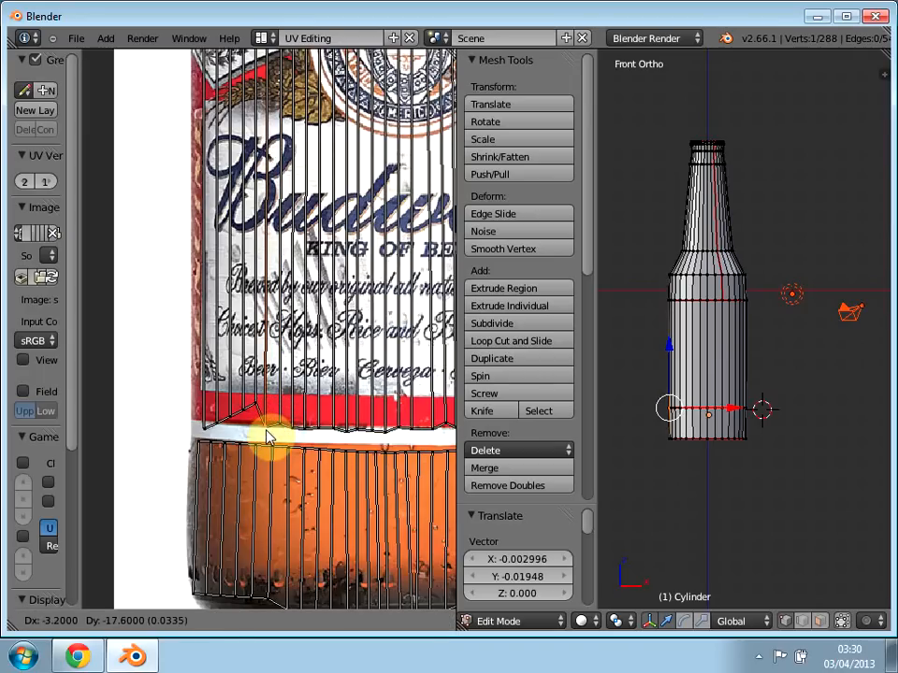
left_click(263, 420)
key("g")
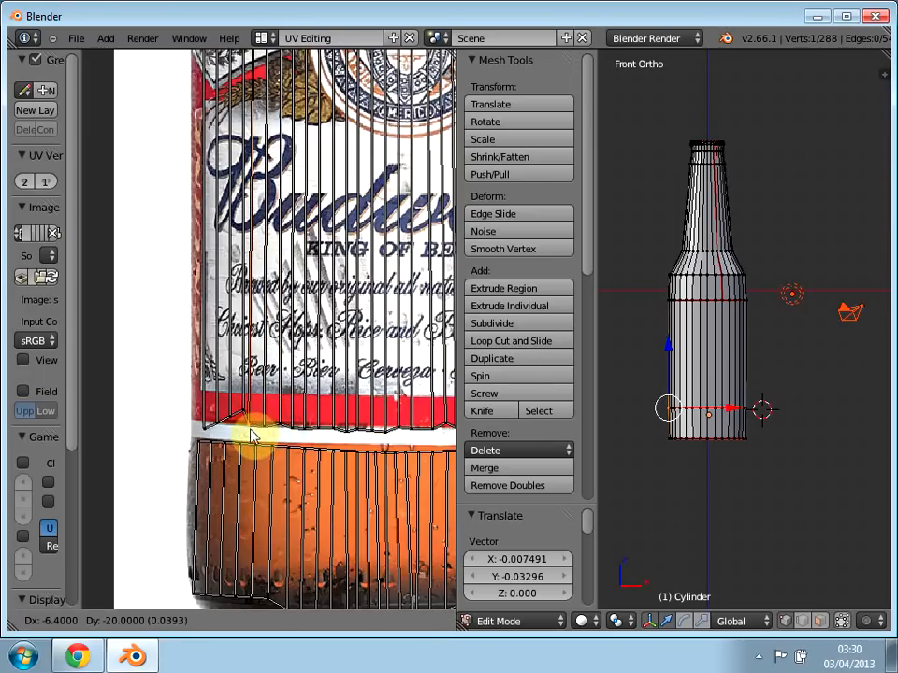
left_click(248, 422)
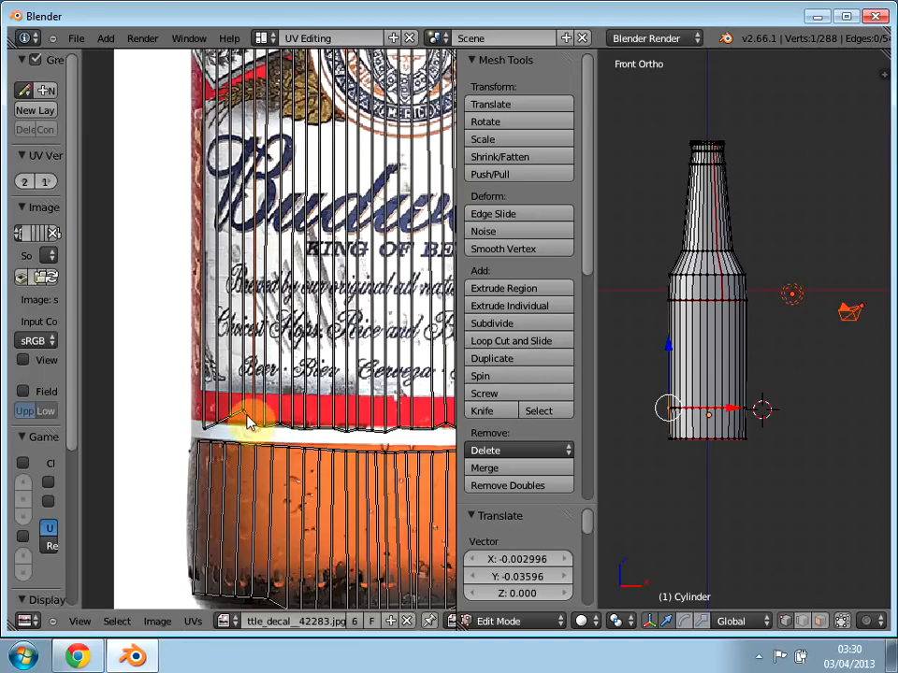
Step: Lower the two UV vertices left of the former left-hand peak by about 0.027 and 0.013 in Y onto the red band's bottom border
key("g")
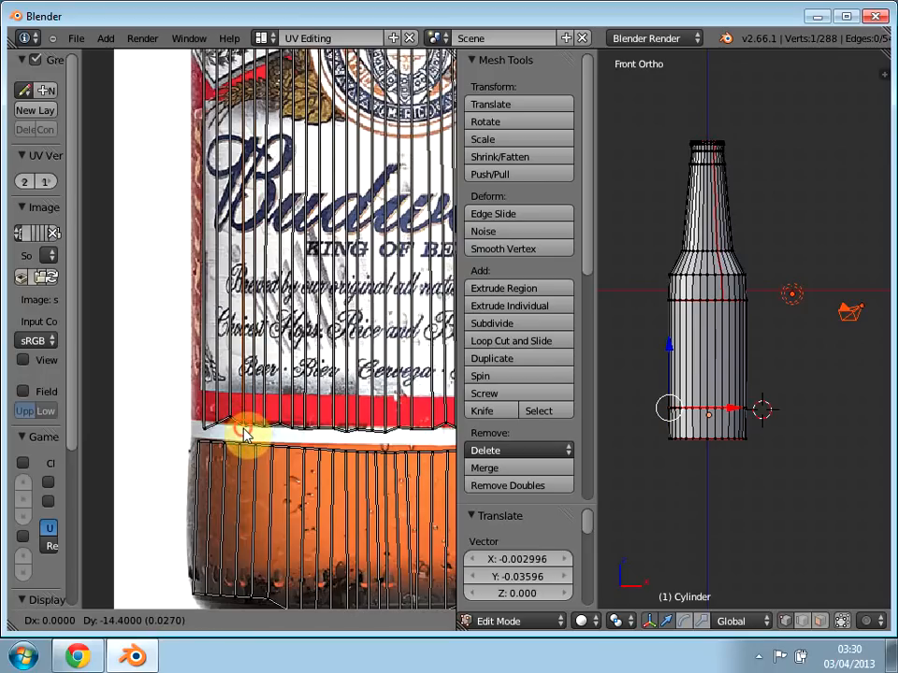
left_click(244, 431)
key("g")
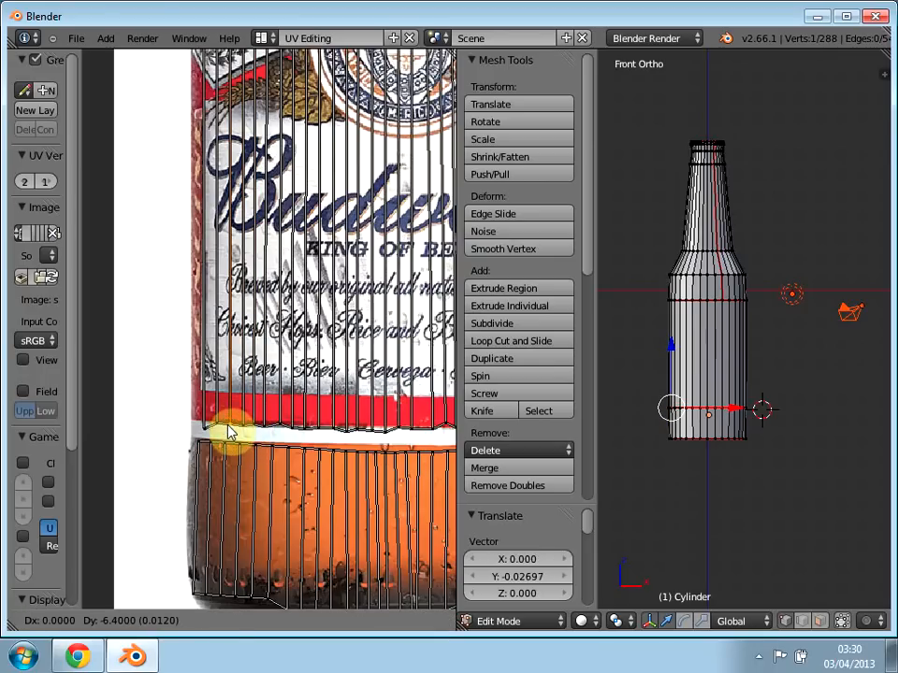
left_click(222, 430)
Step: Try to move the UV vertex near the label's lower-left corner outward, undo the move and clear the selection
key("g")
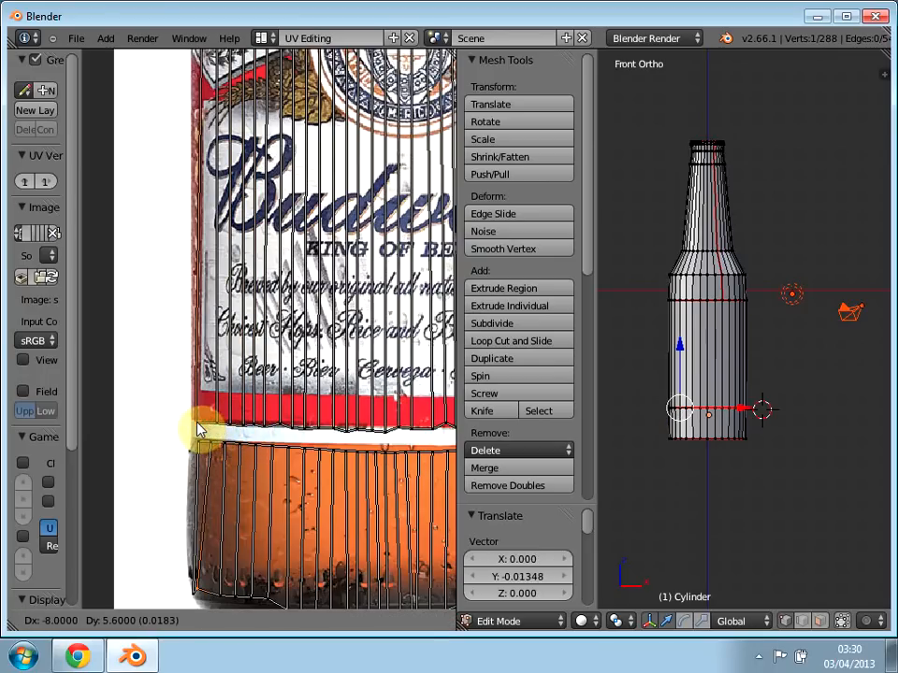
left_click(199, 428)
key("ctrl+z")
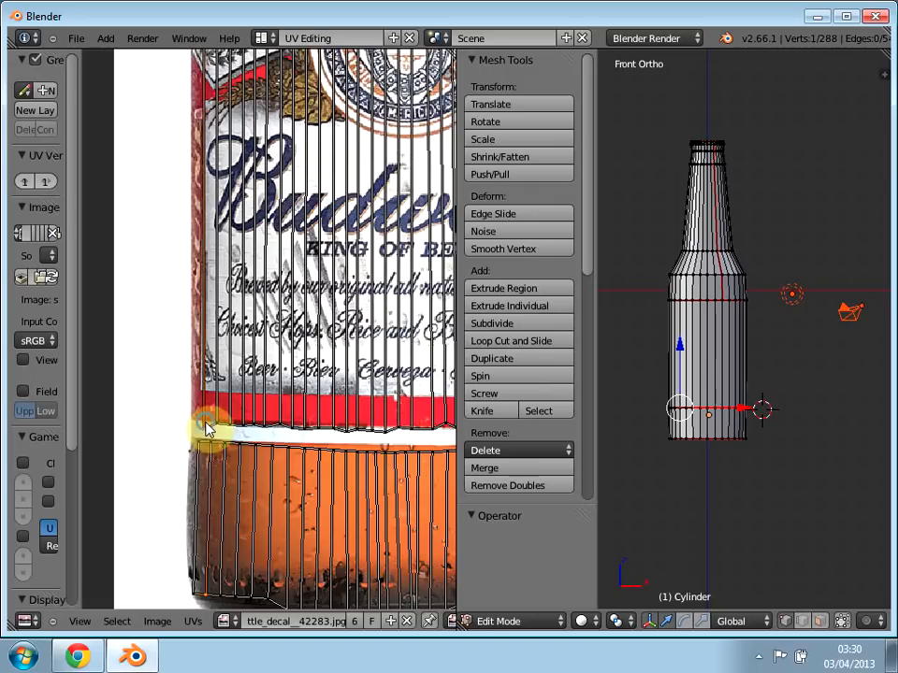
key("a")
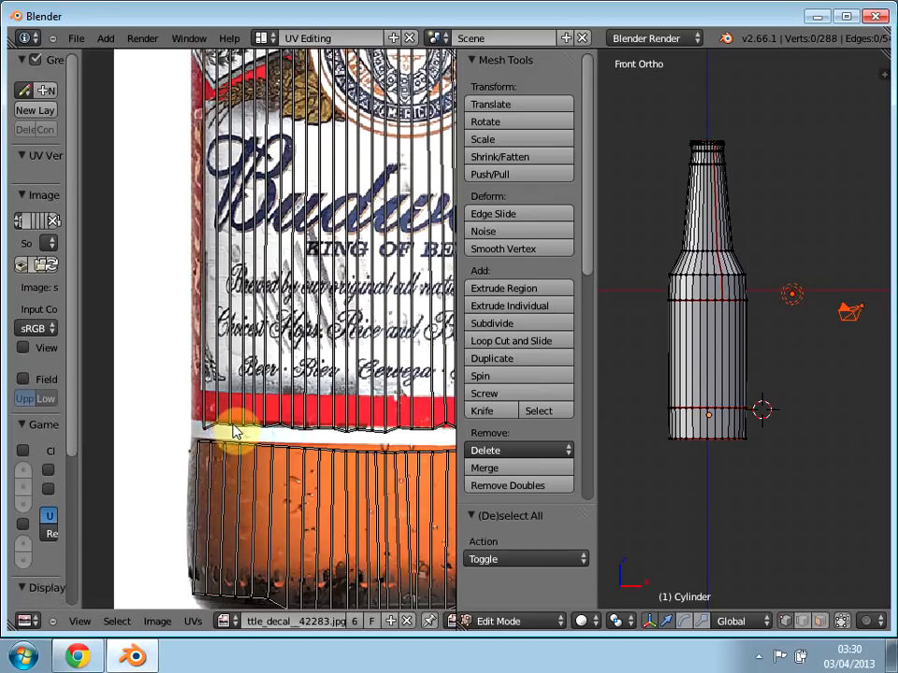
right_click(205, 430)
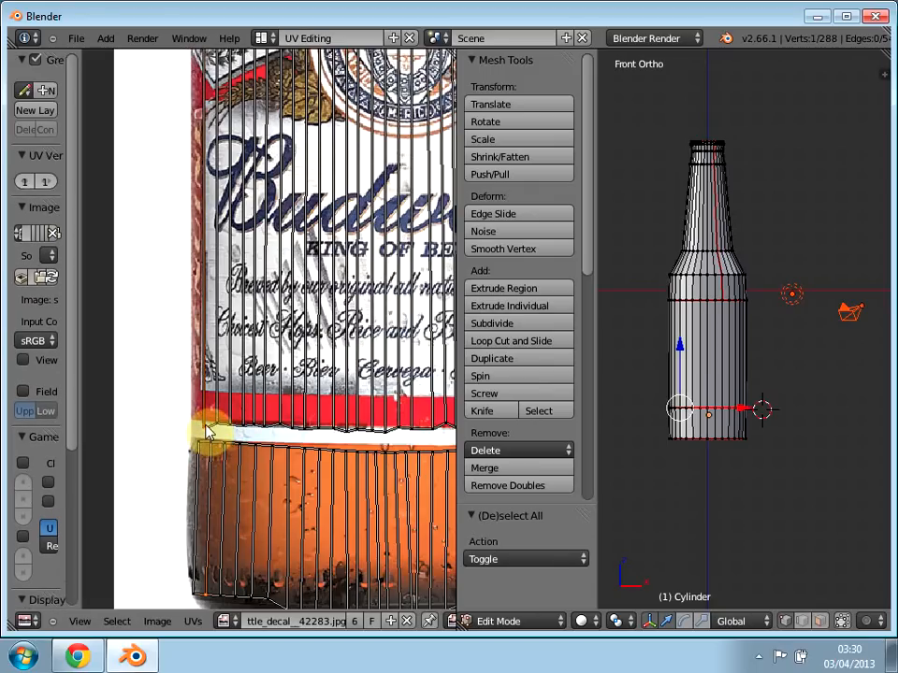
middle_click_drag(231, 410, 247, 371)
key("a")
Step: Box-select the UV vertices at the base island's lowest point and move them about 0.033 in Y onto the bottle's bottom edge
middle_click_drag(260, 466, 138, 371)
scroll(138, 371, "up", 1)
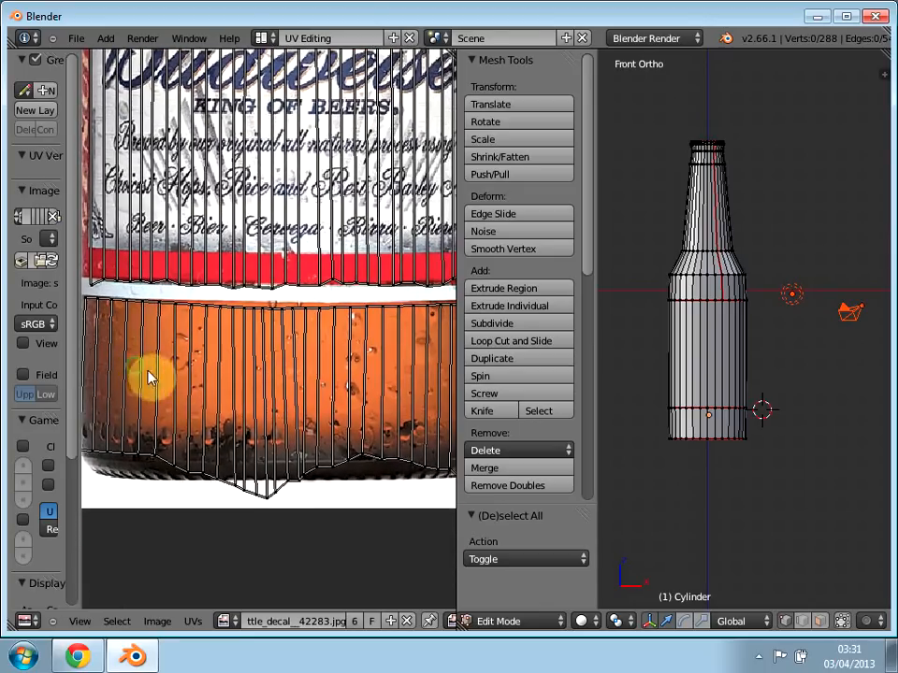
key("b")
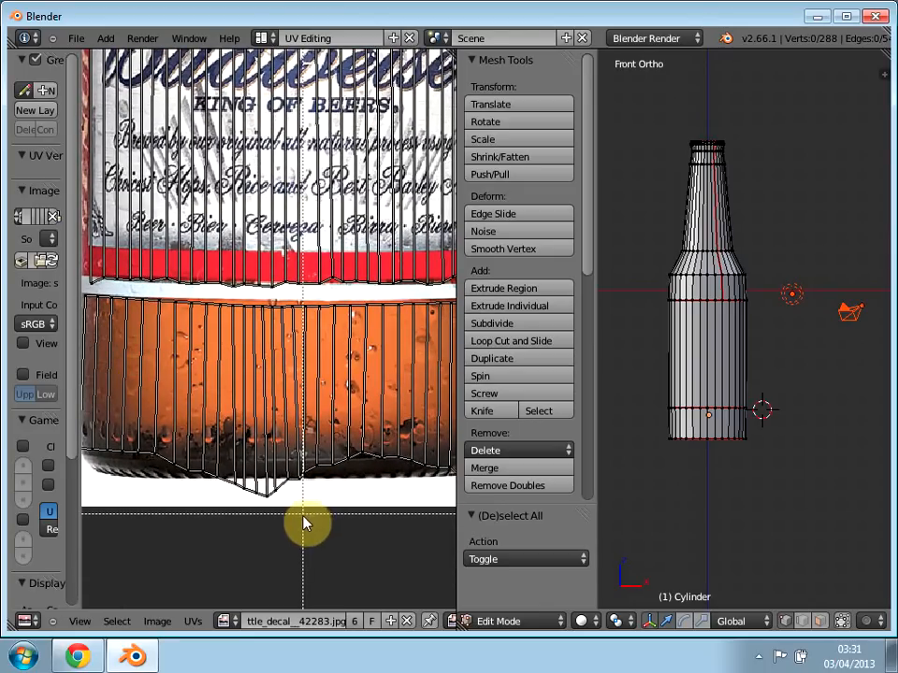
left_click_drag(301, 517, 235, 481)
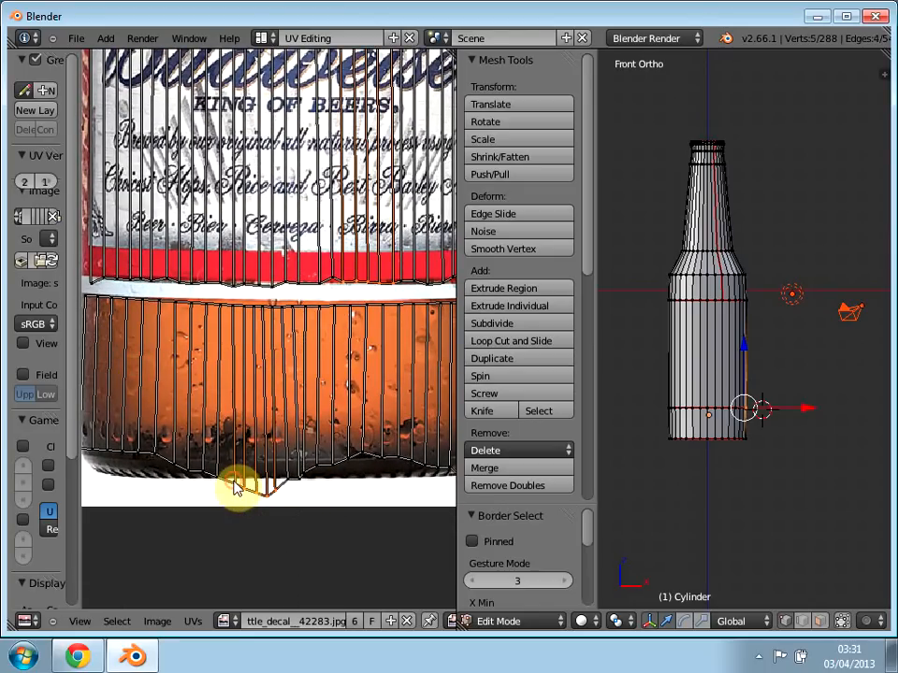
key("g")
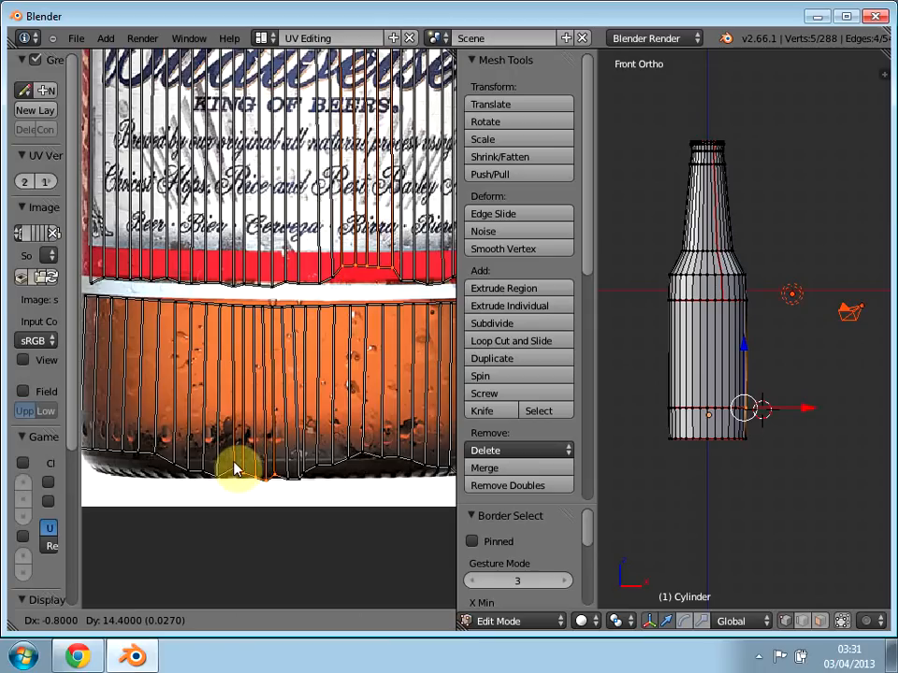
left_click(234, 468)
right_click(290, 484)
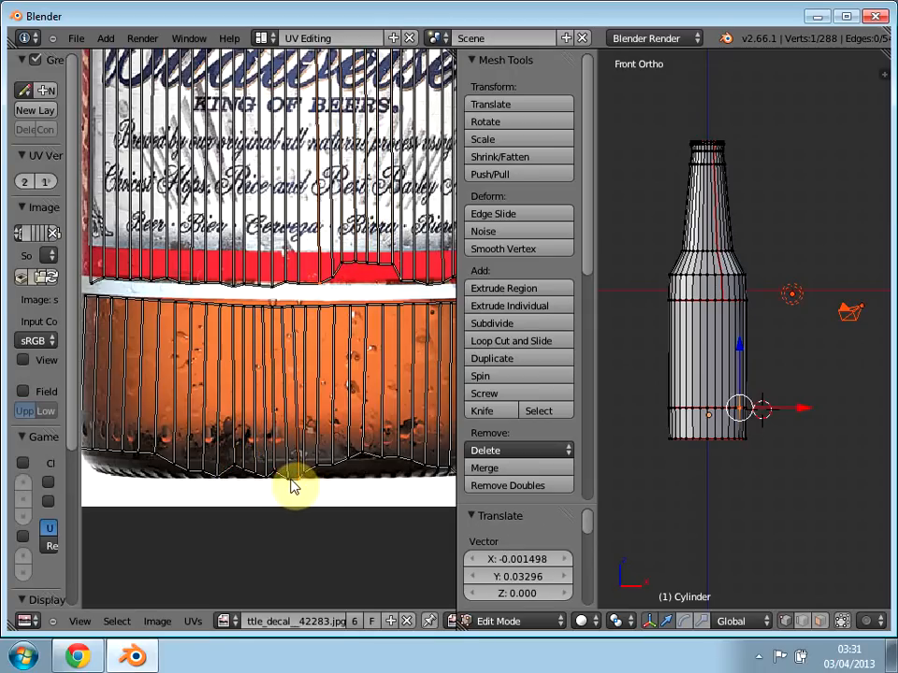
middle_click_drag(296, 489, 229, 469)
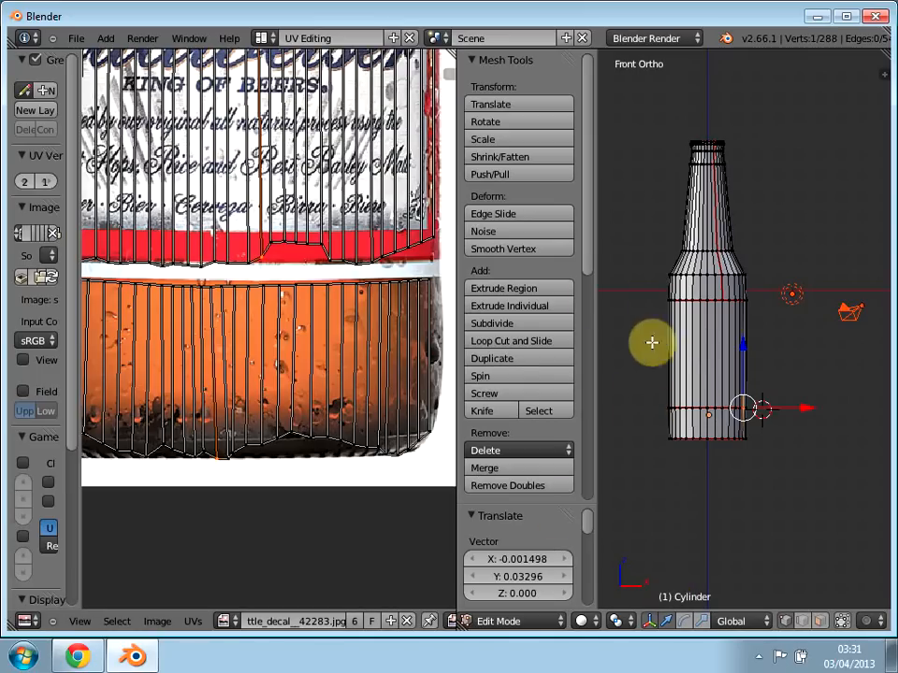
Step: Switch to the Default screen layout with the properties sidebar hidden and render the textured bottle
left_click(264, 37)
left_click(294, 118)
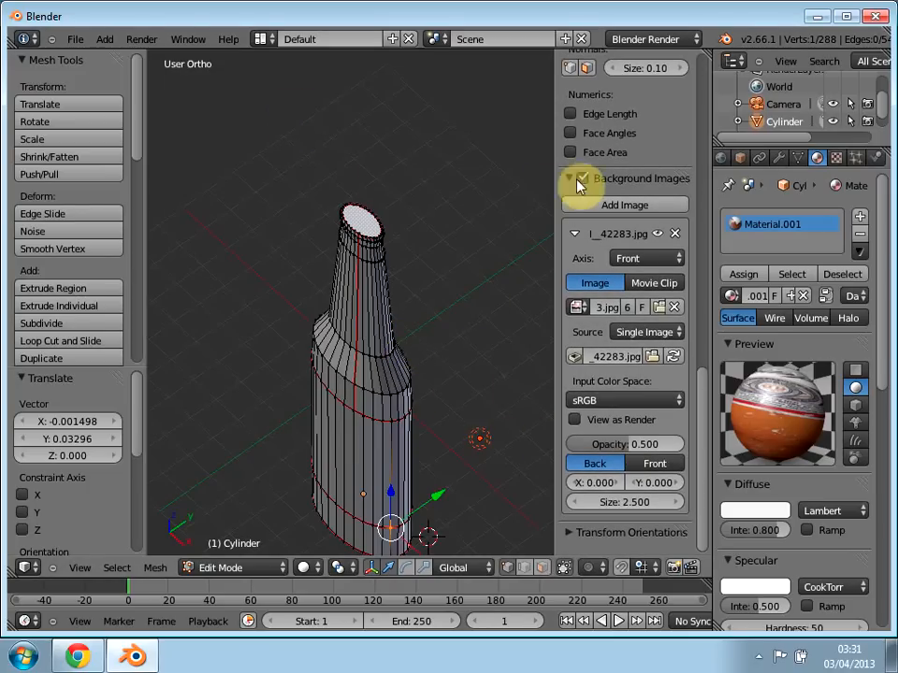
key("n")
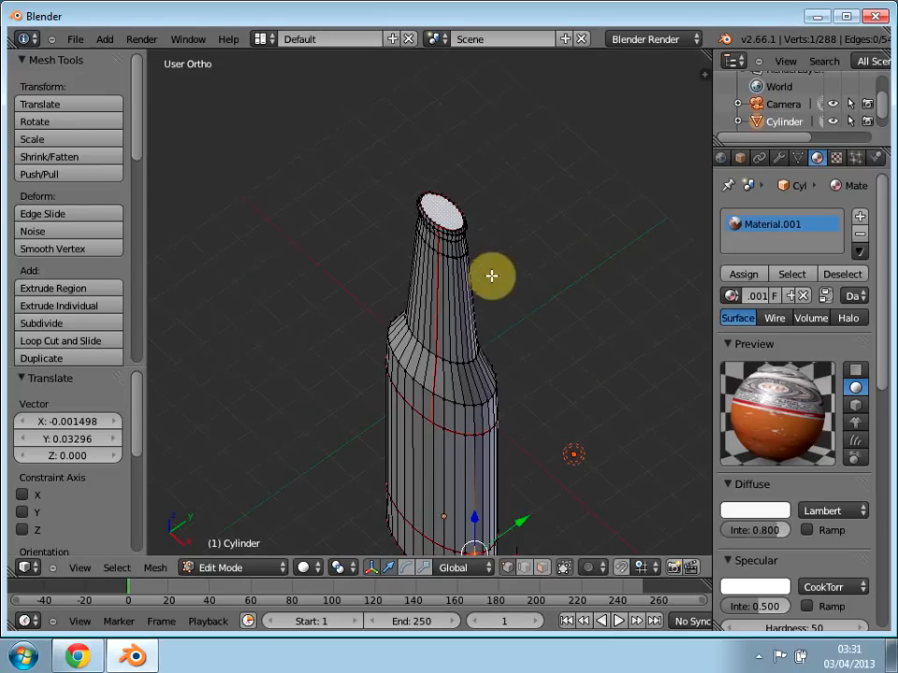
middle_click_drag(482, 287, 493, 223)
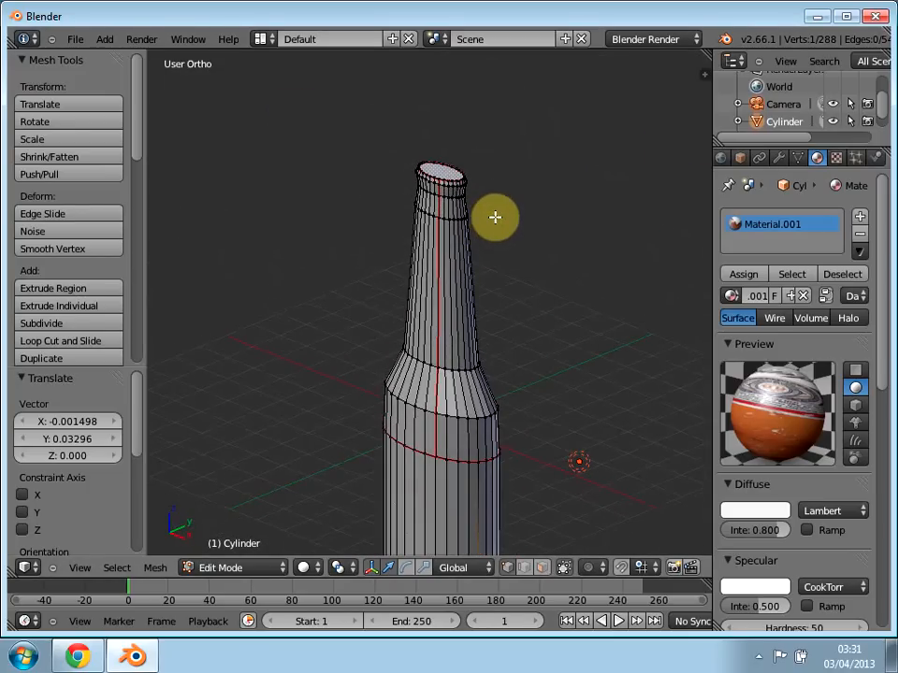
key("F12")
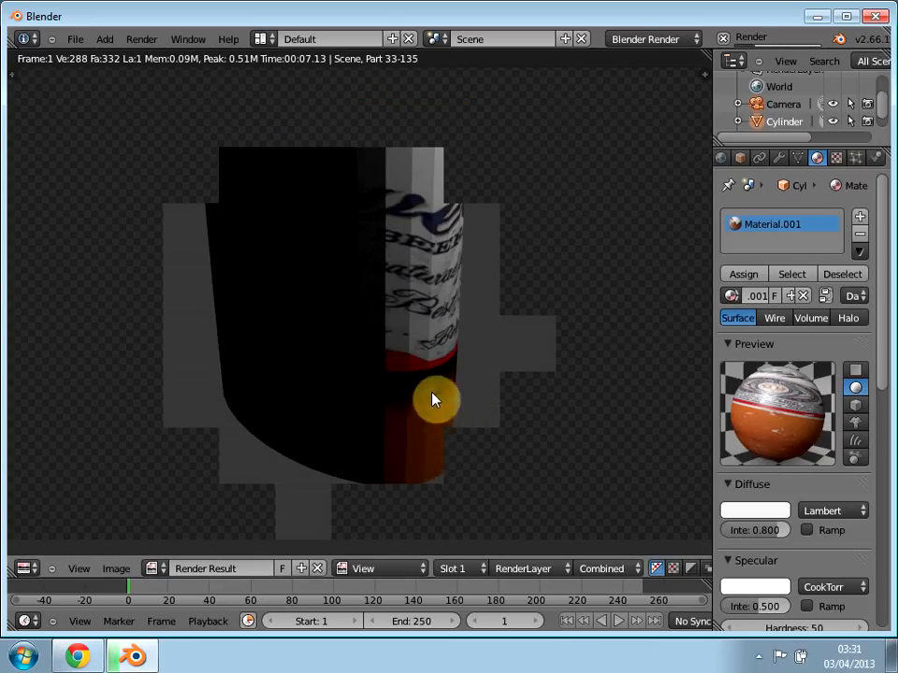
middle_click_drag(231, 376, 293, 406)
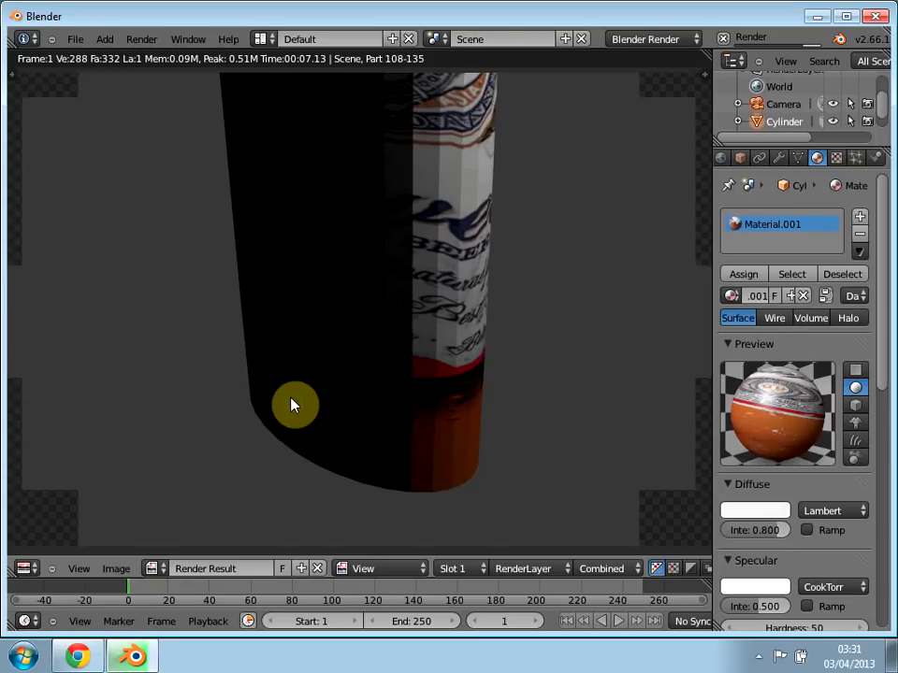
Step: Close the render, return to the UV Editing screen layout and clear the UV selection
key("Escape")
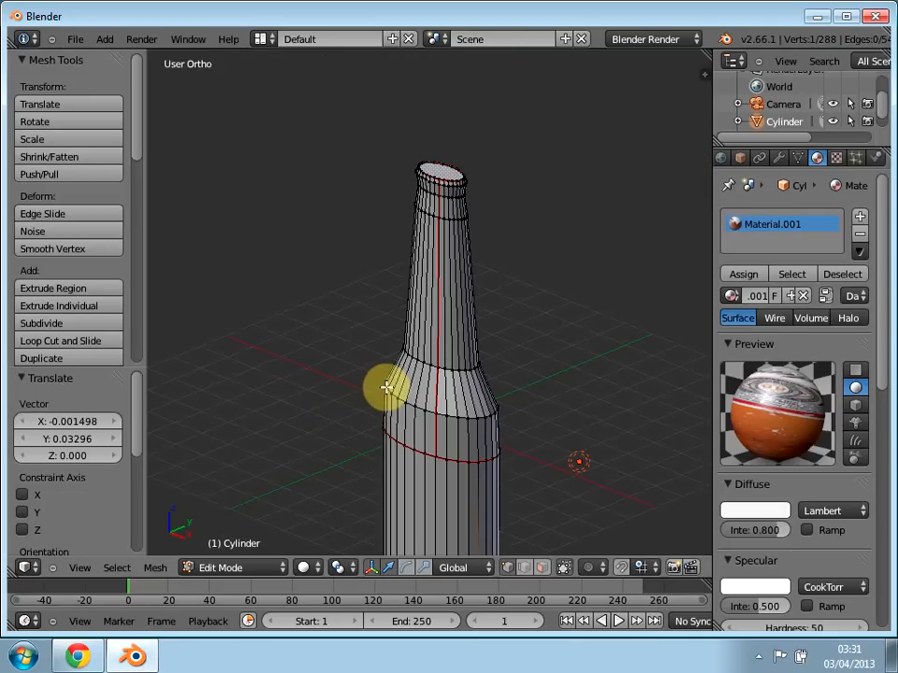
left_click(262, 40)
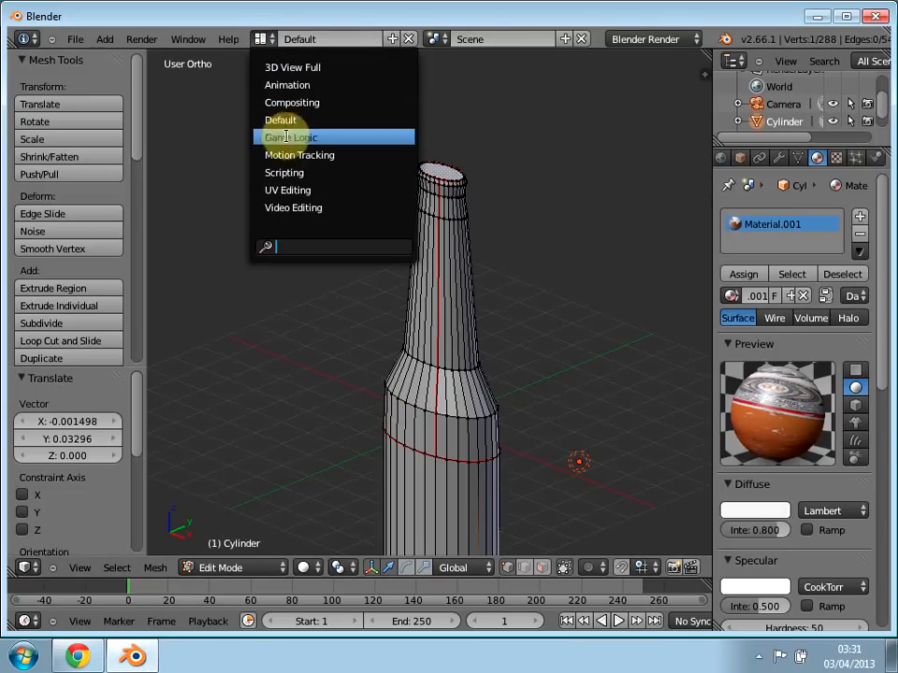
left_click(286, 190)
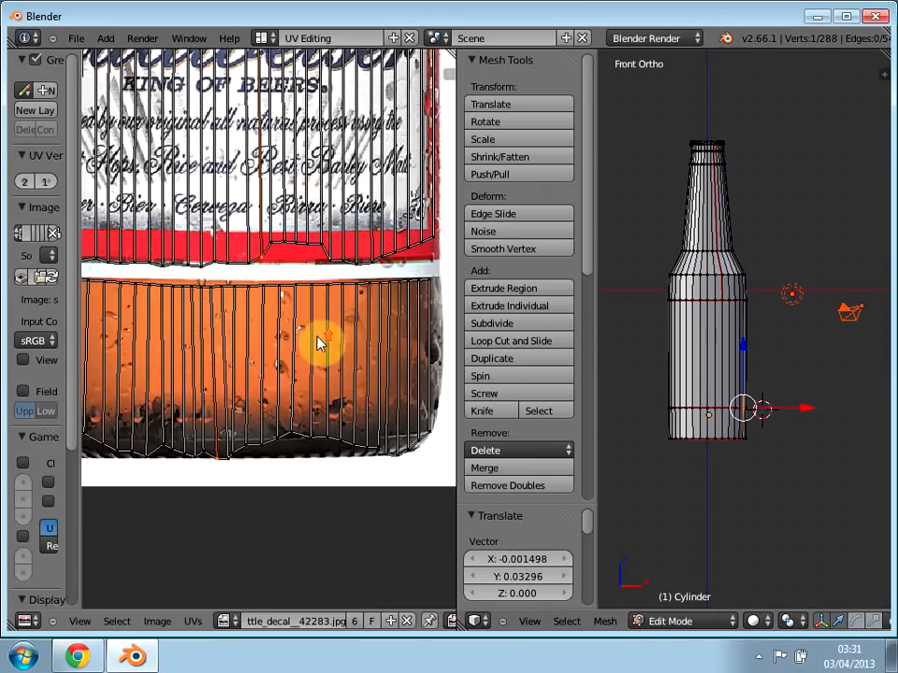
scroll(318, 341, "down", 4)
middle_click_drag(230, 286, 240, 309)
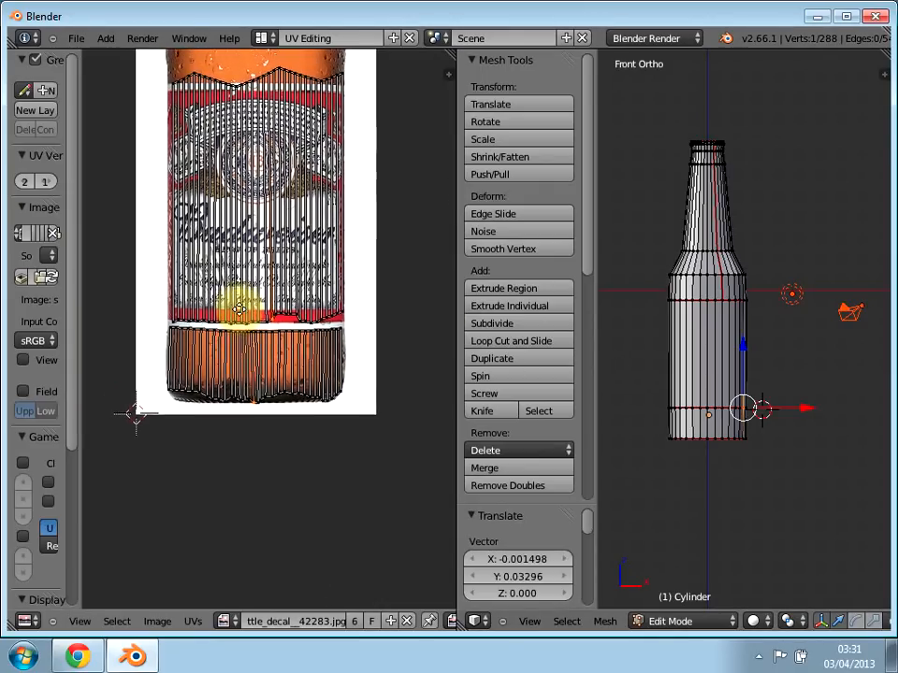
scroll(239, 309, "up", 1)
key("a")
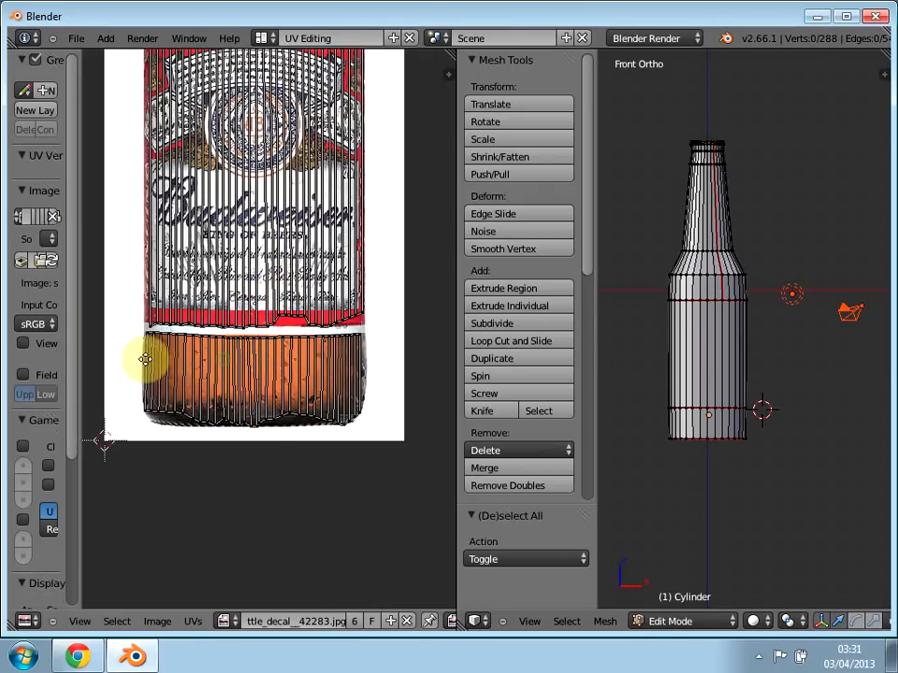
Step: Try to box-select only the neck's UV island beside the decal image, clearing the selection after each attempt
scroll(178, 360, "up", 2)
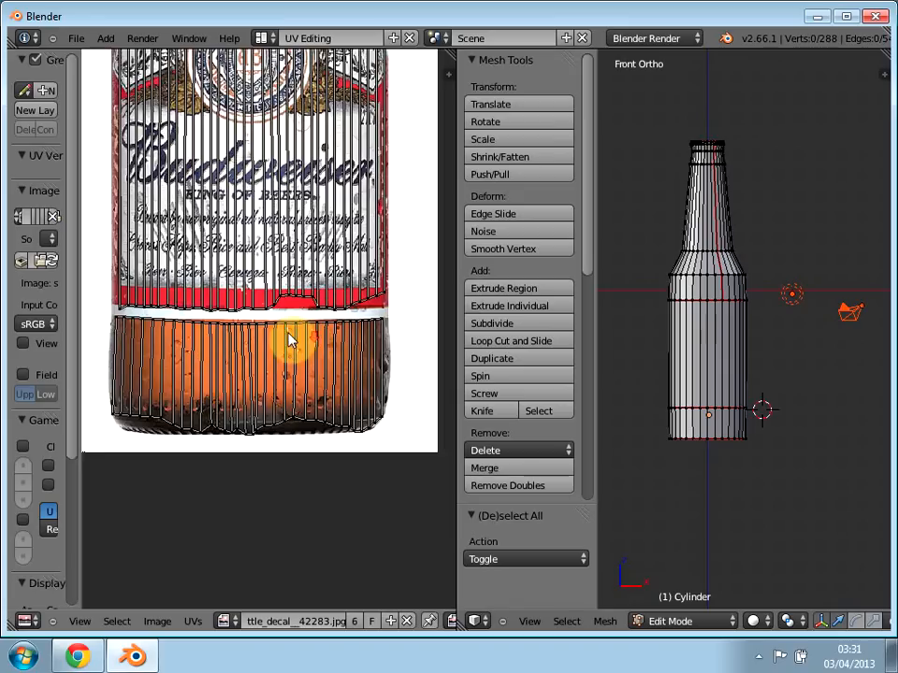
scroll(288, 342, "down", 2)
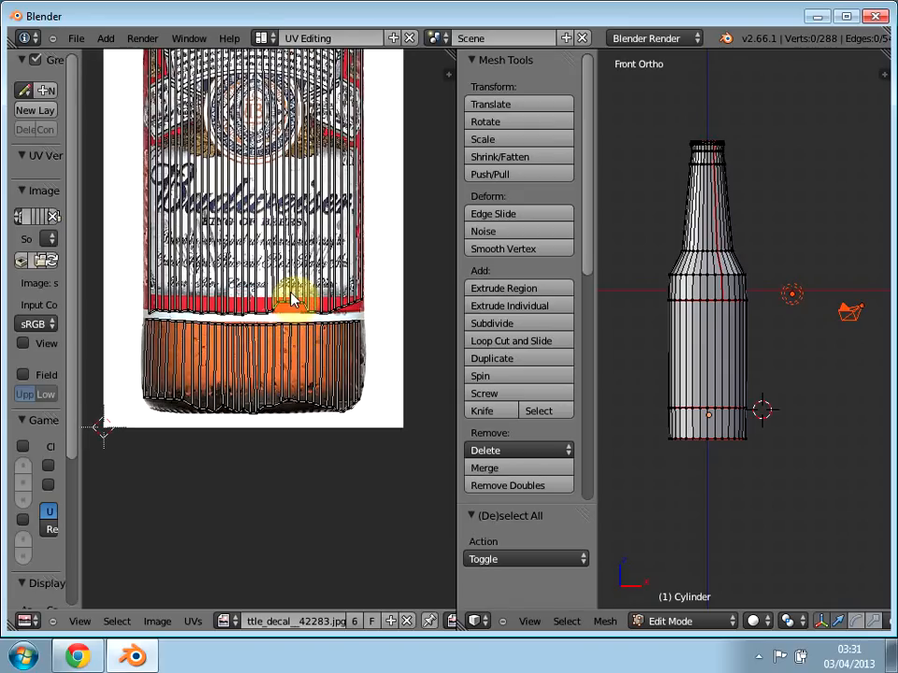
middle_click_drag(294, 242, 291, 371)
scroll(292, 371, "down", 3)
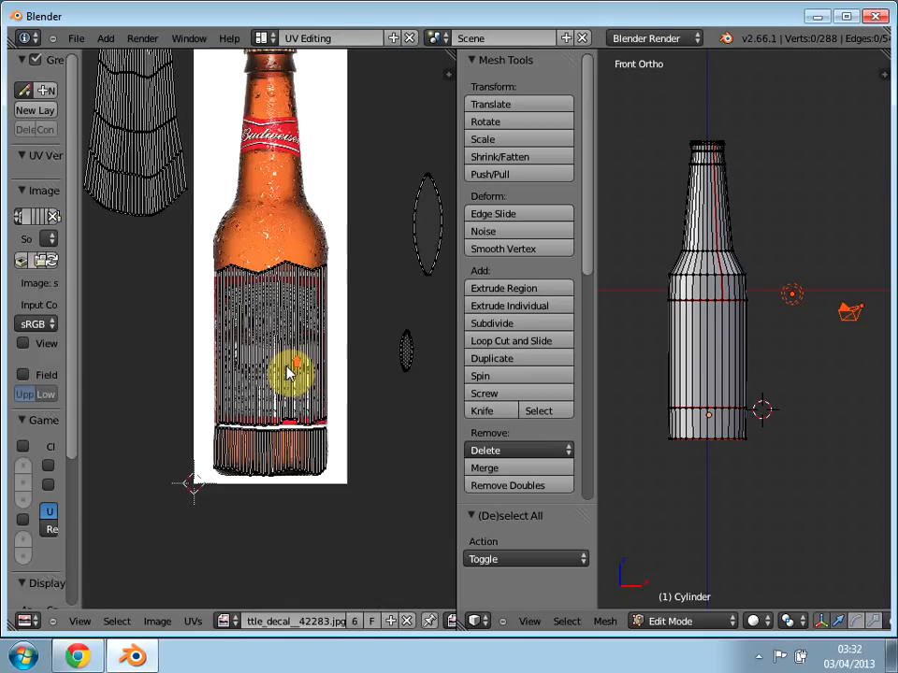
scroll(287, 372, "down", 3)
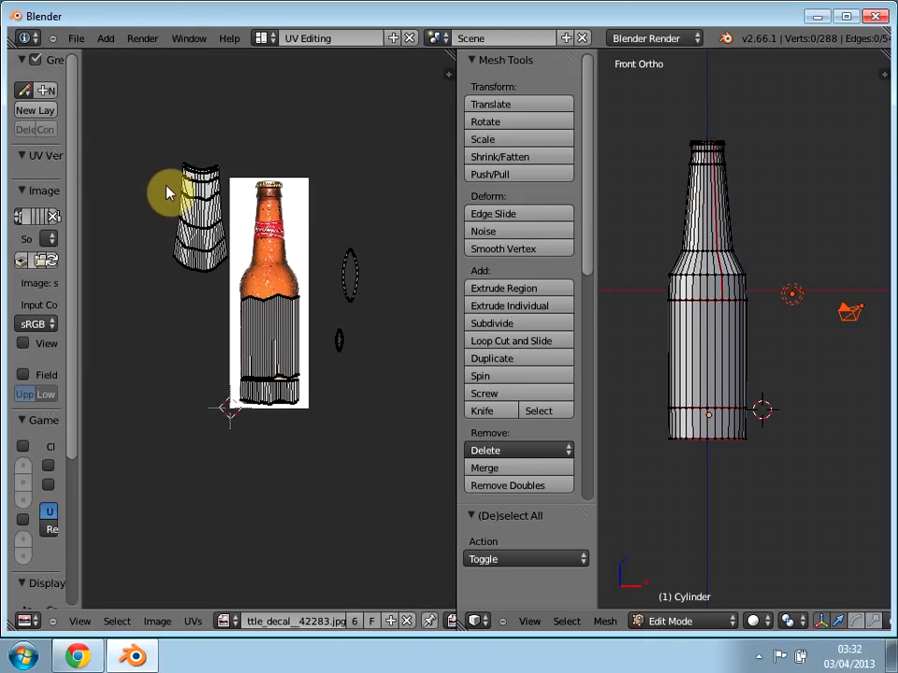
key("b")
left_click_drag(141, 148, 239, 290)
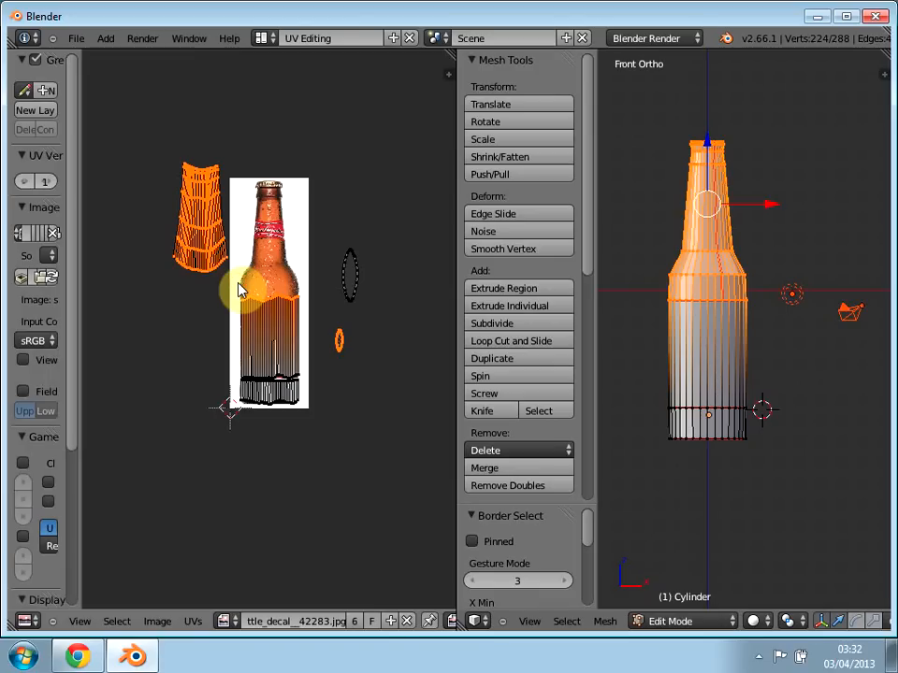
key("a")
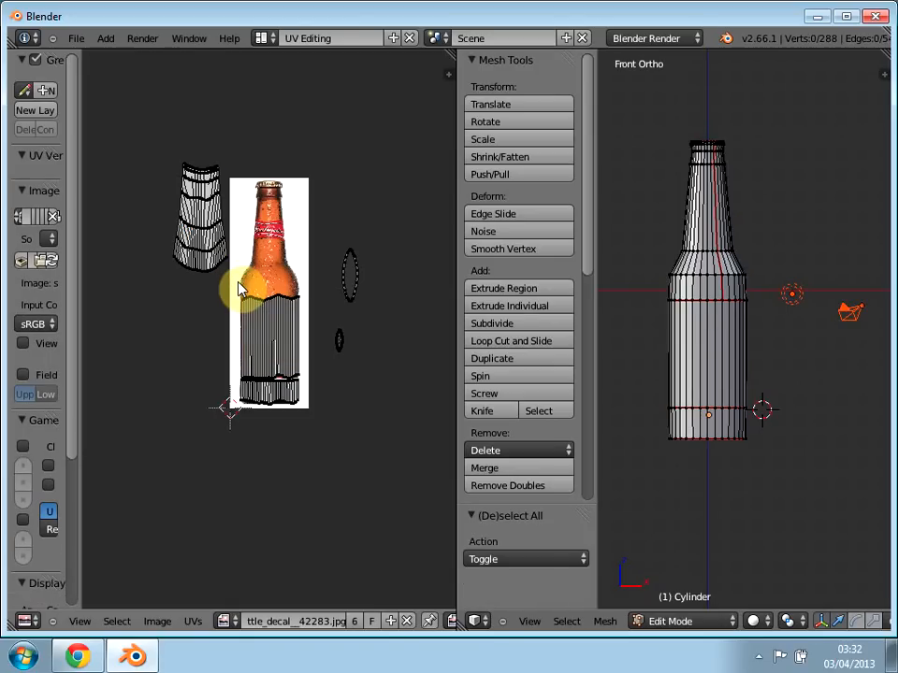
key("a")
key("a")
key("b")
left_click_drag(160, 148, 248, 281)
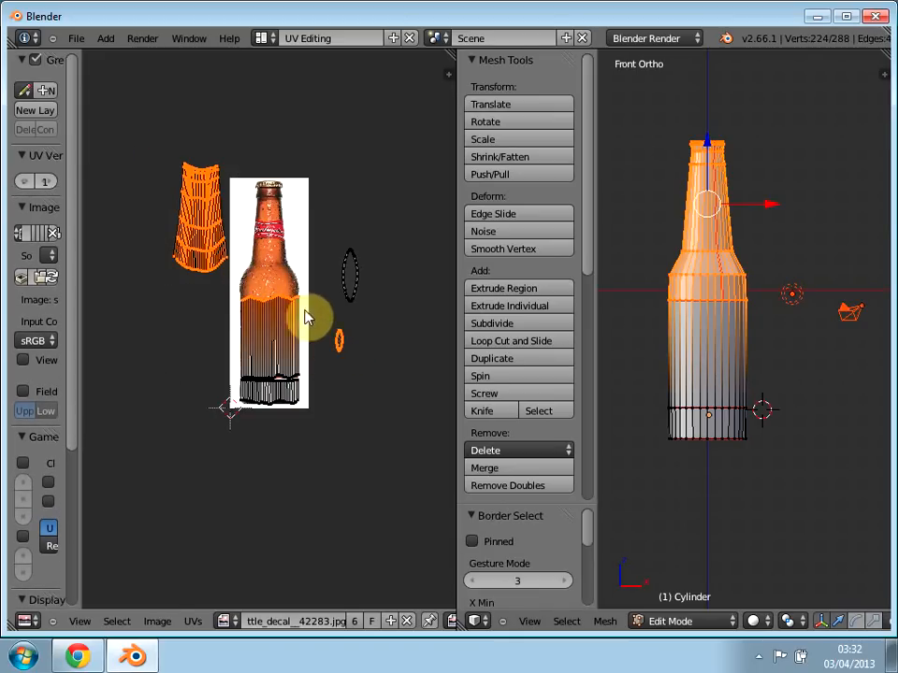
key("a")
key("b")
left_click_drag(146, 133, 235, 275)
key("a")
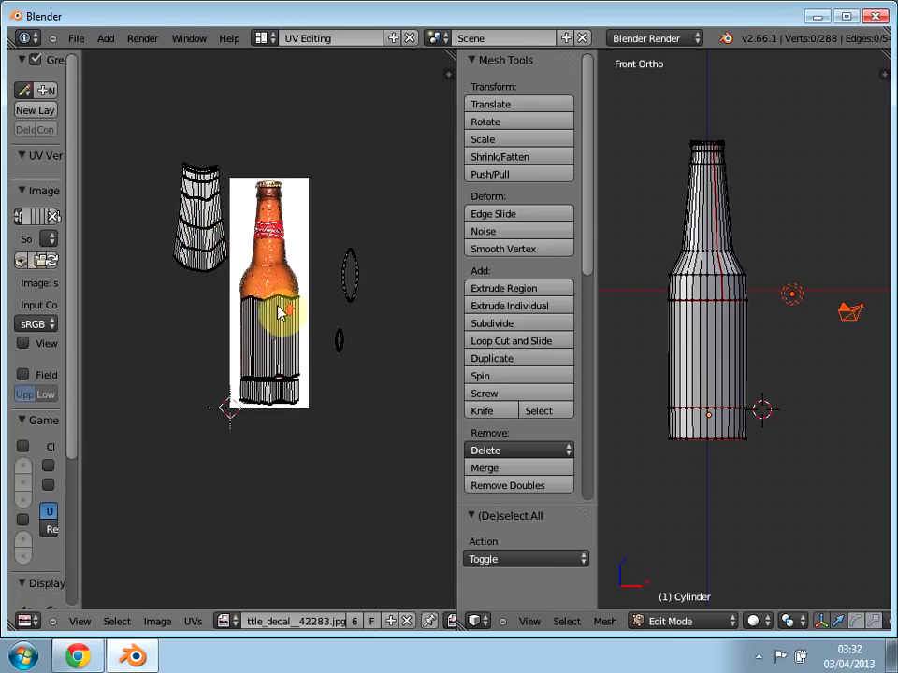
Step: Box-select the two vertex rings at the bottle's shoulder in the front view of the mesh
scroll(280, 312, "up", 5)
scroll(281, 314, "down", 2)
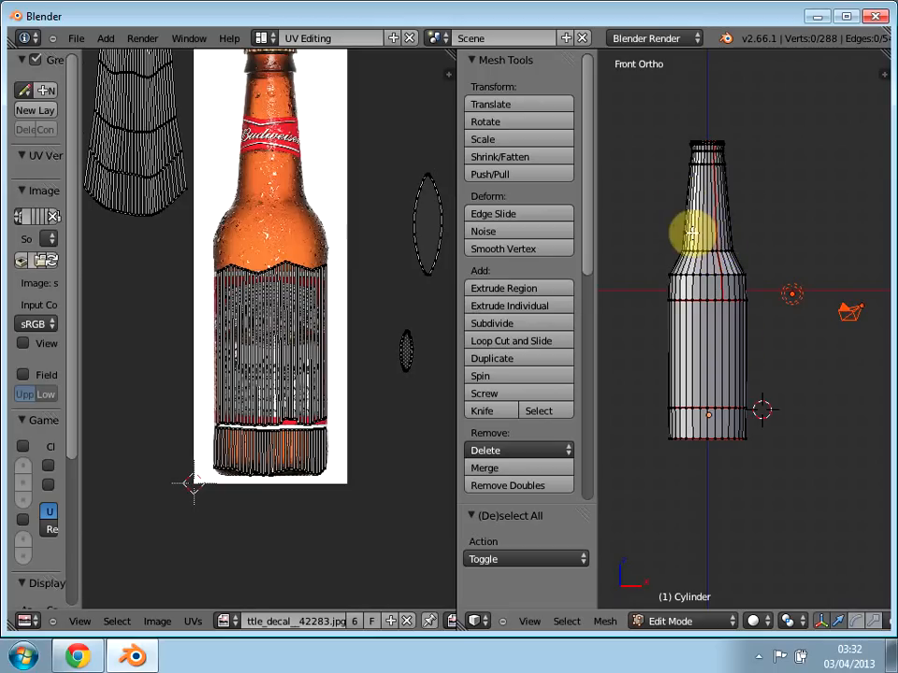
key("b")
left_click_drag(643, 176, 784, 286)
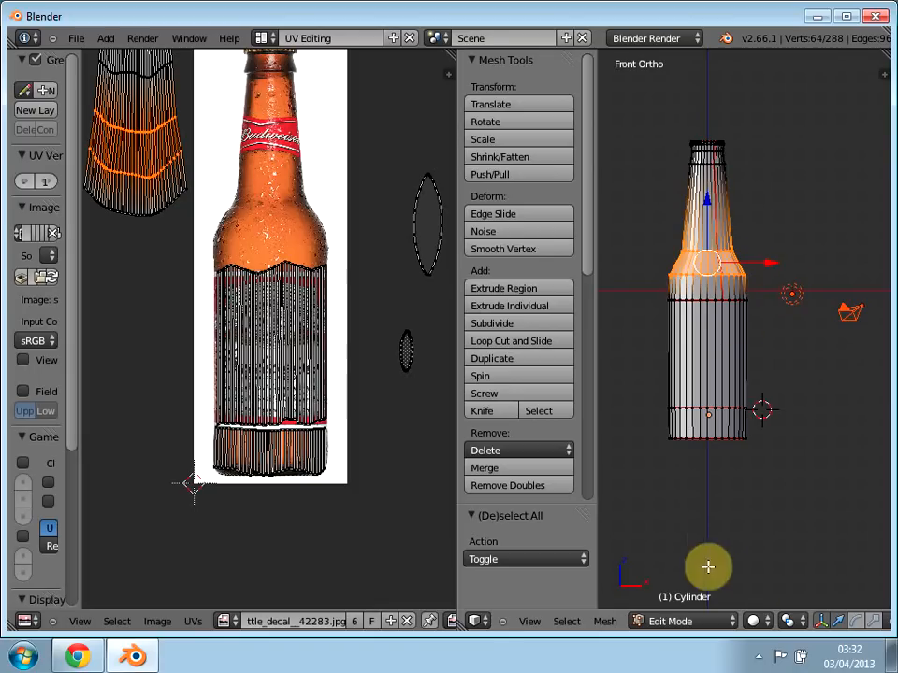
Step: Switch the mesh to face select mode, clear the selection and box-select all neck and shoulder faces above the label seam
scroll(752, 623, "down", 5)
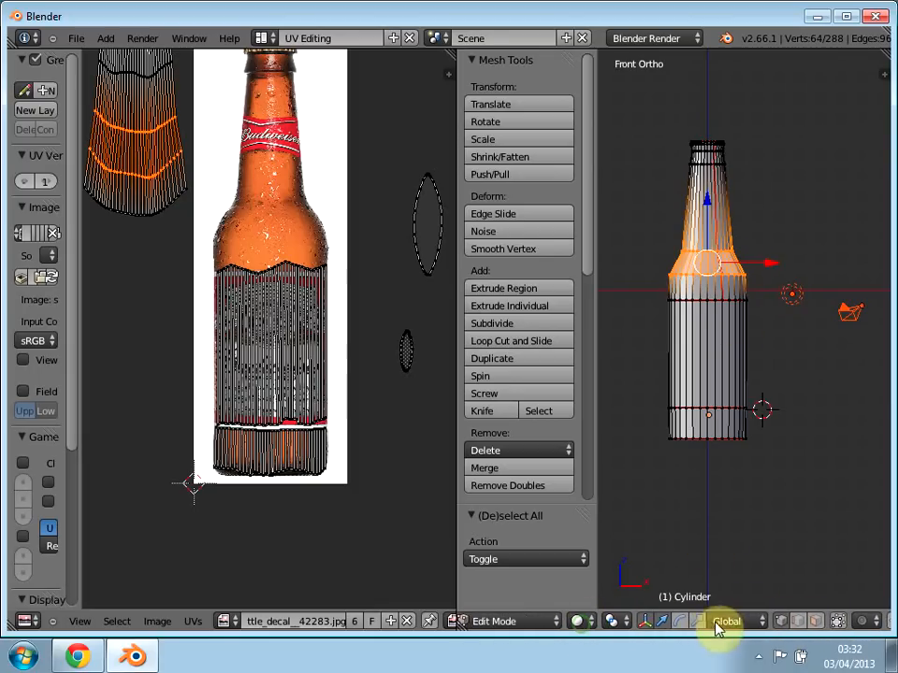
scroll(819, 619, "up", 5)
scroll(830, 617, "down", 4)
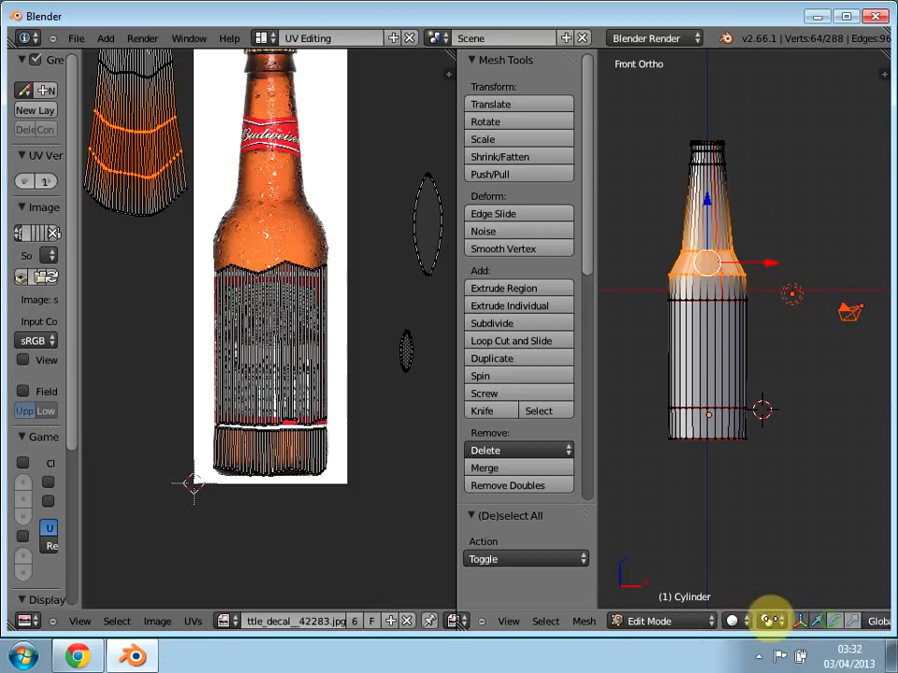
left_click(857, 621)
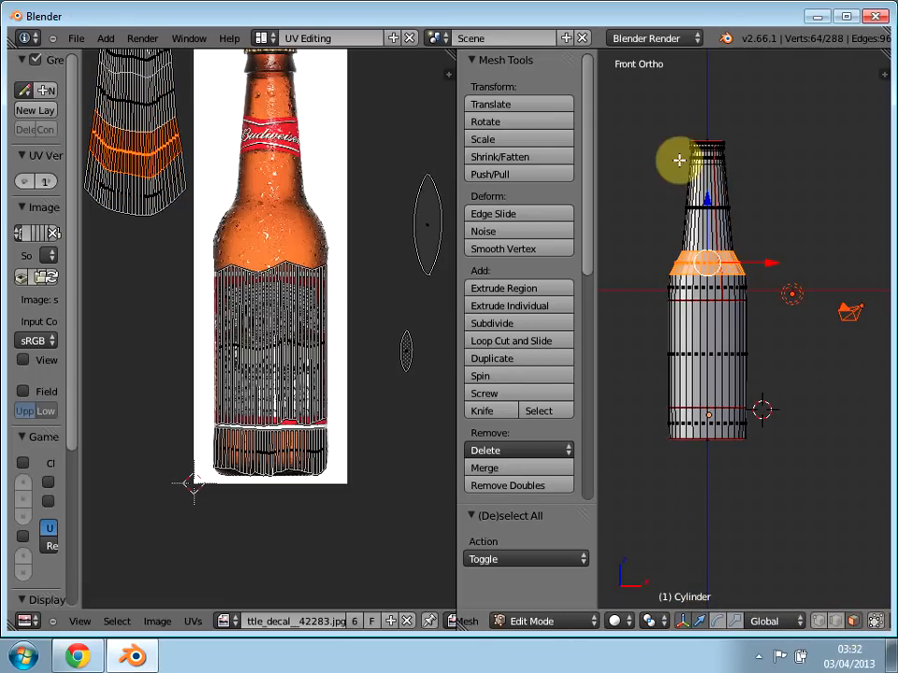
key("a")
key("a")
key("a")
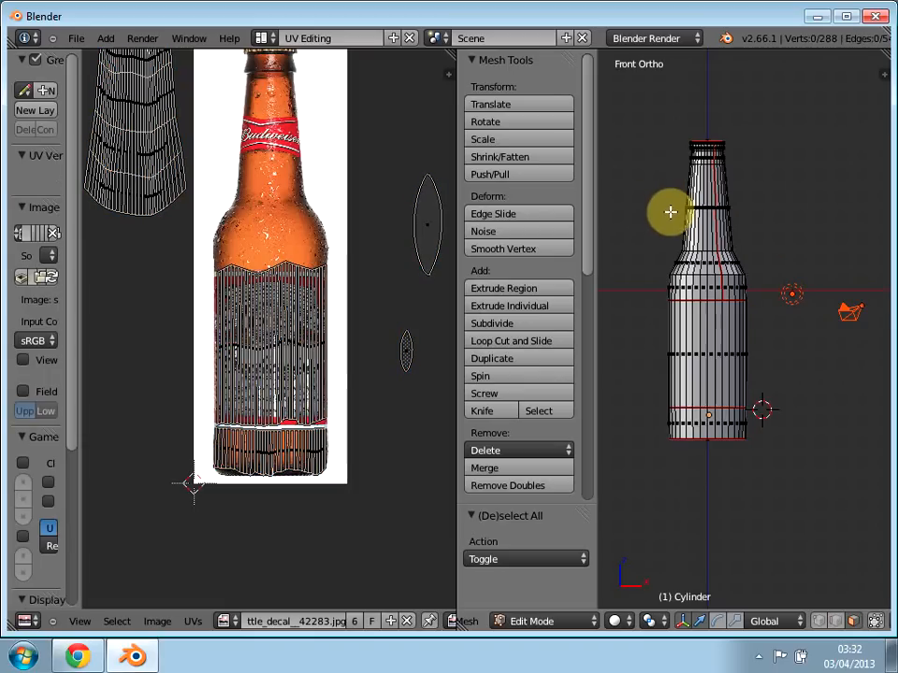
key("b")
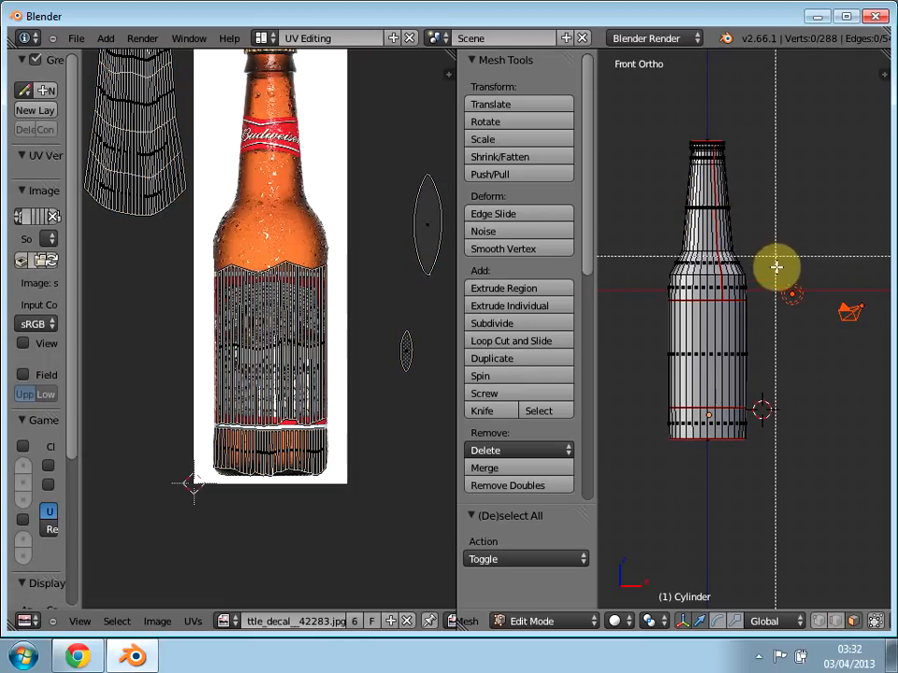
left_click_drag(777, 288, 640, 102)
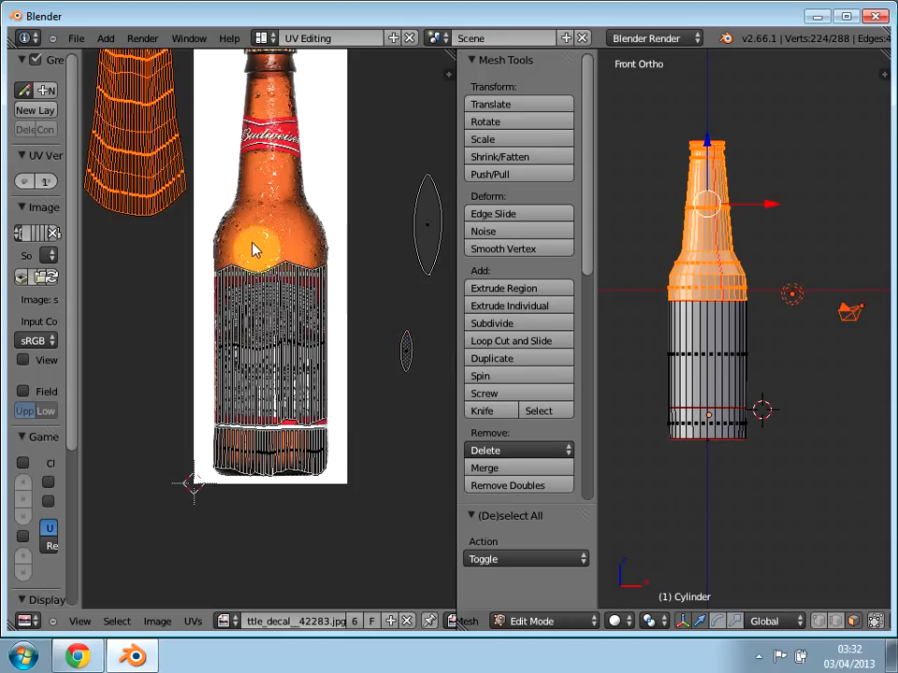
Step: Move the neck UV island about 0.892 in X and -0.337 in Y onto the decal bottle and scale it to about 0.651
scroll(236, 251, "up", 2)
scroll(308, 393, "down", 2)
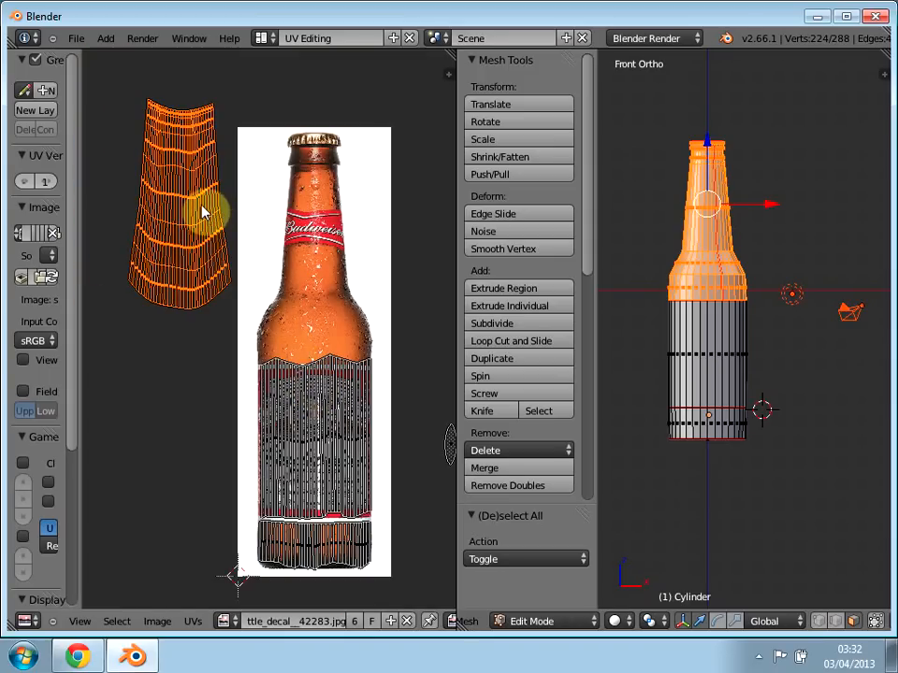
key("g")
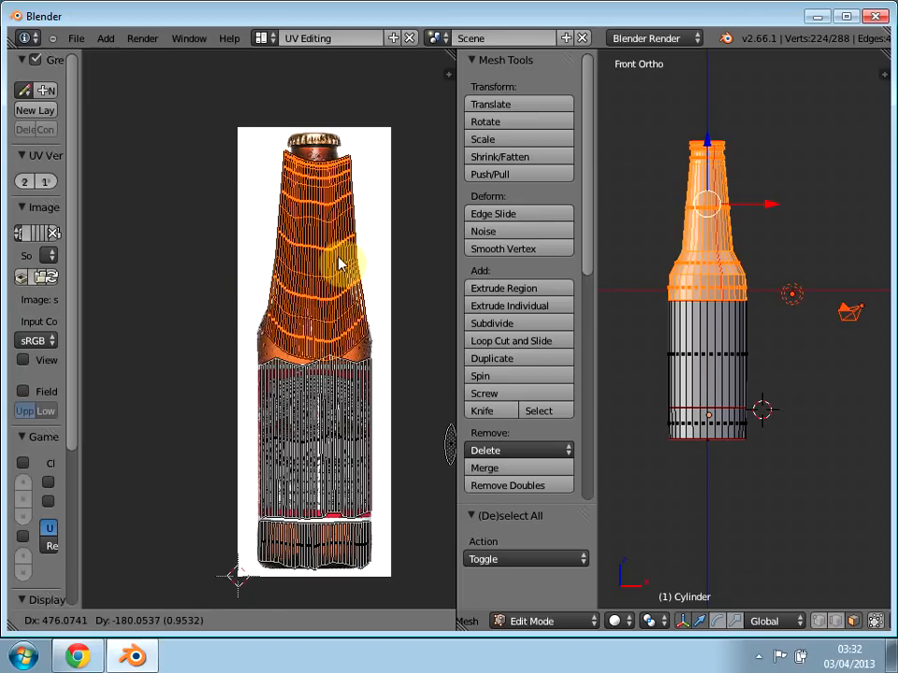
left_click(339, 265)
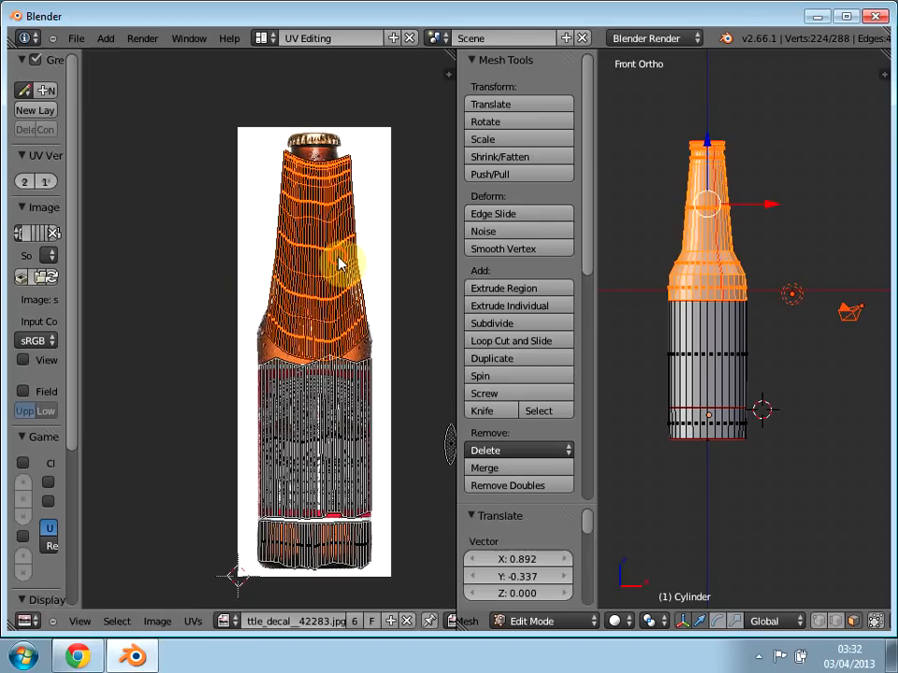
key("s")
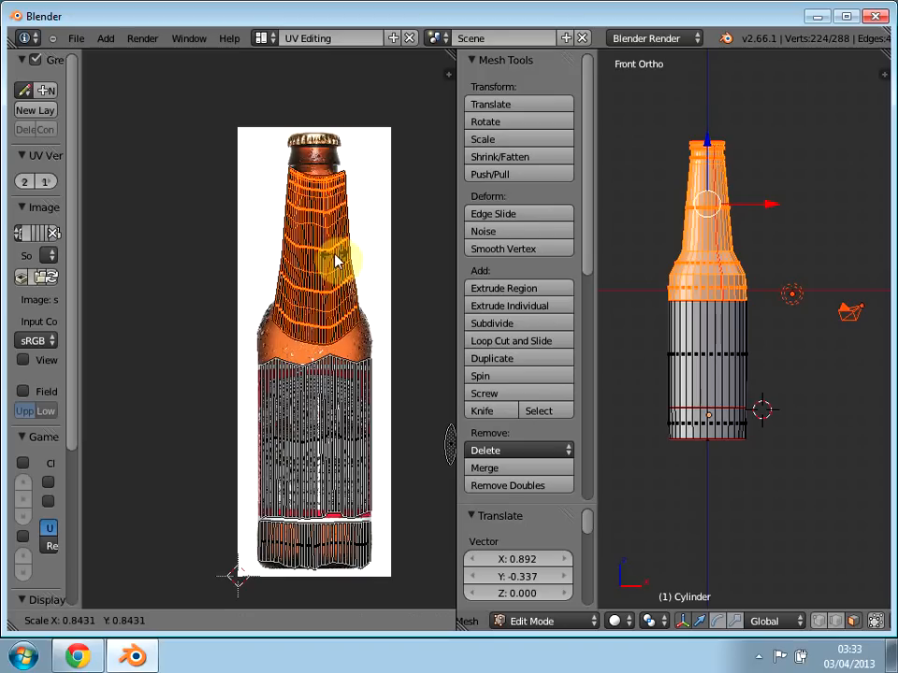
left_click(332, 260)
Step: Raise the neck UV island about 0.143 in Y along the pictured bottle neck and scale it up by about 1.33
scroll(333, 256, "up", 3)
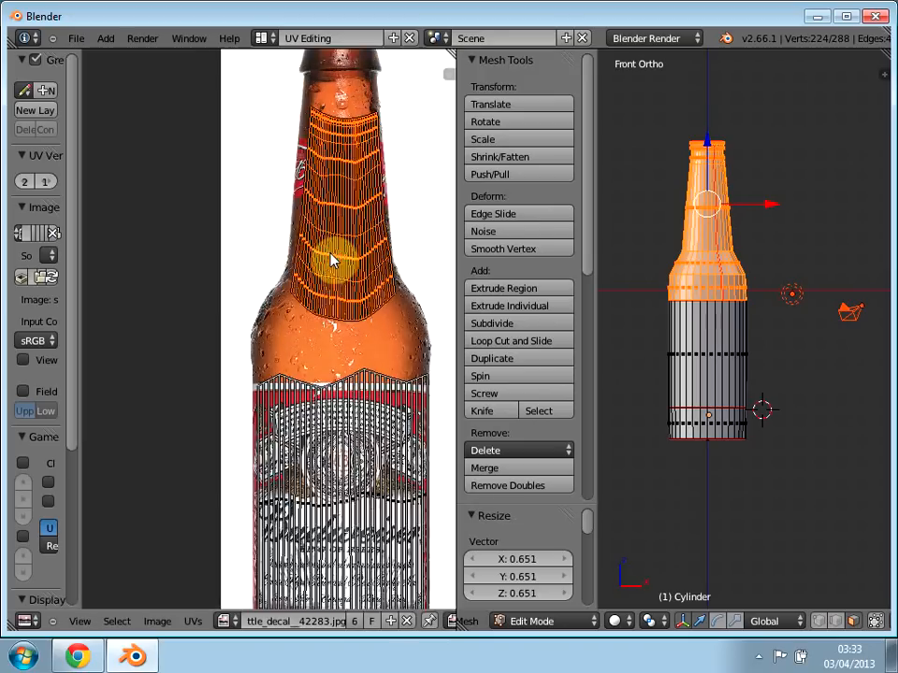
middle_click_drag(281, 308, 265, 367)
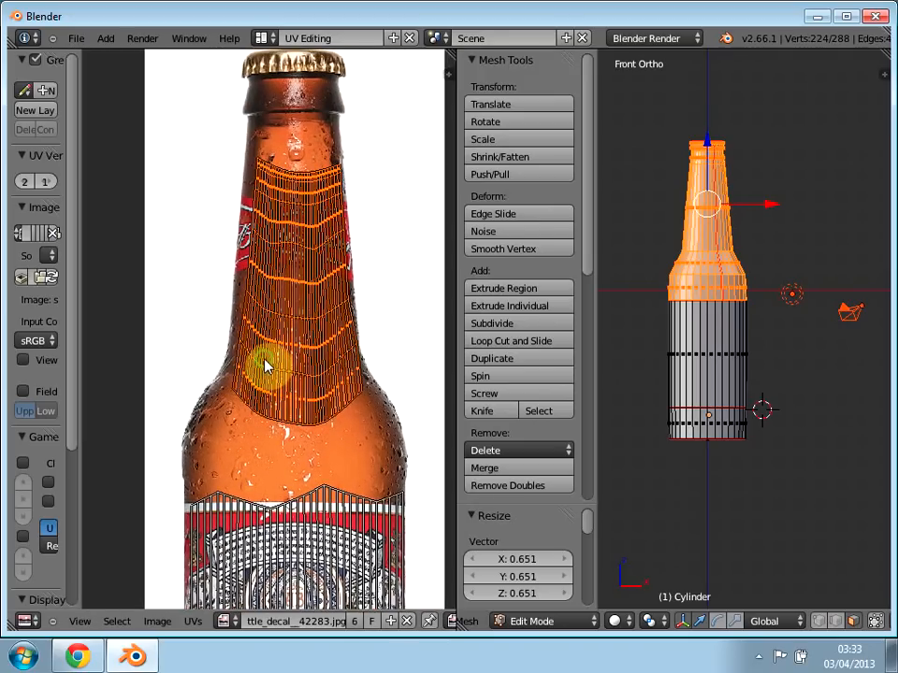
key("g")
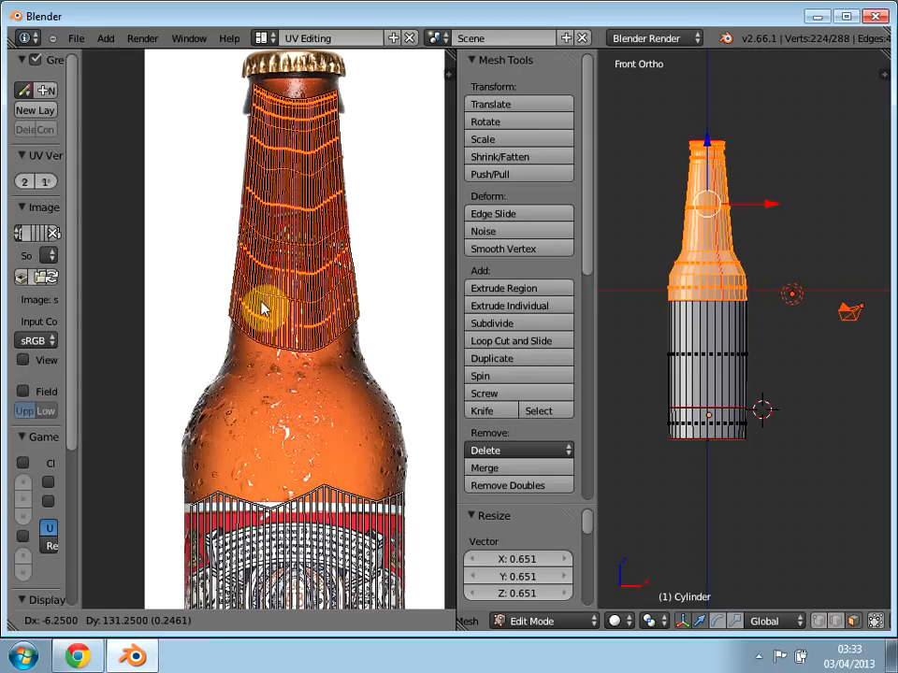
left_click(263, 322)
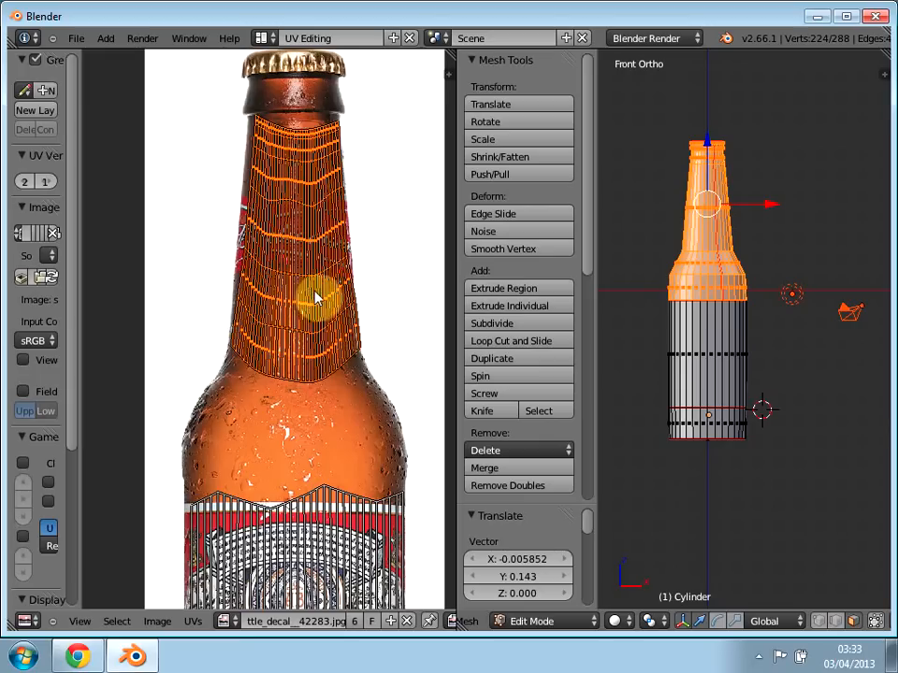
key("s")
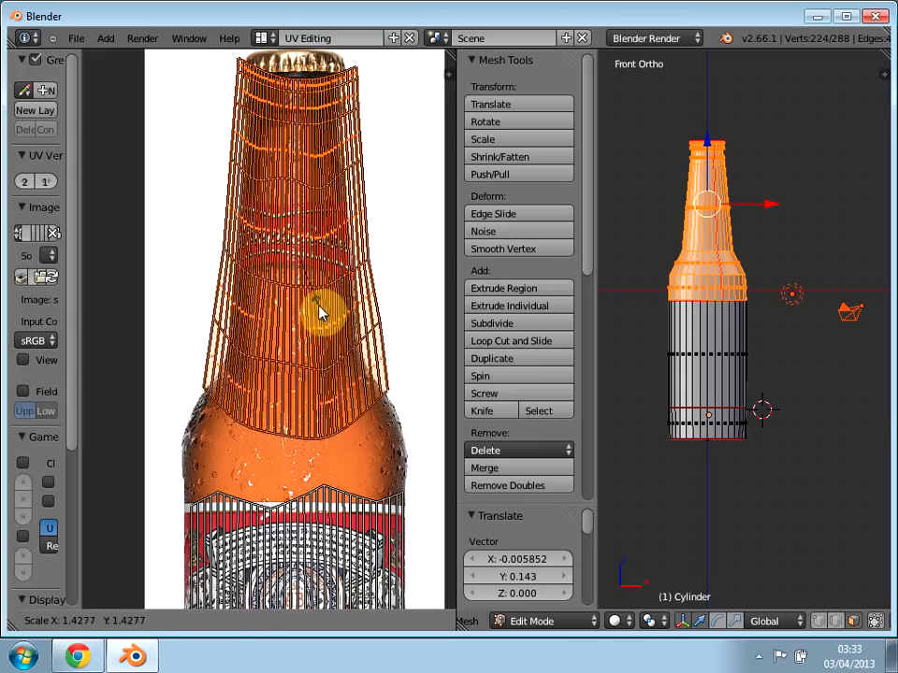
left_click(319, 312)
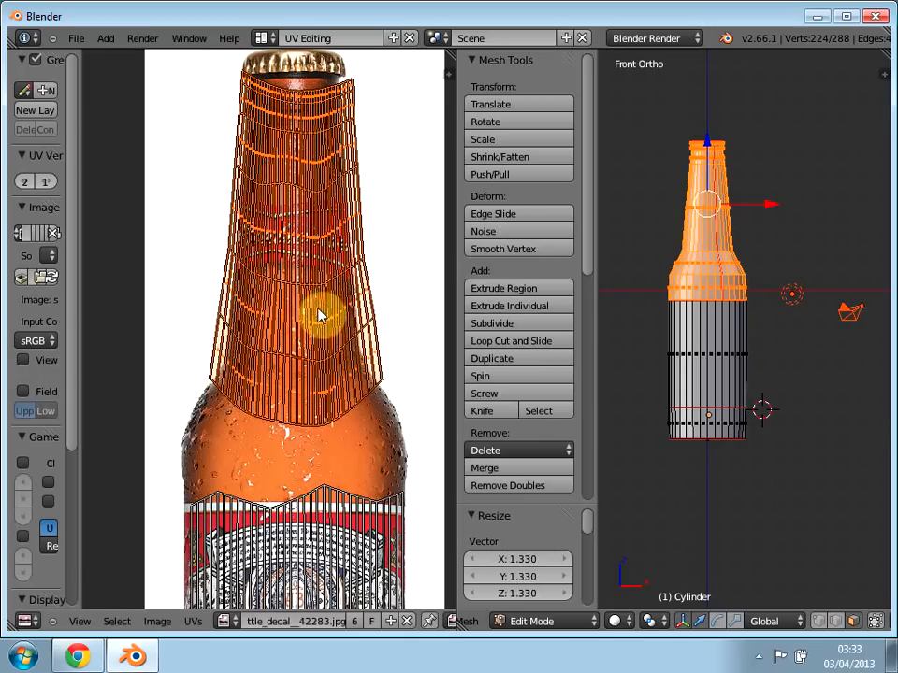
Step: Pick a single UV face near the neck island's lower edge, clear it and select all UV faces
middle_click_drag(309, 327, 306, 352)
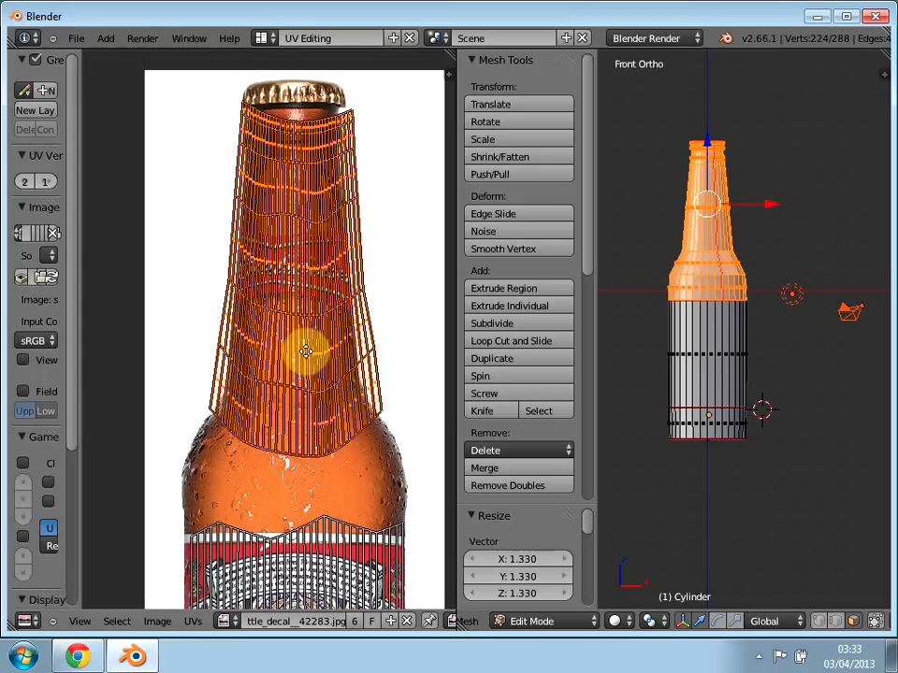
scroll(308, 365, "down", 1)
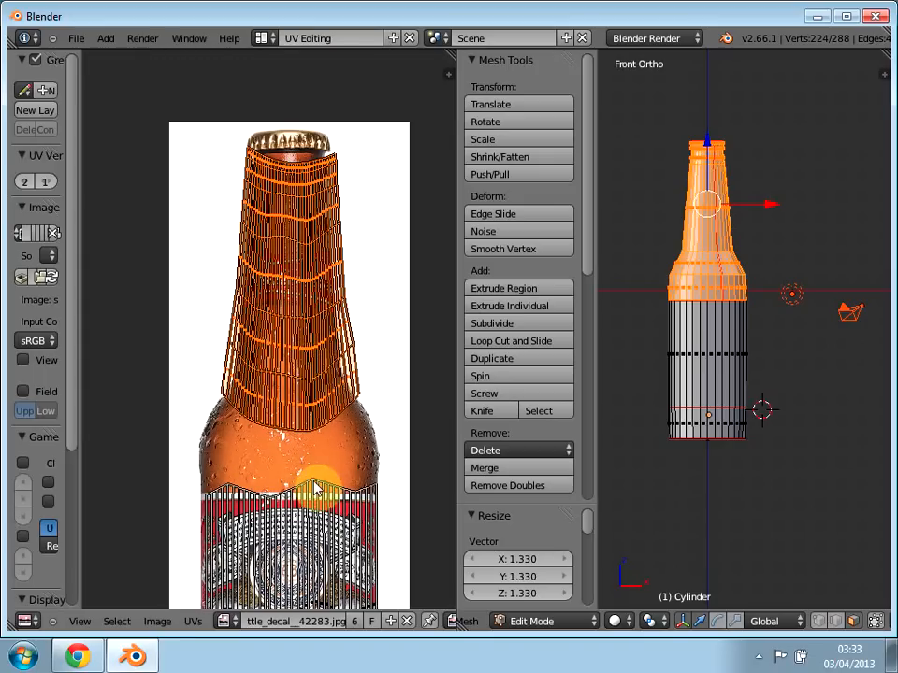
right_click(315, 487)
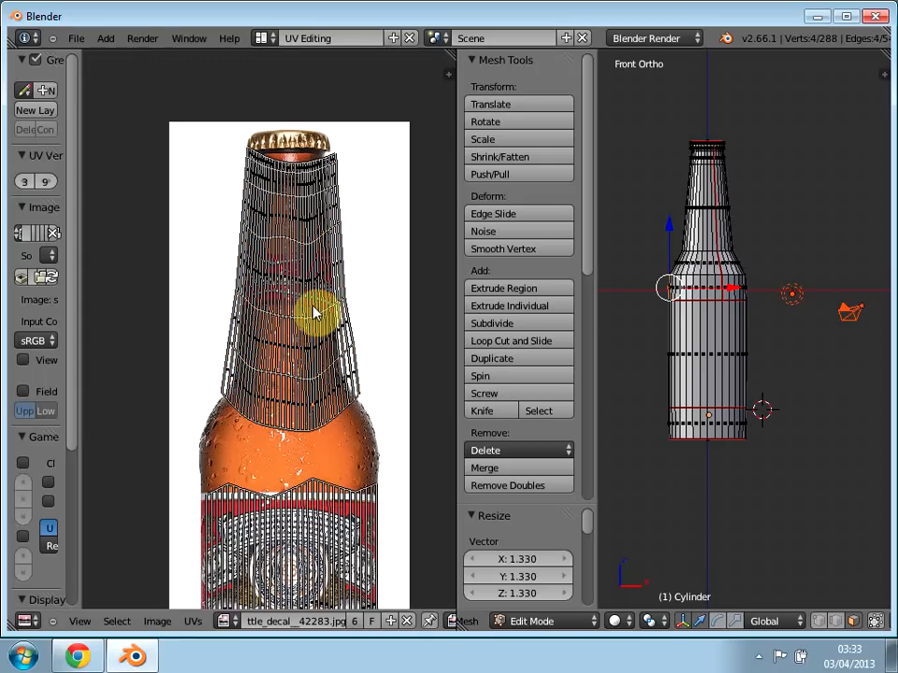
key("a")
key("a")
key("a")
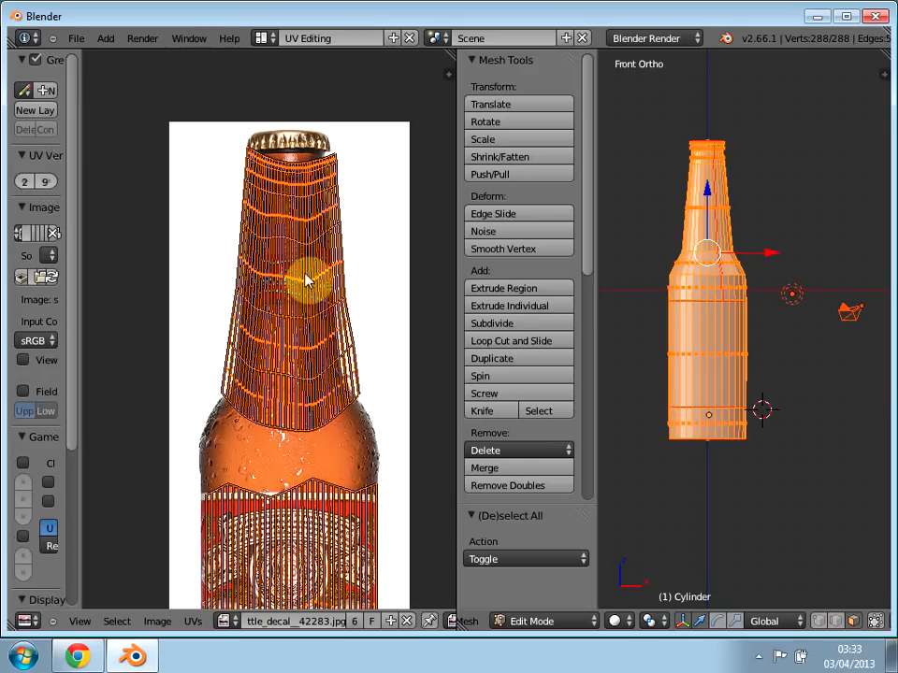
Step: Select only the linked neck and shoulder UV island and scale it down to about 0.746
key("a")
key("a")
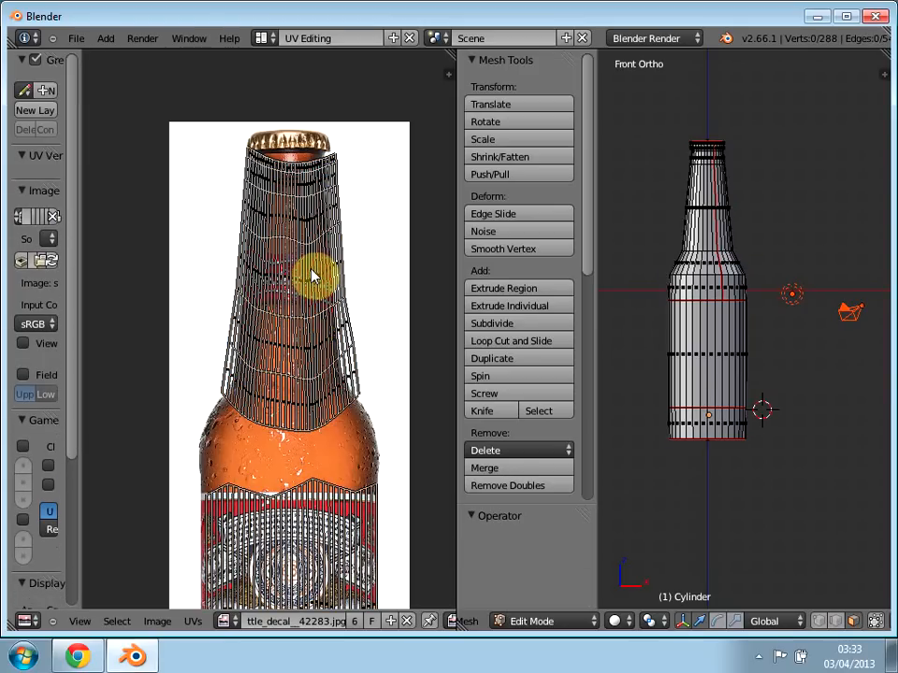
right_click(313, 276)
key("ctrl+l")
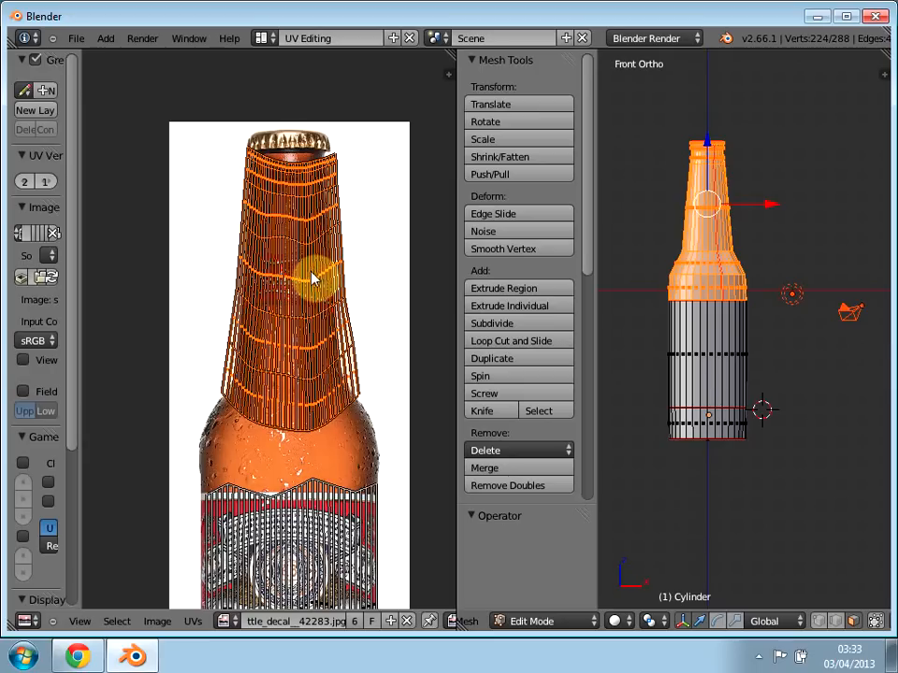
key("s")
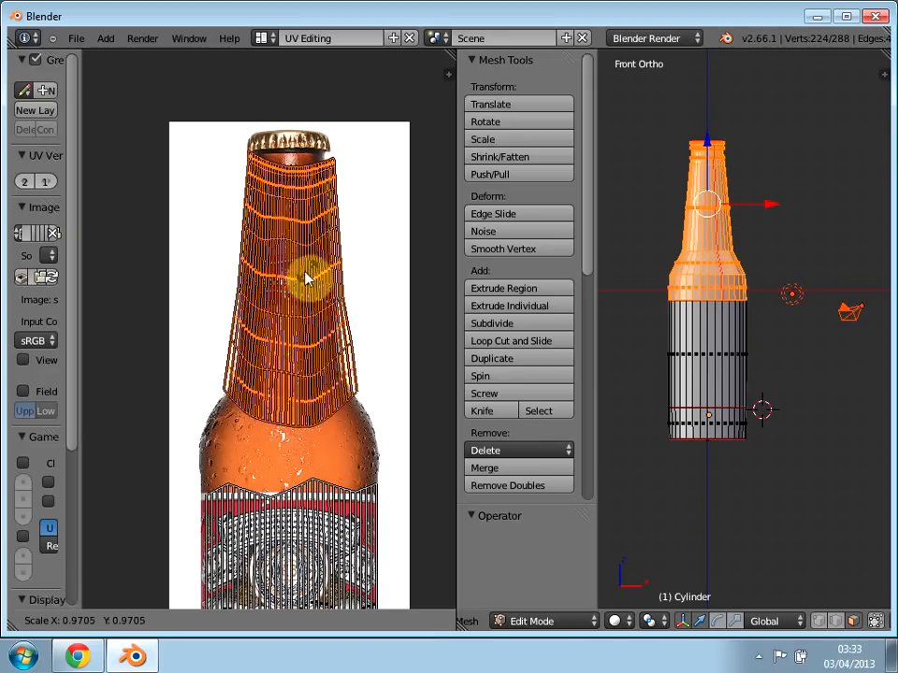
left_click(305, 283)
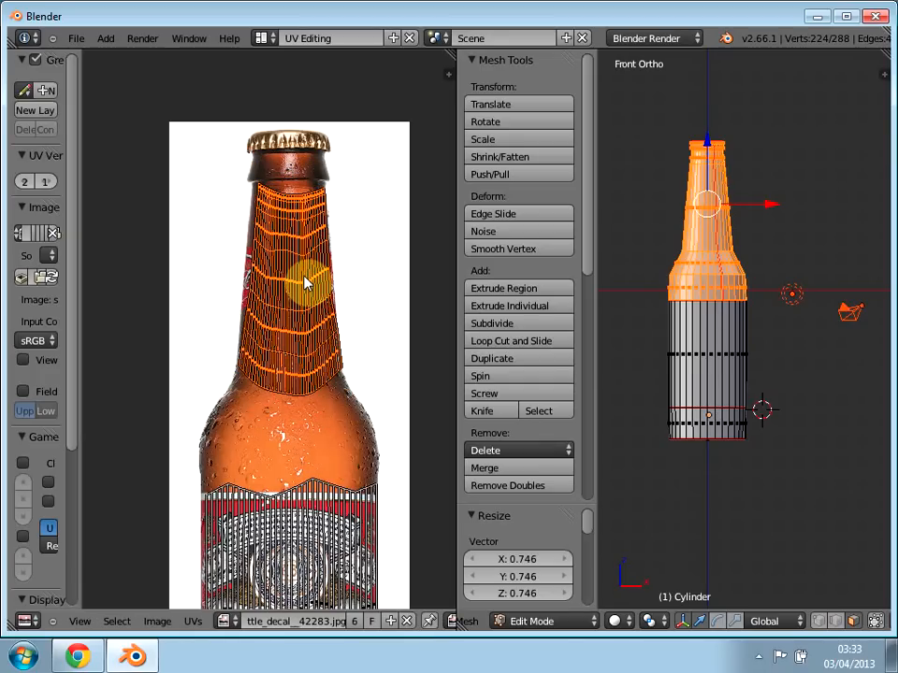
Step: Raise the neck UV island about 0.216 in Y to the pictured bottle's mouth and scale it to about 0.871 along X
key("g")
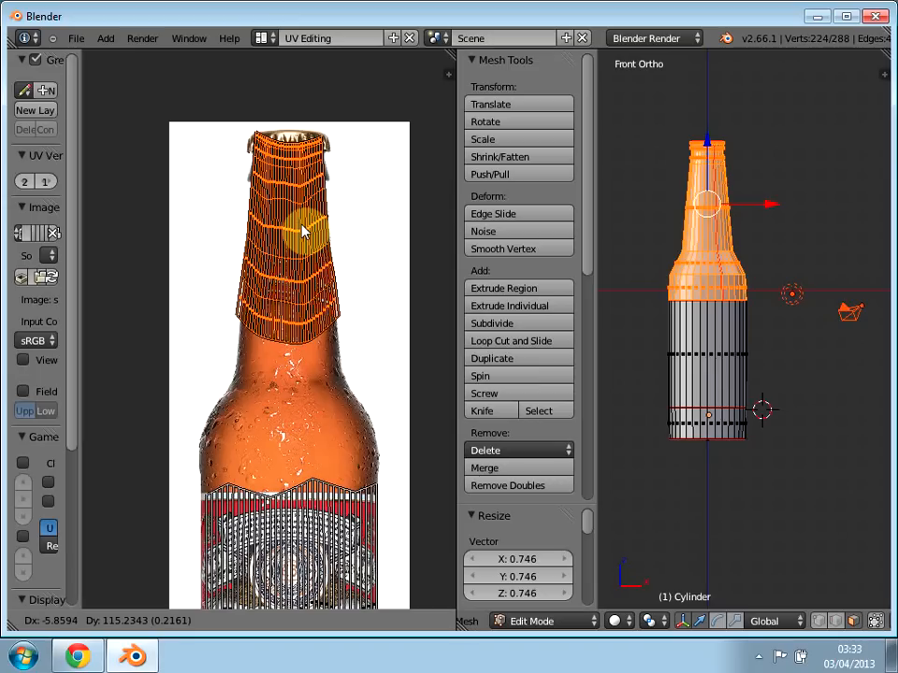
left_click(303, 231)
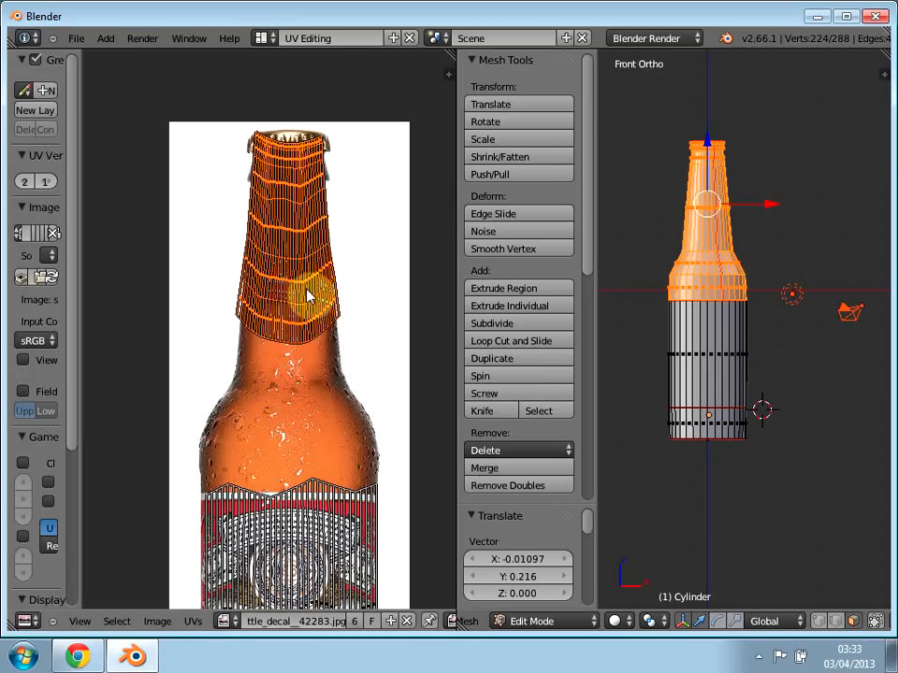
key("s")
key("x")
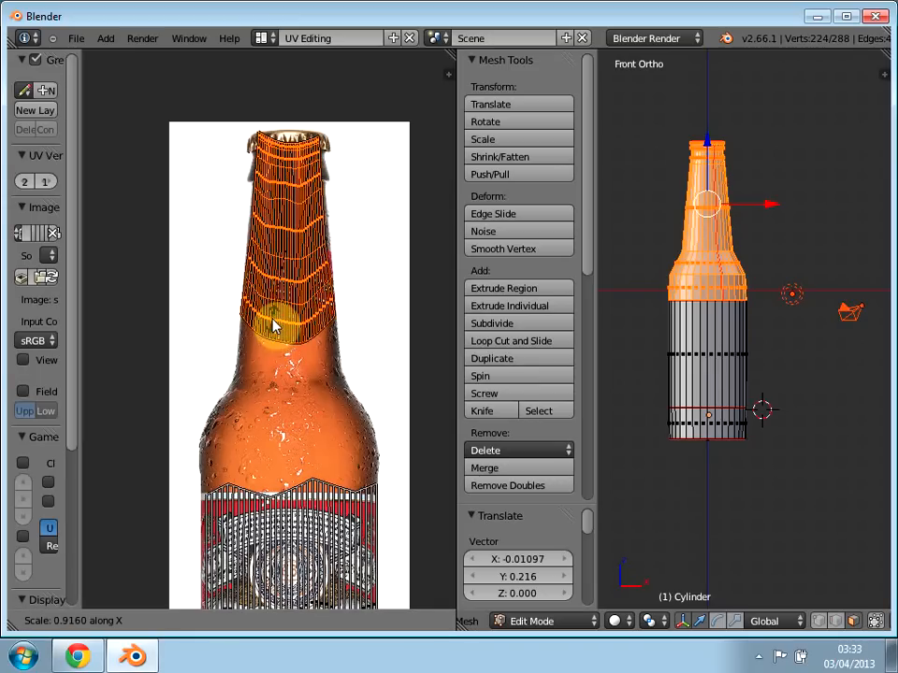
left_click(272, 321)
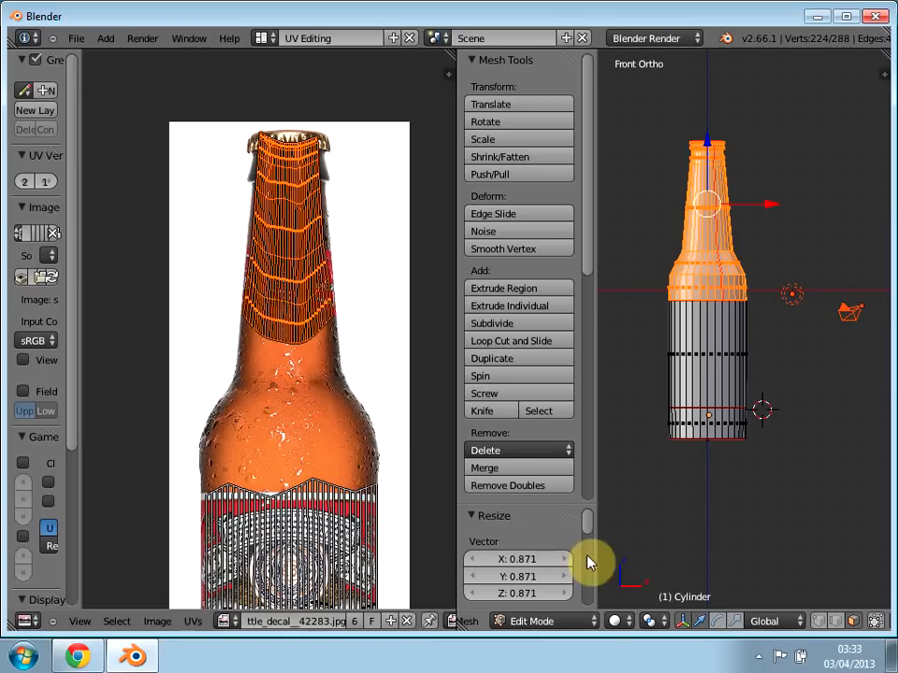
Step: Examine the neck and label texture around the bottle in Texture Paint mode and return to Edit Mode
left_click(552, 625)
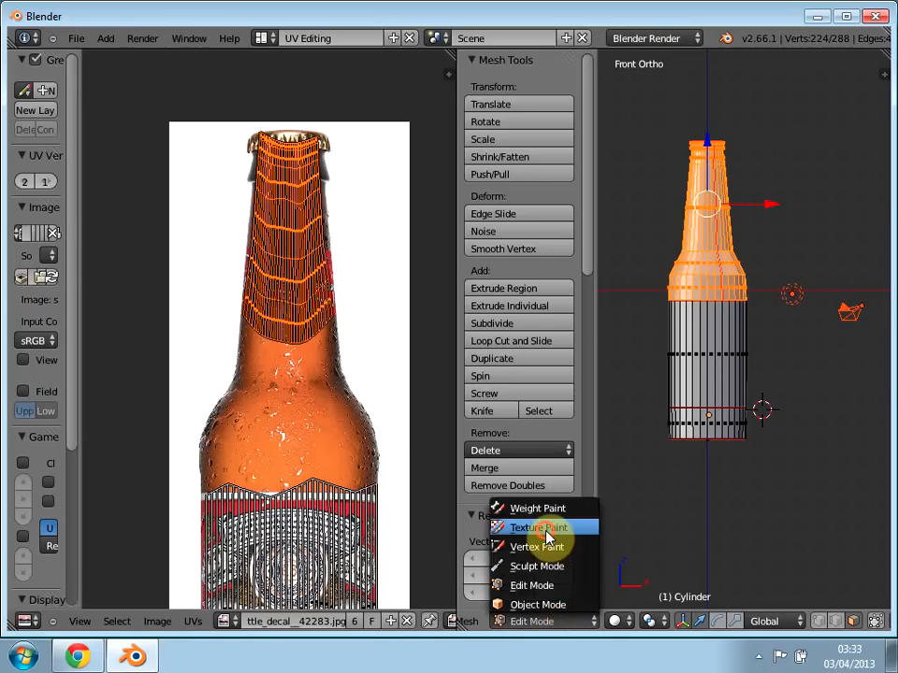
left_click(548, 526)
scroll(810, 477, "up", 3)
middle_click_drag(812, 472, 497, 441)
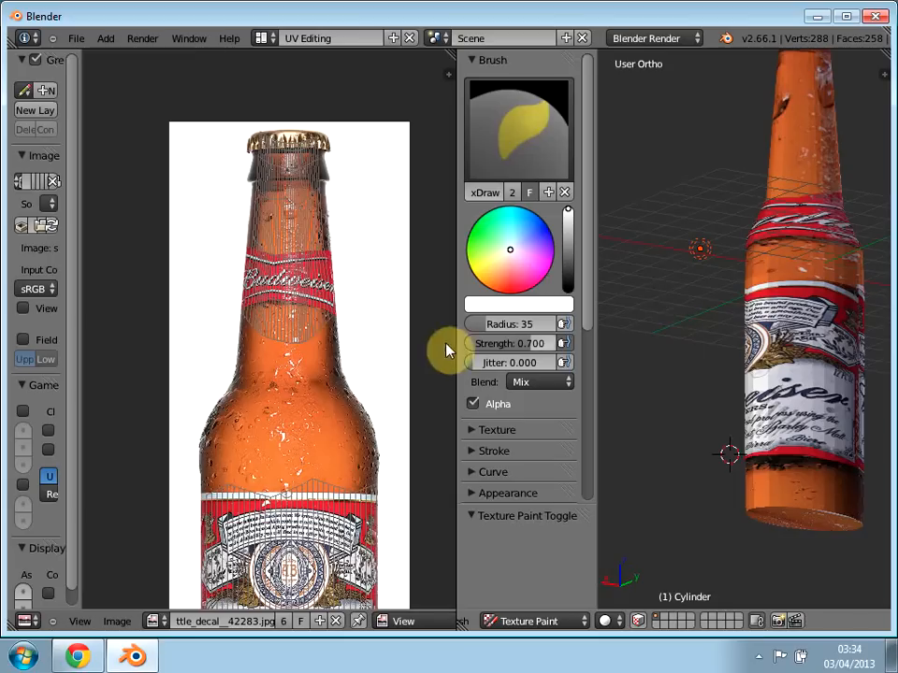
left_click(561, 623)
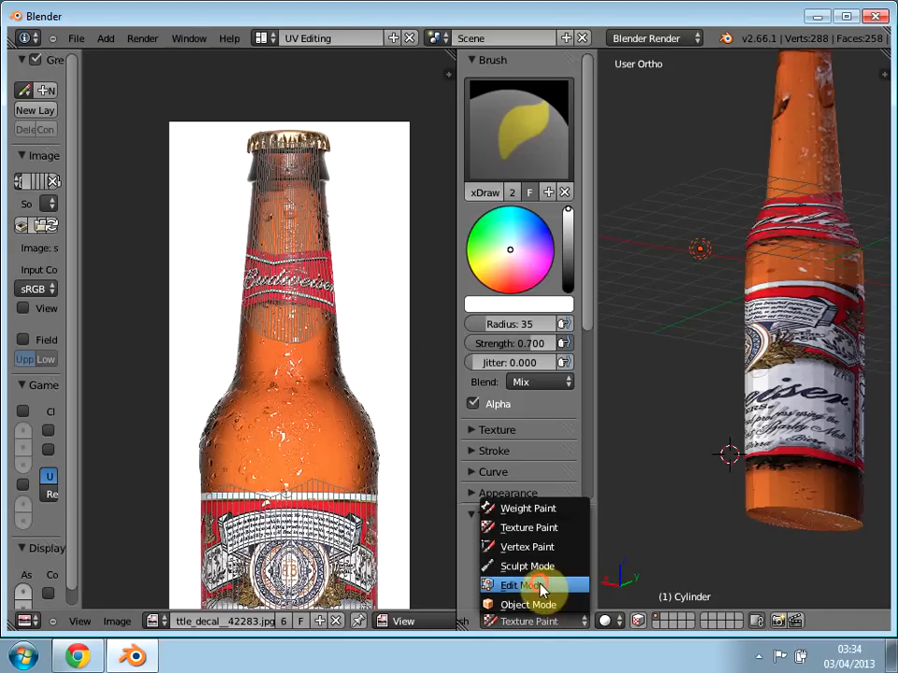
left_click(555, 583)
Step: Rotate the bottle base's UV island about 93° and move it about -1.023 in X and -0.091 in Y onto the pictured amber shoulder
scroll(323, 329, "down", 2)
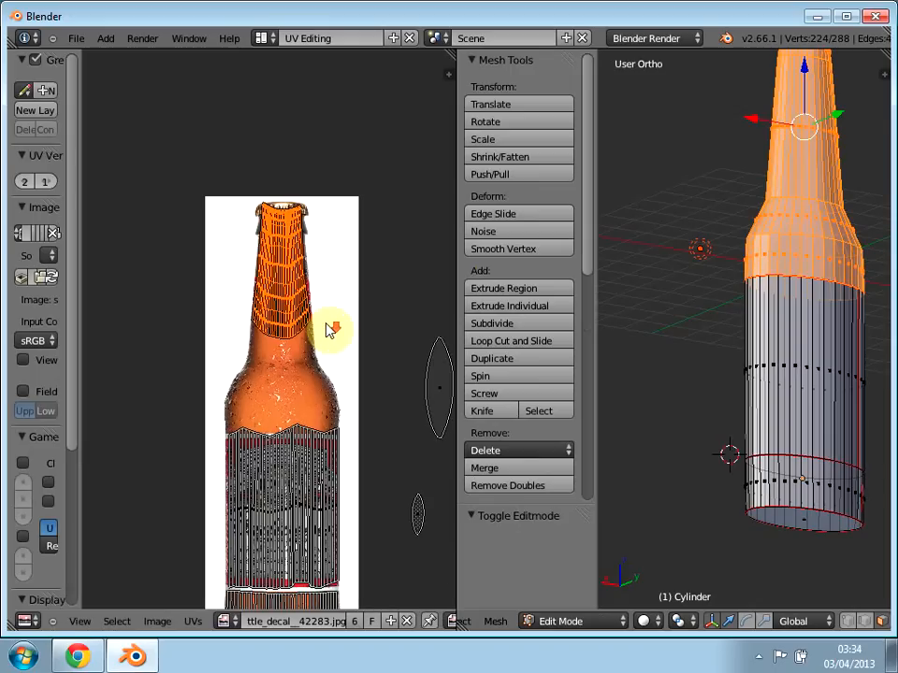
scroll(355, 384, "up", 4)
scroll(363, 395, "down", 2)
scroll(363, 395, "up", 1)
scroll(364, 394, "down", 3)
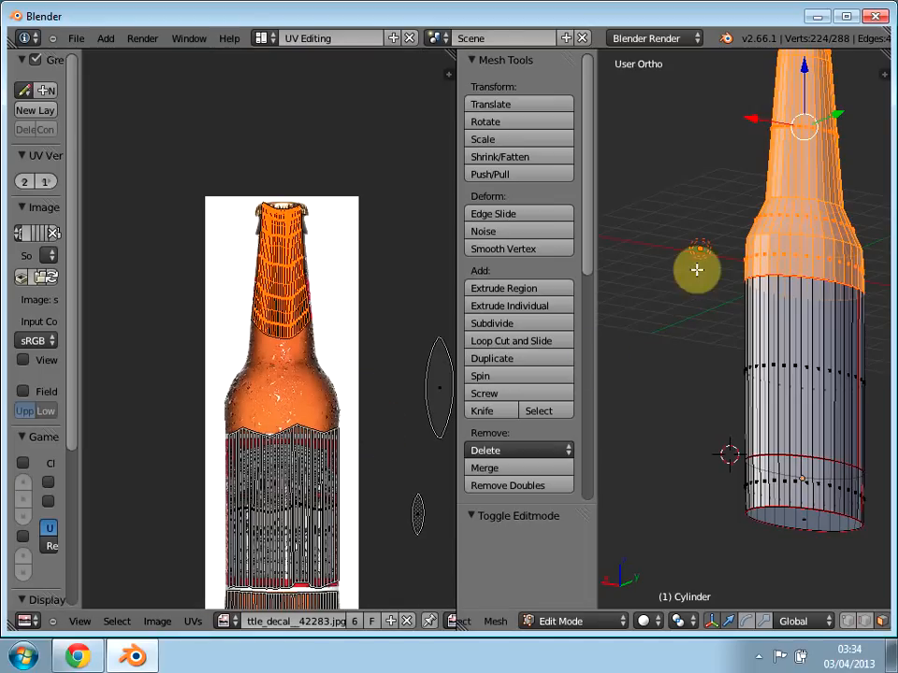
middle_click_drag(713, 232, 679, 342)
right_click(440, 391)
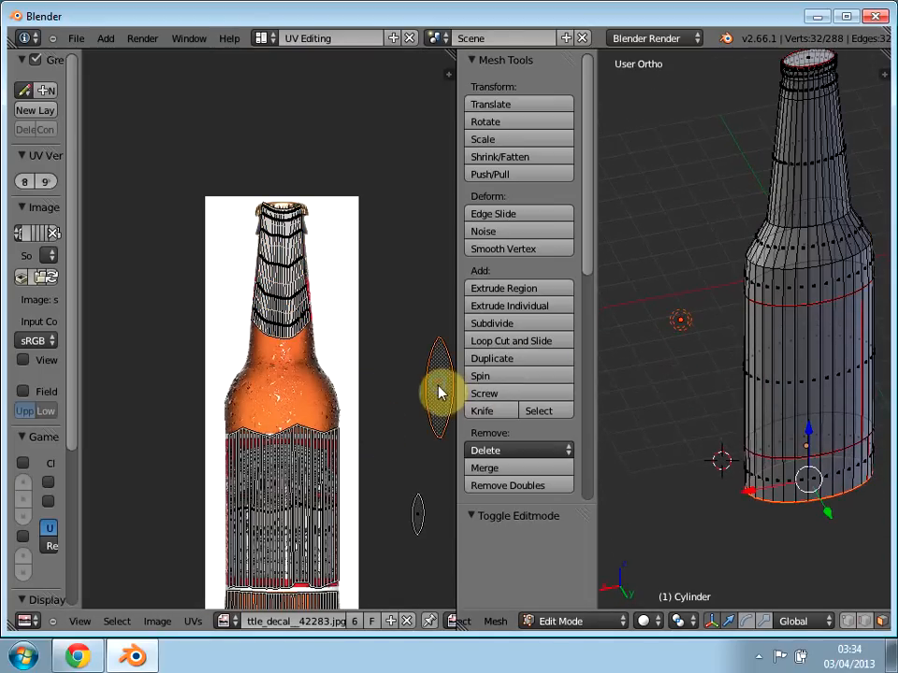
key("r")
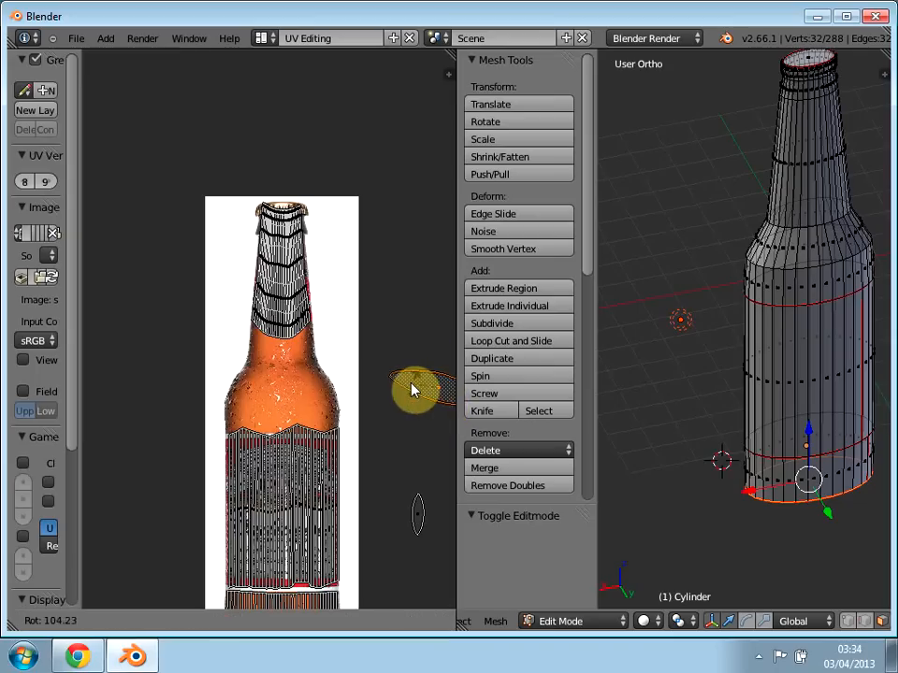
left_click(414, 396)
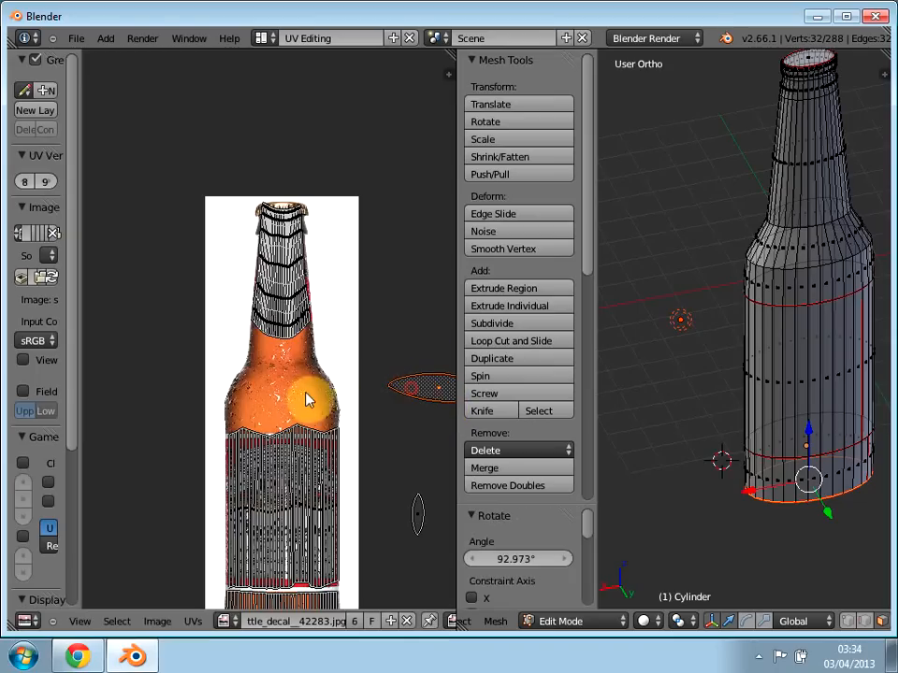
key("g")
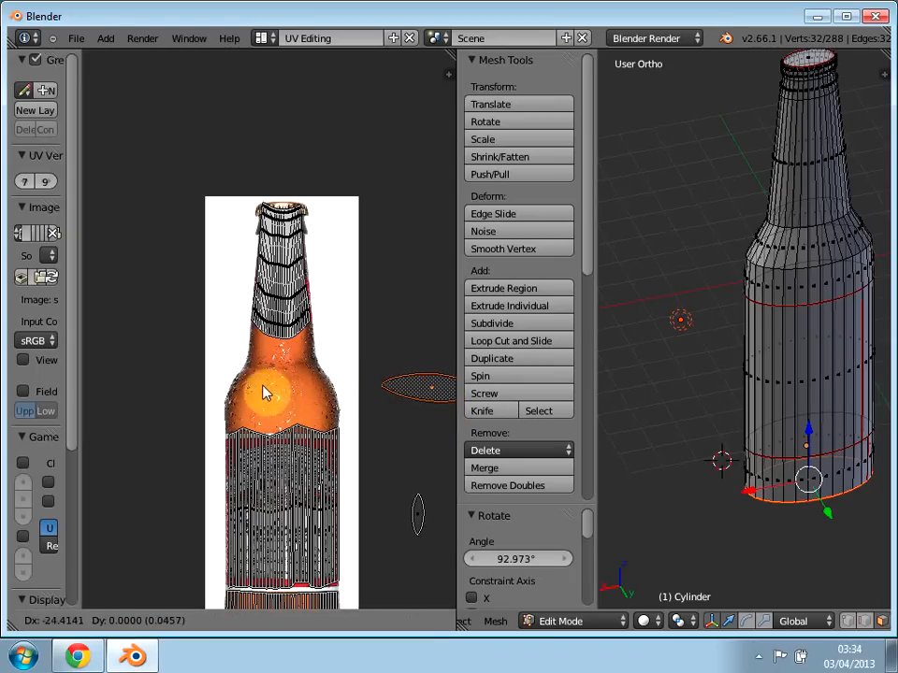
left_click(131, 407)
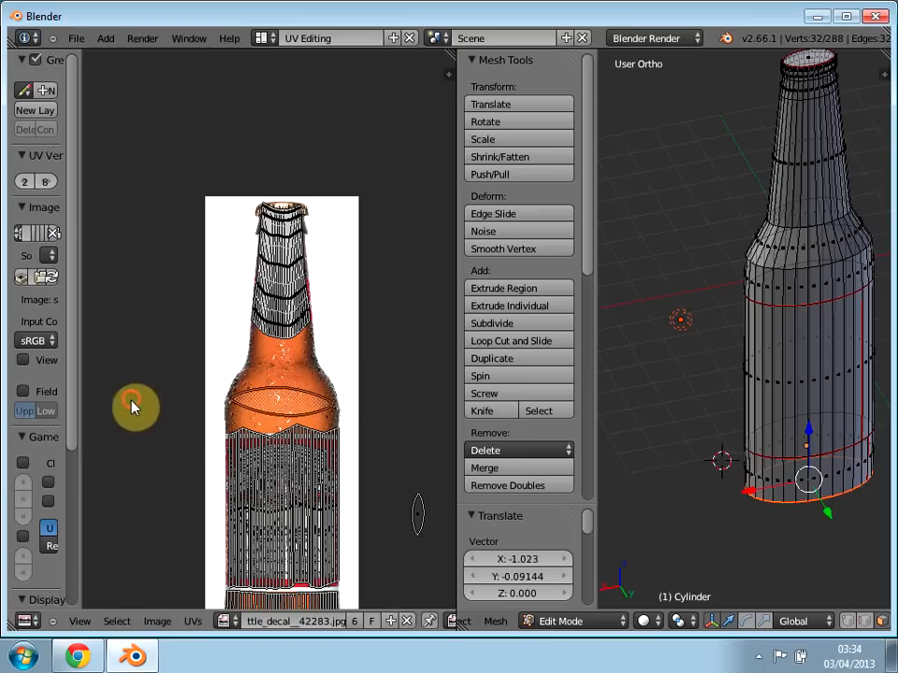
Step: Move the mouth cap's UV island about -0.857 in X and 1.92 in Y, rotate it about 95.3° and nudge it up about 0.063
right_click(420, 520)
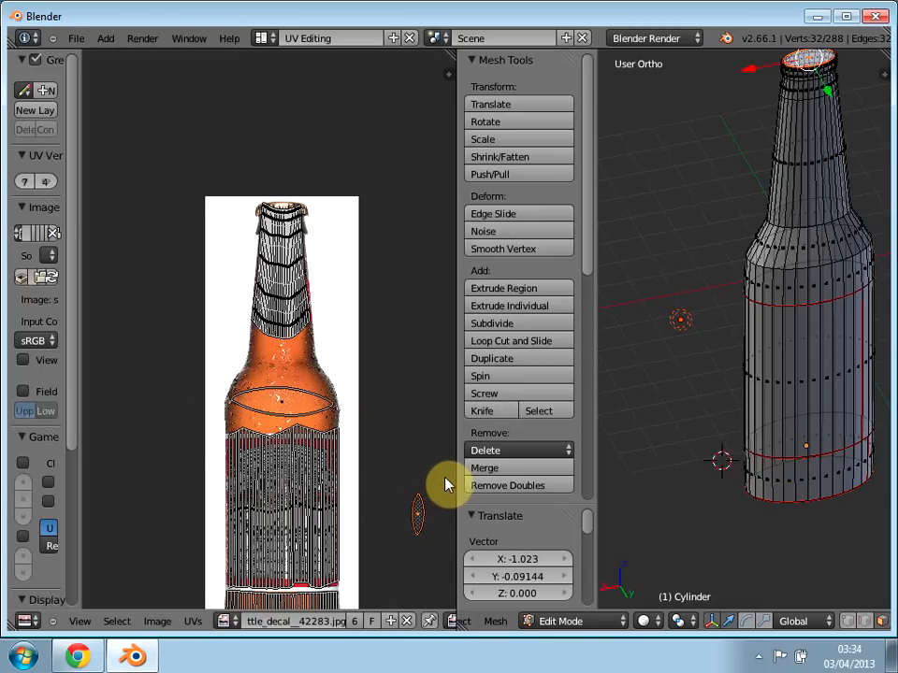
key("g")
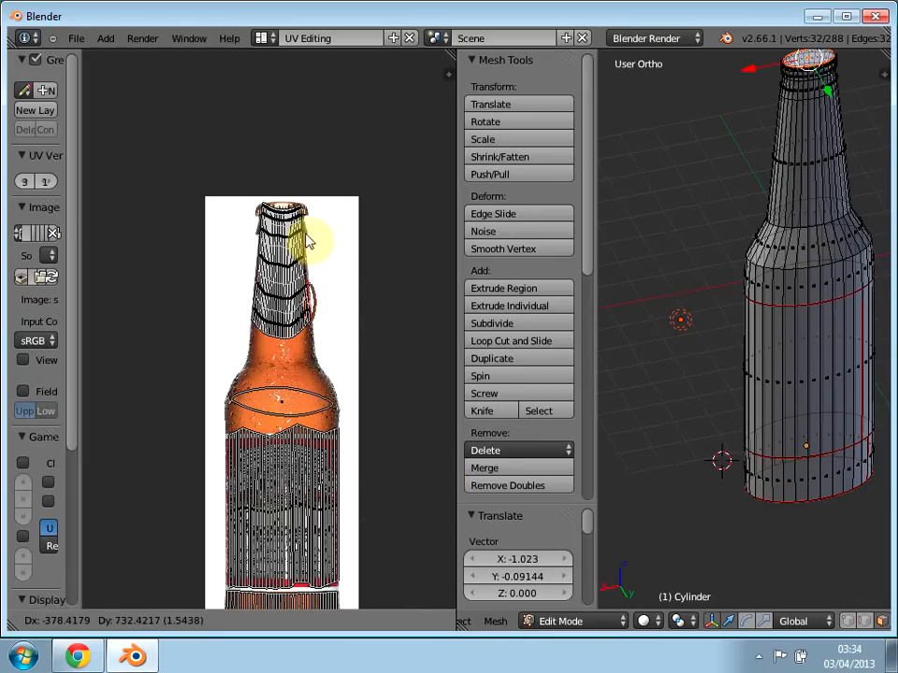
left_click(315, 190)
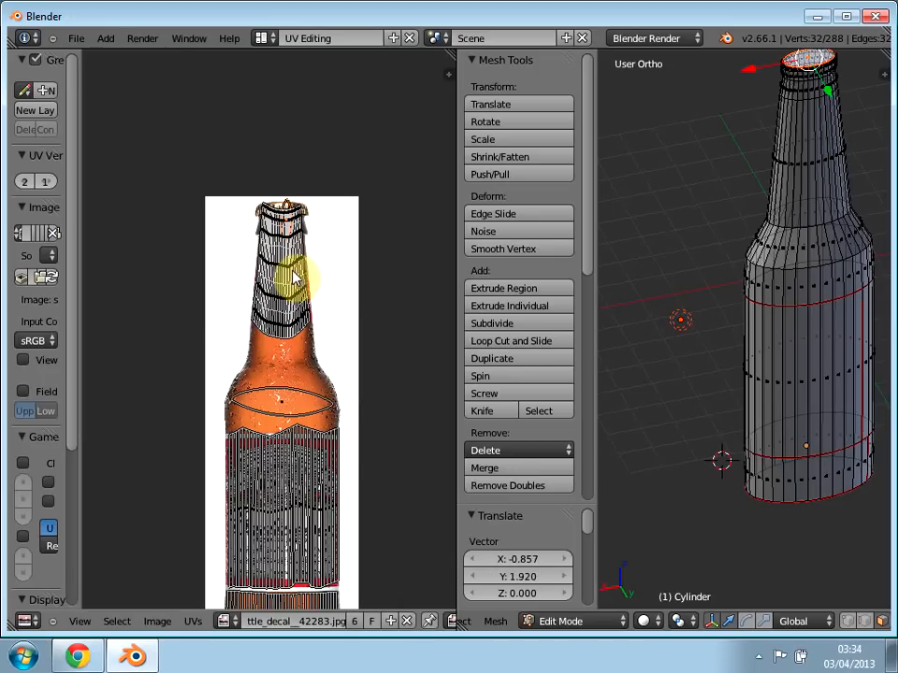
key("r")
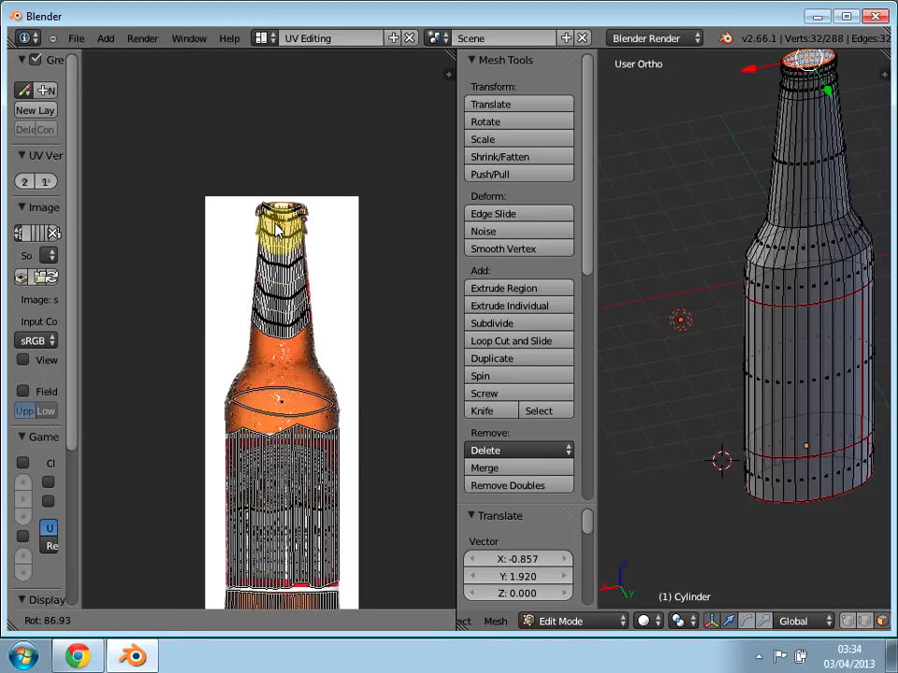
left_click(277, 227)
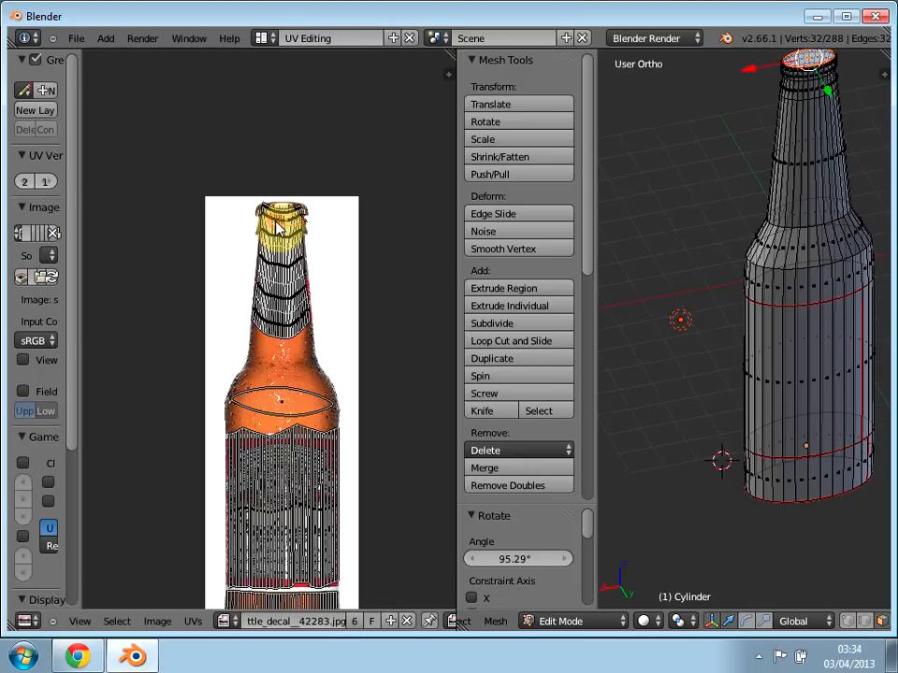
key("g")
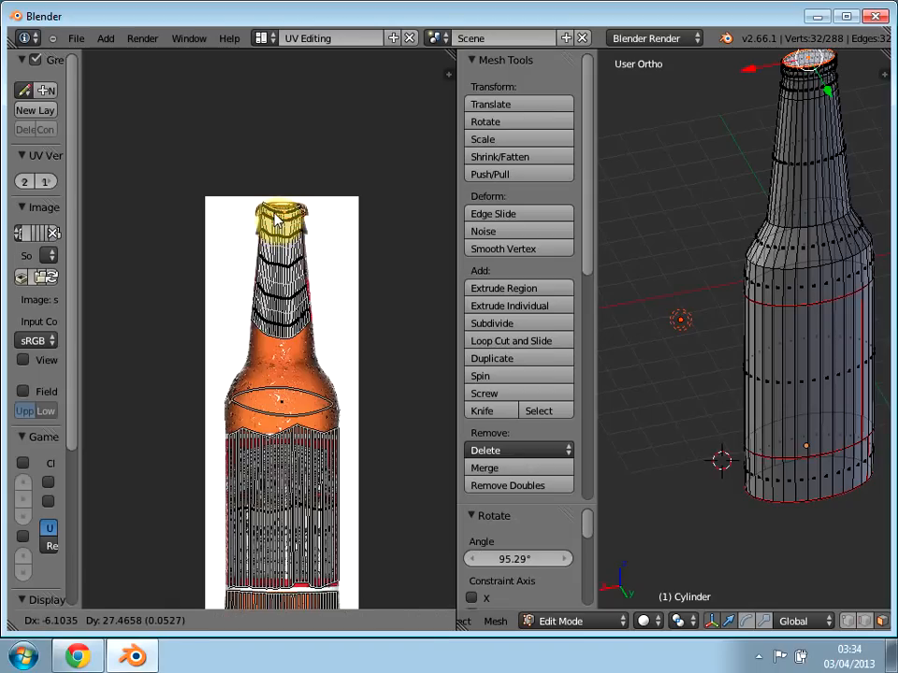
left_click(277, 217)
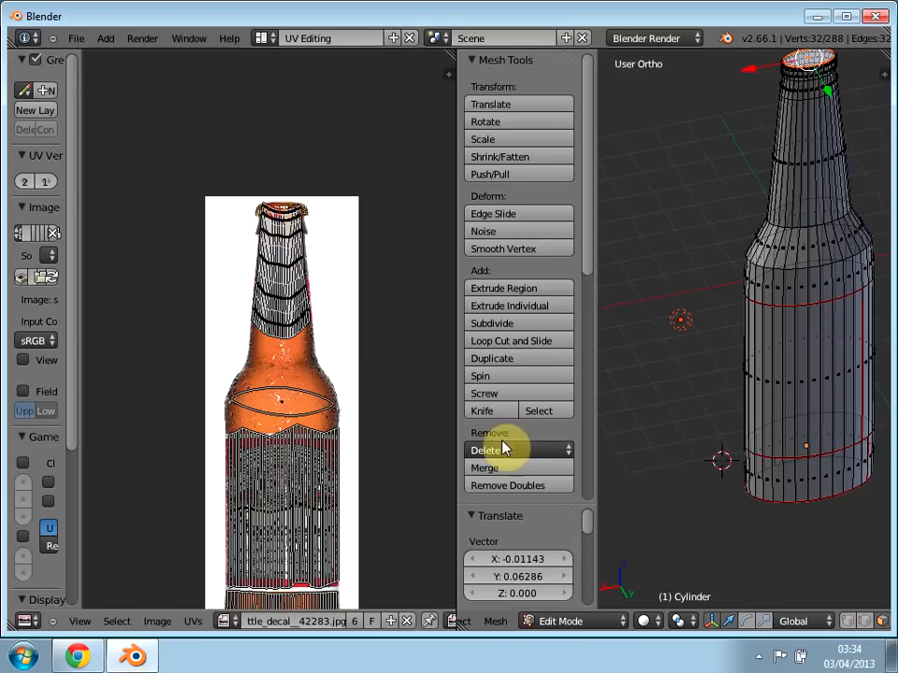
Step: Check the texture on the bottle's cap ends and seam side in Texture Paint mode and return to Edit Mode
left_click(580, 621)
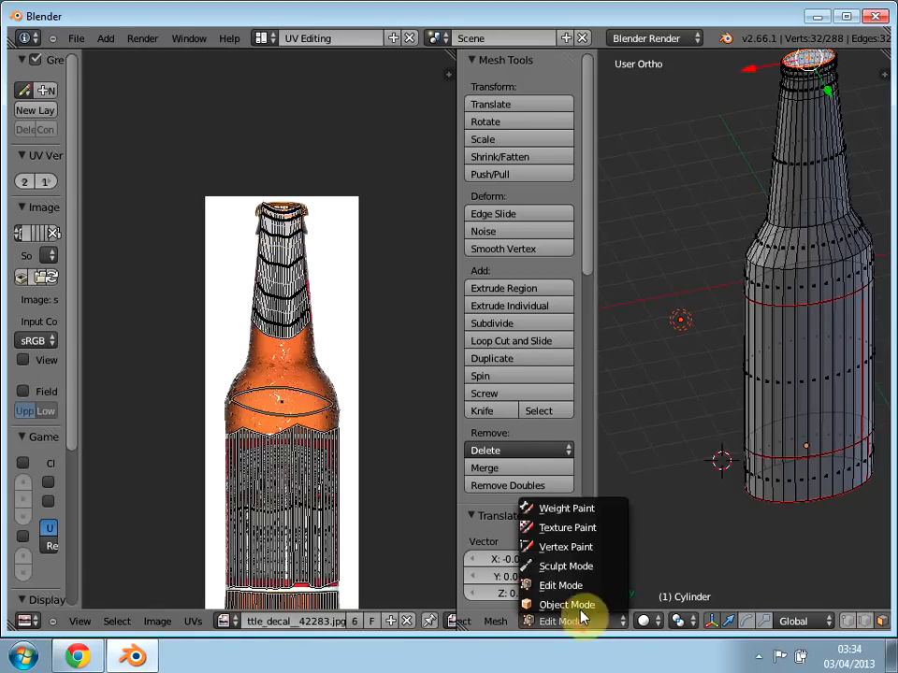
left_click(567, 527)
mouse_move(685, 449)
middle_mouse_down()
mouse_move(651, 435)
mouse_move(623, 402)
mouse_move(731, 385)
mouse_move(721, 295)
mouse_move(674, 267)
mouse_move(603, 278)
mouse_move(625, 323)
mouse_move(598, 409)
mouse_move(421, 380)
mouse_move(466, 396)
mouse_move(581, 411)
mouse_move(707, 353)
middle_mouse_up()
middle_click_drag(837, 470, 652, 559)
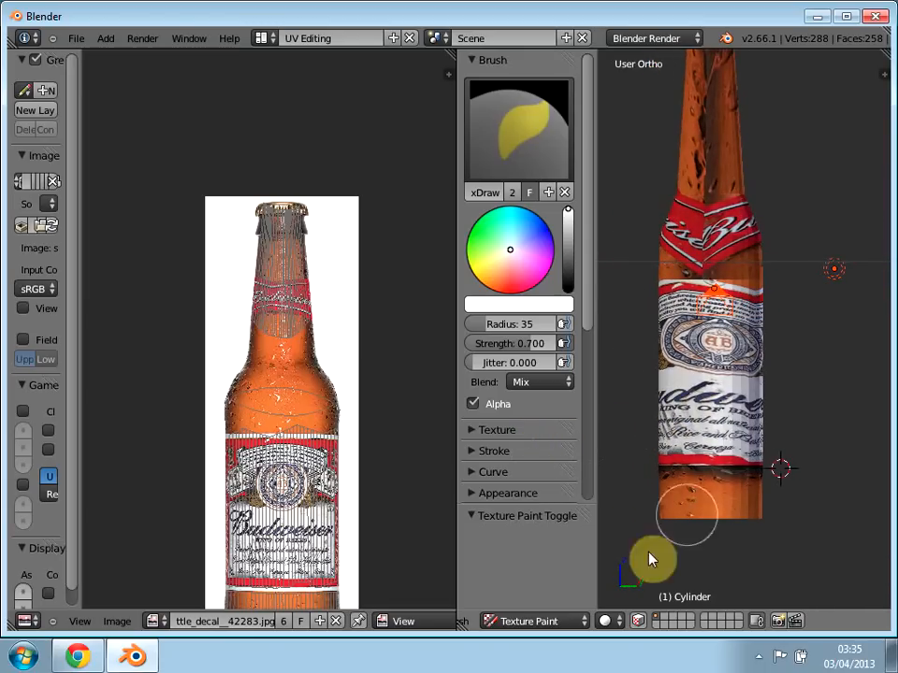
left_click(523, 621)
left_click(523, 585)
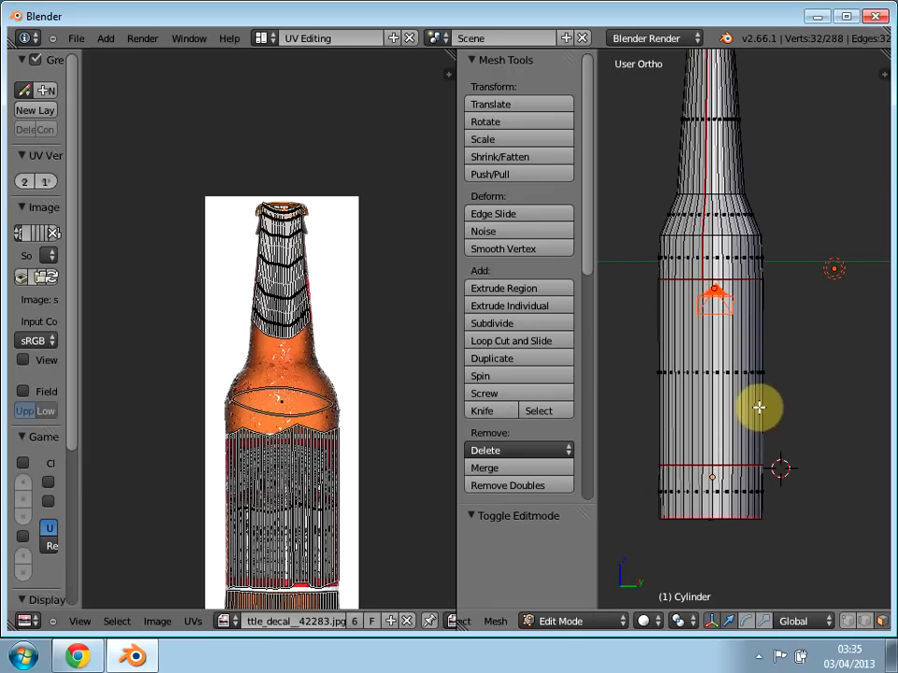
Step: Check the complete UV layout over the decal image and open the list of screen layouts
scroll(357, 514, "up", 3)
scroll(366, 513, "down", 2)
scroll(370, 510, "down", 4)
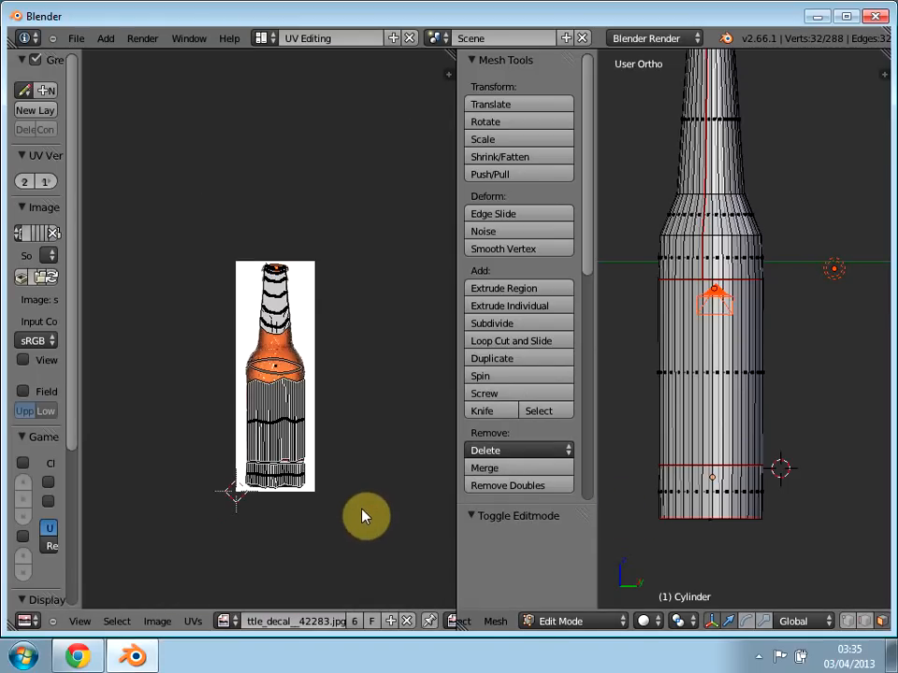
scroll(346, 458, "up", 3)
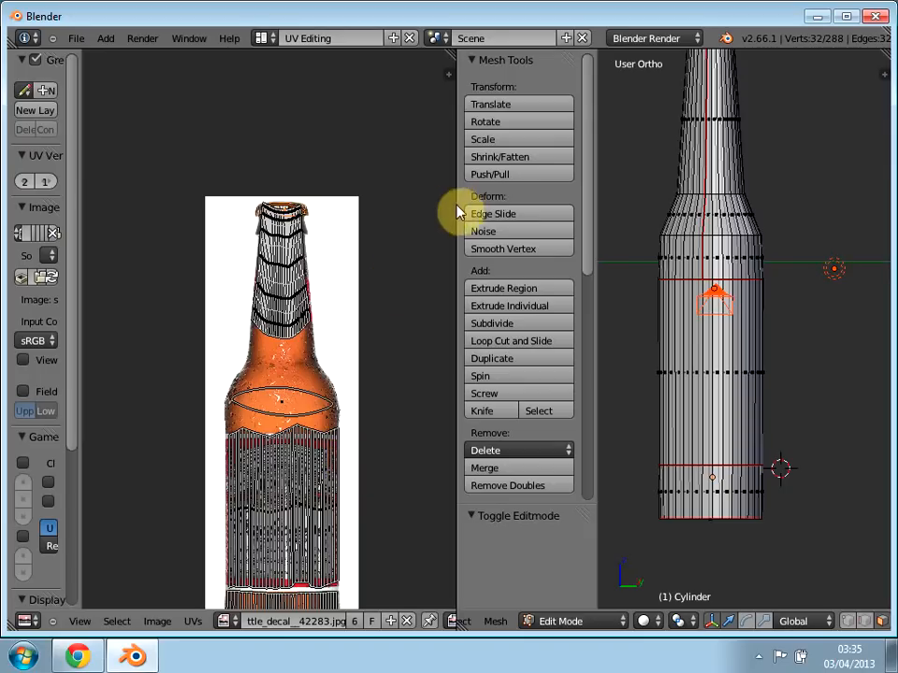
left_click(261, 37)
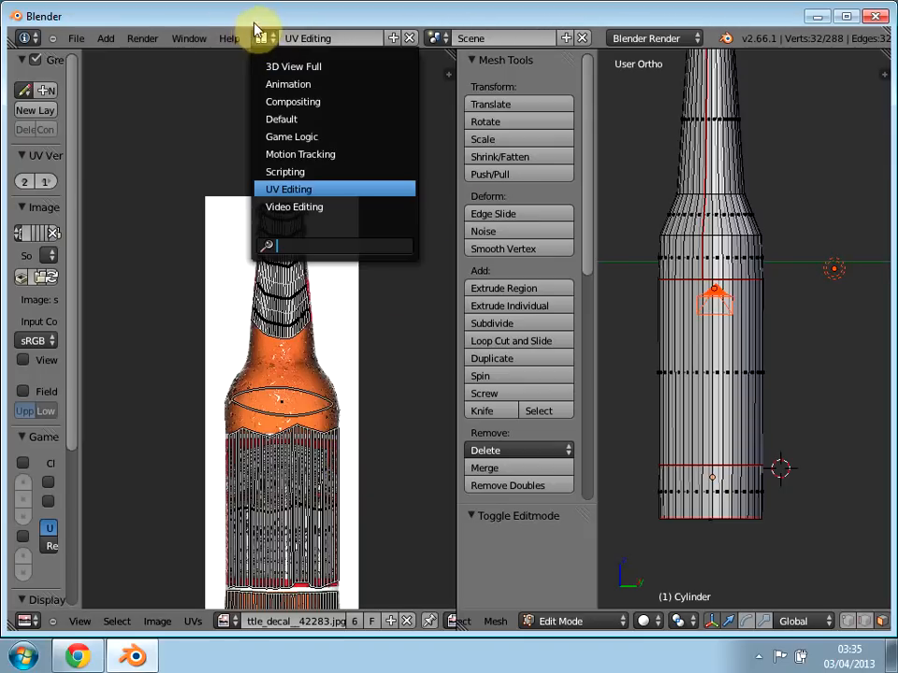
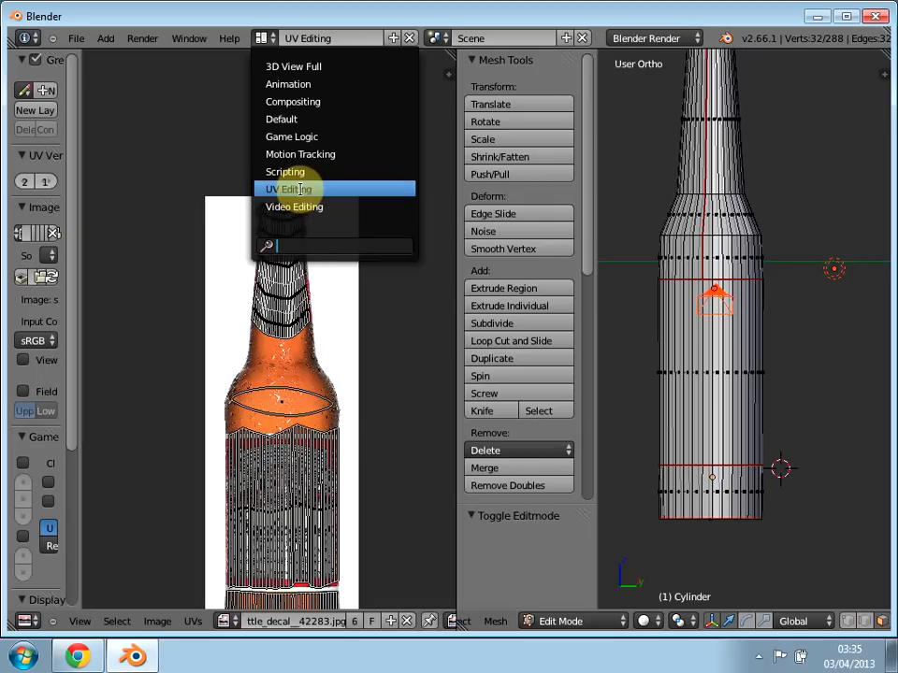
Step: Switch to the Default screen layout, view the bottle through the camera and select it in Object Mode
left_click(291, 121)
scroll(465, 337, "up", 1)
scroll(465, 363, "down", 4)
scroll(465, 364, "down", 1)
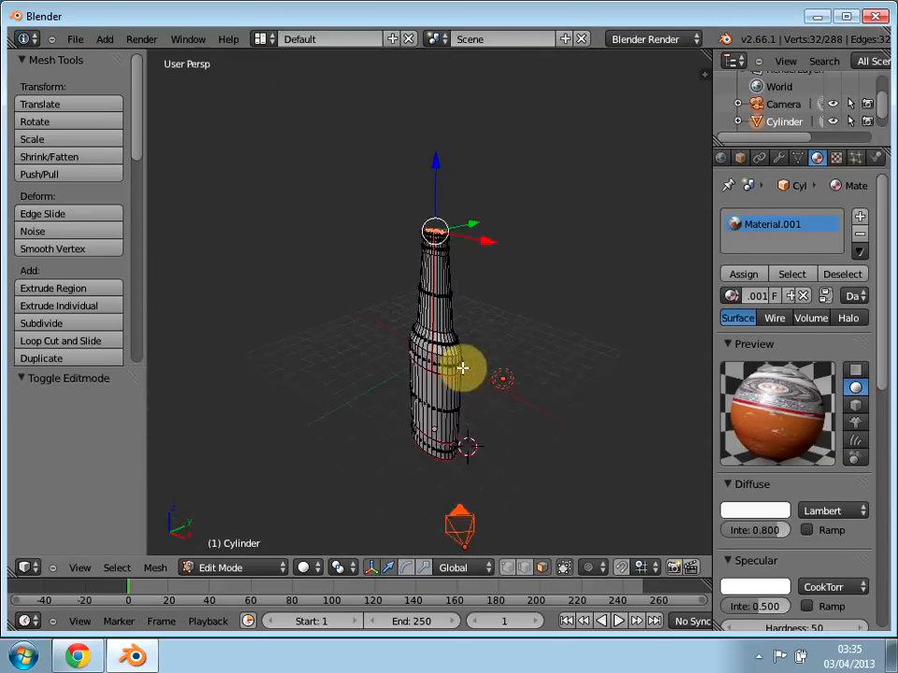
key("KP_0")
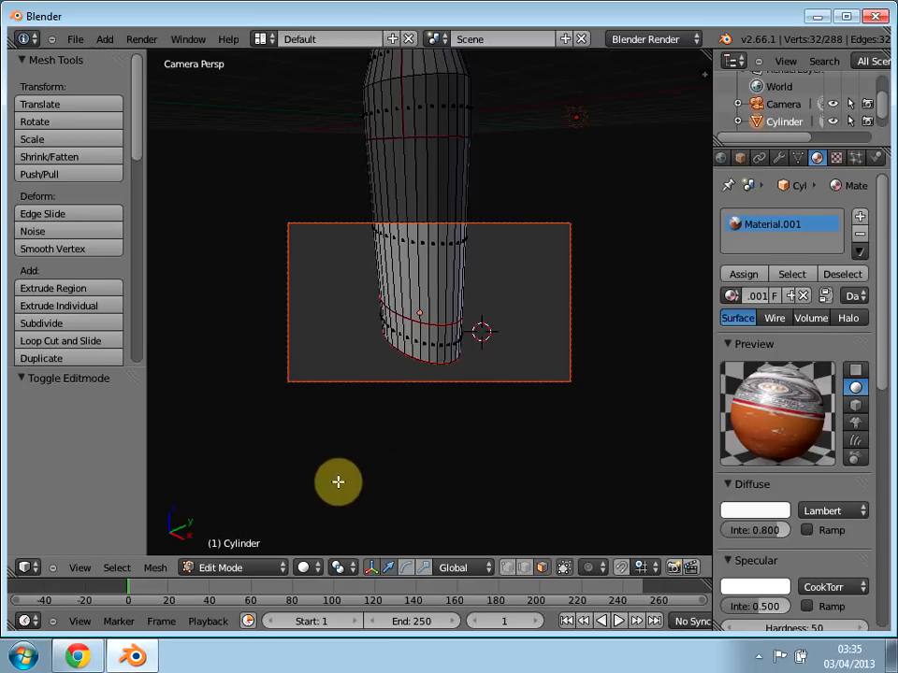
left_click(224, 570)
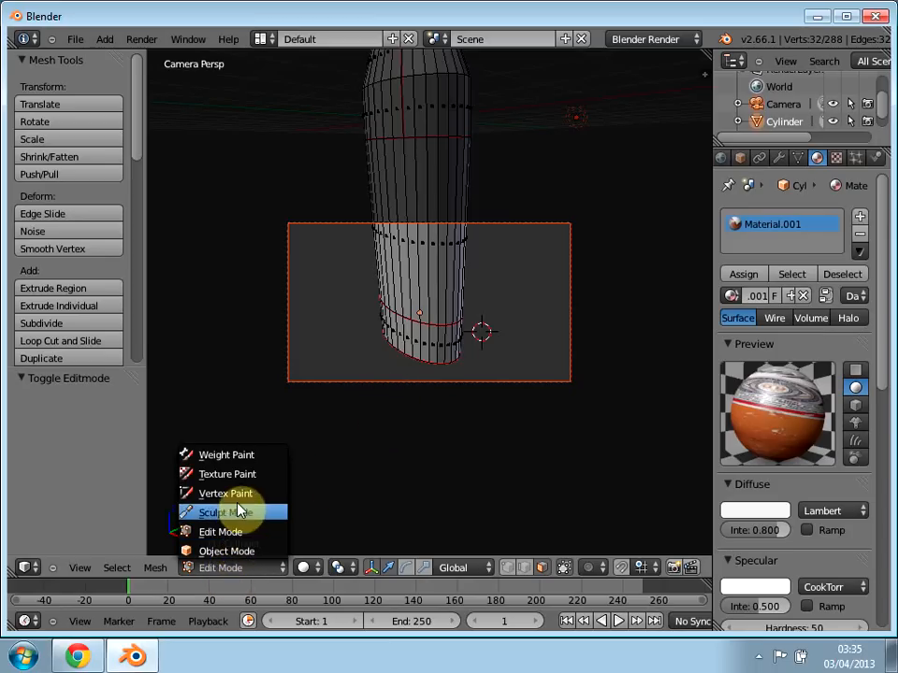
left_click(225, 551)
right_click(428, 297)
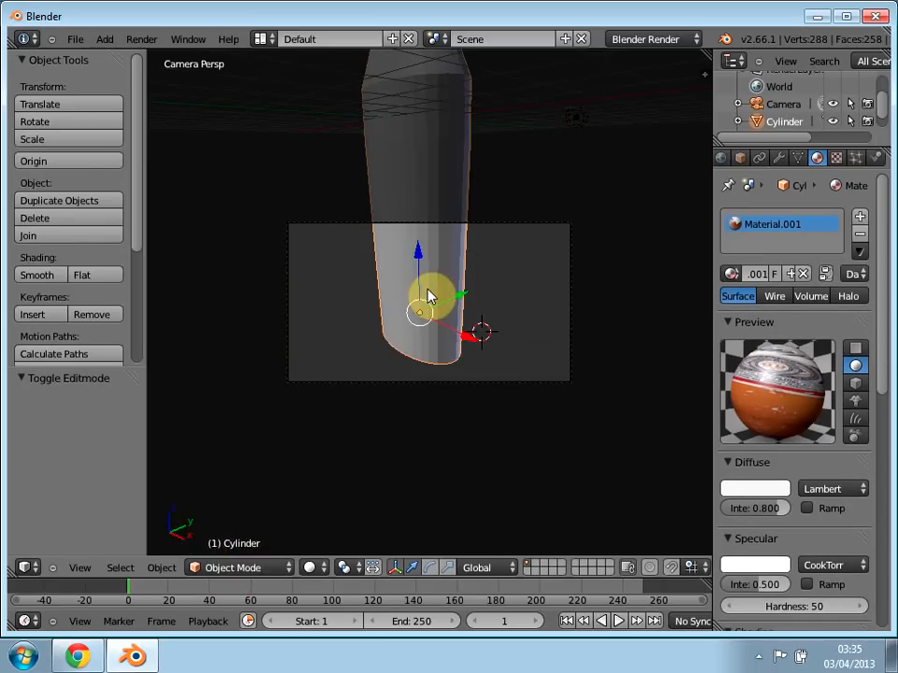
Step: Scale the bottle uniformly by about 1.024, narrow it to about 0.739 along global X and leave the camera view
key("s")
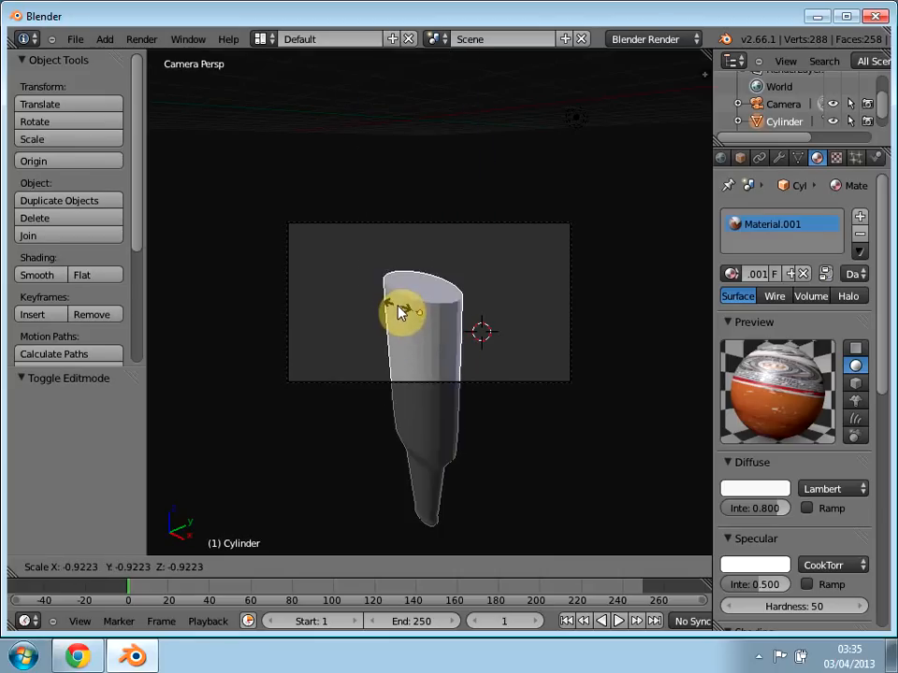
left_click(399, 305)
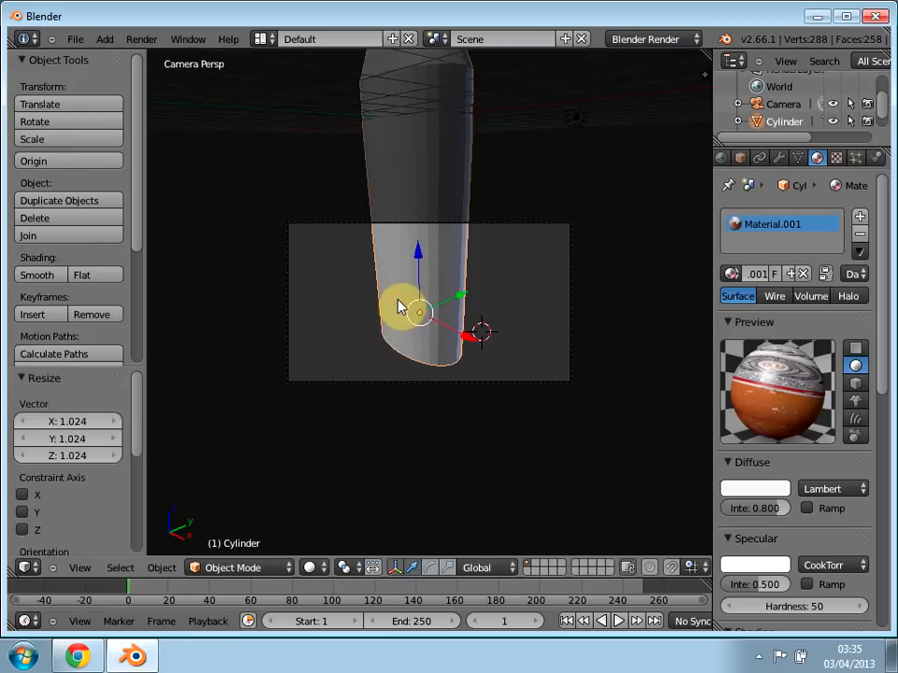
key("s")
key("x")
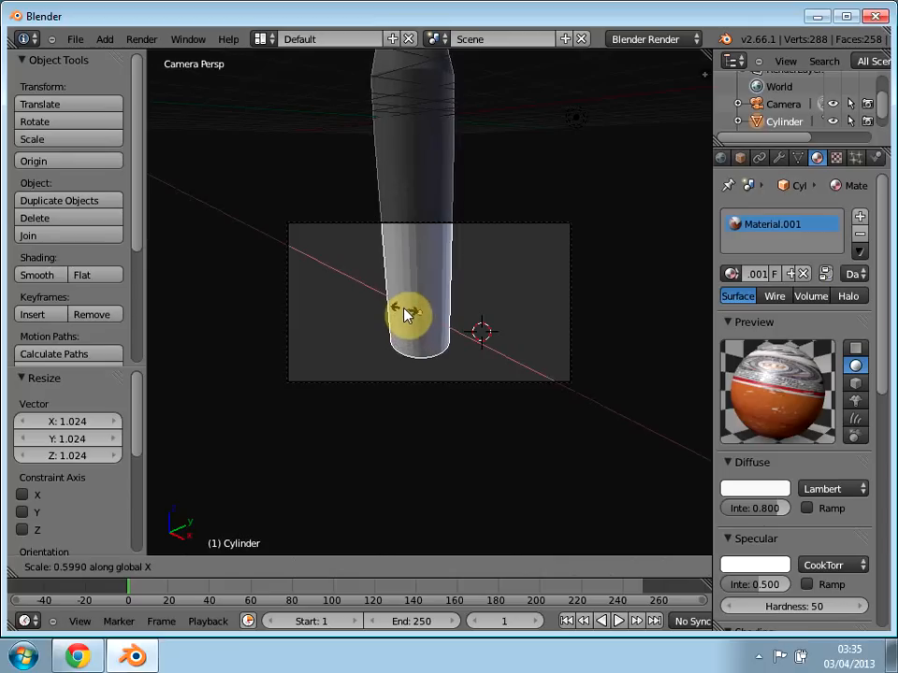
left_click(403, 312)
key("KP_0")
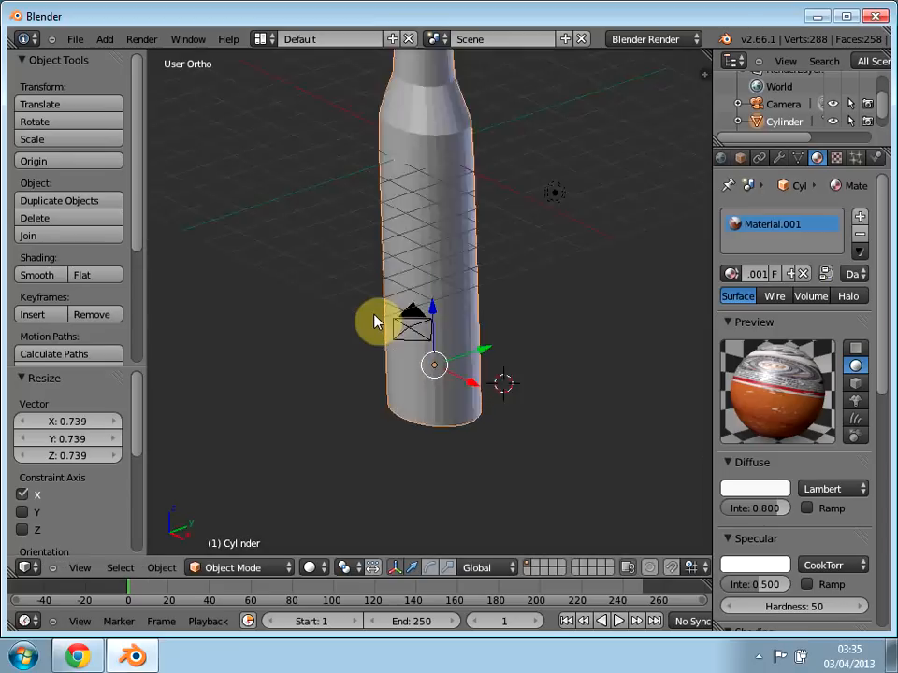
Step: From the right side view, scale the bottle by about 1.017 along the X axis
key("KP_3")
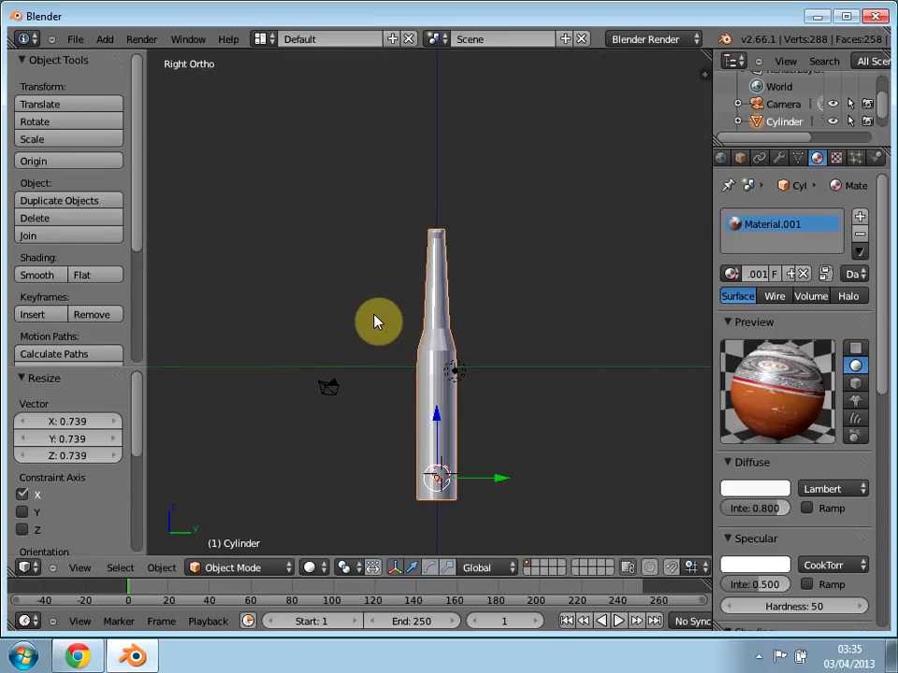
key("s")
key("x")
key("x")
left_click(469, 427)
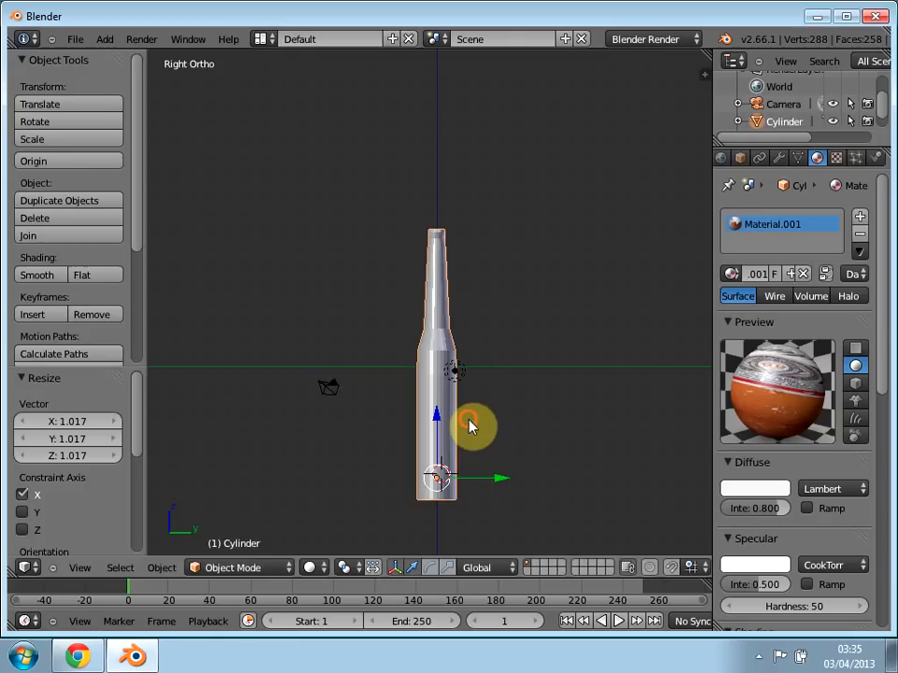
key("s")
key("x")
key("Escape")
Step: Select every object and scale them together by about 1.095 along X and about 1.225 along Y
key("a")
key("a")
key("s")
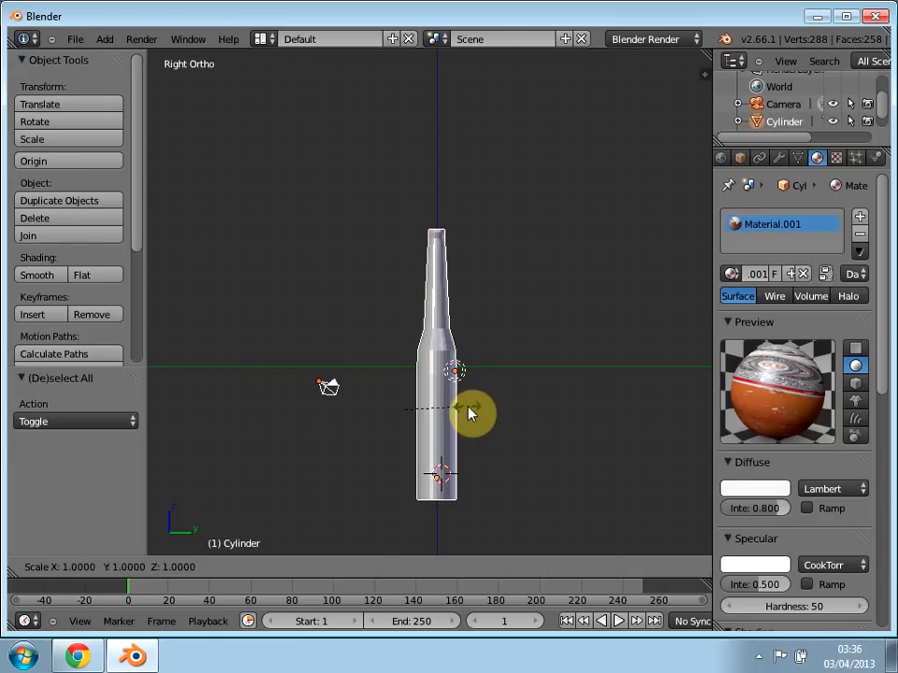
key("x")
left_click(474, 415)
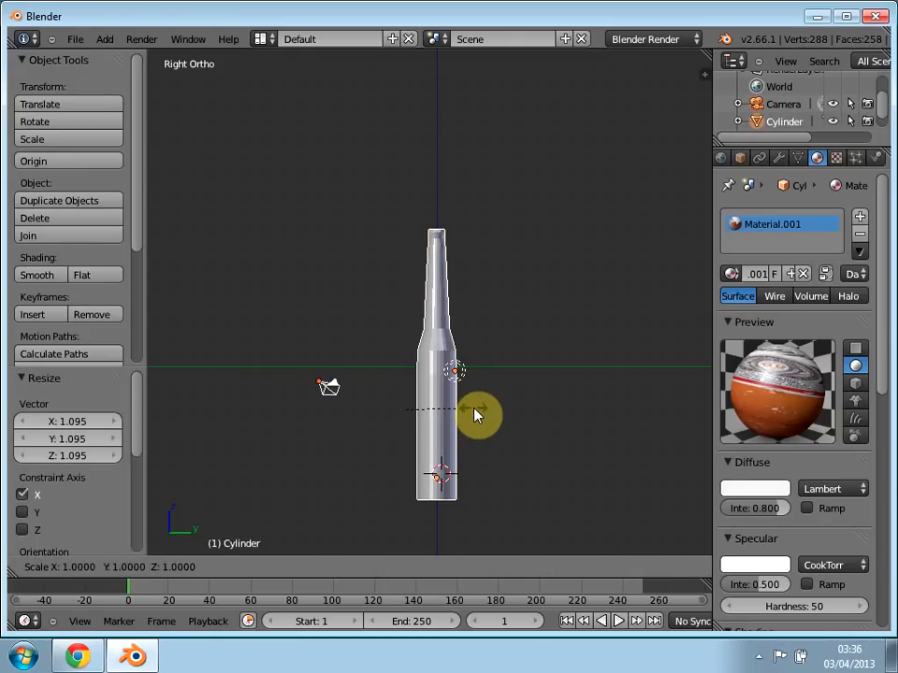
key("z")
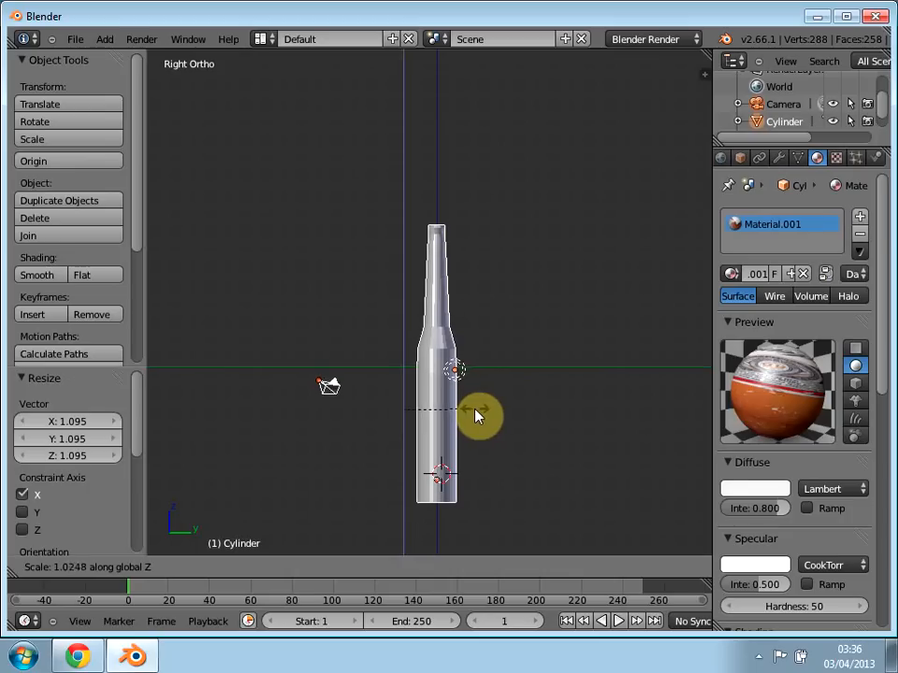
key("y")
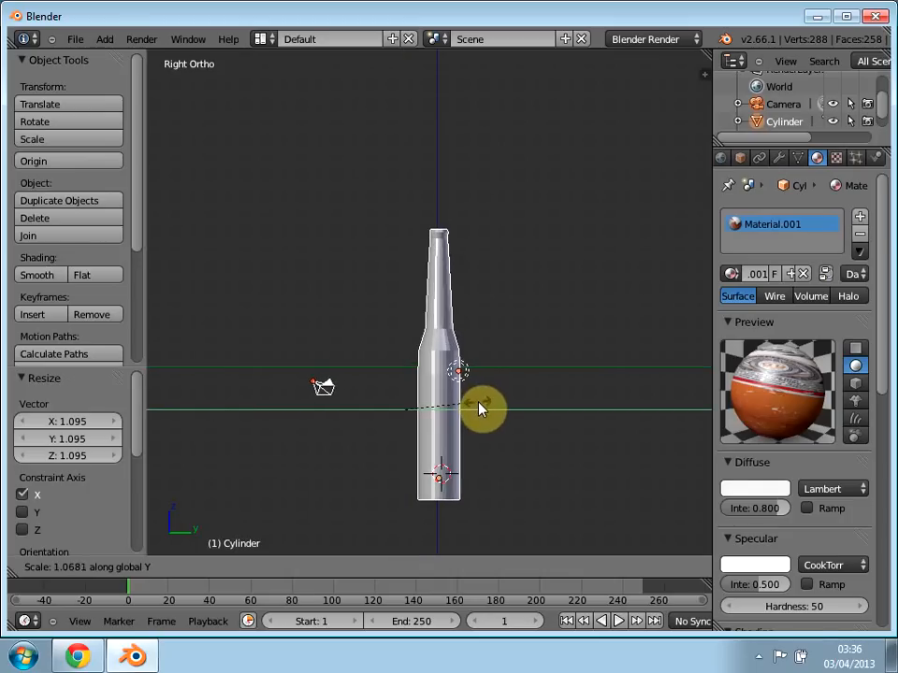
left_click(491, 413)
Step: Move the bottle, camera and lamp together up about 7.439 along Z
middle_click_drag(511, 407, 328, 489)
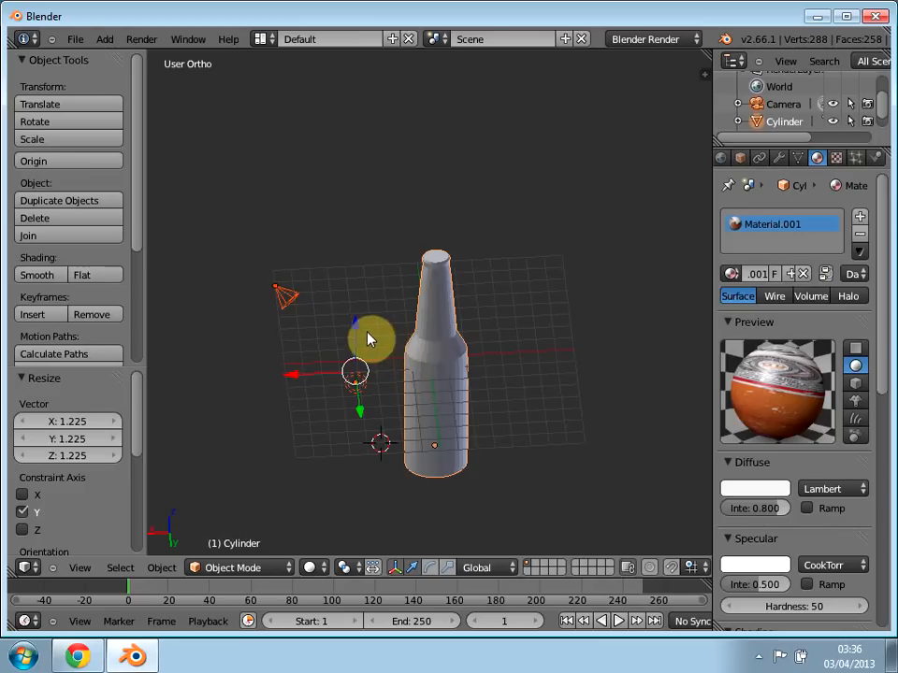
key("g")
key("z")
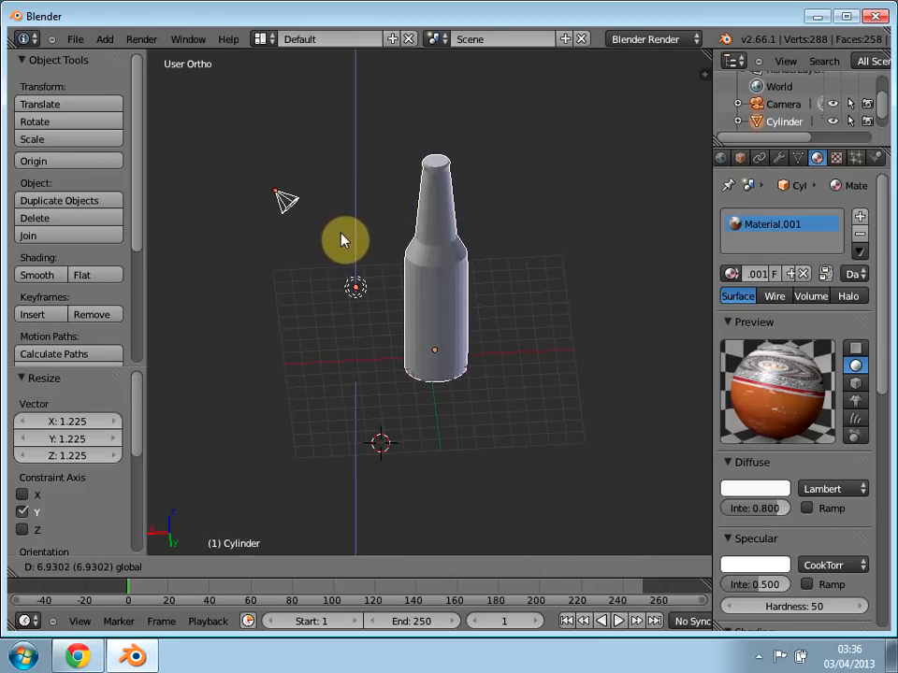
left_click(341, 233)
Step: Select only the bottle and, in front view, scale it to about 0.977 along X and 0.744 along Z
middle_click_drag(342, 233, 373, 301)
key("KP_1")
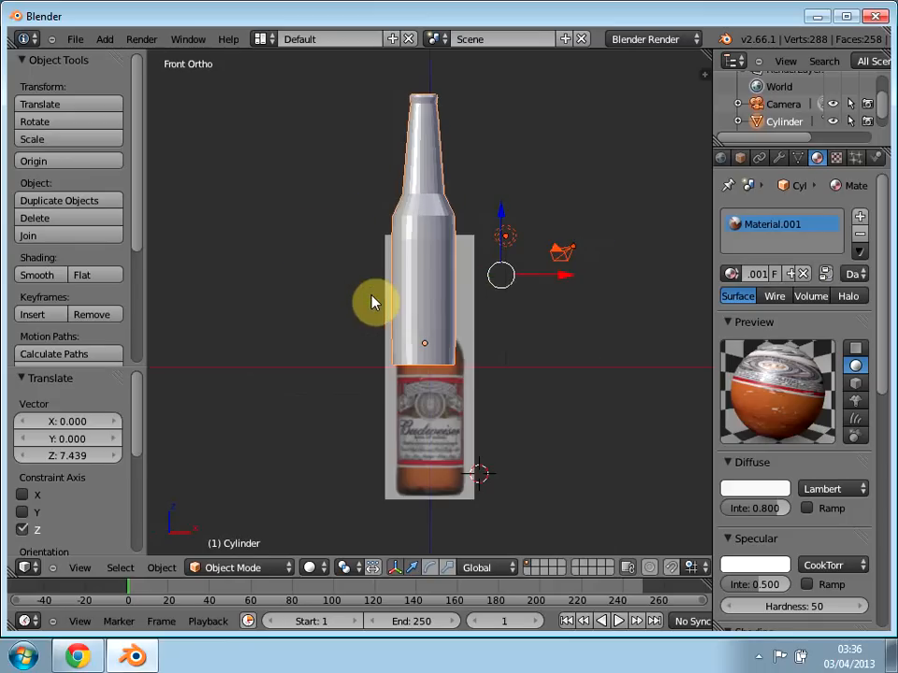
right_click(428, 204)
key("s")
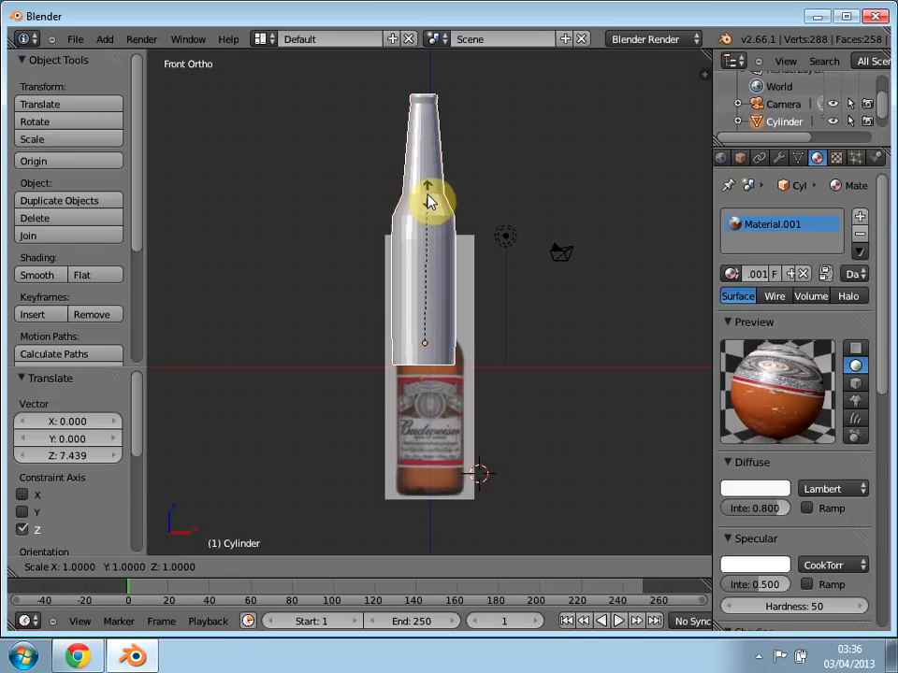
key("x")
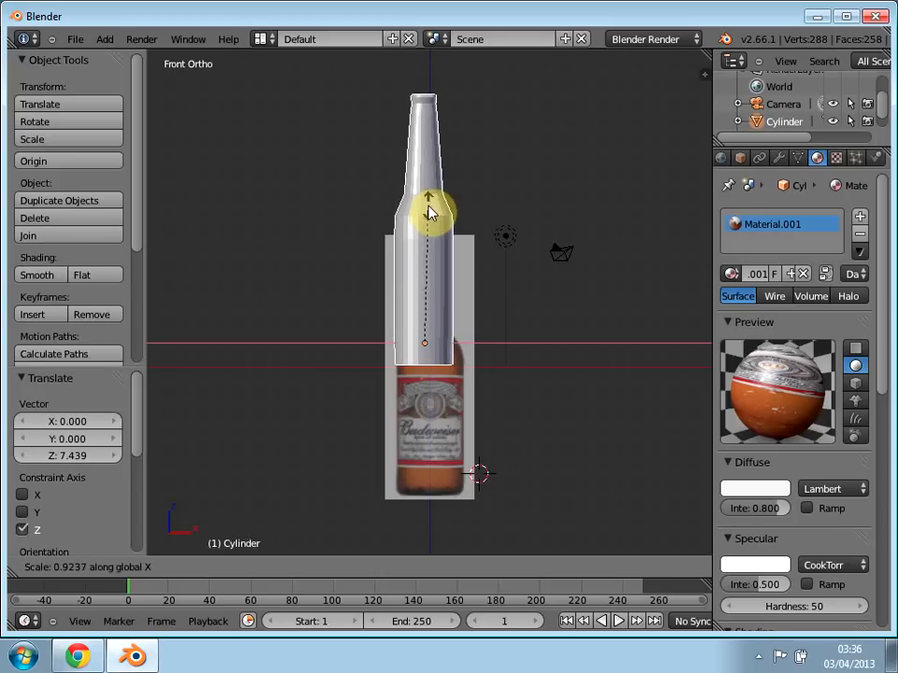
left_click(429, 203)
key("s")
key("z")
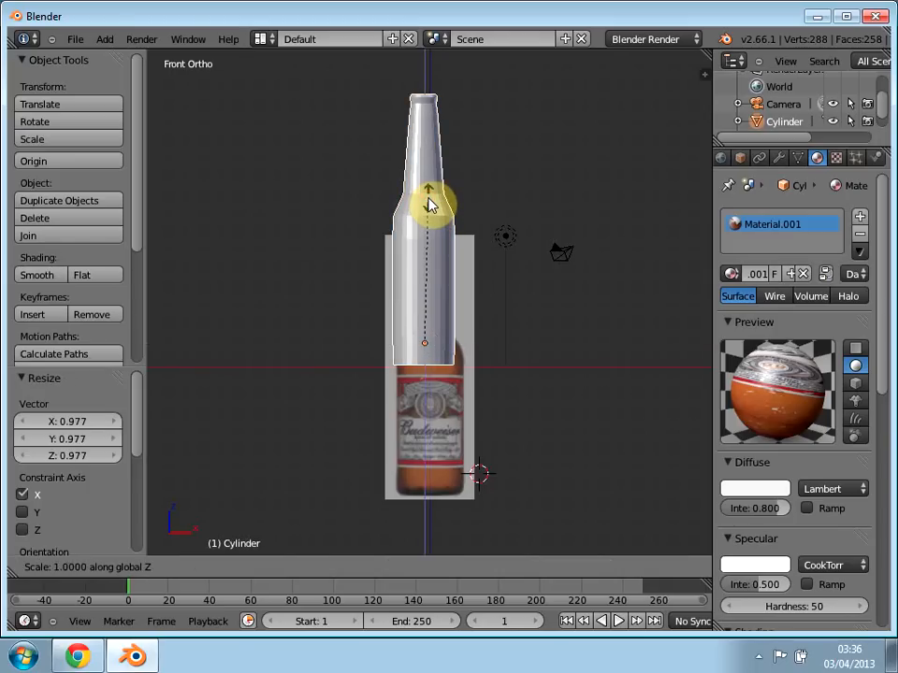
left_click(418, 243)
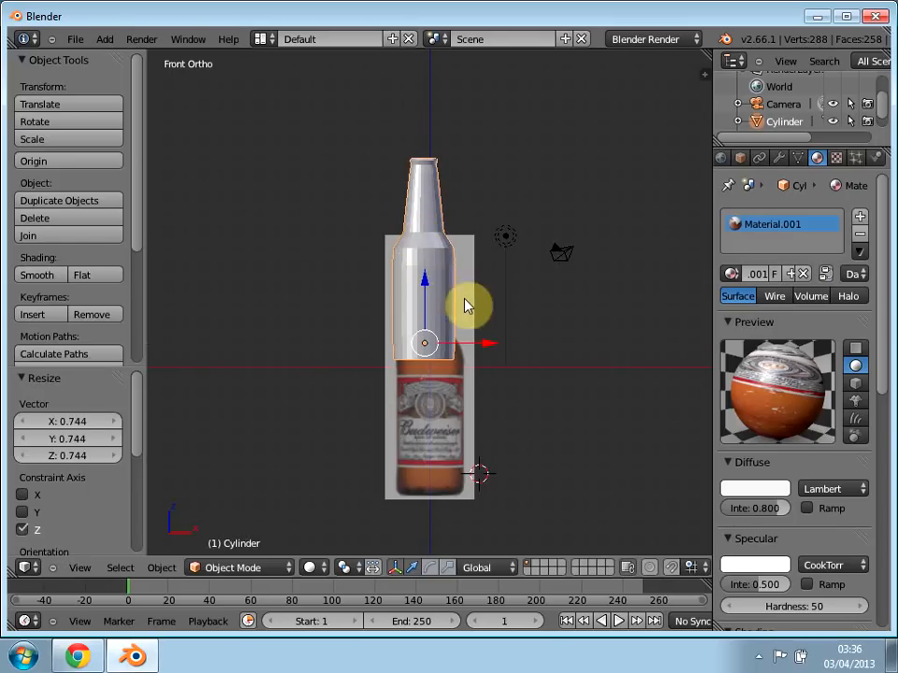
Step: Lower the bottle about 5.027 along Z in front view and check its framing through the camera
key("KP_0")
key("KP_1")
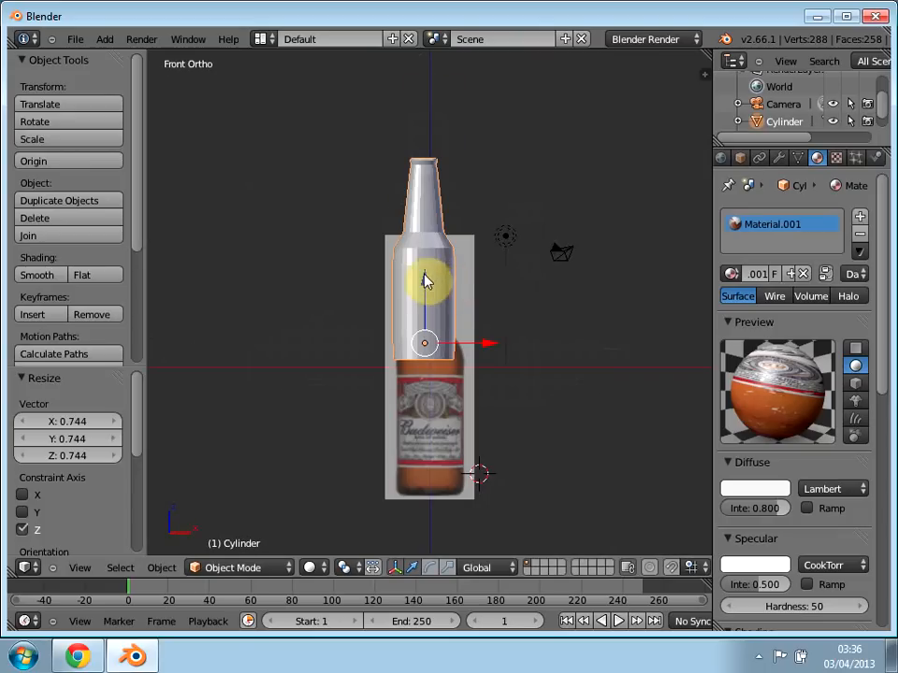
left_click(428, 247)
left_click_drag(424, 290, 426, 373)
middle_click_drag(426, 374, 427, 377)
key("KP_0")
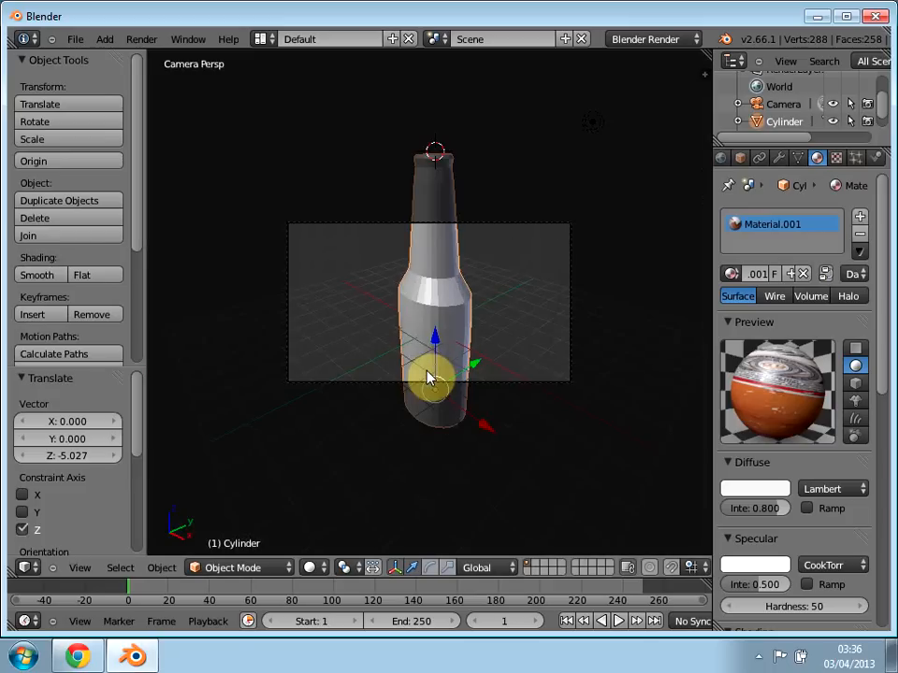
Step: Stretch the bottle by about 1.165 along global Z in front view
key("KP_1")
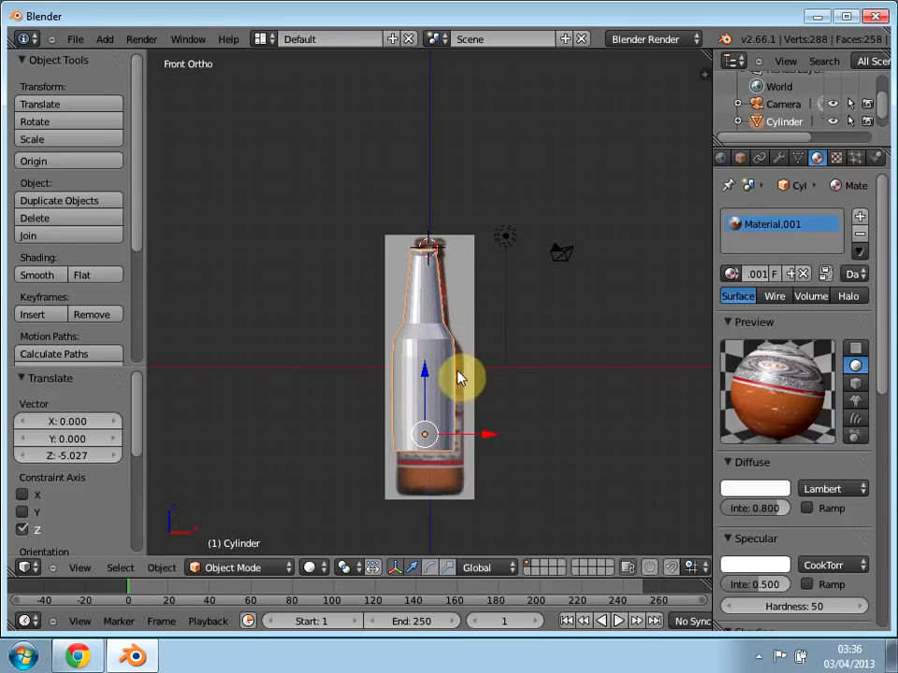
key("s")
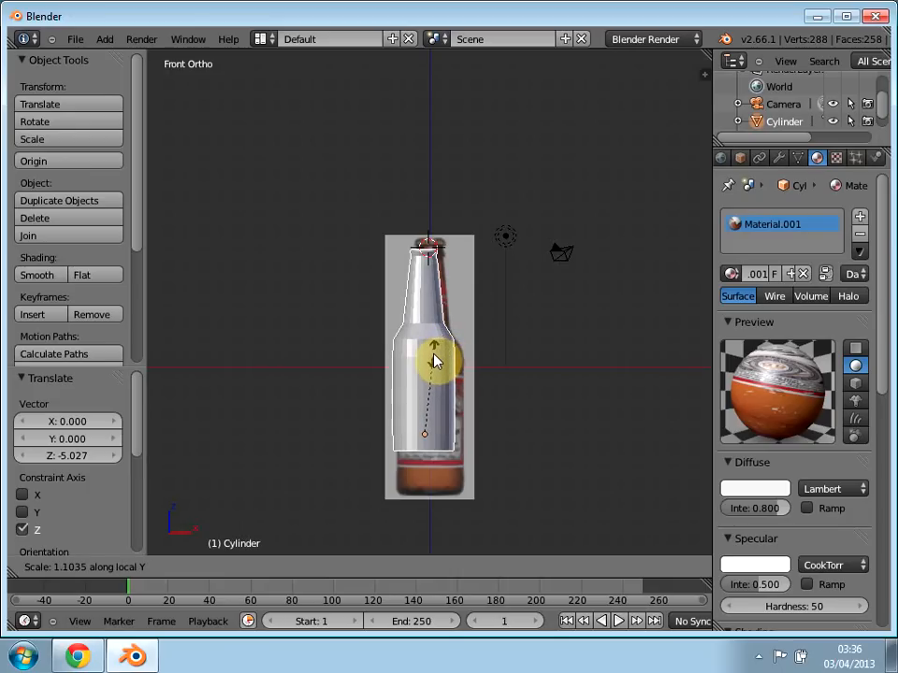
key("z")
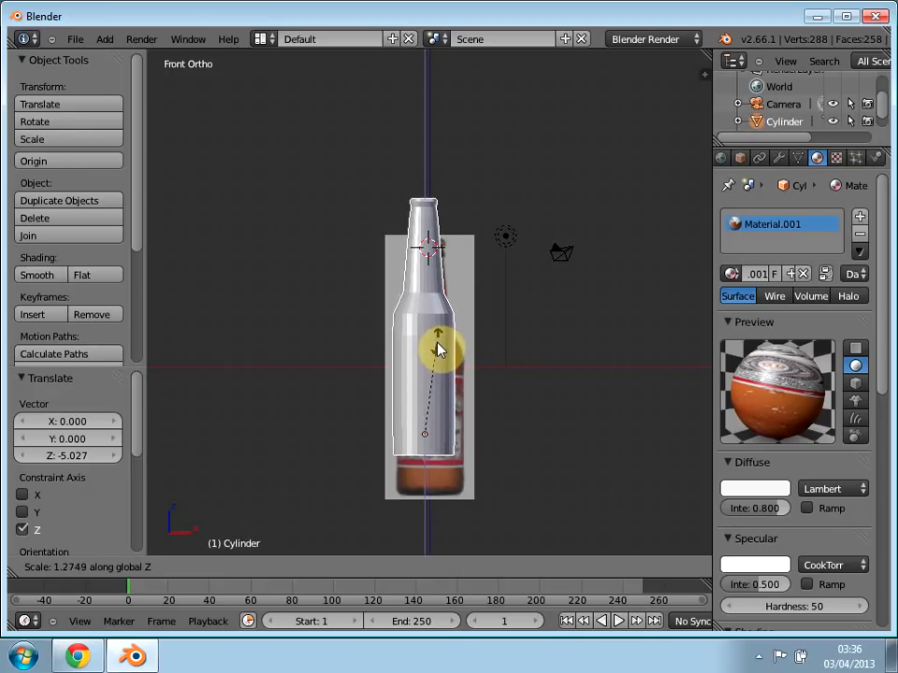
left_click(436, 345)
Step: Raise the bottle about 5.458 along Z so its base rests on the grid floor
middle_click_drag(572, 363, 356, 316)
right_click(320, 320)
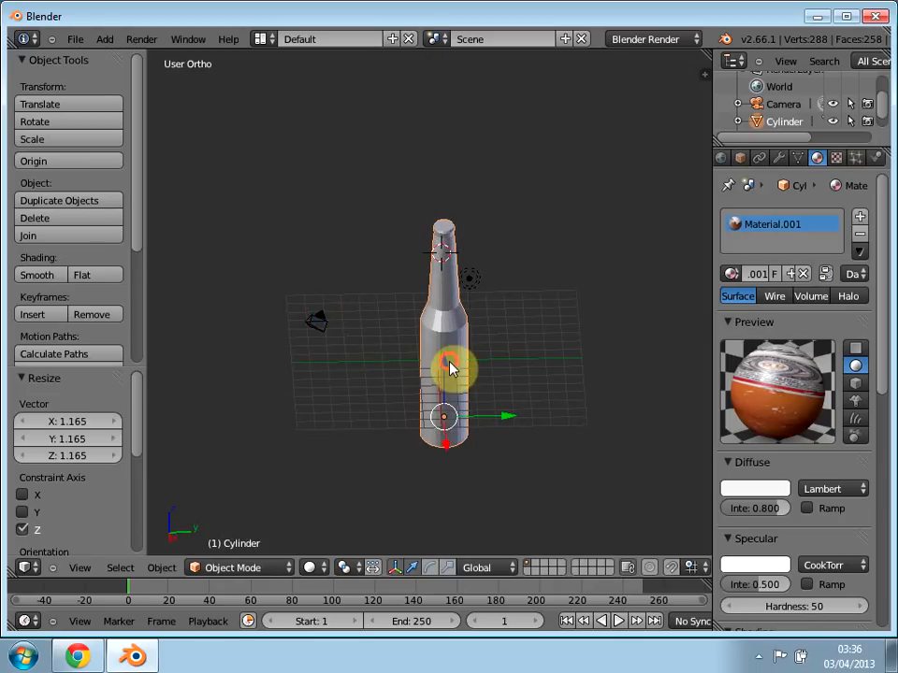
left_click(449, 362)
left_click(448, 325)
right_click(443, 376)
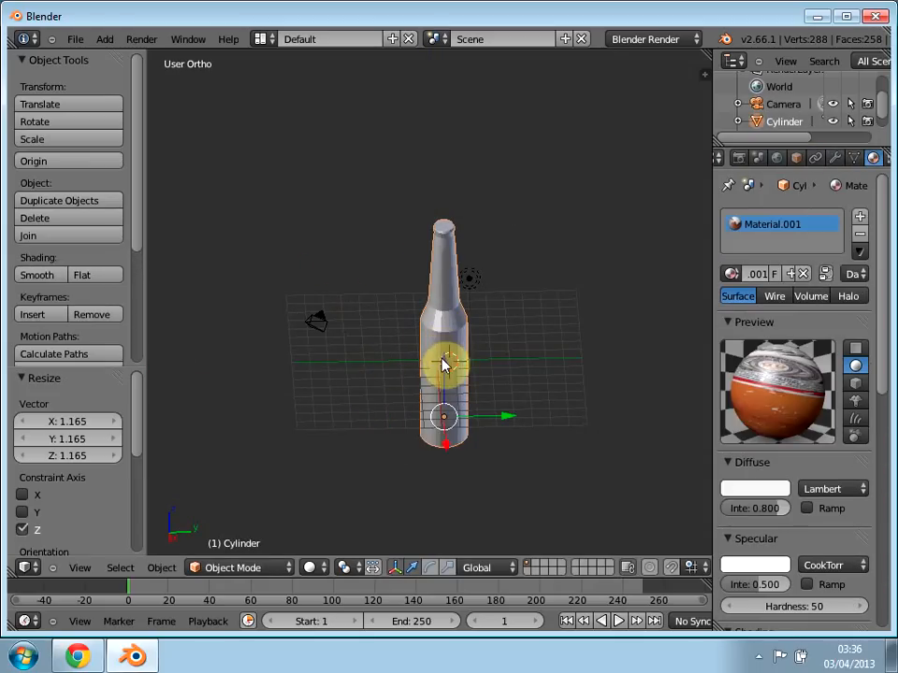
left_click_drag(447, 360, 445, 281)
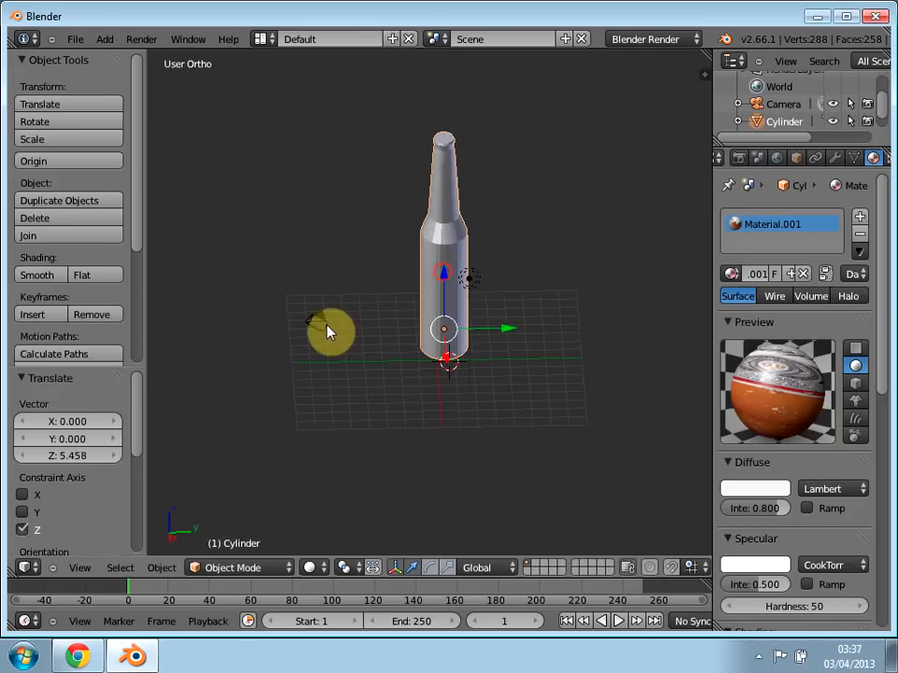
Step: Move the camera about -5.683 along Y away from the bottle and check the framing through it
right_click(323, 326)
left_click_drag(369, 325, 351, 335)
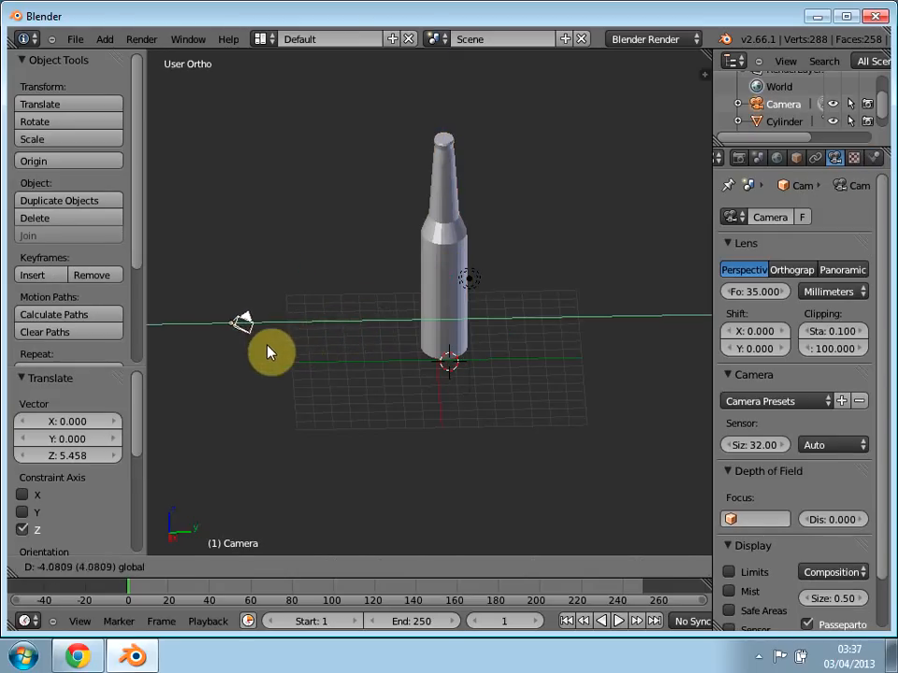
left_click_drag(268, 352, 214, 311)
key("KP_0")
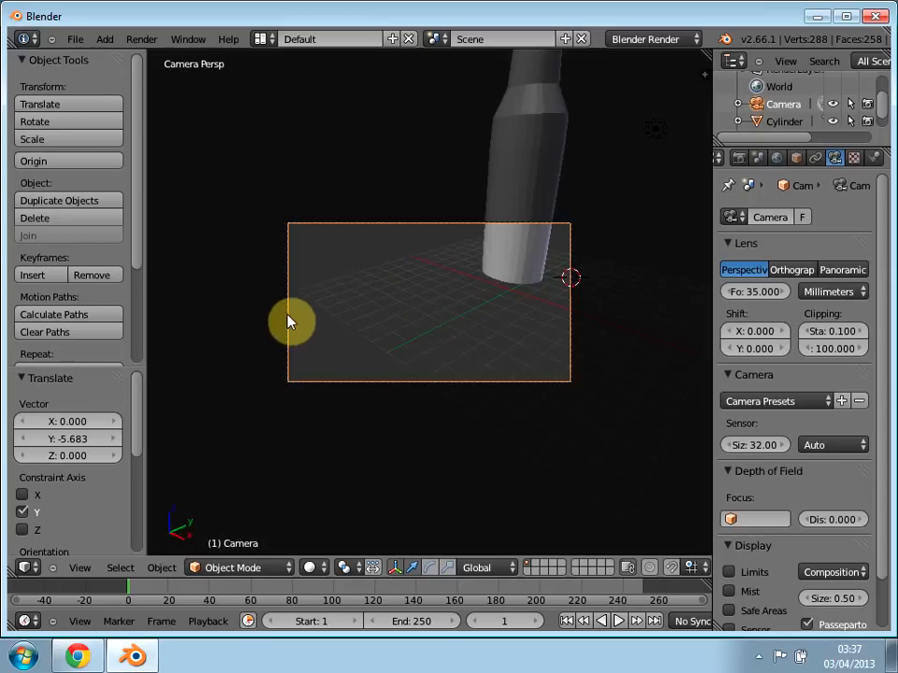
key("KP_0")
Step: Raise the camera along Z, move it about 8.088 along X and check the framing through it
left_click_drag(208, 282, 207, 259)
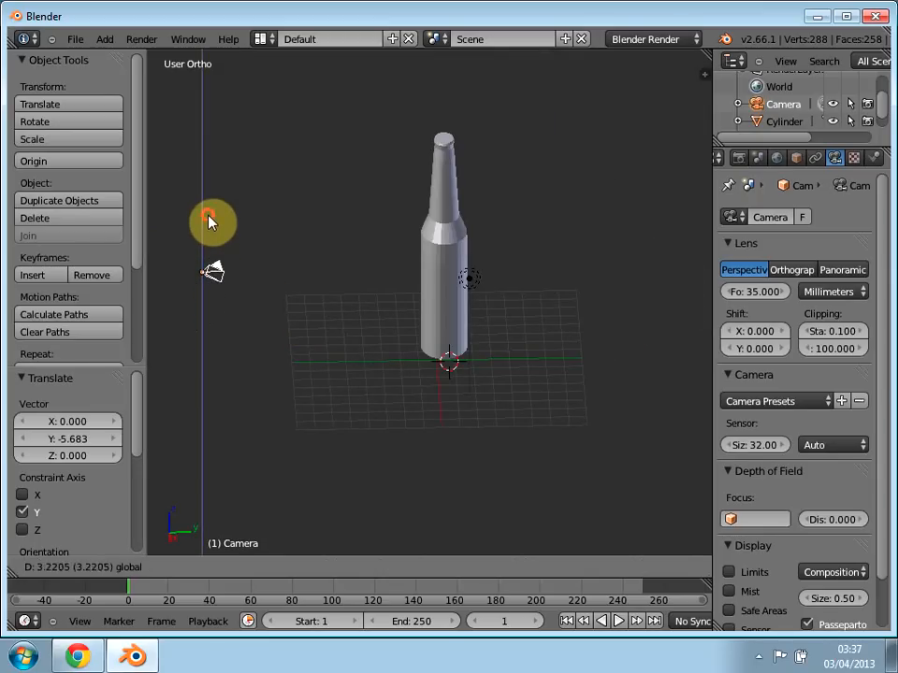
left_click_drag(208, 218, 214, 215)
key("KP_0")
key("KP_0")
left_click_drag(208, 294, 211, 360)
key("KP_0")
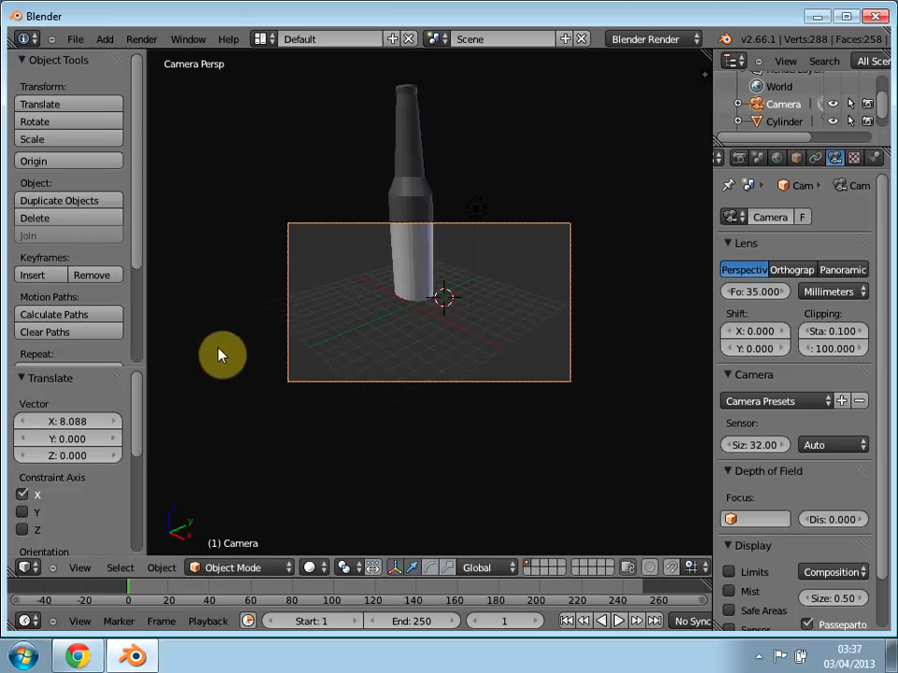
Step: Reselect the bottle while looking through the camera
right_click(417, 272)
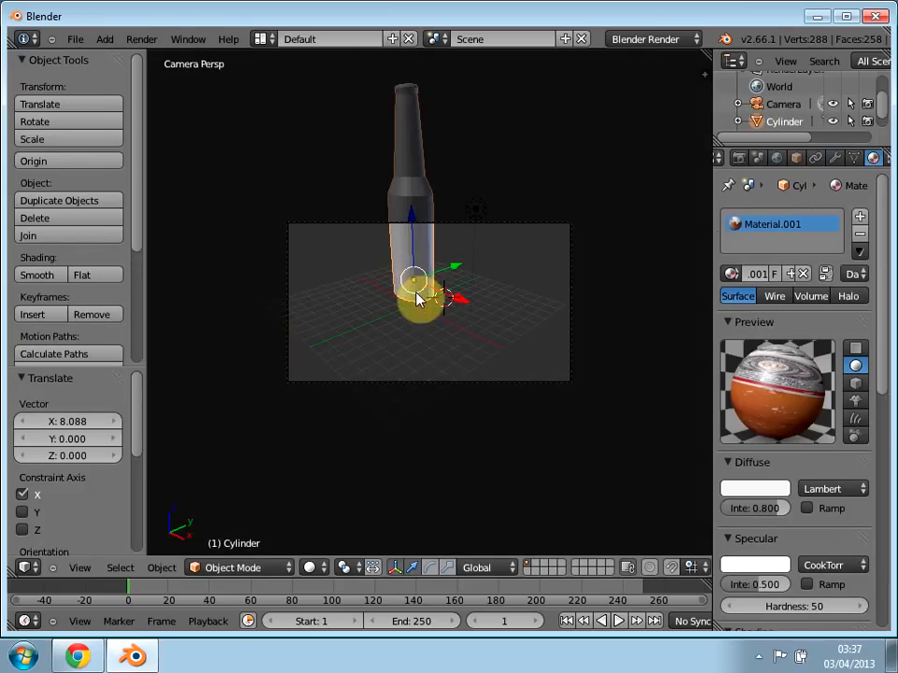
key("a")
mouse_move(415, 264)
middle_mouse_down("shift")
mouse_move(415, 280)
mouse_move(421, 266)
middle_mouse_up("shift")
right_click(421, 266)
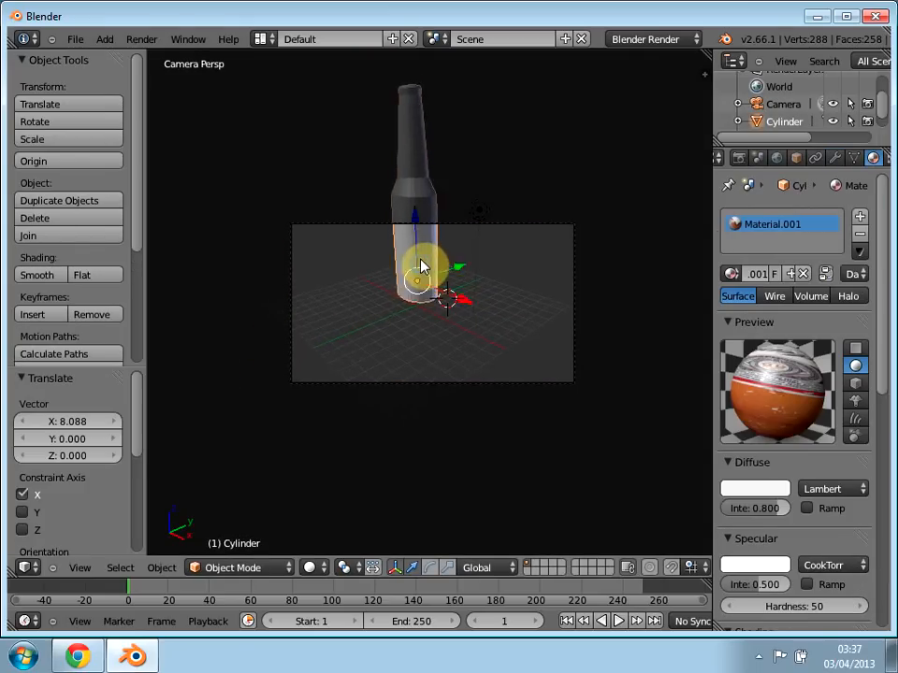
Step: Reposition the bottle along X and about -1.210 along Y so it stands near the middle of the camera view
left_click(474, 316)
key("g")
key("x")
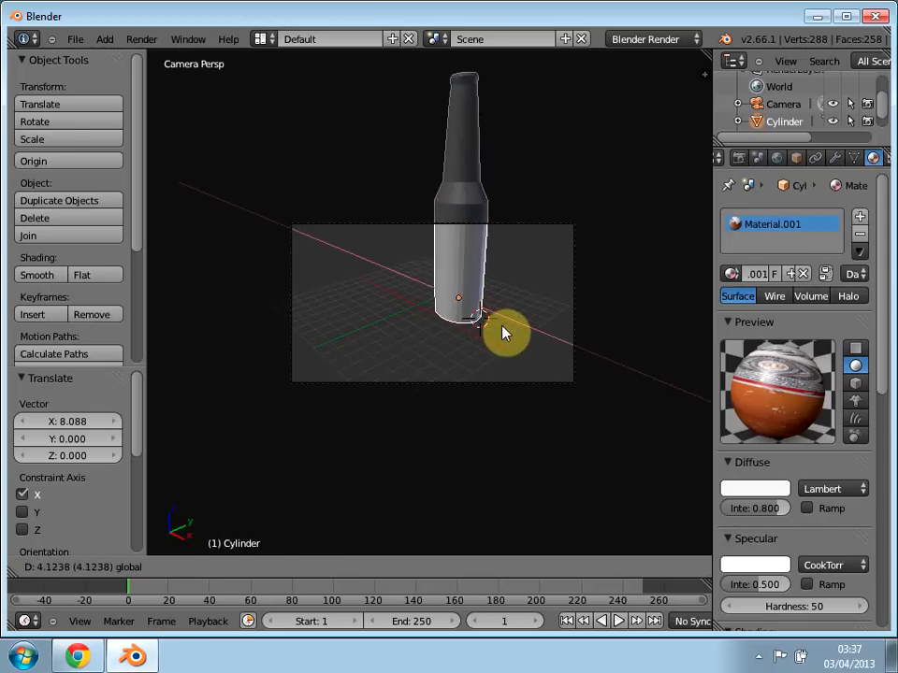
left_click(496, 326)
key("g")
key("x")
left_click(483, 289)
key("g")
key("y")
left_click(473, 288)
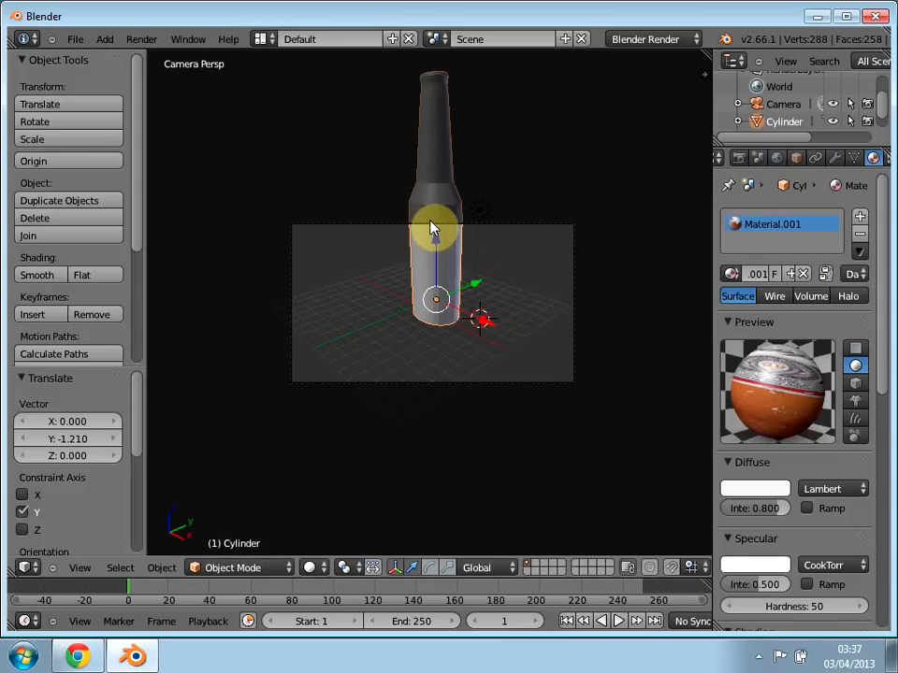
Step: Scale the bottle by about 1.012 along Y and shorten it to about 0.662 along Z
key("s")
key("y")
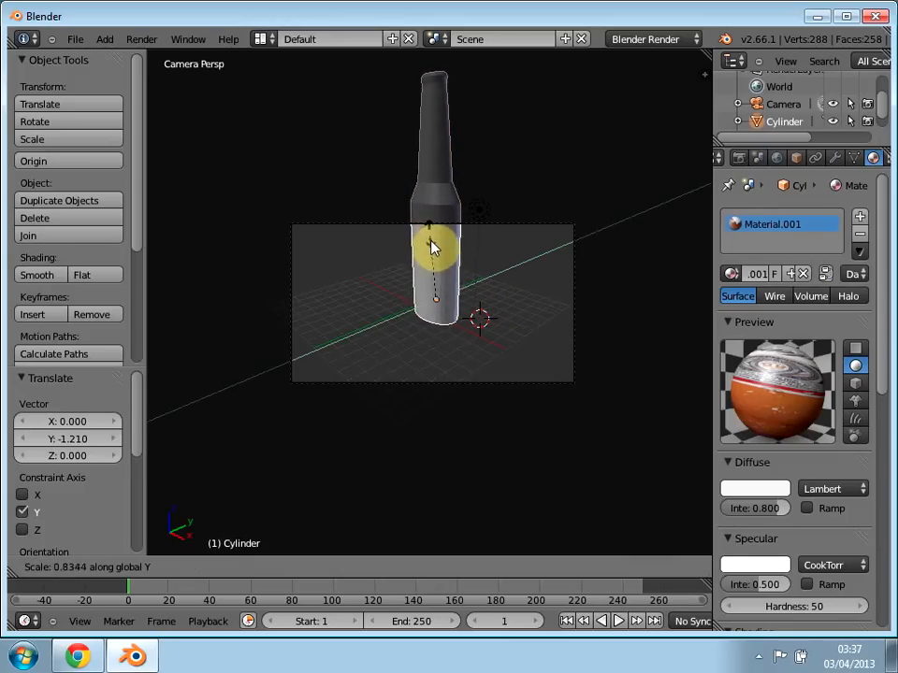
left_click(431, 226)
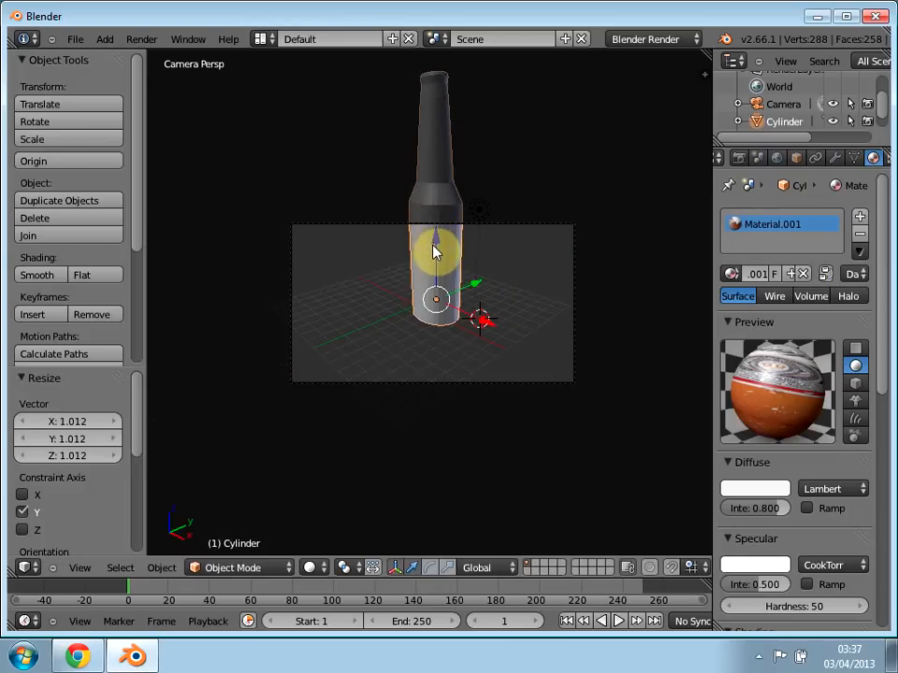
key("s")
key("z")
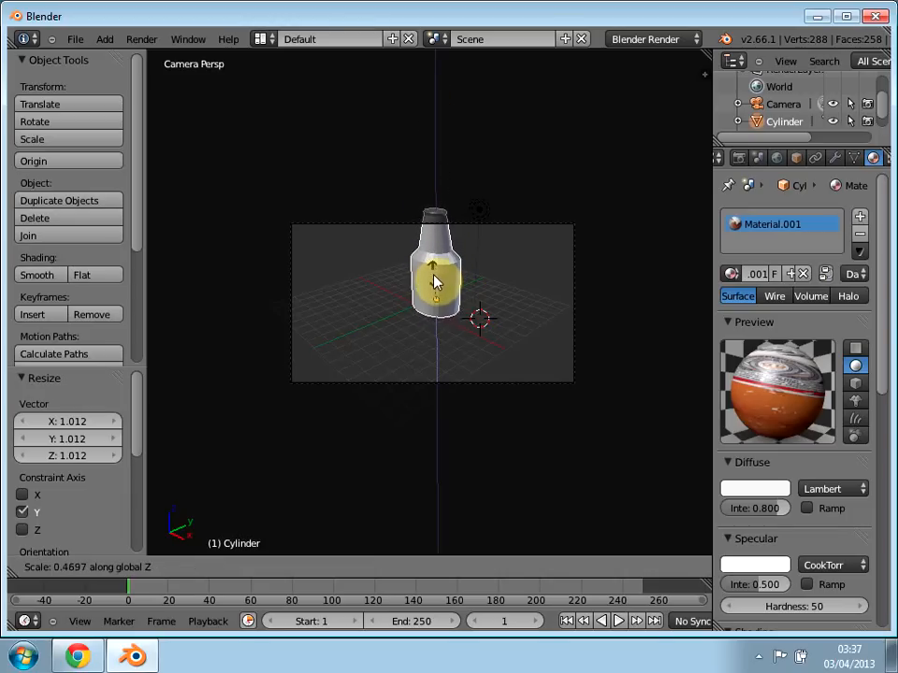
left_click(433, 270)
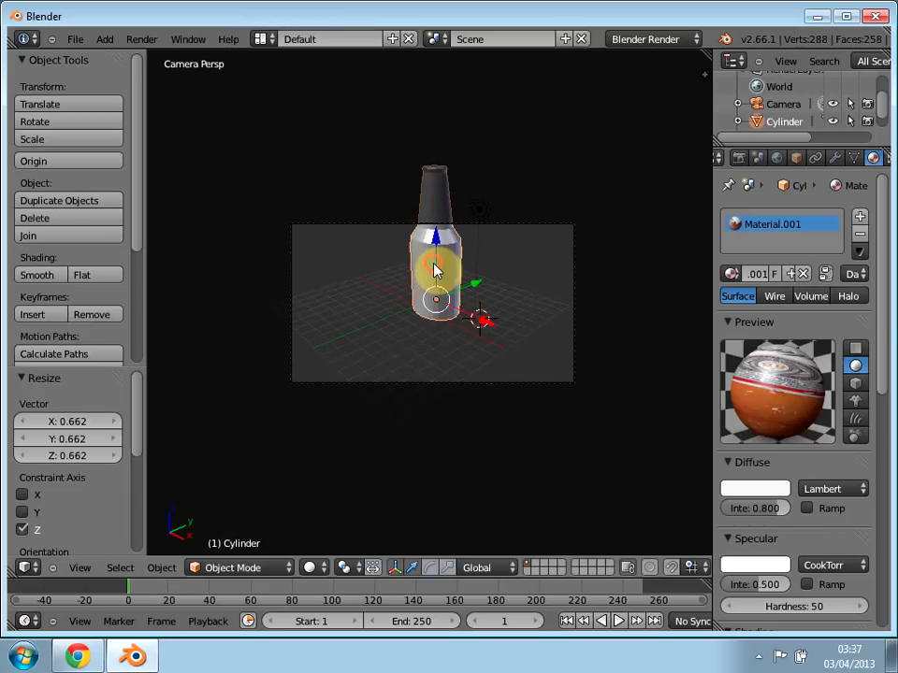
Step: Move the camera about -2.570 along Y away from the bottle and check the framing through it
right_click(404, 381)
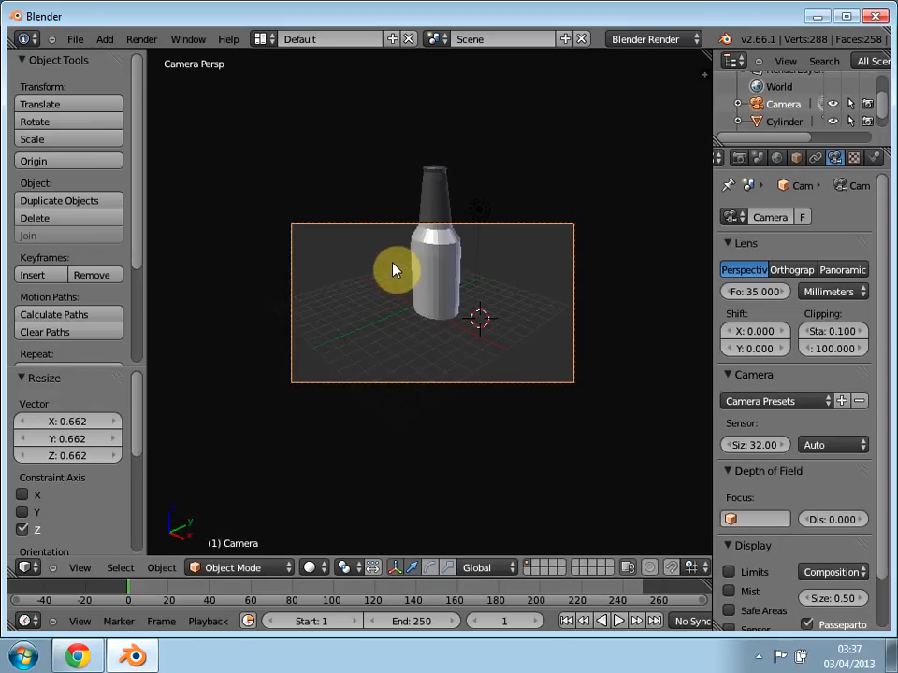
key("KP_0")
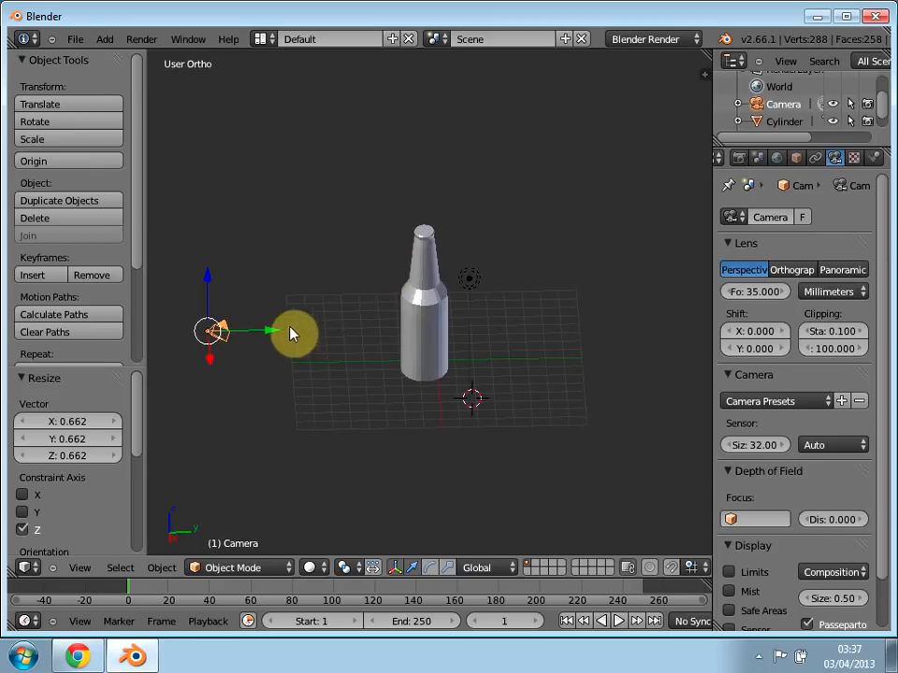
left_click_drag(276, 337, 222, 341)
key("KP_0")
Step: Raise the camera about 1.747 and another 0.546 along Z, checking through it that the whole bottle fits the frame
key("KP_0")
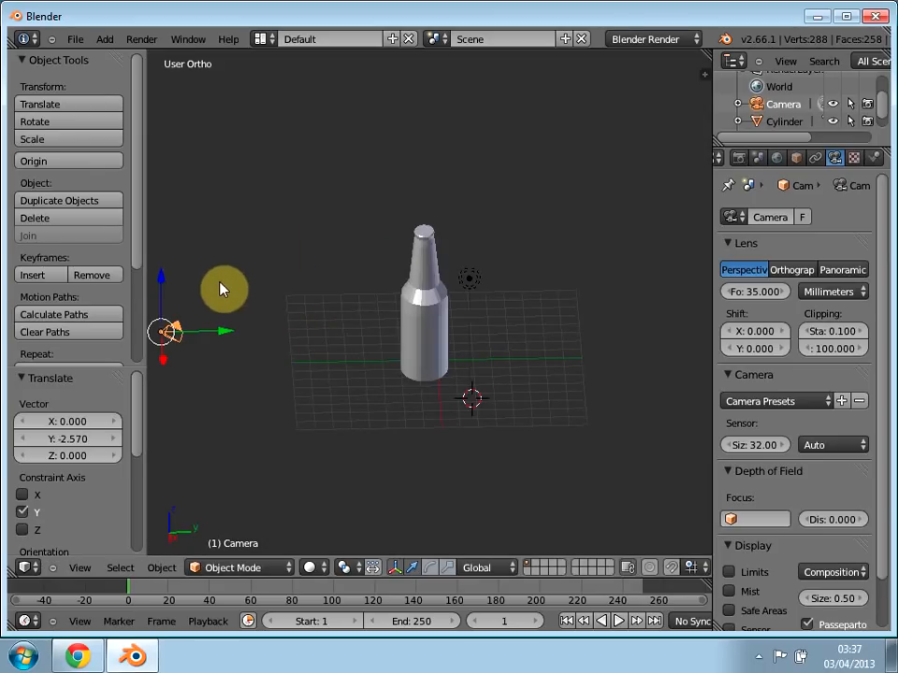
left_click_drag(165, 291, 164, 209)
key("KP_0")
key("KP_0")
key("KP_0")
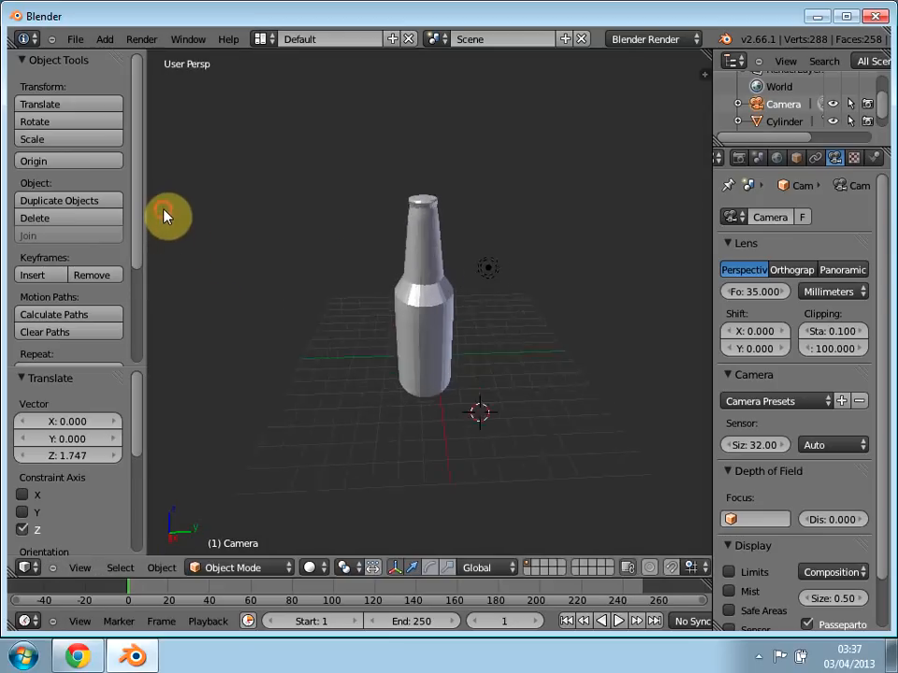
key("KP_0")
left_click_drag(160, 296, 171, 327)
key("KP_0")
key("KP_0")
left_click_drag(172, 245, 169, 226)
key("KP_0")
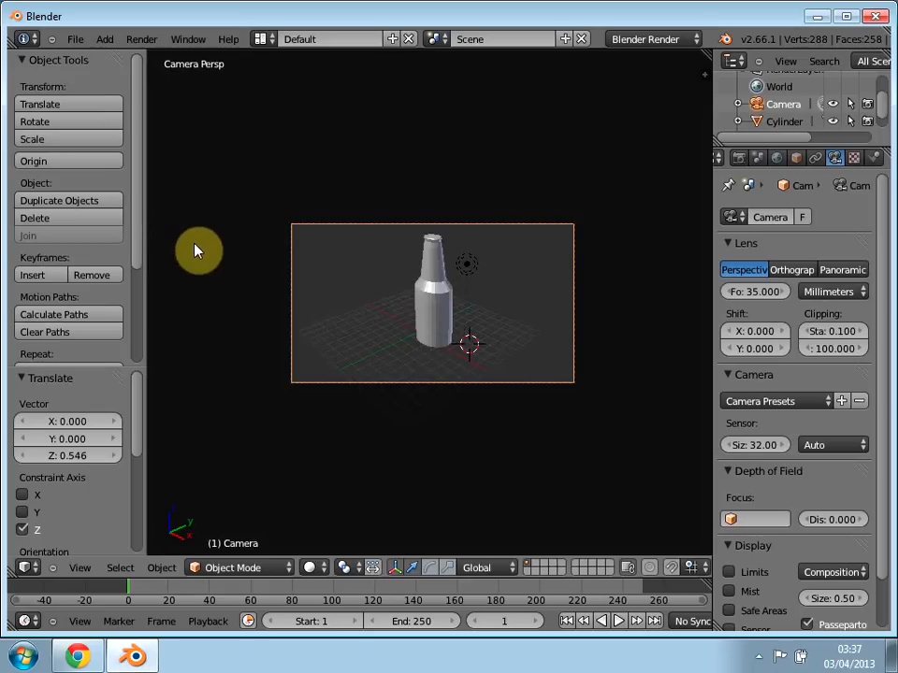
scroll(457, 337, "up", 2)
left_click(239, 568)
left_click(234, 552)
left_click(235, 568)
left_click(239, 551)
left_click(382, 440)
key("KP_0")
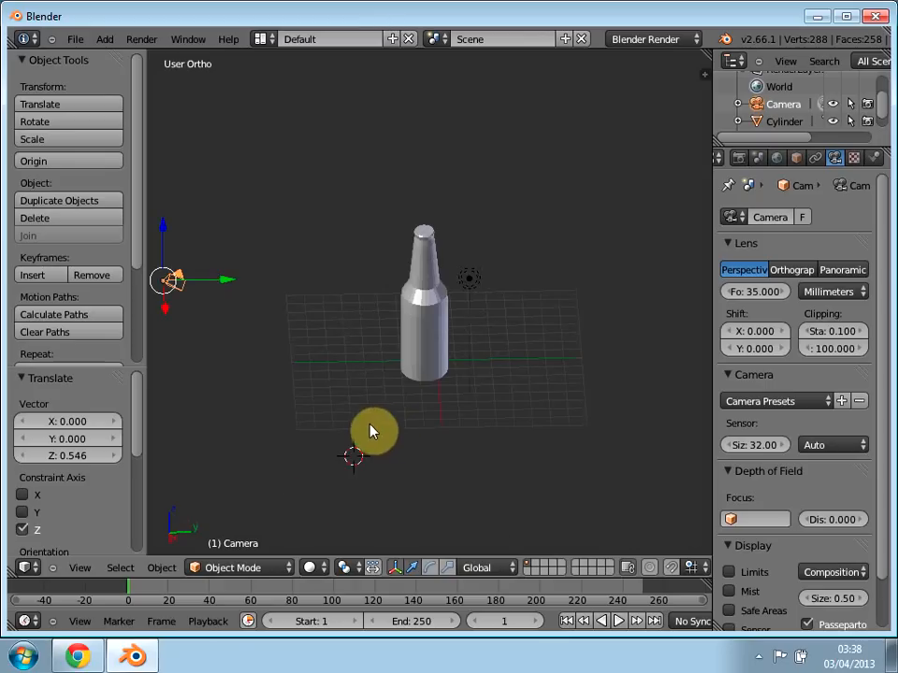
left_click(249, 568)
left_click(241, 465)
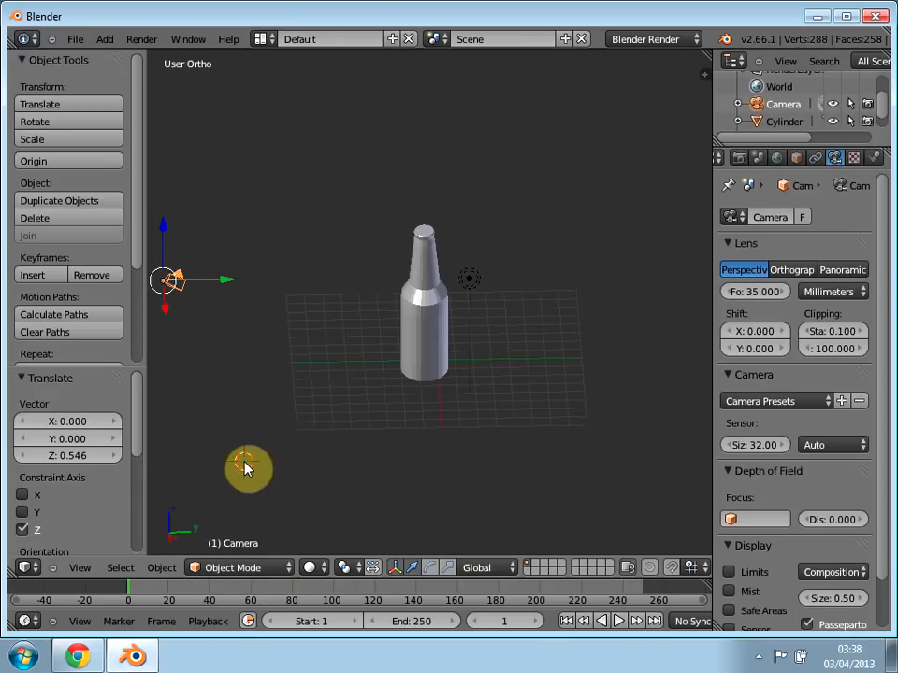
Step: Display the bottle in Texture Paint mode to inspect its label texture, and return to Object Mode
right_click(417, 331)
key("Tab")
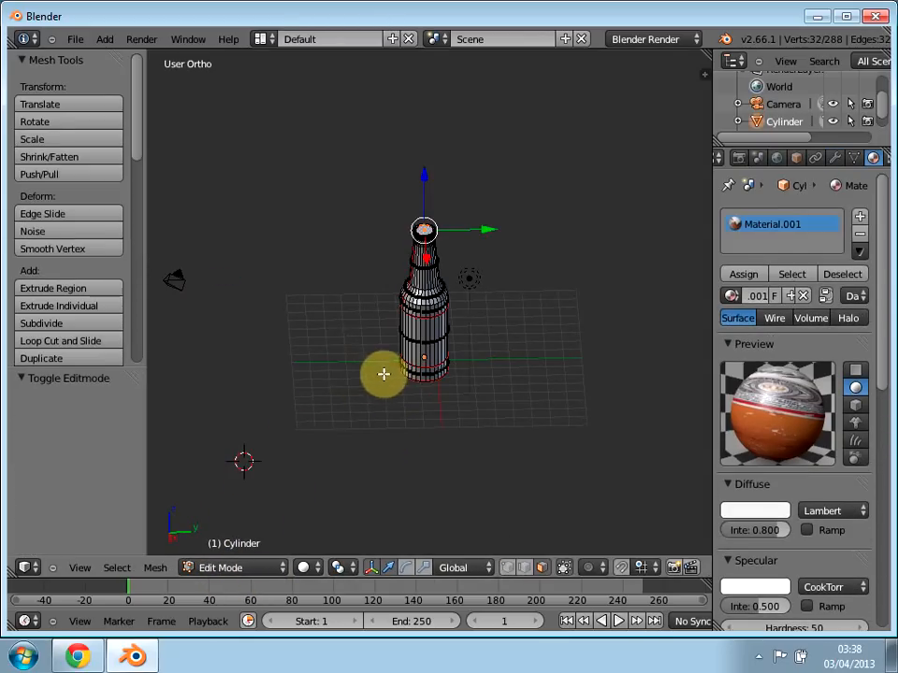
left_click(237, 476)
mouse_move(402, 419)
middle_mouse_down()
mouse_move(251, 345)
mouse_move(208, 402)
mouse_move(291, 429)
mouse_move(485, 361)
mouse_move(473, 393)
mouse_move(361, 417)
mouse_move(300, 410)
mouse_move(416, 367)
middle_mouse_up()
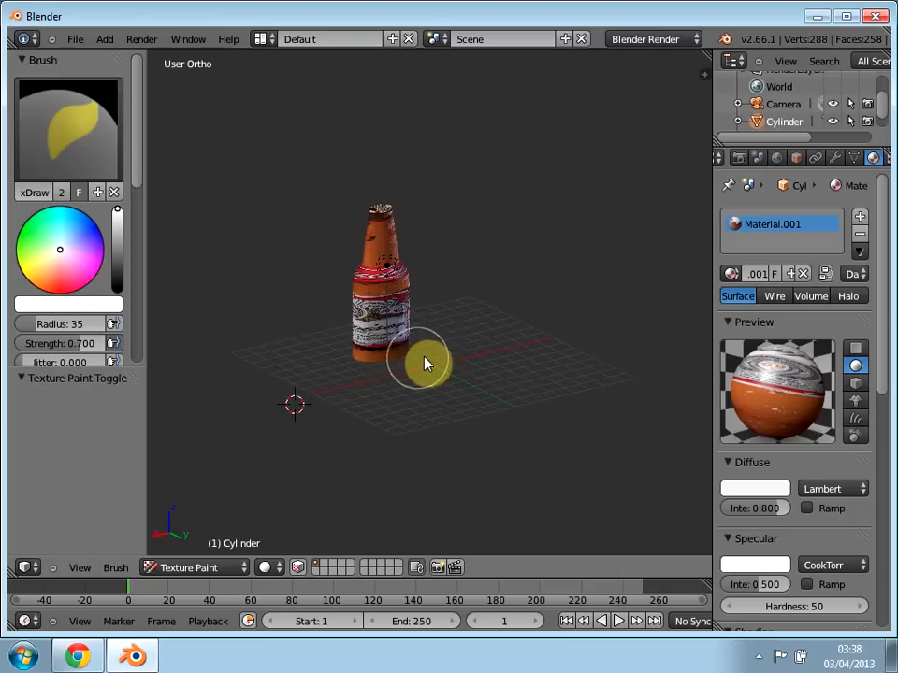
left_click(199, 568)
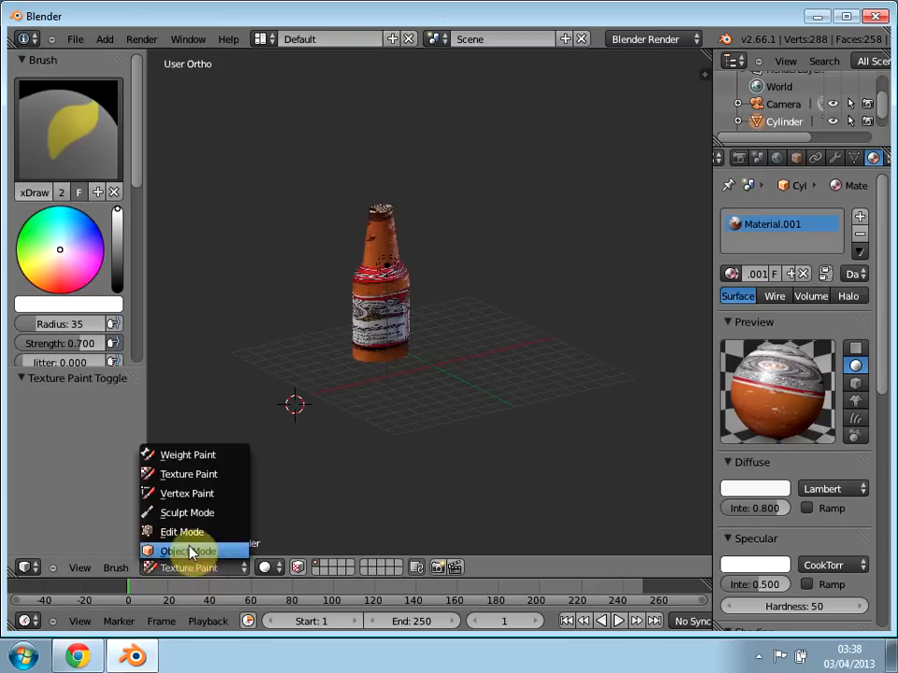
left_click(188, 552)
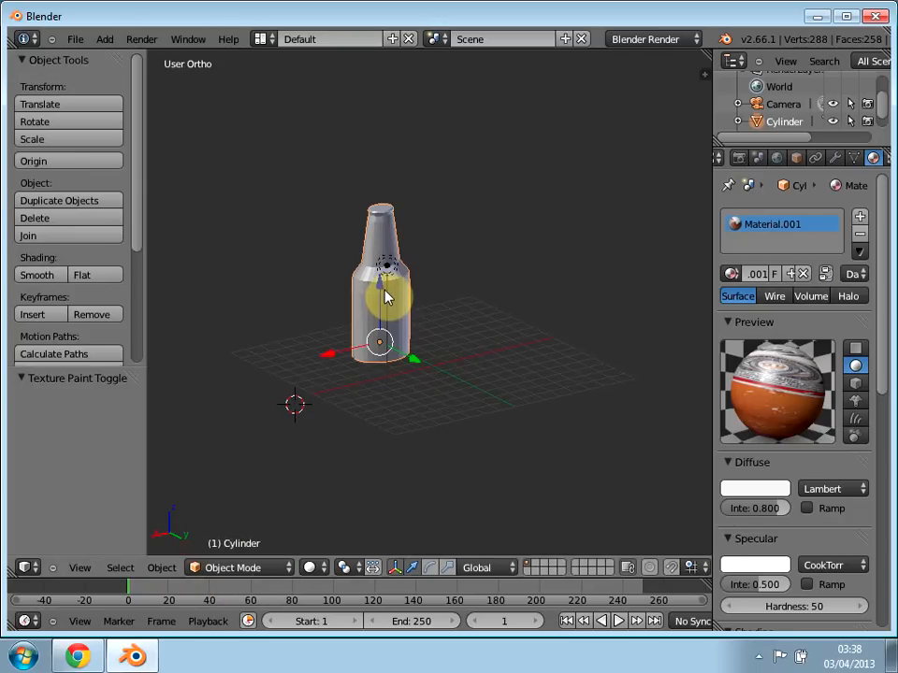
Step: Scale the bottle by about 1.038 along Y and stretch it taller along Z
key("s")
key("y")
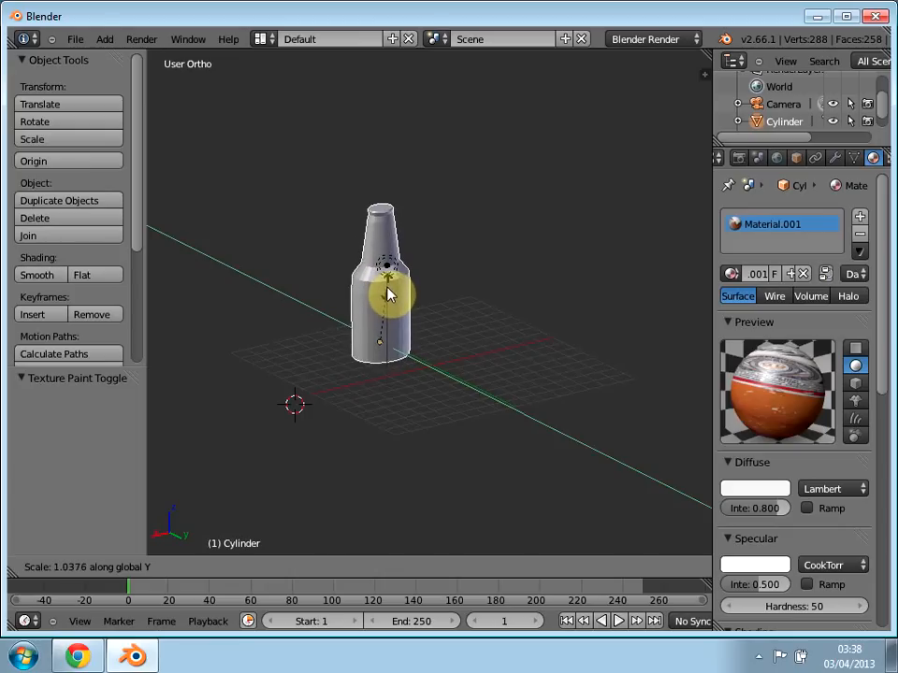
left_click(388, 296)
key("s")
key("z")
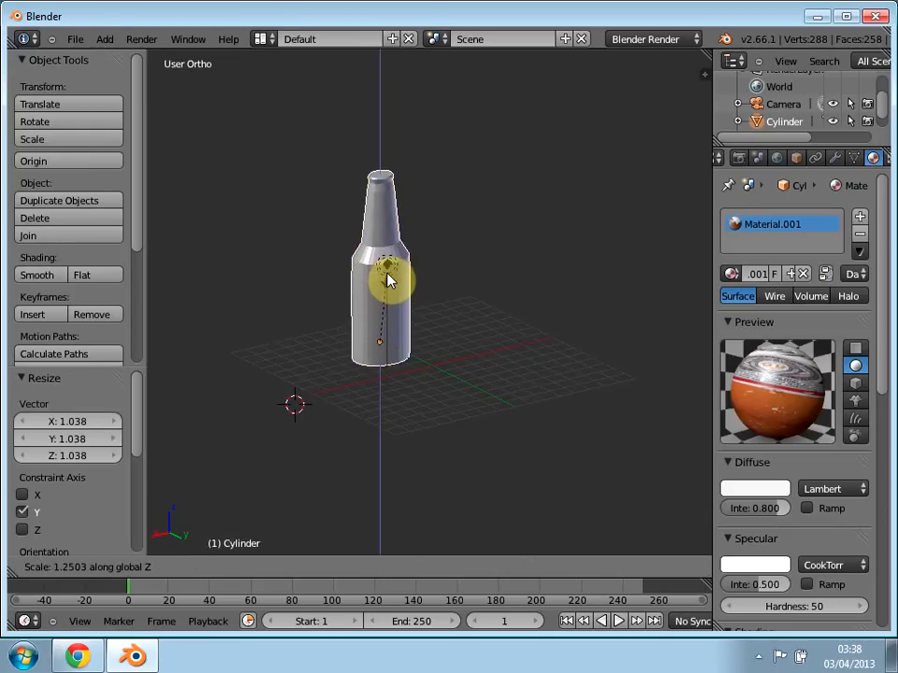
left_click(383, 271)
Step: Move the bottle about -1.137 along X and check its placement through the camera
mouse_move(420, 370)
left_mouse_down()
mouse_move(454, 395)
mouse_move(388, 391)
mouse_move(387, 376)
mouse_move(406, 383)
left_mouse_up()
key("KP_5")
middle_click_drag(407, 382, 416, 280)
key("KP_0")
key("KP_0")
key("KP_0")
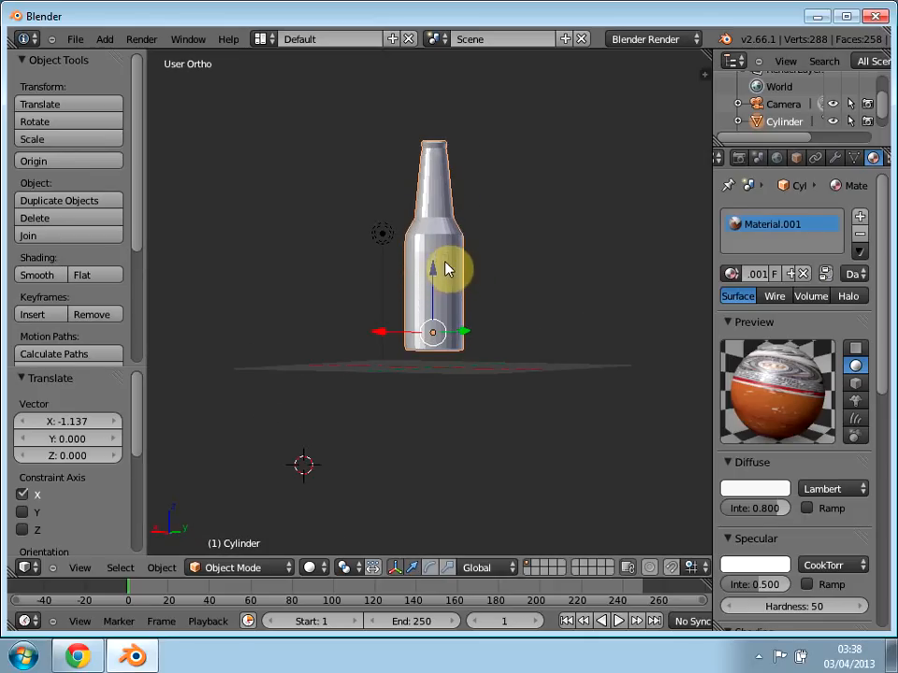
Step: Lower the bottle about 0.629 along Z onto the grid and centre it along Y and about -1.578 along X
left_click_drag(432, 270, 427, 307)
middle_click_drag(426, 307, 341, 388)
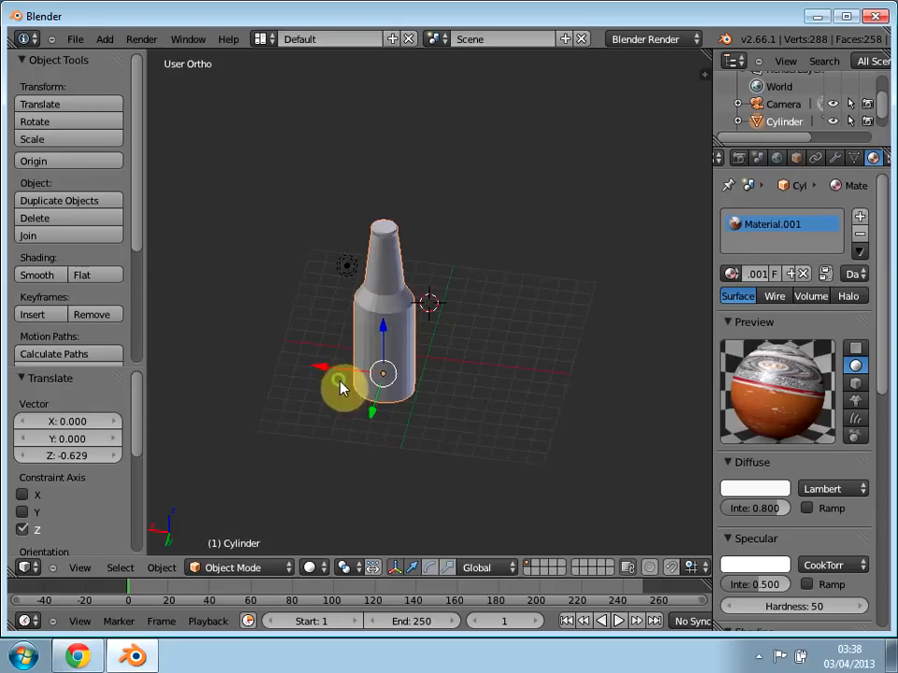
left_click_drag(369, 421, 358, 346)
key("KP_0")
key("KP_0")
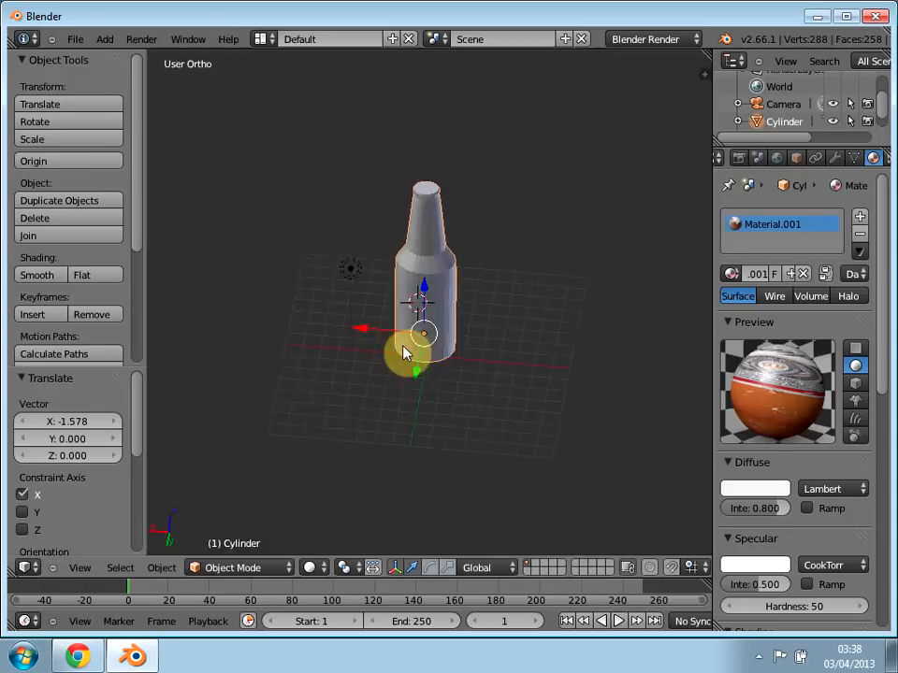
Step: Move the camera back along Y, raise it about 4.905 along Z and check the framing through it
middle_click_drag(311, 377, 497, 463)
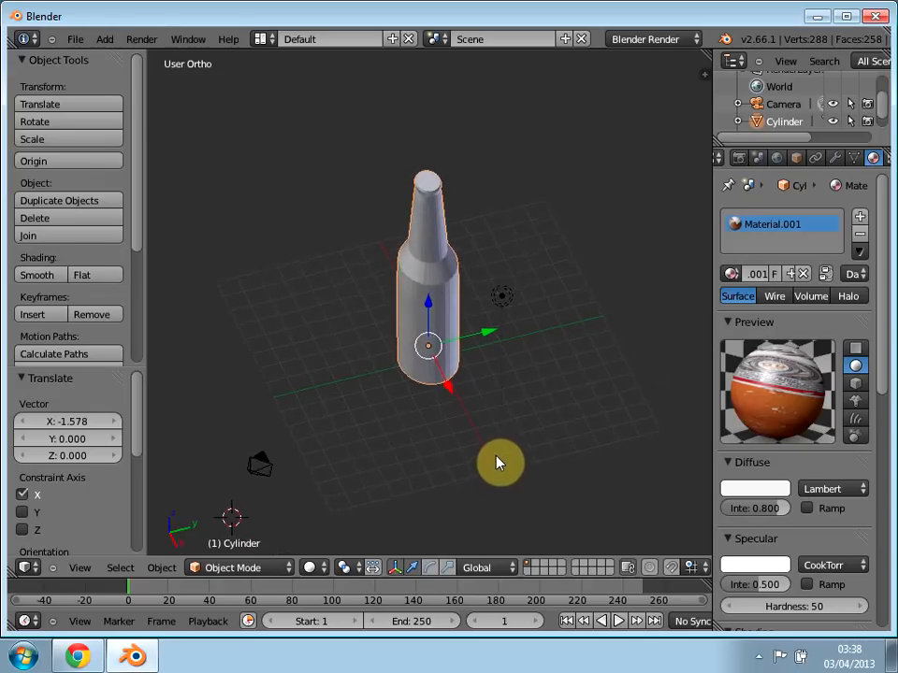
right_click(256, 456)
left_click_drag(304, 465, 194, 461)
key("g")
key("z")
left_click(179, 375)
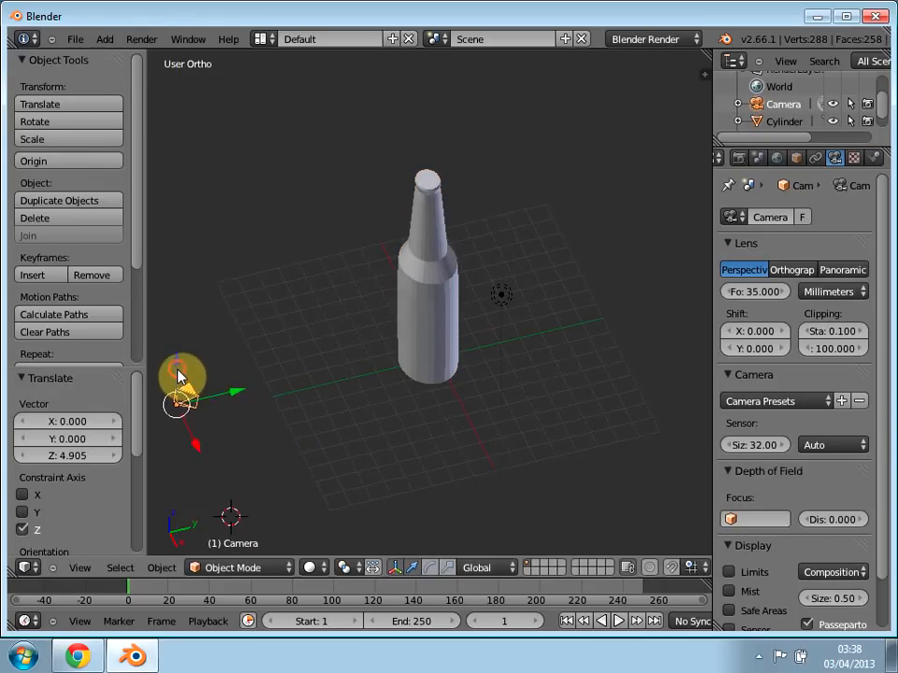
key("KP_5")
key("KP_0")
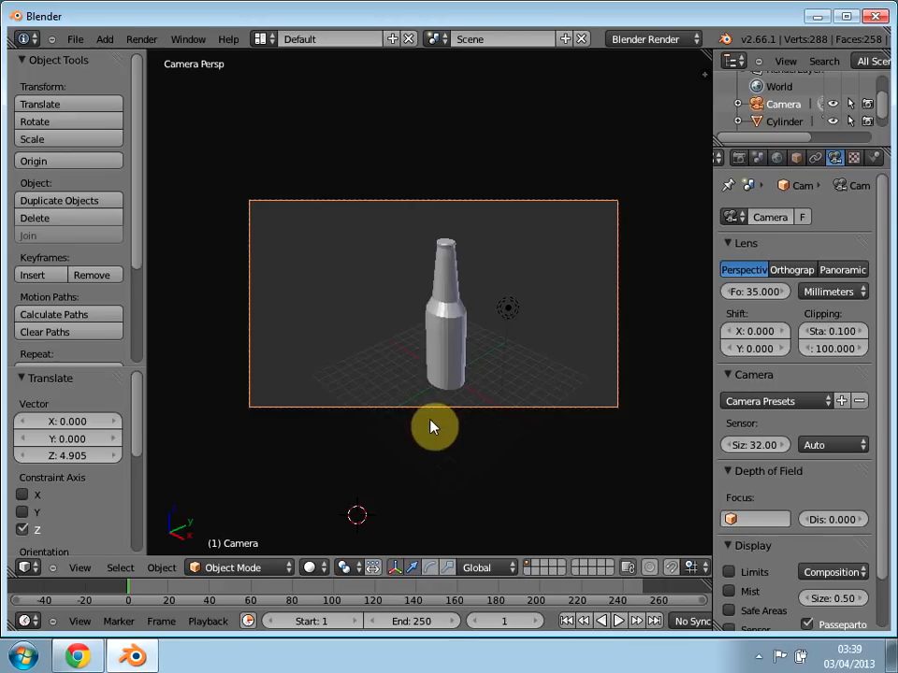
Step: Shift the camera along X and about -1.672 along Y, and check the framing through it
key("KP_0")
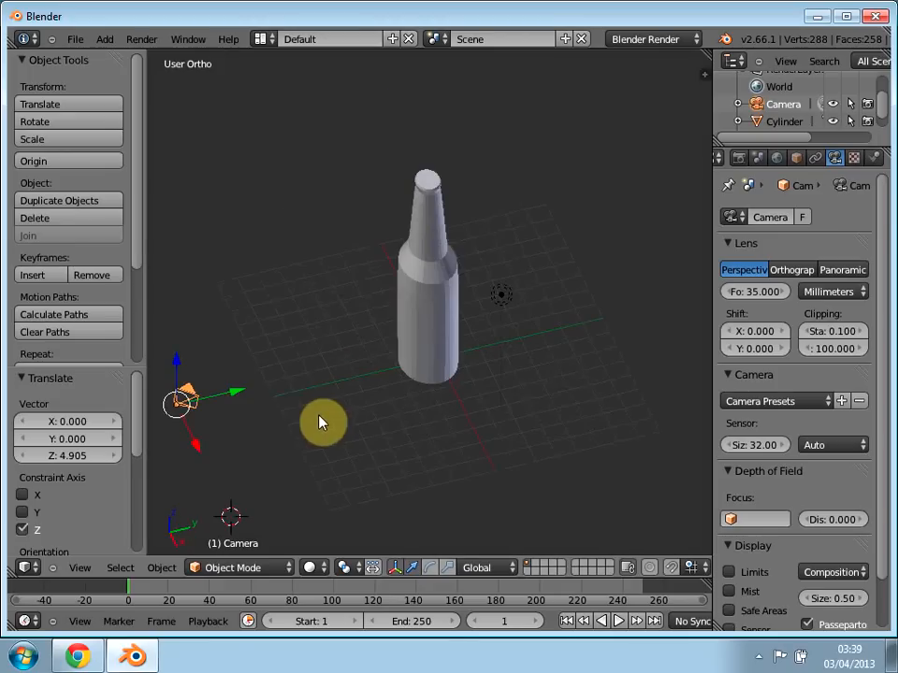
key("g")
key("x")
left_click(241, 418)
key("g")
key("y")
left_click(212, 438)
key("KP_0")
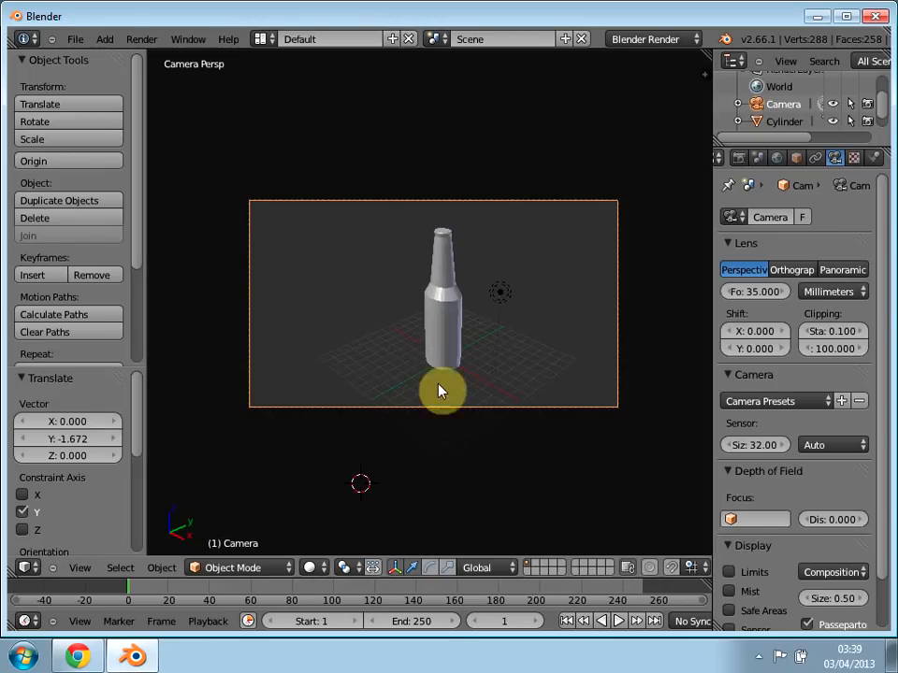
key("KP_0")
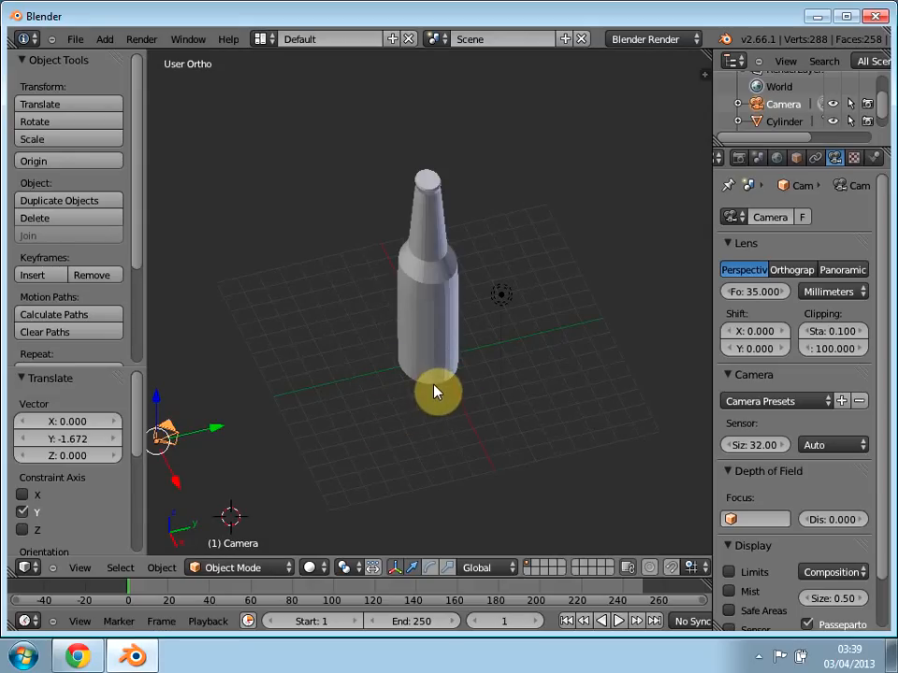
Step: Reset the 3D cursor to the world origin and add a plane mesh there
key("shift+c")
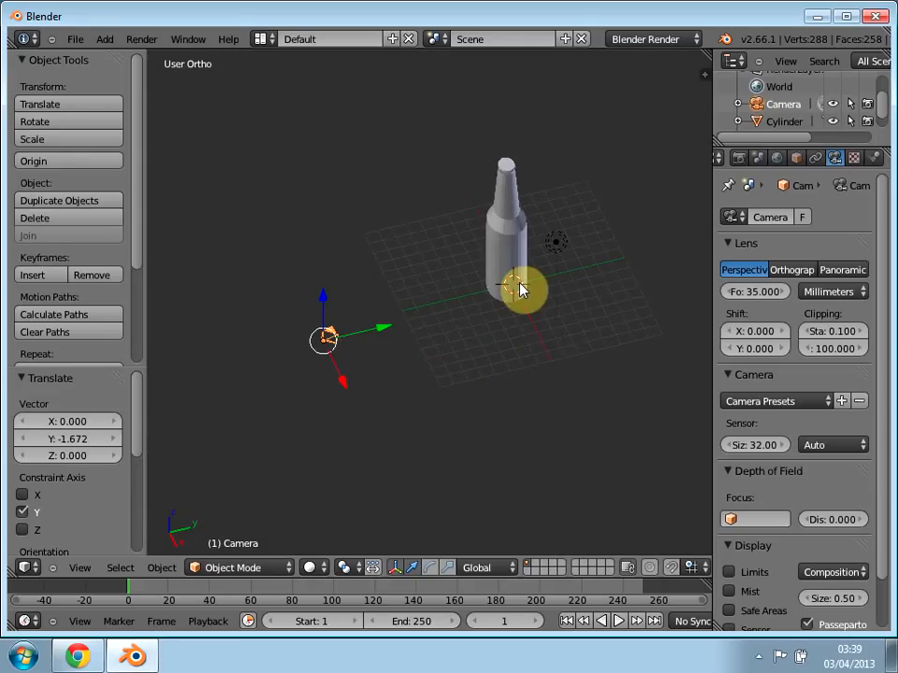
key("shift+a")
mouse_move(480, 285)
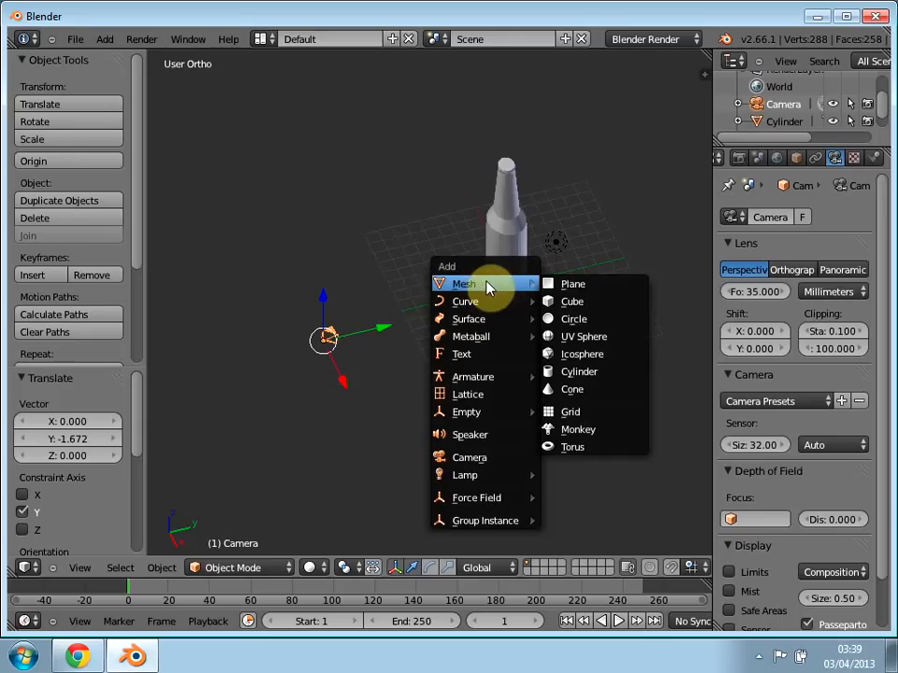
left_click(582, 285)
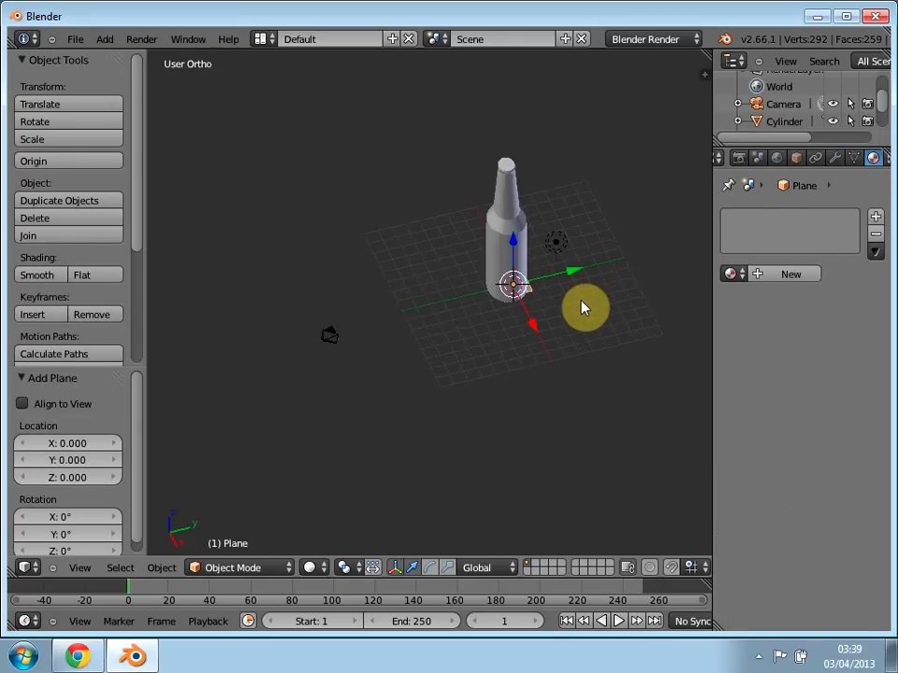
Step: Scale the plane up by about 5.949 as a floor under the bottle and raise it about 0.083 along Z
key("s")
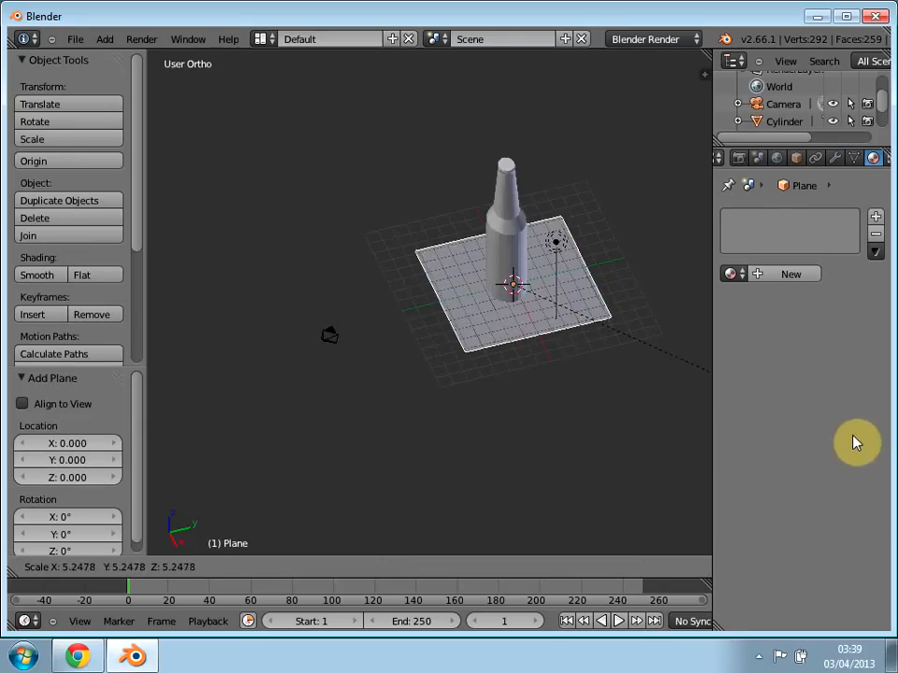
left_click(877, 491)
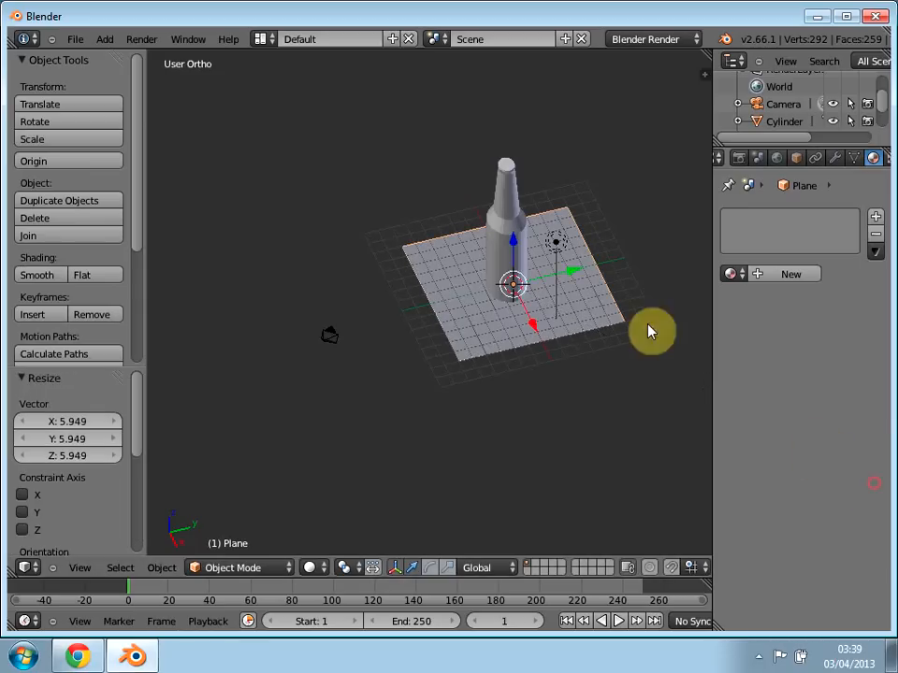
key("g")
key("z")
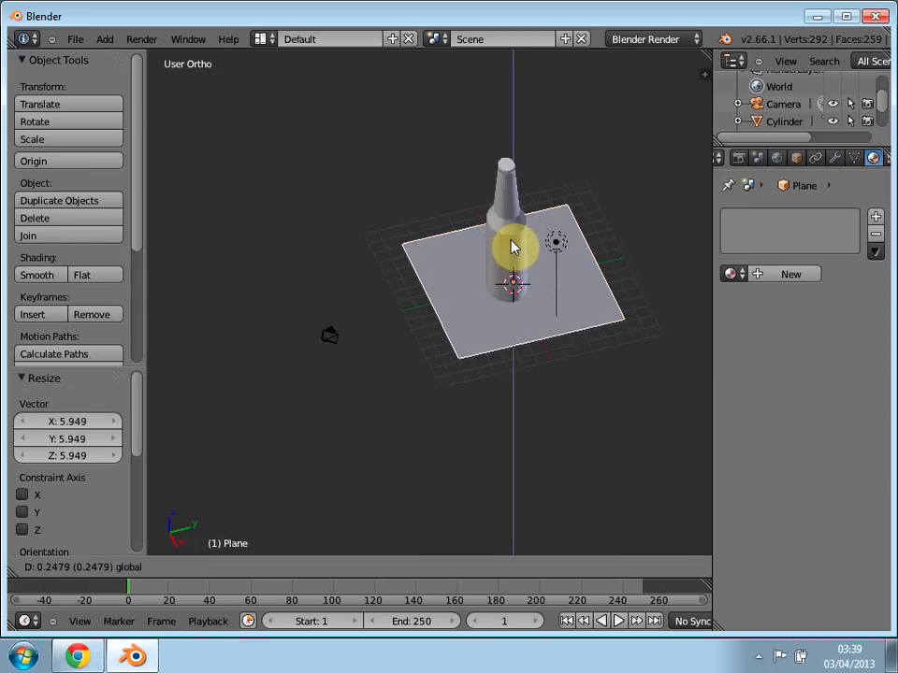
left_click(511, 246)
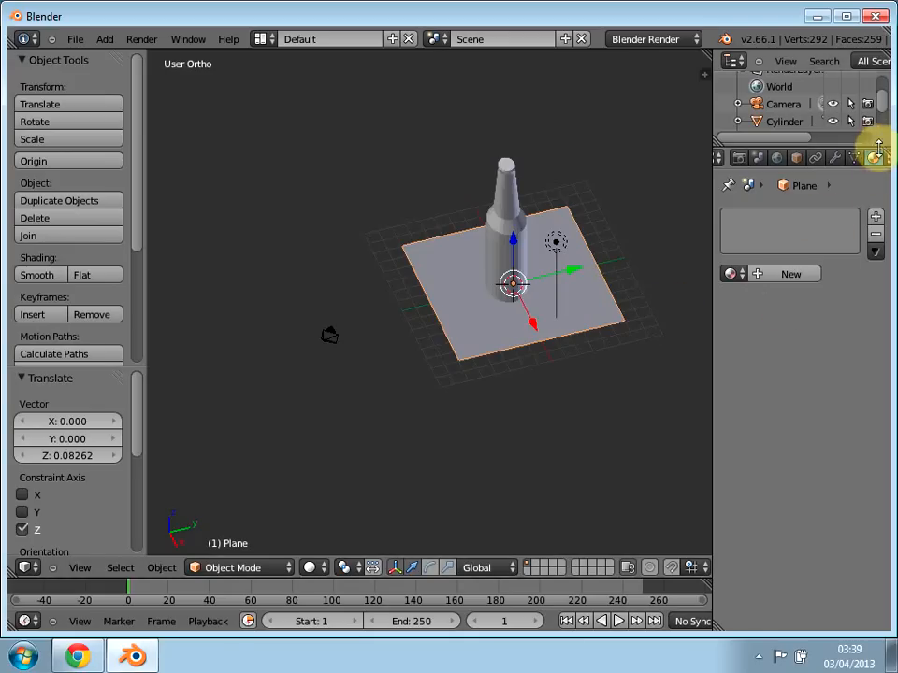
Step: Give the floor plane a new material with an orange diffuse colour
left_click(794, 276)
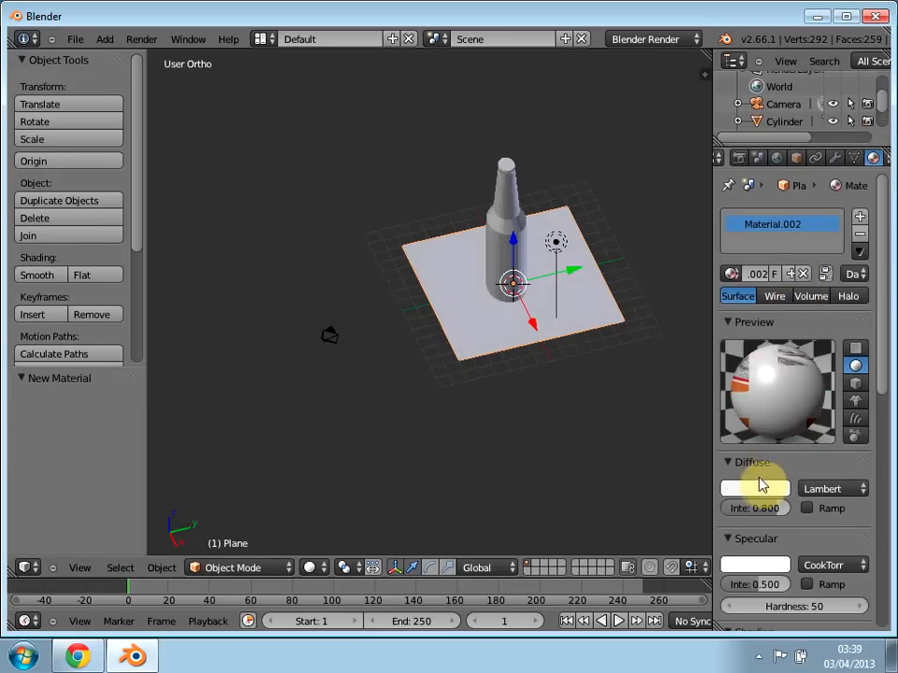
left_click(754, 488)
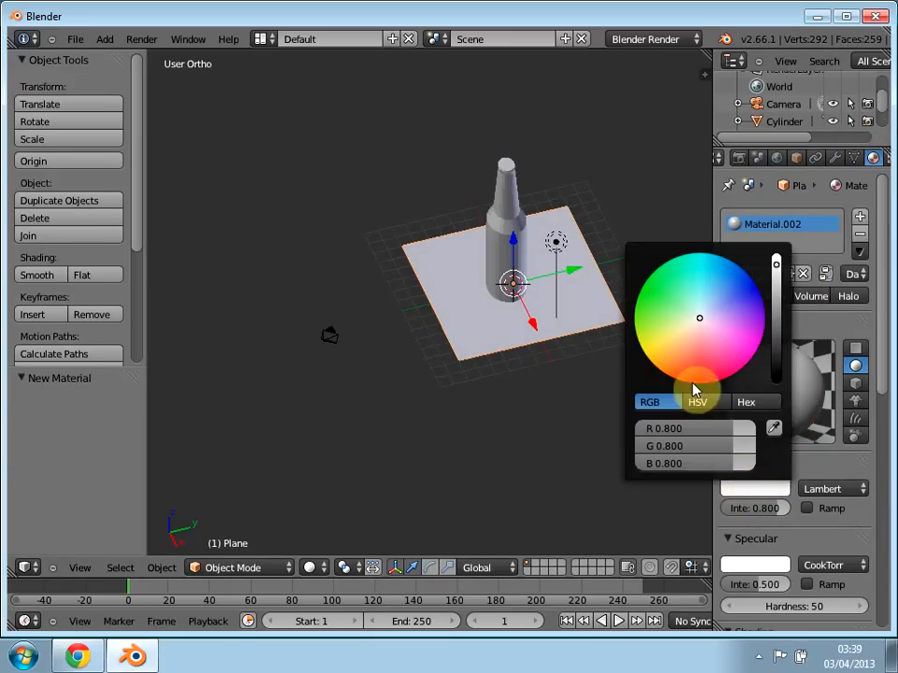
left_click_drag(688, 360, 684, 388)
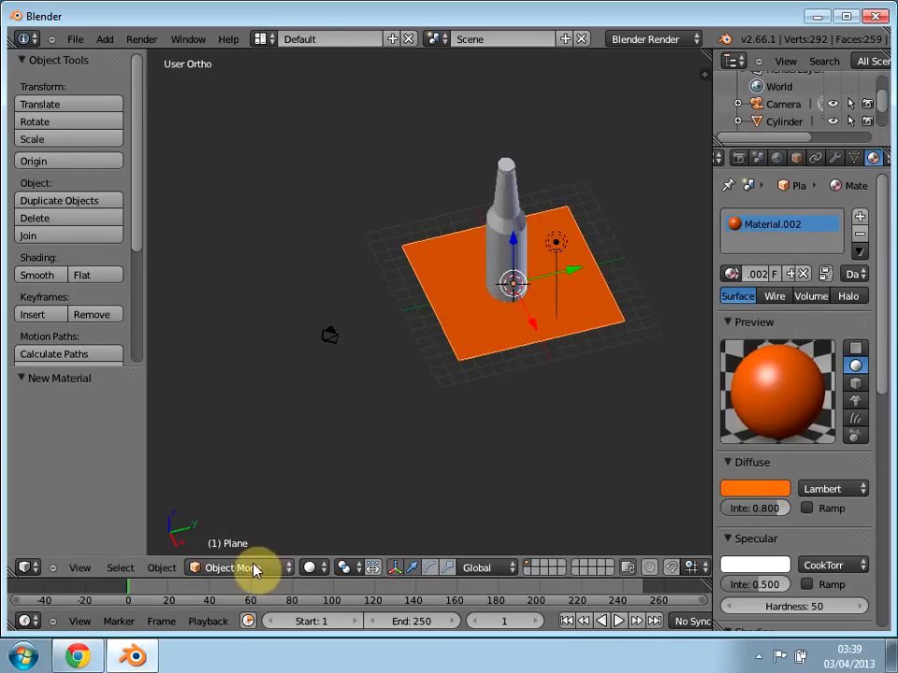
left_click(251, 568)
left_click(249, 475)
middle_click_drag(361, 473, 291, 525)
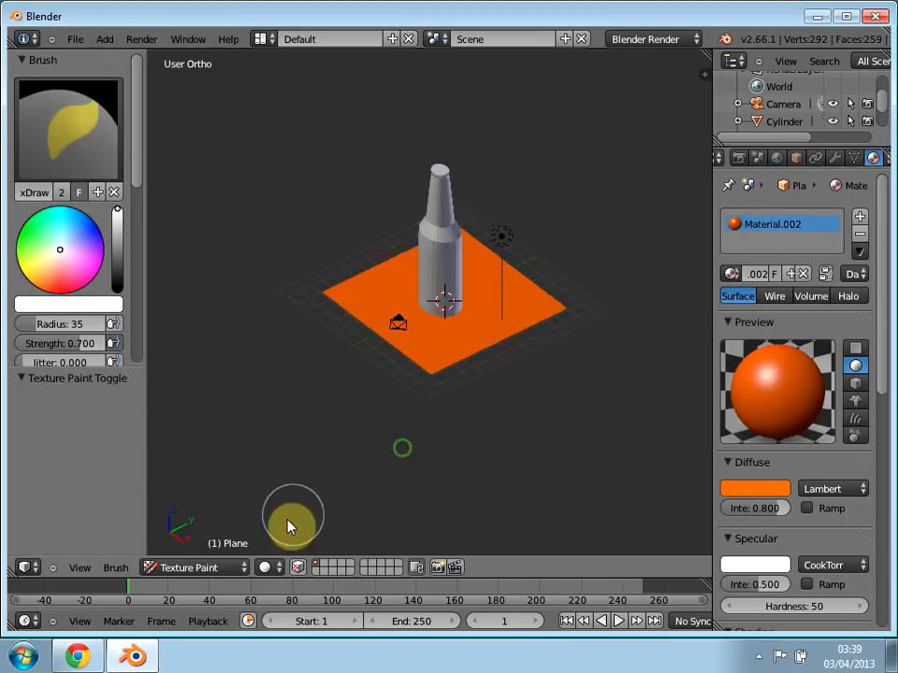
left_click(214, 568)
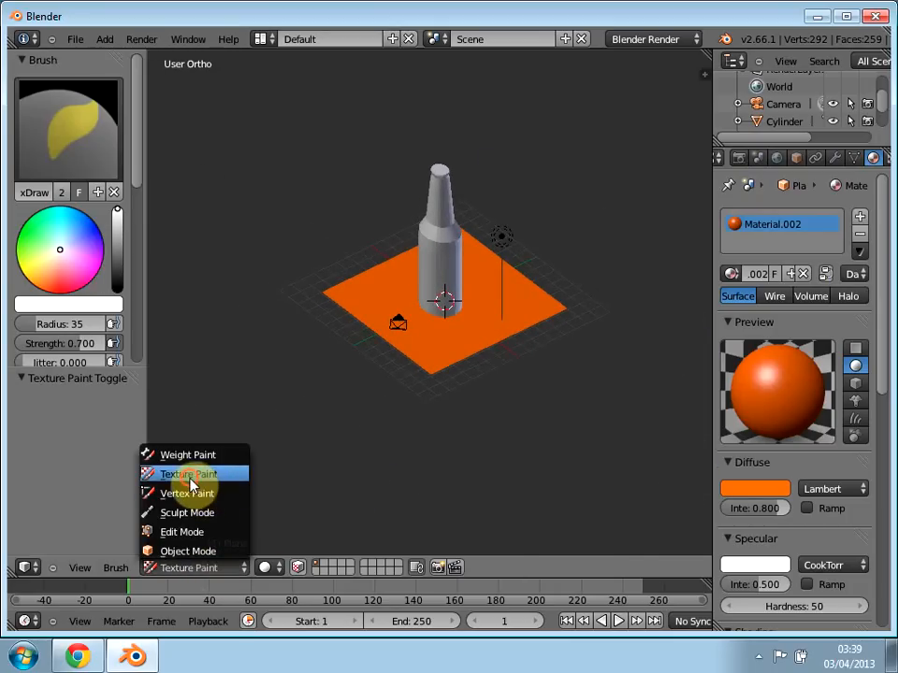
left_click(201, 551)
Step: Enter Edit Mode on the floor plane and add a second plane near the camera at about X 22.751, Z 20.781
left_click(221, 570)
left_click(224, 535)
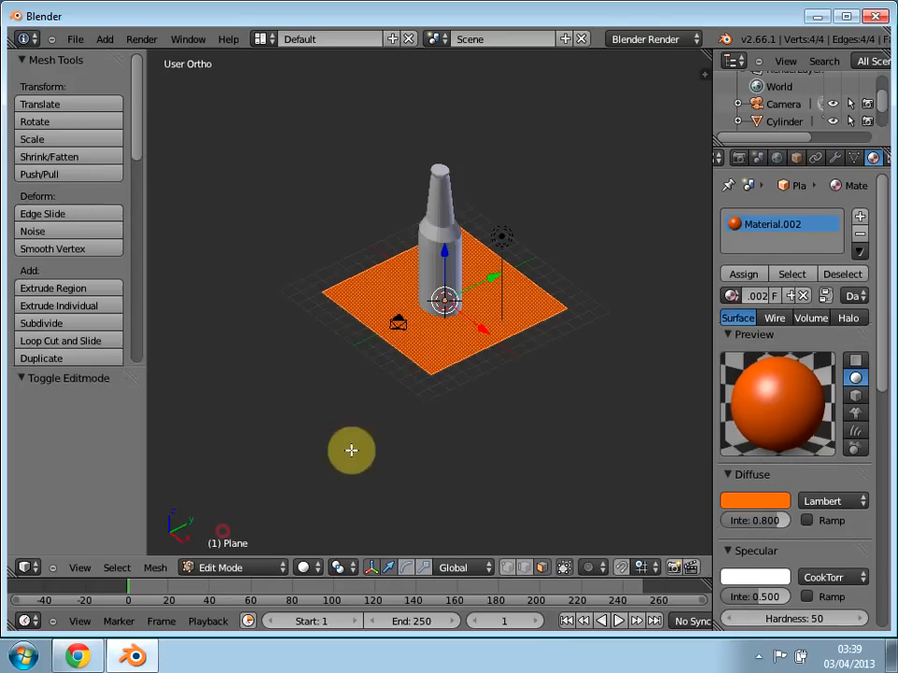
key("KP_1")
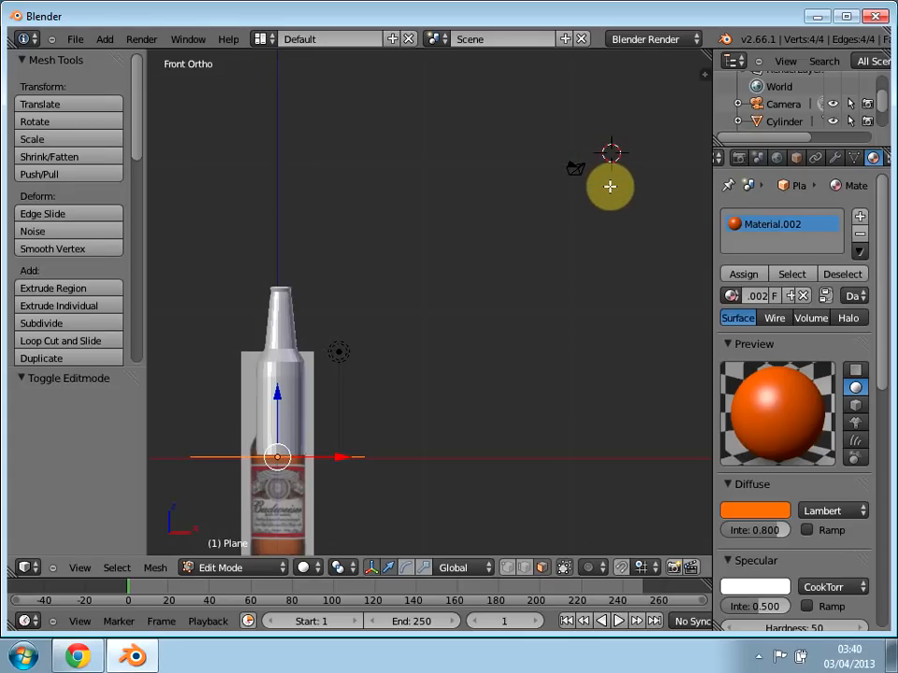
key("shift+a")
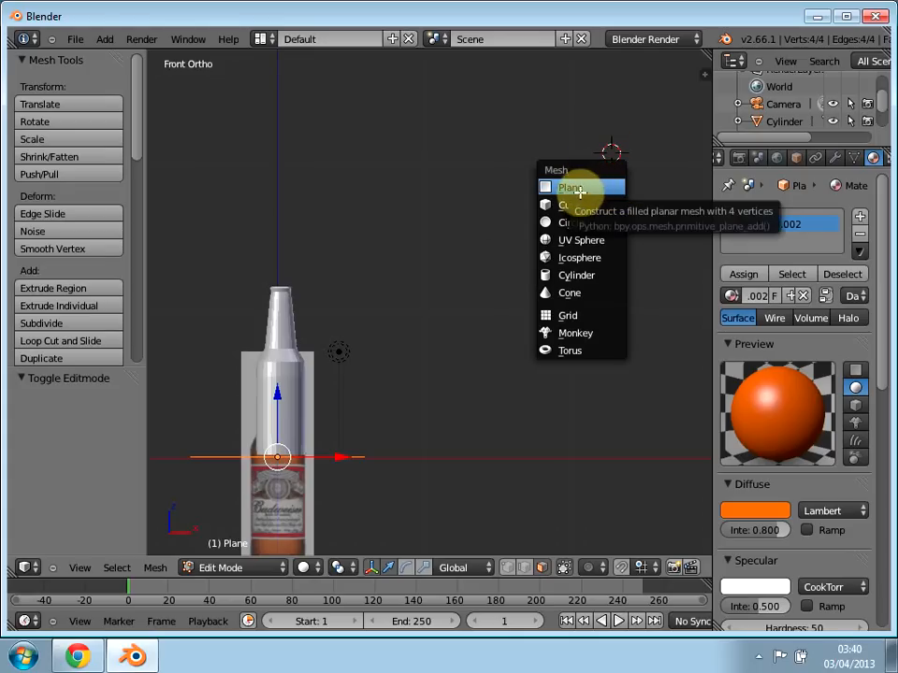
left_click(572, 188)
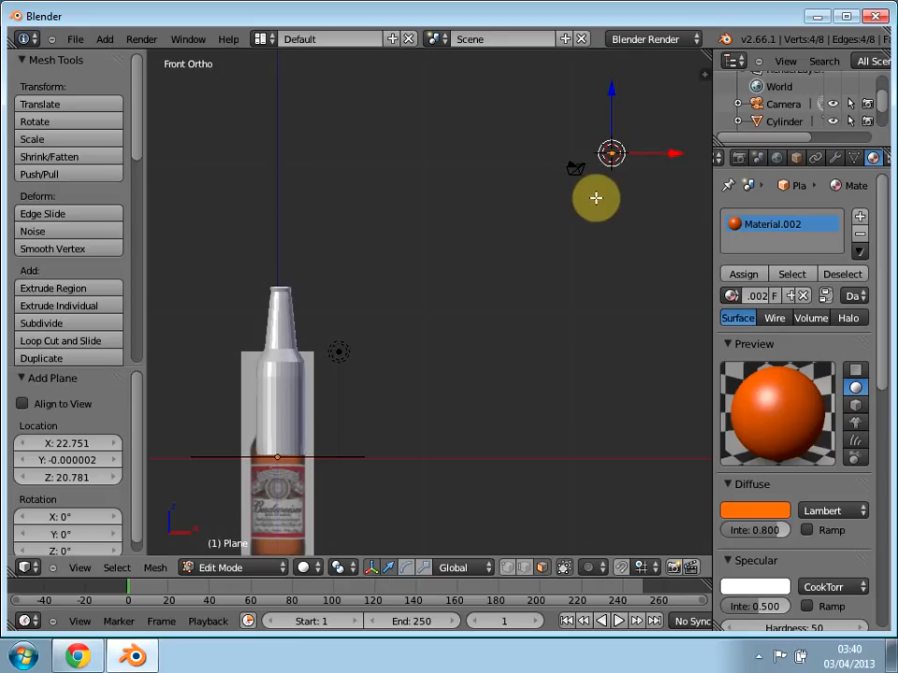
Step: Rotate the new plane in the front view and move it about -22.875 along Y towards the camera
key("r")
left_click(585, 160)
middle_click_drag(580, 168, 643, 295)
left_click_drag(648, 285, 311, 301)
middle_click_drag(300, 356, 408, 405)
Step: Rotate the small plane about 27.13° to face the bottle and shift it about 1.253 along Y
key("r")
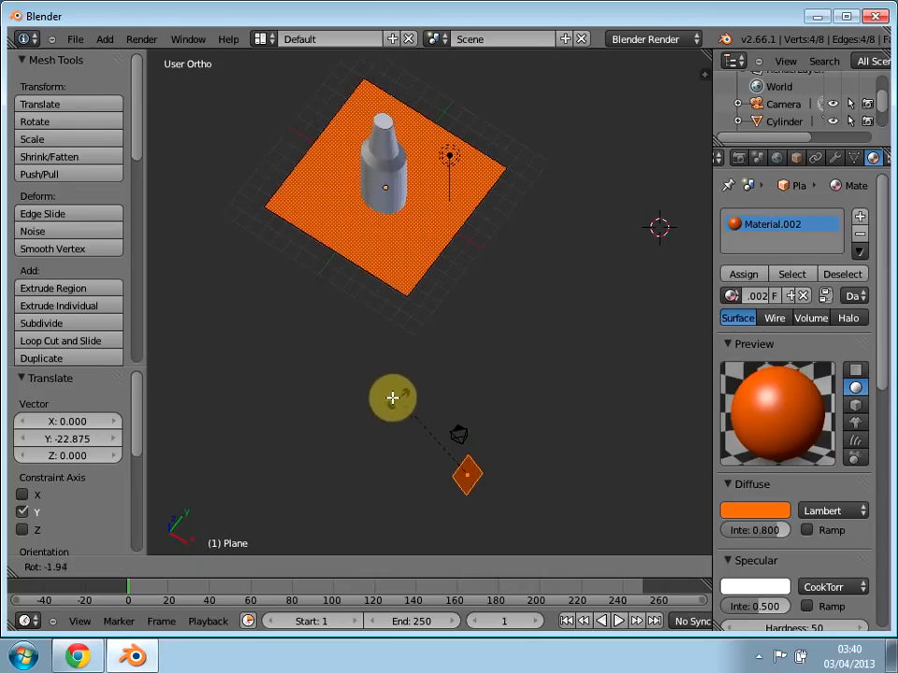
left_click(458, 433)
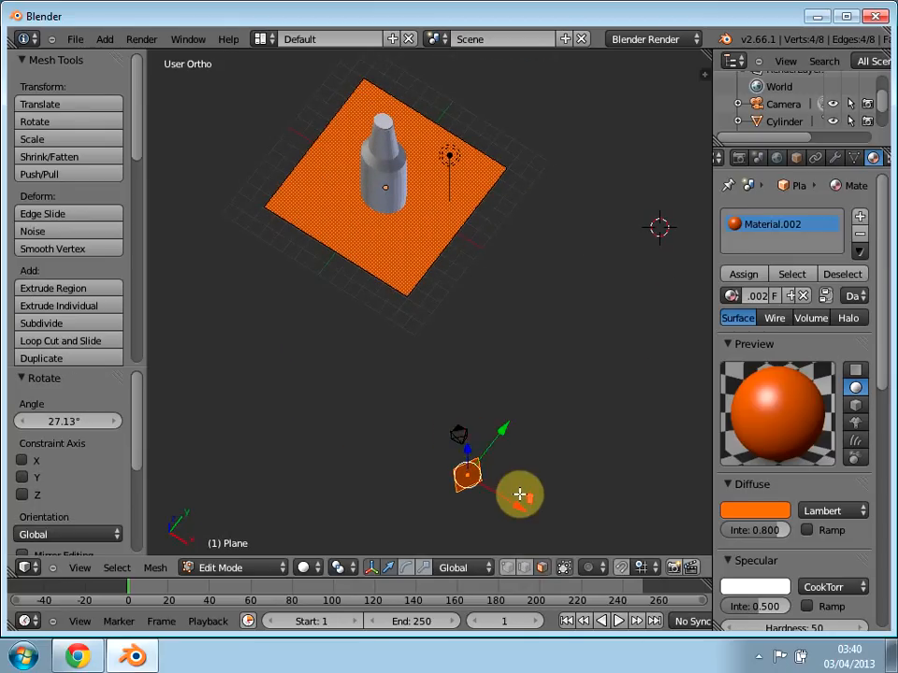
scroll(501, 505, "up", 4)
scroll(491, 505, "down", 2)
middle_click_drag(498, 515, 601, 405)
left_click_drag(658, 286, 655, 263)
middle_click_drag(578, 356, 524, 365)
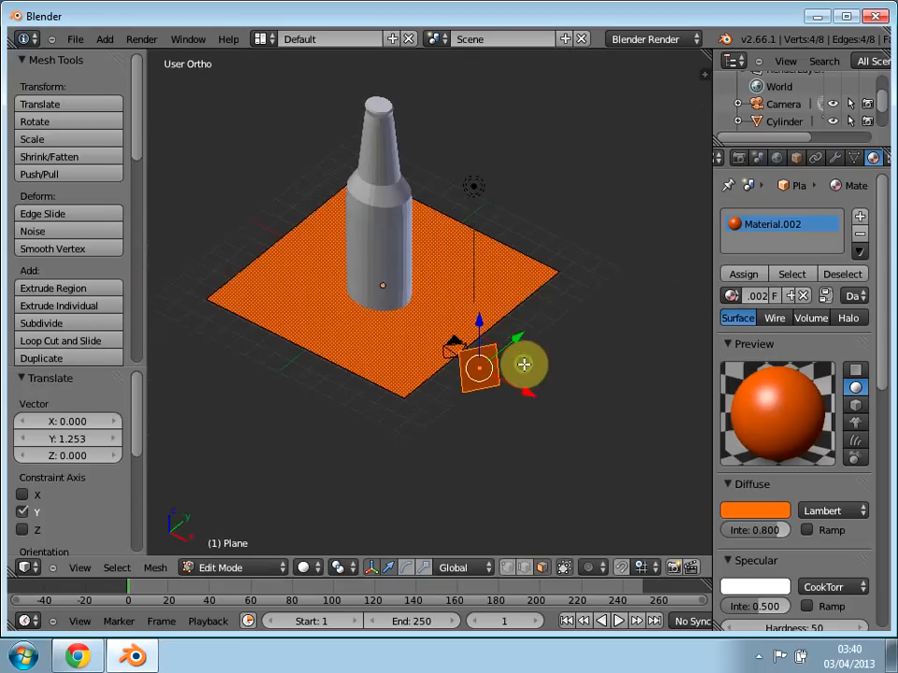
Step: Scale the tilted plane up by about 6.504, deselect everything and return to Object Mode
key("s")
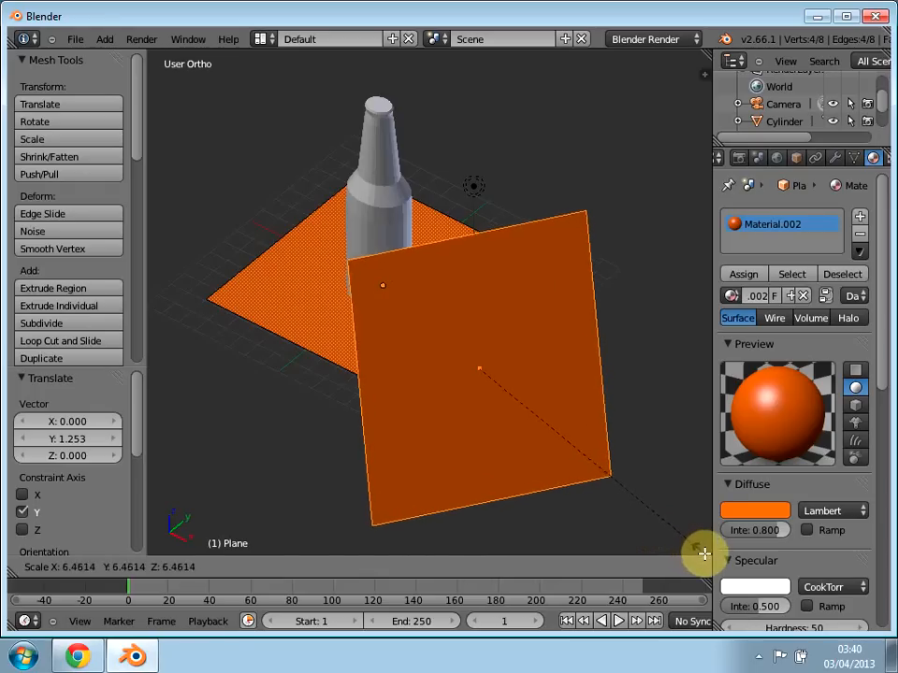
left_click(700, 545)
mouse_move(353, 485)
middle_mouse_down()
mouse_move(345, 492)
mouse_move(465, 467)
mouse_move(361, 499)
middle_mouse_up()
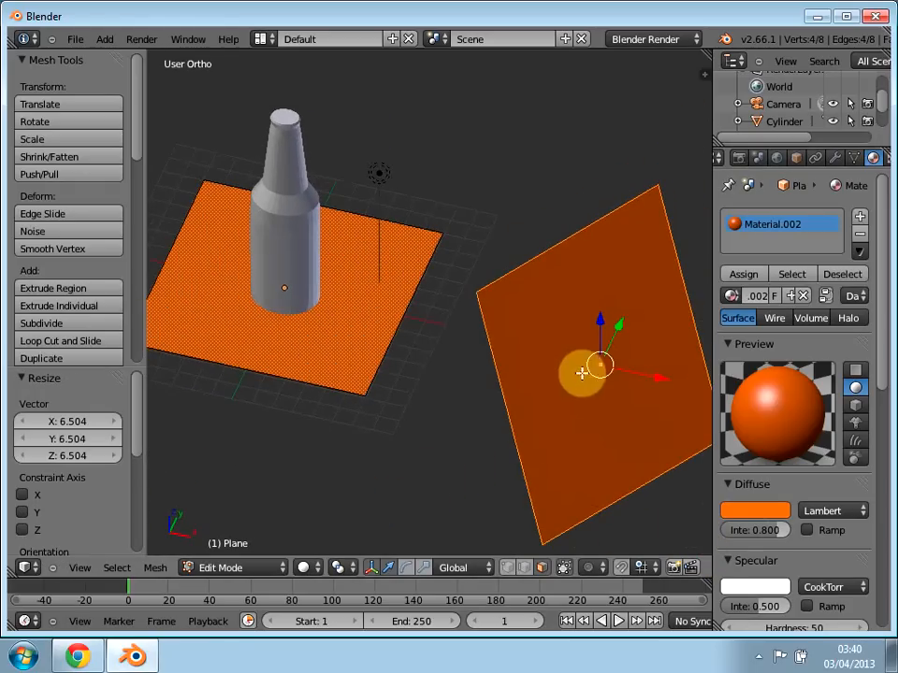
key("a")
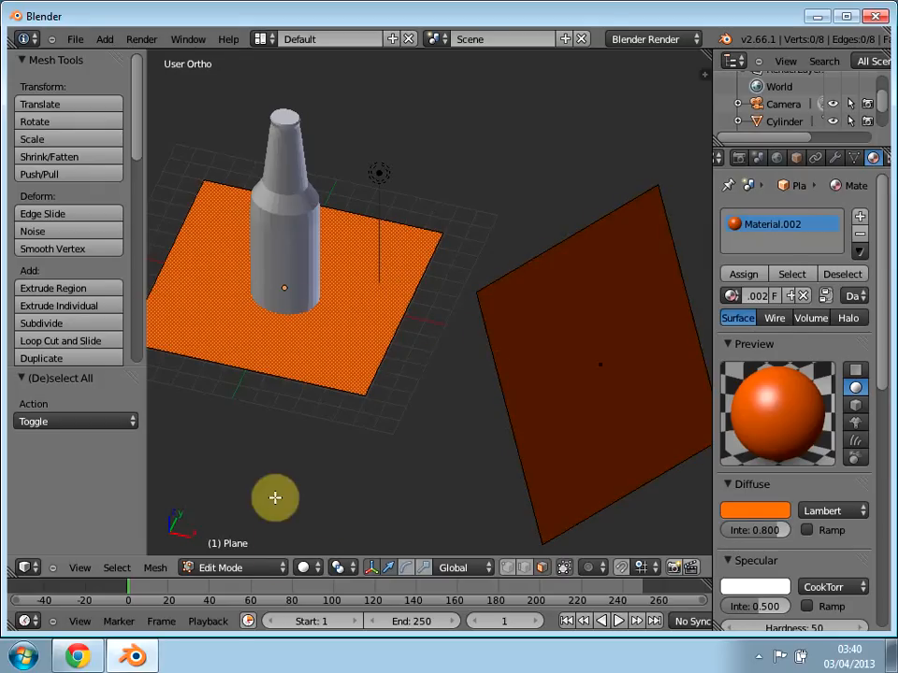
key("Tab")
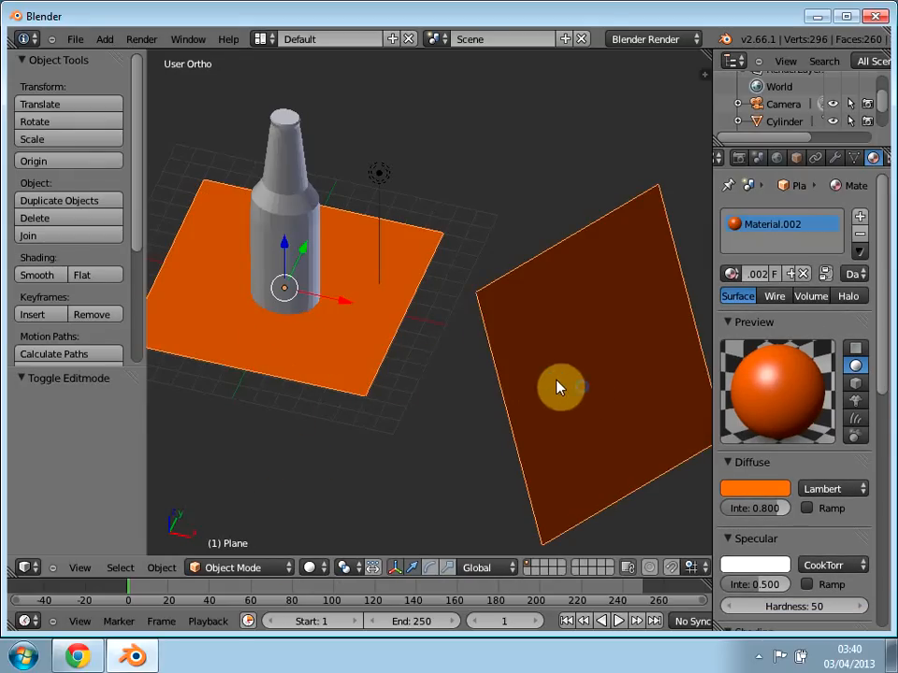
Step: Render the scene with the orange planes to check the bottle's lighting, and return to the 3D view
mouse_move(428, 414)
middle_mouse_down()
mouse_move(466, 363)
mouse_move(440, 391)
mouse_move(382, 419)
mouse_move(290, 383)
mouse_move(240, 380)
mouse_move(415, 402)
middle_mouse_up()
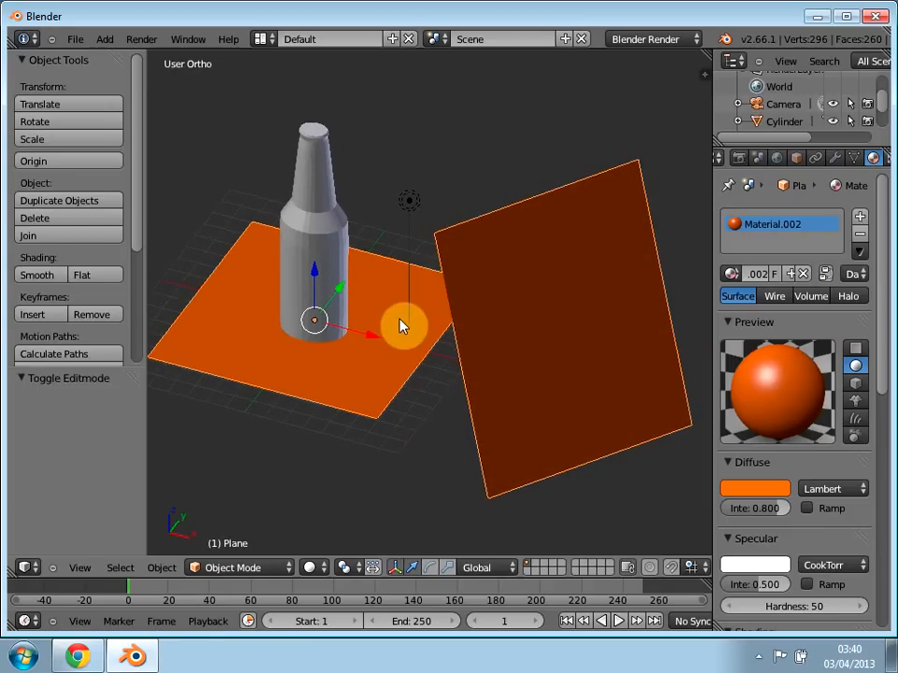
key("F12")
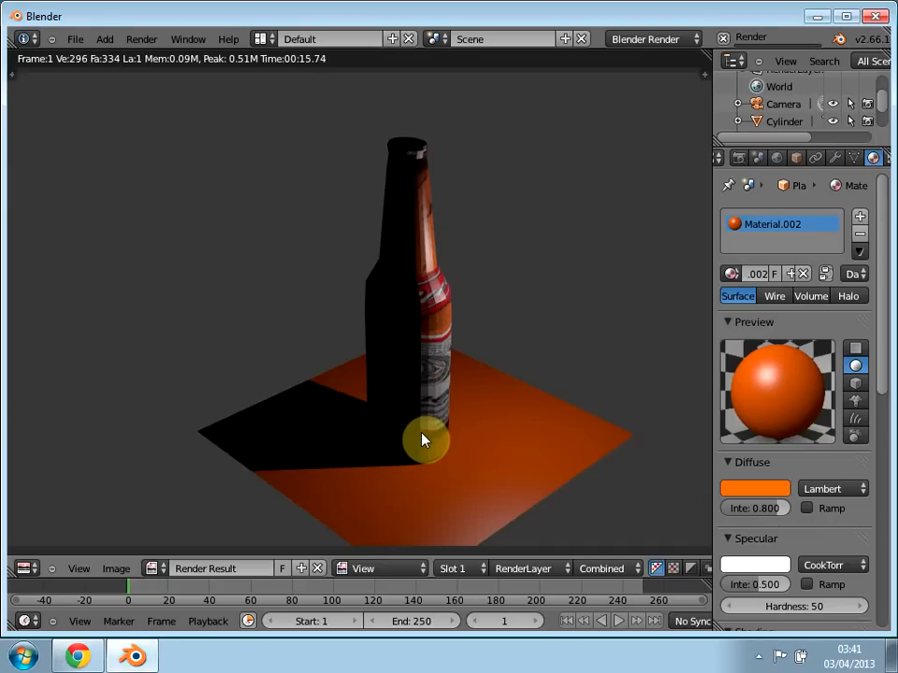
key("Escape")
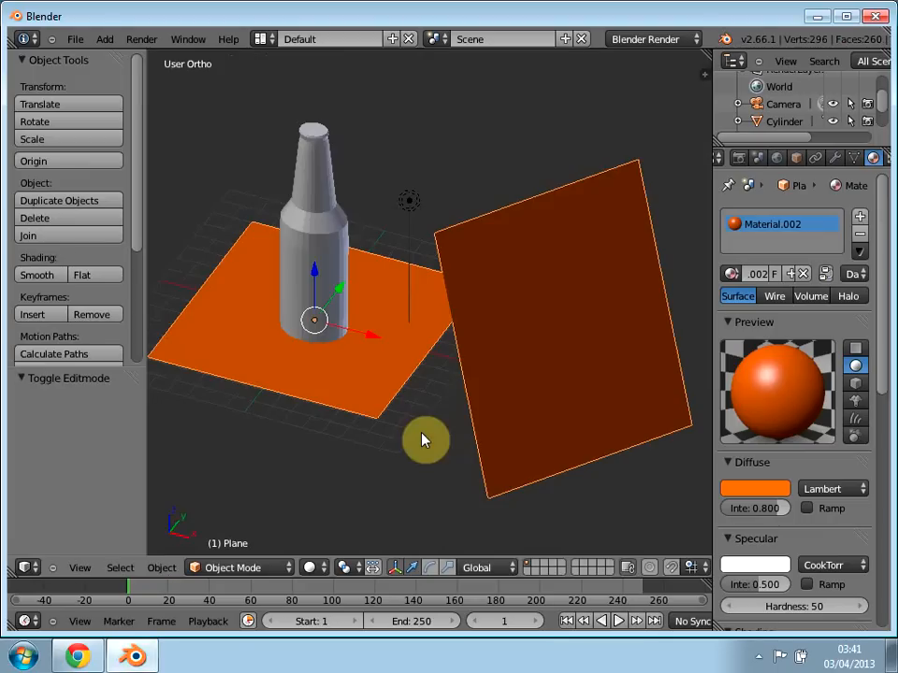
Step: Move the lamp about -2.154 along X and -6.419 along Y to light the bottle's front
right_click(415, 211)
left_click_drag(465, 219, 424, 207)
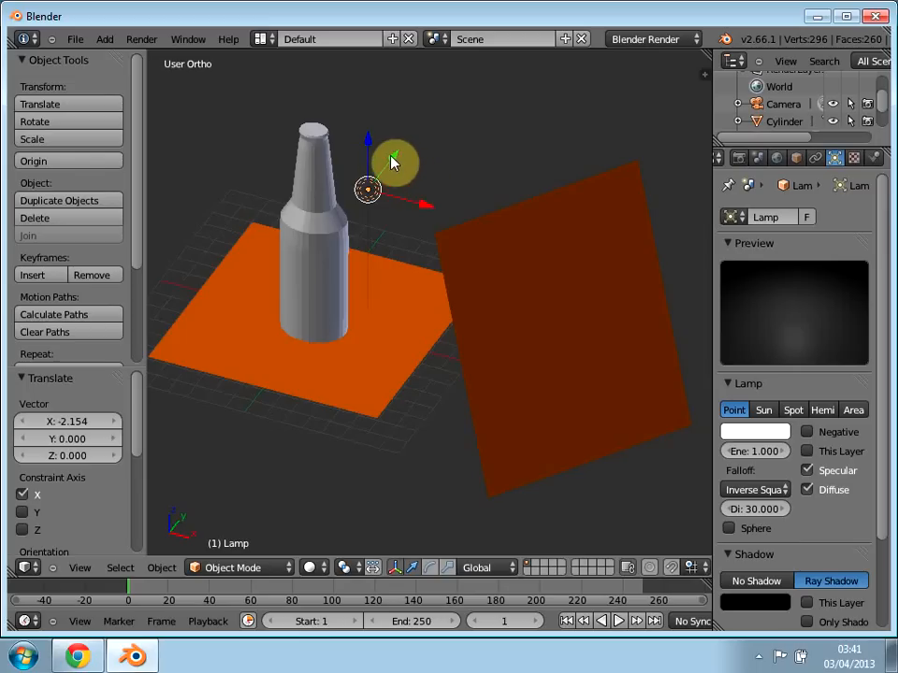
left_click_drag(391, 159, 329, 246)
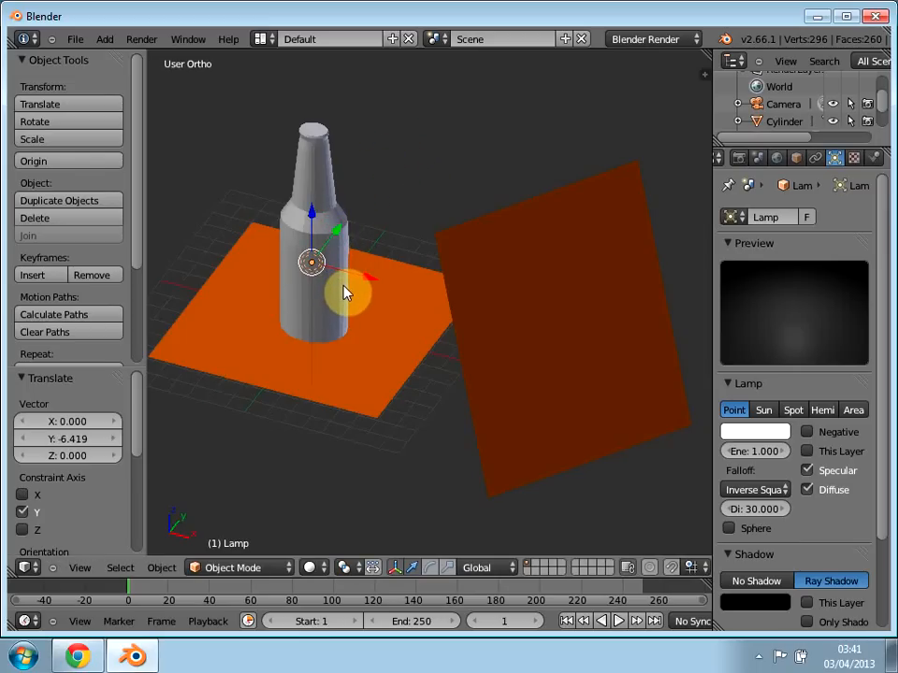
Step: Render the scene with the repositioned lamp, examine the bottle and close the render
key("F12")
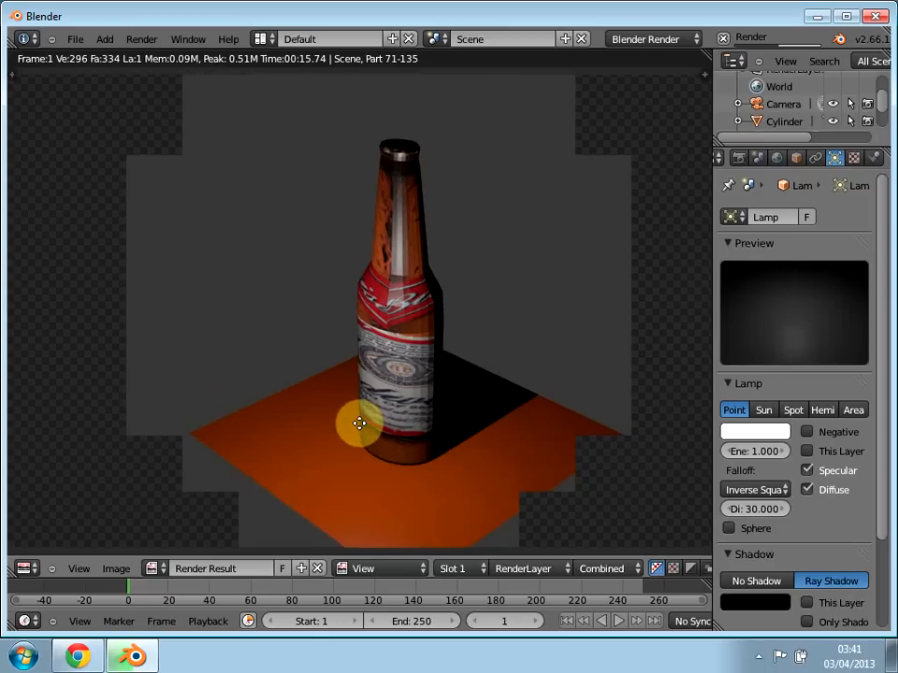
middle_click_drag(359, 424, 343, 422)
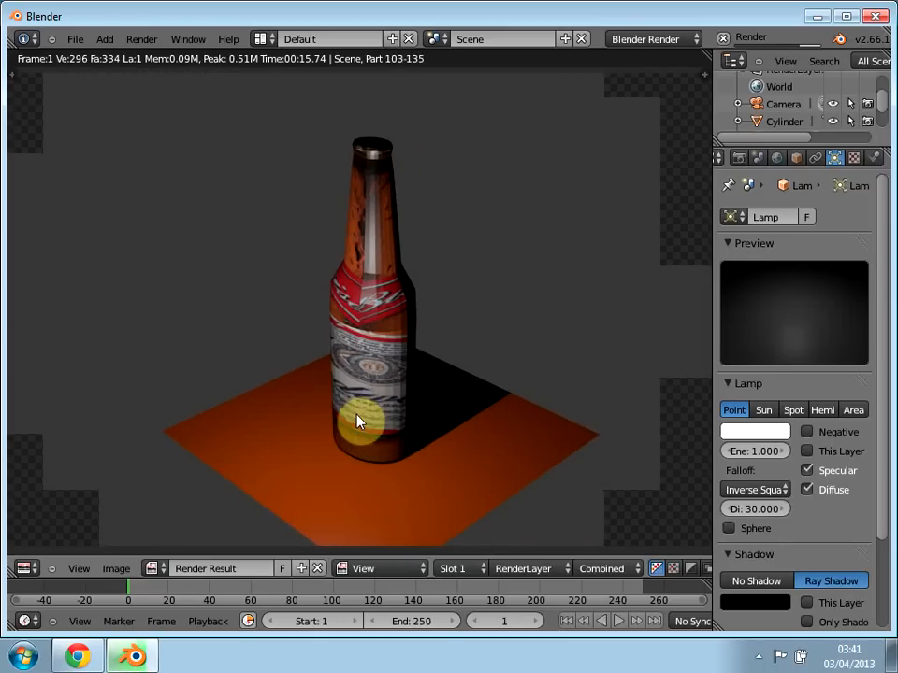
key("Escape")
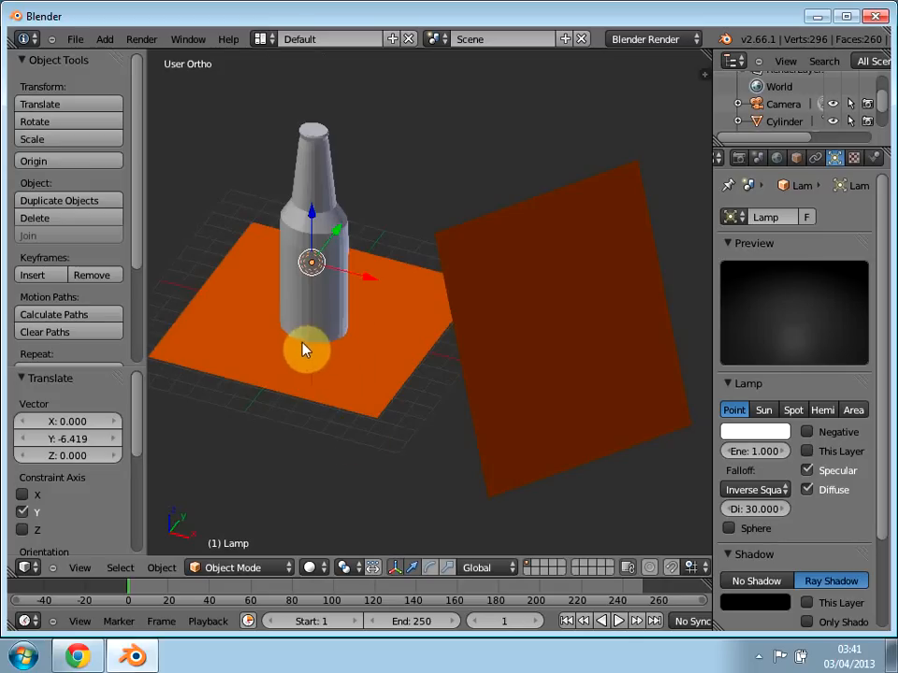
Step: Shade the bottle smooth and add a Subdivision Surface modifier with View subdivisions set to 2
right_click(316, 268)
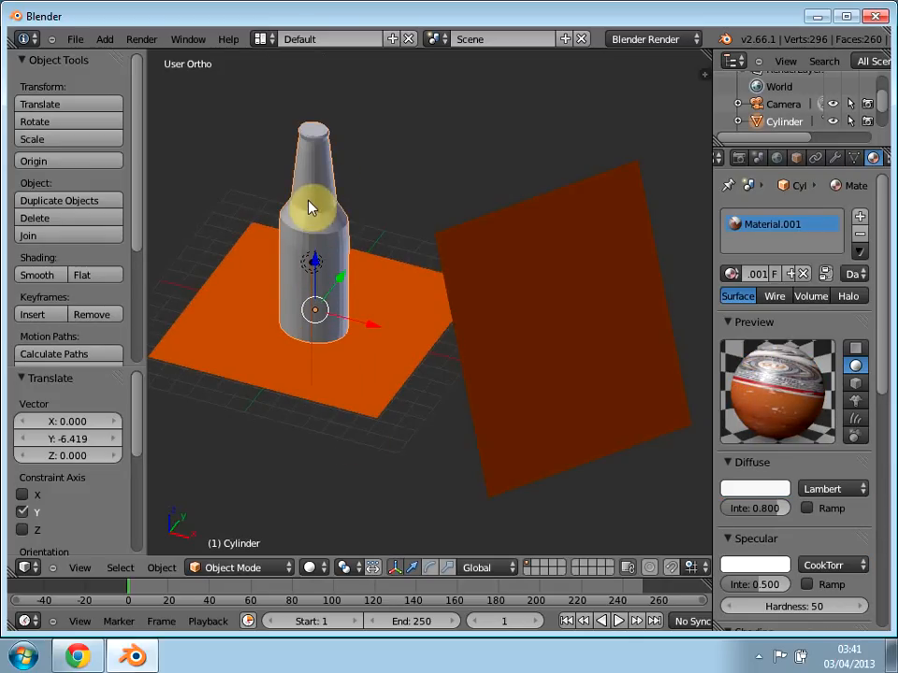
left_click(36, 276)
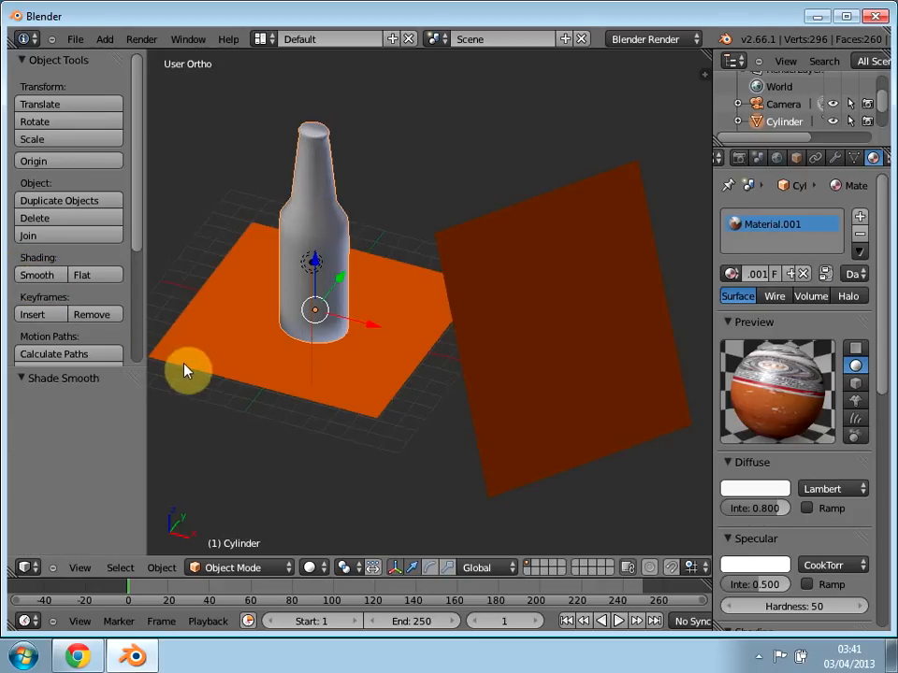
left_click(836, 158)
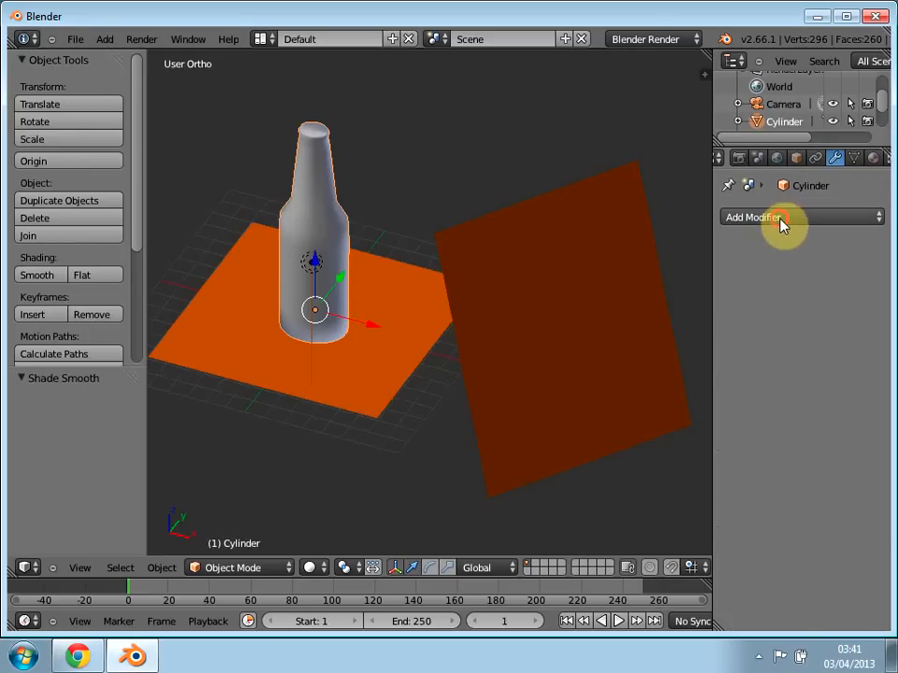
left_click(782, 218)
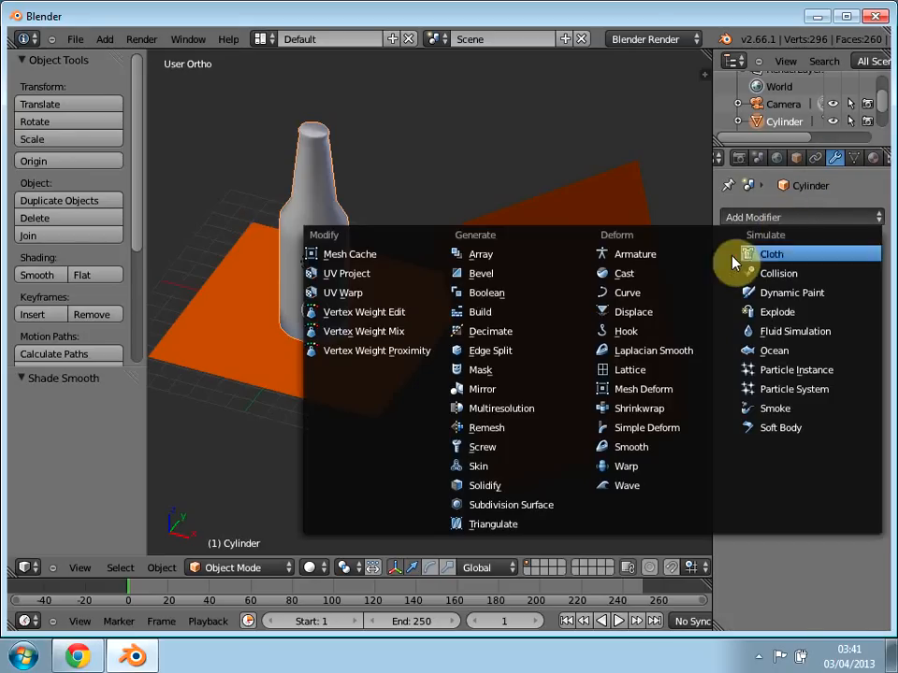
left_click(514, 508)
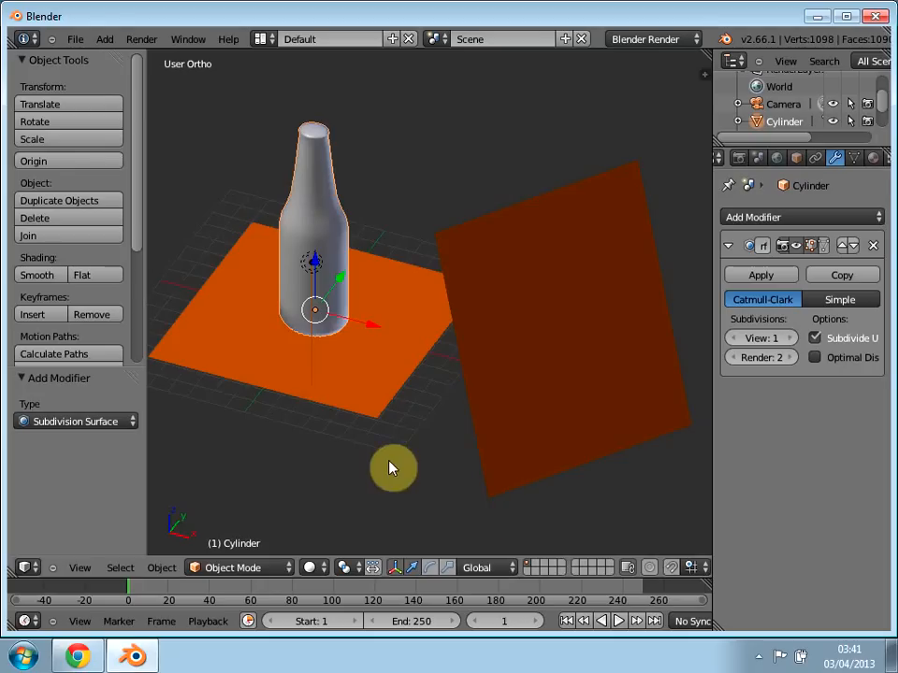
left_click(789, 339)
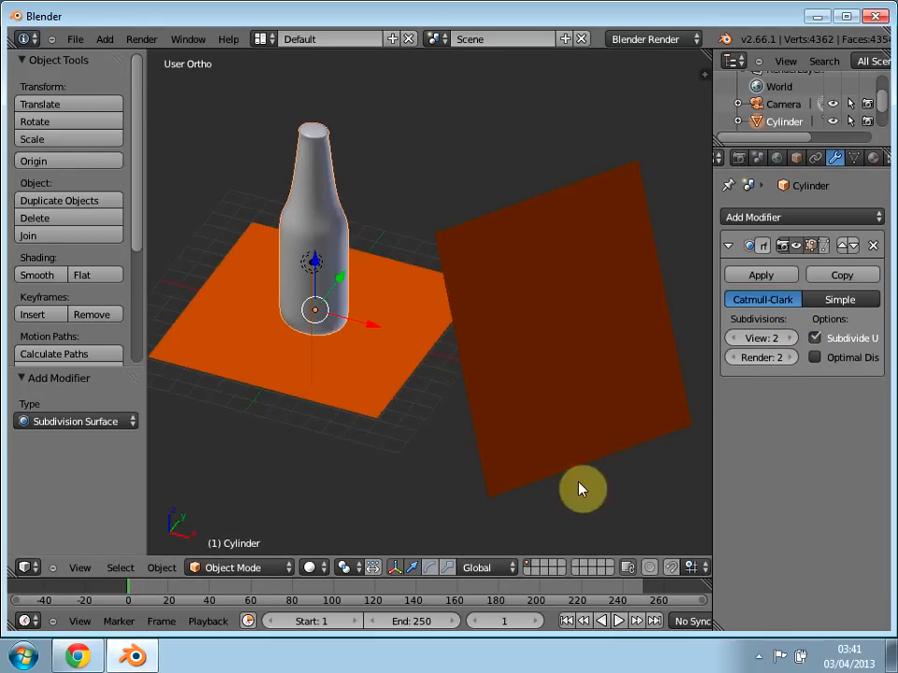
Step: Render the smoothed bottle and examine its neck and label up close
key("F12")
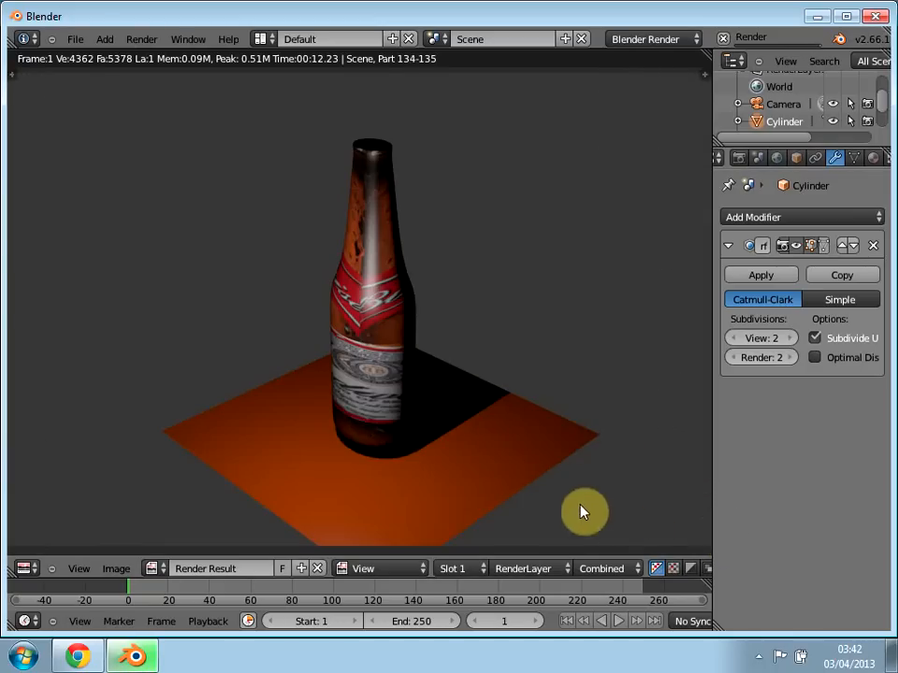
scroll(278, 458, "up", 1)
scroll(278, 458, "up", 1)
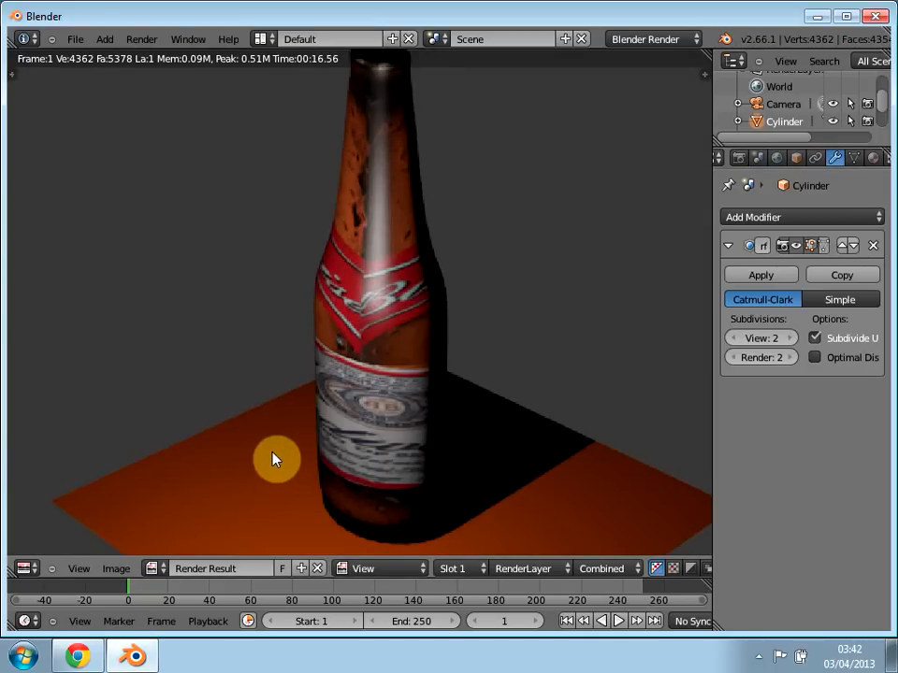
middle_click_drag(318, 391, 271, 479)
scroll(270, 479, "down", 1)
scroll(271, 484, "up", 3)
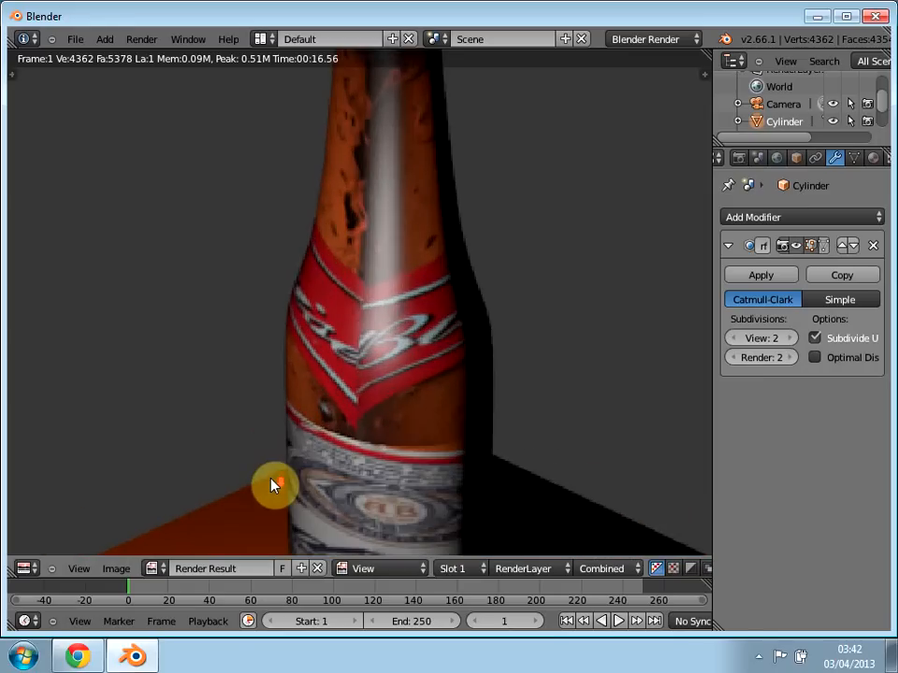
scroll(273, 484, "up", 4)
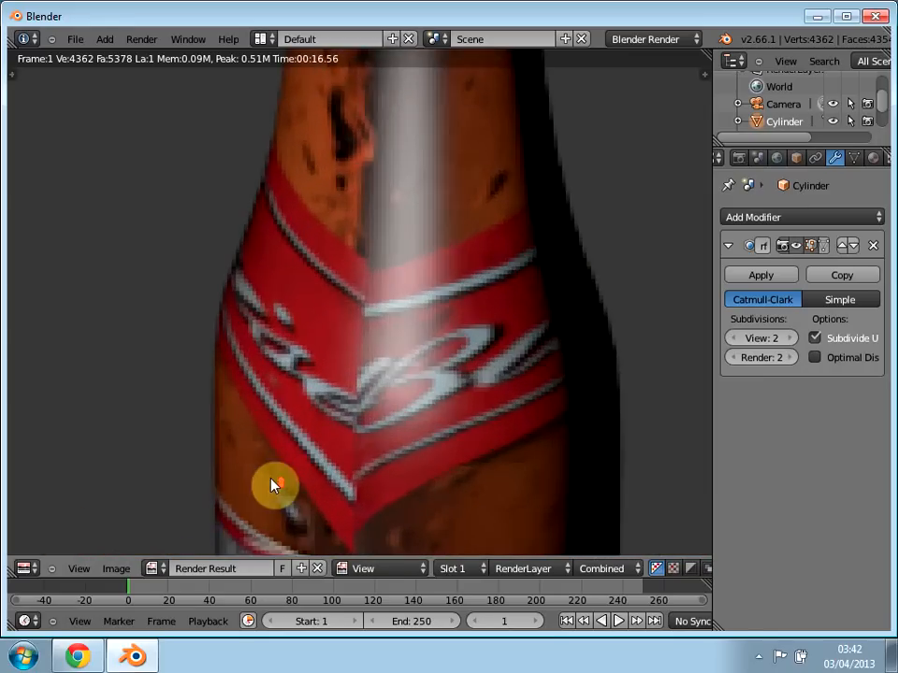
scroll(271, 485, "down", 3)
scroll(271, 484, "up", 1)
scroll(271, 484, "down", 1)
scroll(271, 483, "up", 1)
scroll(271, 482, "down", 2)
middle_click_drag(190, 499, 161, 507)
Step: Try 3 View subdivisions on the bottle's Subdivision Surface modifier, examine the rendered label up close, and set View back to 2
left_click(791, 337)
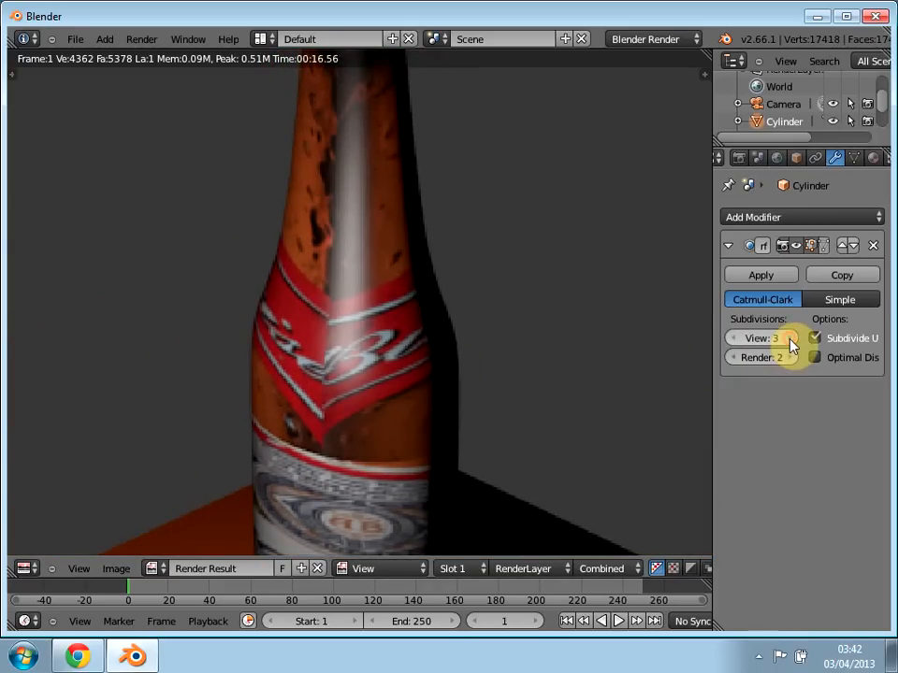
scroll(426, 346, "up", 6)
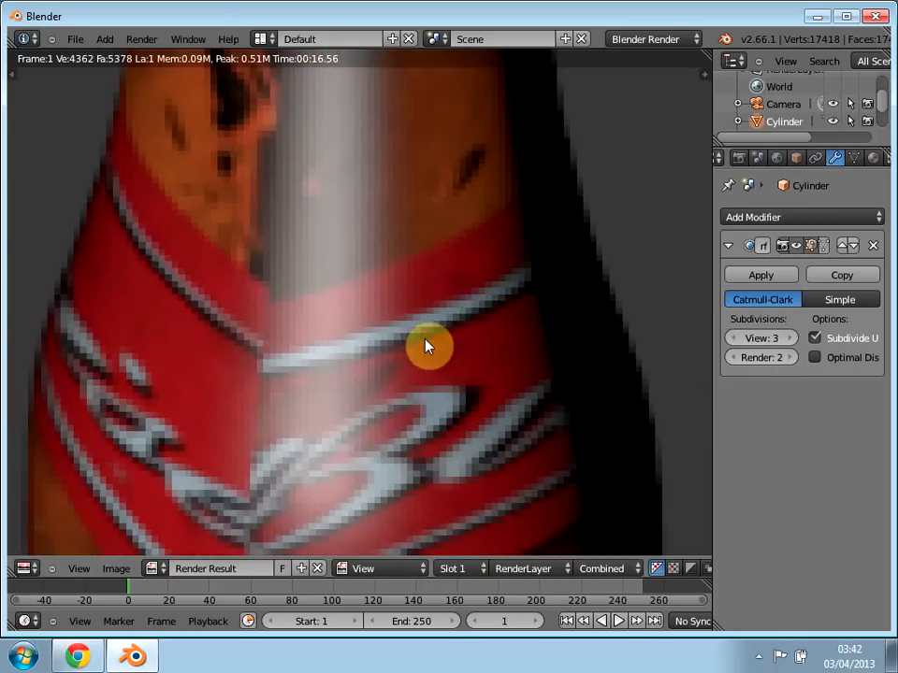
scroll(433, 391, "down", 5)
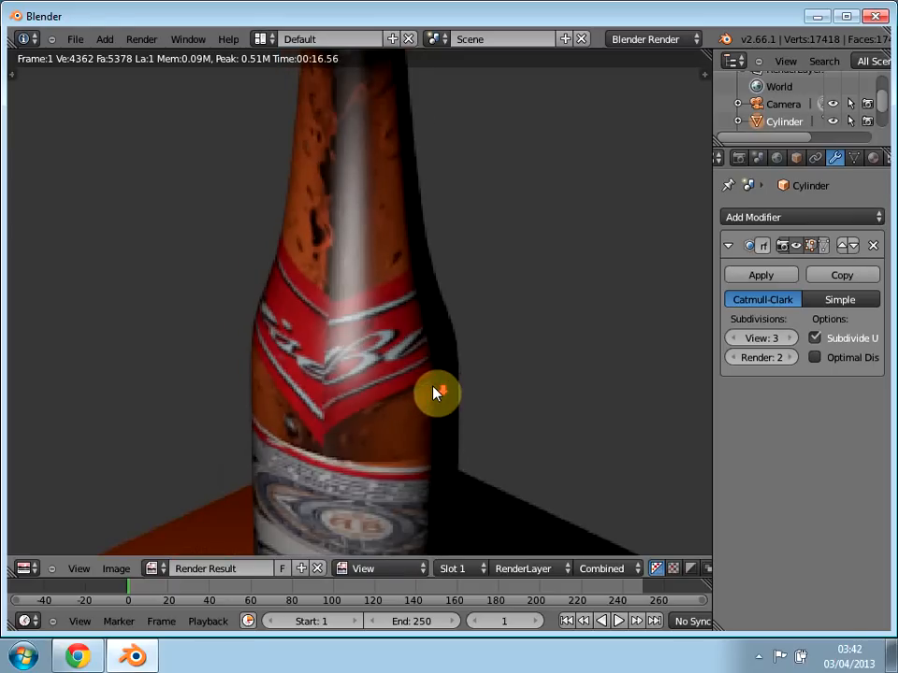
scroll(433, 391, "down", 4)
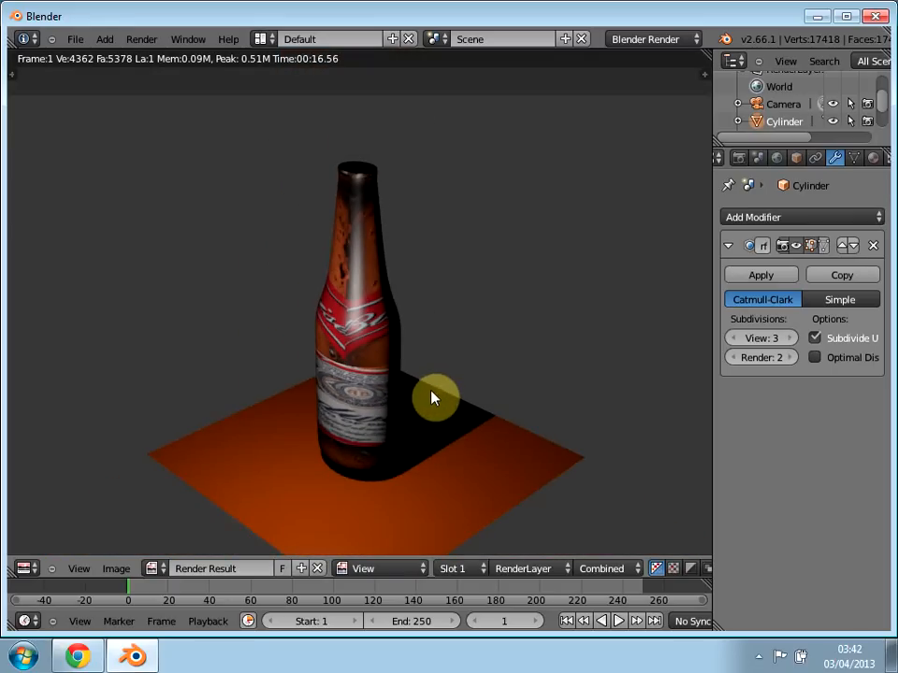
left_click(735, 338)
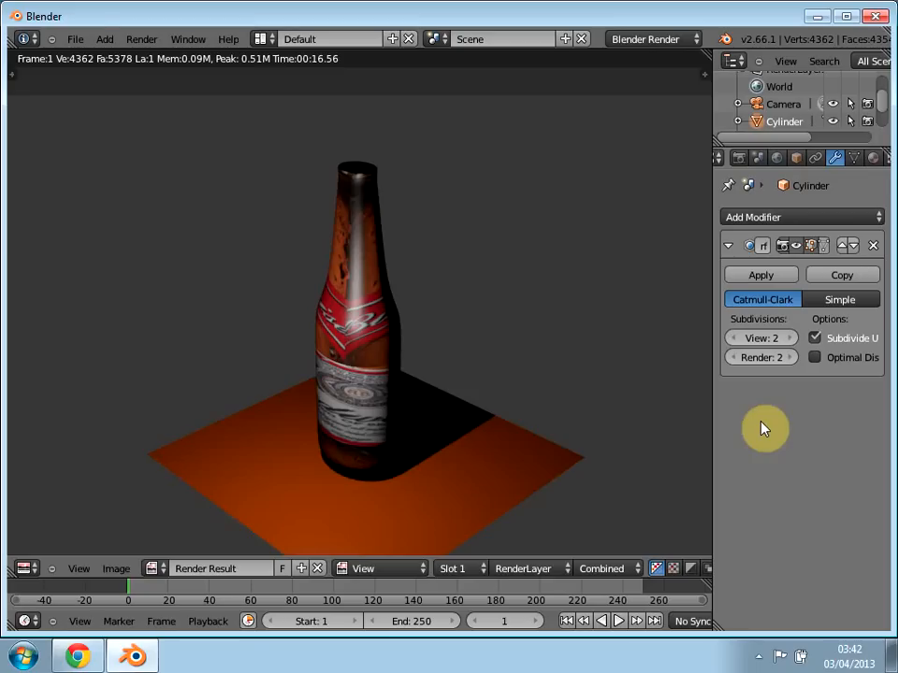
left_click(764, 655)
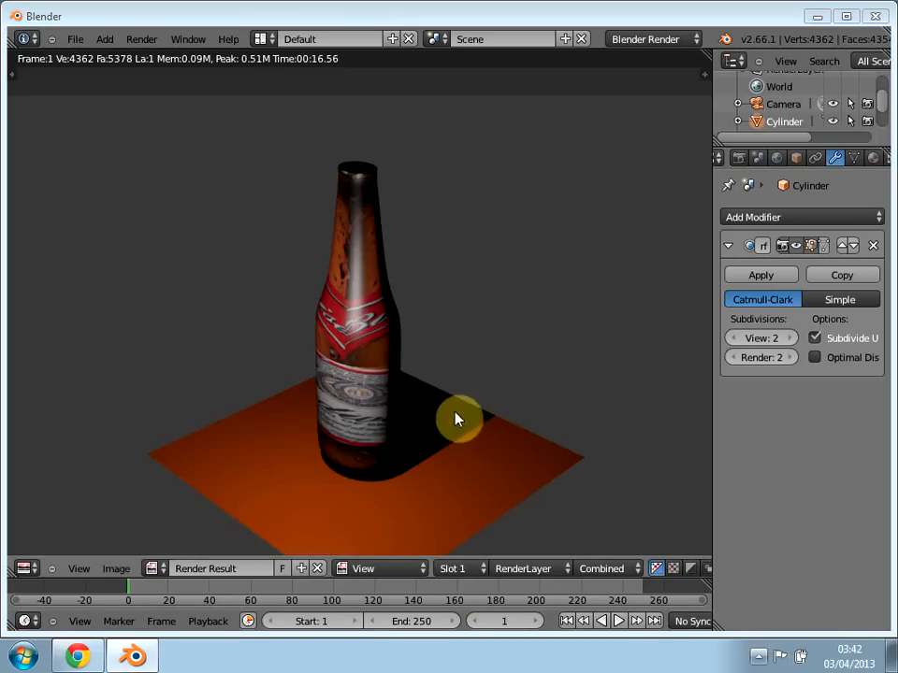
left_click(761, 657)
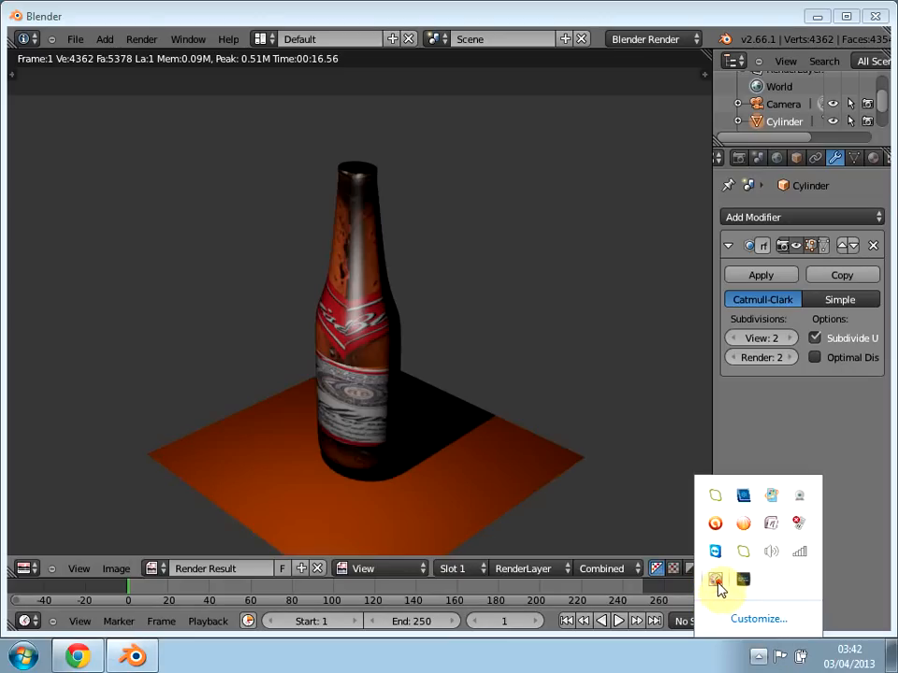
right_click(716, 581)
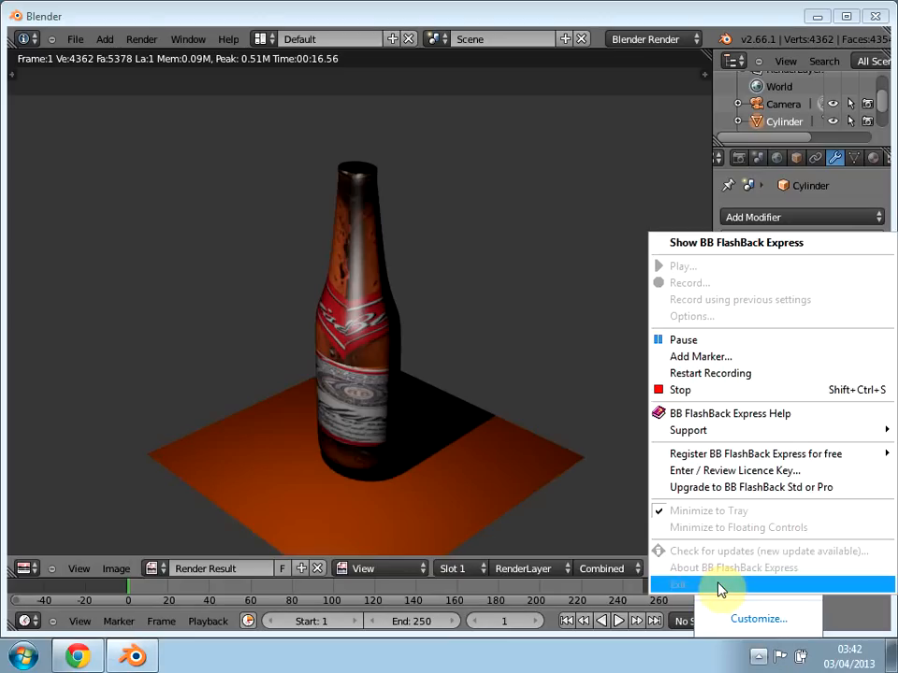